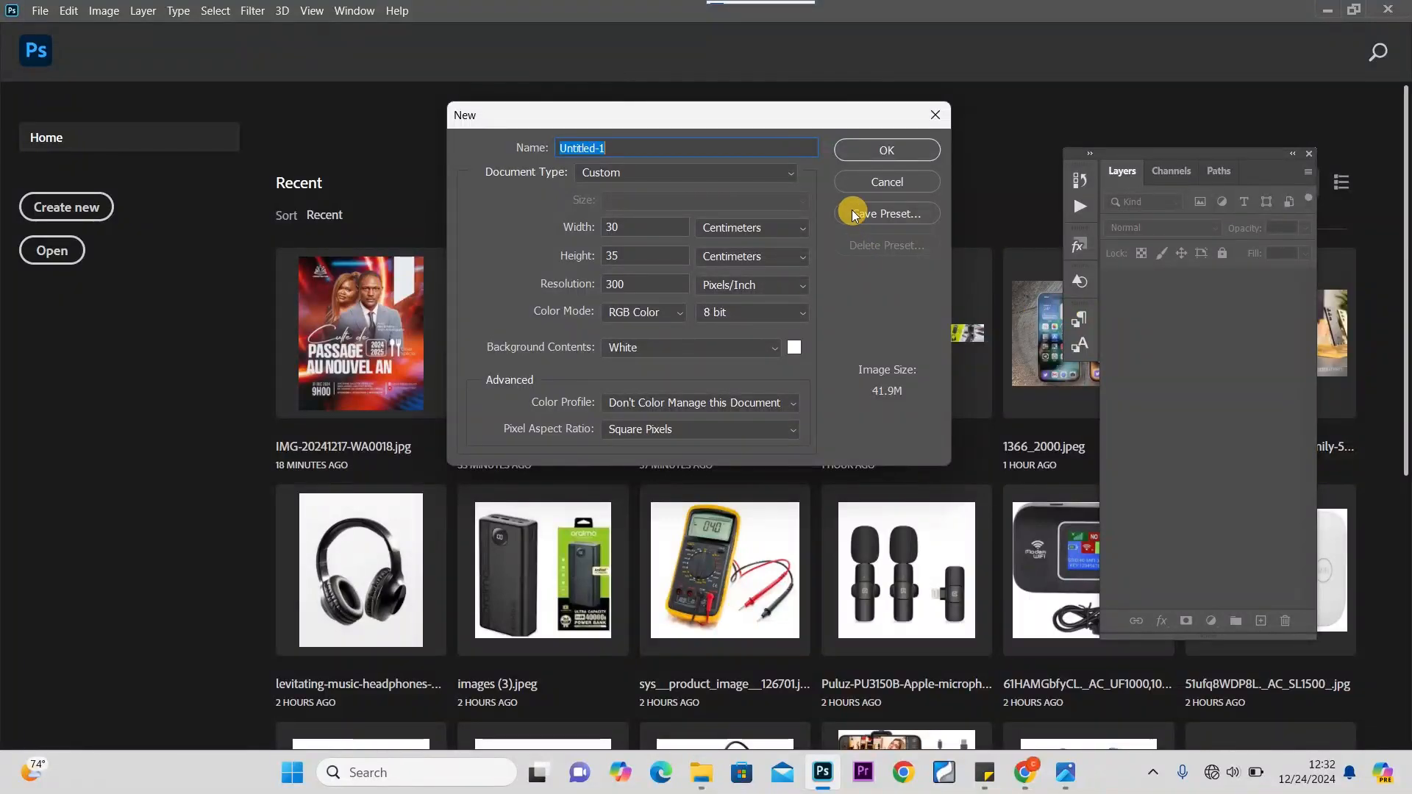
Create a 30 × 35 cm, 300 pixels/inch RGB document and place the cool-geometric neon wallpaper image in it
{"action": "left_click", "coordinate": [876, 153]}
{"action": "left_click", "coordinate": [876, 151]}
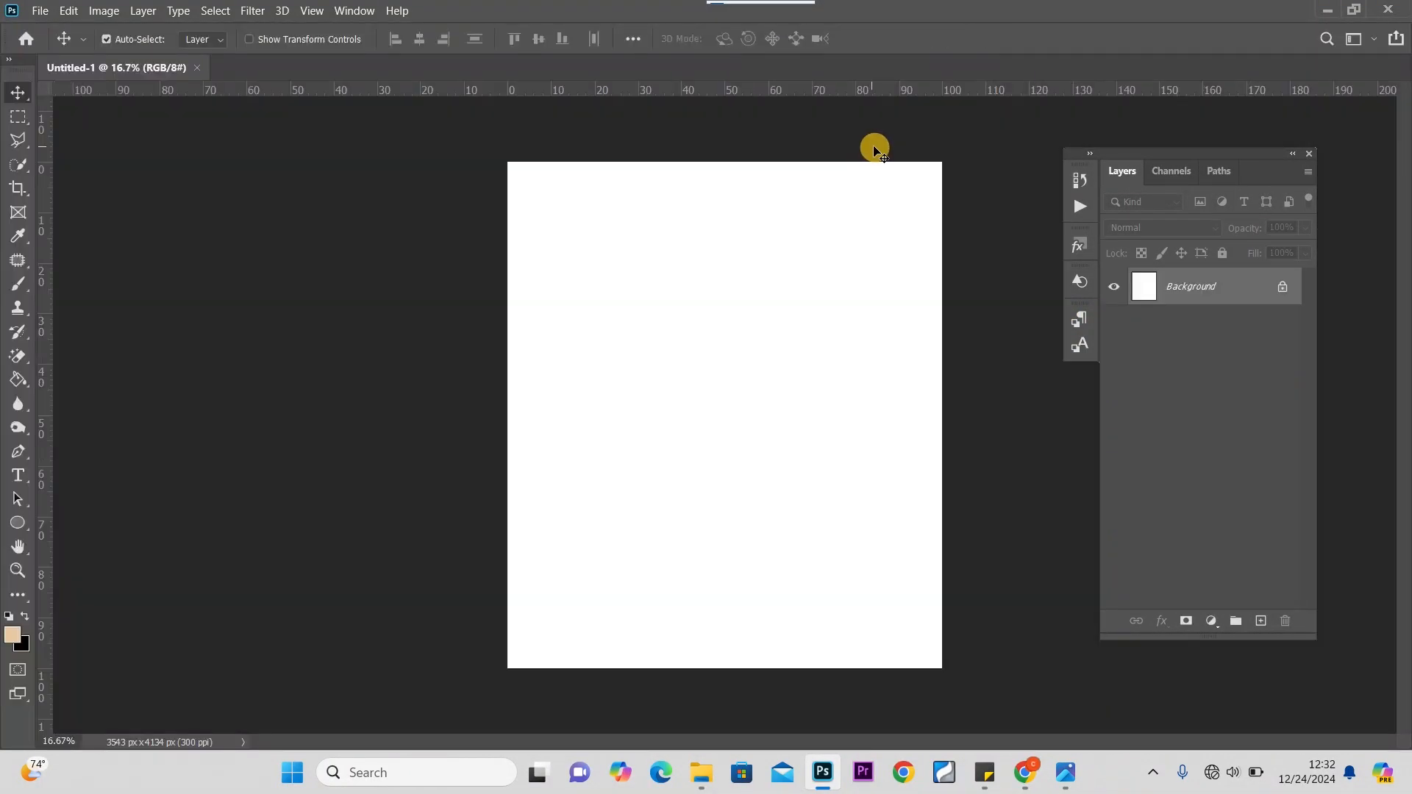
{"action": "left_click", "coordinate": [701, 772]}
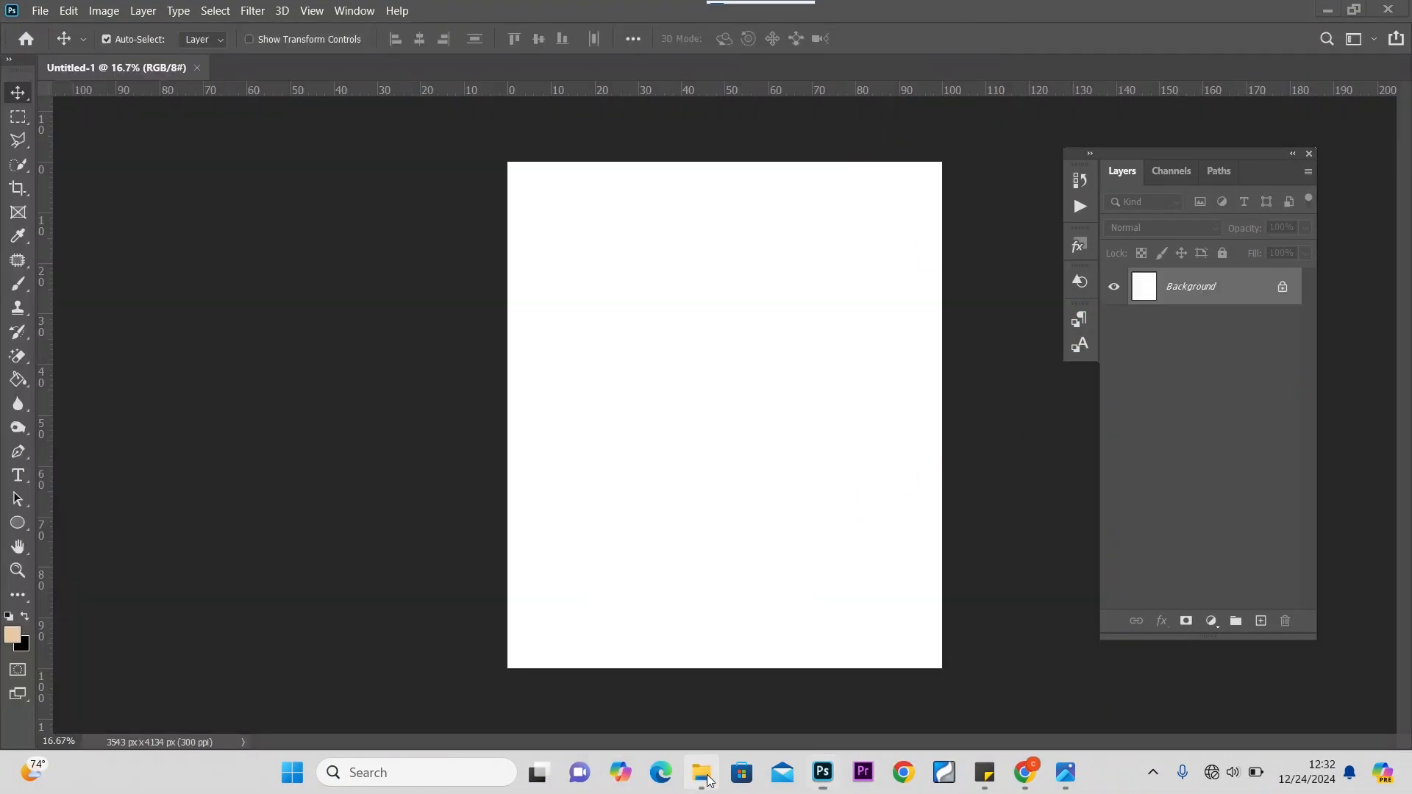
{"action": "left_click_drag", "start_coordinate": [627, 195], "coordinate": [695, 471]}
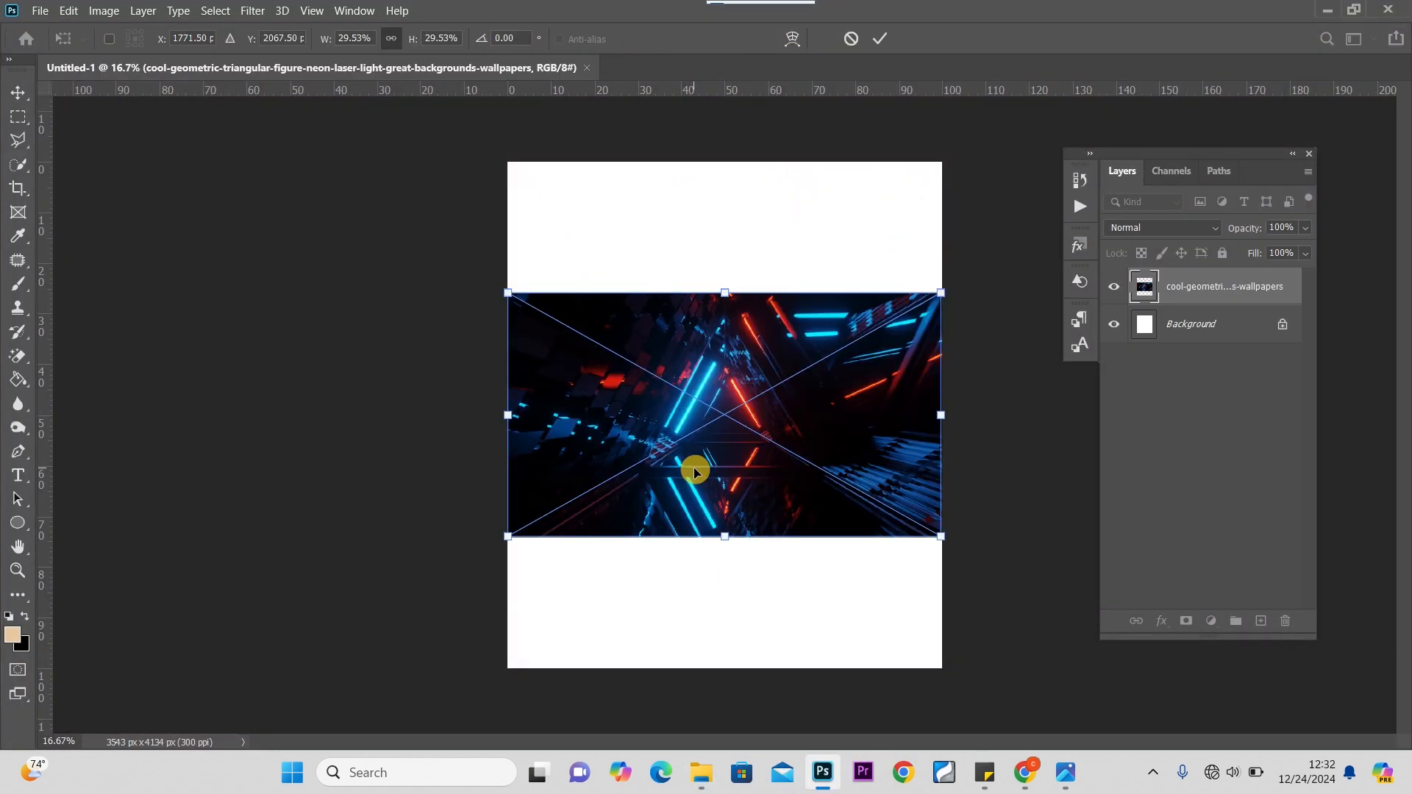
Enlarge the neon wallpaper to about 78.5% and shift it so its right-hand part covers the whole canvas
{"action": "left_click_drag", "start_coordinate": [718, 293], "coordinate": [706, 29]}
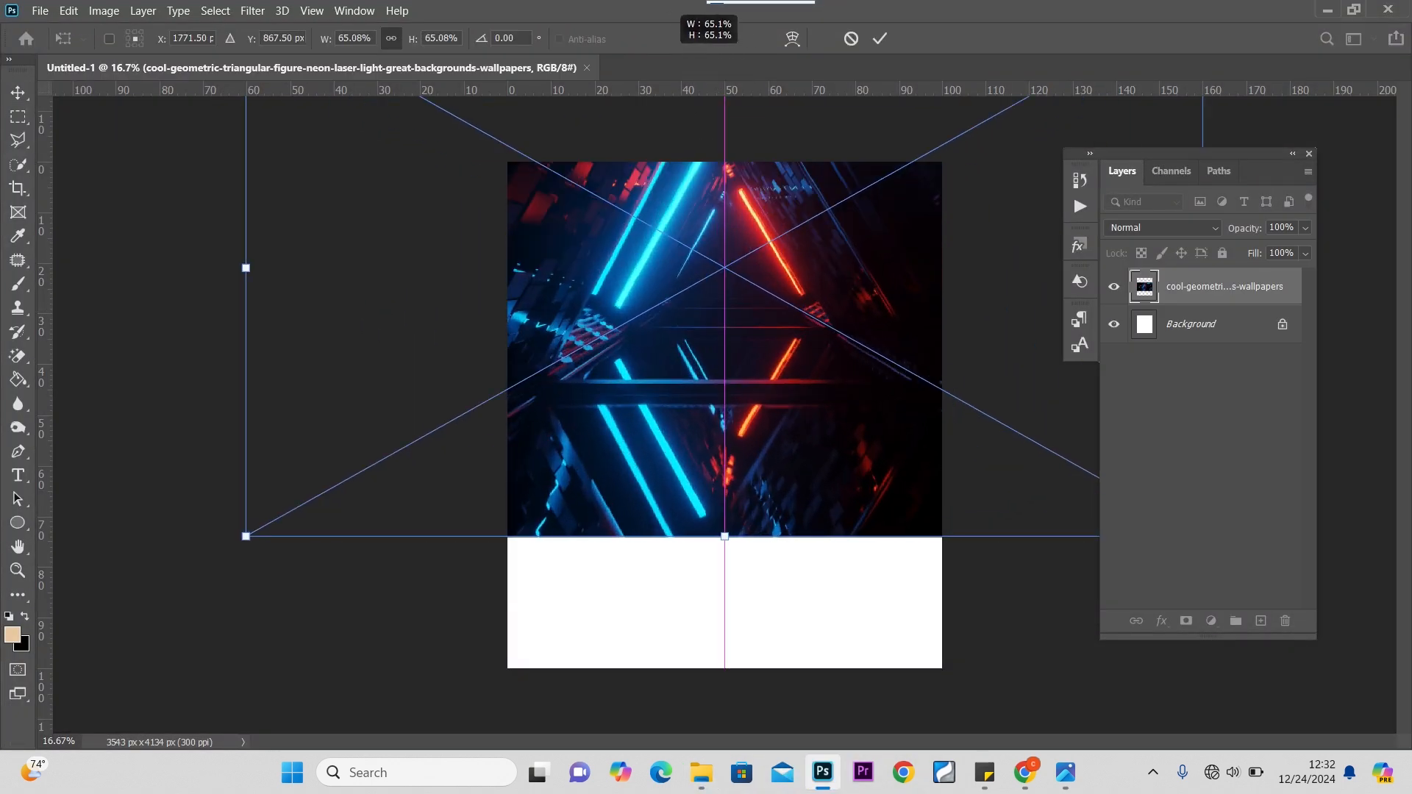
{"action": "left_click_drag", "start_coordinate": [740, 311], "coordinate": [517, 468]}
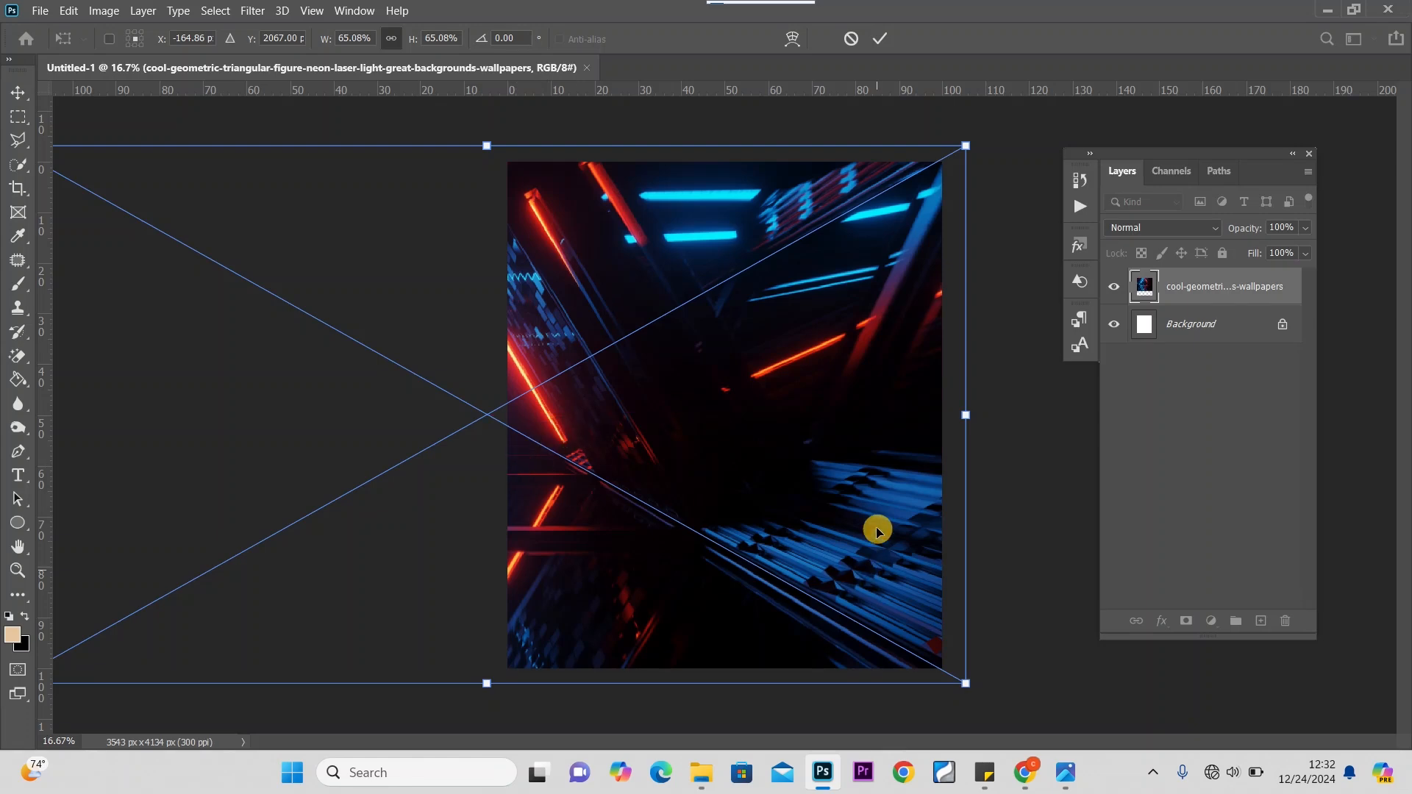
{"action": "left_click_drag", "start_coordinate": [966, 417], "coordinate": [712, 375]}
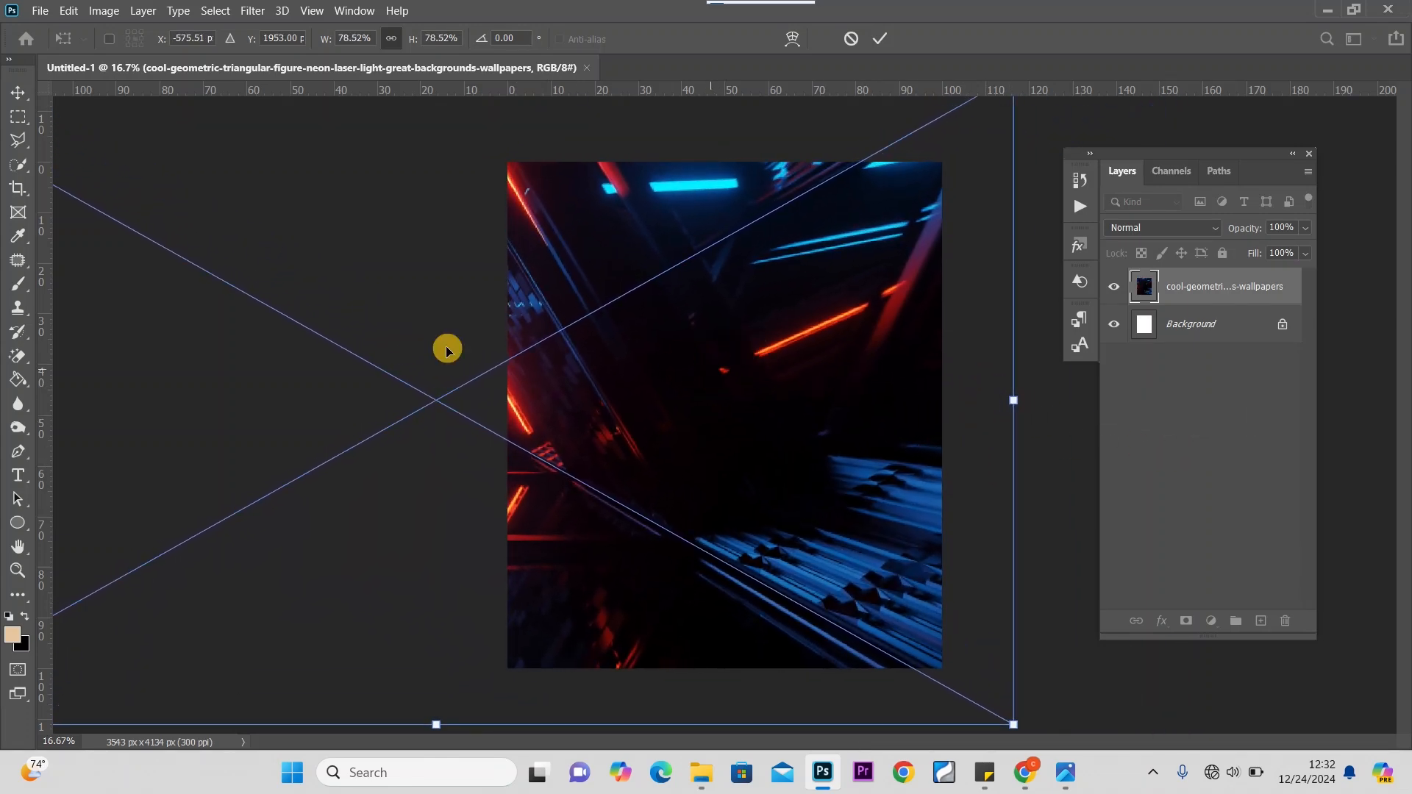
{"action": "left_click", "coordinate": [18, 92]}
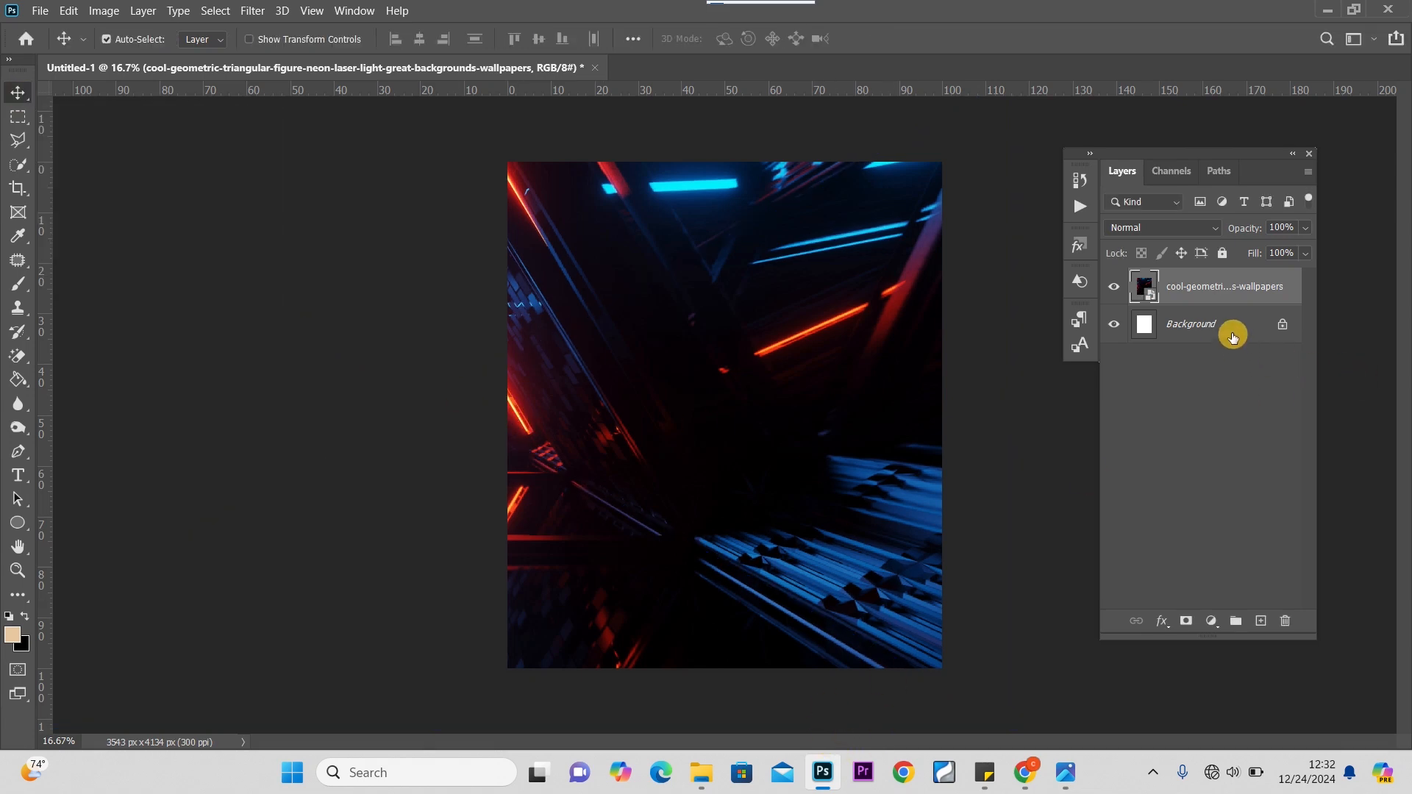
Add an empty layer above the wallpaper and set the foreground colour to red cc0000
{"action": "left_click", "coordinate": [1260, 622]}
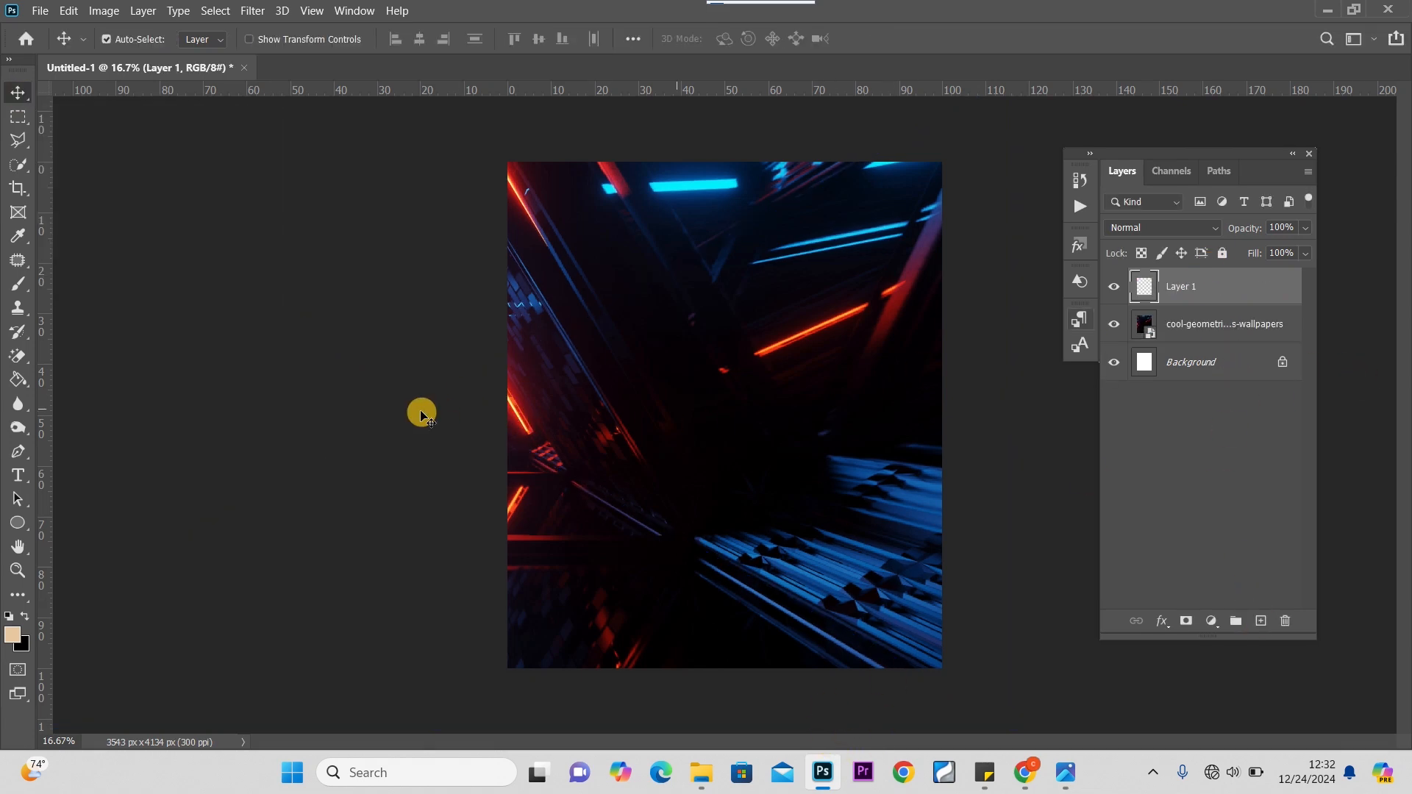
{"action": "left_click", "coordinate": [12, 633]}
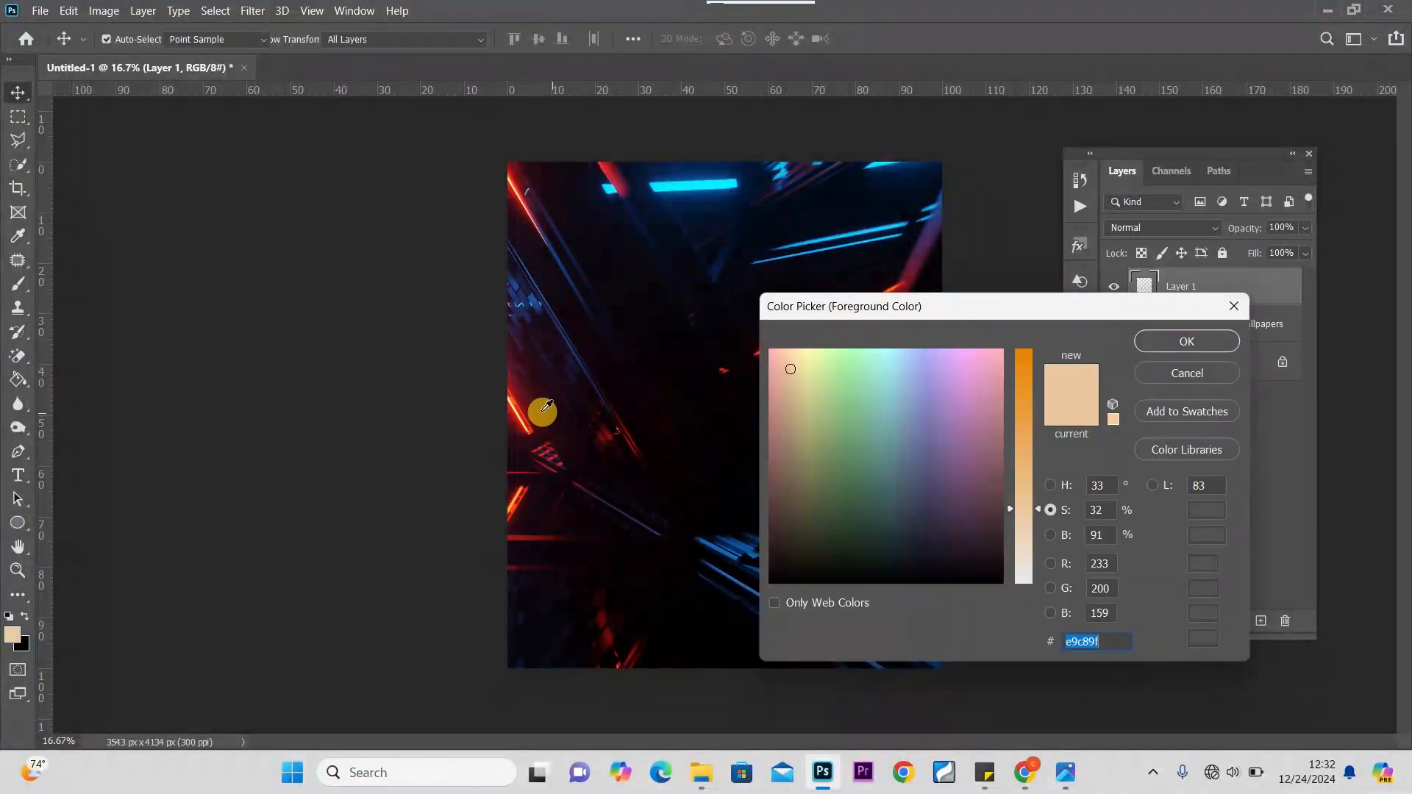
{"action": "left_click", "coordinate": [515, 395]}
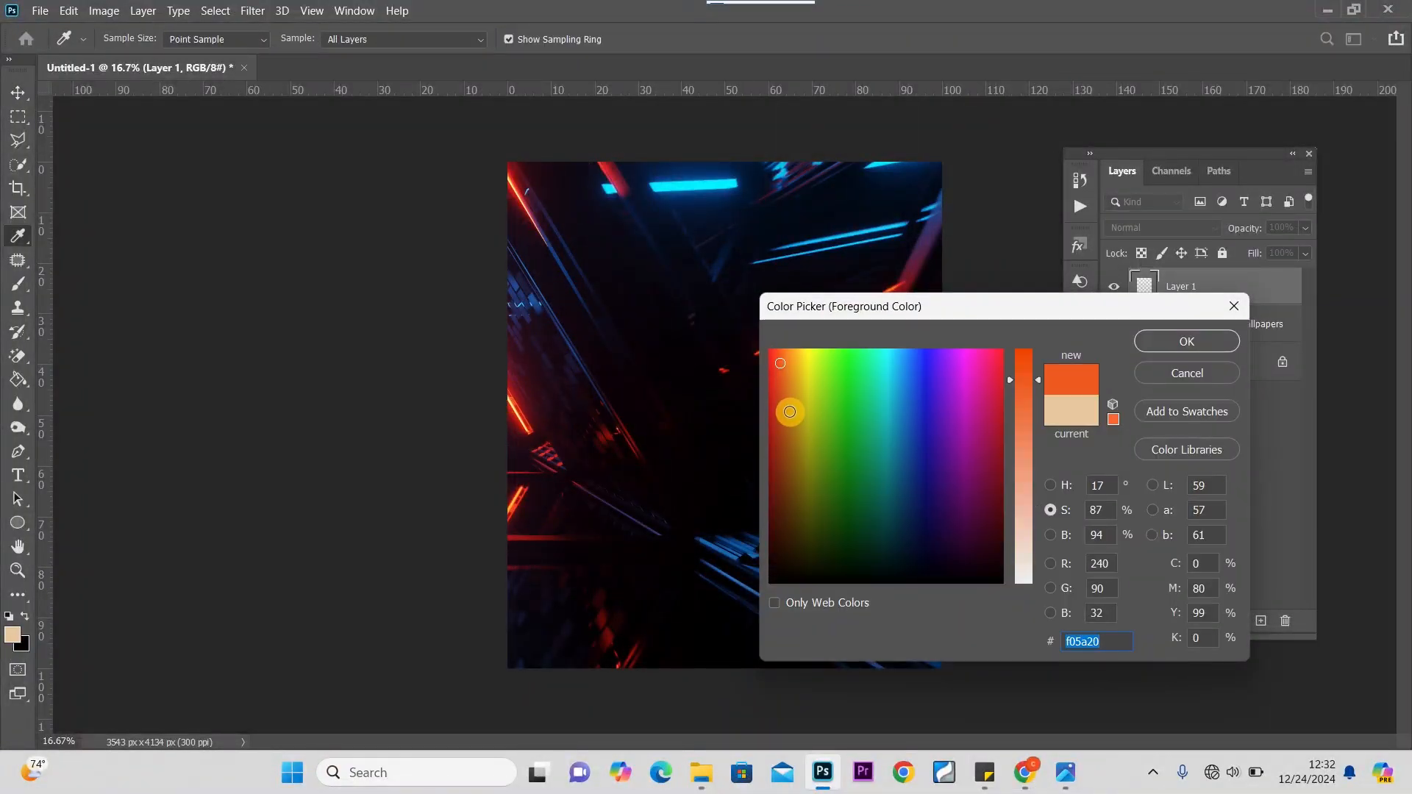
{"action": "left_click", "coordinate": [771, 397]}
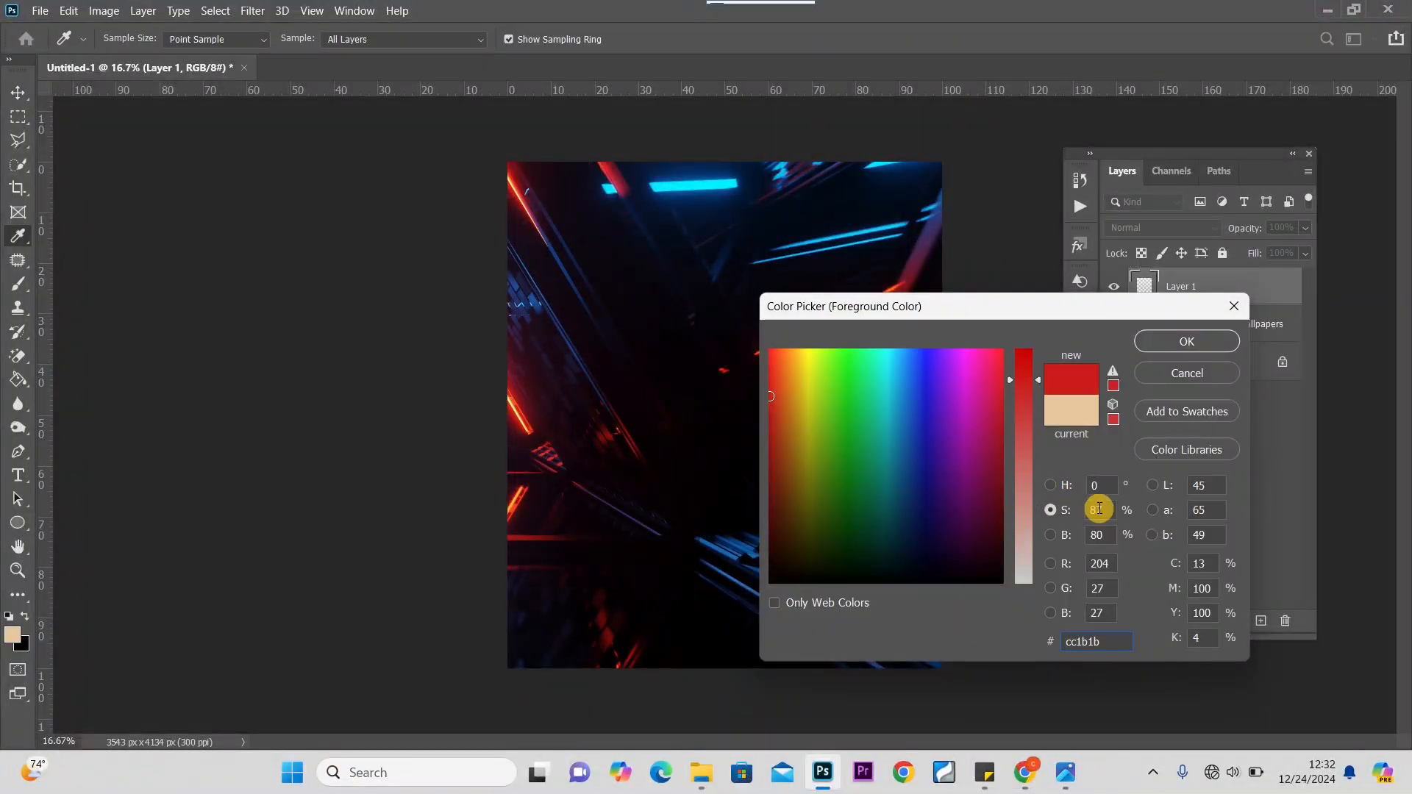
{"action": "left_click", "coordinate": [1040, 378]}
{"action": "left_click", "coordinate": [1187, 341]}
{"action": "key", "text": "v"}
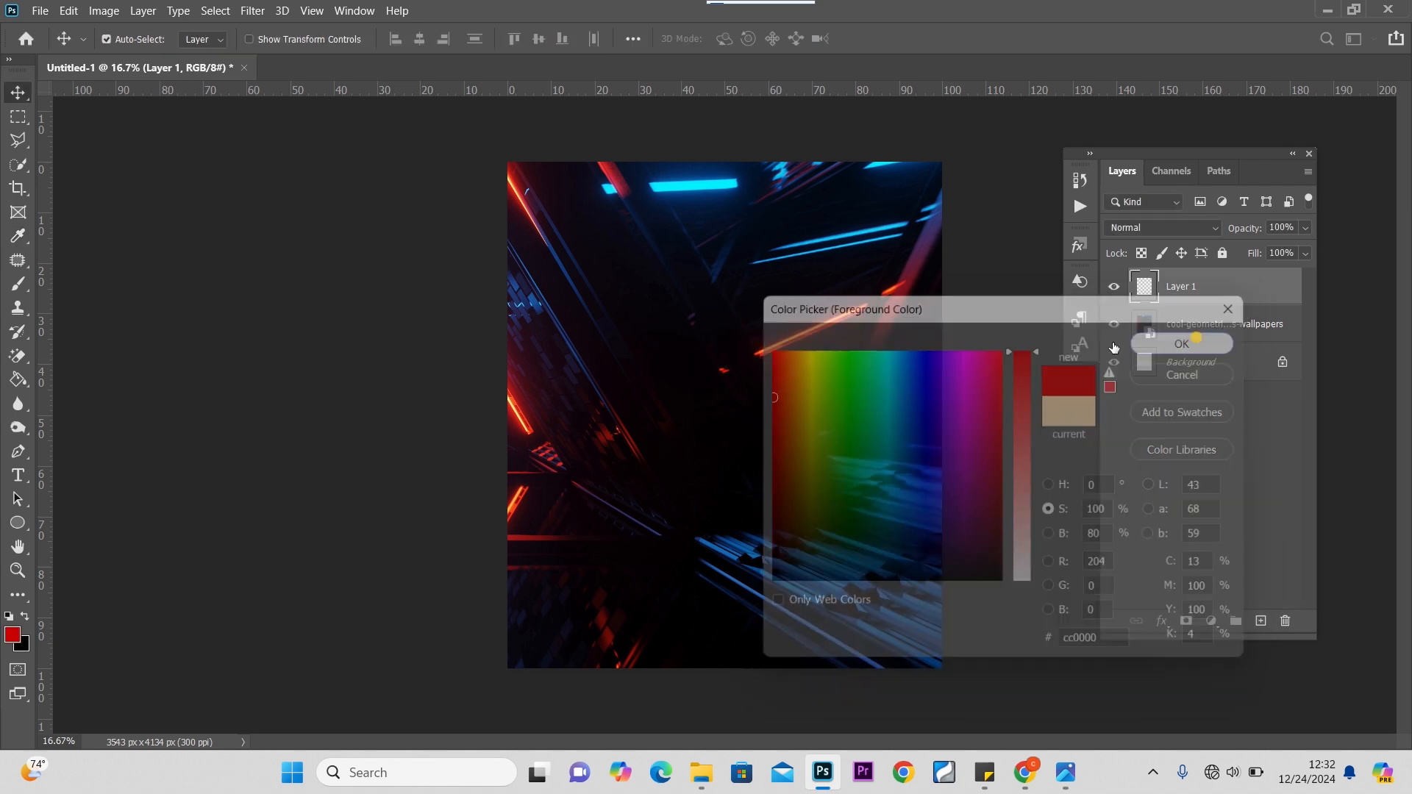
Paint one soft red glow on the canvas's upper-left area with a 2500 px brush at 0% hardness
{"action": "left_click", "coordinate": [18, 284]}
{"action": "right_click", "coordinate": [689, 401]}
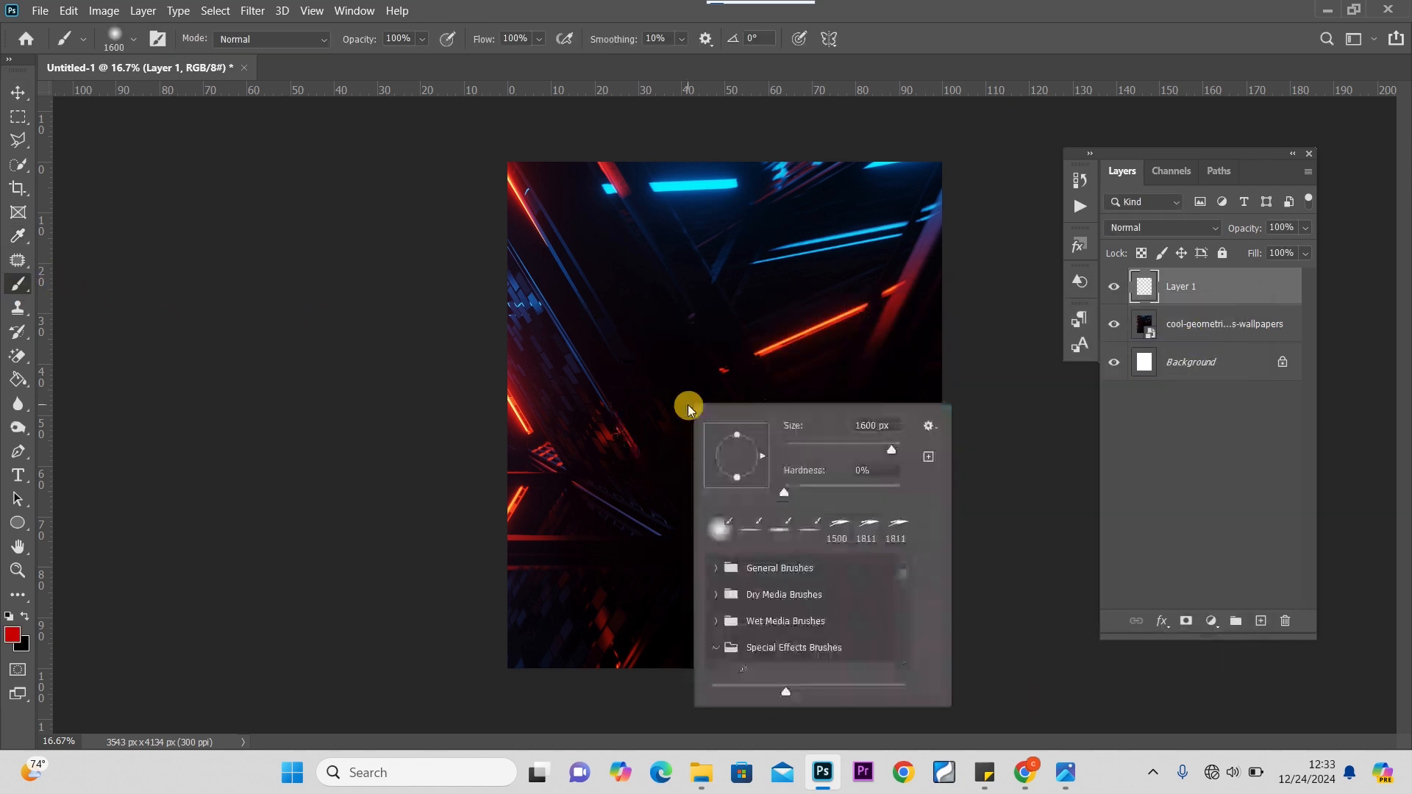
{"action": "left_click_drag", "start_coordinate": [895, 450], "coordinate": [893, 452]}
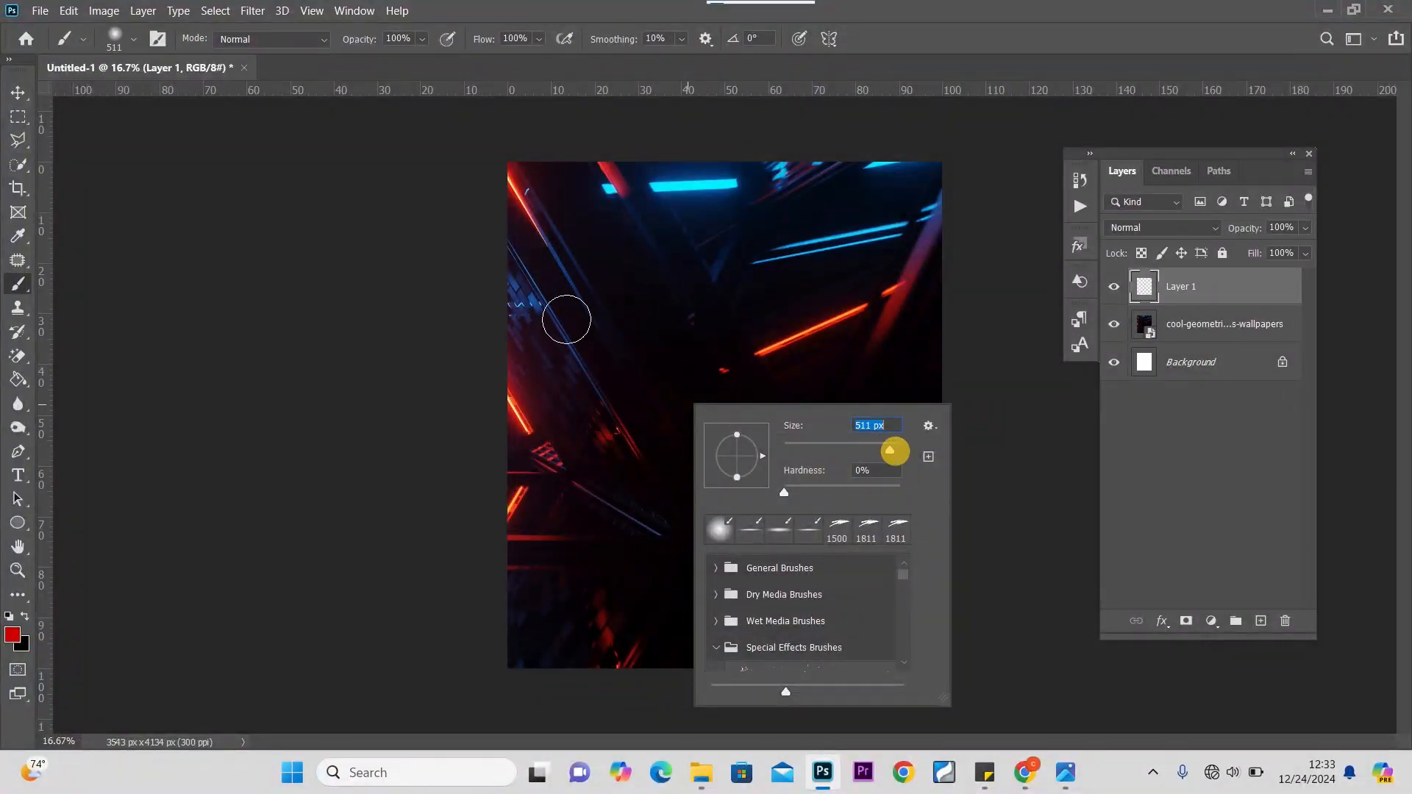
{"action": "left_click", "coordinate": [199, 258]}
{"action": "left_click", "coordinate": [581, 306]}
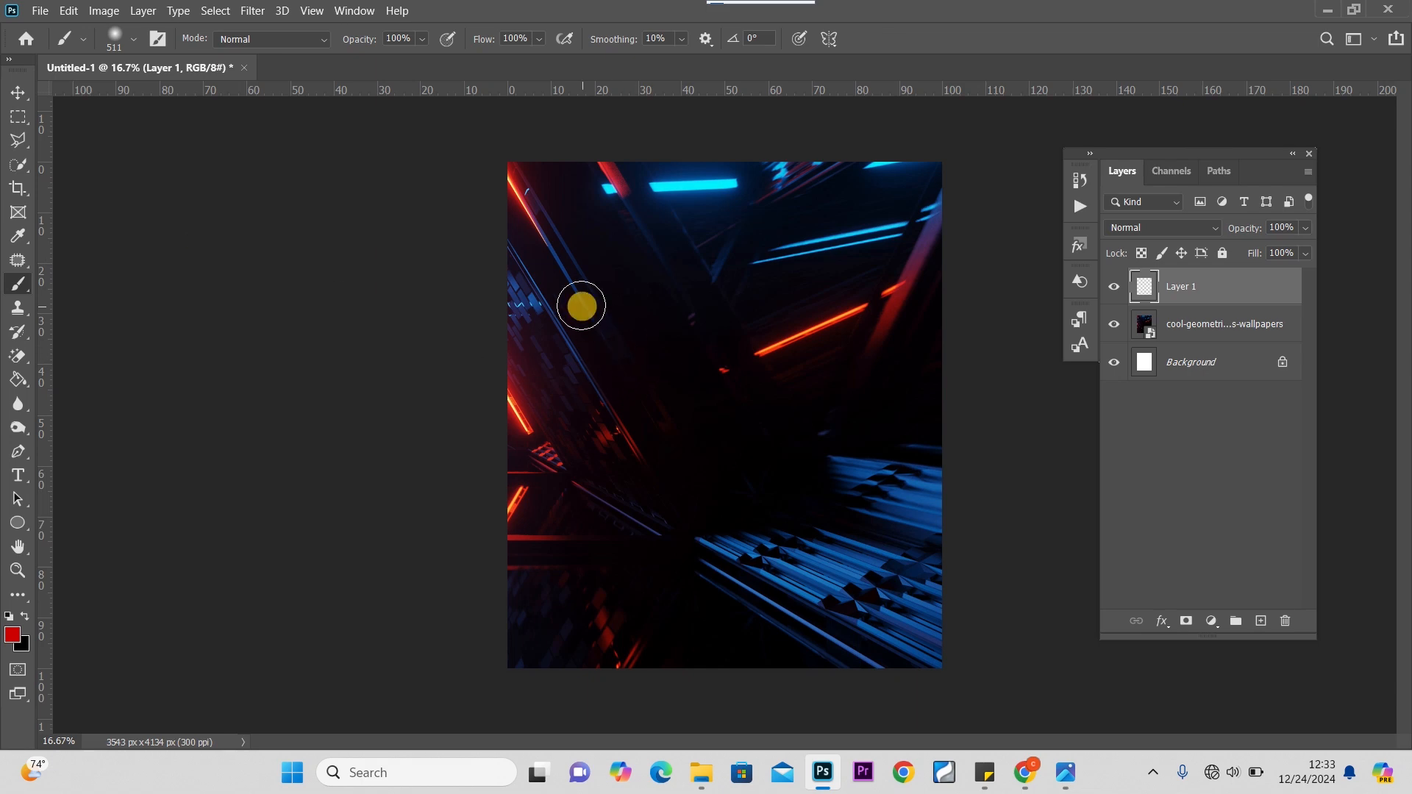
{"action": "key", "text": "bracketright"}
{"action": "key", "text": "bracketright"}
{"action": "key", "text": "bracketright"}
{"action": "key", "text": "bracketright"}
{"action": "key", "text": "bracketright"}
{"action": "key", "text": "bracketright"}
{"action": "key", "text": "bracketright"}
{"action": "key", "text": "bracketright"}
{"action": "key", "text": "bracketright"}
{"action": "key", "text": "bracketright"}
{"action": "key", "text": "bracketright"}
{"action": "key", "text": "bracketright"}
{"action": "key", "text": "bracketright"}
{"action": "key", "text": "bracketright"}
{"action": "key", "text": "bracketright"}
{"action": "key", "text": "bracketright"}
{"action": "key", "text": "bracketright"}
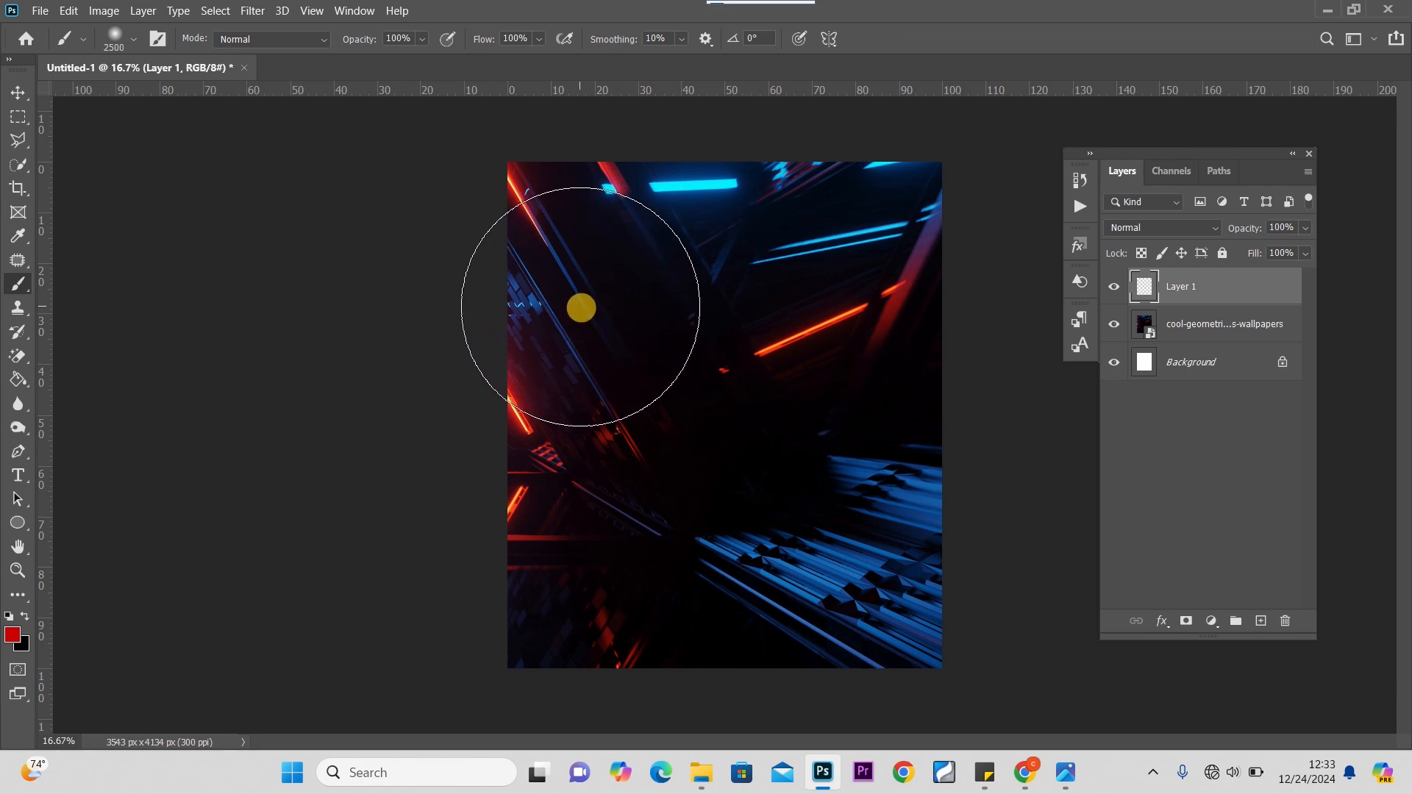
{"action": "left_click", "coordinate": [561, 318]}
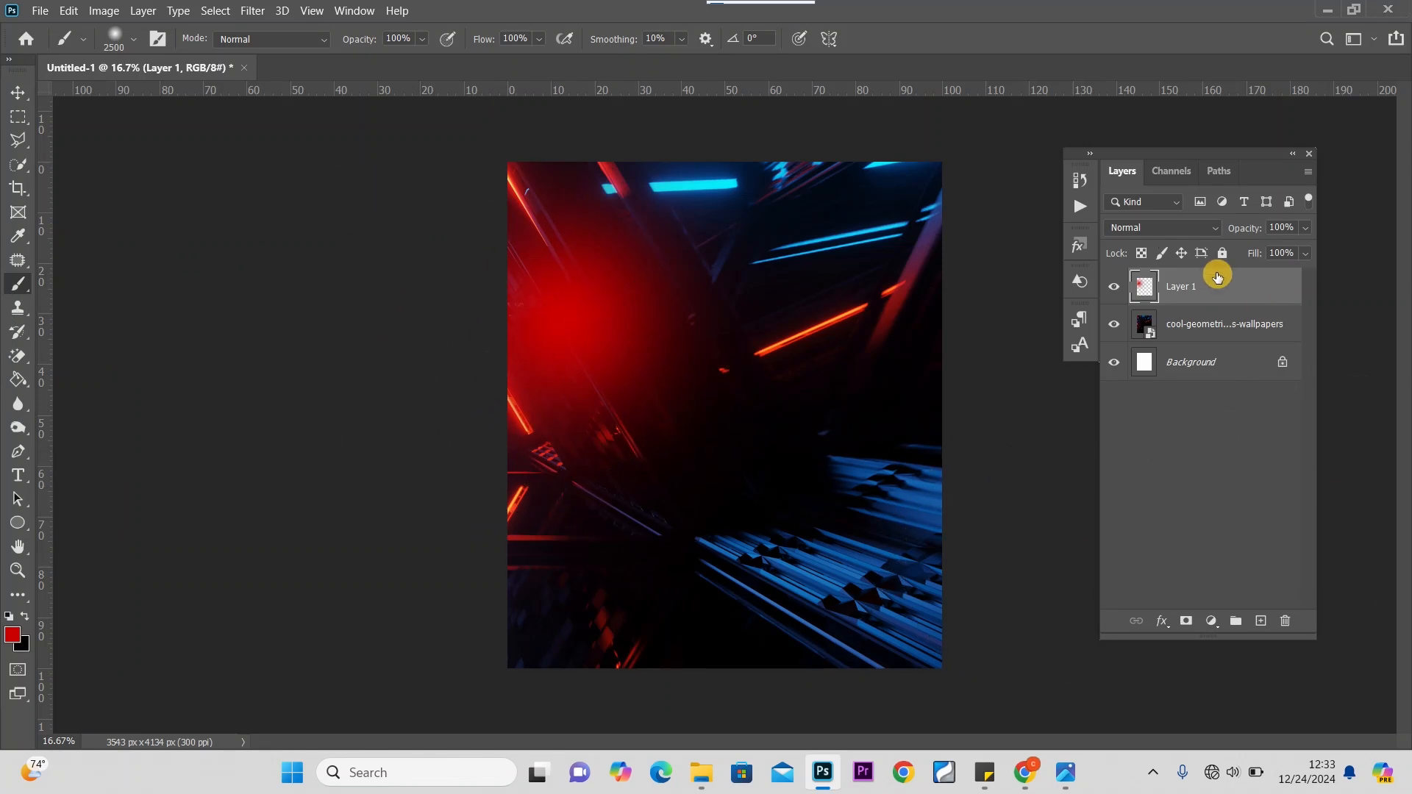
Lower the red glow layer's opacity to 55%
{"action": "left_click", "coordinate": [1307, 228]}
{"action": "left_click", "coordinate": [1270, 249]}
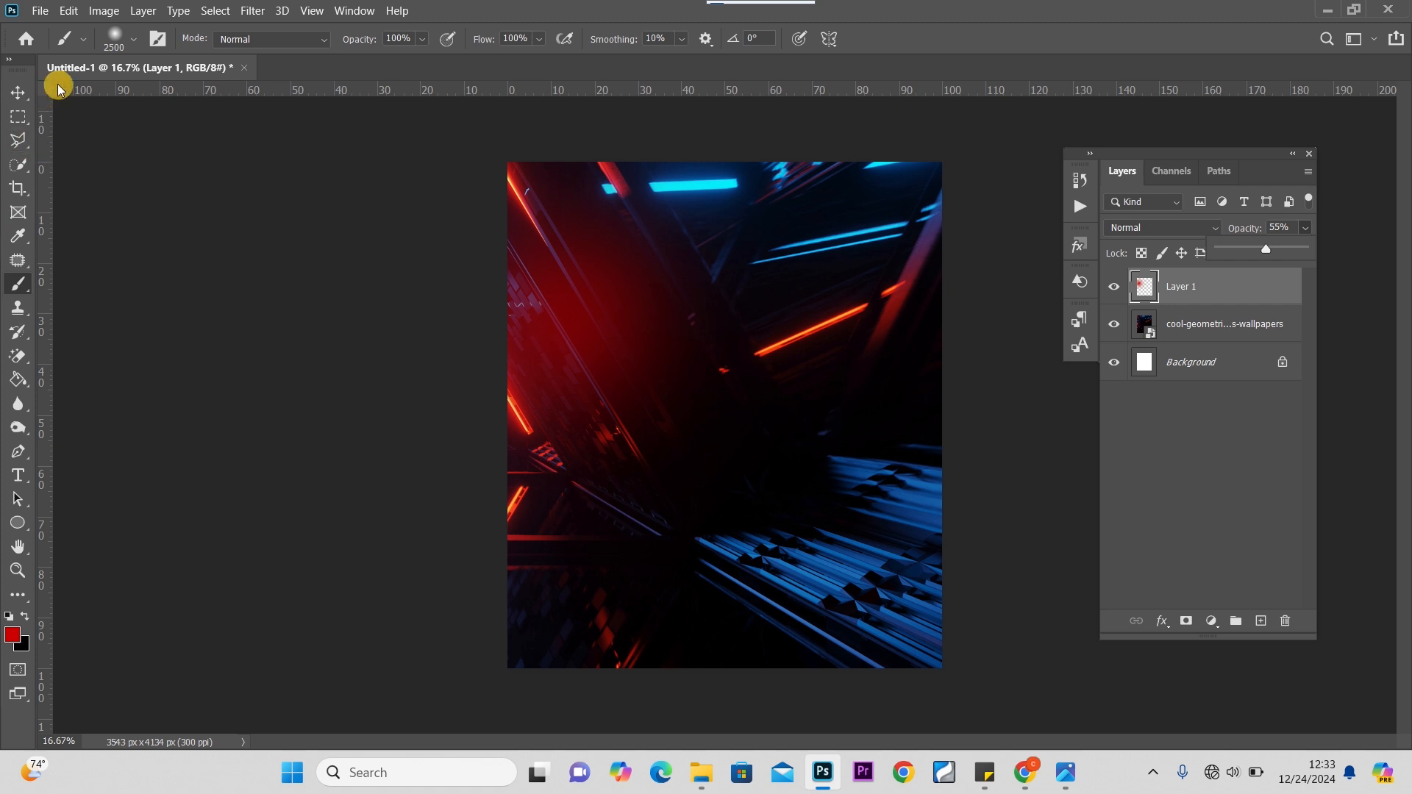
{"action": "left_click", "coordinate": [17, 94]}
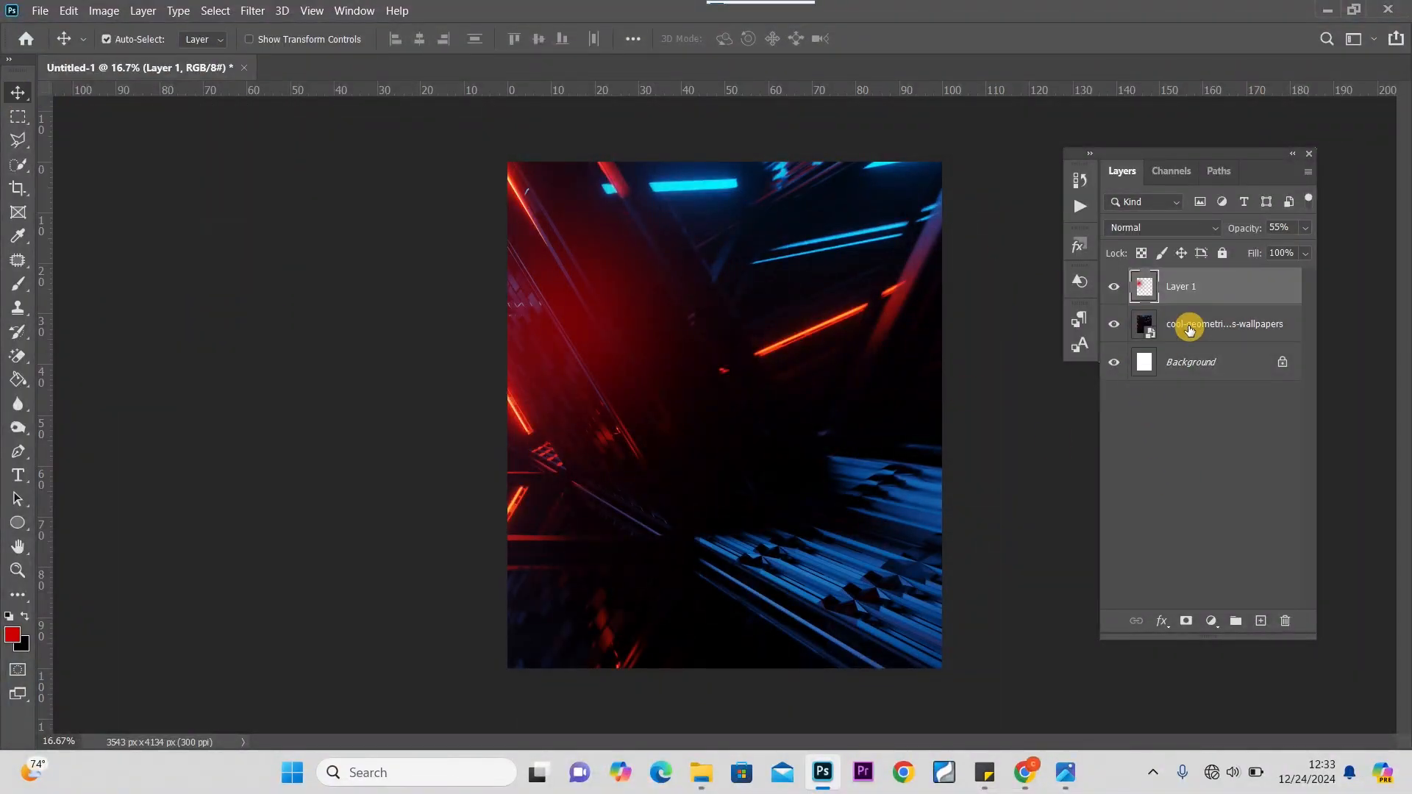
Combine the red glow layer and the neon wallpaper layer into one smart object
{"action": "left_click", "coordinate": [1216, 329]}
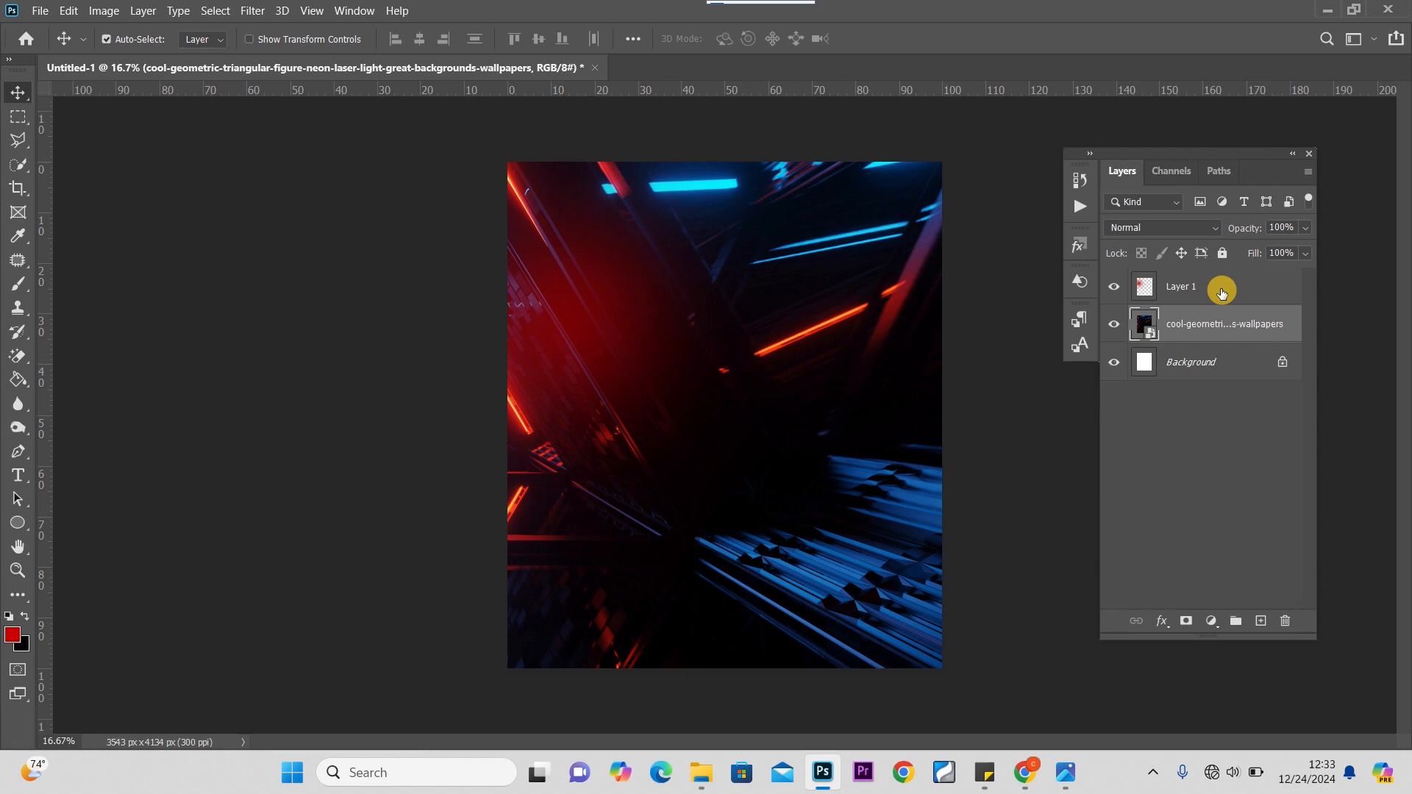
{"action": "left_click", "coordinate": [1223, 291]}
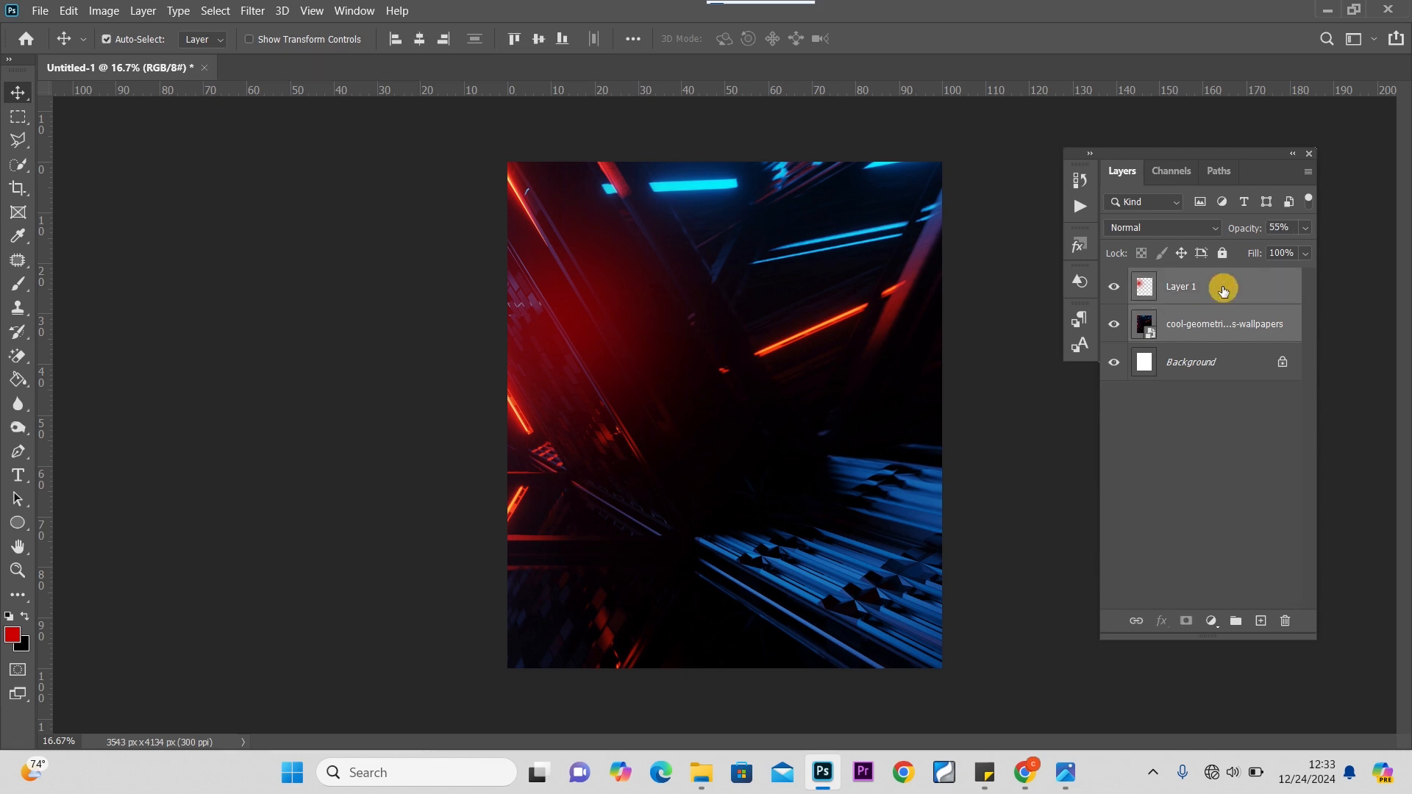
{"action": "right_click", "coordinate": [1223, 289]}
{"action": "left_click", "coordinate": [1056, 288]}
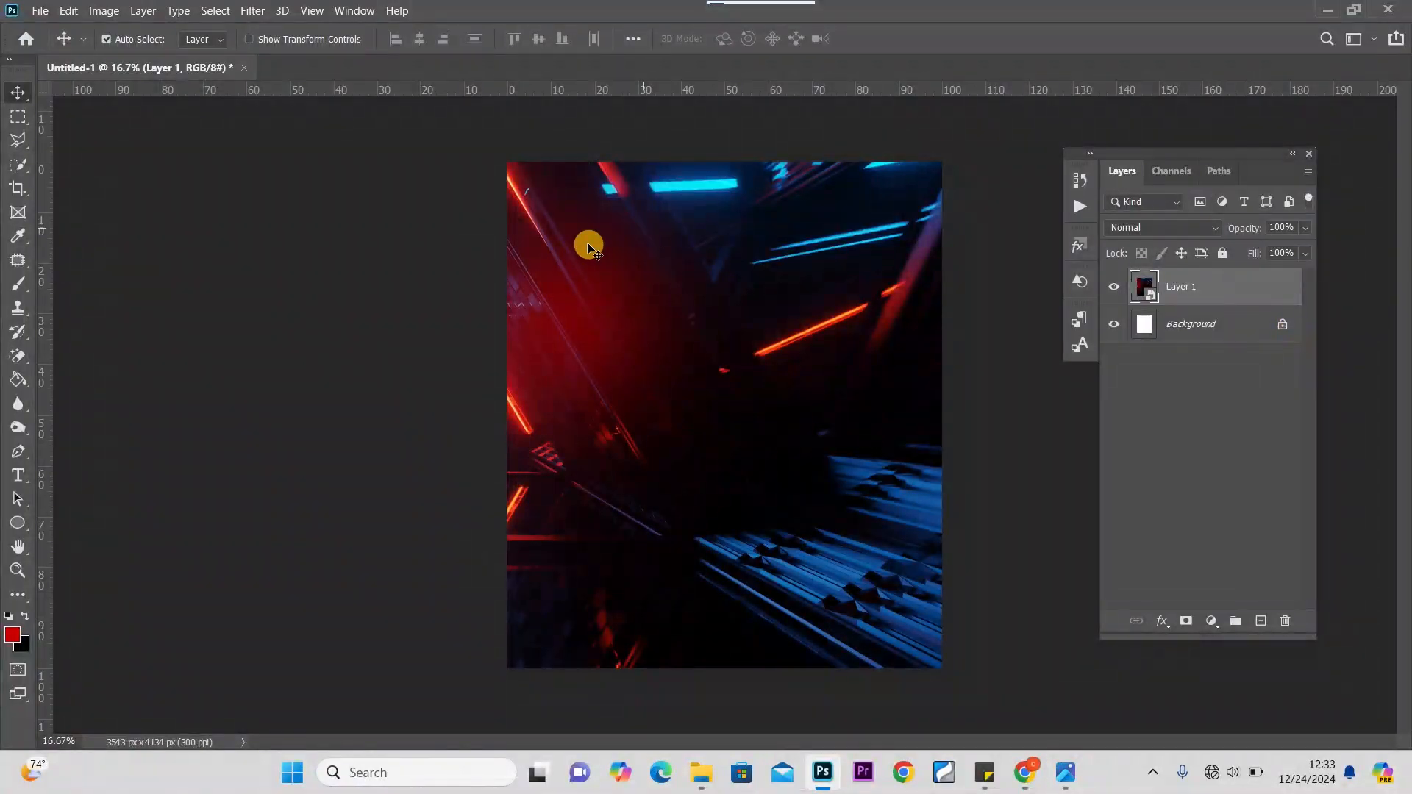
Apply a Gaussian Blur with a radius of 9.6 pixels to the combined background smart object
{"action": "left_click", "coordinate": [249, 15]}
{"action": "mouse_move", "coordinate": [300, 209]}
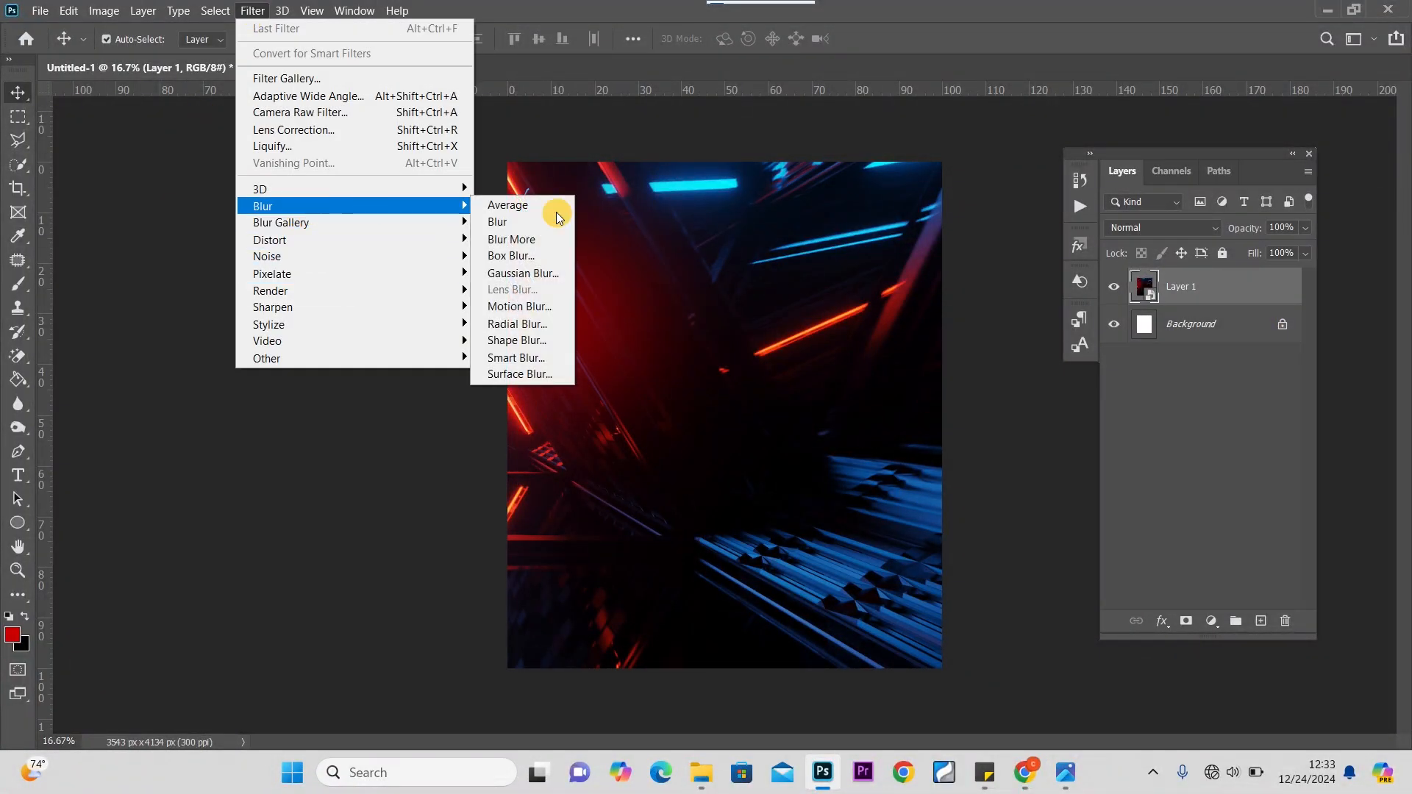
{"action": "left_click", "coordinate": [556, 271]}
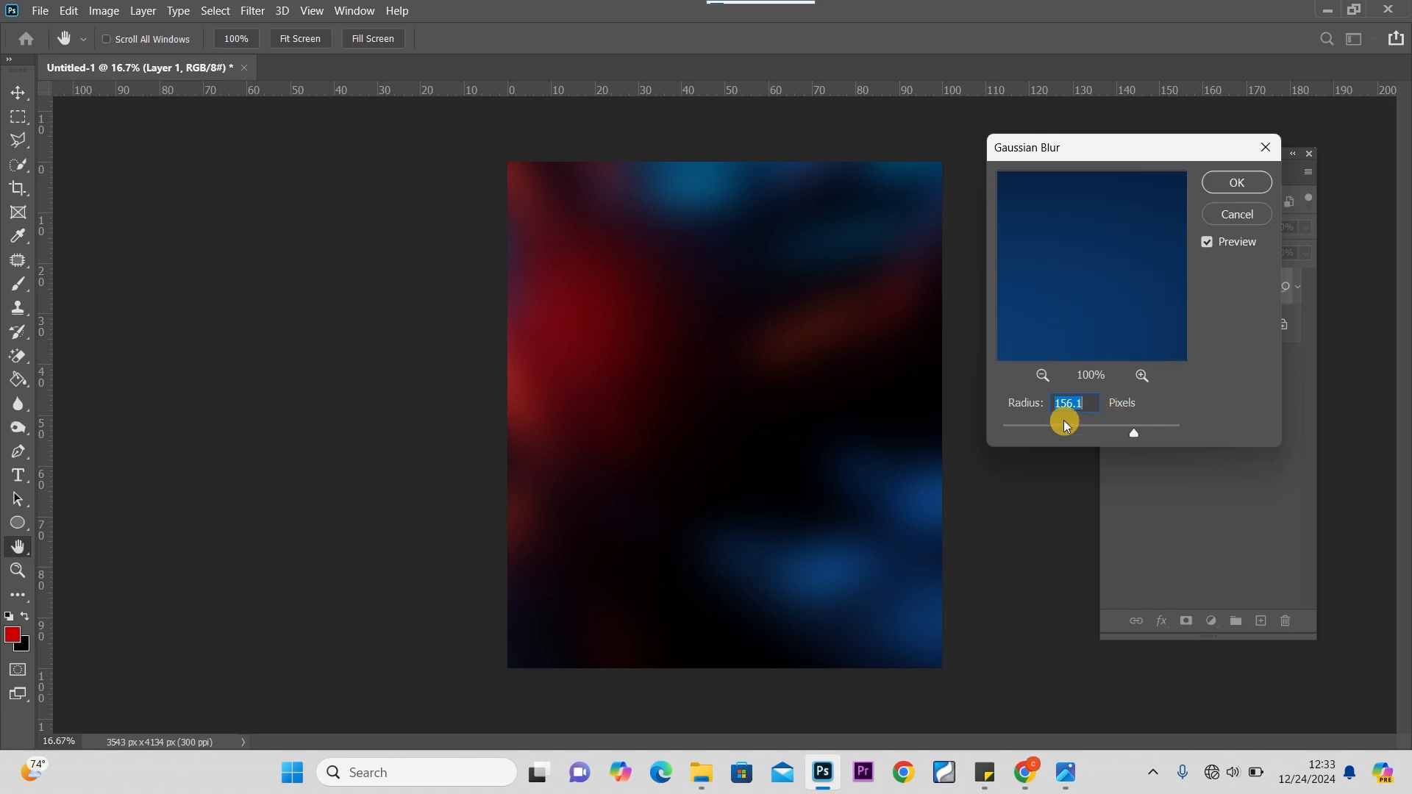
{"action": "left_click", "coordinate": [1067, 427]}
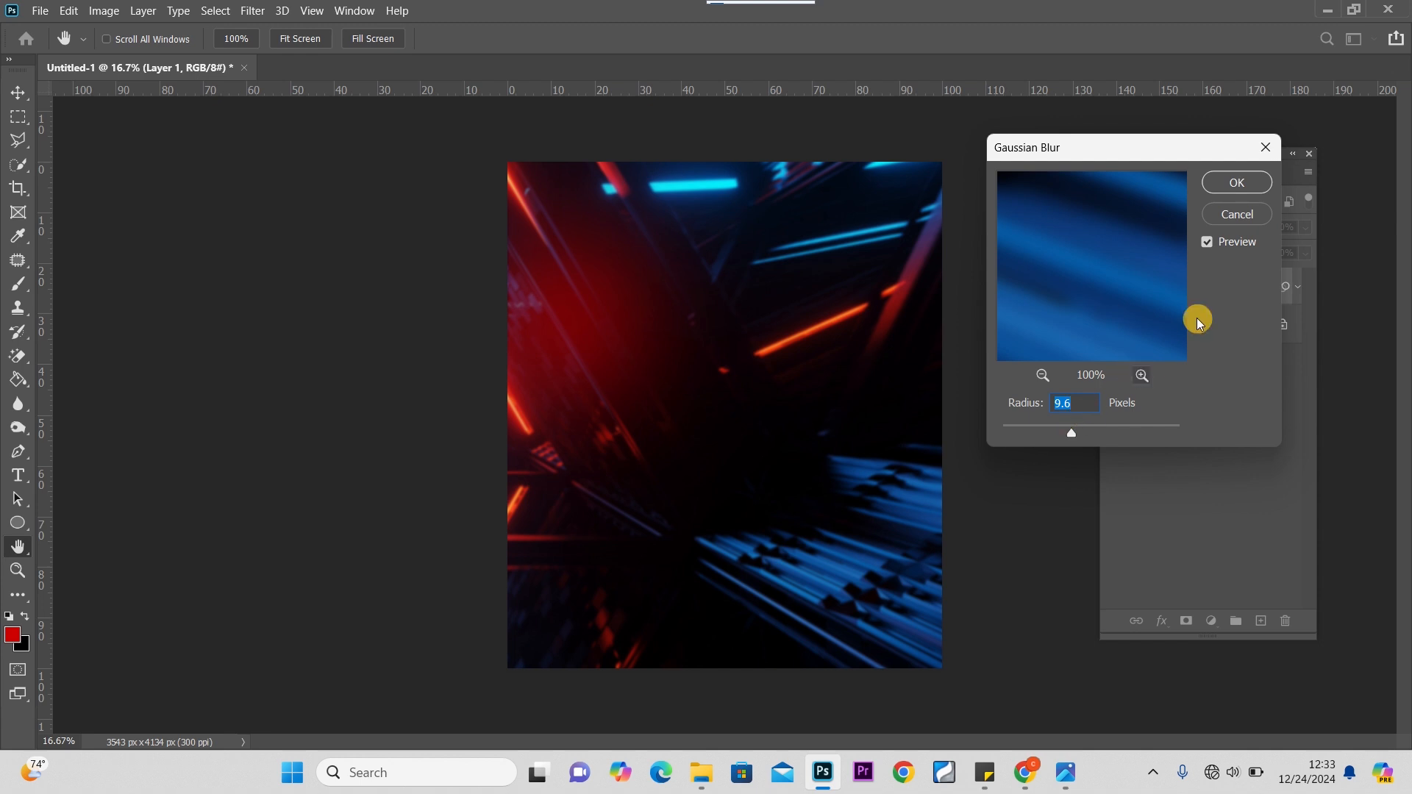
{"action": "left_click", "coordinate": [1243, 180]}
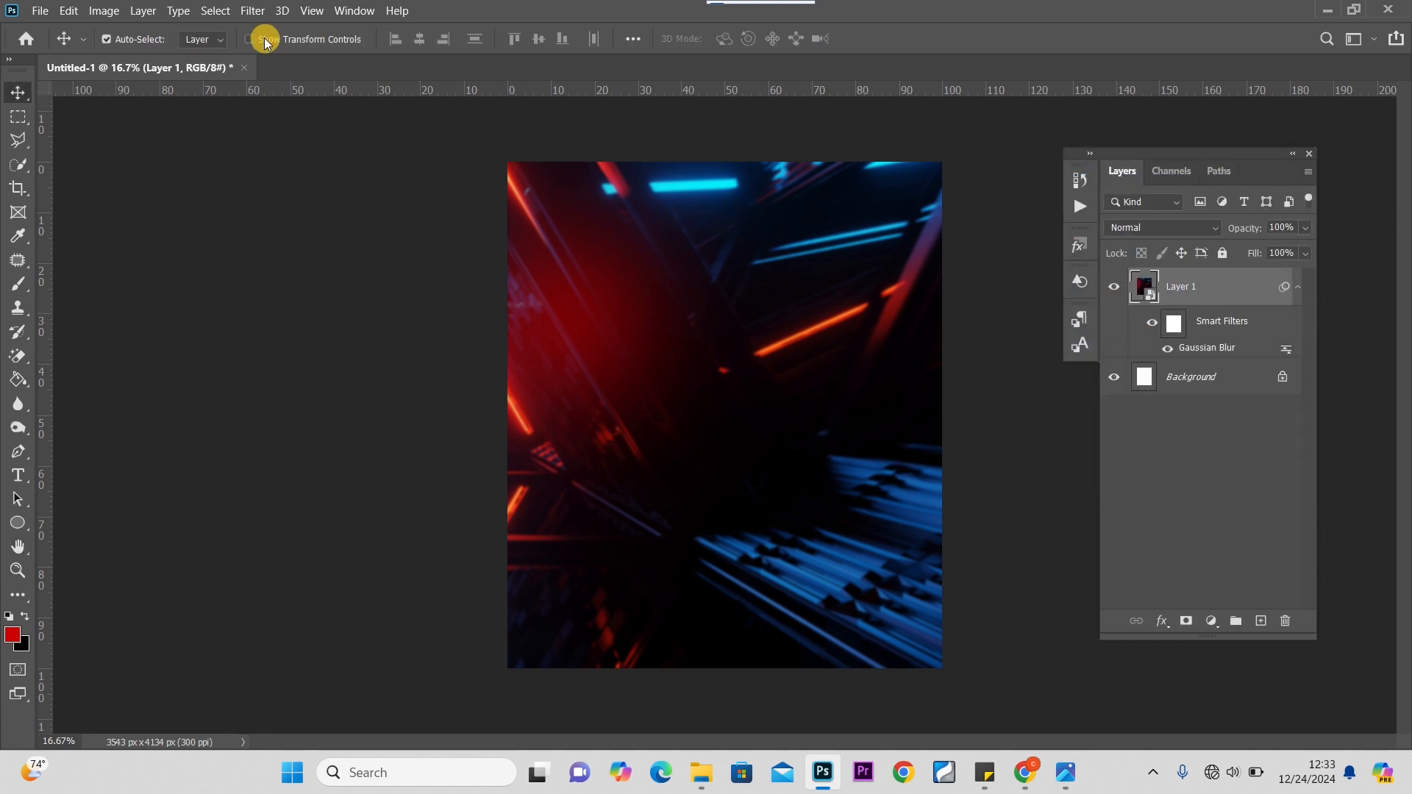
Add 20.61% noise with Uniform distribution to the background smart object
{"action": "left_click", "coordinate": [254, 11]}
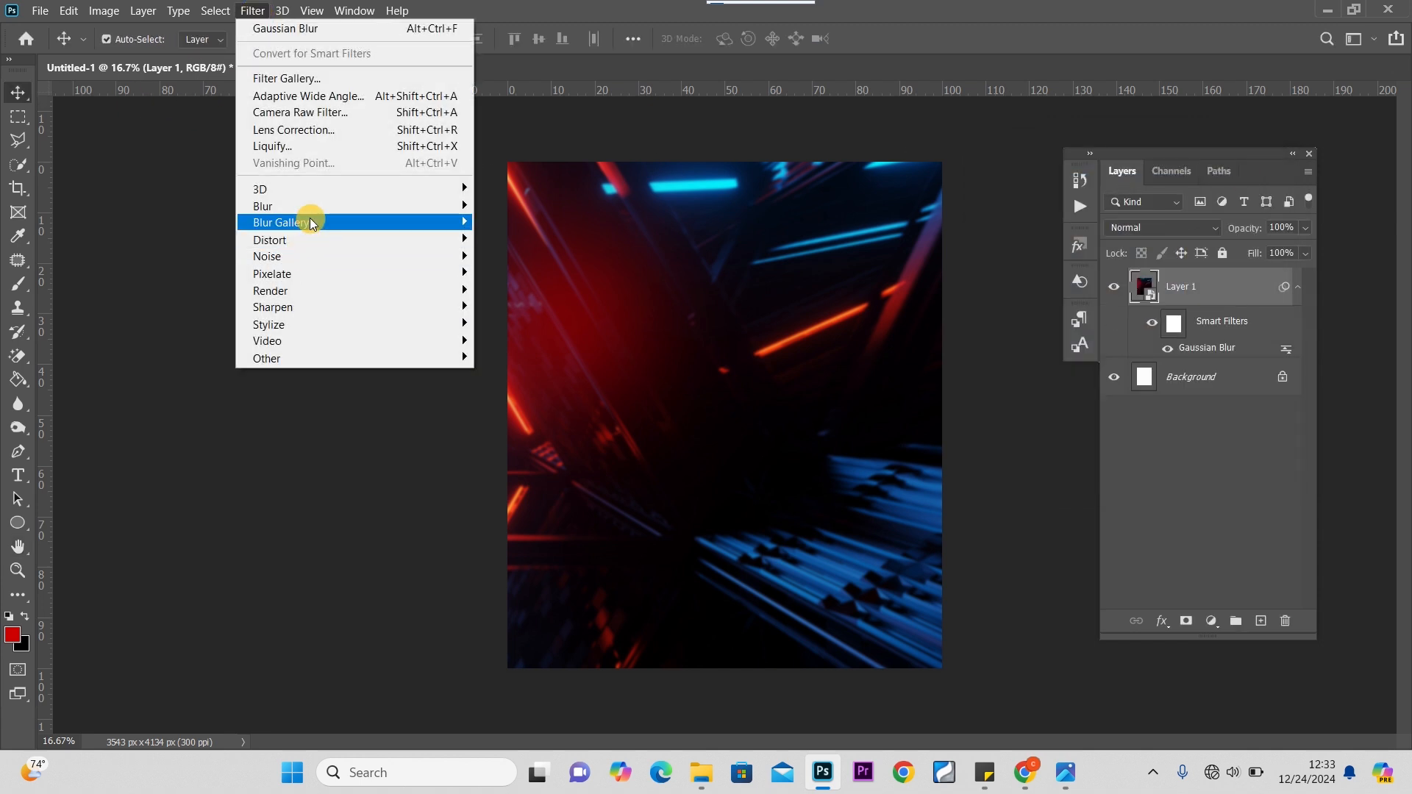
{"action": "mouse_move", "coordinate": [304, 258]}
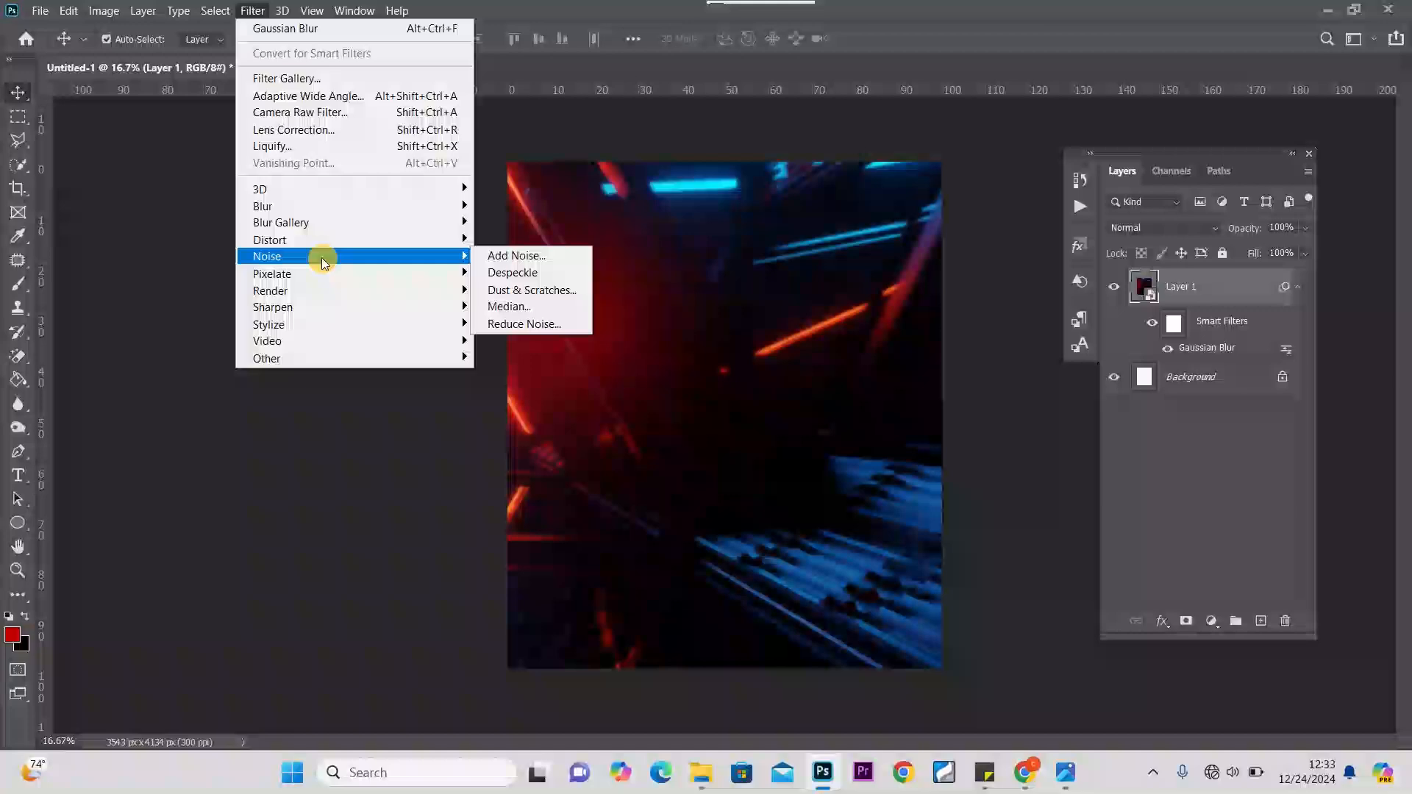
{"action": "left_click", "coordinate": [507, 255]}
{"action": "left_click_drag", "start_coordinate": [701, 104], "coordinate": [362, 169]}
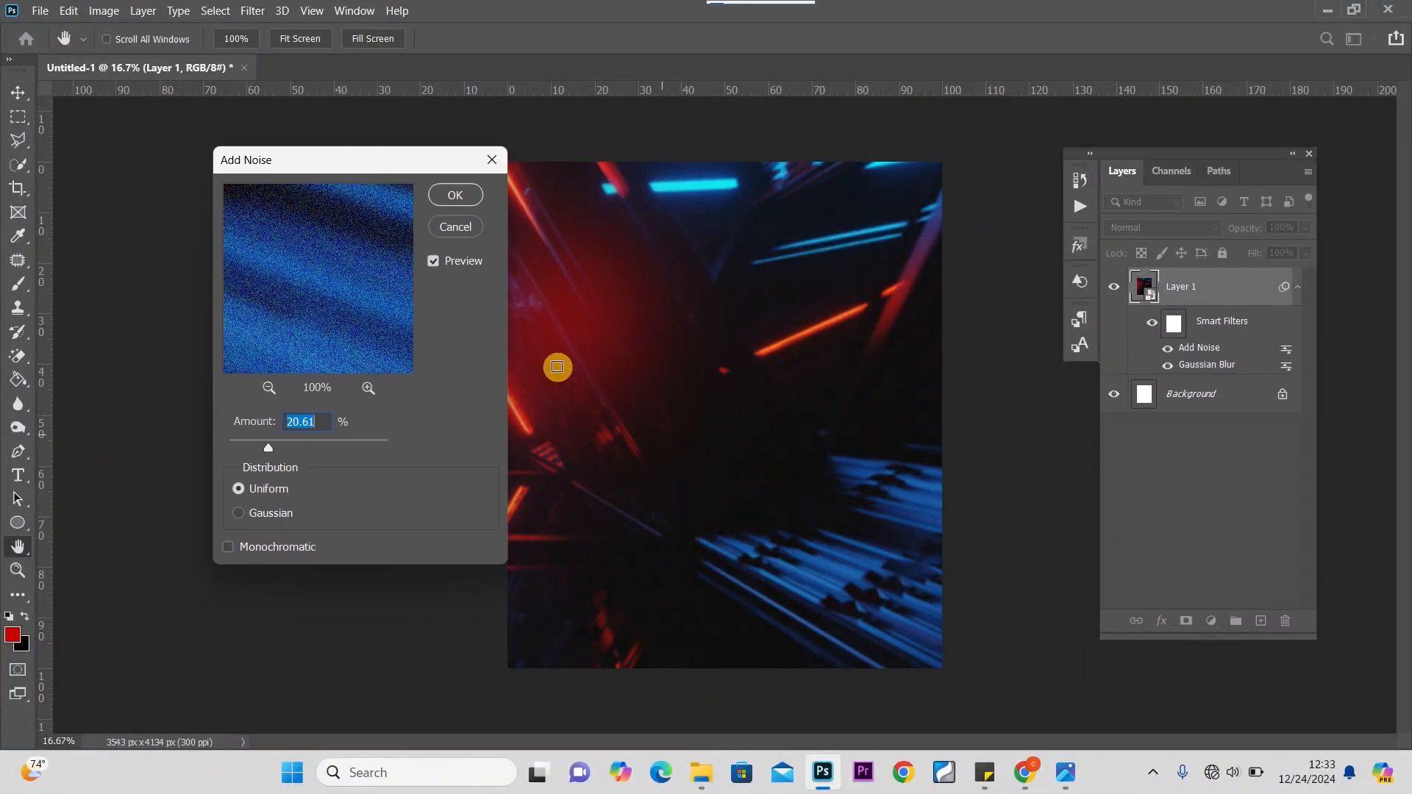
{"action": "left_click", "coordinate": [455, 196]}
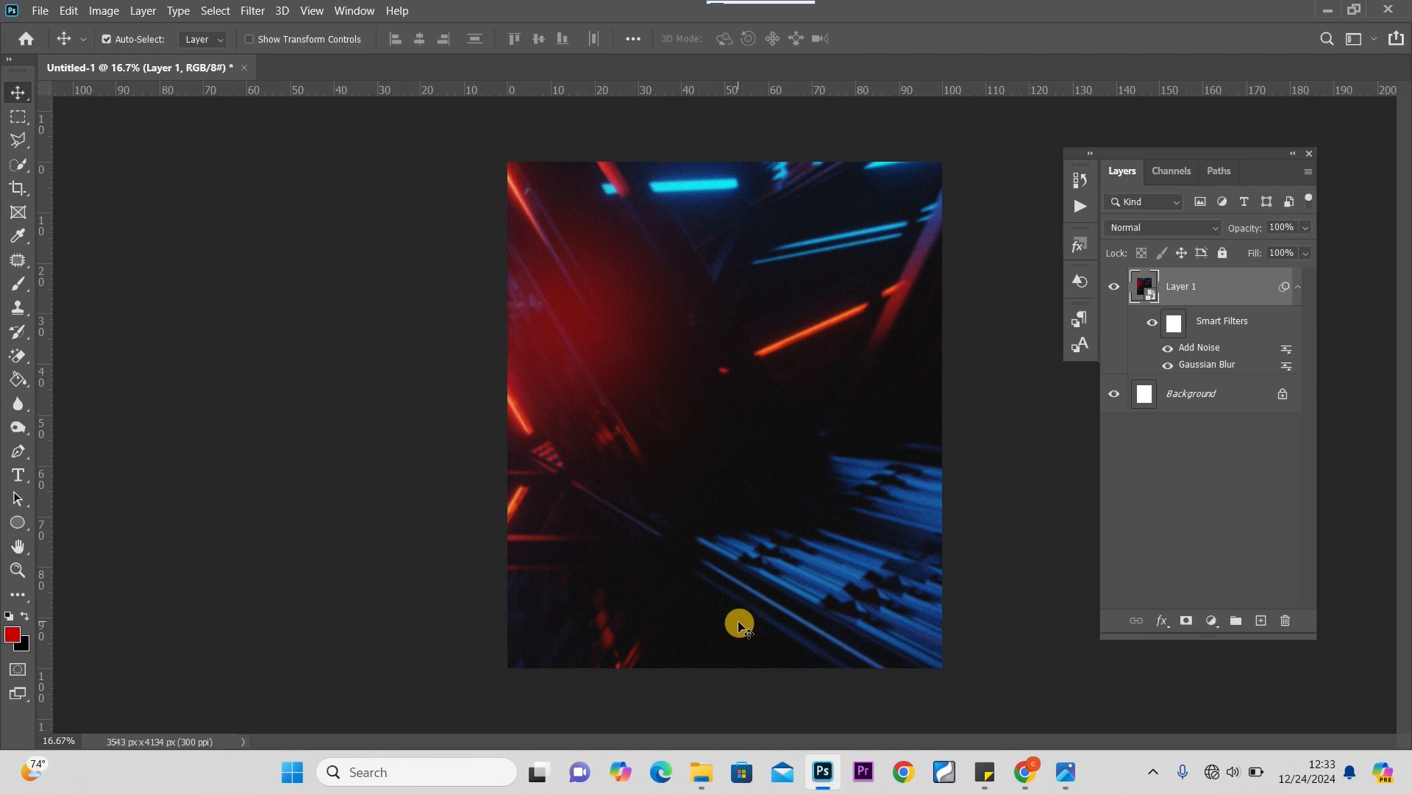
Place the Common copy 2 ring image from the cross over folder, enlarged and partly off the canvas's upper-left corner
{"action": "left_click", "coordinate": [701, 772]}
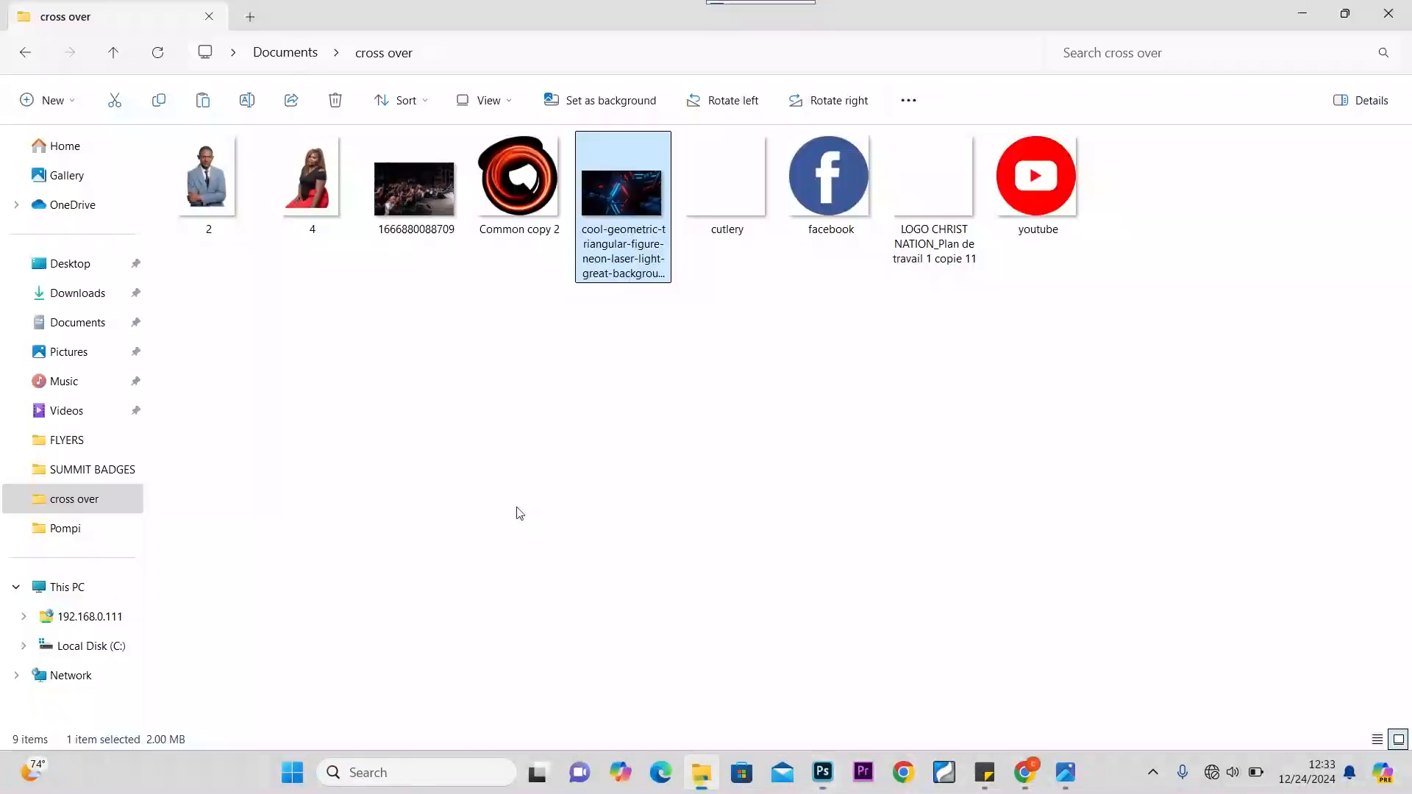
{"action": "left_click_drag", "start_coordinate": [535, 171], "coordinate": [752, 381]}
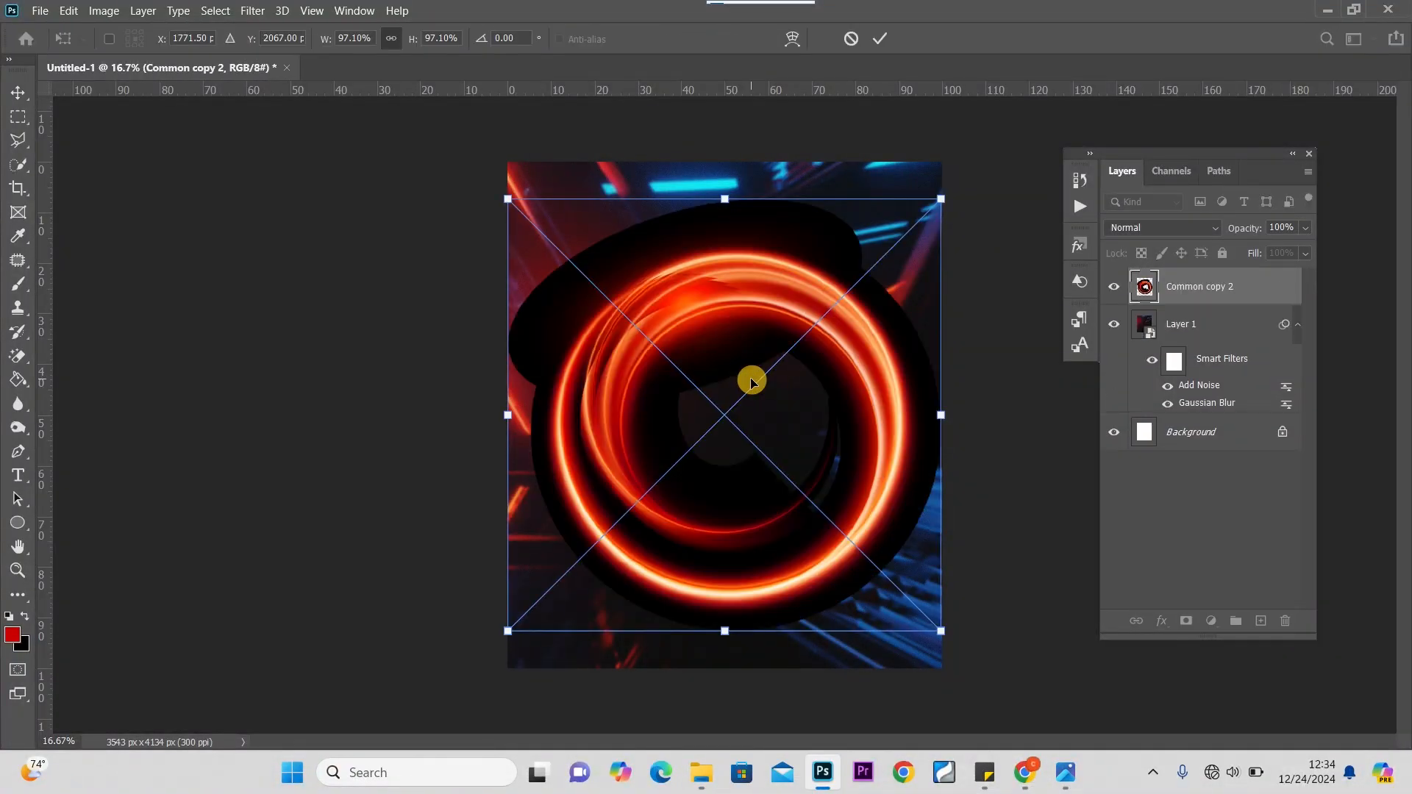
{"action": "left_click_drag", "start_coordinate": [731, 208], "coordinate": [727, 4]}
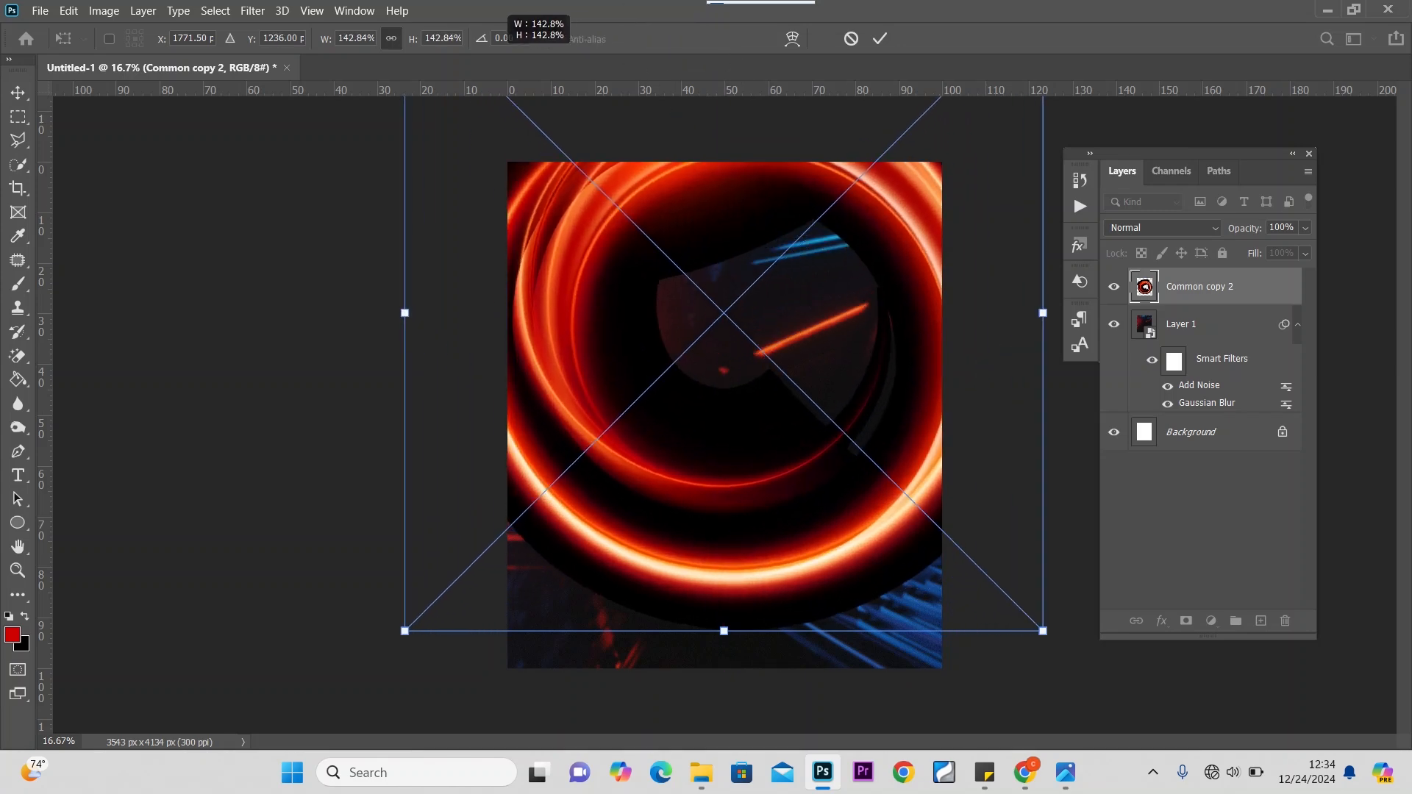
{"action": "left_click_drag", "start_coordinate": [902, 242], "coordinate": [716, 220]}
{"action": "left_click_drag", "start_coordinate": [858, 310], "coordinate": [864, 312]}
{"action": "left_click_drag", "start_coordinate": [771, 333], "coordinate": [761, 302]}
{"action": "left_click", "coordinate": [16, 93]}
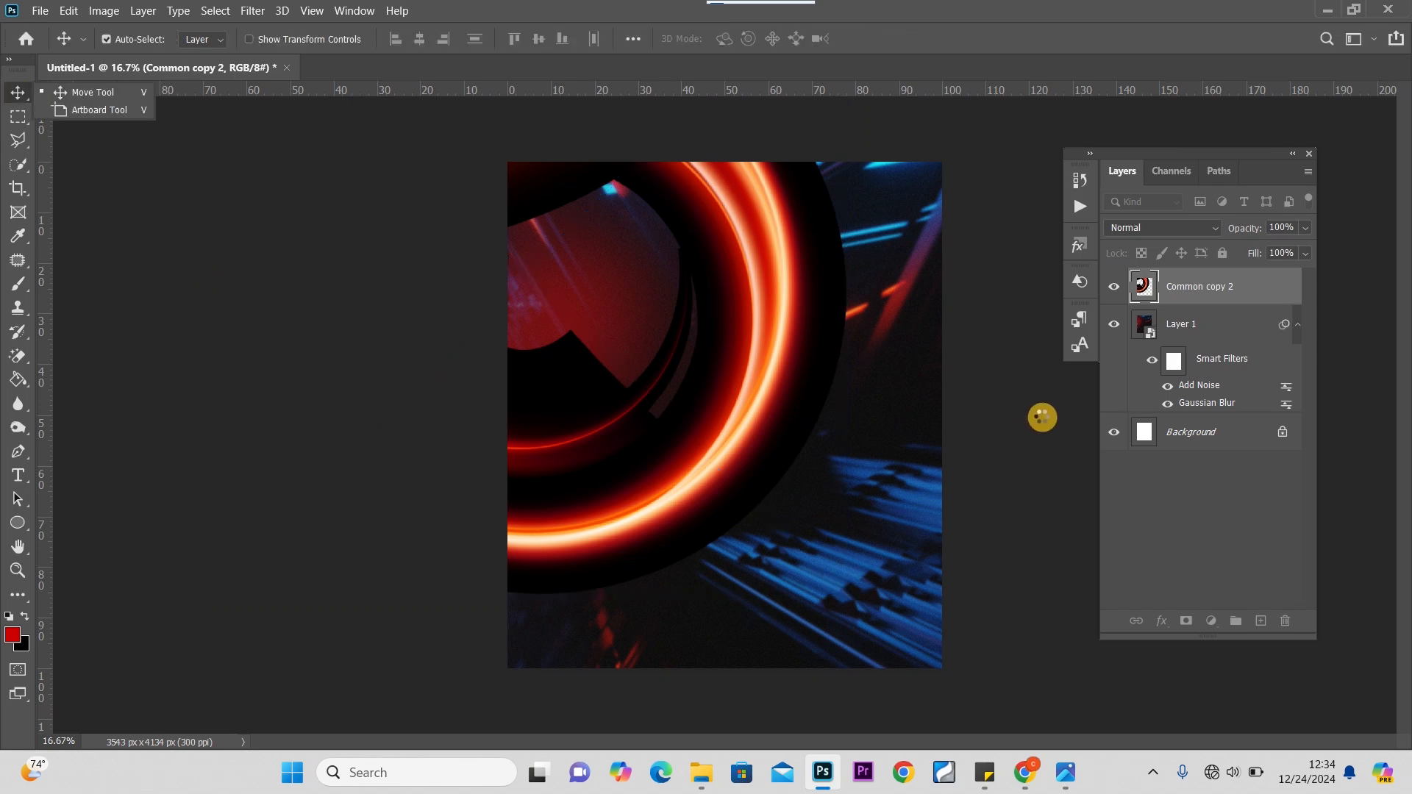
Set the Common copy 2 ring layer's blend mode to Screen and place a duplicate of the ring over the canvas's lower-right corner
{"action": "left_click", "coordinate": [1172, 228]}
{"action": "left_click", "coordinate": [1171, 228]}
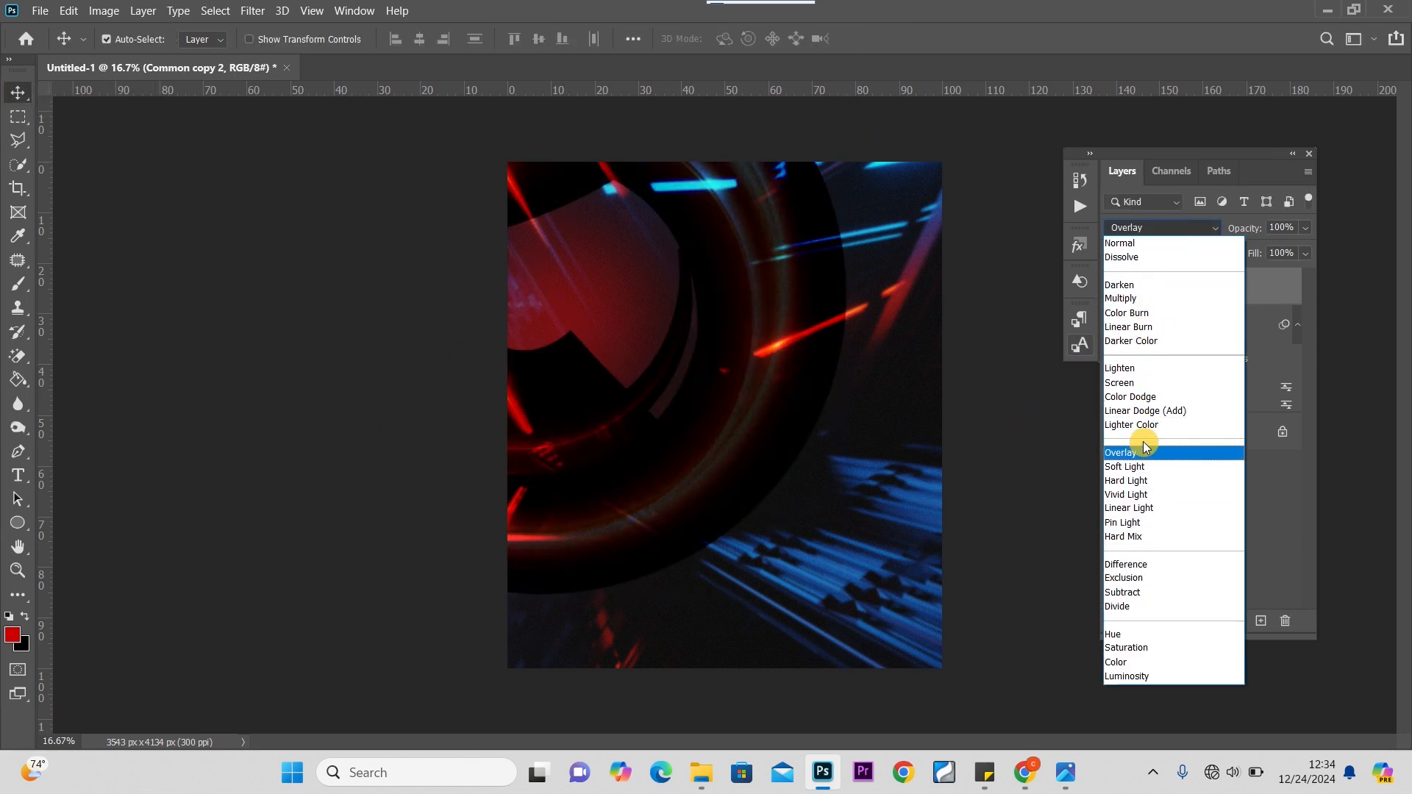
{"action": "left_click", "coordinate": [1146, 381]}
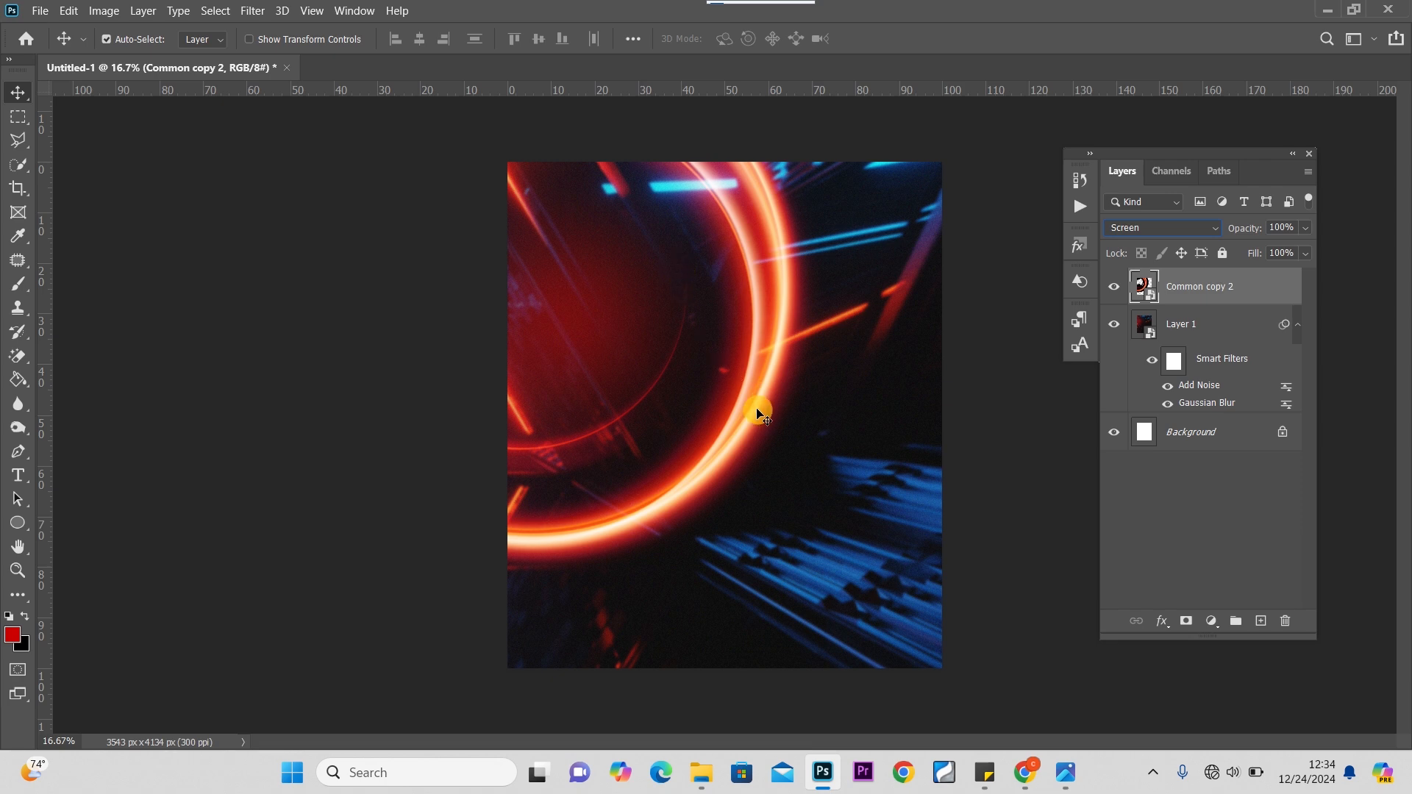
{"action": "left_click_drag", "start_coordinate": [757, 413], "coordinate": [940, 551]}
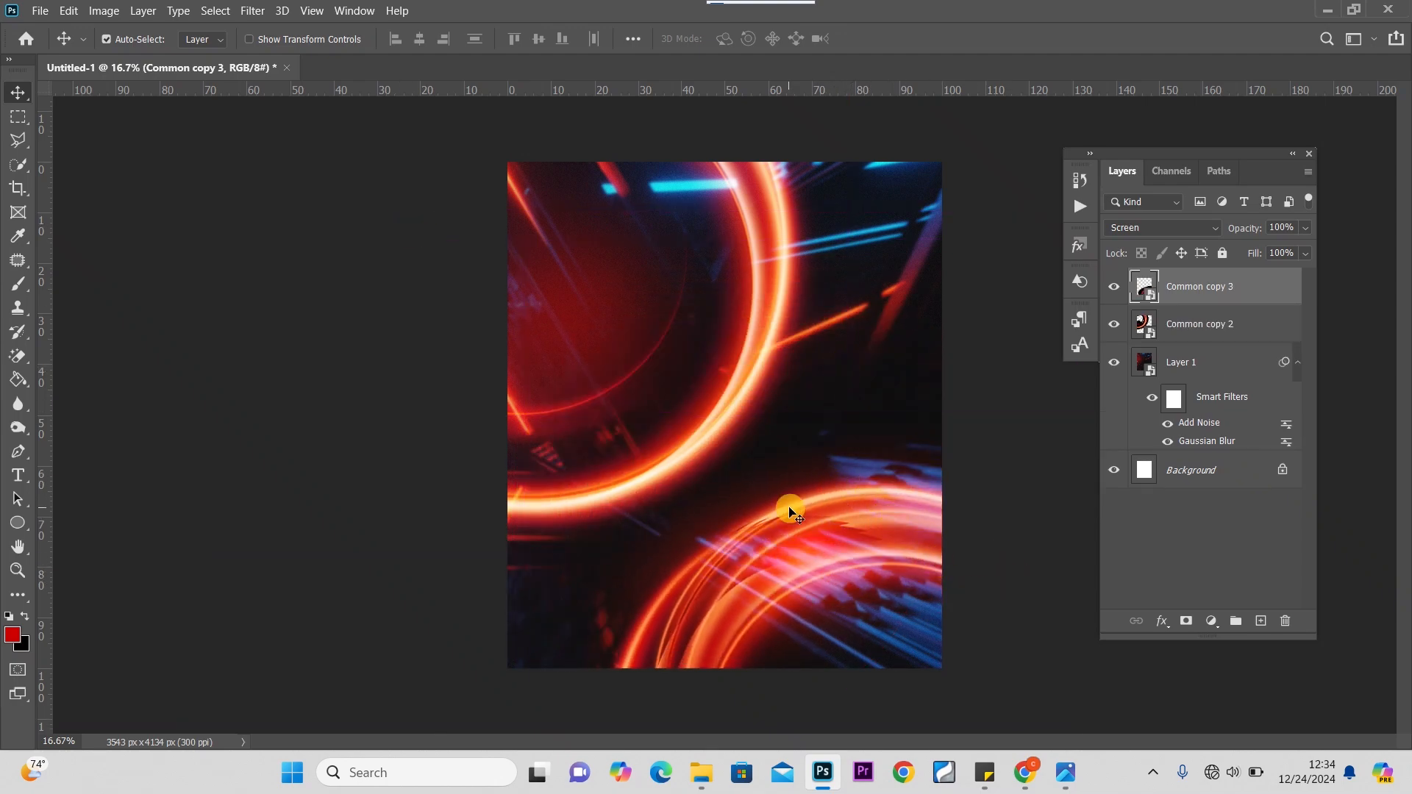
Apply a Gaussian Blur with a radius of 95.6 pixels to the duplicated ring, Common copy 3
{"action": "left_click", "coordinate": [262, 13]}
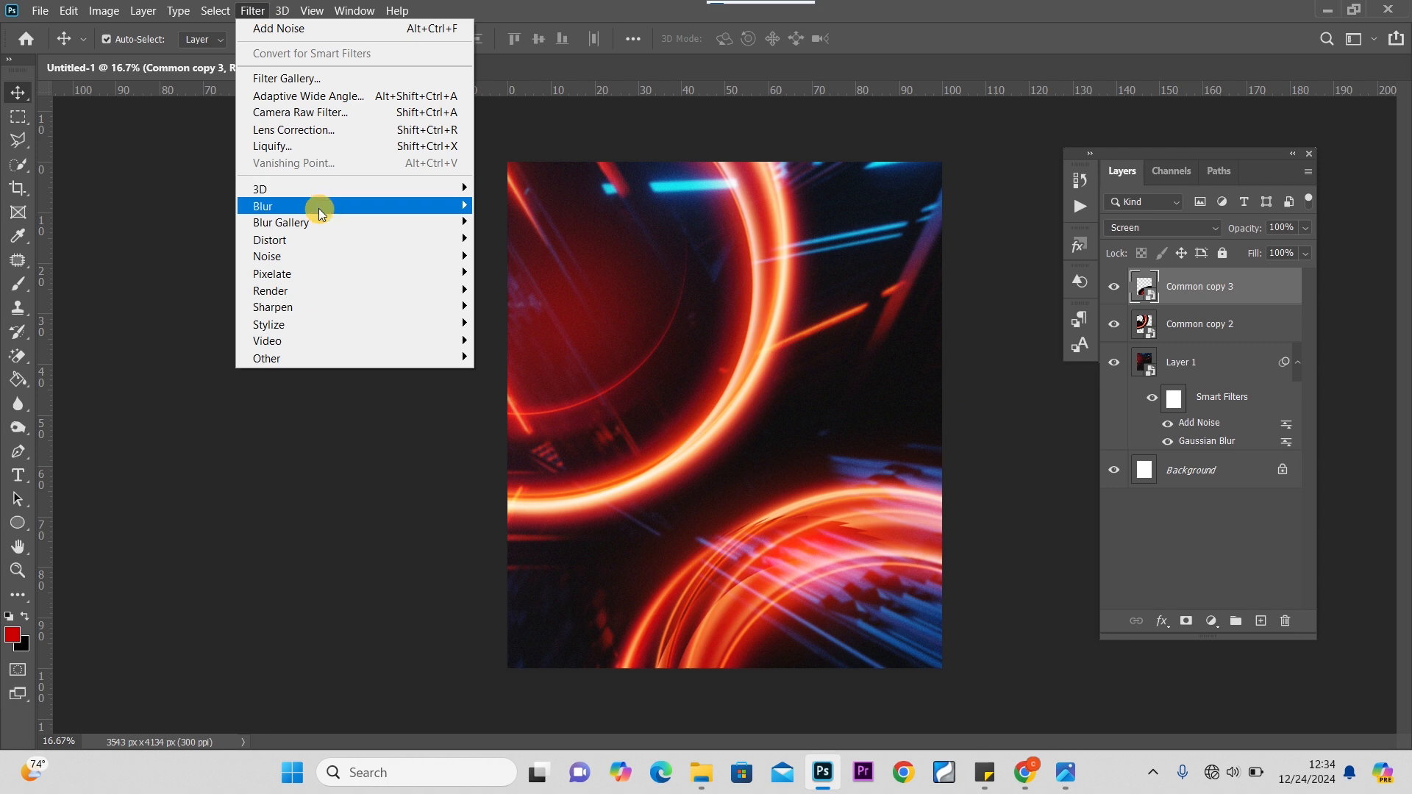
{"action": "mouse_move", "coordinate": [318, 206]}
{"action": "left_click", "coordinate": [533, 273]}
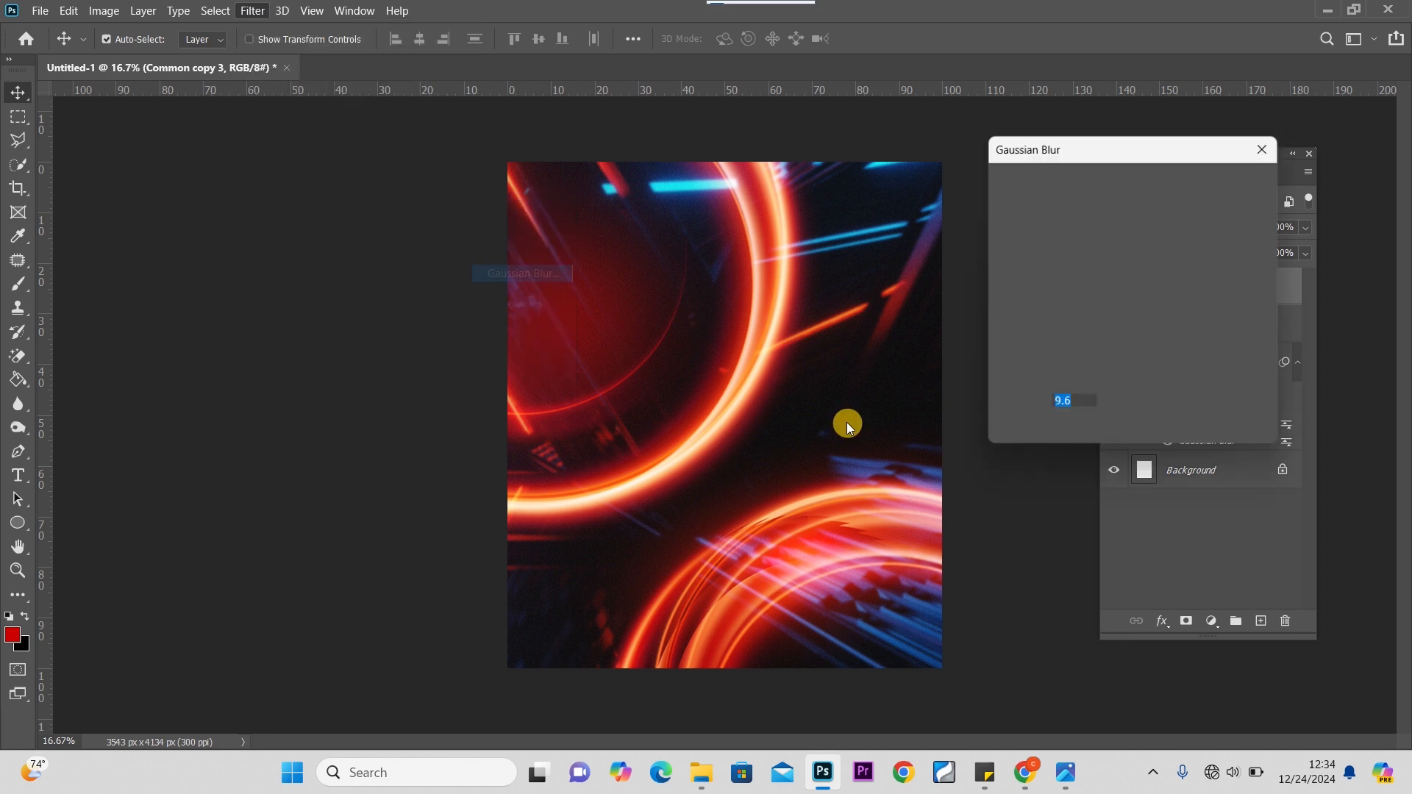
{"action": "left_click_drag", "start_coordinate": [1107, 434], "coordinate": [1115, 436]}
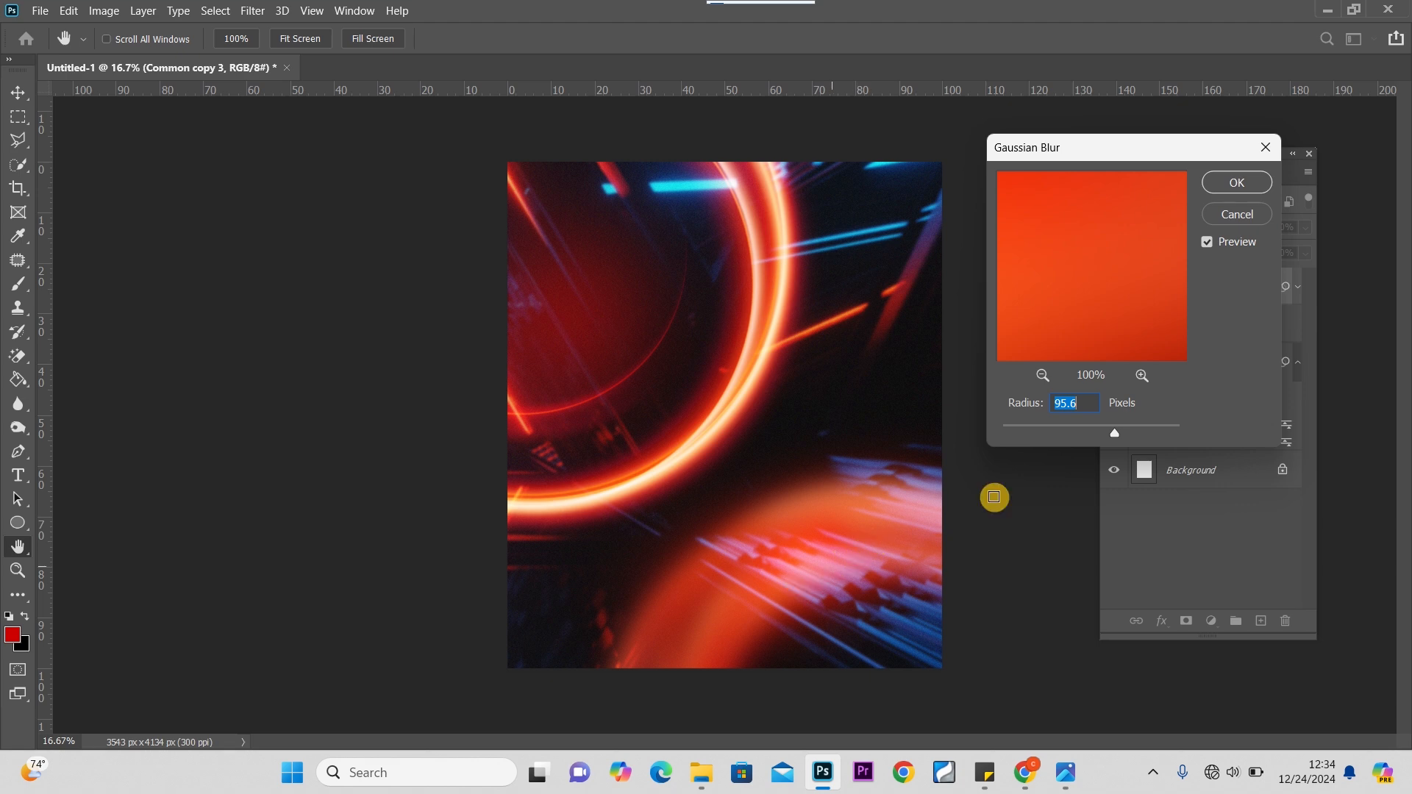
{"action": "left_click", "coordinate": [1237, 182]}
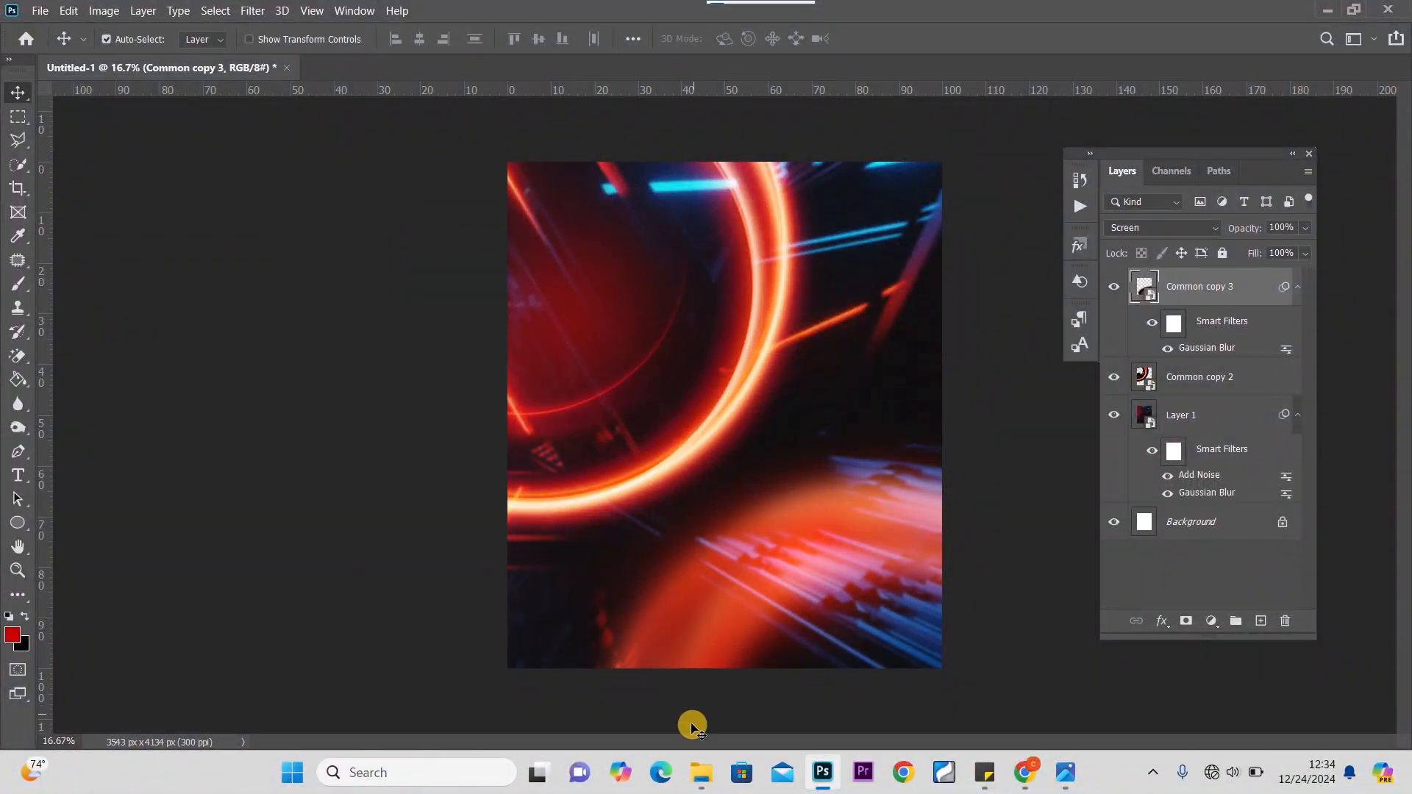
{"action": "left_click", "coordinate": [695, 772]}
{"action": "left_click_drag", "start_coordinate": [431, 187], "coordinate": [660, 237]}
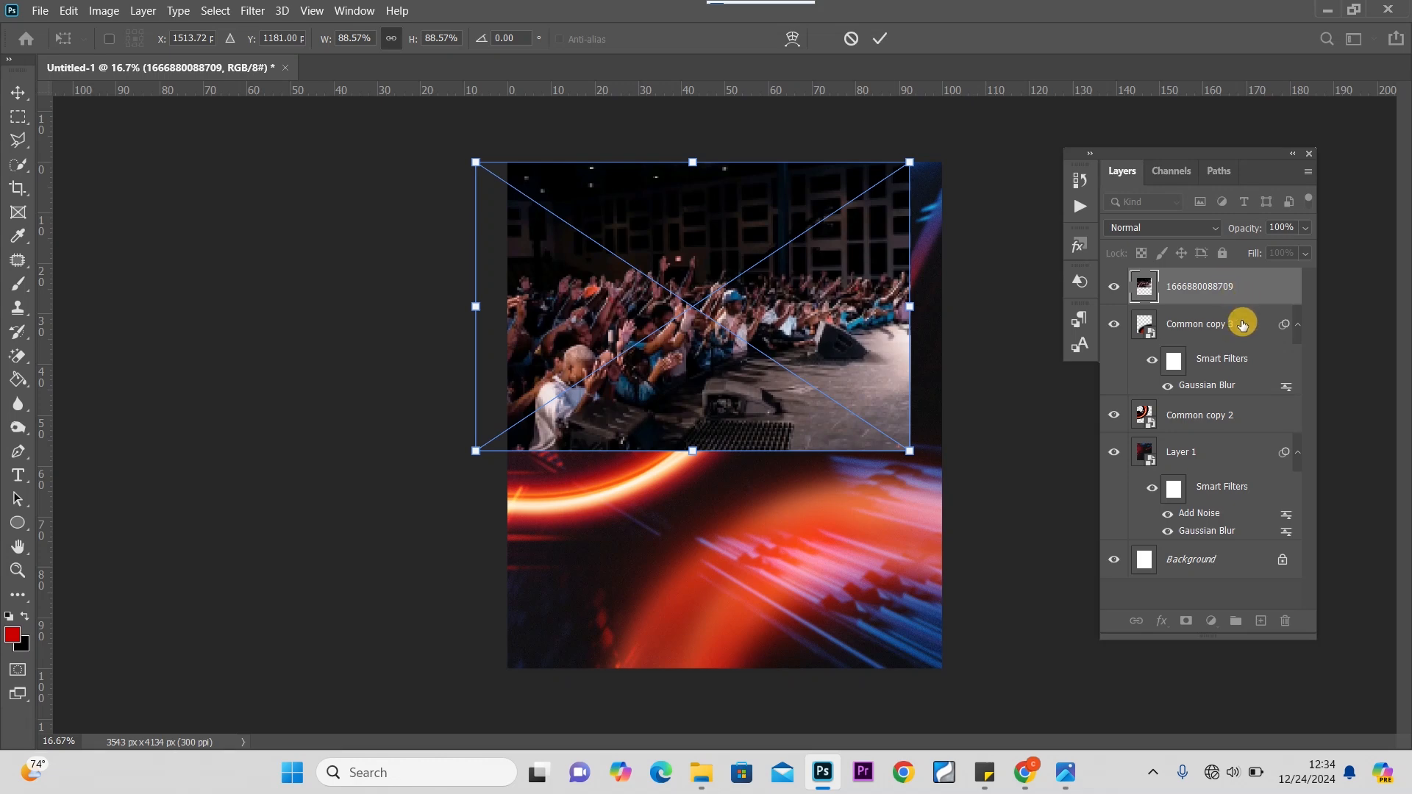
{"action": "left_click", "coordinate": [18, 92]}
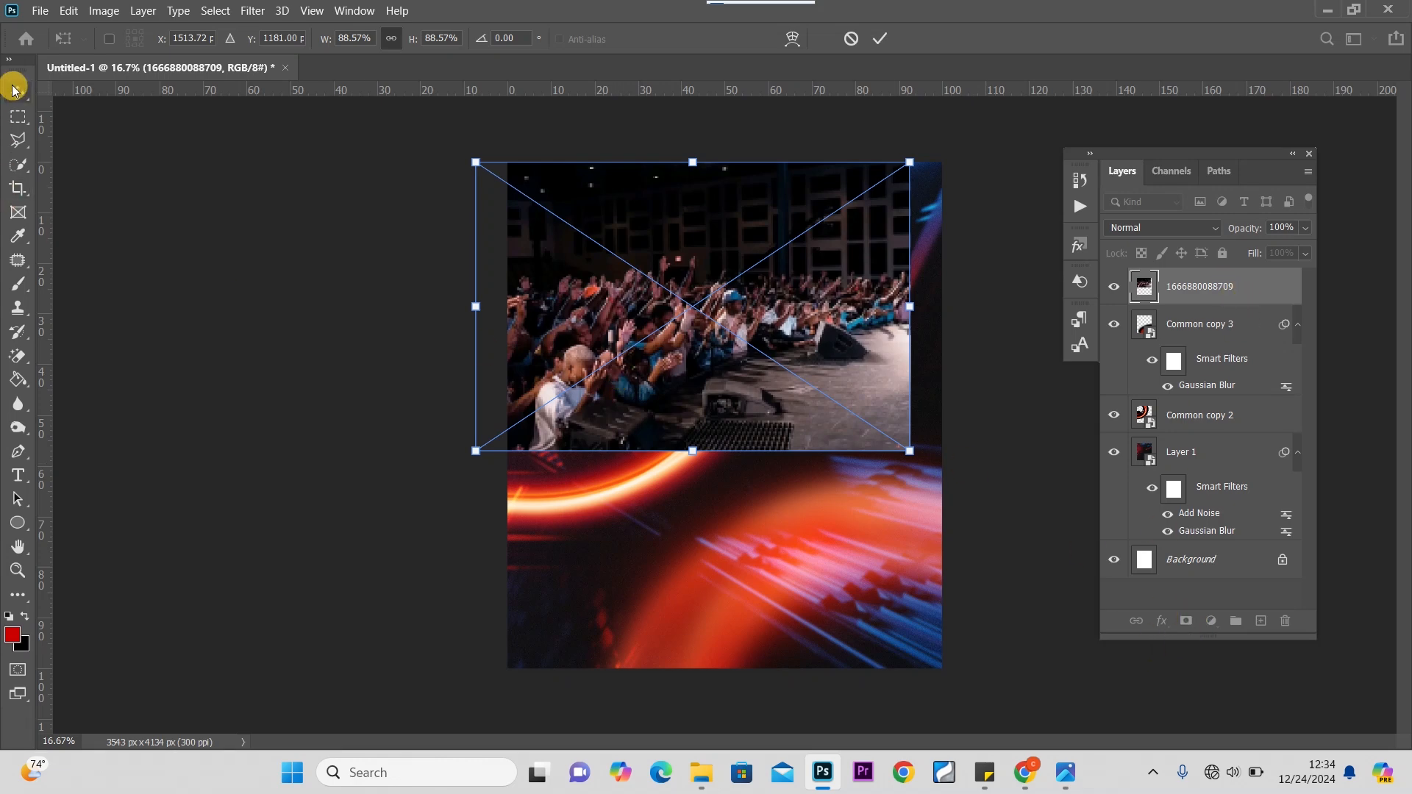
{"action": "left_click", "coordinate": [1162, 228]}
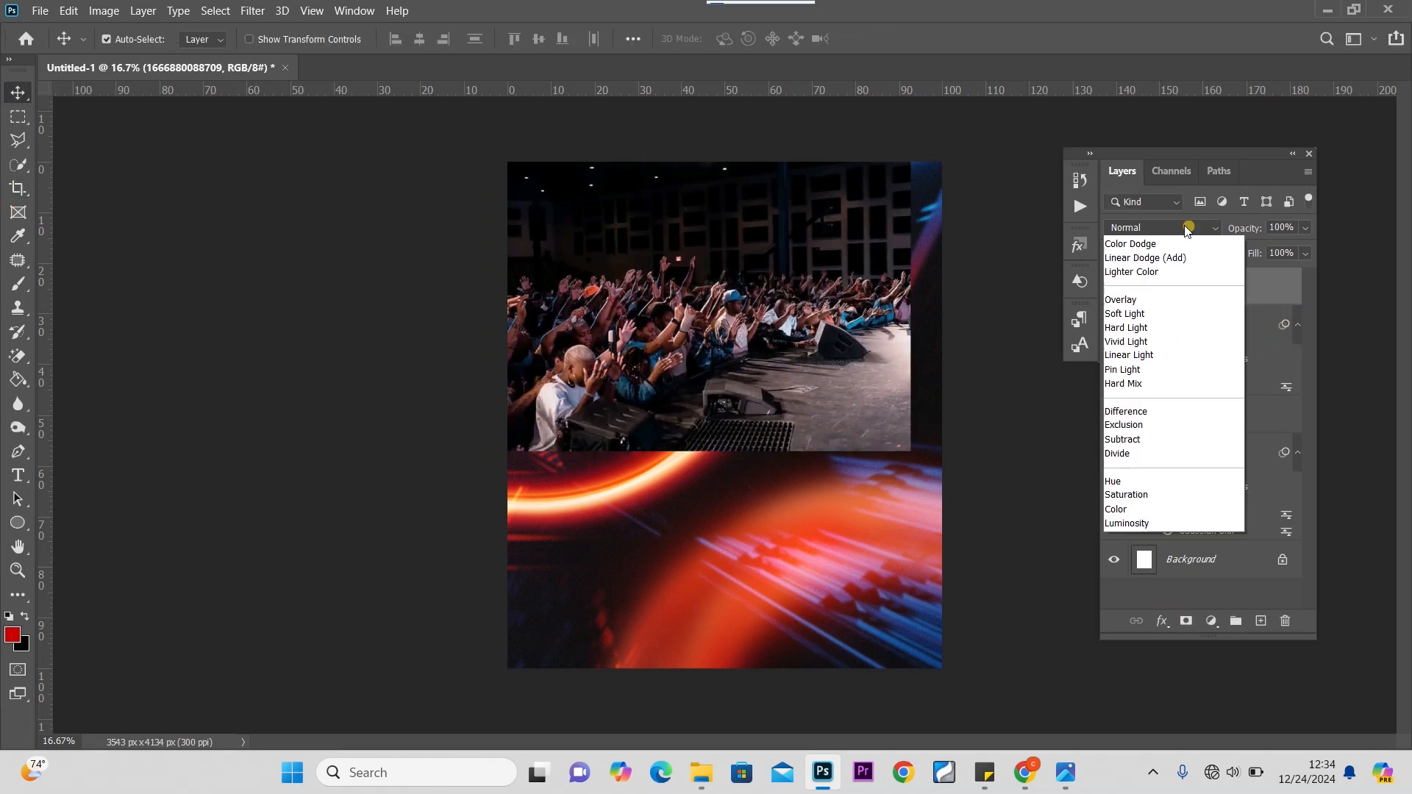
{"action": "left_click", "coordinate": [1145, 467]}
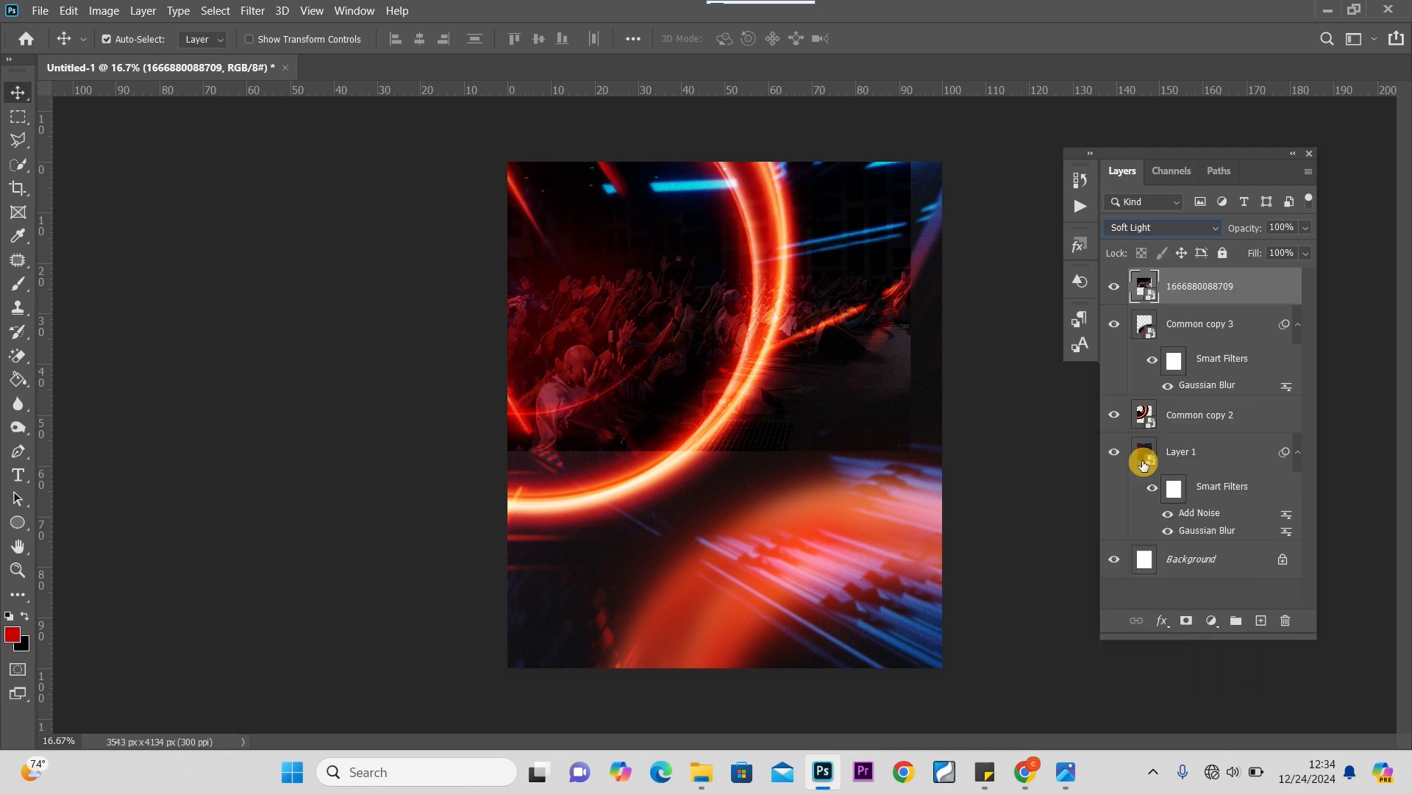
Add a layer mask to the crowd photo and paint black with a soft 2500 px brush to fade its right and lower edges
{"action": "left_click", "coordinate": [1186, 621]}
{"action": "left_click", "coordinate": [17, 284]}
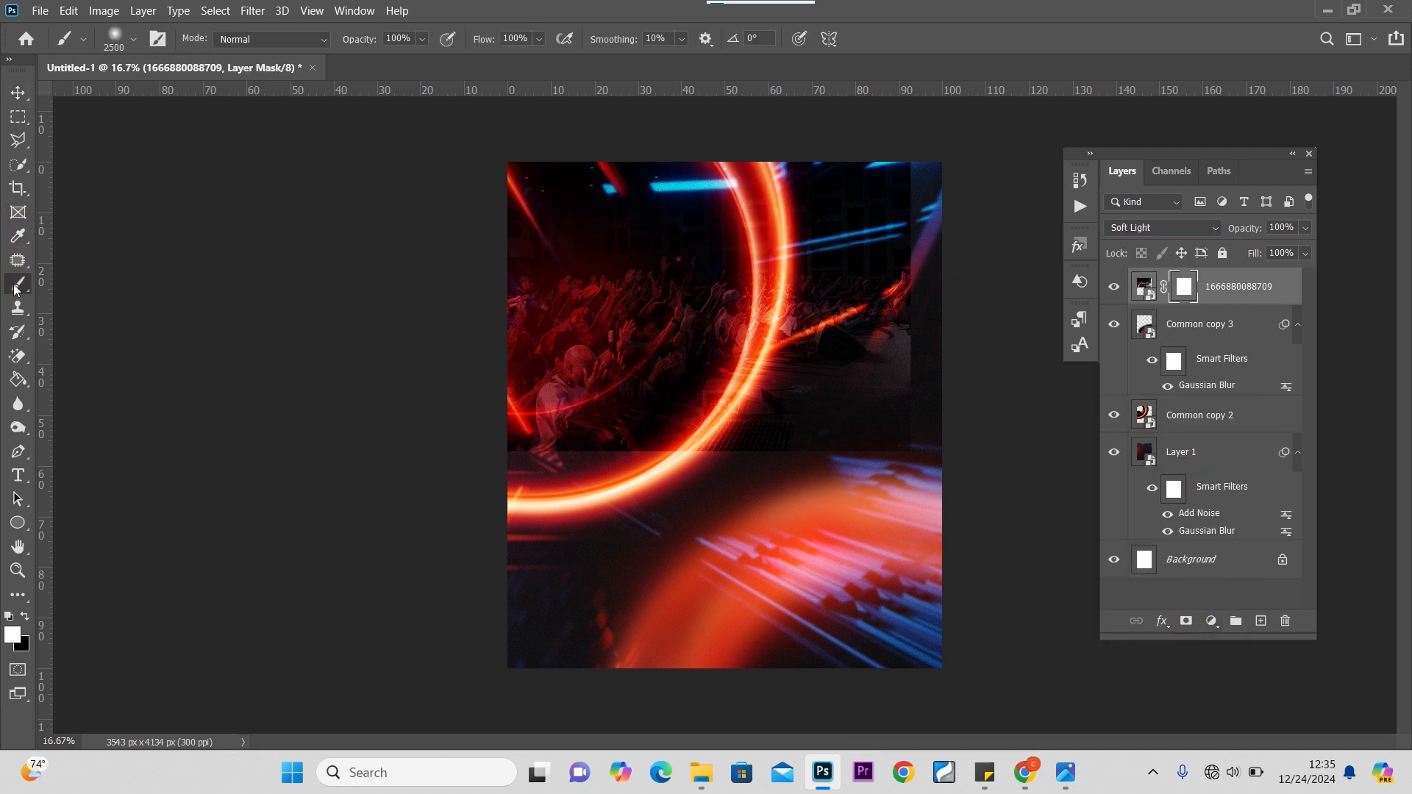
{"action": "left_click", "coordinate": [25, 617]}
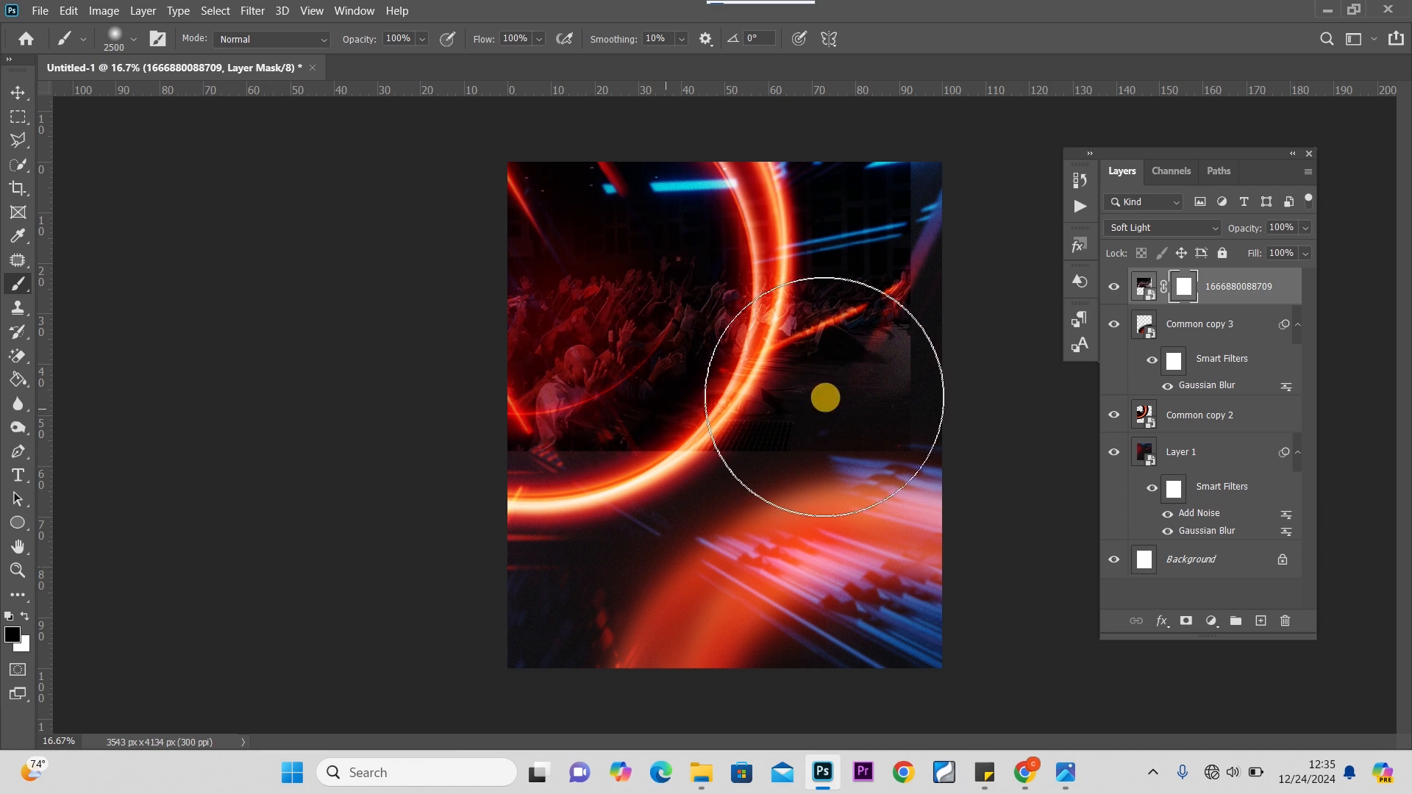
{"action": "mouse_move", "coordinate": [897, 216]}
{"action": "left_mouse_down"}
{"action": "mouse_move", "coordinate": [907, 392]}
{"action": "mouse_move", "coordinate": [895, 357]}
{"action": "mouse_move", "coordinate": [842, 513]}
{"action": "mouse_move", "coordinate": [794, 547]}
{"action": "mouse_move", "coordinate": [739, 525]}
{"action": "mouse_move", "coordinate": [573, 539]}
{"action": "mouse_move", "coordinate": [628, 557]}
{"action": "mouse_move", "coordinate": [766, 524]}
{"action": "mouse_move", "coordinate": [803, 475]}
{"action": "mouse_move", "coordinate": [741, 530]}
{"action": "mouse_move", "coordinate": [790, 507]}
{"action": "mouse_move", "coordinate": [889, 242]}
{"action": "left_mouse_up"}
{"action": "left_click", "coordinate": [1183, 461]}
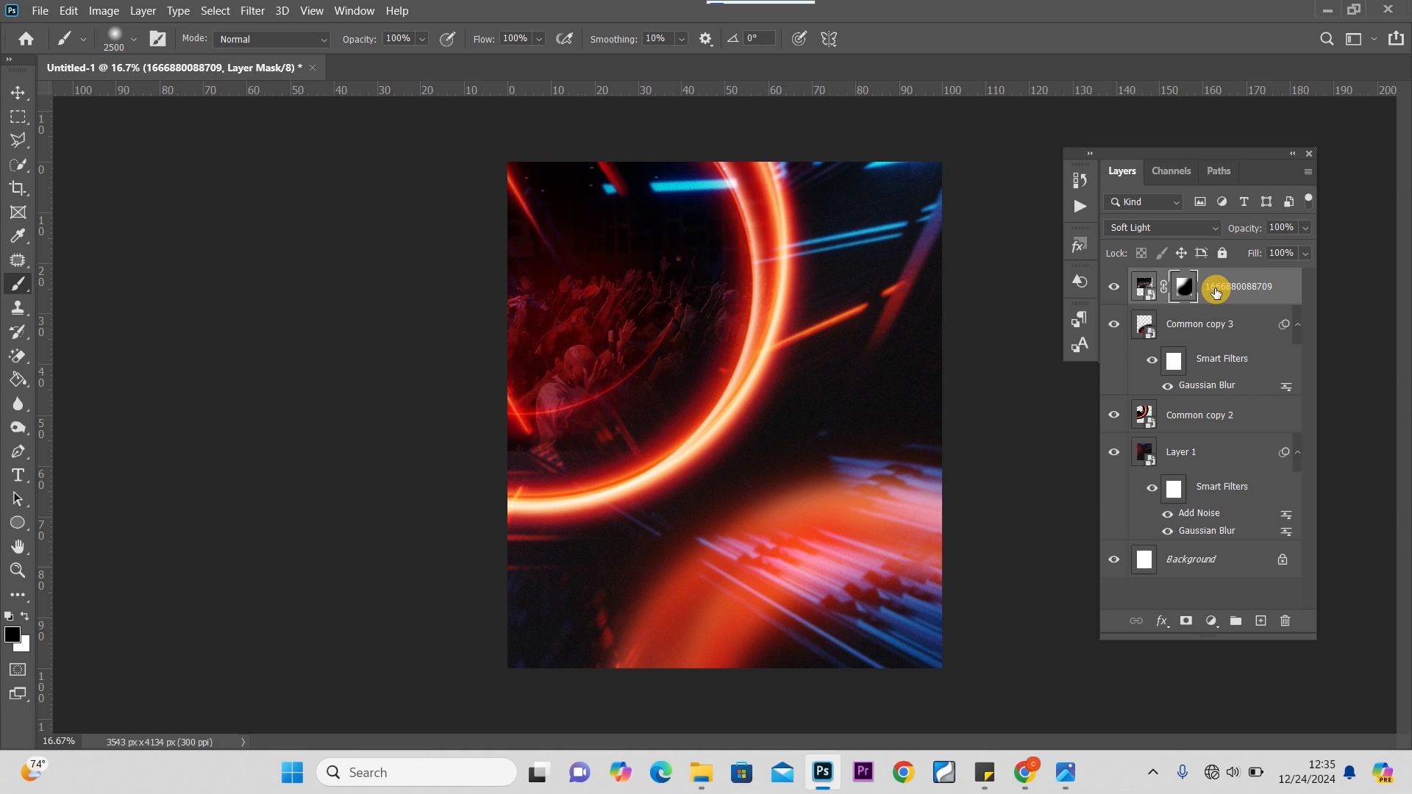
Duplicate the masked crowd layer, flip the copy horizontally and move it down towards the canvas's right edge
{"action": "key", "text": "ctrl+j"}
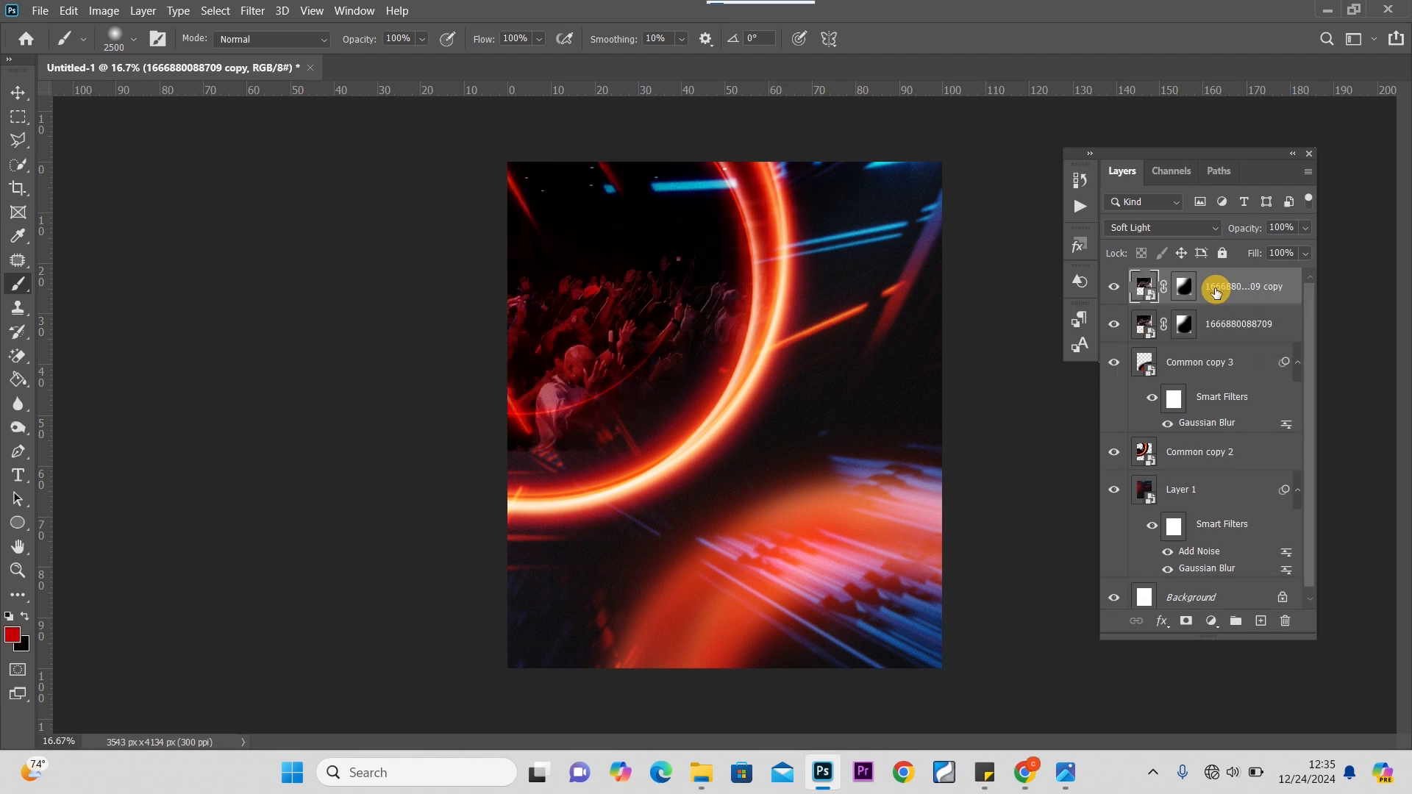
{"action": "key", "text": "ctrl+t"}
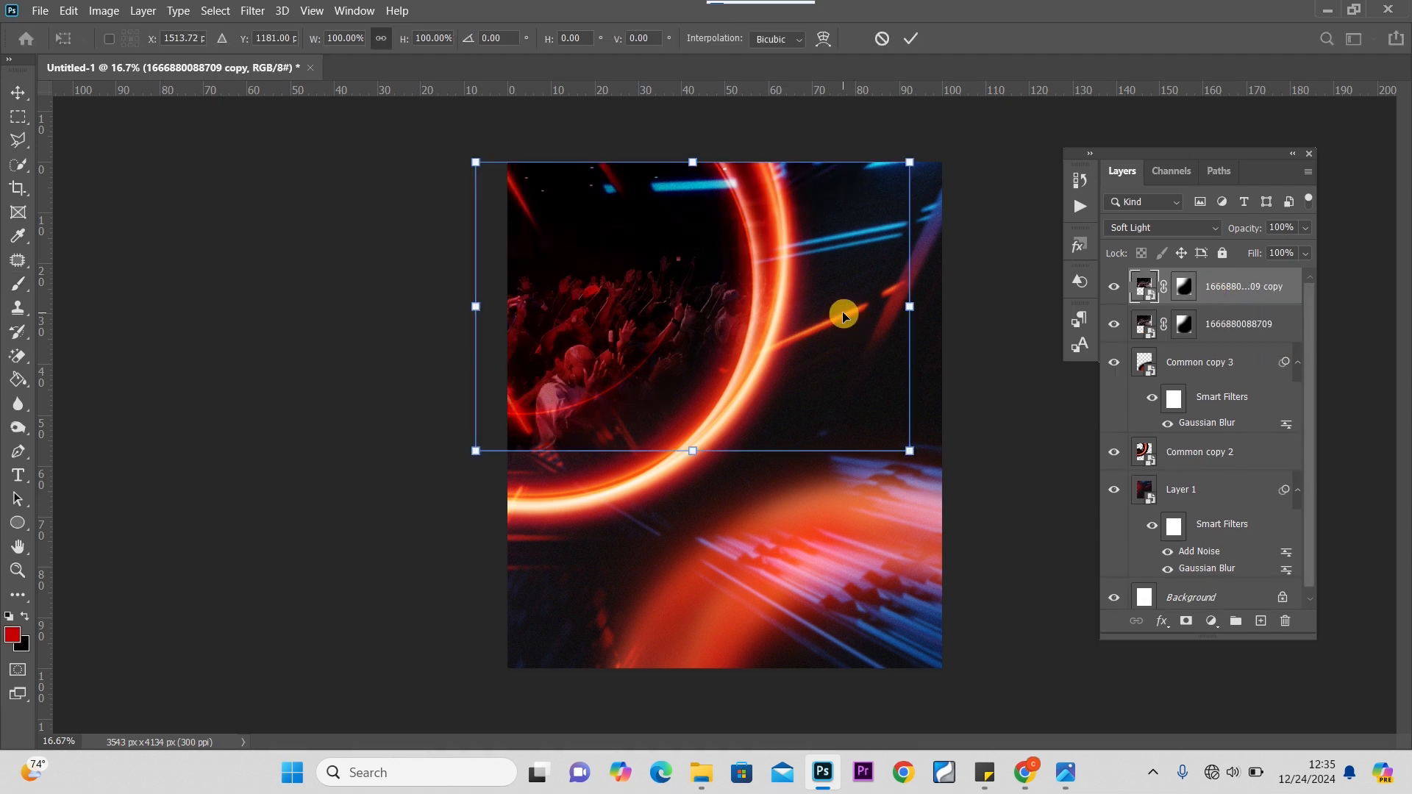
{"action": "right_click", "coordinate": [674, 294]}
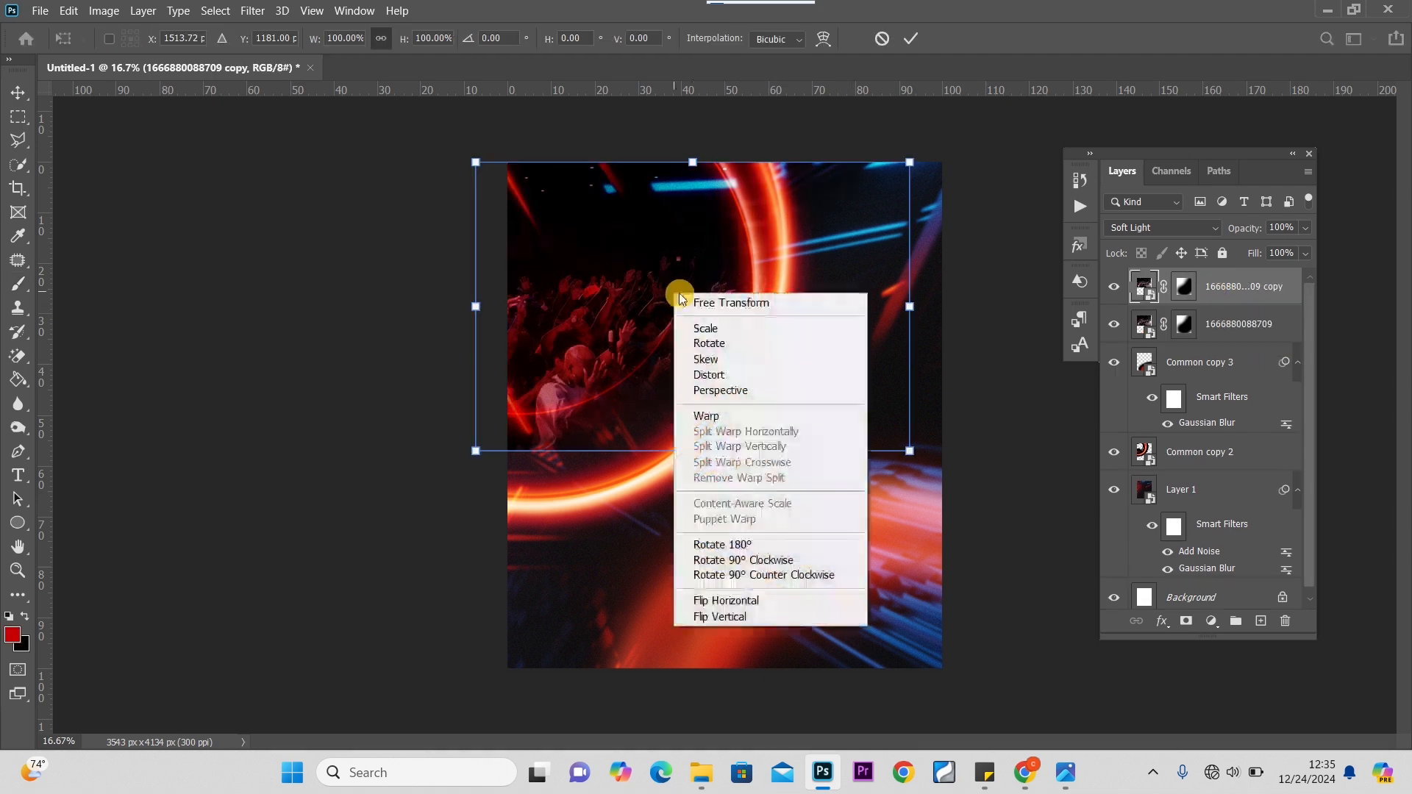
{"action": "left_click", "coordinate": [759, 603]}
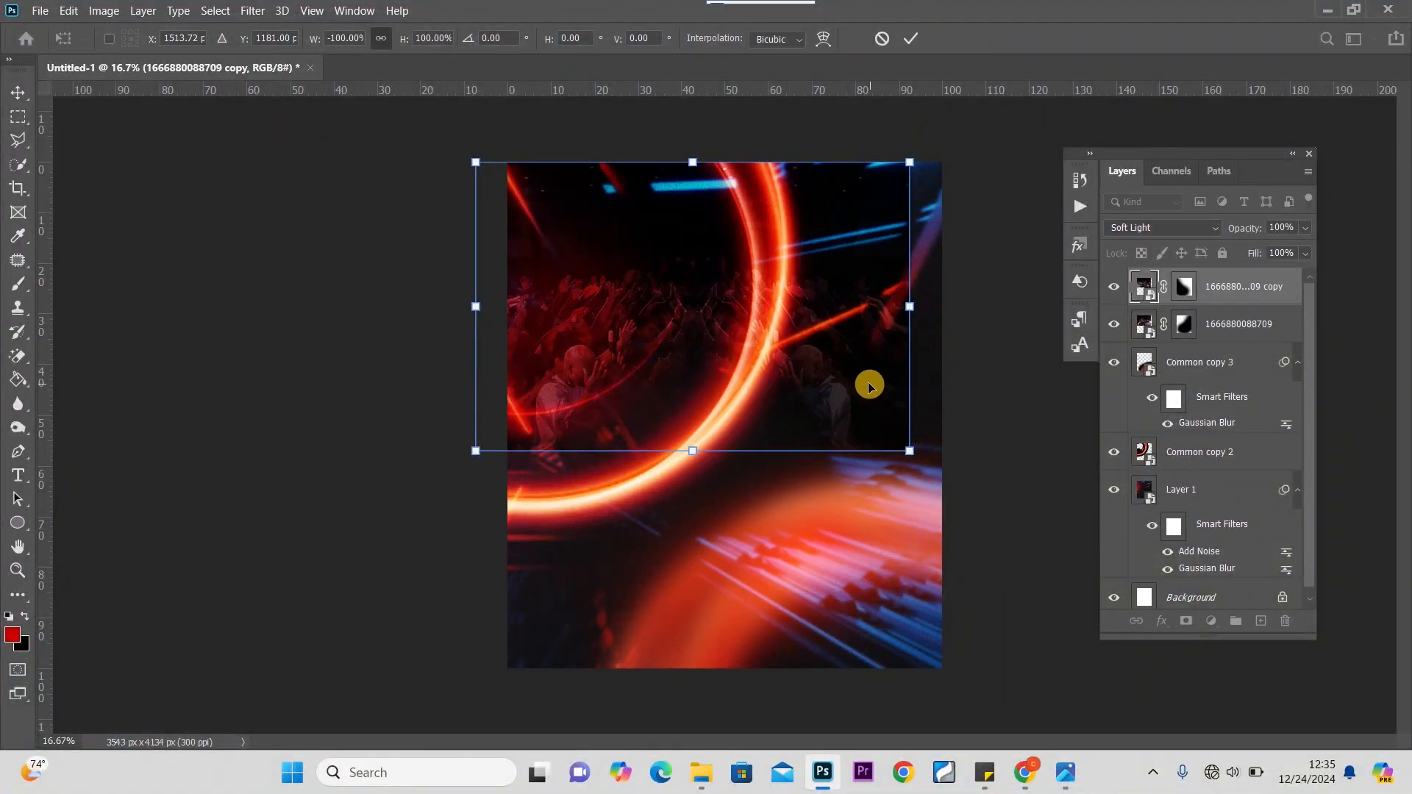
{"action": "left_click", "coordinate": [18, 93]}
{"action": "left_click_drag", "start_coordinate": [846, 401], "coordinate": [910, 432]}
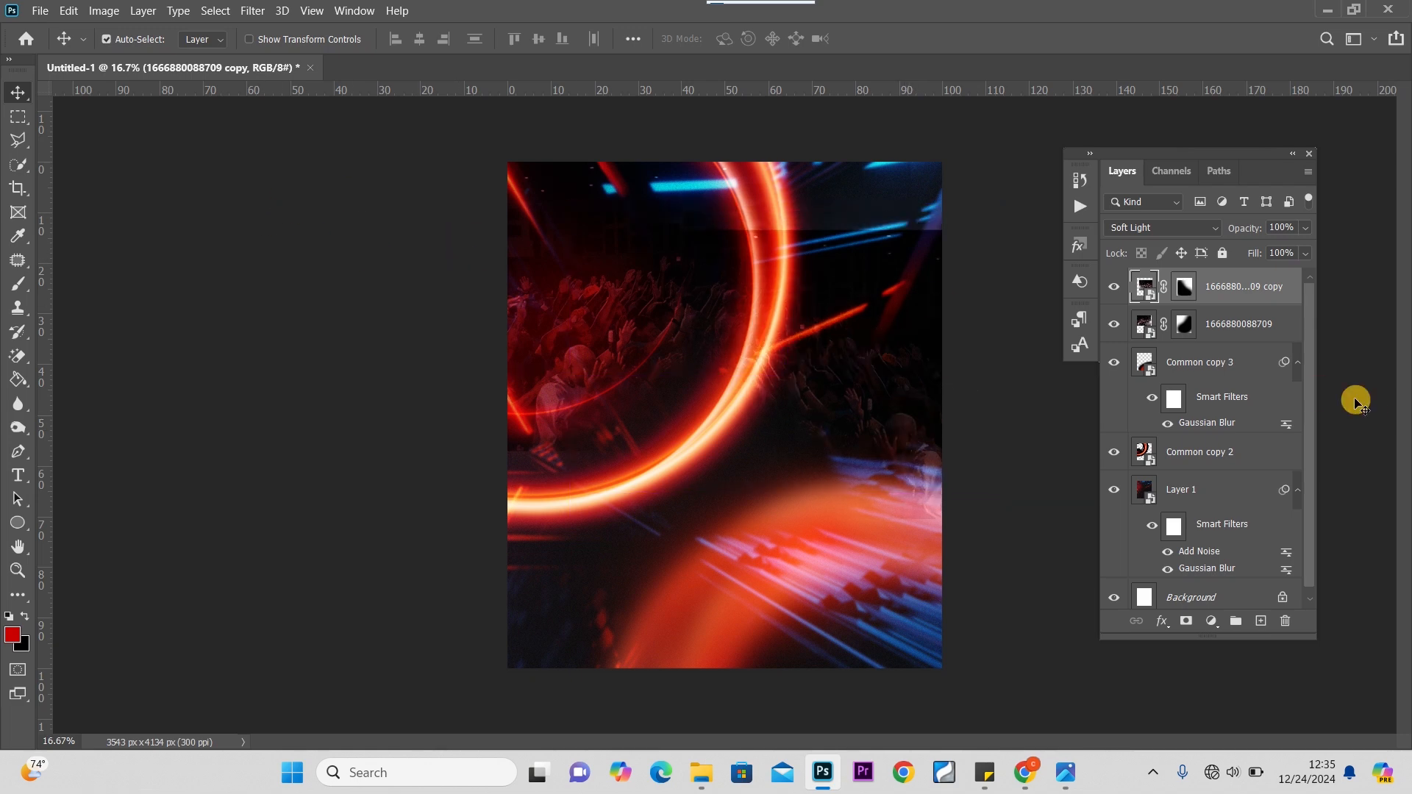
Paint black on the mirrored crowd copy's layer mask to hide its hard upper edge
{"action": "left_click", "coordinate": [1182, 288]}
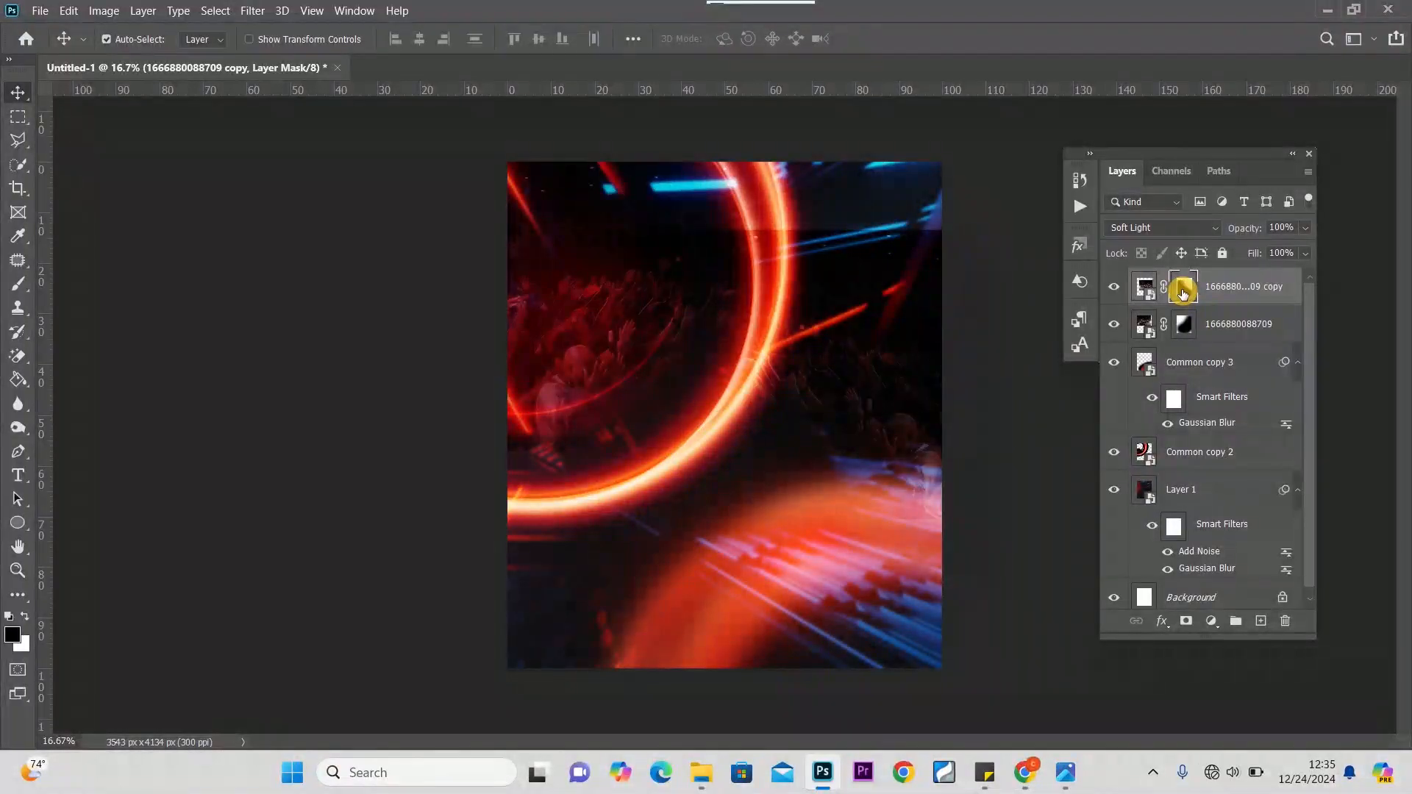
{"action": "left_click", "coordinate": [30, 289]}
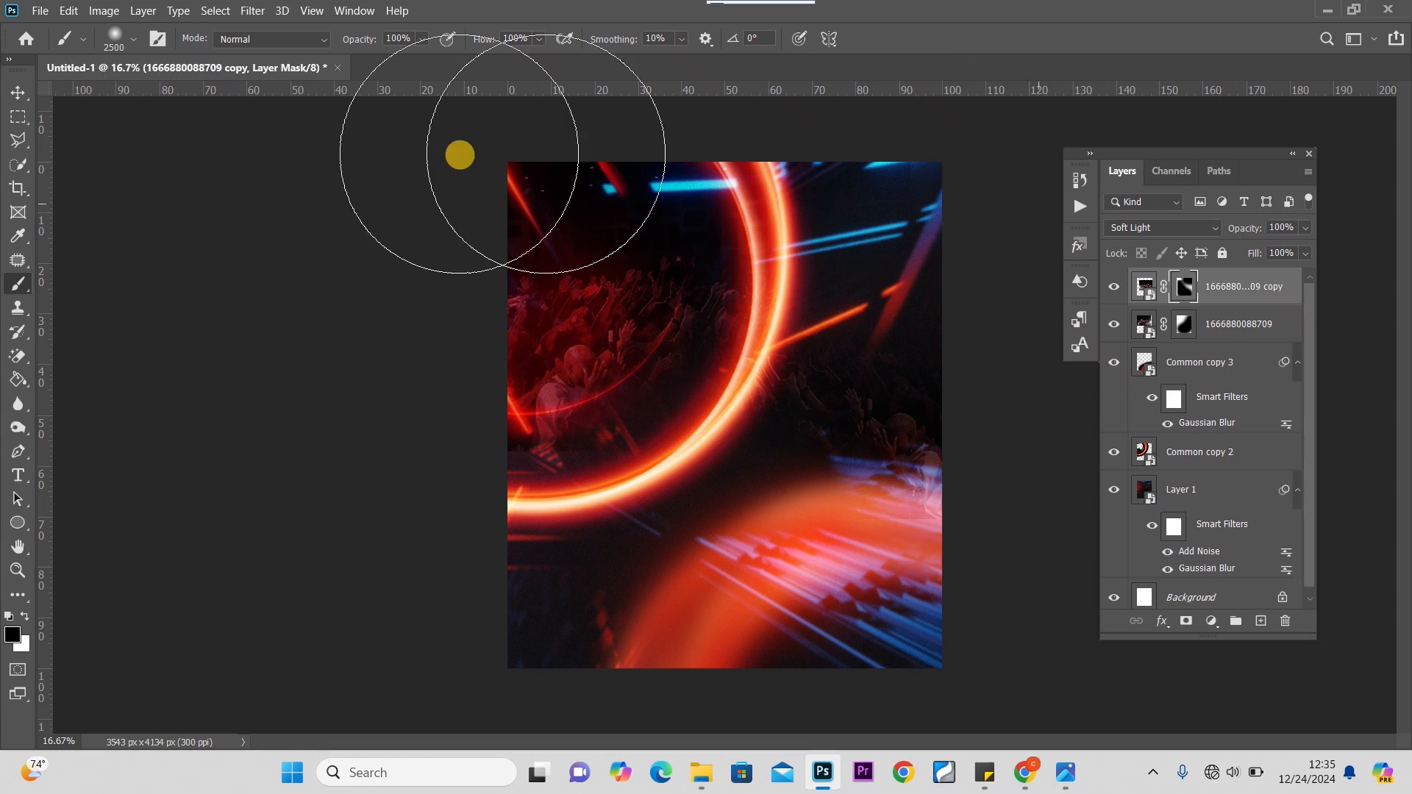
{"action": "left_click", "coordinate": [17, 93]}
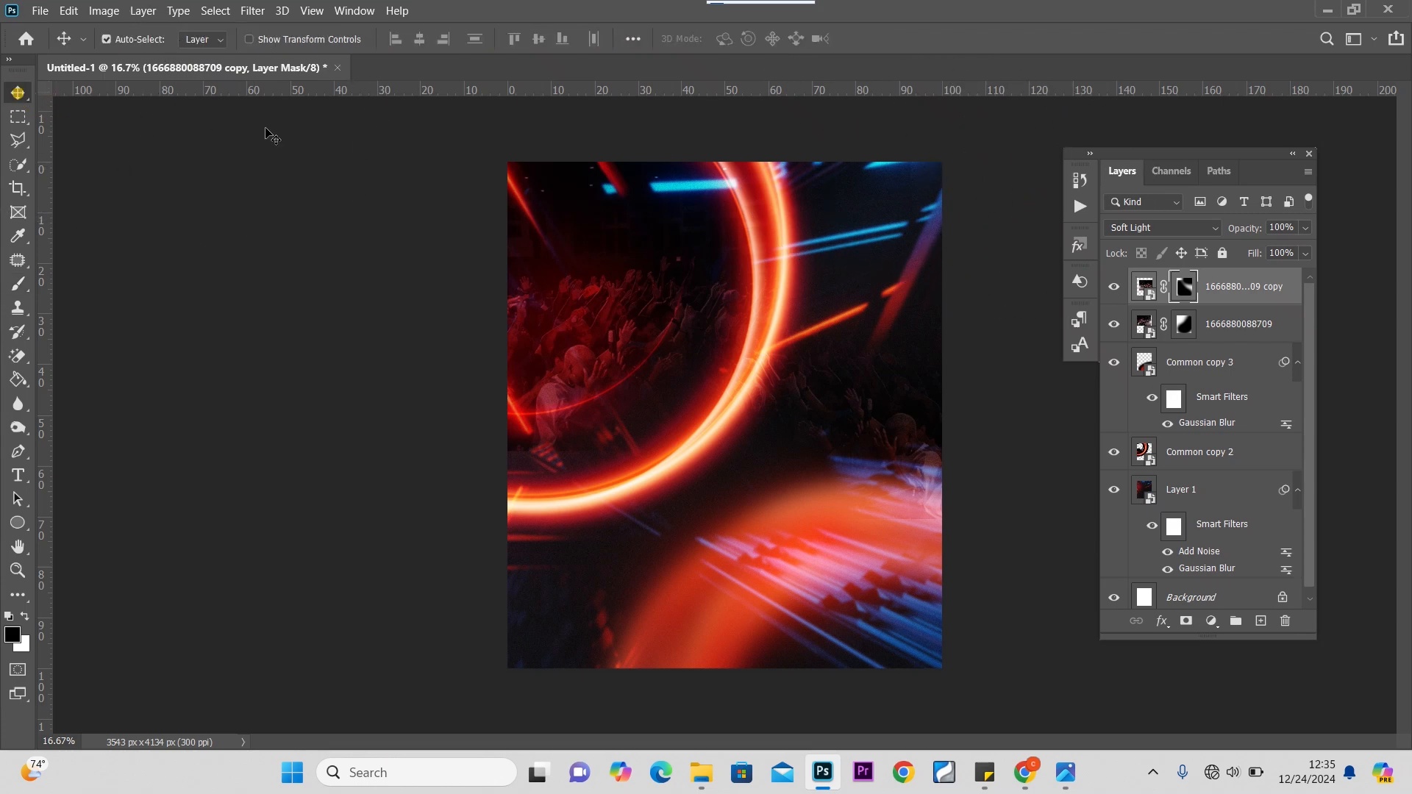
{"action": "left_click", "coordinate": [1304, 230]}
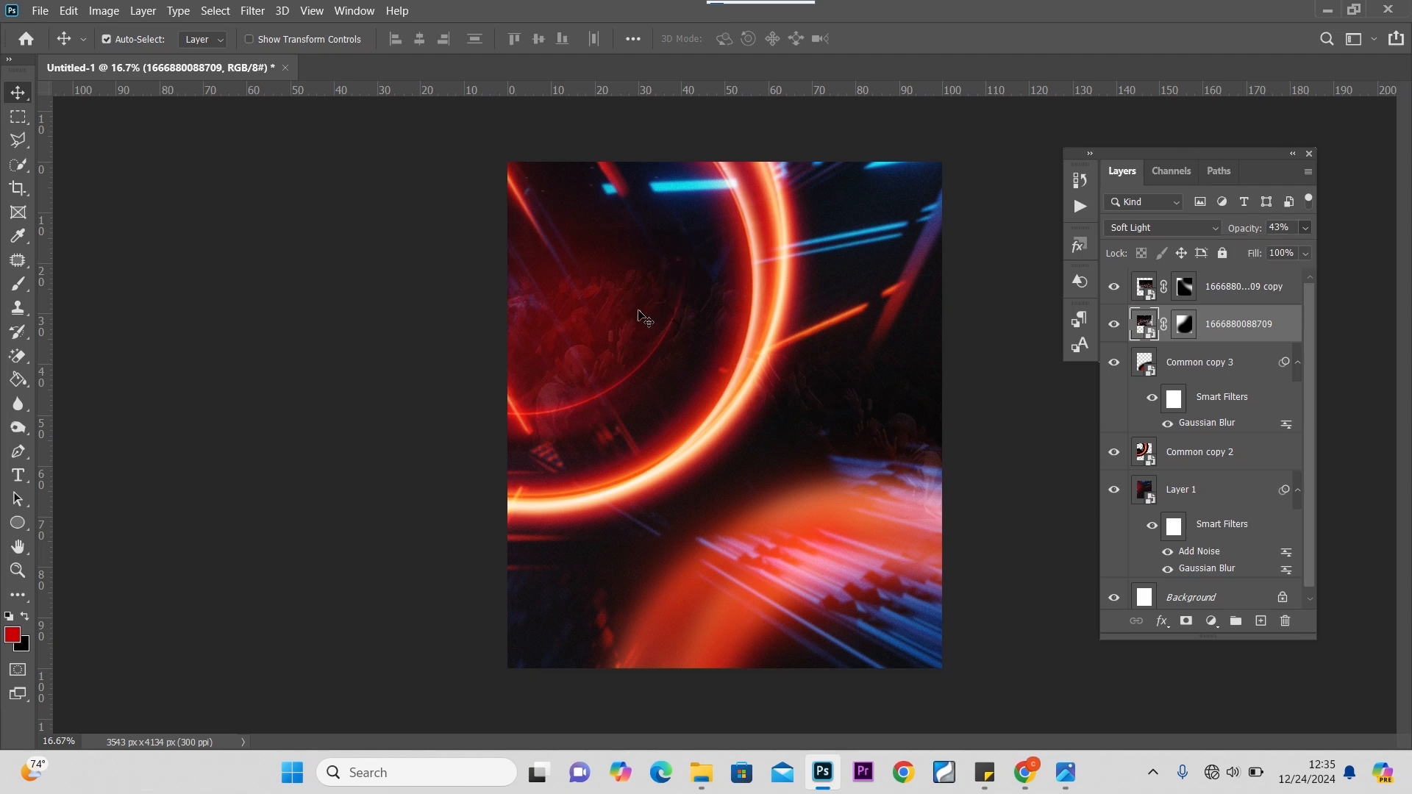
{"action": "left_click_drag", "start_coordinate": [640, 315], "coordinate": [645, 278]}
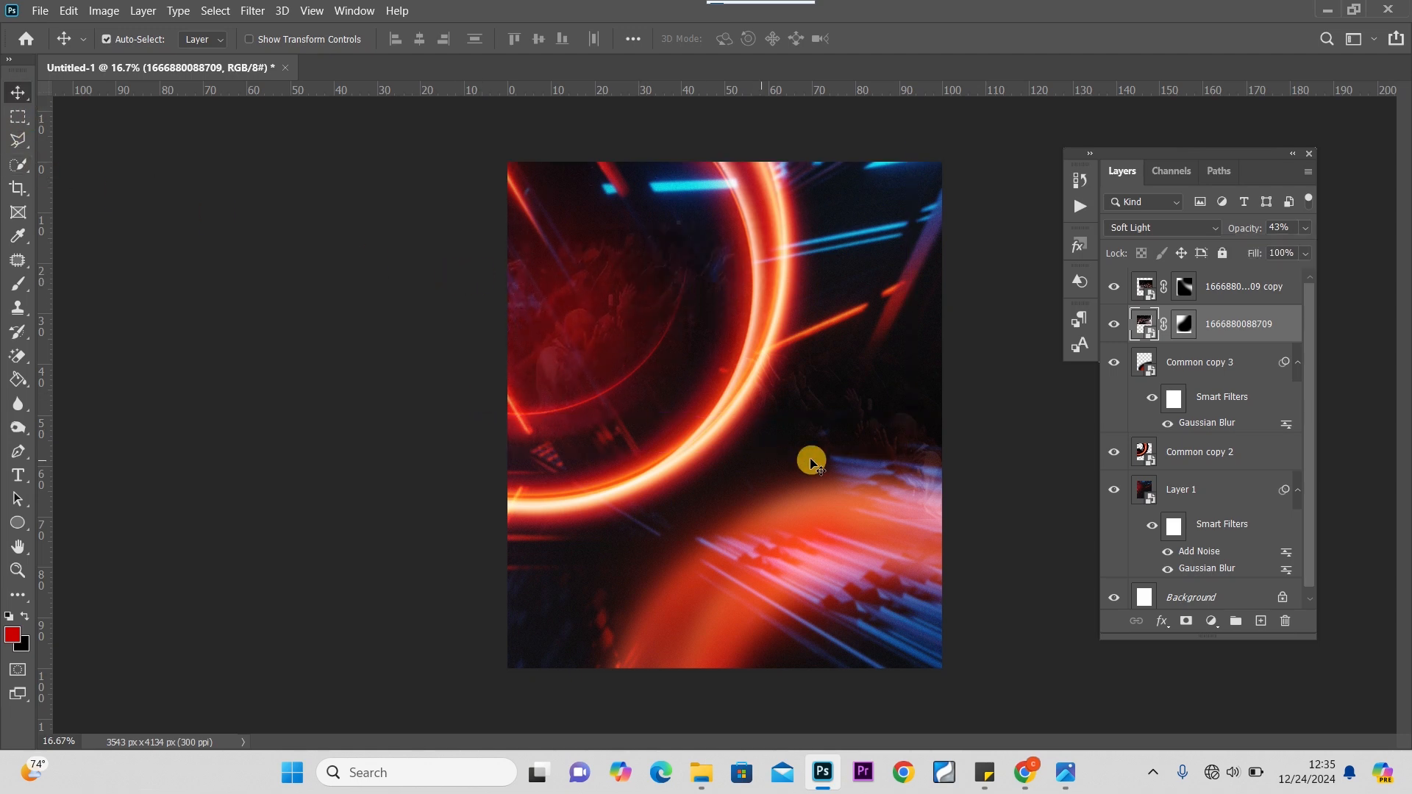
Place image 2, the man in the suit, from the cross over folder, scaled to 50.58% and positioned slightly right of centre
{"action": "left_click", "coordinate": [704, 778]}
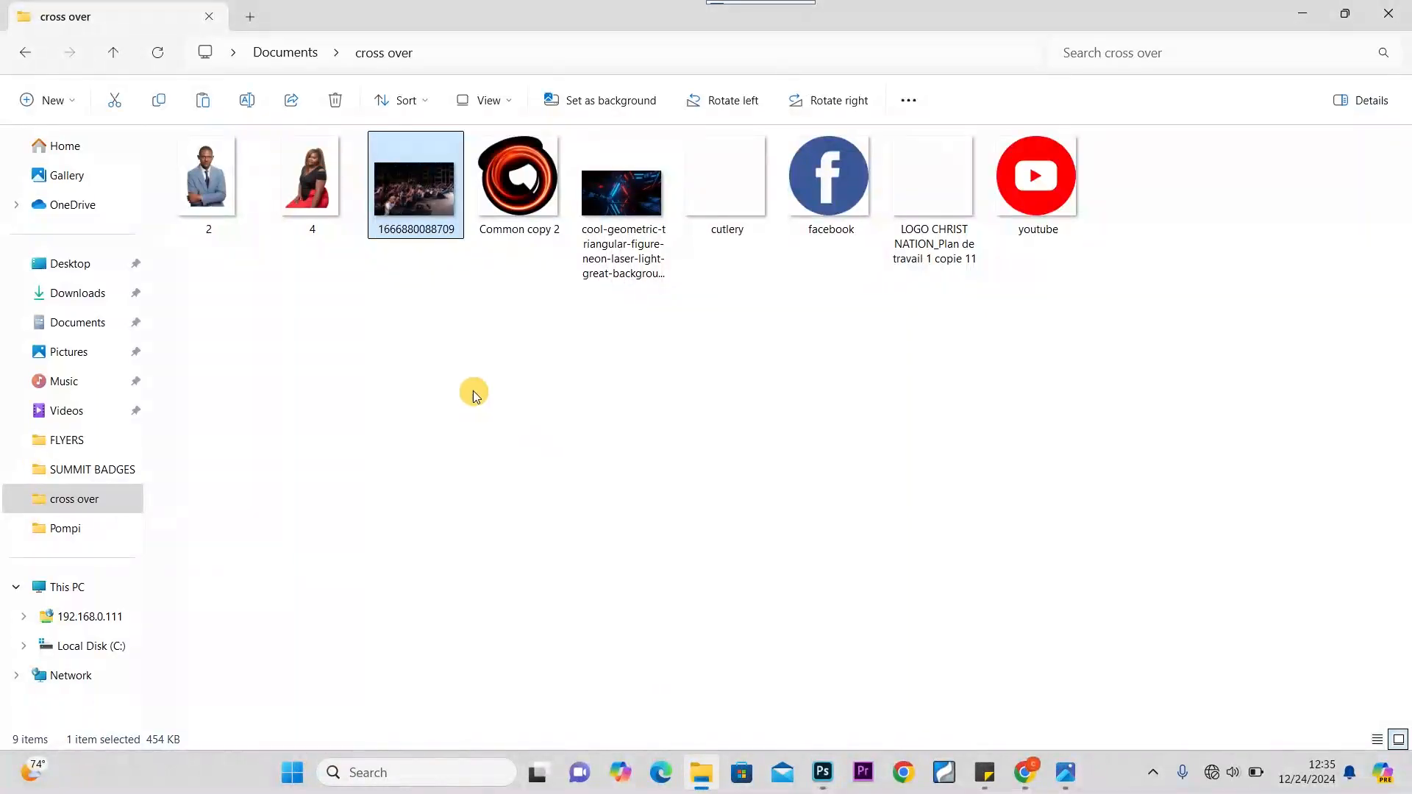
{"action": "left_click", "coordinate": [294, 294]}
{"action": "left_click_drag", "start_coordinate": [208, 187], "coordinate": [753, 393]}
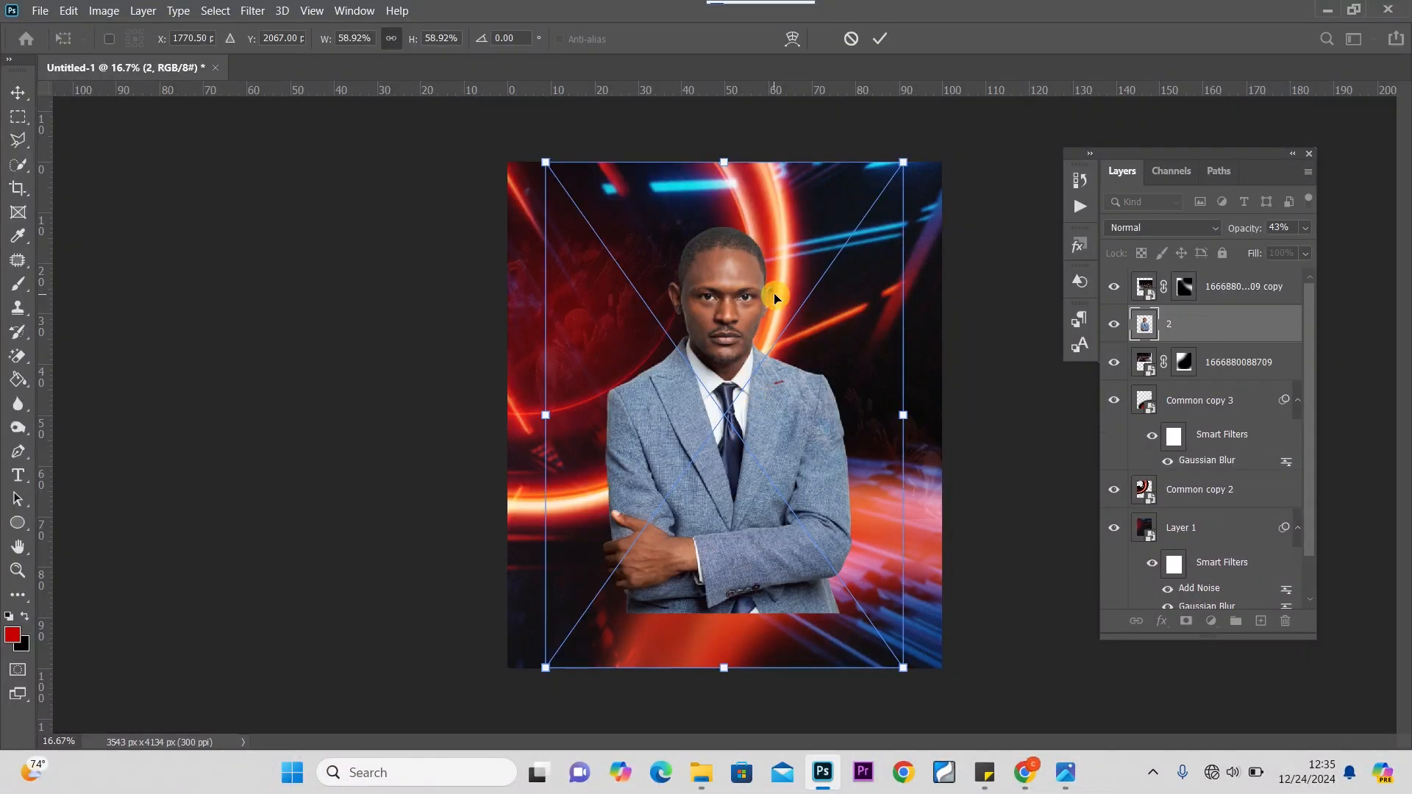
{"action": "left_click_drag", "start_coordinate": [904, 162], "coordinate": [859, 234]}
{"action": "left_click_drag", "start_coordinate": [706, 355], "coordinate": [762, 315]}
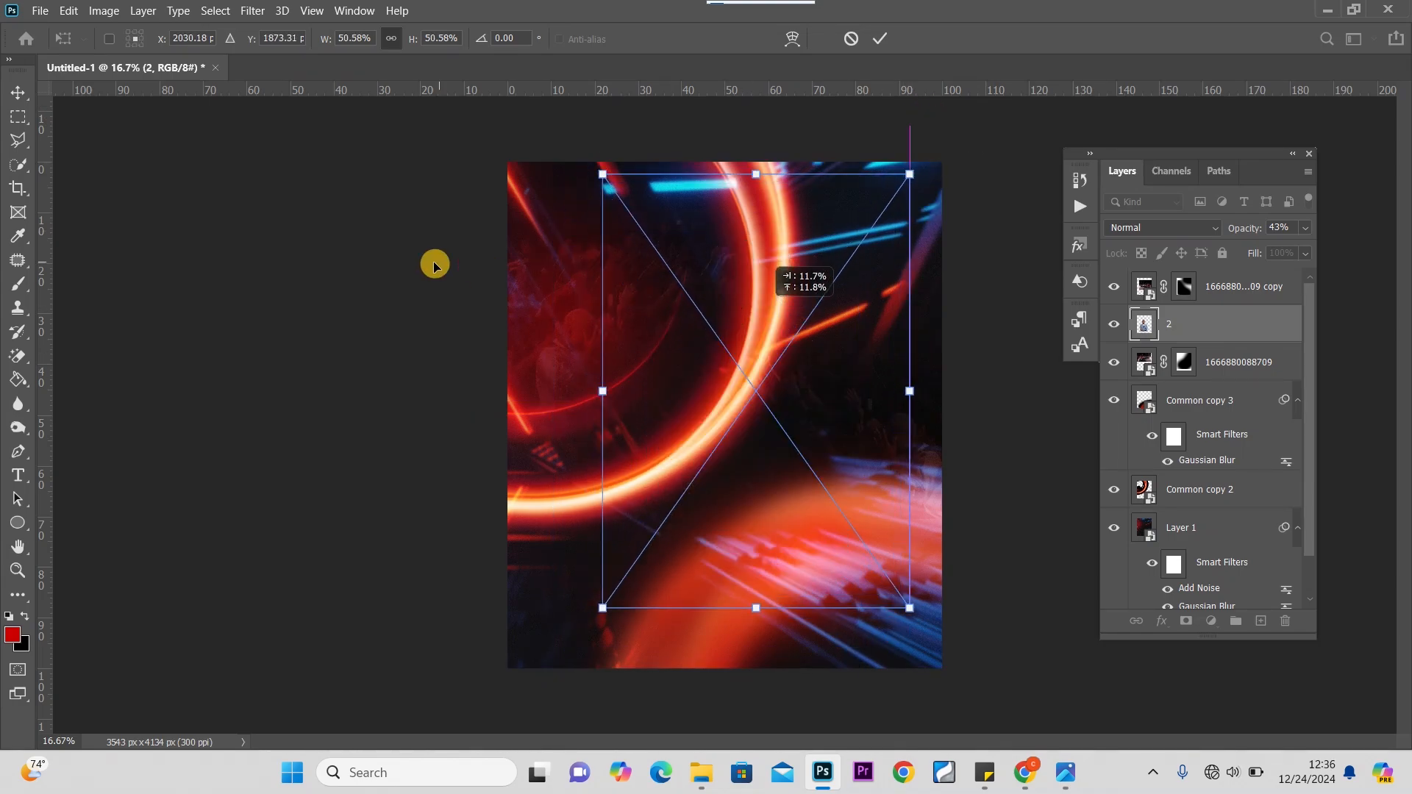
{"action": "left_click", "coordinate": [20, 94]}
Place image 4, the woman in the red skirt, from the cross over folder and move its layer below layer 2
{"action": "left_click", "coordinate": [698, 770]}
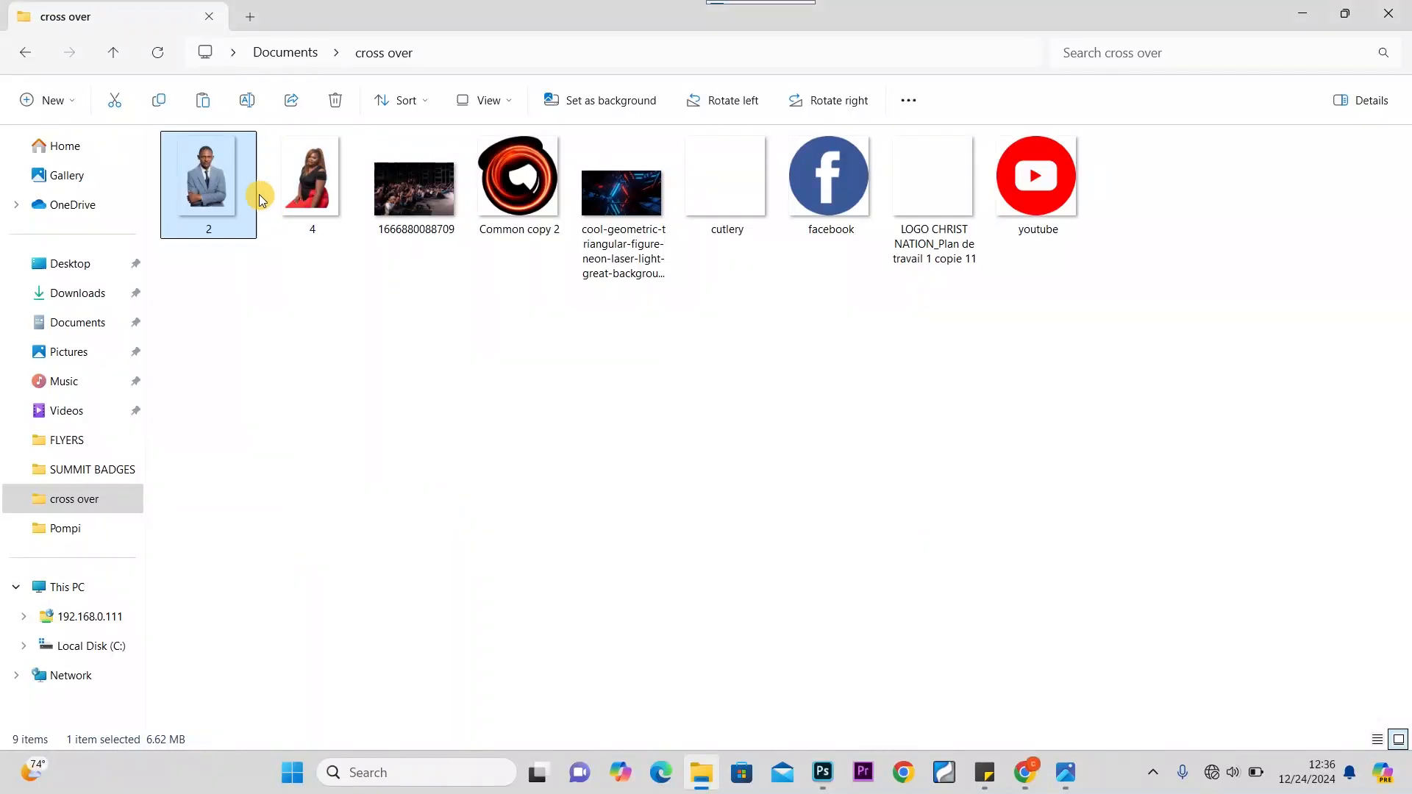
{"action": "left_click_drag", "start_coordinate": [309, 187], "coordinate": [704, 344]}
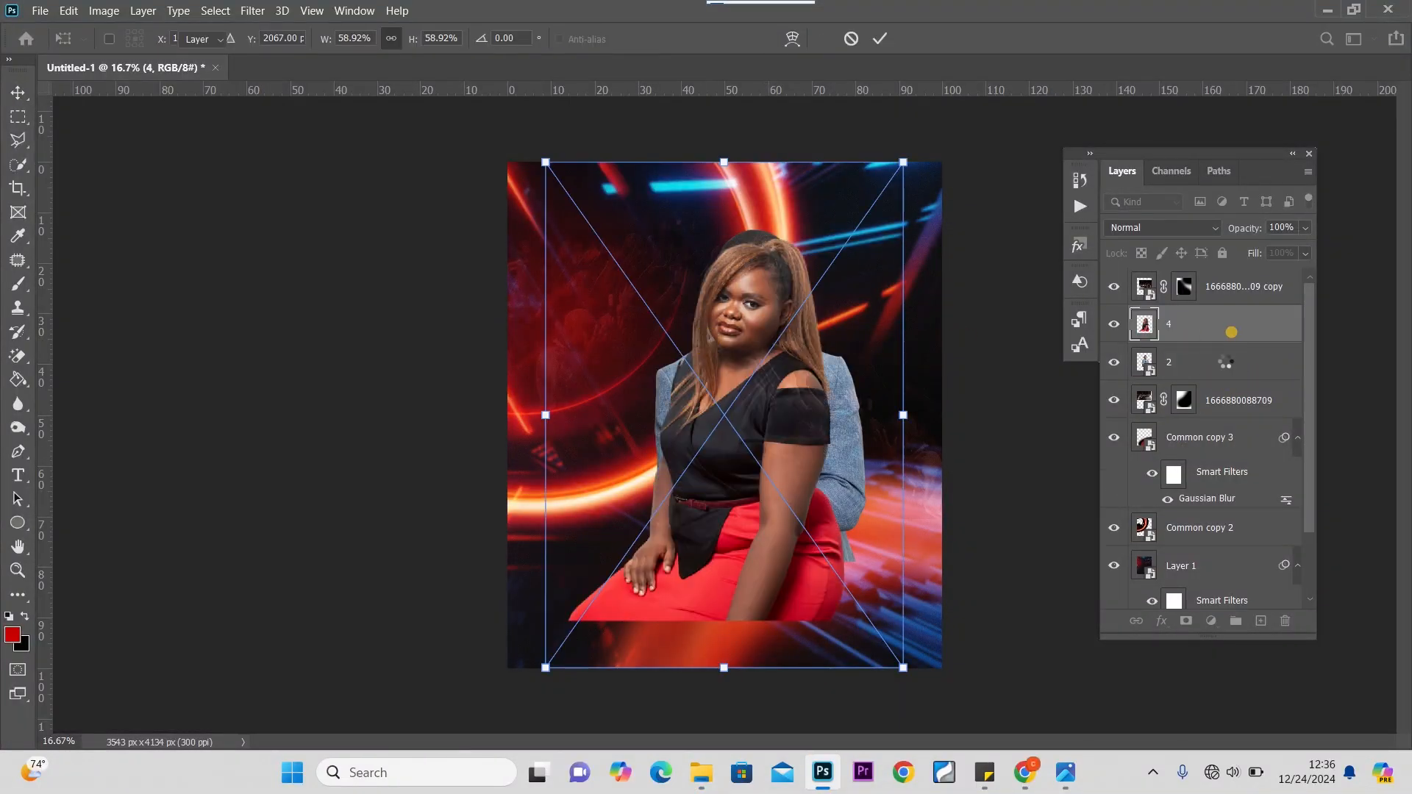
{"action": "left_click_drag", "start_coordinate": [1232, 331], "coordinate": [1214, 372]}
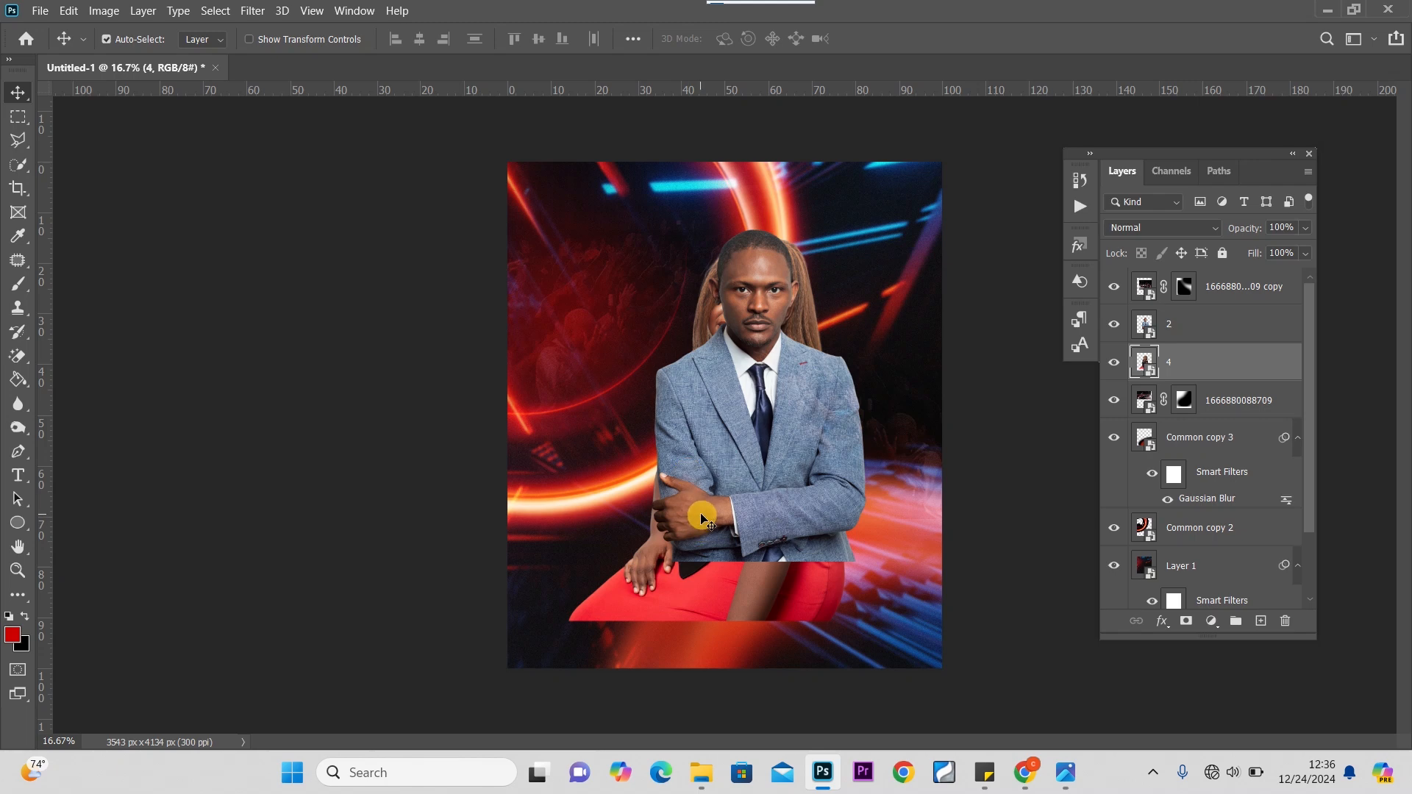
Scale down the woman's photo and position it behind the man's left-hand side with her head beside his
{"action": "key", "text": "ctrl+t"}
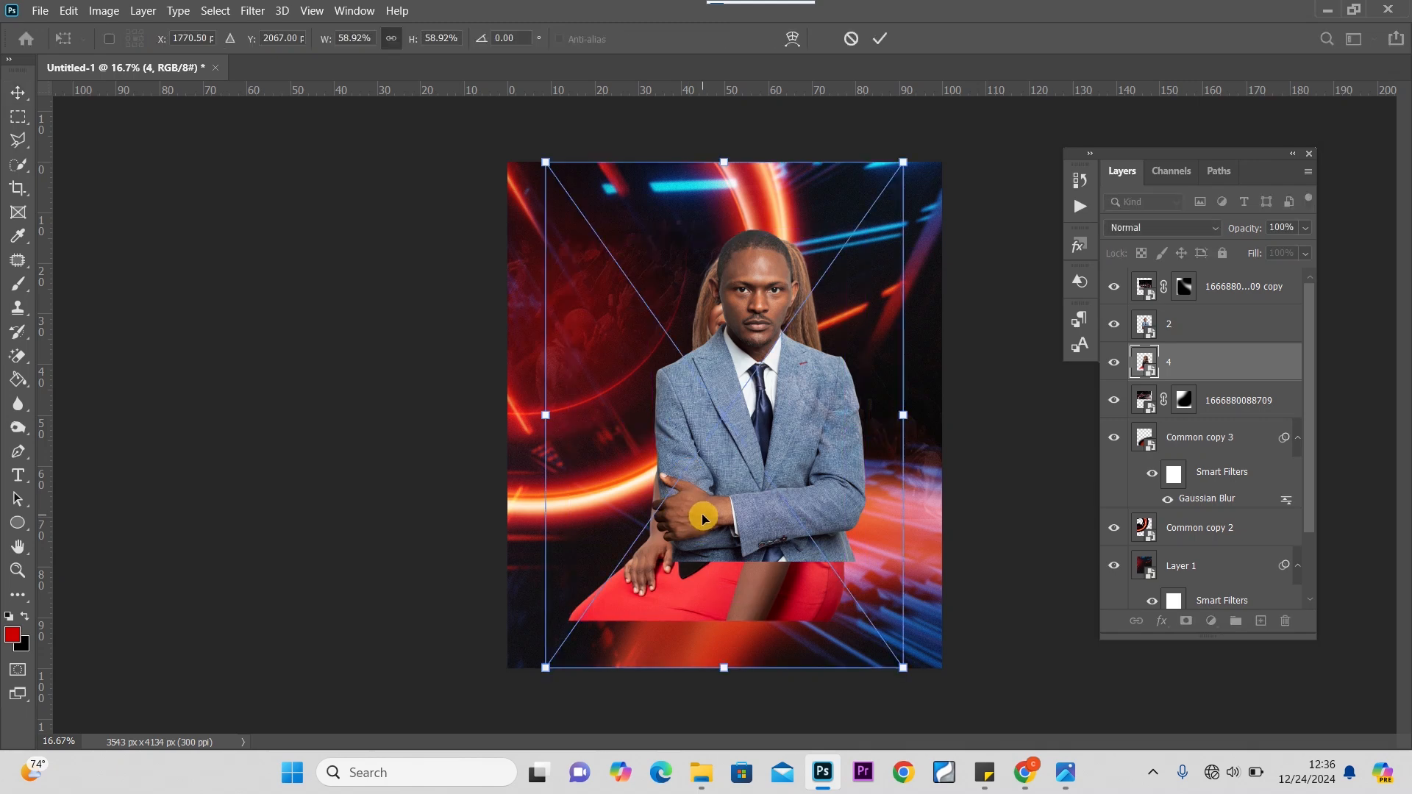
{"action": "left_click_drag", "start_coordinate": [903, 162], "coordinate": [791, 319]}
{"action": "left_click_drag", "start_coordinate": [685, 483], "coordinate": [651, 403]}
{"action": "left_click_drag", "start_coordinate": [798, 195], "coordinate": [827, 155]}
{"action": "left_click_drag", "start_coordinate": [701, 250], "coordinate": [668, 240]}
{"action": "left_click", "coordinate": [250, 406]}
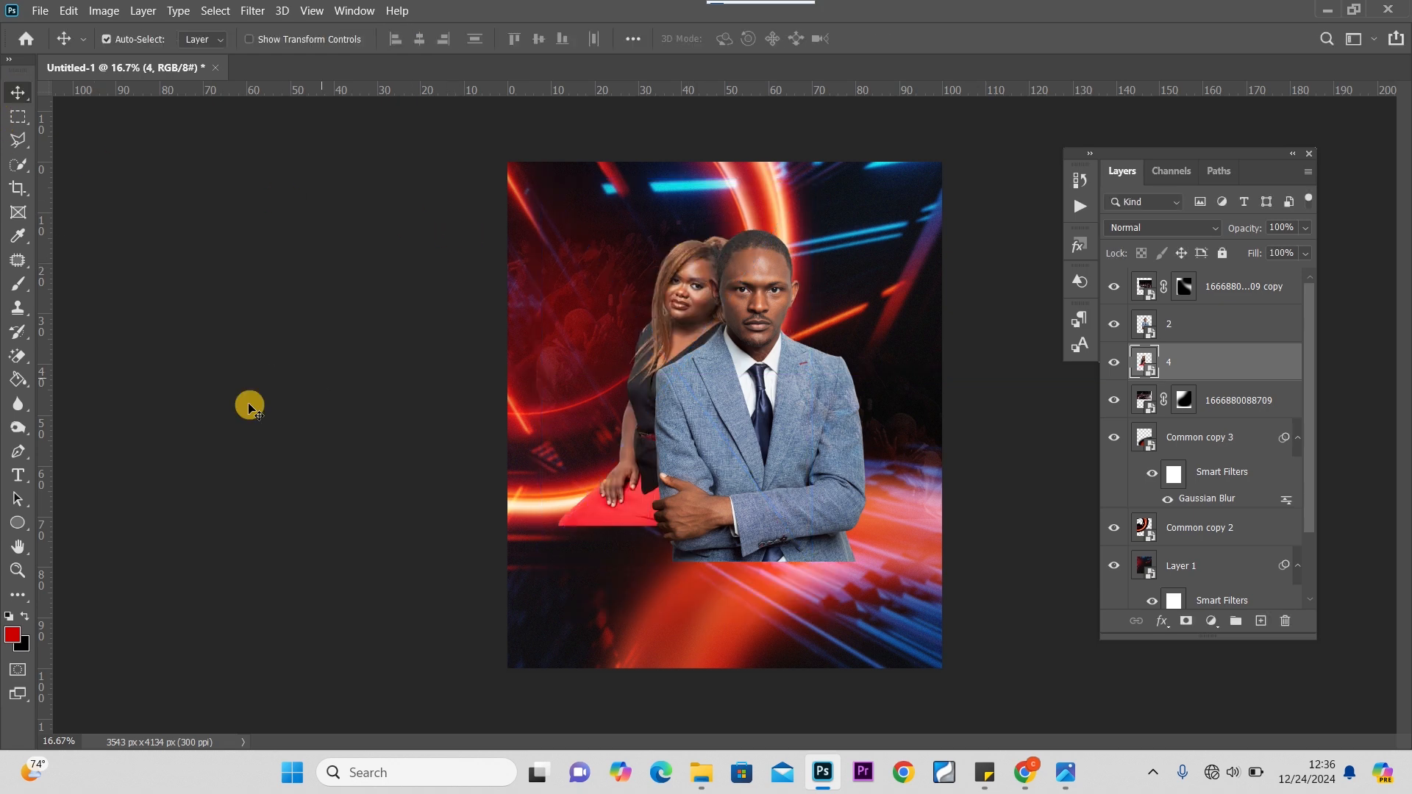
Add a new layer above the woman's photo and set the foreground colour to fe3a41, sampled from her red skirt
{"action": "left_click", "coordinate": [1257, 619]}
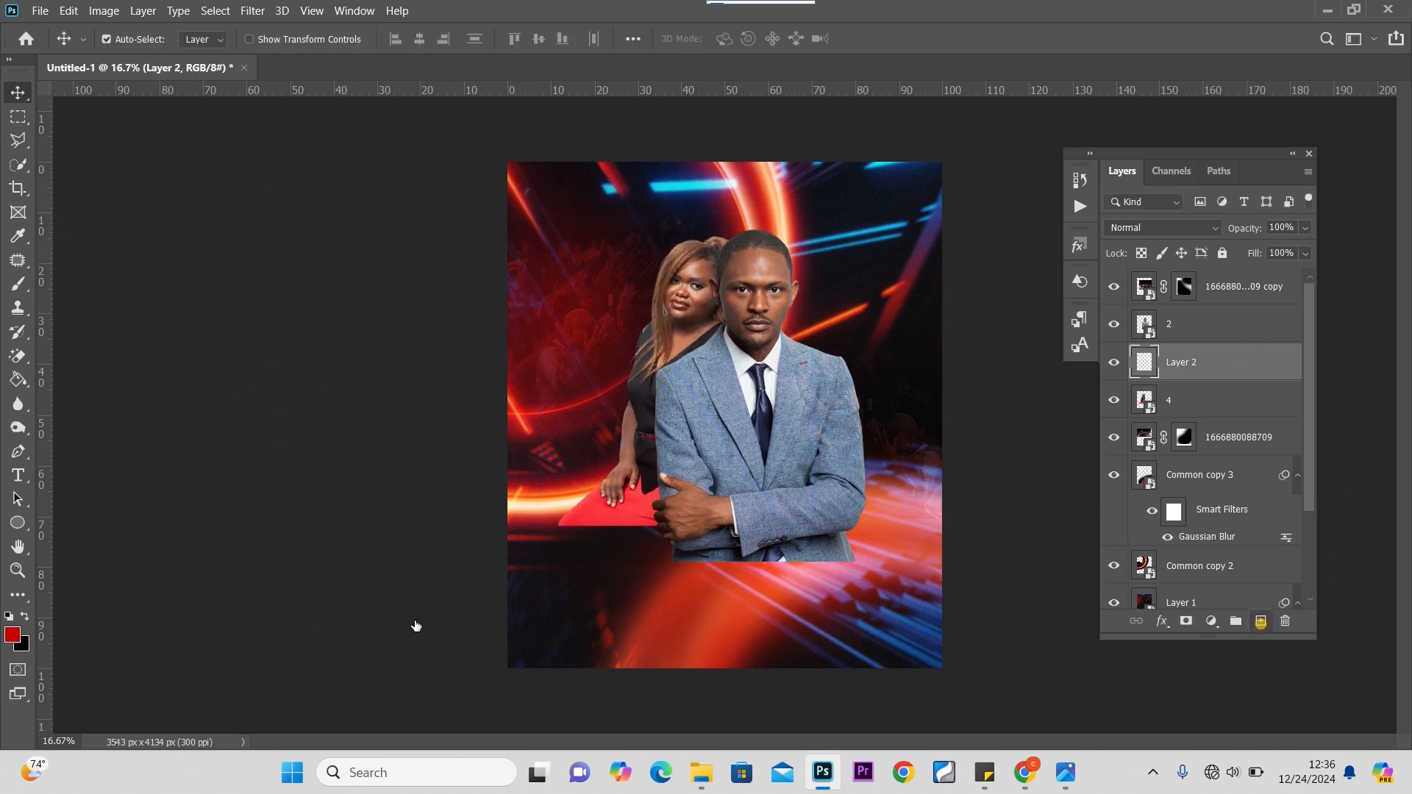
{"action": "left_click", "coordinate": [15, 638]}
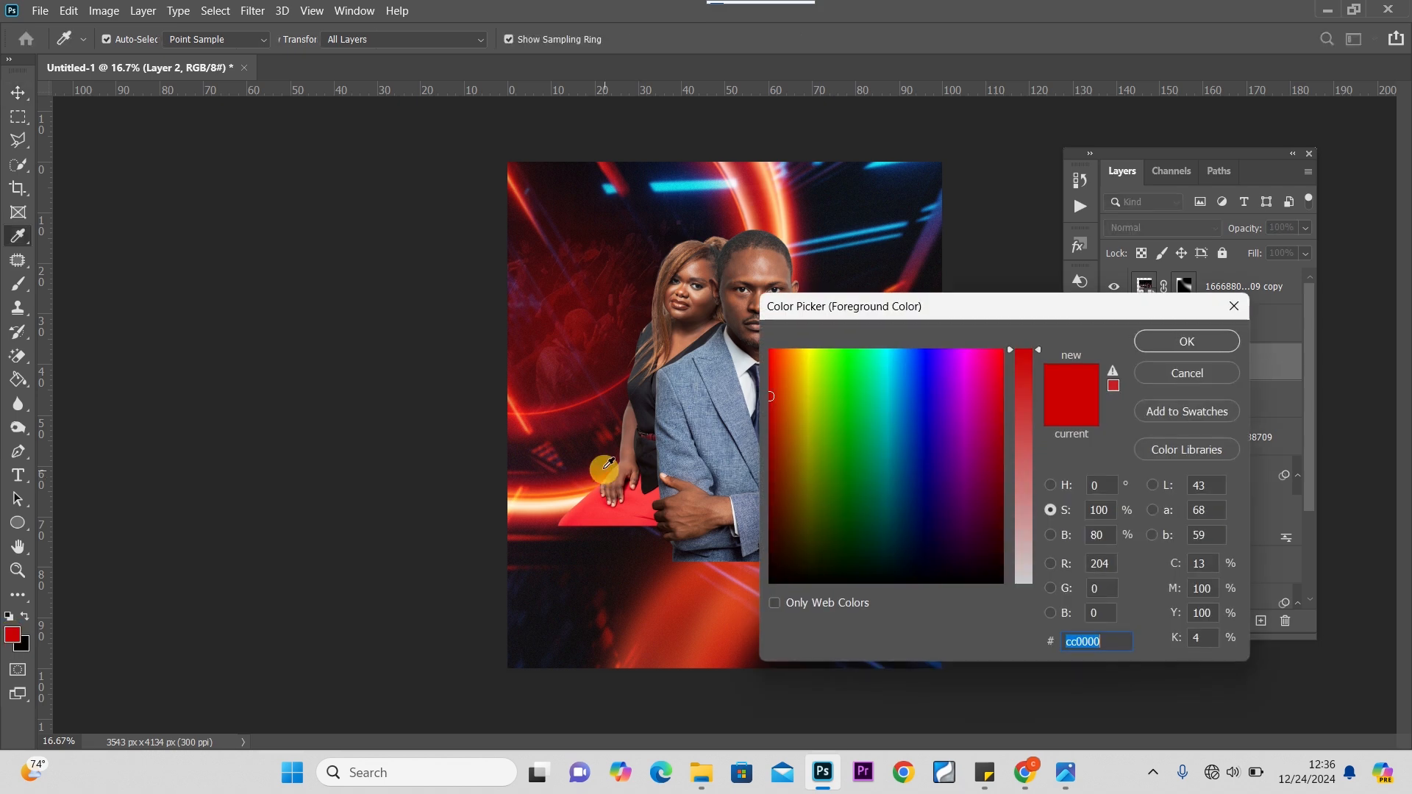
{"action": "left_click", "coordinate": [553, 414]}
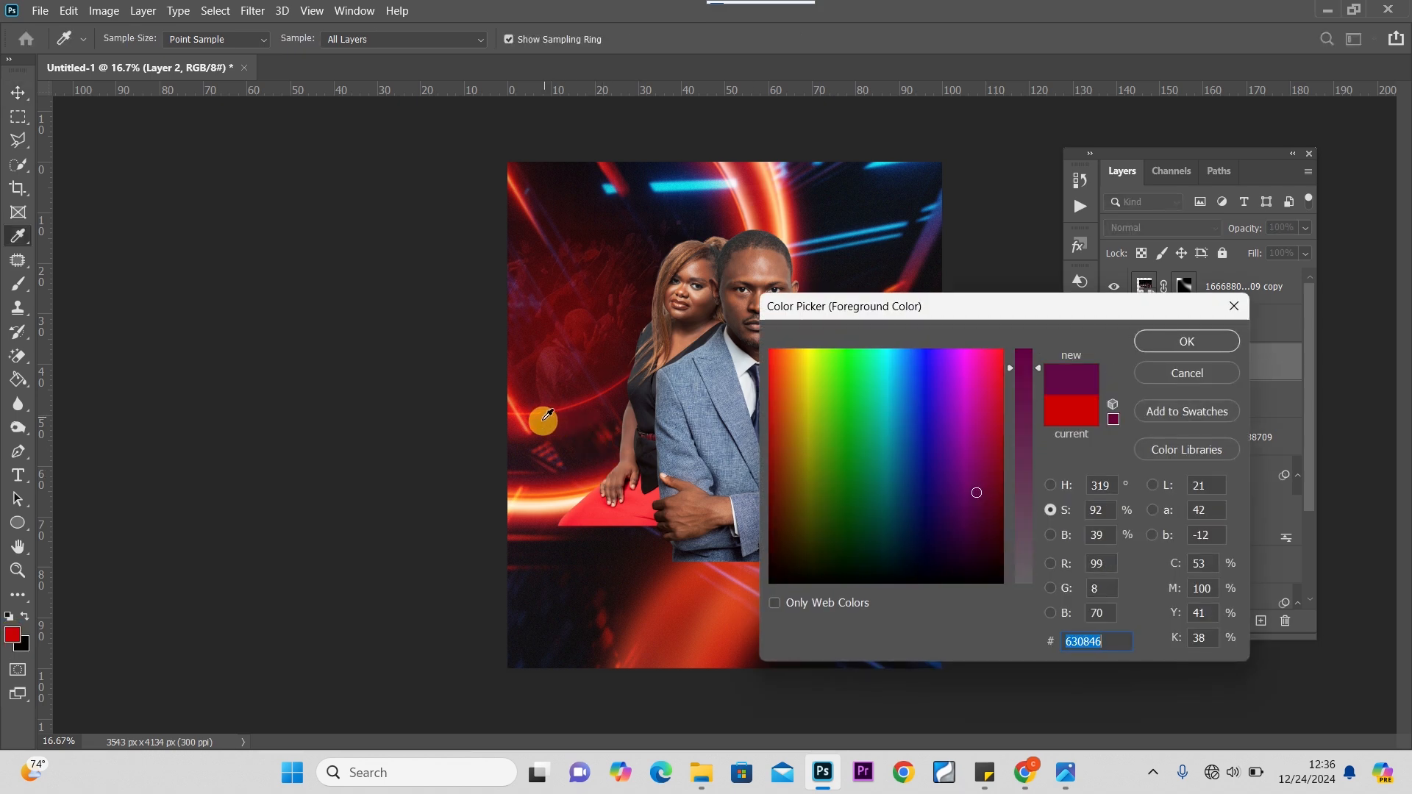
{"action": "left_click", "coordinate": [546, 416]}
{"action": "left_click", "coordinate": [617, 508]}
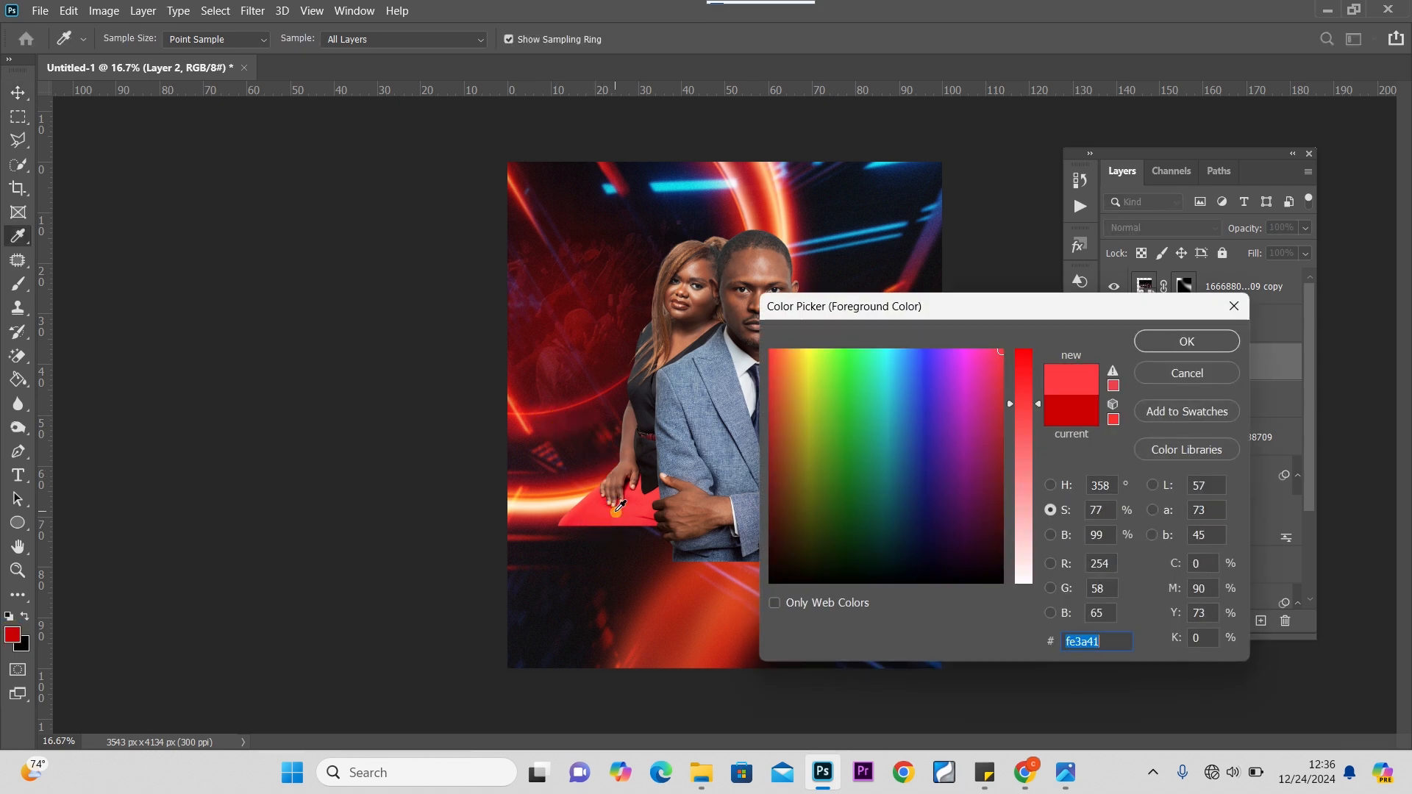
{"action": "left_click", "coordinate": [1187, 341]}
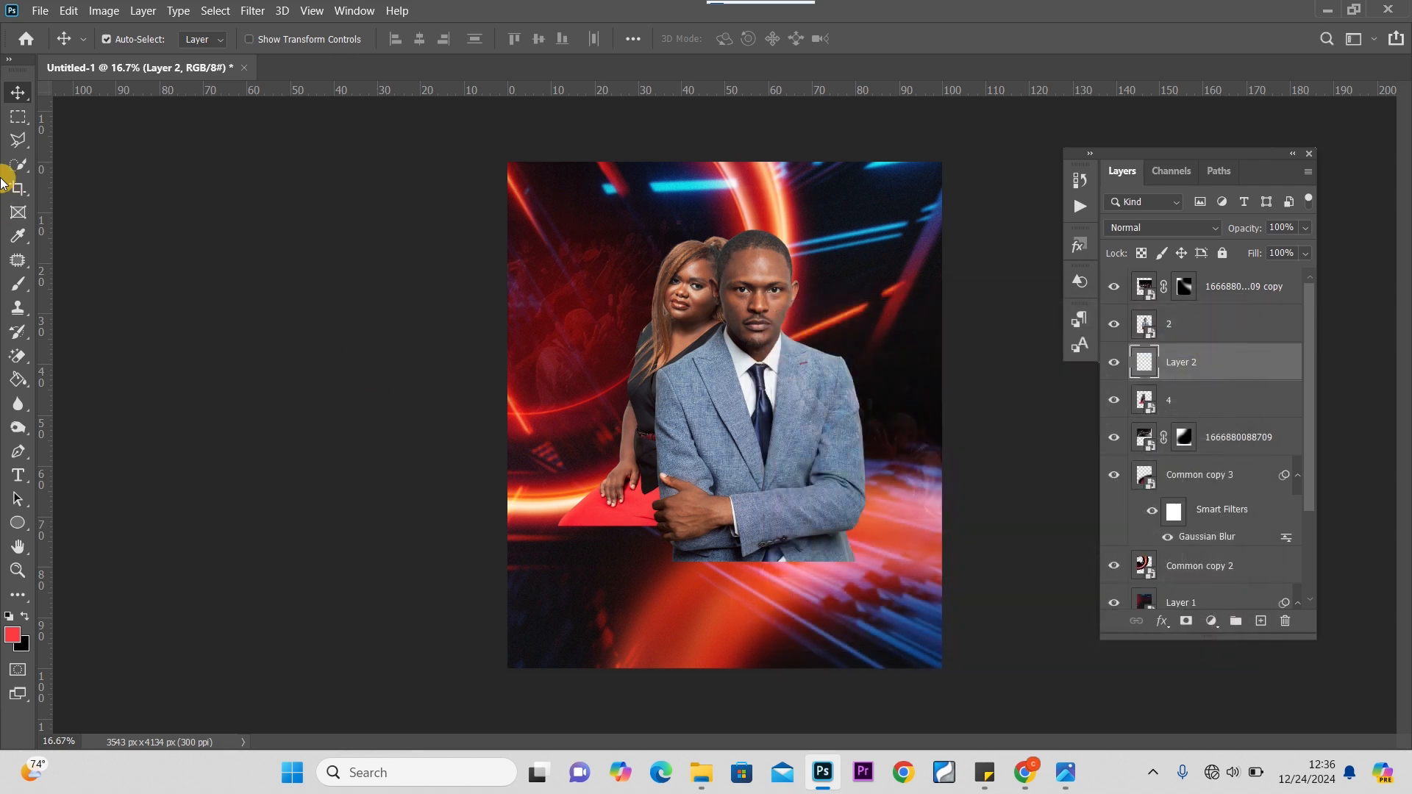
Try a soft red glow behind the man with a 2100 px brush on the new layer, and delete that layer
{"action": "left_click", "coordinate": [19, 287]}
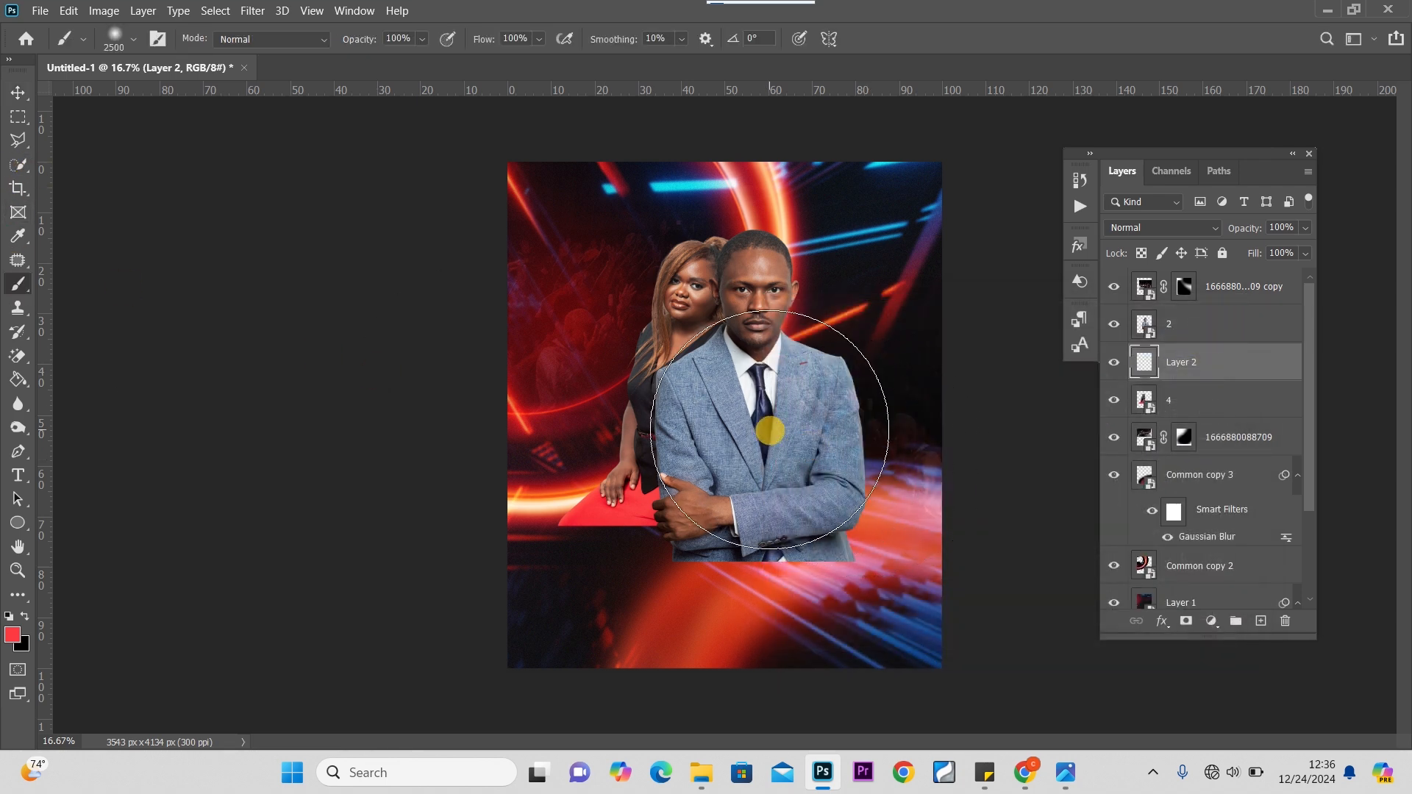
{"action": "key", "text": "bracketleft"}
{"action": "key", "text": "bracketleft"}
{"action": "key", "text": "bracketleft"}
{"action": "key", "text": "bracketleft"}
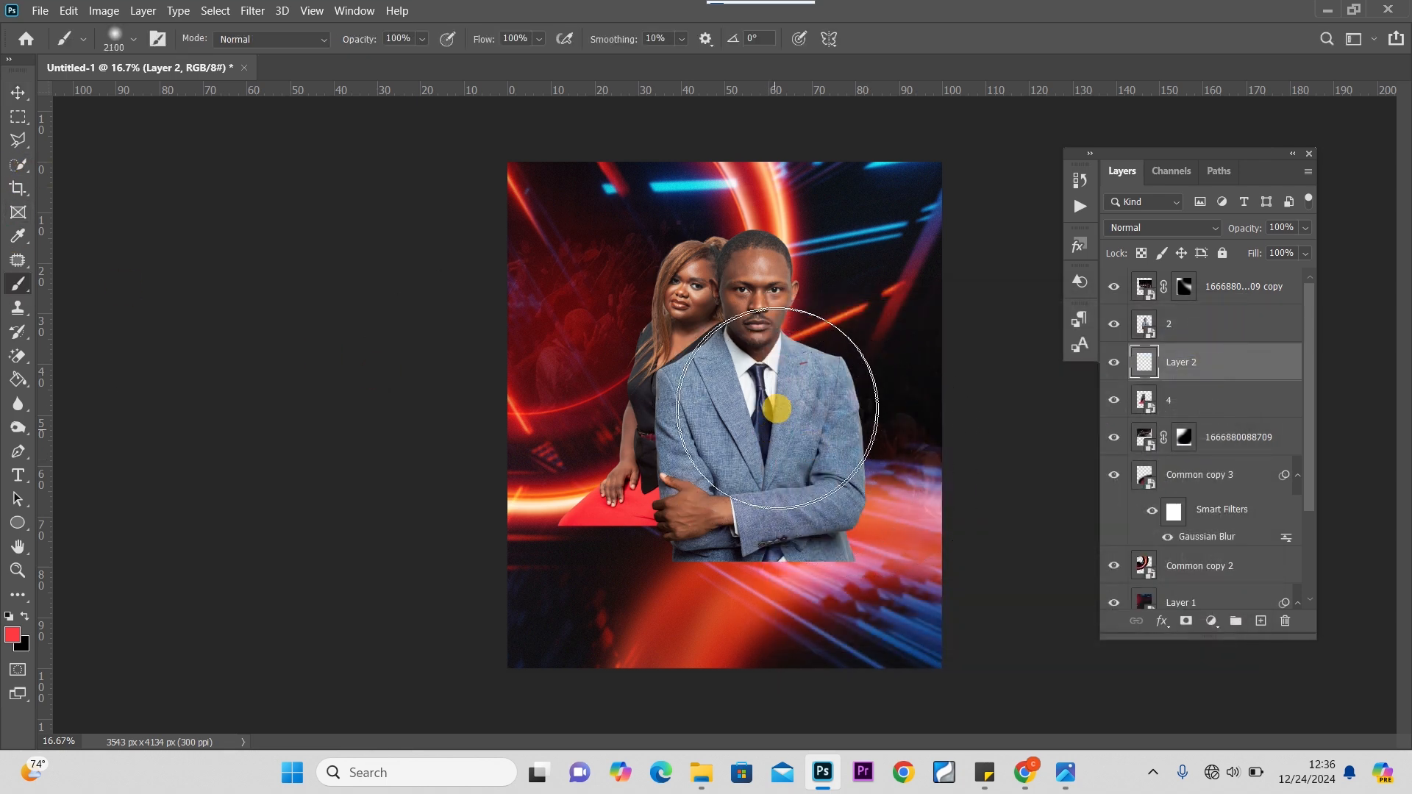
{"action": "mouse_move", "coordinate": [769, 403]}
{"action": "left_mouse_down"}
{"action": "mouse_move", "coordinate": [787, 638]}
{"action": "mouse_move", "coordinate": [766, 422]}
{"action": "left_mouse_up"}
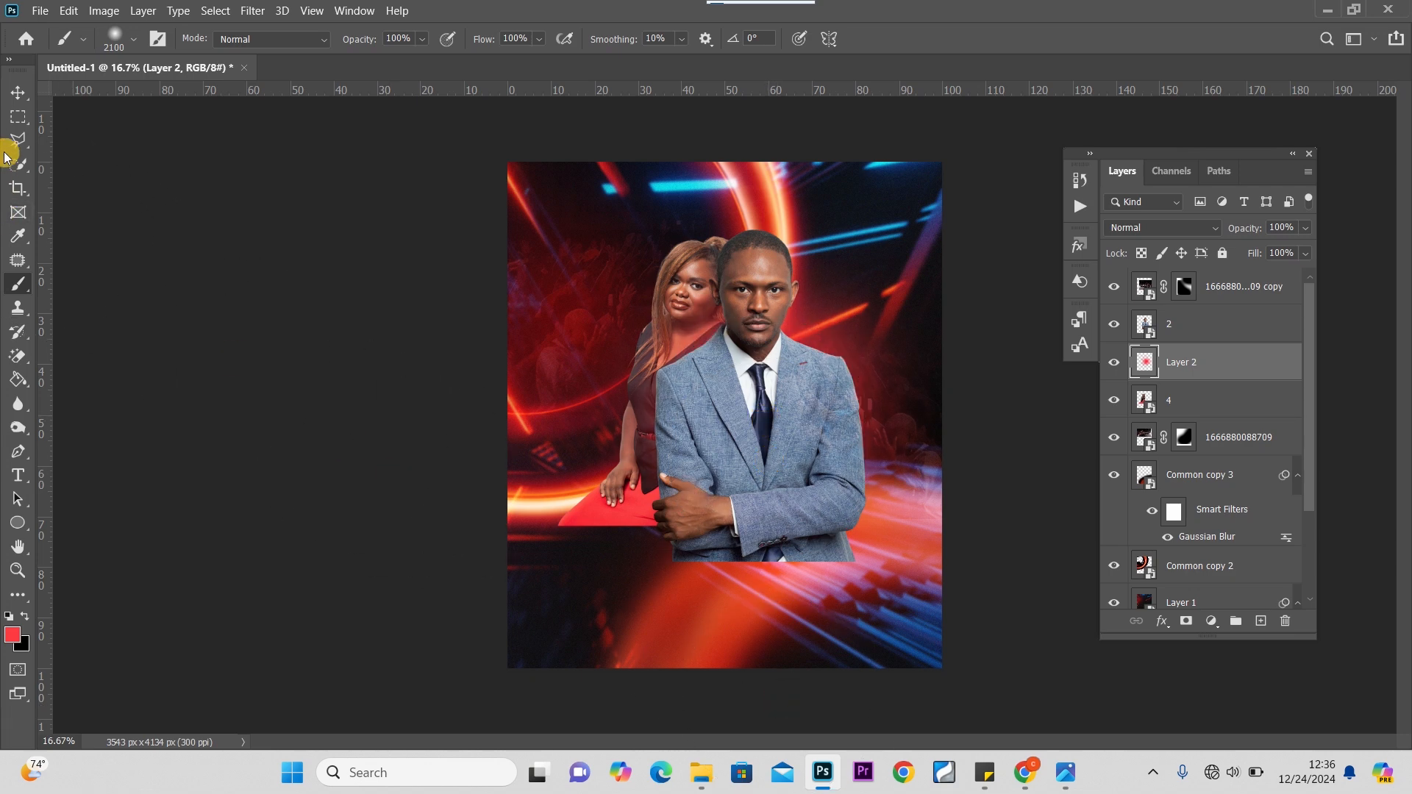
{"action": "left_click", "coordinate": [18, 93]}
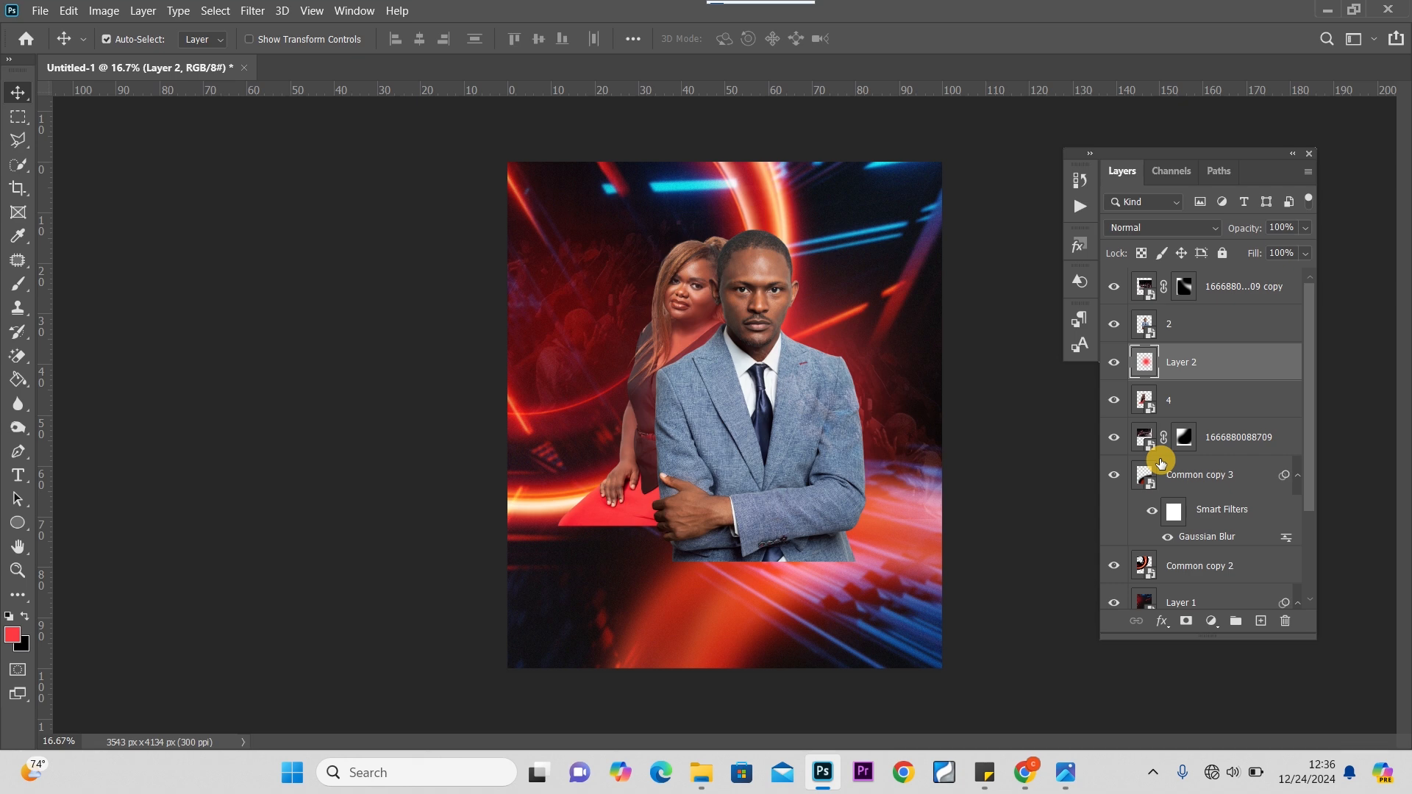
{"action": "key", "text": "Delete"}
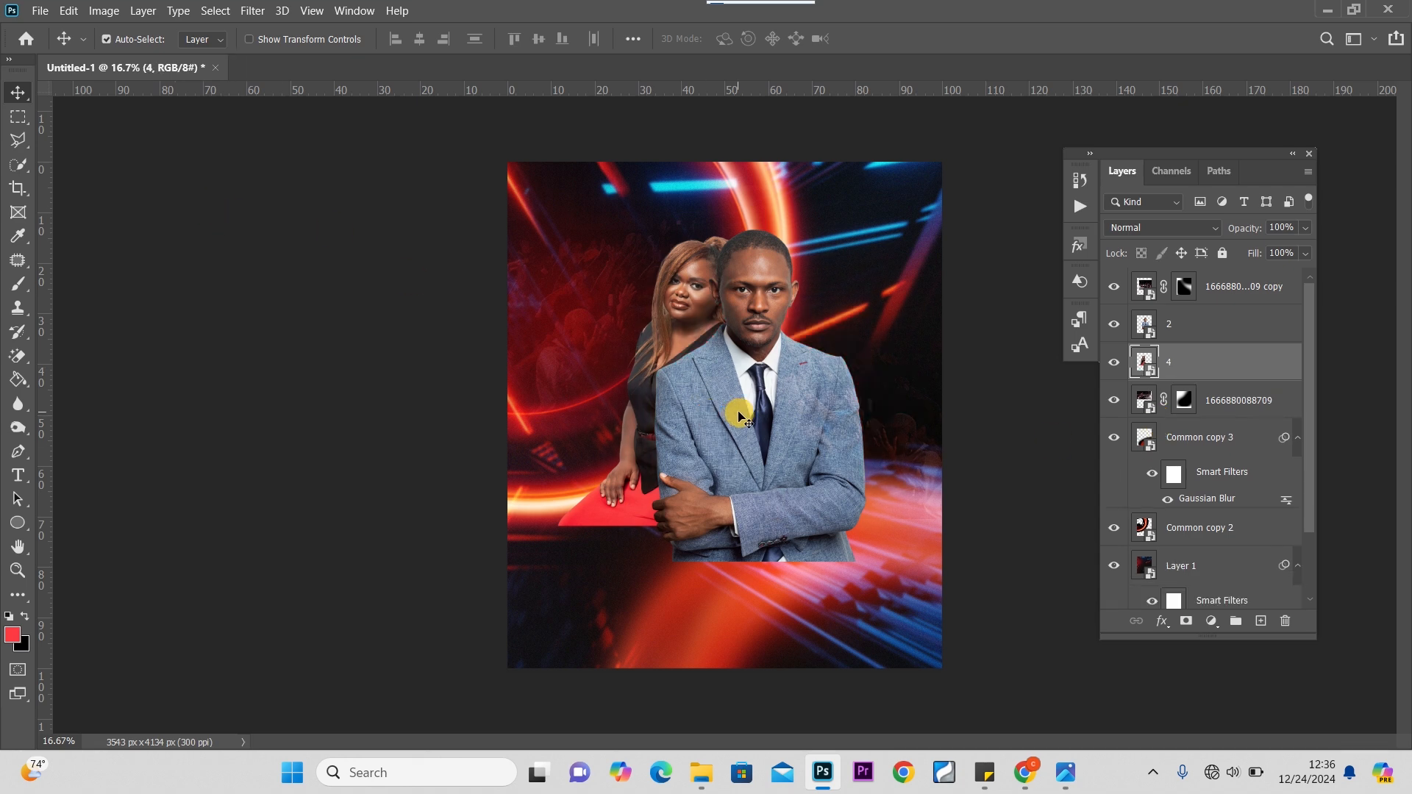
Group the portrait layers 2 and 4 and add a layer mask to the group
{"action": "left_click", "coordinate": [1225, 330], "text": "ctrl"}
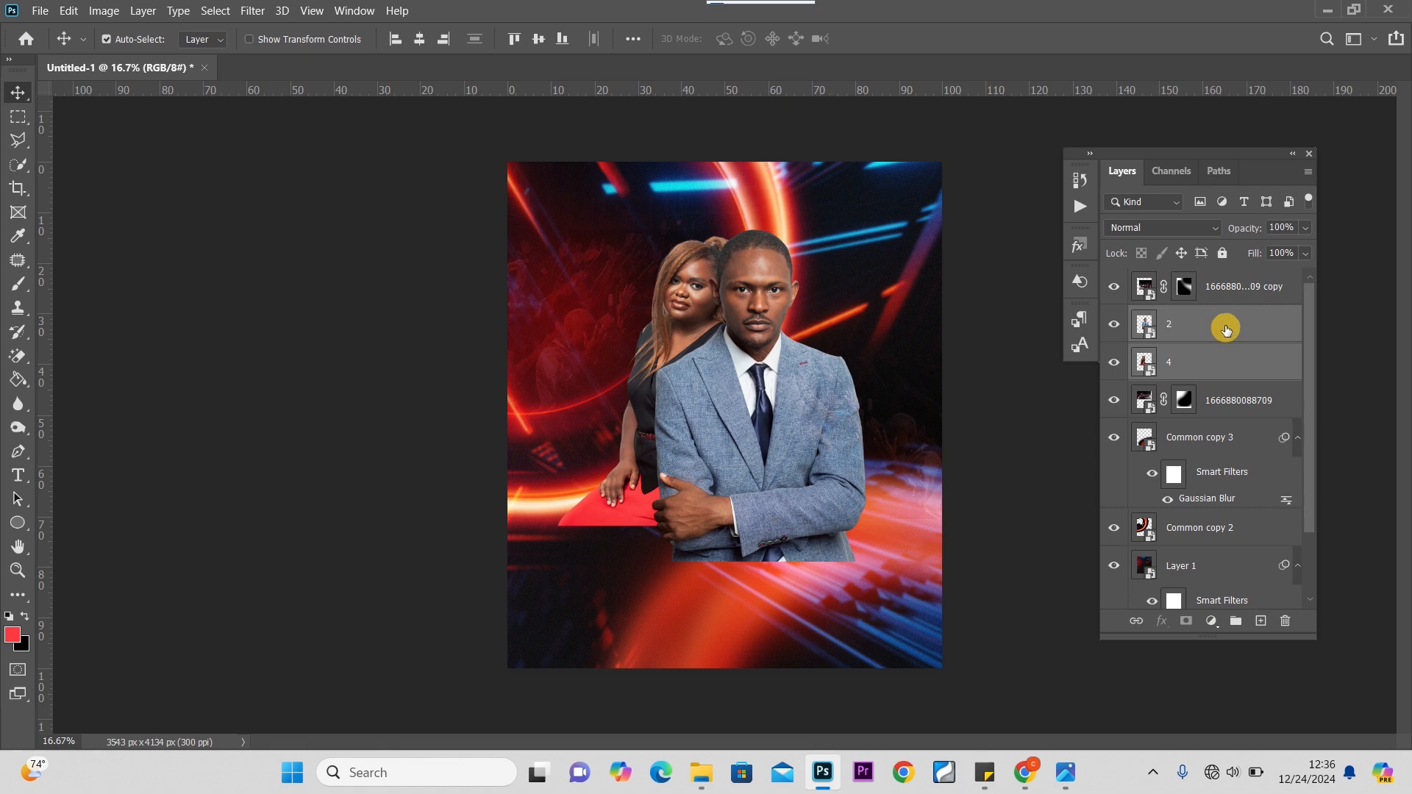
{"action": "key", "text": "ctrl+g"}
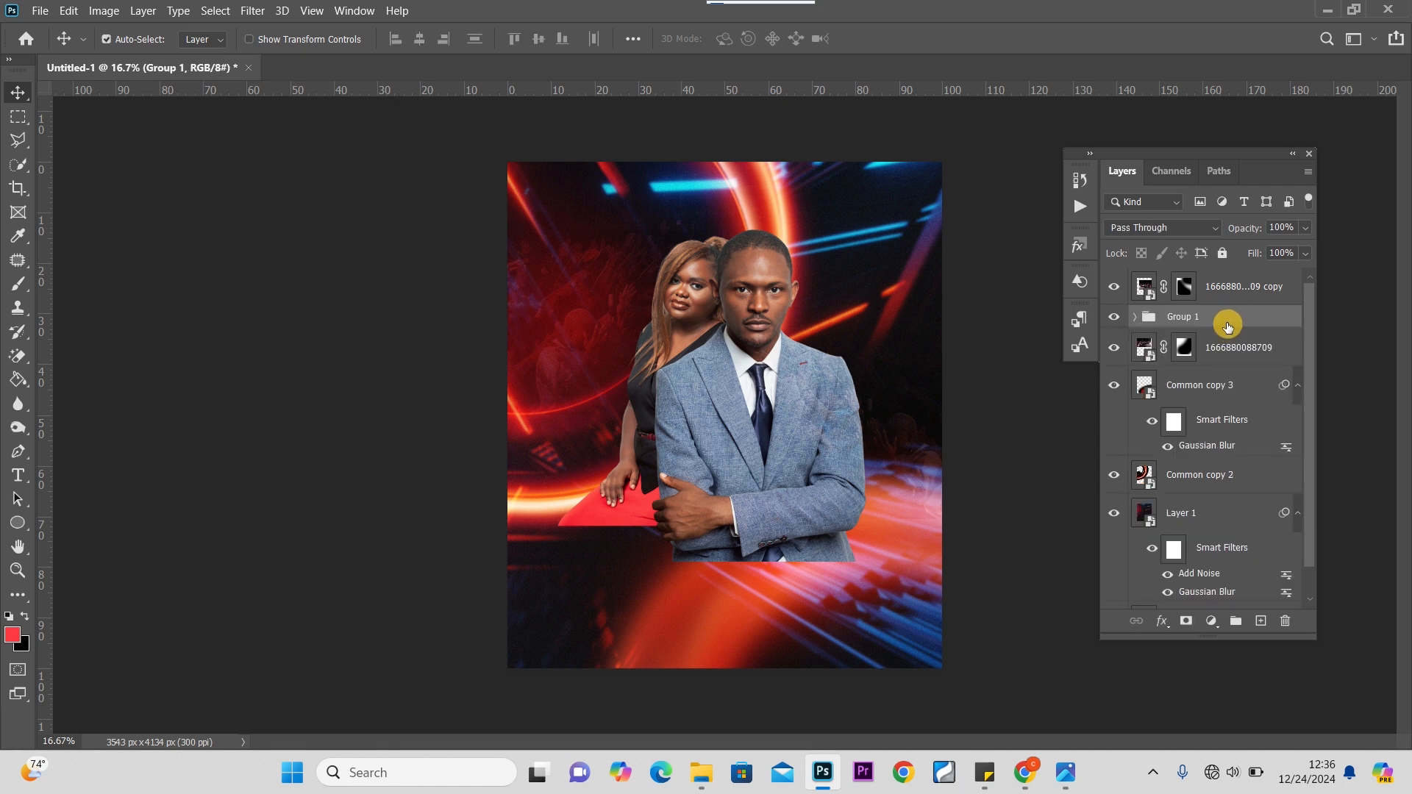
{"action": "left_click", "coordinate": [1190, 621]}
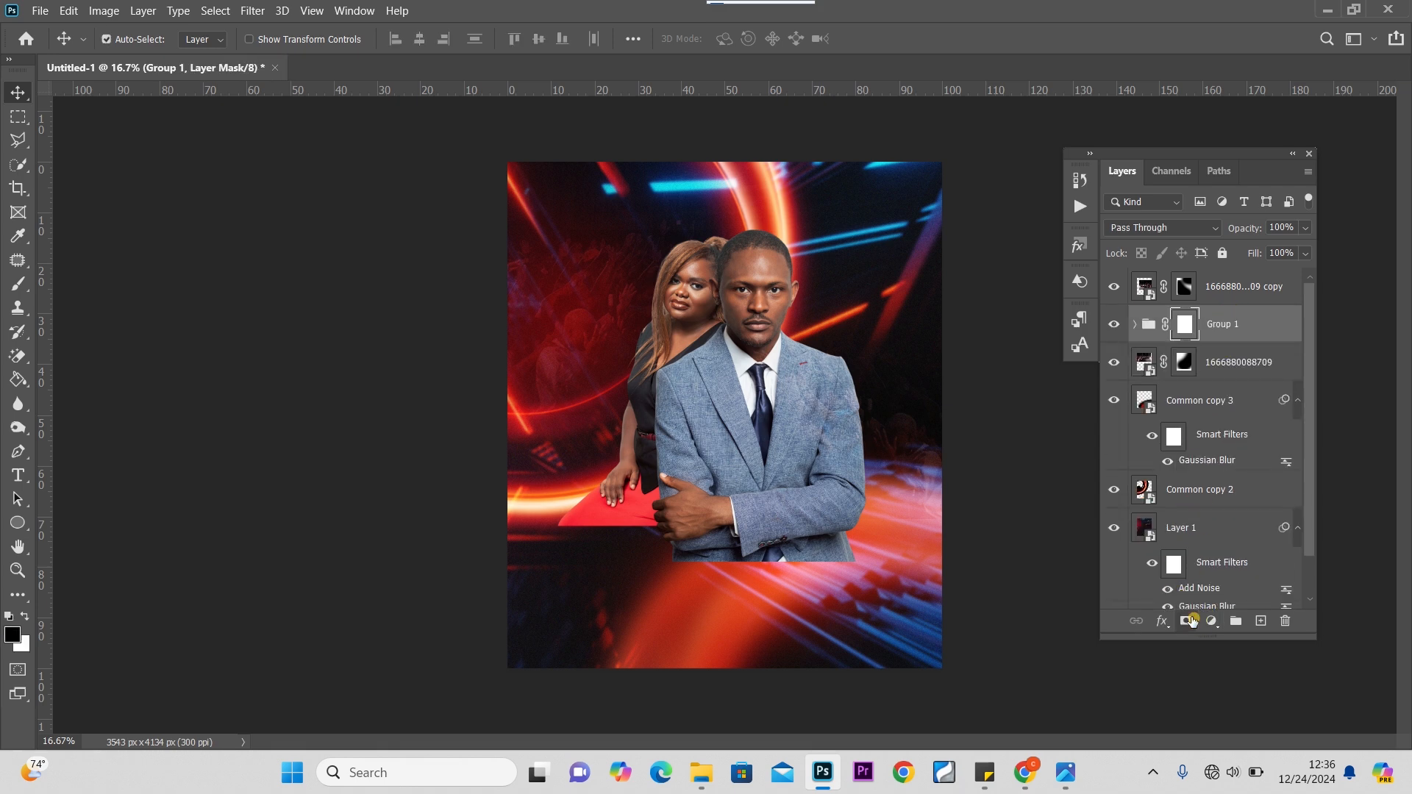
Fade the lower bodies of both portraits into the background by painting black on the group's mask with a soft 3400 px brush
{"action": "left_click", "coordinate": [18, 285]}
{"action": "left_click", "coordinate": [730, 604]}
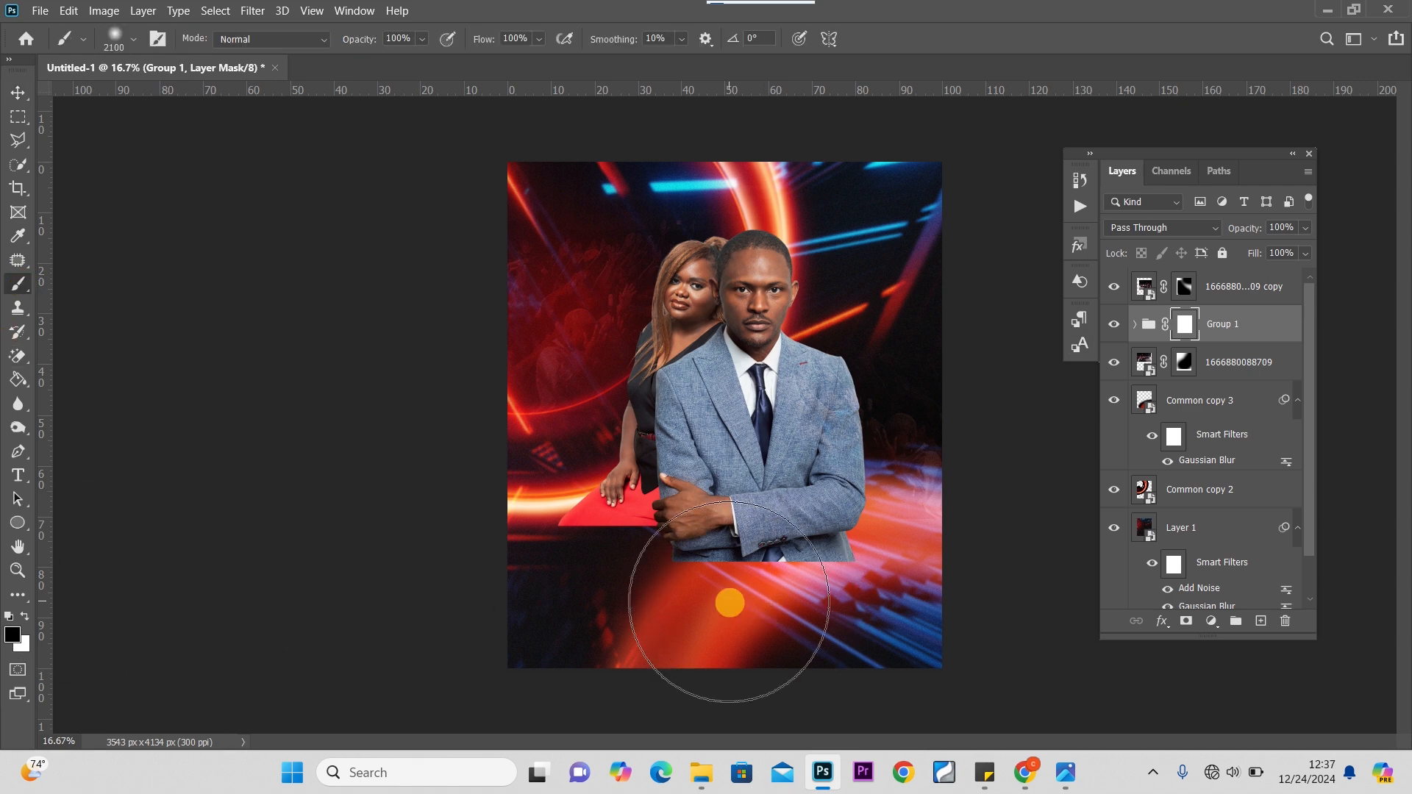
{"action": "key", "text": "bracketright"}
{"action": "key", "text": "bracketright"}
{"action": "key", "text": "bracketright"}
{"action": "key", "text": "bracketright"}
{"action": "key", "text": "bracketright"}
{"action": "key", "text": "bracketright"}
{"action": "key", "text": "bracketright"}
{"action": "key", "text": "bracketright"}
{"action": "key", "text": "bracketright"}
{"action": "key", "text": "bracketright"}
{"action": "key", "text": "bracketright"}
{"action": "key", "text": "bracketright"}
{"action": "key", "text": "bracketright"}
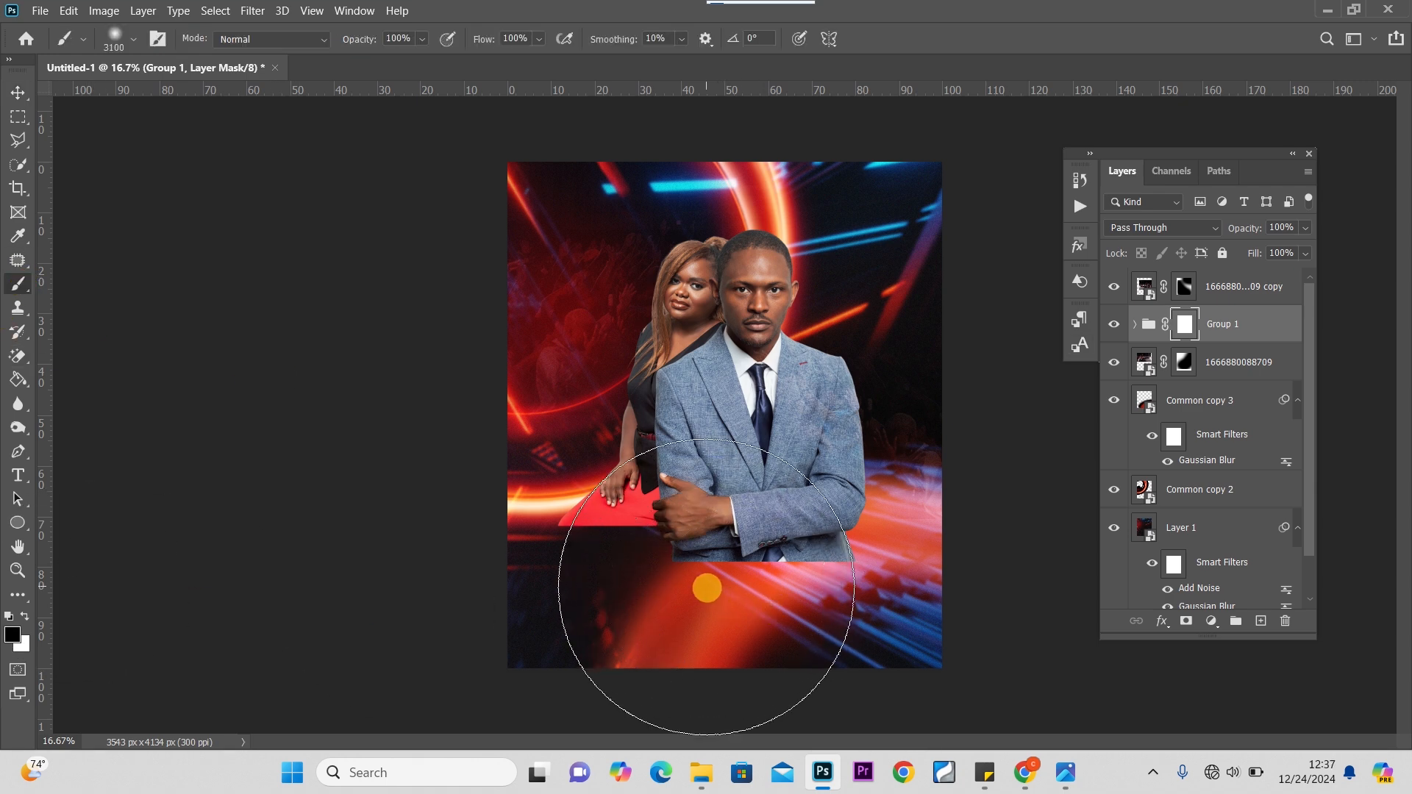
{"action": "right_click", "coordinate": [703, 528]}
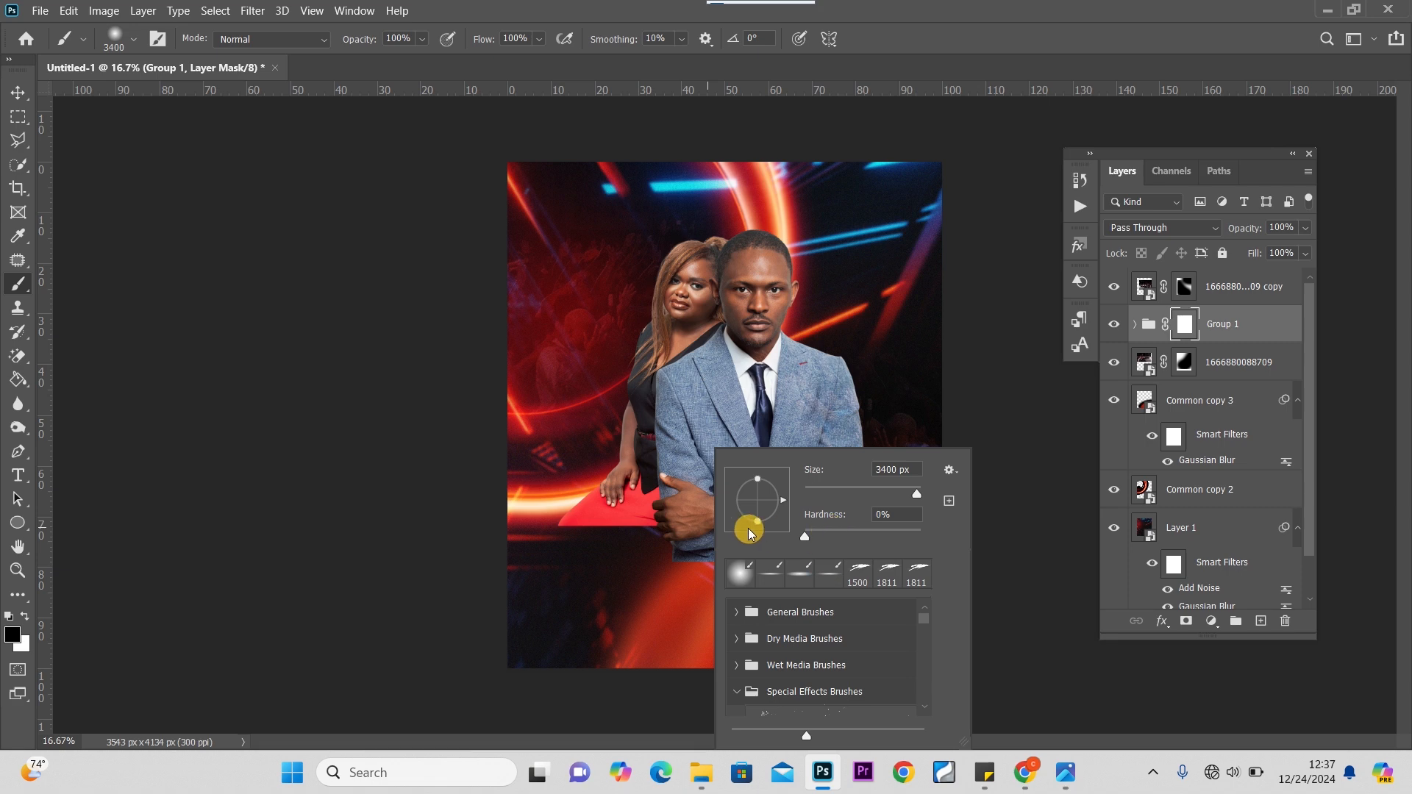
{"action": "left_click", "coordinate": [283, 567]}
{"action": "mouse_move", "coordinate": [720, 651]}
{"action": "left_mouse_down"}
{"action": "mouse_move", "coordinate": [666, 632]}
{"action": "mouse_move", "coordinate": [627, 643]}
{"action": "mouse_move", "coordinate": [773, 684]}
{"action": "mouse_move", "coordinate": [879, 653]}
{"action": "mouse_move", "coordinate": [731, 669]}
{"action": "mouse_move", "coordinate": [559, 614]}
{"action": "left_mouse_up"}
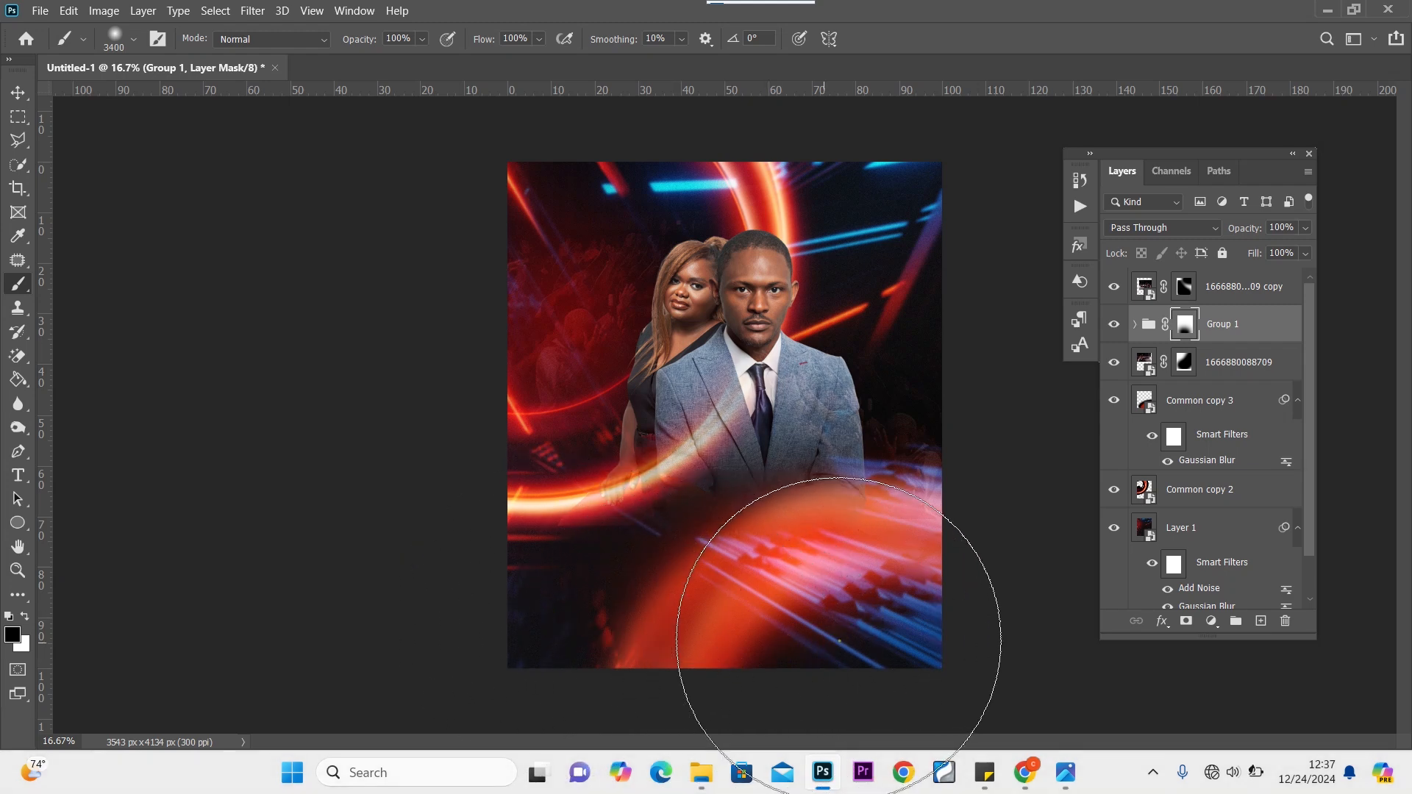
{"action": "mouse_move", "coordinate": [838, 640]}
{"action": "left_mouse_down"}
{"action": "mouse_move", "coordinate": [684, 640]}
{"action": "mouse_move", "coordinate": [674, 598]}
{"action": "mouse_move", "coordinate": [634, 617]}
{"action": "mouse_move", "coordinate": [813, 608]}
{"action": "mouse_move", "coordinate": [662, 604]}
{"action": "mouse_move", "coordinate": [638, 619]}
{"action": "left_mouse_up"}
{"action": "left_click", "coordinate": [641, 619]}
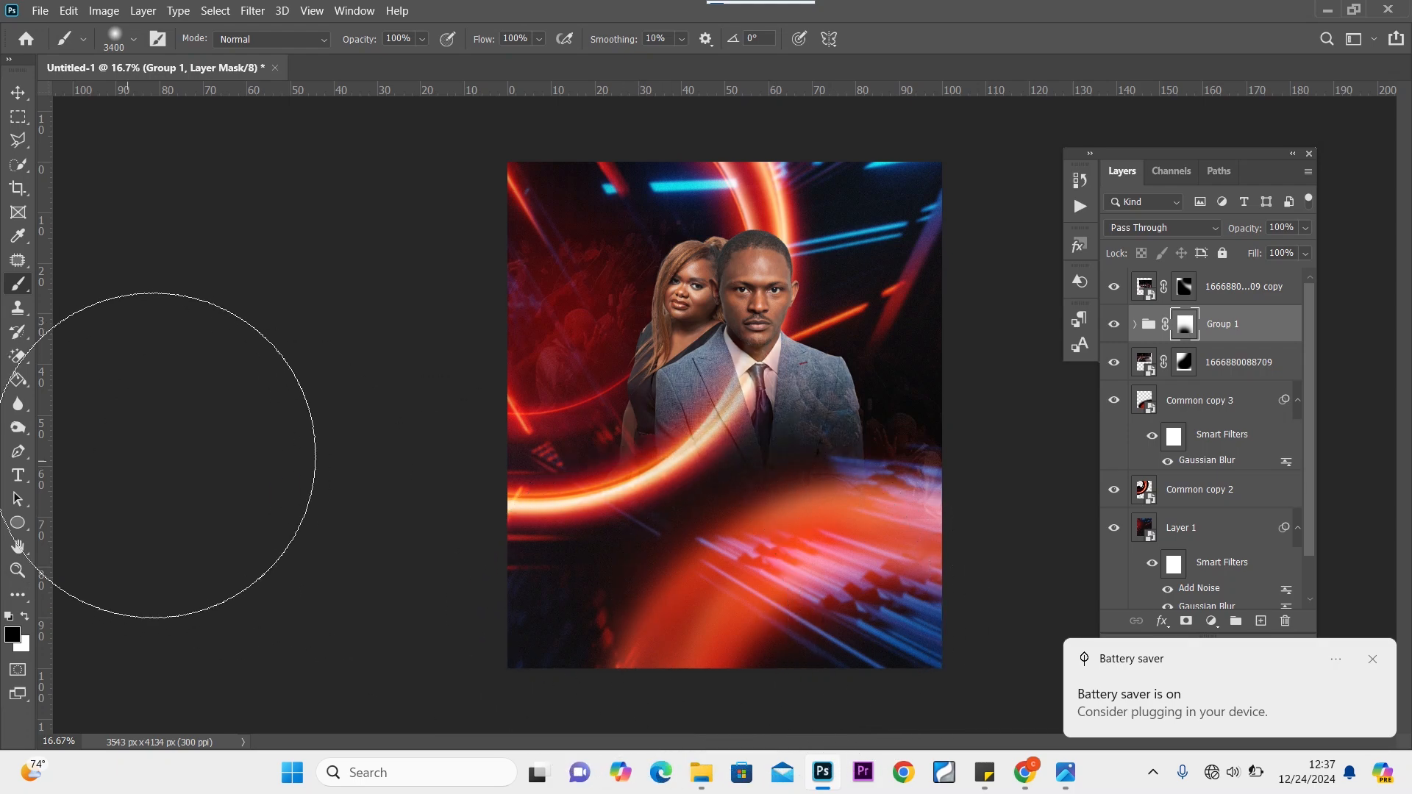
{"action": "left_click", "coordinate": [432, 422]}
{"action": "left_click_drag", "start_coordinate": [674, 495], "coordinate": [756, 467]}
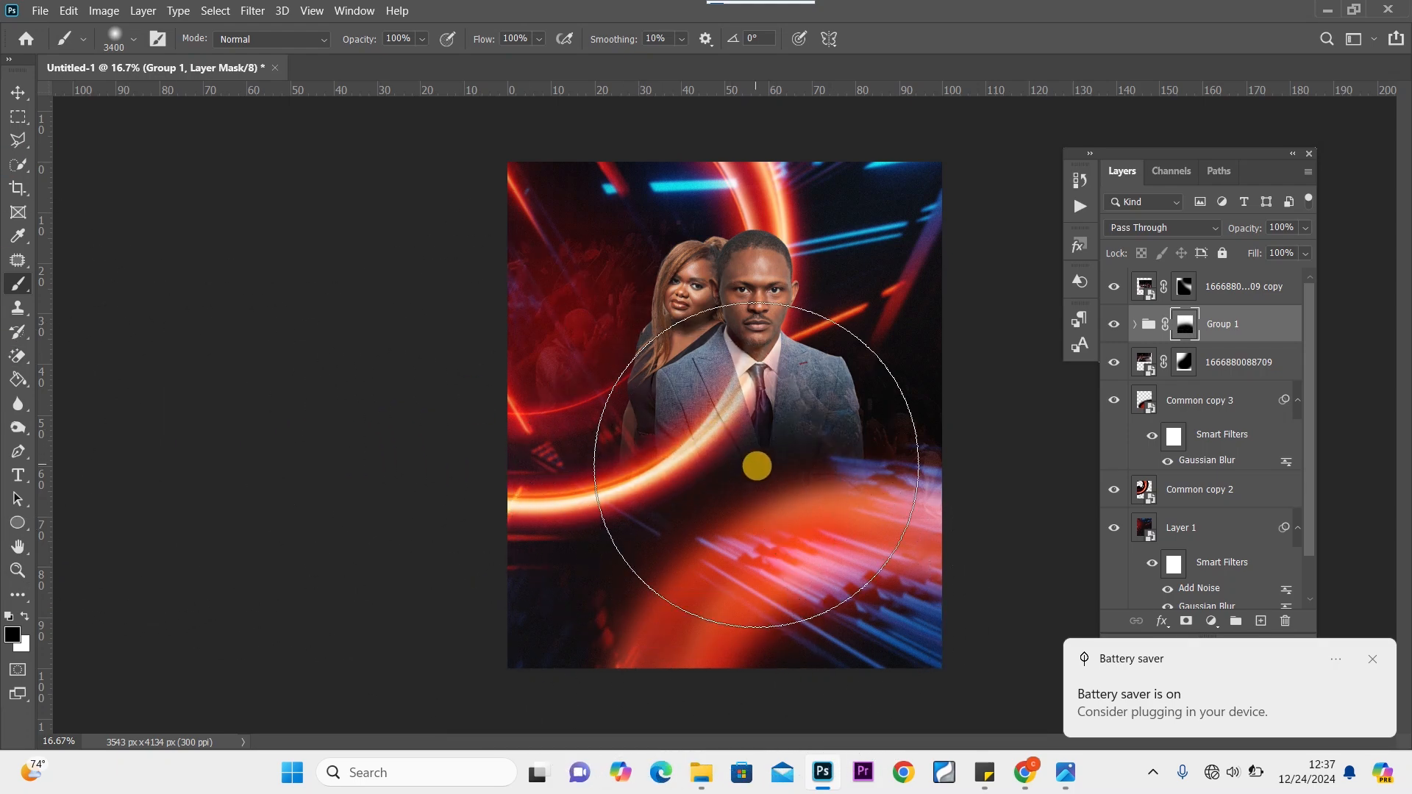
Restore the man's jacket and tie by painting white on the group's mask with a soft 1100 px brush
{"action": "key", "text": "bracketleft"}
{"action": "key", "text": "bracketleft"}
{"action": "key", "text": "bracketleft"}
{"action": "key", "text": "bracketleft"}
{"action": "key", "text": "bracketleft"}
{"action": "key", "text": "bracketleft"}
{"action": "key", "text": "bracketleft"}
{"action": "key", "text": "bracketleft"}
{"action": "key", "text": "bracketleft"}
{"action": "key", "text": "bracketleft"}
{"action": "key", "text": "bracketleft"}
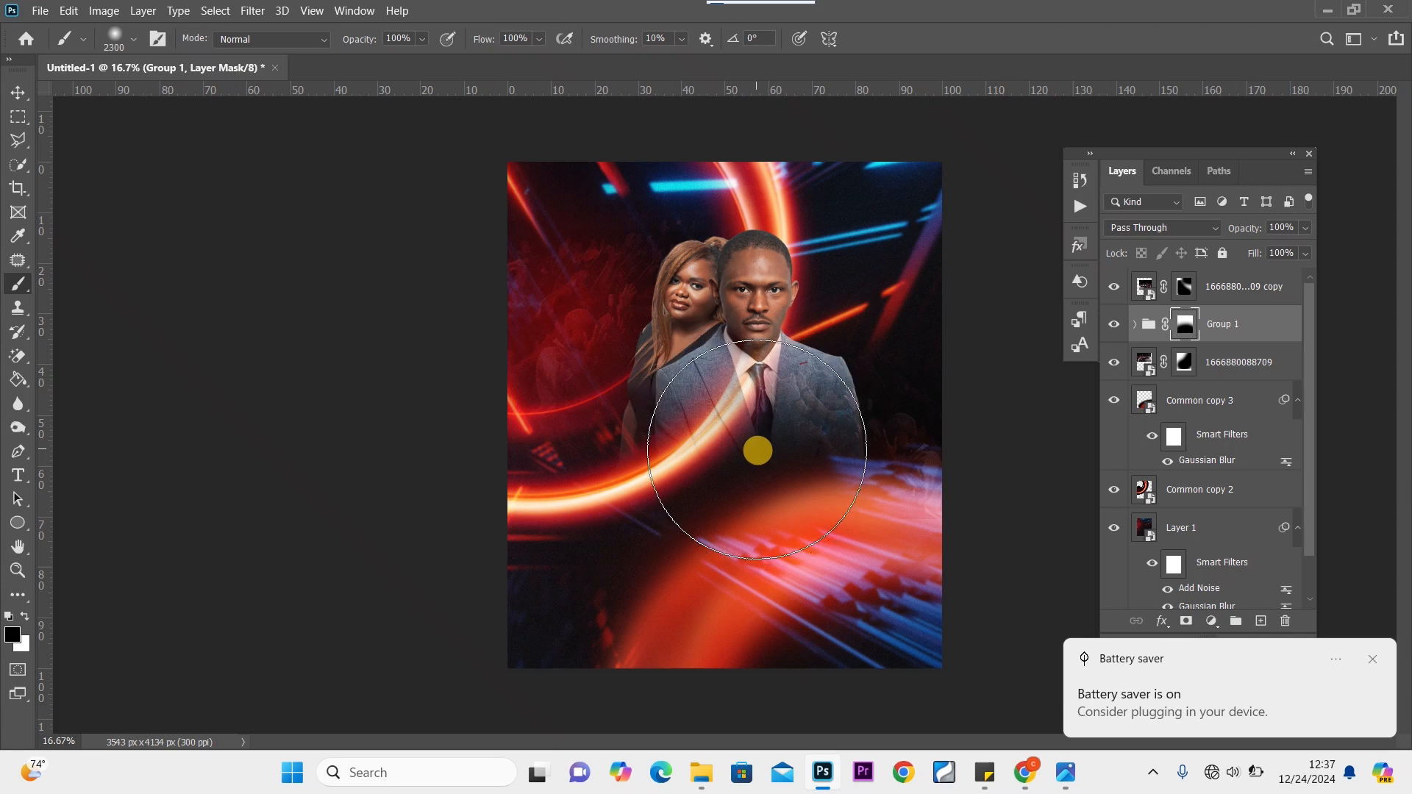
{"action": "key", "text": "bracketleft"}
{"action": "key", "text": "bracketleft"}
{"action": "key", "text": "bracketleft"}
{"action": "key", "text": "bracketleft"}
{"action": "key", "text": "bracketleft"}
{"action": "key", "text": "bracketleft"}
{"action": "key", "text": "bracketleft"}
{"action": "key", "text": "bracketleft"}
{"action": "key", "text": "bracketleft"}
{"action": "key", "text": "bracketleft"}
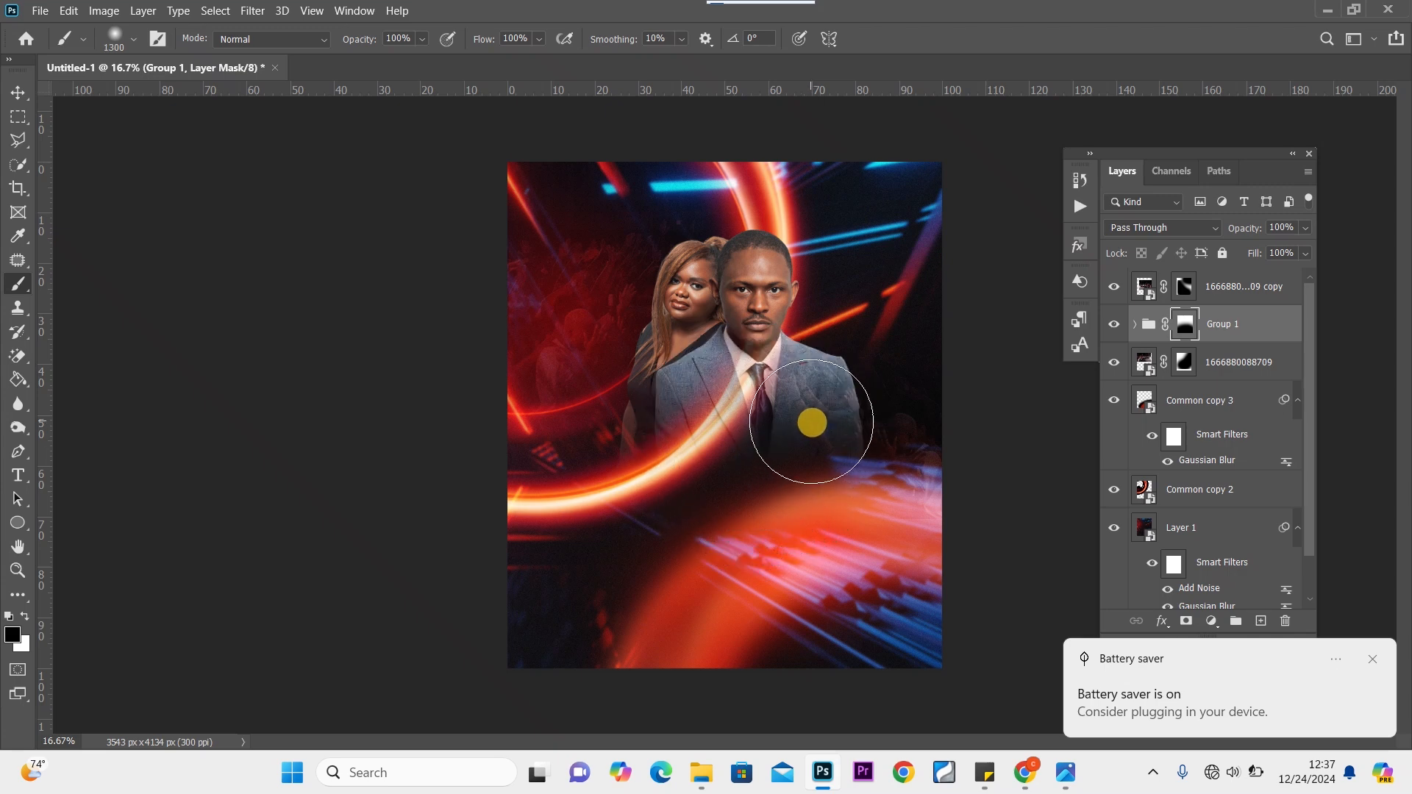
{"action": "key", "text": "bracketleft"}
{"action": "key", "text": "bracketleft"}
{"action": "key", "text": "x"}
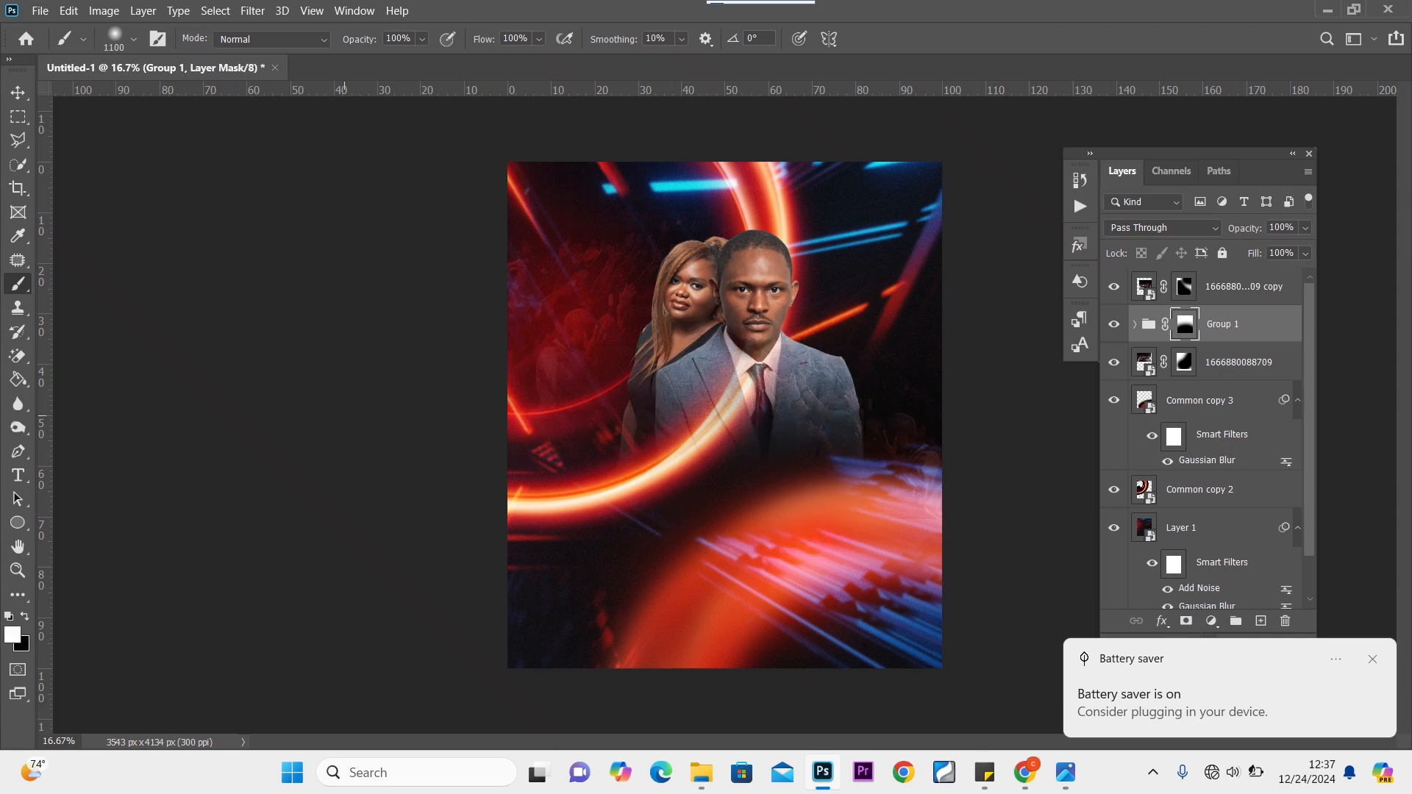
{"action": "mouse_move", "coordinate": [818, 409]}
{"action": "left_mouse_down"}
{"action": "mouse_move", "coordinate": [706, 415]}
{"action": "mouse_move", "coordinate": [826, 385]}
{"action": "mouse_move", "coordinate": [829, 418]}
{"action": "mouse_move", "coordinate": [706, 425]}
{"action": "mouse_move", "coordinate": [698, 461]}
{"action": "mouse_move", "coordinate": [743, 519]}
{"action": "mouse_move", "coordinate": [727, 473]}
{"action": "mouse_move", "coordinate": [602, 498]}
{"action": "mouse_move", "coordinate": [671, 479]}
{"action": "mouse_move", "coordinate": [648, 412]}
{"action": "mouse_move", "coordinate": [601, 479]}
{"action": "mouse_move", "coordinate": [718, 391]}
{"action": "mouse_move", "coordinate": [735, 418]}
{"action": "mouse_move", "coordinate": [701, 436]}
{"action": "mouse_move", "coordinate": [705, 453]}
{"action": "mouse_move", "coordinate": [717, 439]}
{"action": "mouse_move", "coordinate": [689, 438]}
{"action": "mouse_move", "coordinate": [713, 434]}
{"action": "mouse_move", "coordinate": [693, 440]}
{"action": "mouse_move", "coordinate": [756, 381]}
{"action": "mouse_move", "coordinate": [743, 365]}
{"action": "mouse_move", "coordinate": [709, 406]}
{"action": "left_mouse_up"}
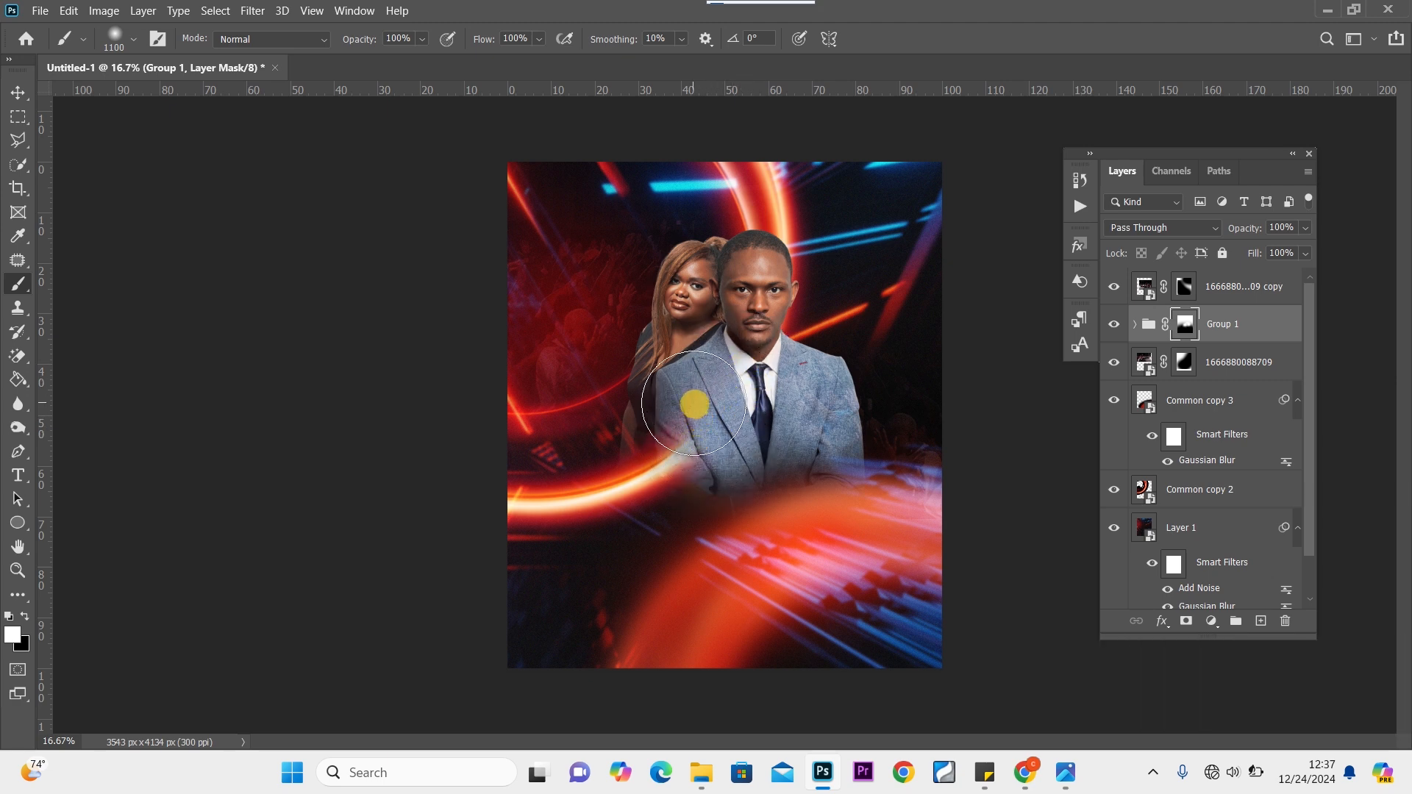
{"action": "left_click", "coordinate": [10, 94]}
{"action": "left_click", "coordinate": [676, 311]}
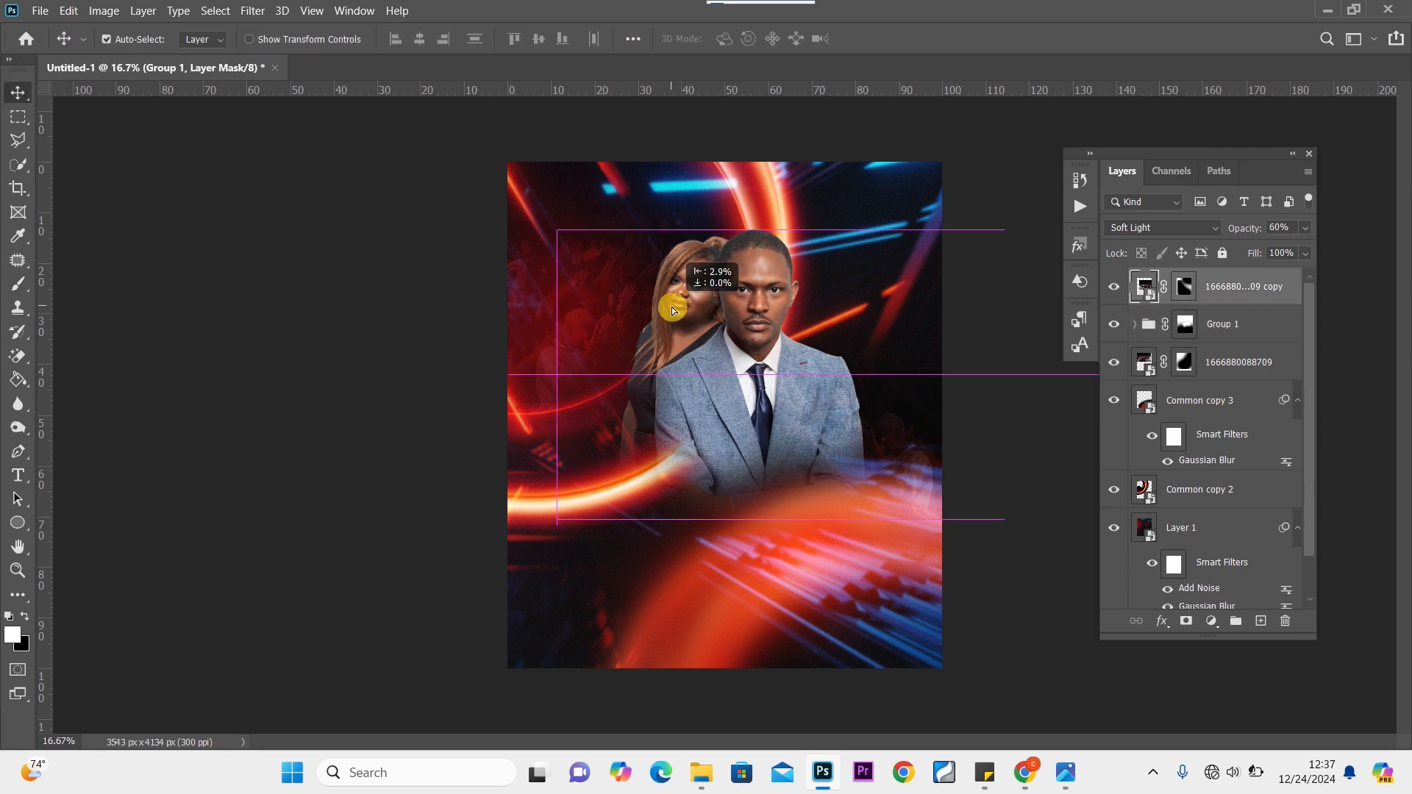
{"action": "left_click_drag", "start_coordinate": [749, 338], "coordinate": [759, 338]}
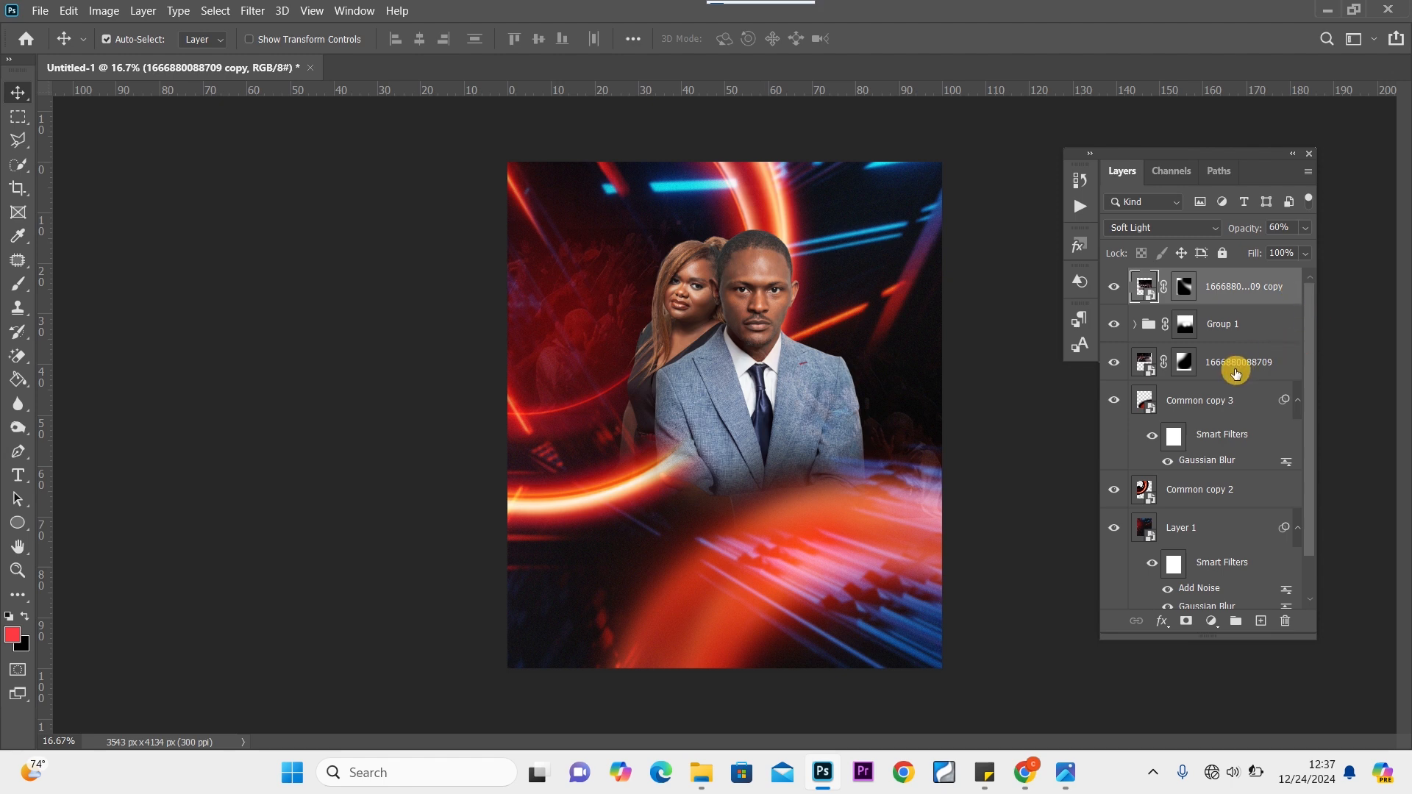
Shift the masked portrait group slightly left so its horizontal position is 1675.58 px
{"action": "left_click", "coordinate": [1259, 331]}
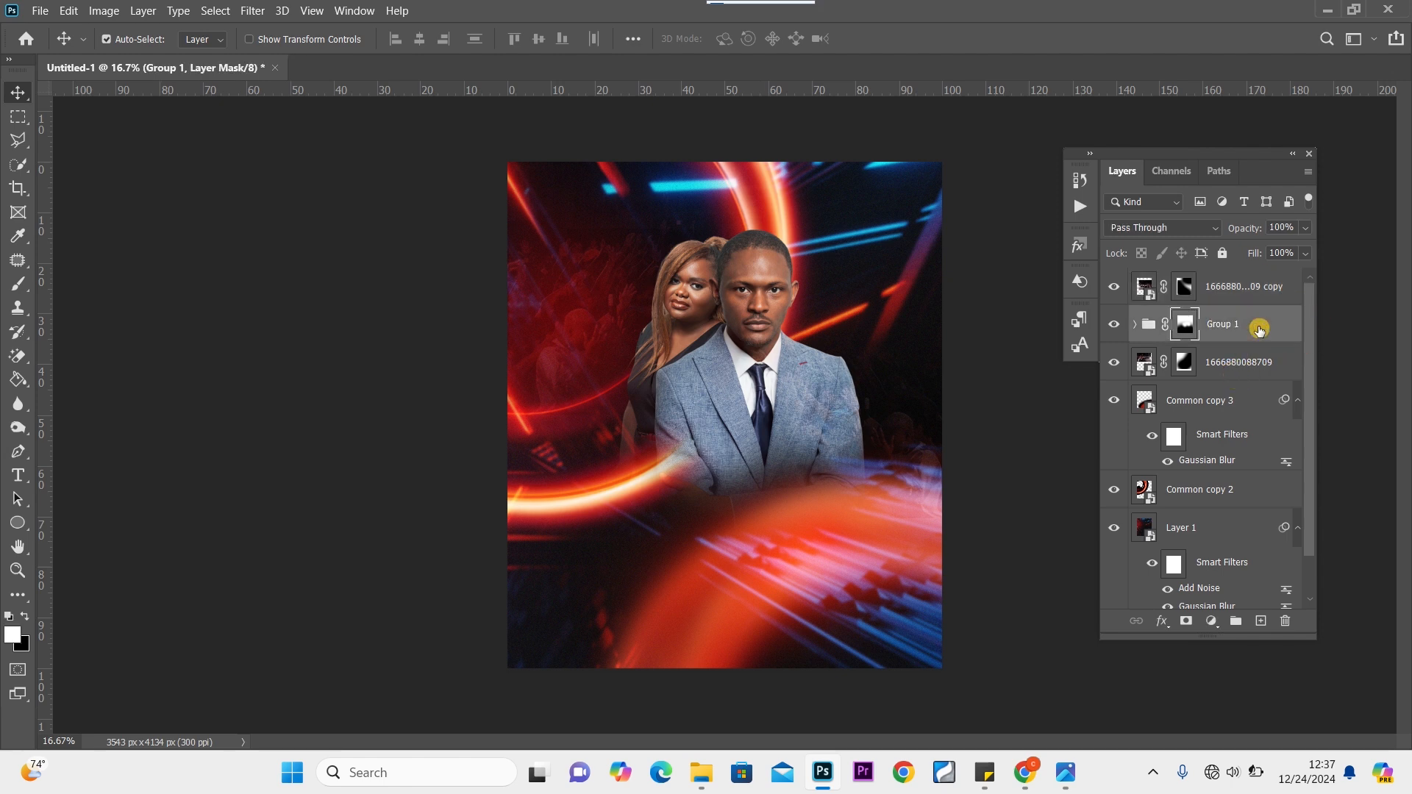
{"action": "key", "text": "ctrl+t"}
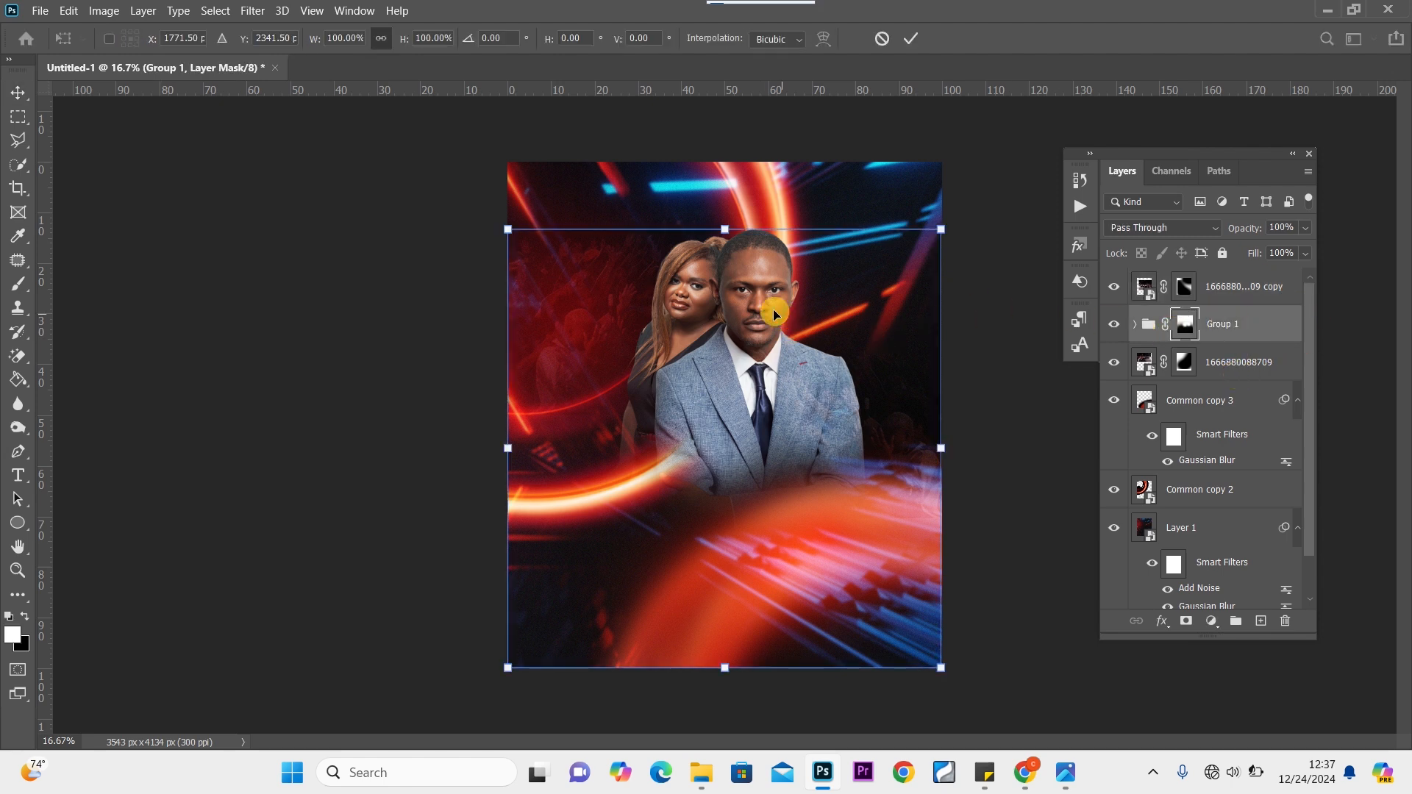
{"action": "left_click_drag", "start_coordinate": [764, 311], "coordinate": [752, 308]}
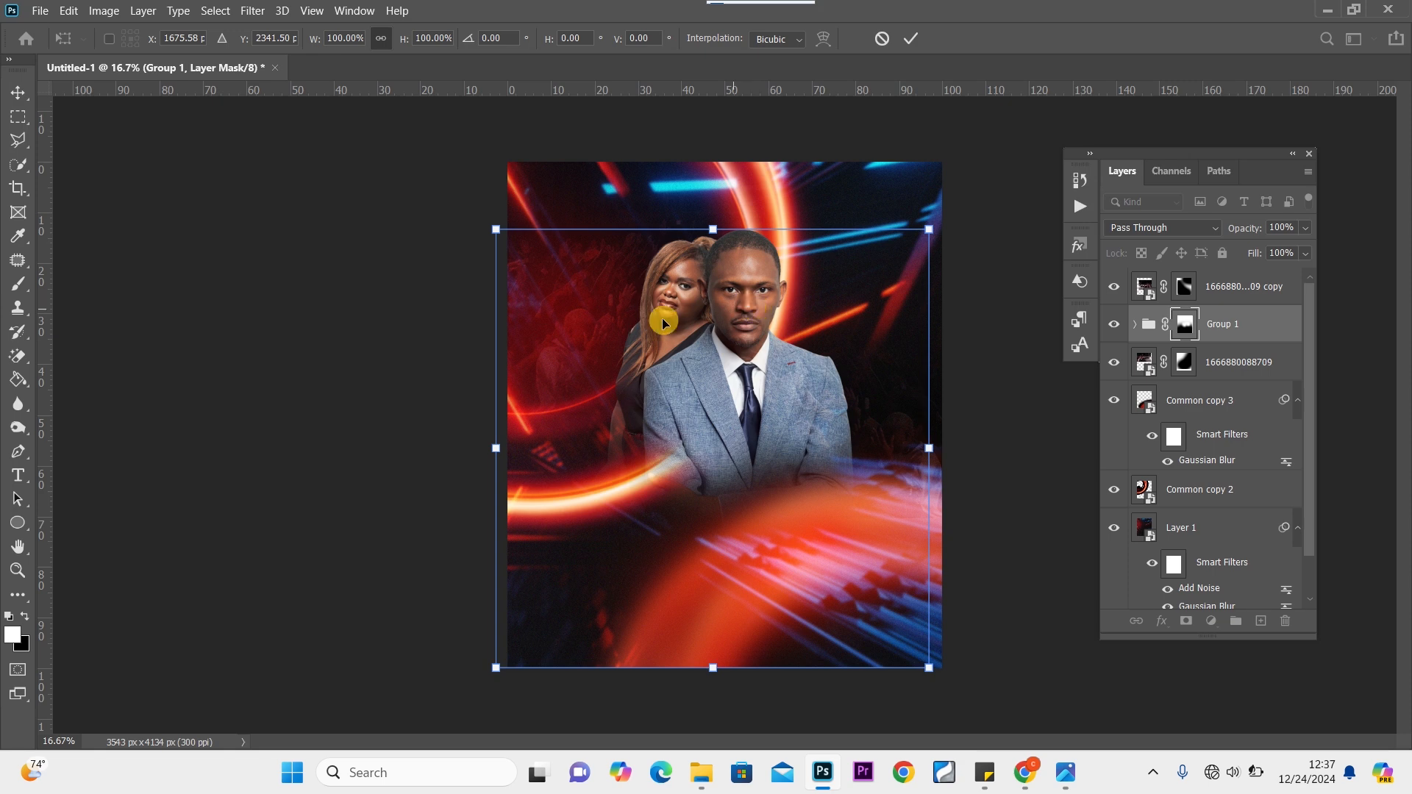
{"action": "left_click", "coordinate": [18, 93]}
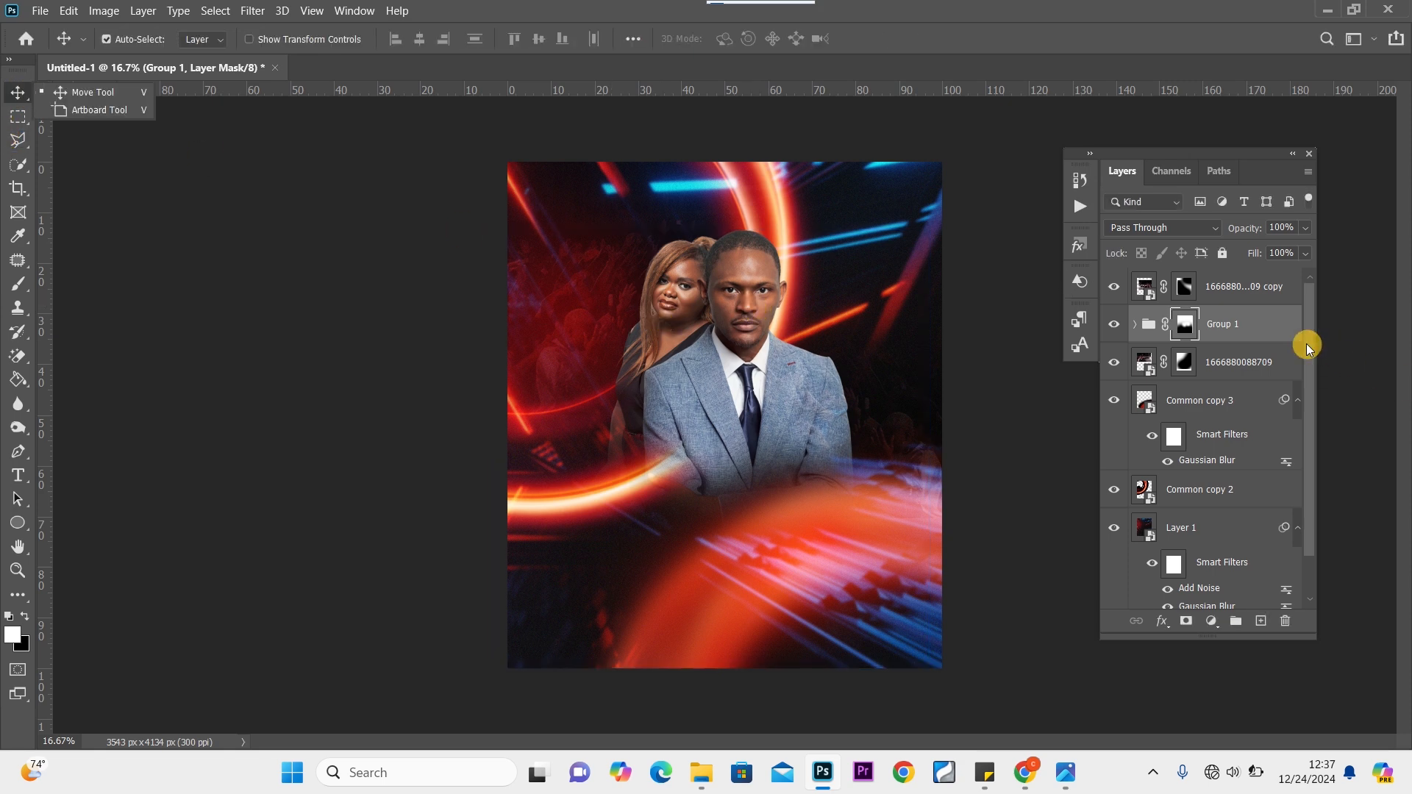
Add a Curves adjustment above the portrait group with a gentle RGB S-curve that darkens the shadows and brightens the highlights
{"action": "left_click", "coordinate": [1275, 328]}
{"action": "left_click", "coordinate": [1211, 621]}
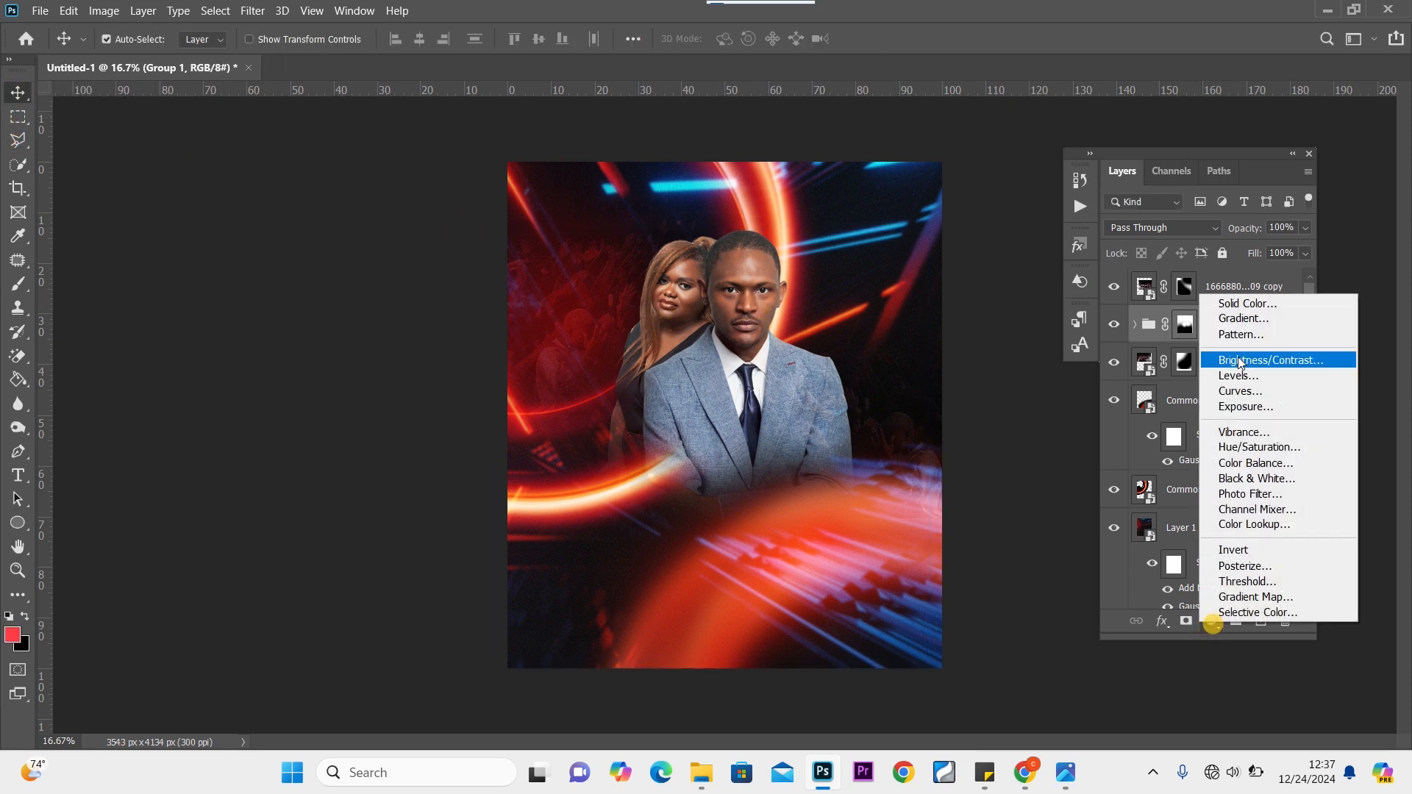
{"action": "left_click", "coordinate": [1241, 391]}
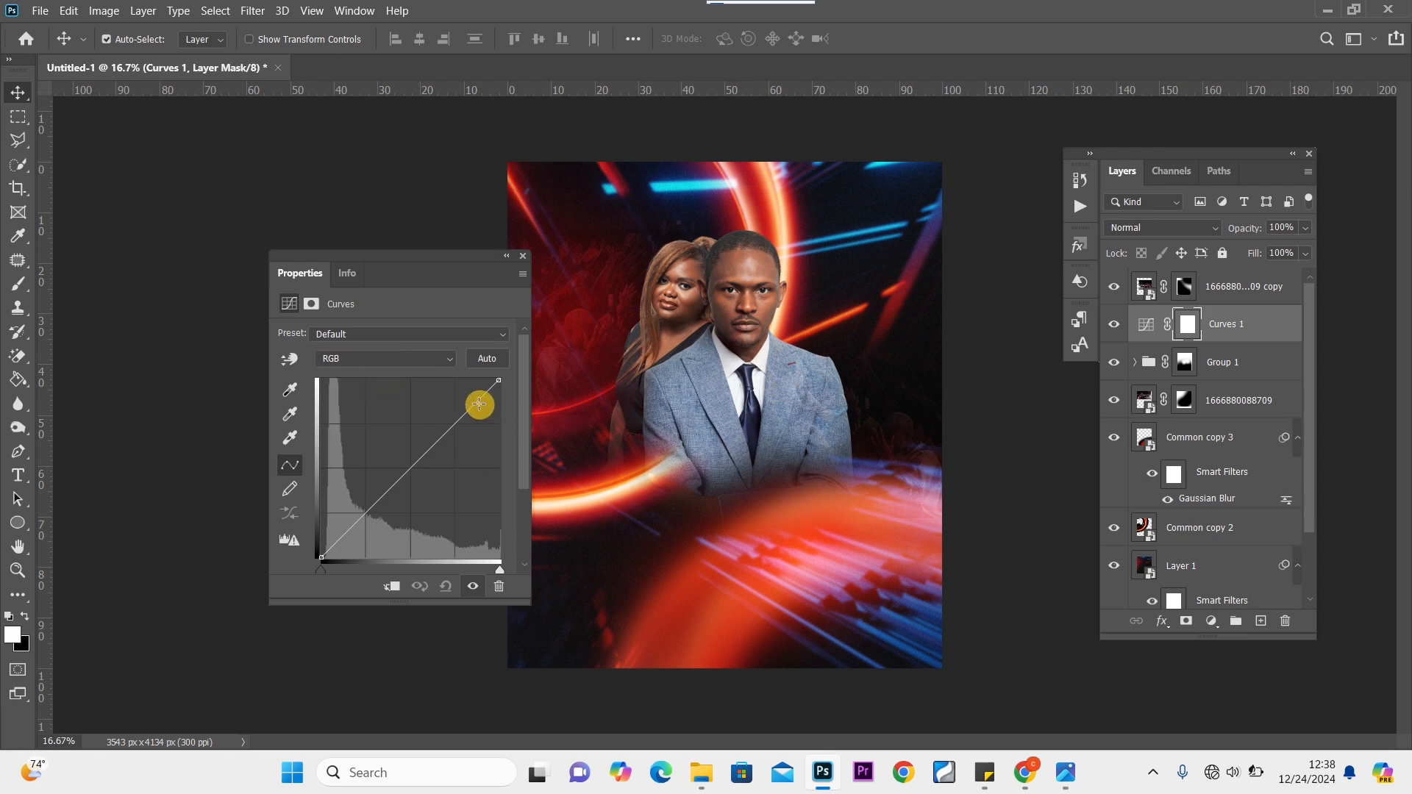
{"action": "left_click_drag", "start_coordinate": [382, 498], "coordinate": [383, 506]}
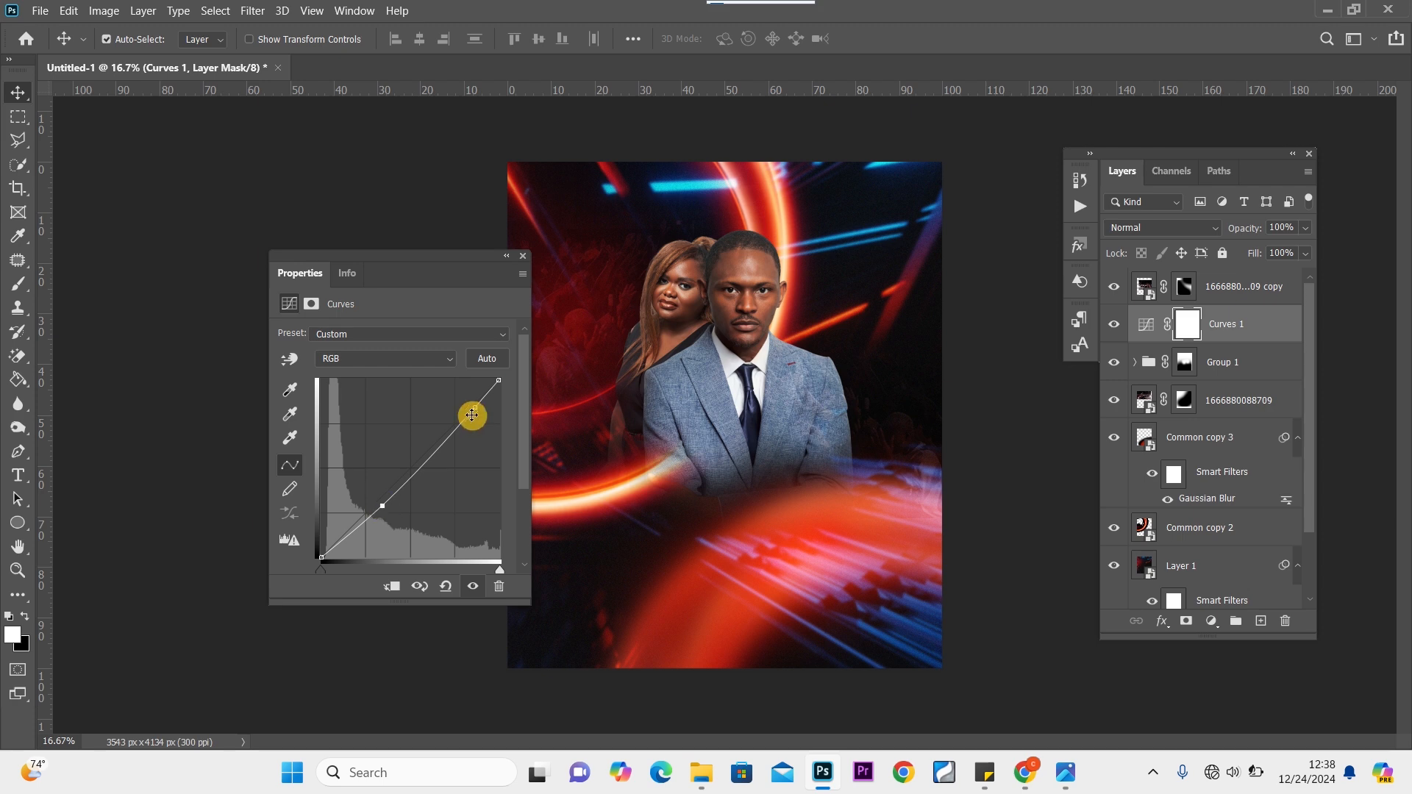
{"action": "left_click_drag", "start_coordinate": [471, 404], "coordinate": [472, 399]}
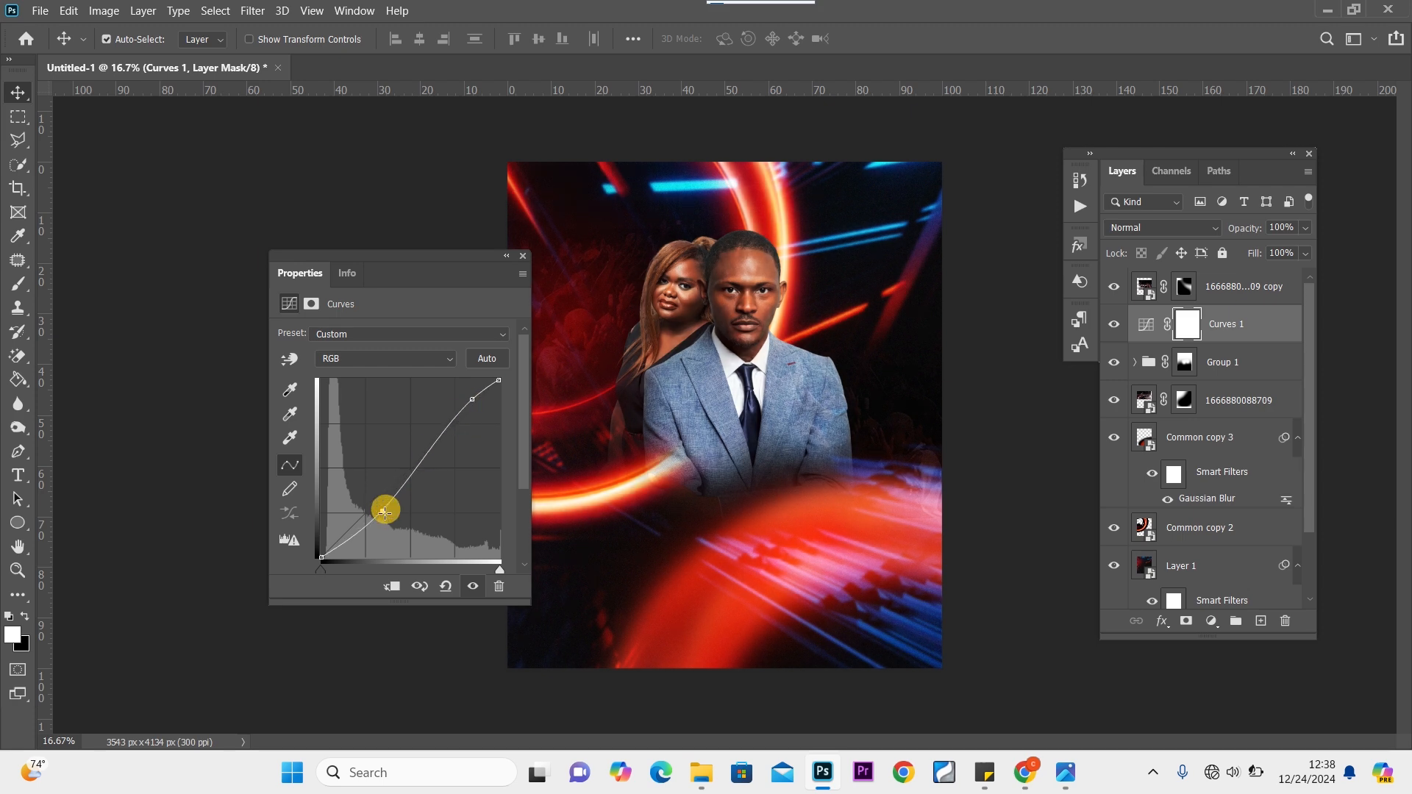
{"action": "left_click_drag", "start_coordinate": [385, 513], "coordinate": [385, 509]}
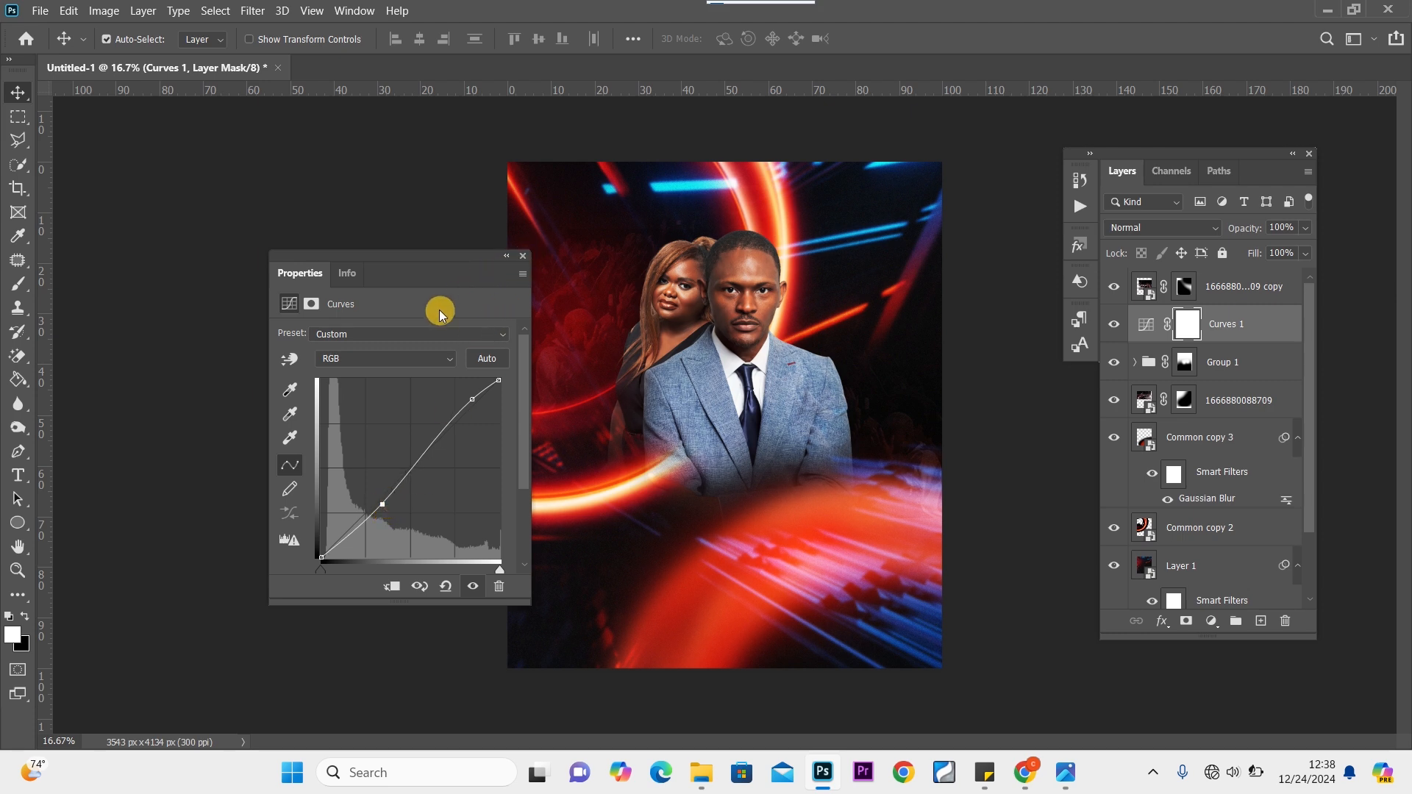
Slightly raise the Red channel's midtones and lower the Blue channel's midtones in the Curves 1 adjustment to warm the colours
{"action": "left_click", "coordinate": [384, 358]}
{"action": "left_click", "coordinate": [346, 387]}
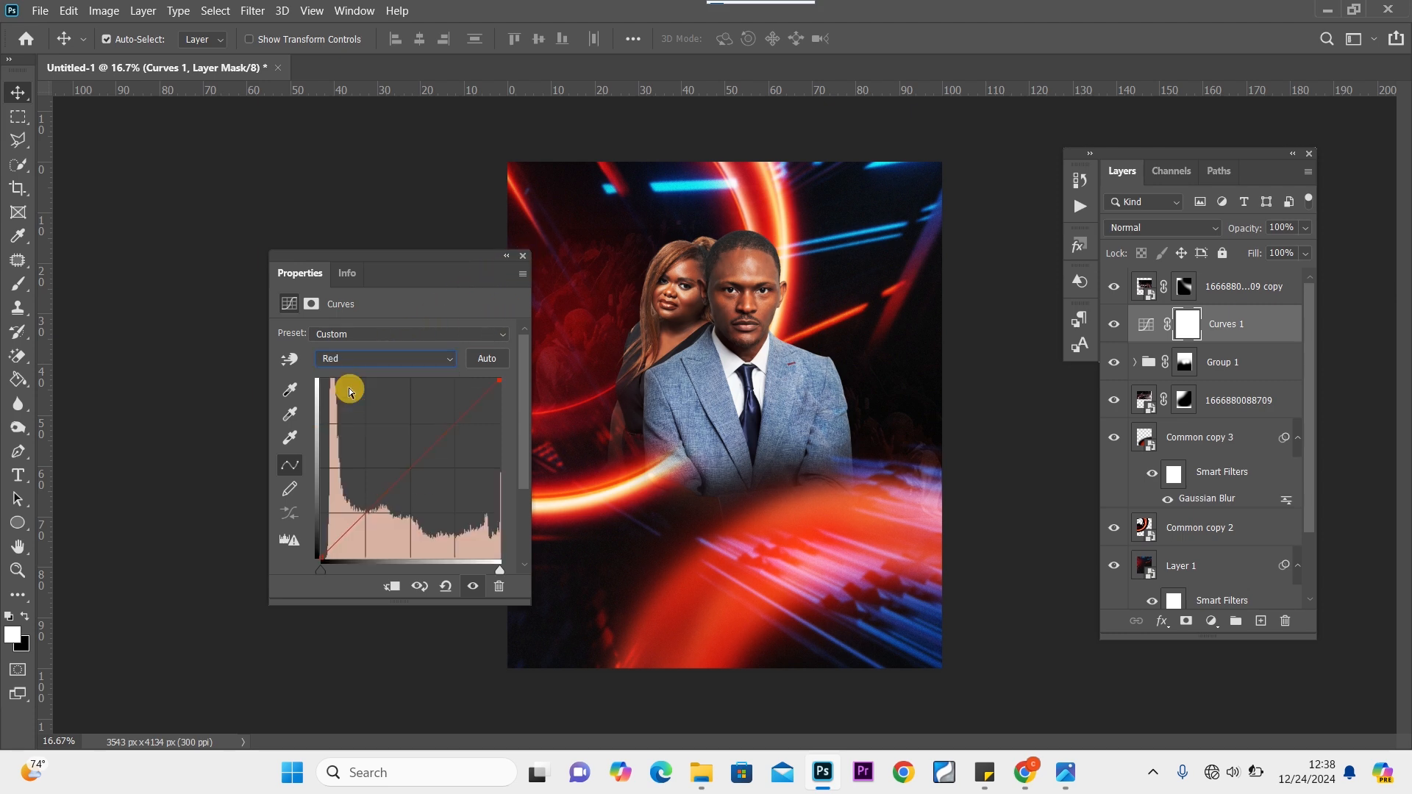
{"action": "left_click", "coordinate": [438, 436]}
{"action": "left_click", "coordinate": [393, 362]}
{"action": "left_click", "coordinate": [345, 420]}
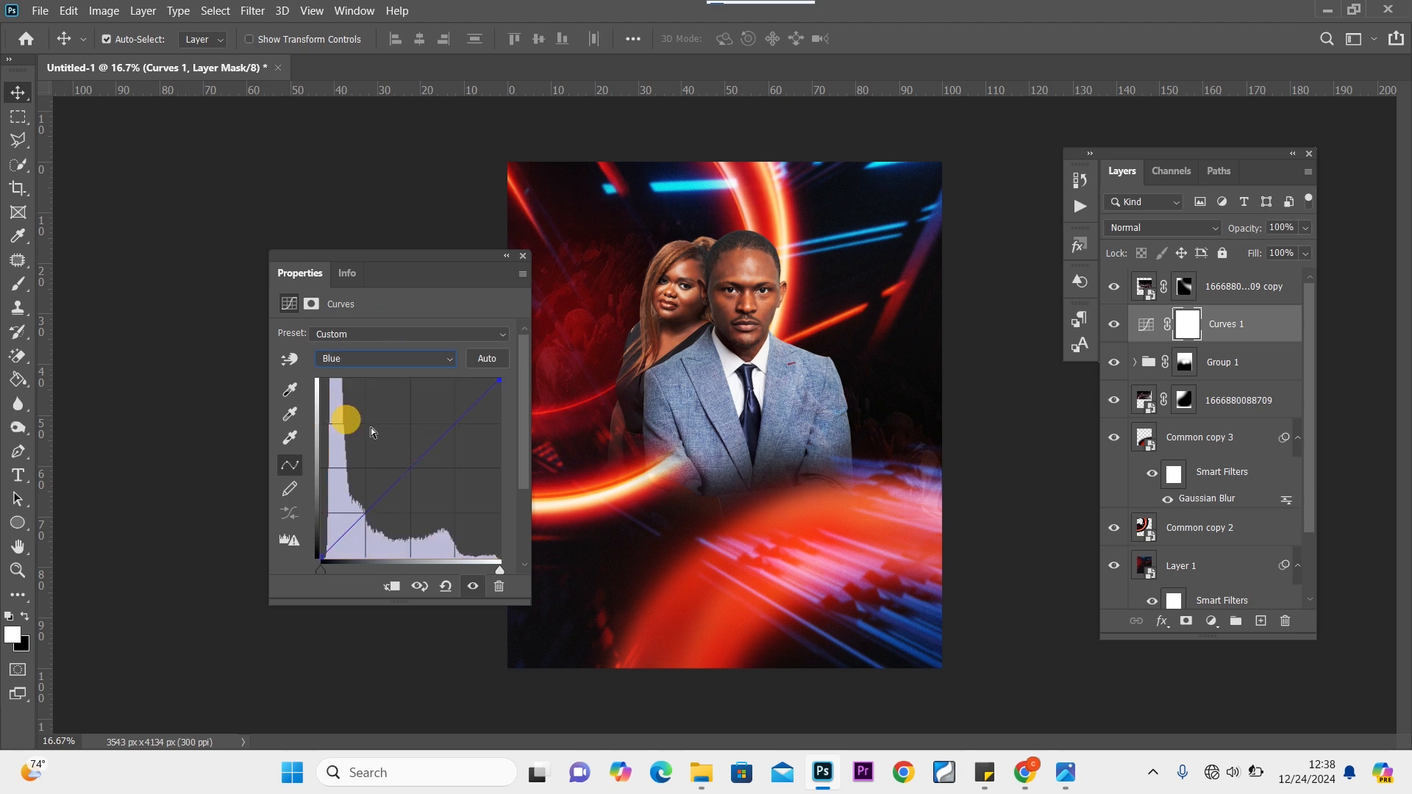
{"action": "left_click", "coordinate": [439, 447]}
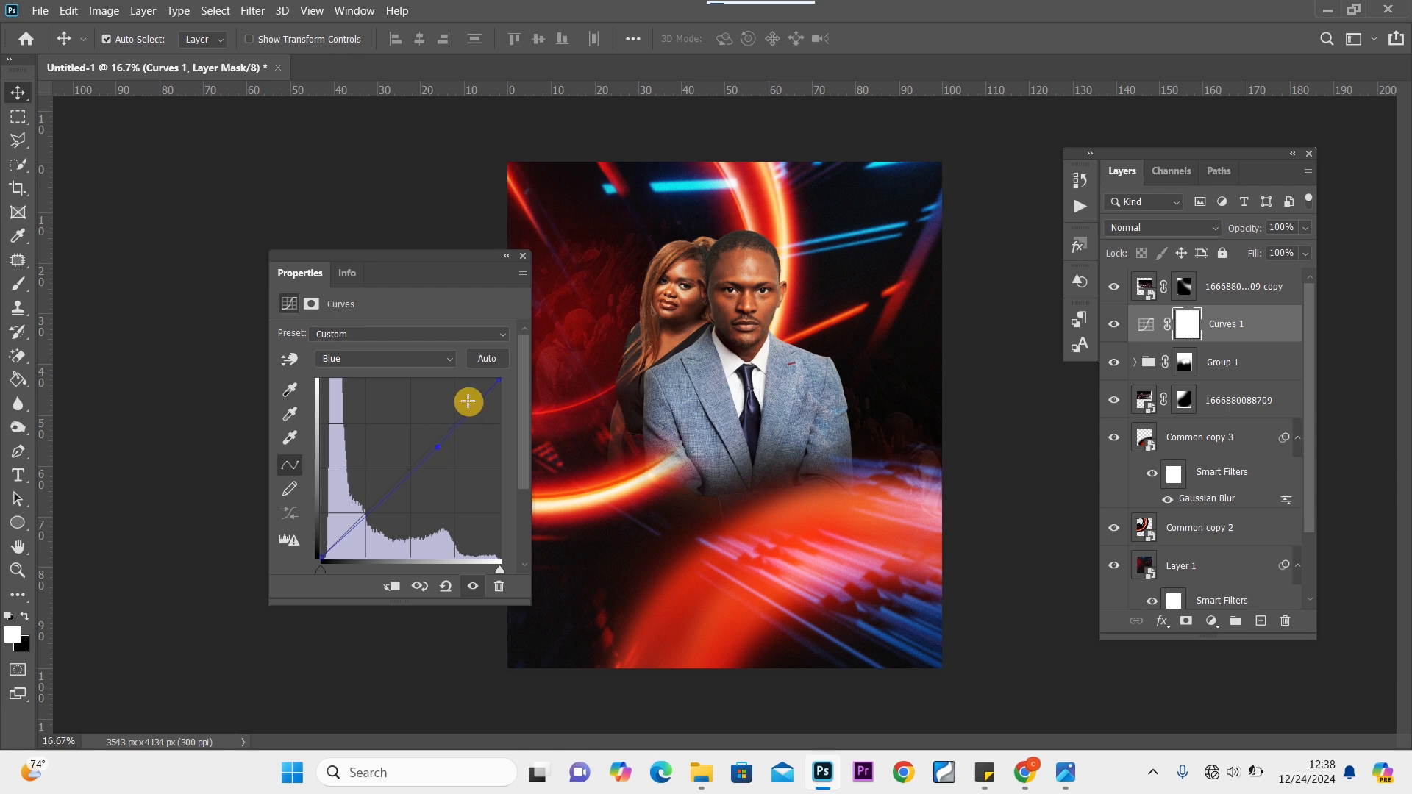
{"action": "left_click", "coordinate": [523, 256]}
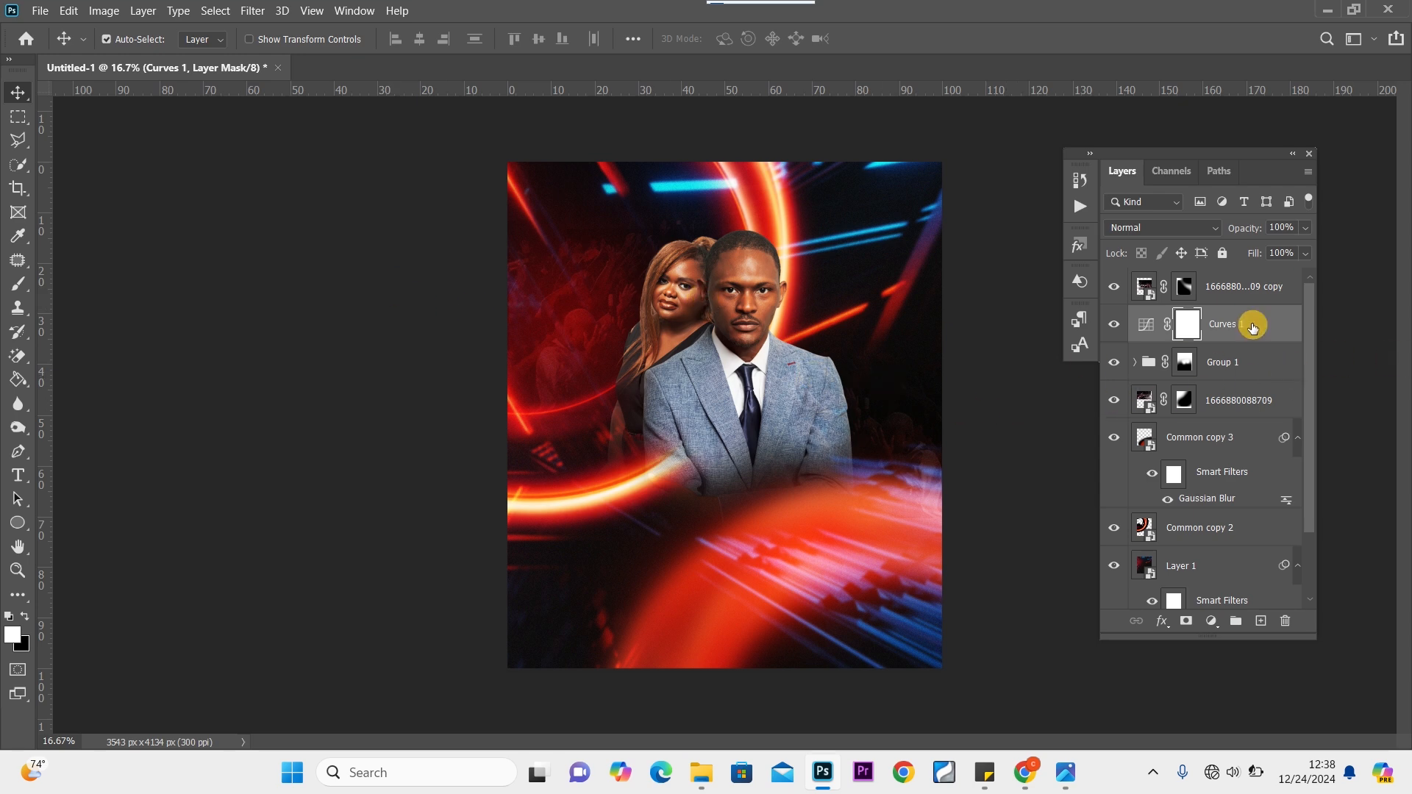
Add a second Curves adjustment above Curves 1 and clip both Curves layers to the portrait group
{"action": "left_click", "coordinate": [1212, 622]}
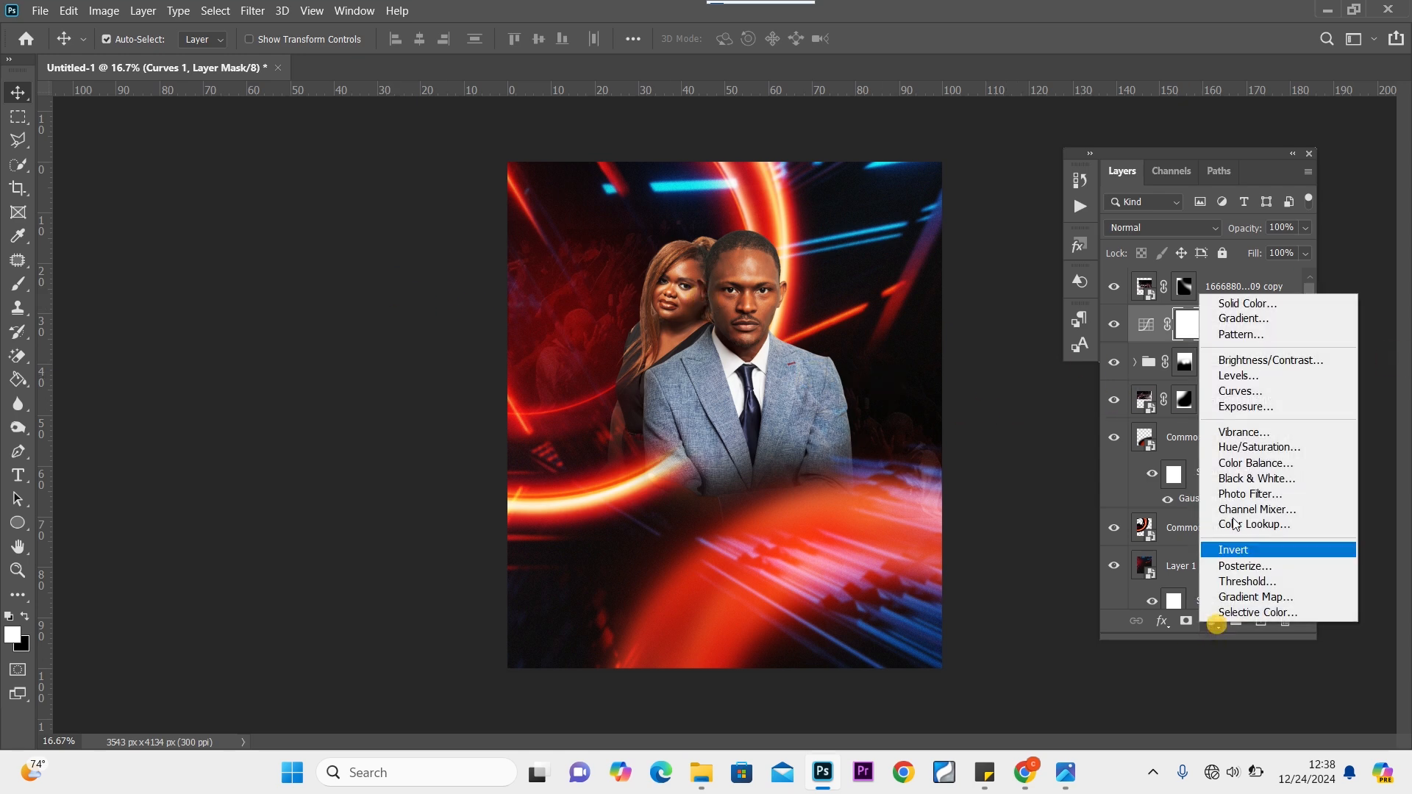
{"action": "left_click", "coordinate": [1250, 390]}
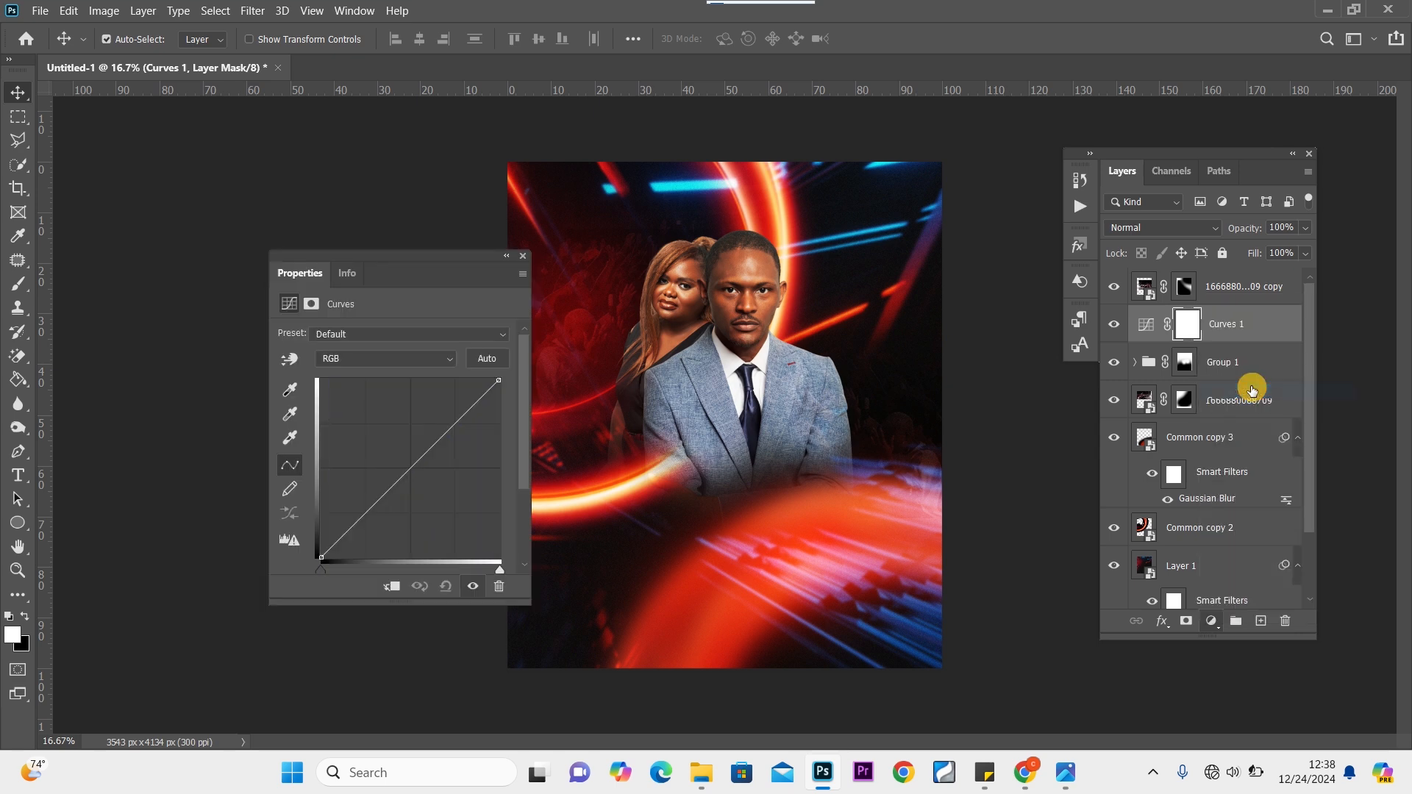
{"action": "left_click", "coordinate": [394, 588]}
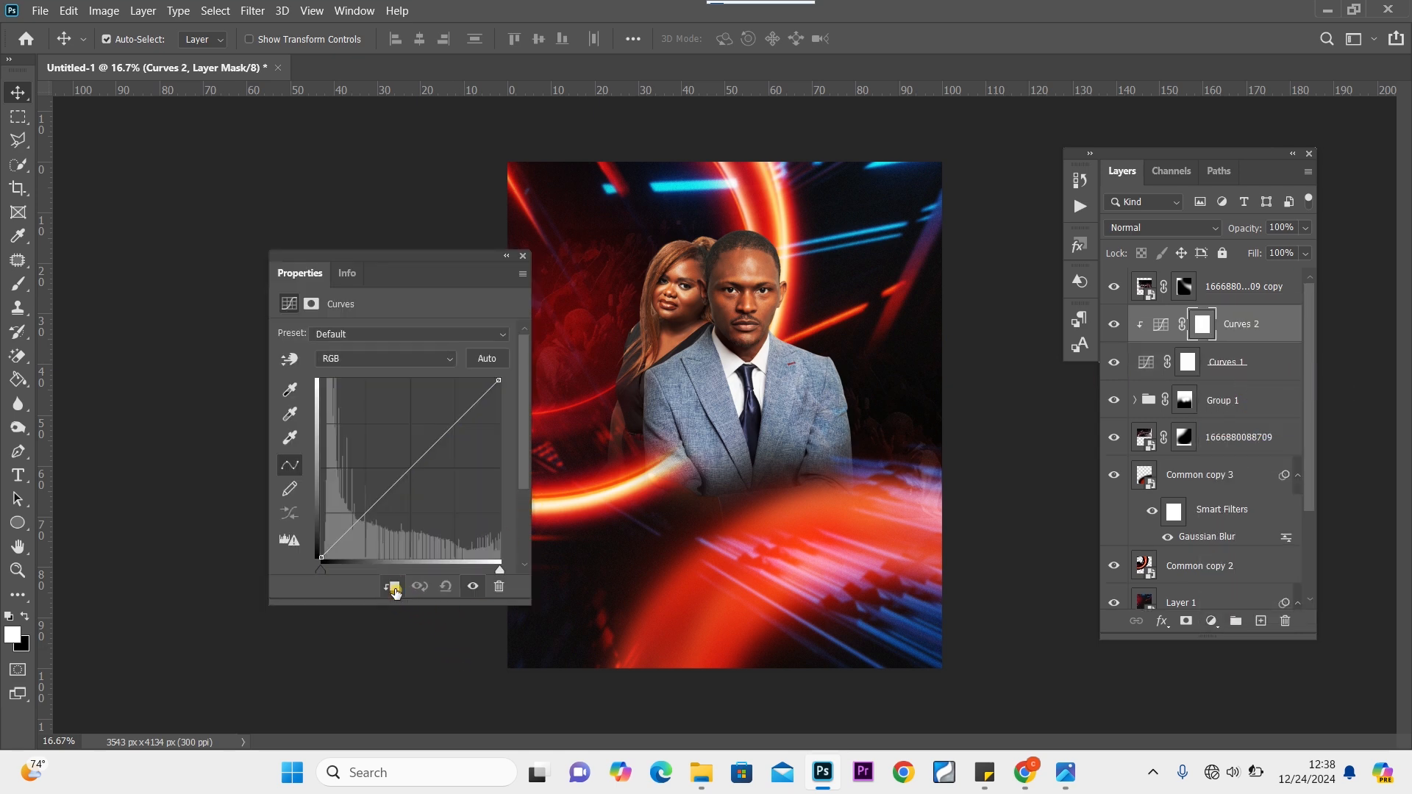
{"action": "left_click", "coordinate": [1270, 365]}
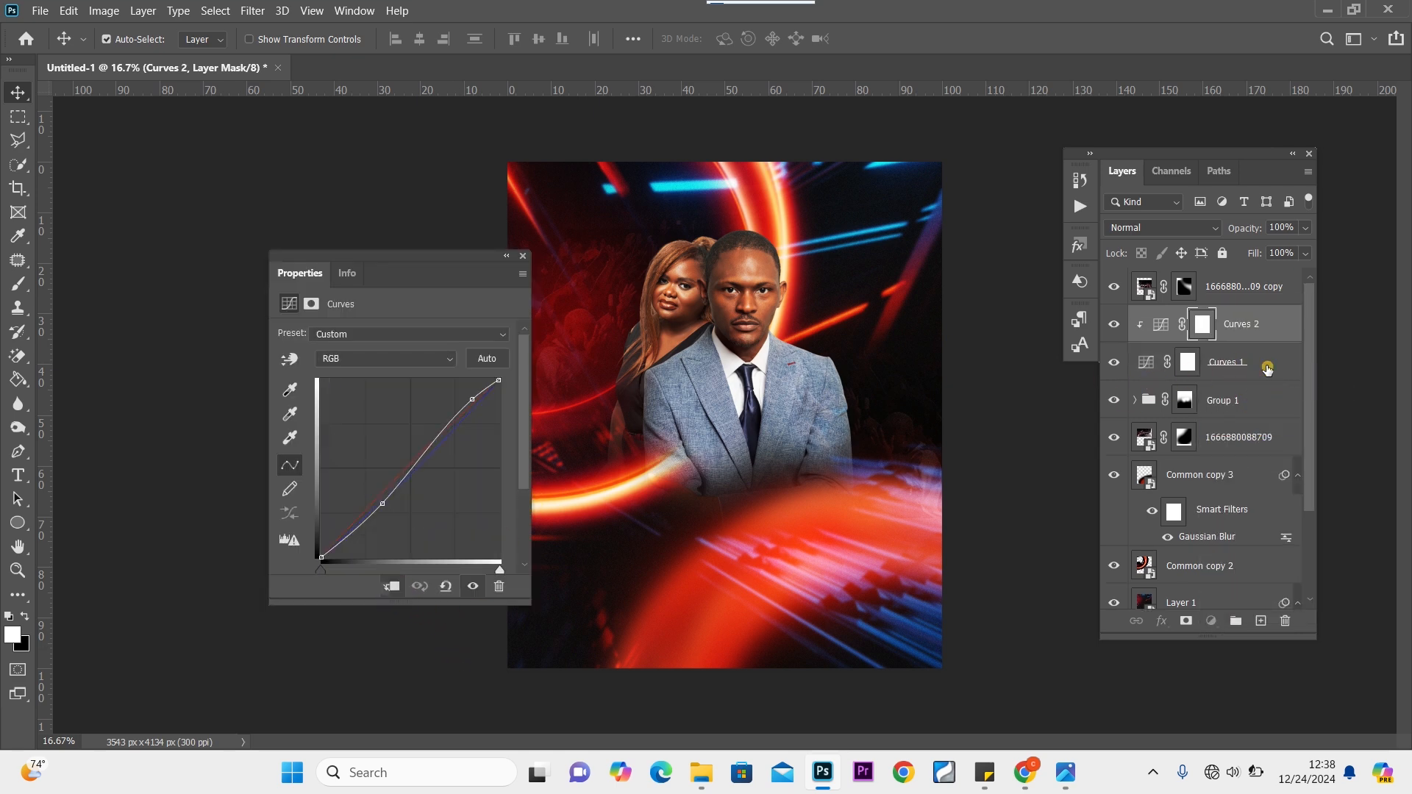
{"action": "left_click", "coordinate": [389, 586]}
{"action": "left_click", "coordinate": [523, 256]}
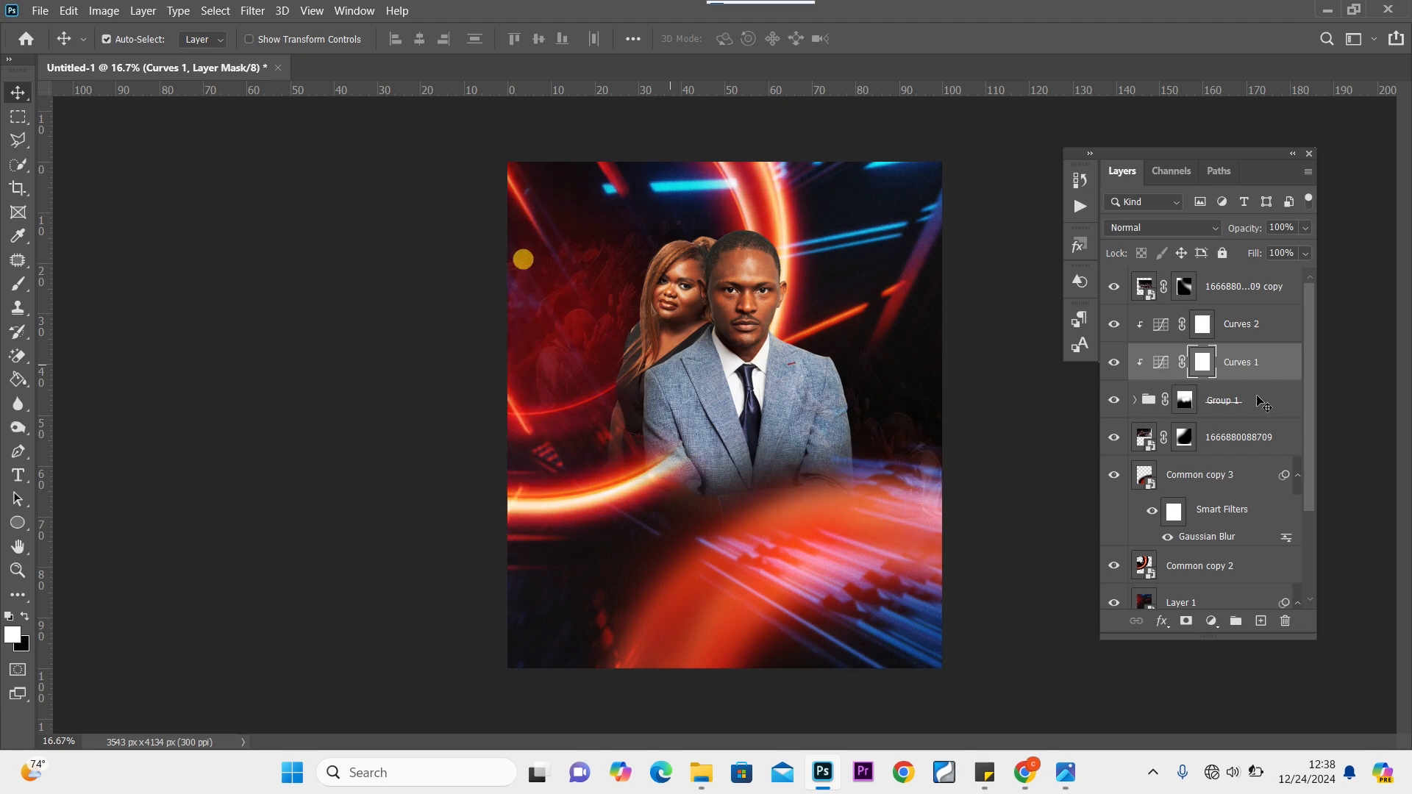
Brighten the midtones in the Curves 2 adjustment by slightly raising the middle of its RGB curve
{"action": "left_click", "coordinate": [1203, 326]}
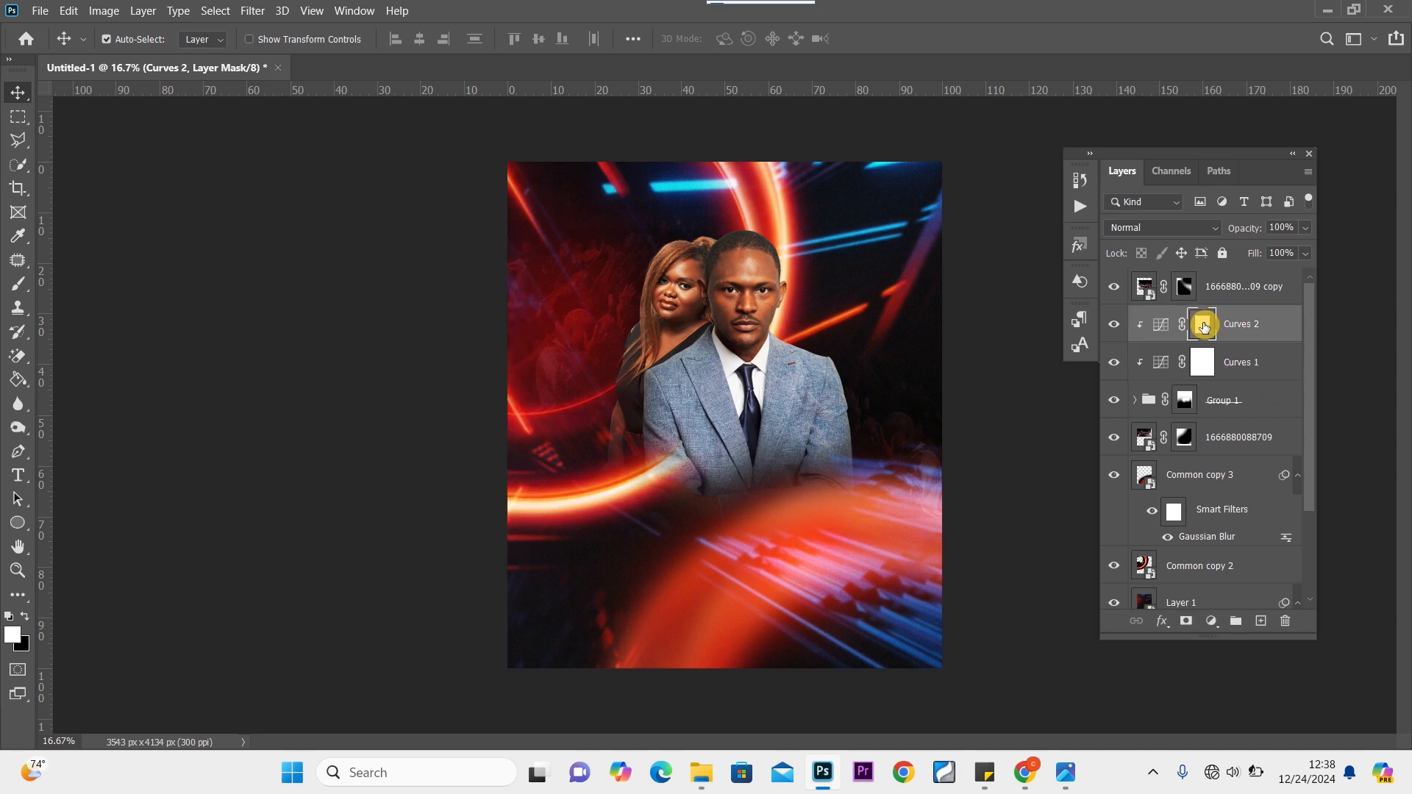
{"action": "double_click", "coordinate": [1163, 327]}
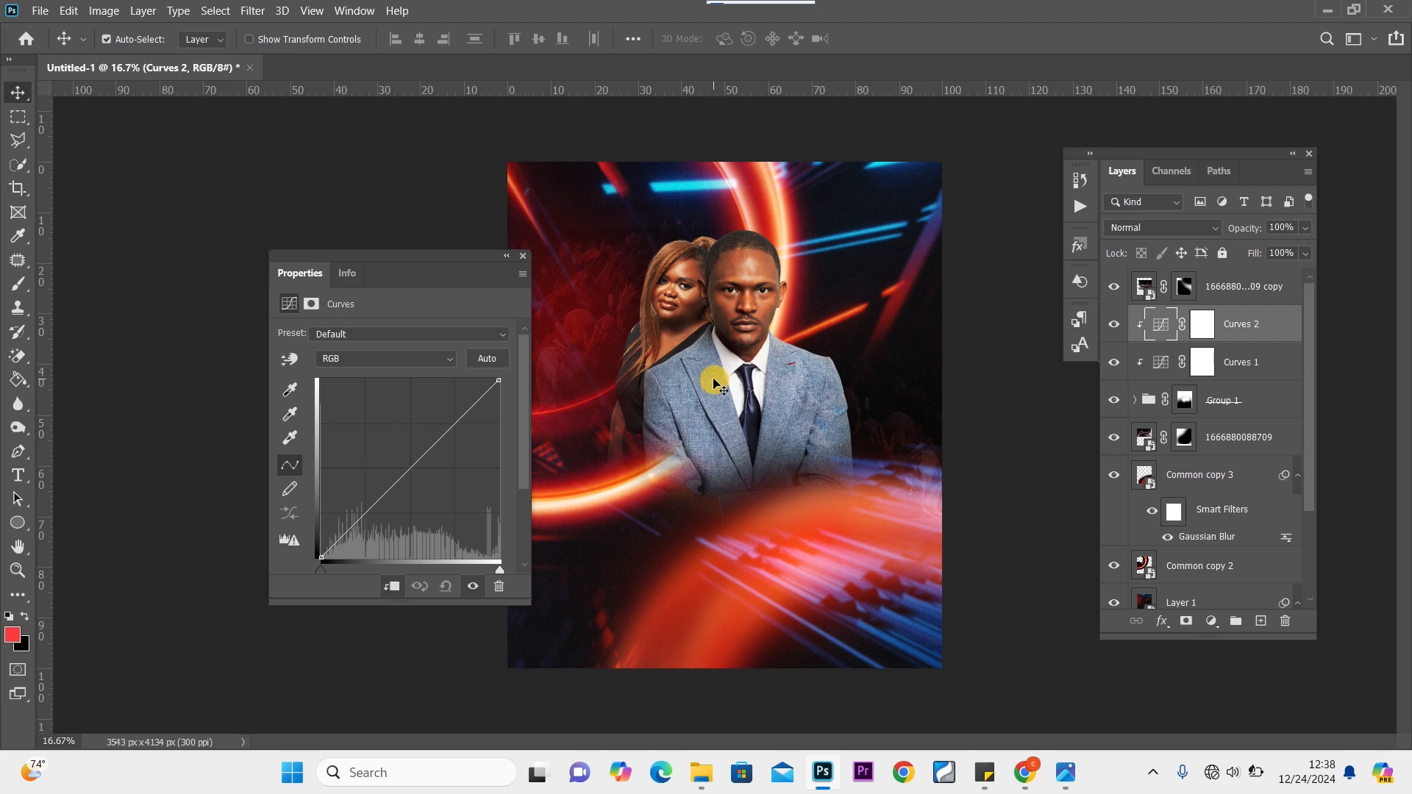
{"action": "left_click", "coordinate": [420, 458]}
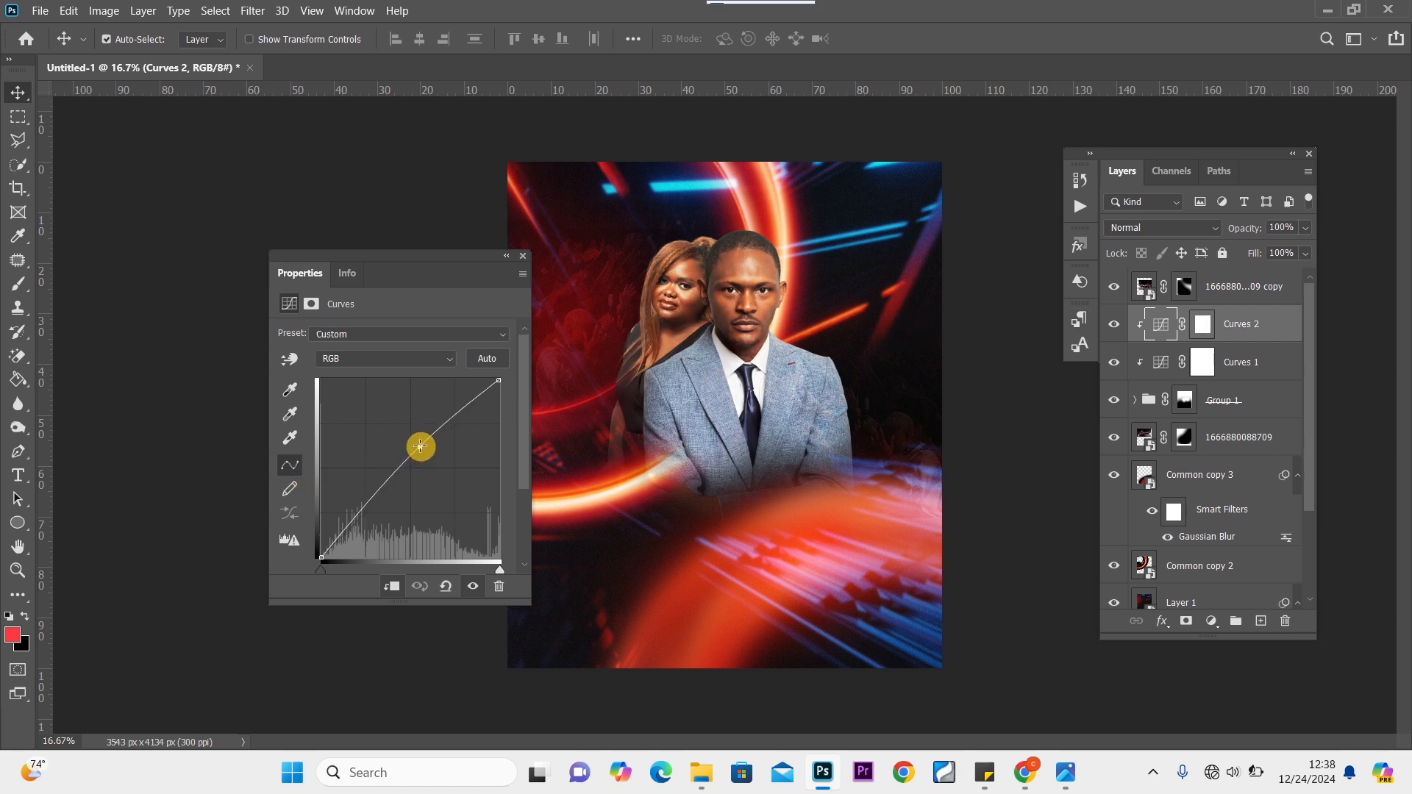
{"action": "left_click", "coordinate": [523, 254]}
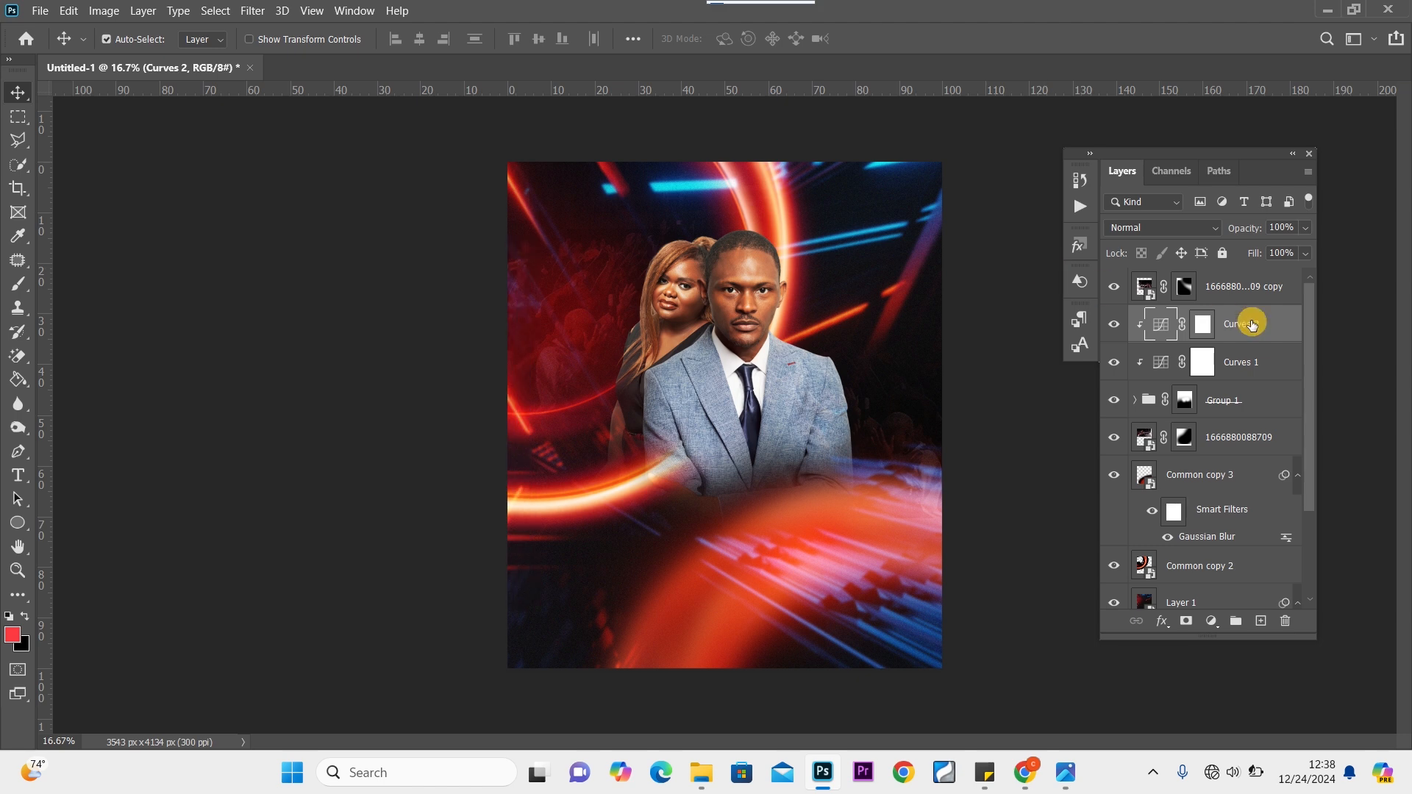
Blend Curves 2 into the portraits with split Blend If values of 0/156 and 58/255 for the underlying layer
{"action": "double_click", "coordinate": [1286, 324]}
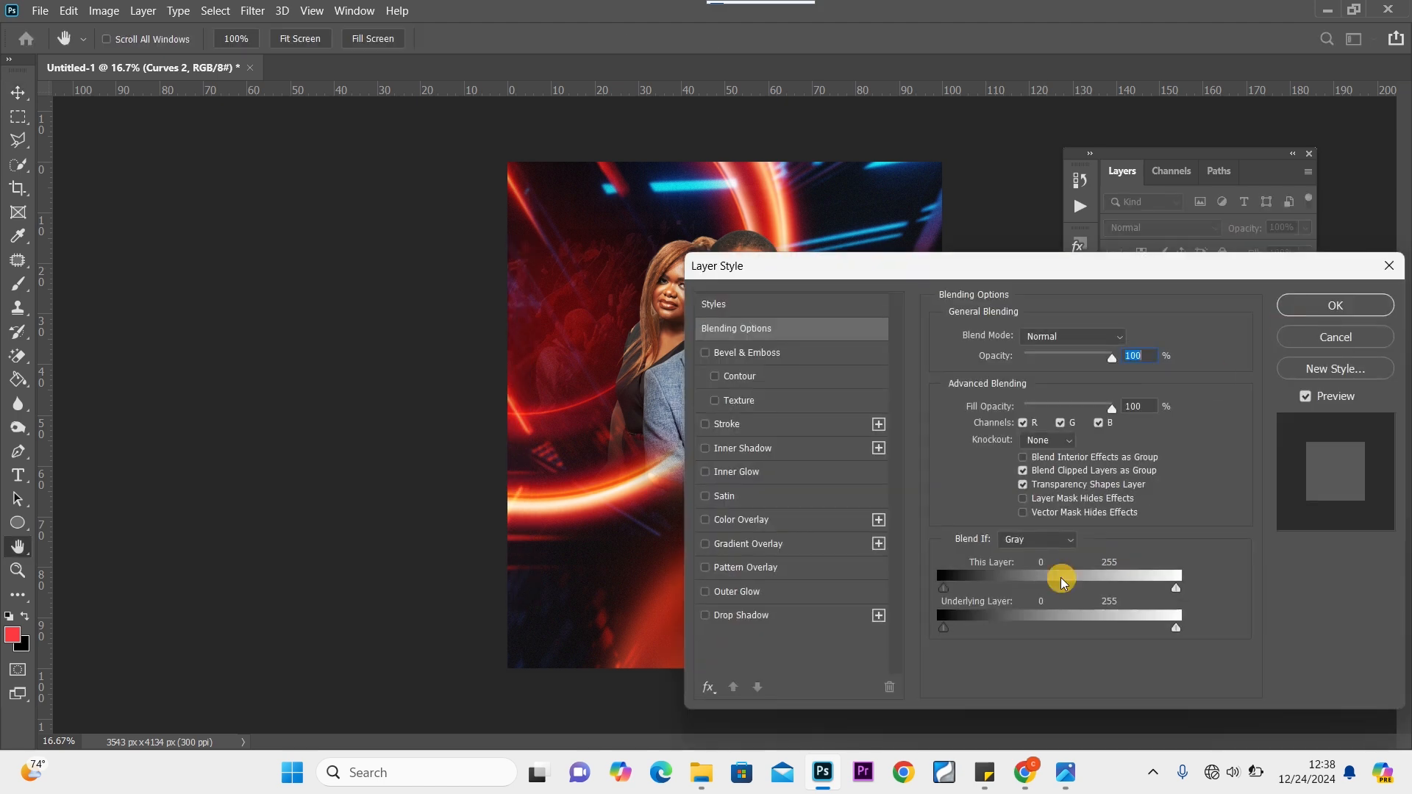
{"action": "left_click_drag", "start_coordinate": [986, 265], "coordinate": [1049, 237]}
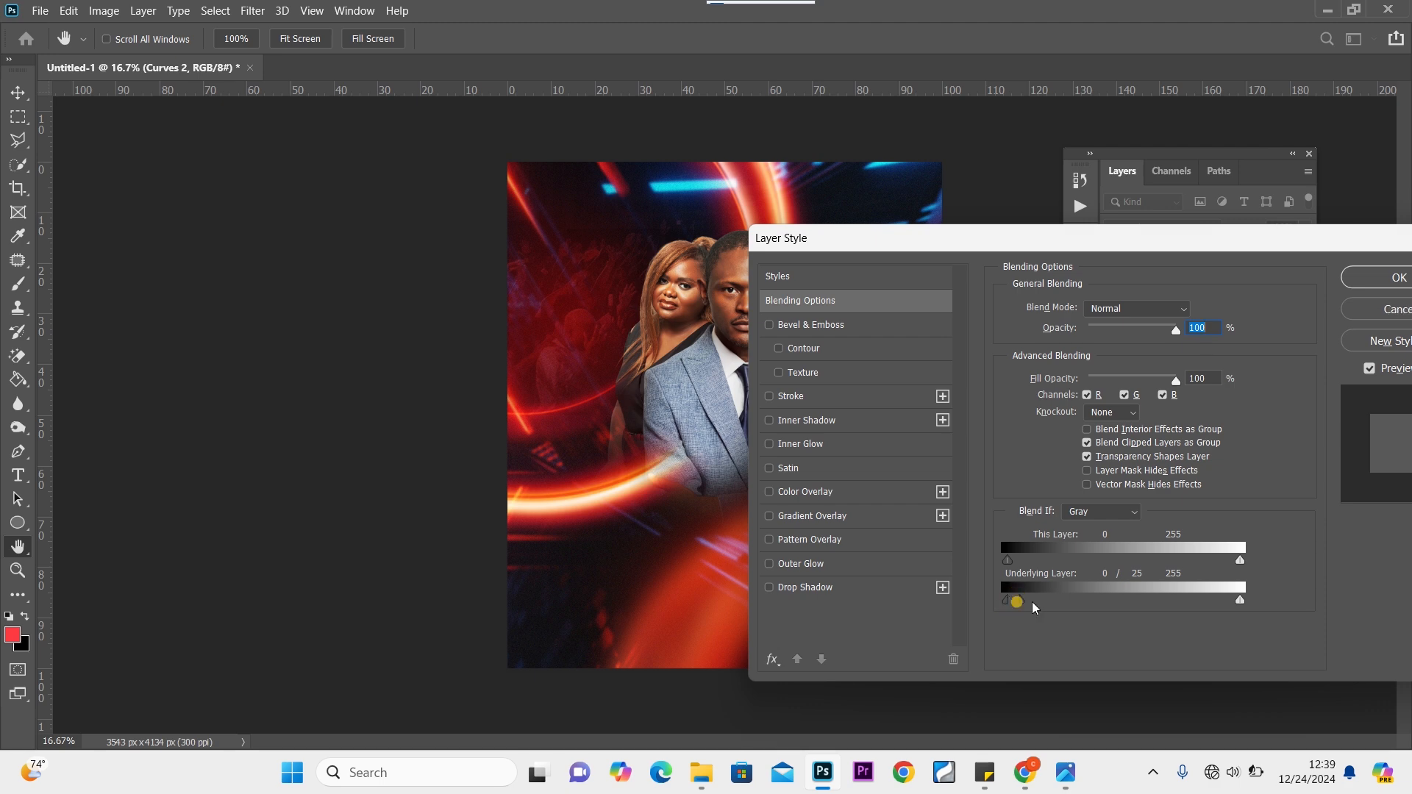
{"action": "left_click_drag", "start_coordinate": [1033, 607], "coordinate": [1110, 607]}
{"action": "left_click_drag", "start_coordinate": [939, 263], "coordinate": [1051, 261]}
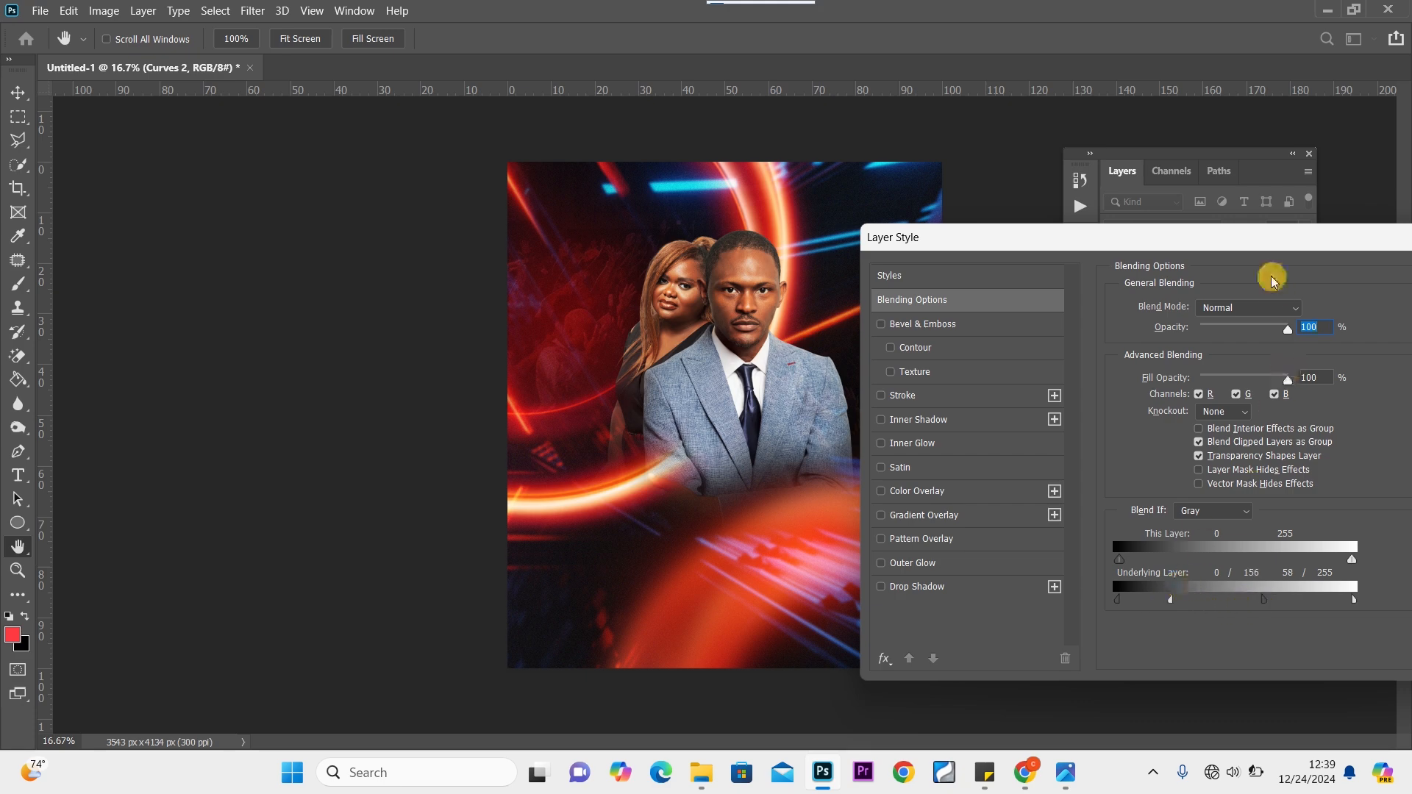
{"action": "left_click_drag", "start_coordinate": [1303, 245], "coordinate": [562, 271]}
{"action": "left_click", "coordinate": [758, 301]}
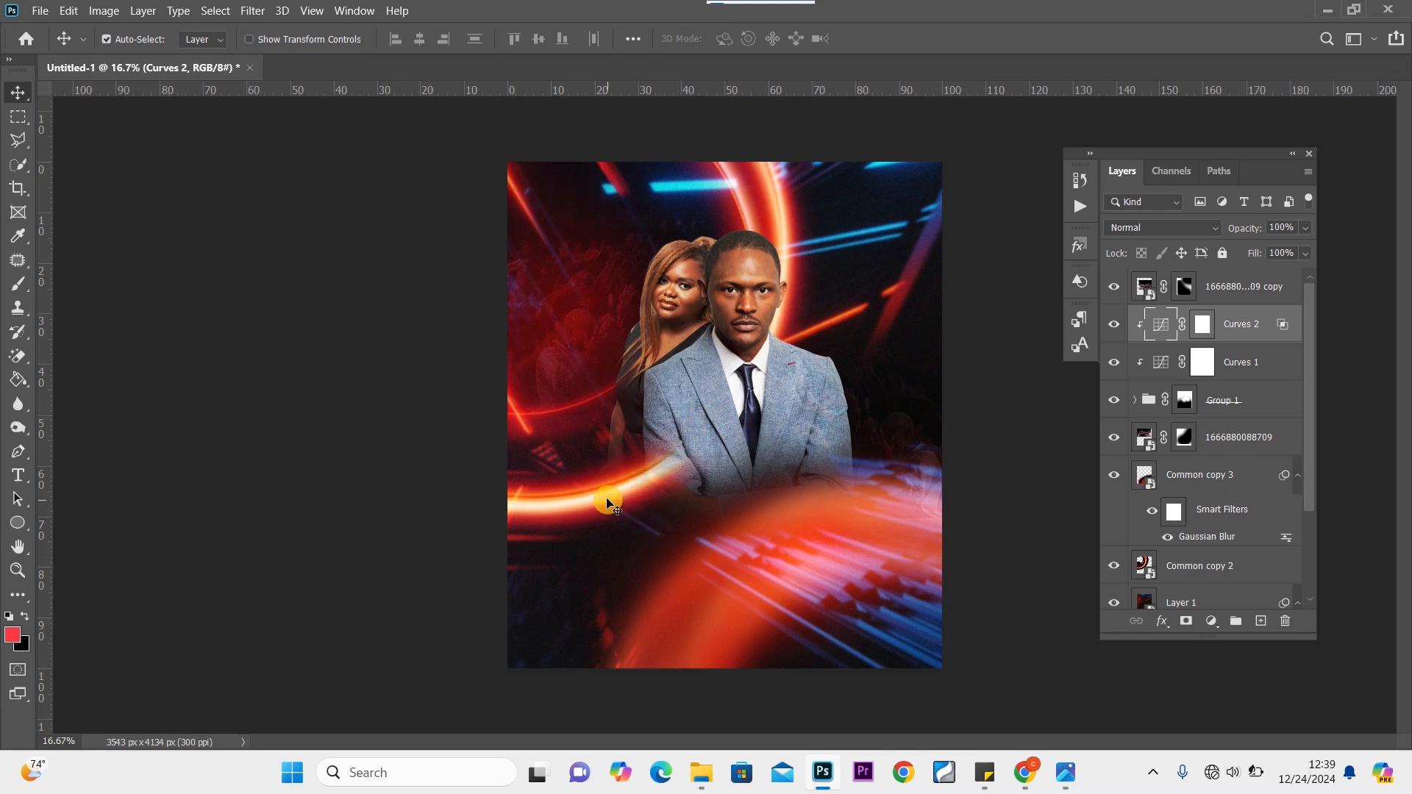
Restore the man's hand and sleeve at the lower edge by painting white on the group's mask with a soft 1100 px brush
{"action": "left_click", "coordinate": [607, 503]}
{"action": "left_click", "coordinate": [657, 482]}
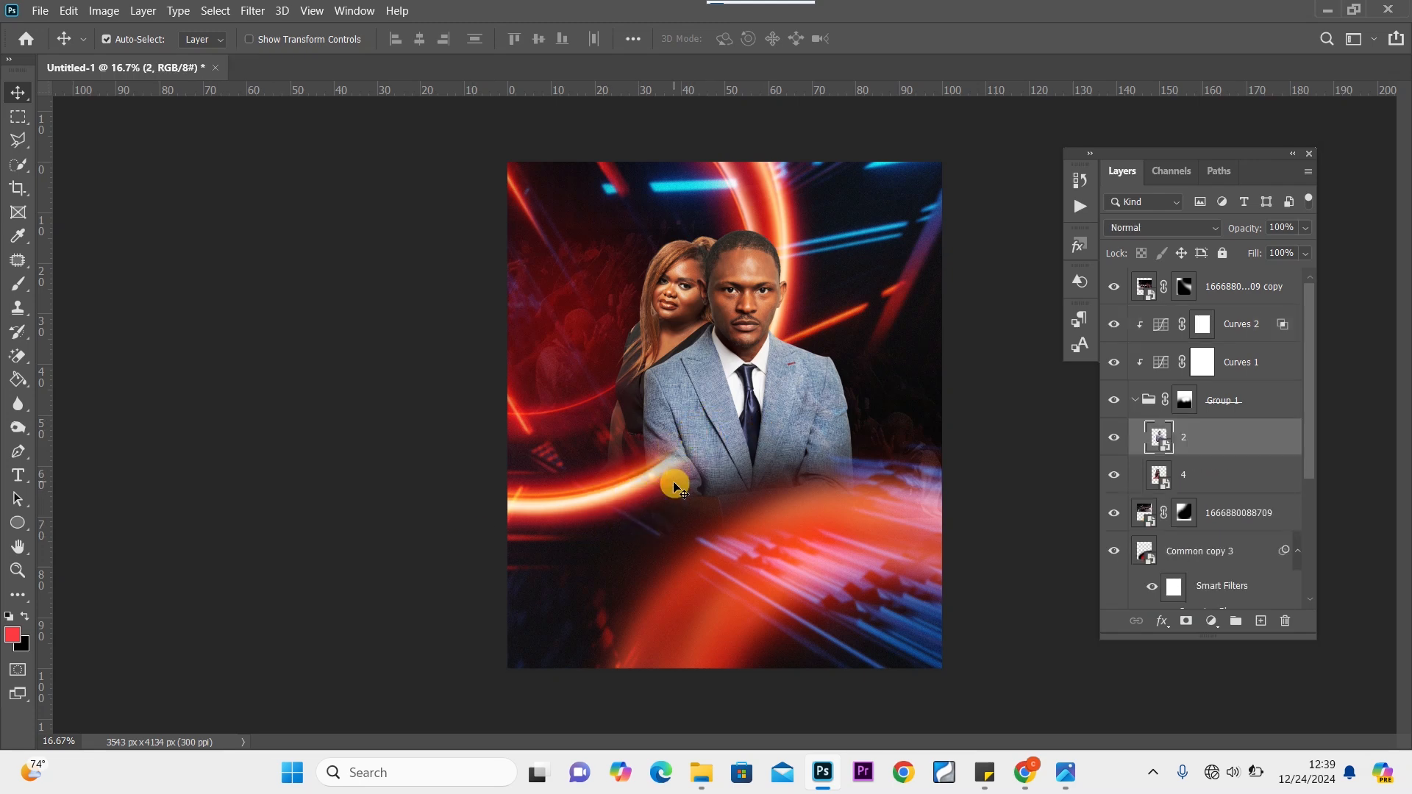
{"action": "left_click", "coordinate": [1191, 403]}
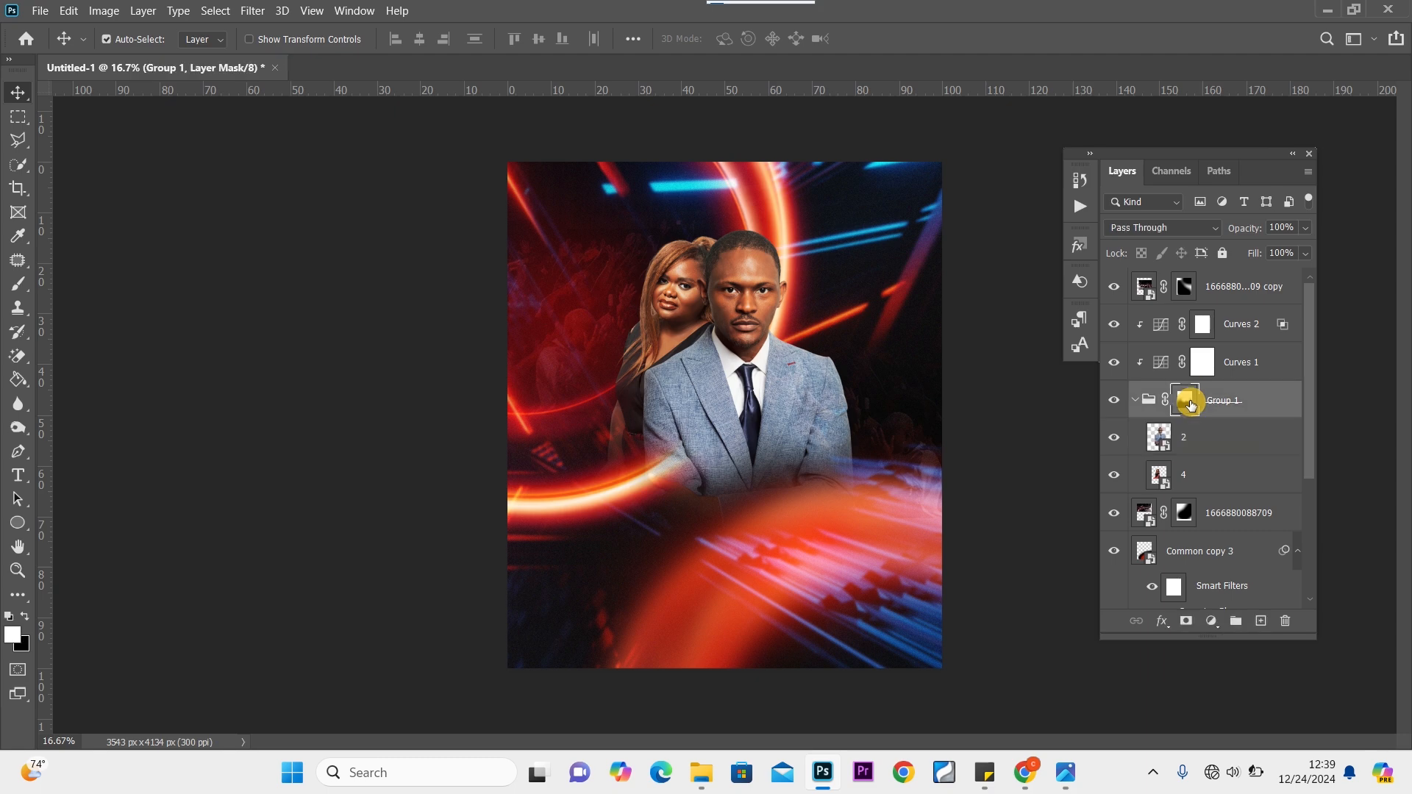
{"action": "left_click", "coordinate": [19, 285]}
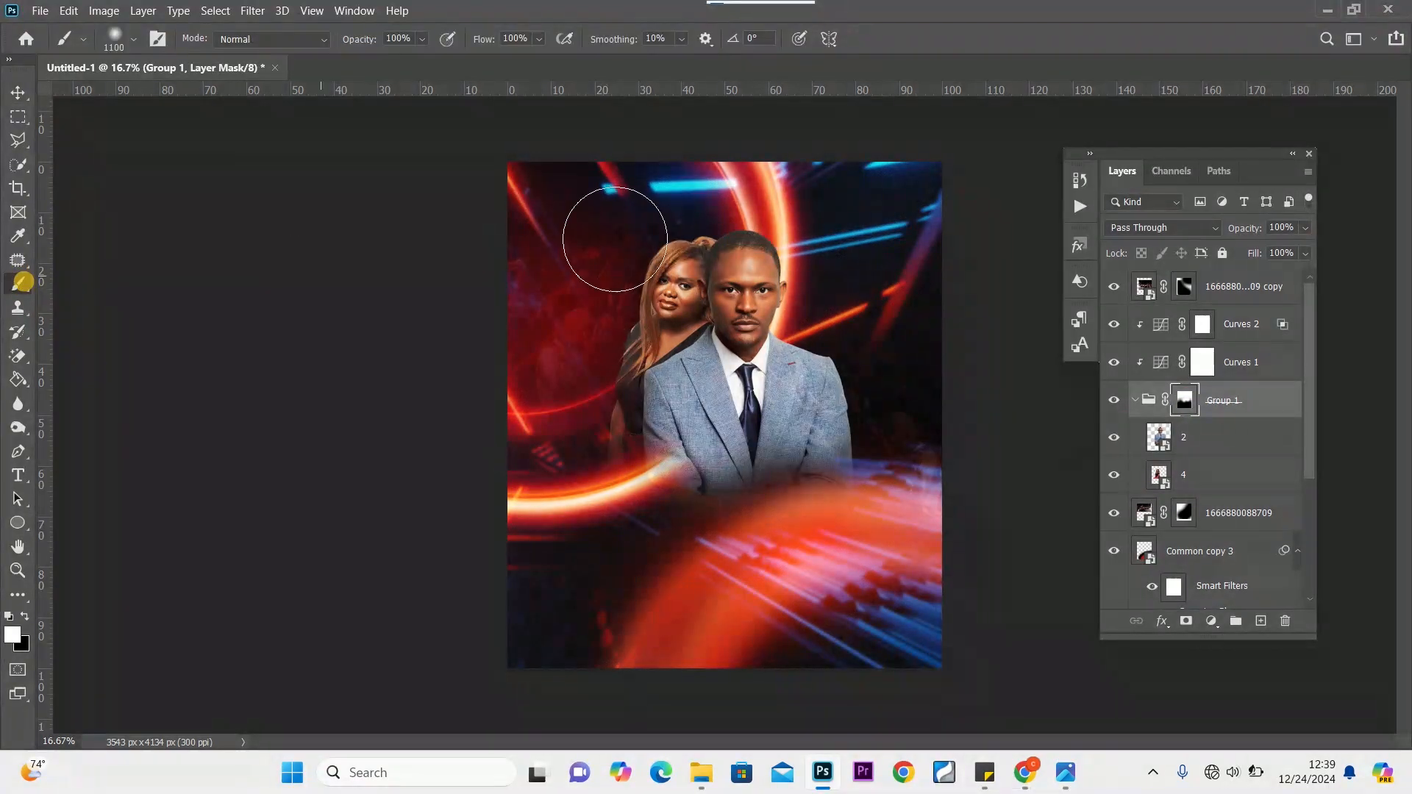
{"action": "left_click", "coordinate": [675, 457]}
{"action": "mouse_move", "coordinate": [674, 458]}
{"action": "left_mouse_down"}
{"action": "mouse_move", "coordinate": [642, 459]}
{"action": "mouse_move", "coordinate": [671, 430]}
{"action": "mouse_move", "coordinate": [723, 420]}
{"action": "mouse_move", "coordinate": [624, 441]}
{"action": "mouse_move", "coordinate": [445, 421]}
{"action": "mouse_move", "coordinate": [687, 435]}
{"action": "mouse_move", "coordinate": [687, 484]}
{"action": "mouse_move", "coordinate": [303, 387]}
{"action": "left_mouse_up"}
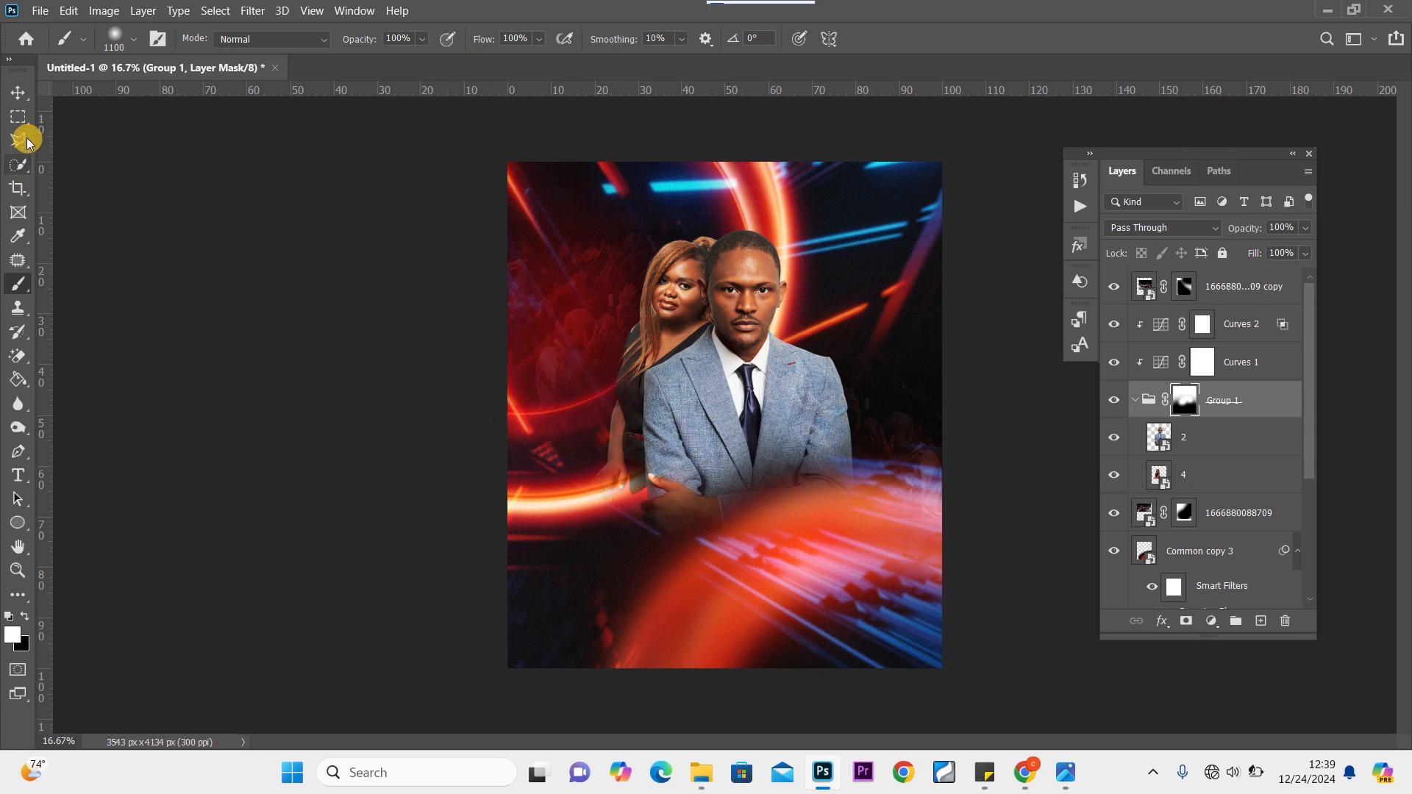
Place the Christ Nation logo from the cross over folder above all layers, scaled to 16.72% in the flyer's upper-left corner
{"action": "left_click", "coordinate": [19, 91]}
{"action": "left_click", "coordinate": [711, 410]}
{"action": "left_click", "coordinate": [729, 401]}
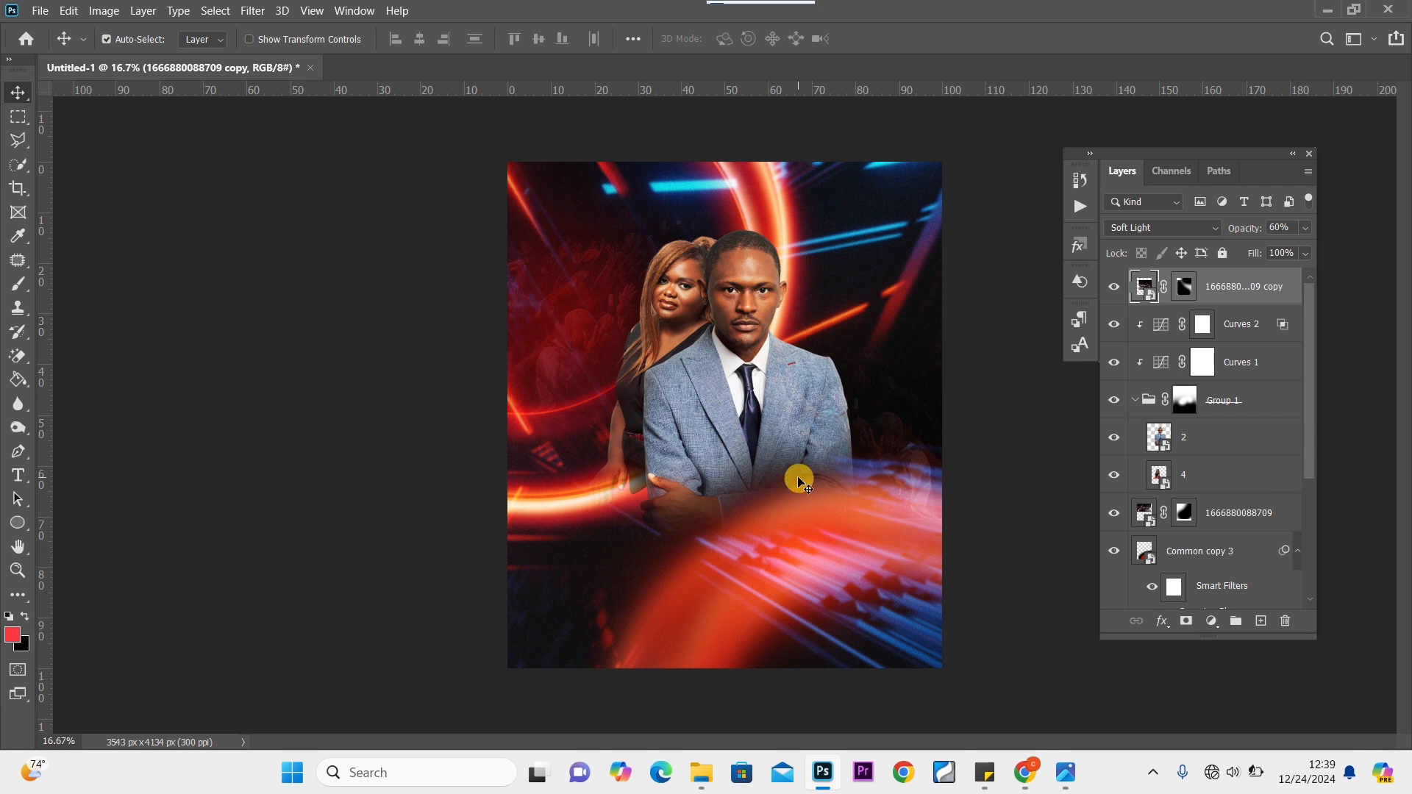
{"action": "left_click", "coordinate": [702, 790]}
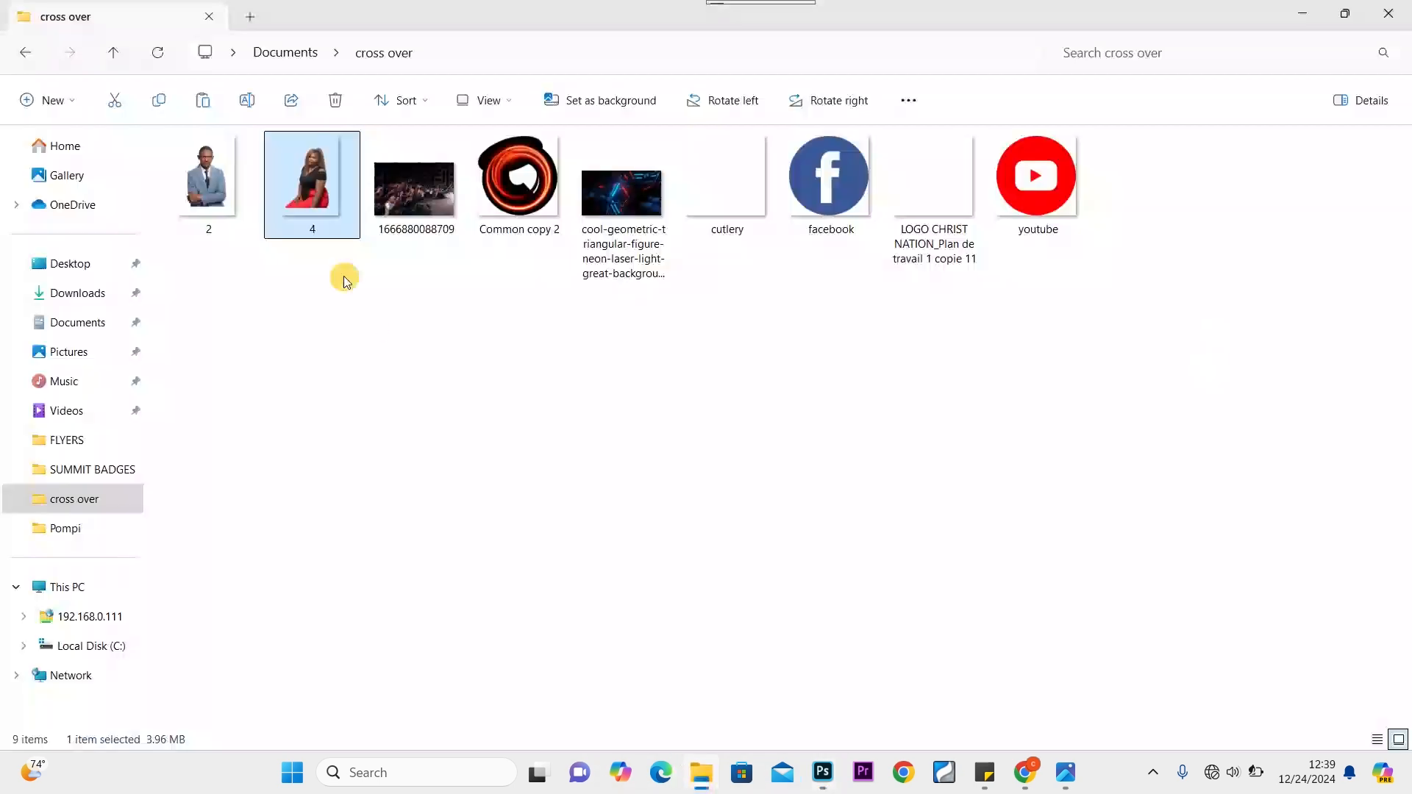
{"action": "left_click_drag", "start_coordinate": [929, 184], "coordinate": [607, 259]}
{"action": "left_click_drag", "start_coordinate": [875, 264], "coordinate": [592, 205]}
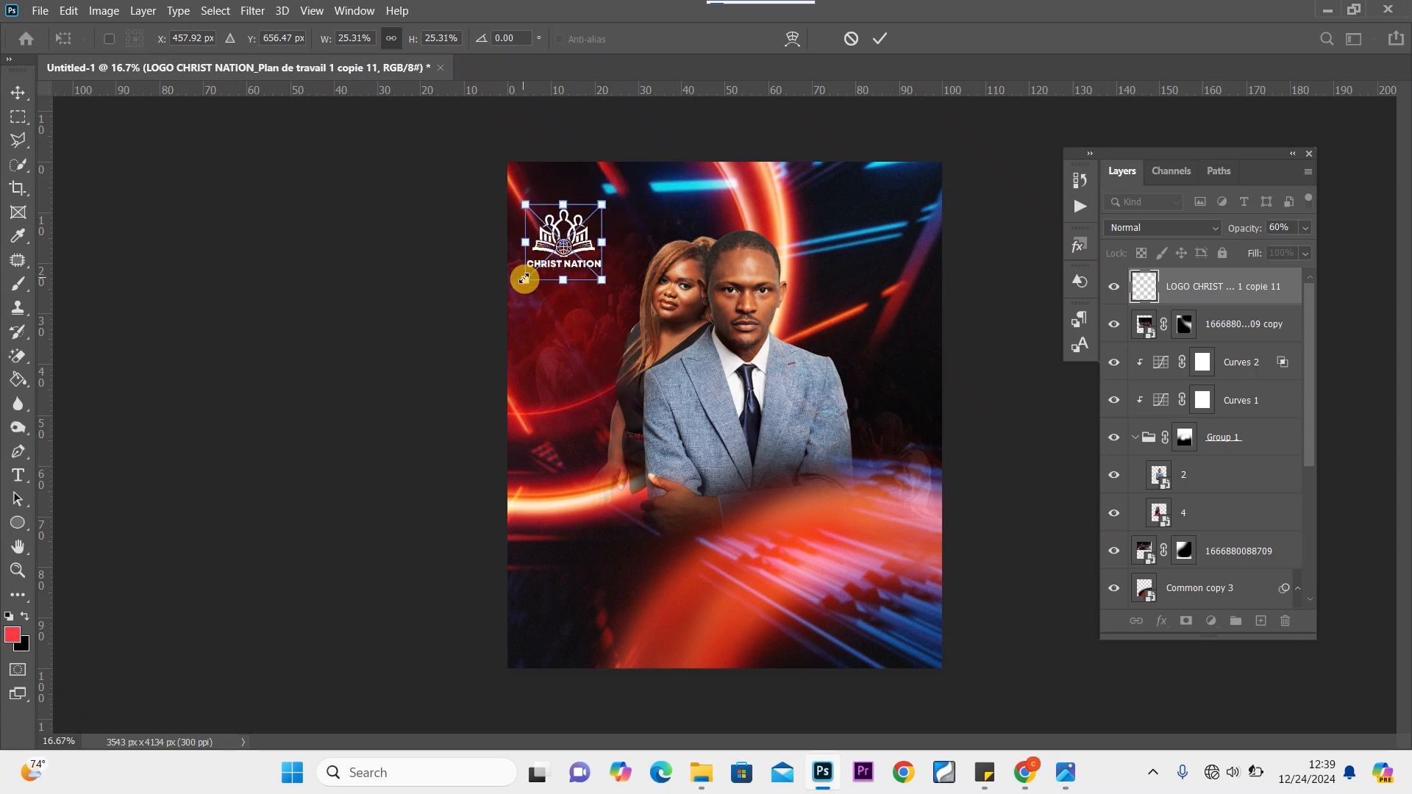
{"action": "left_click_drag", "start_coordinate": [524, 278], "coordinate": [597, 189]}
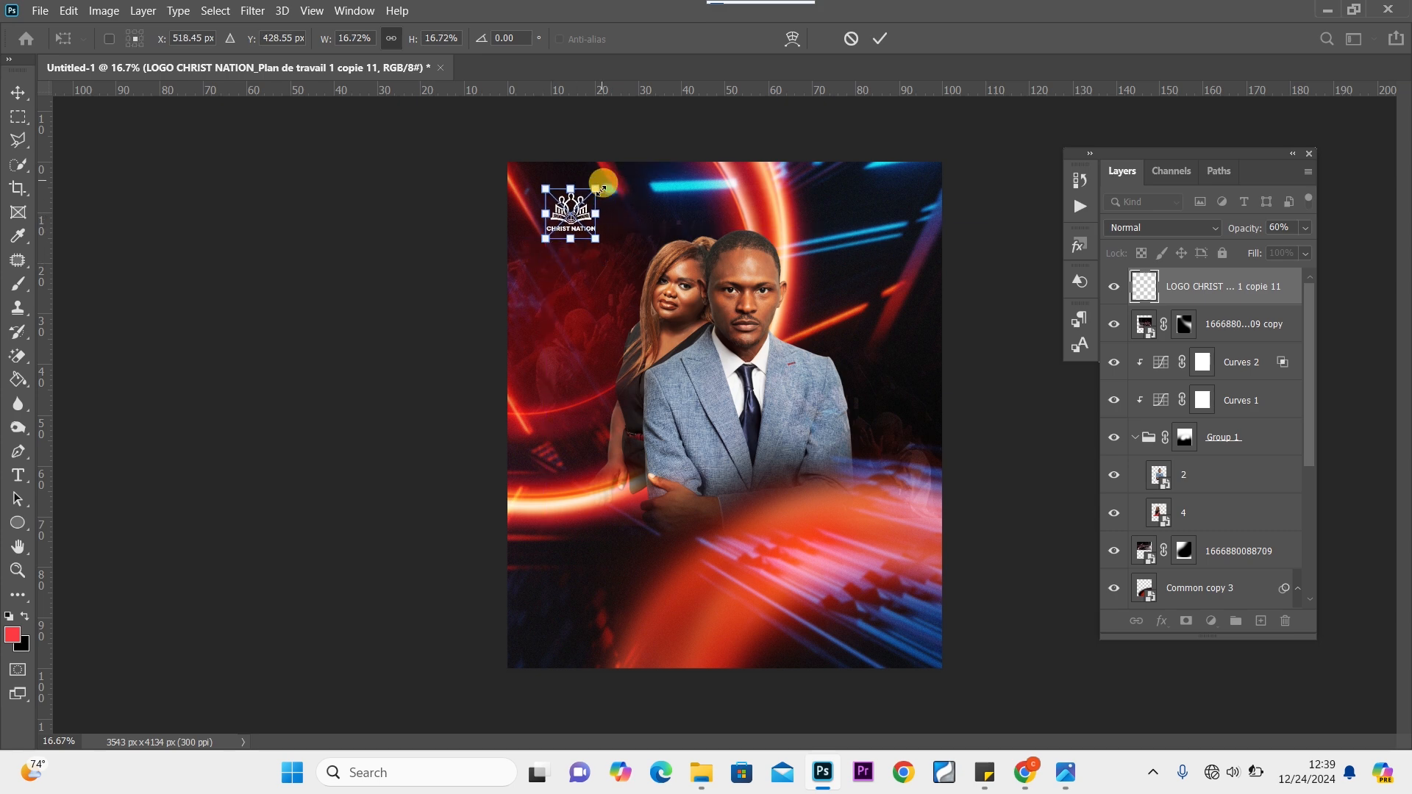
{"action": "left_click", "coordinate": [15, 92]}
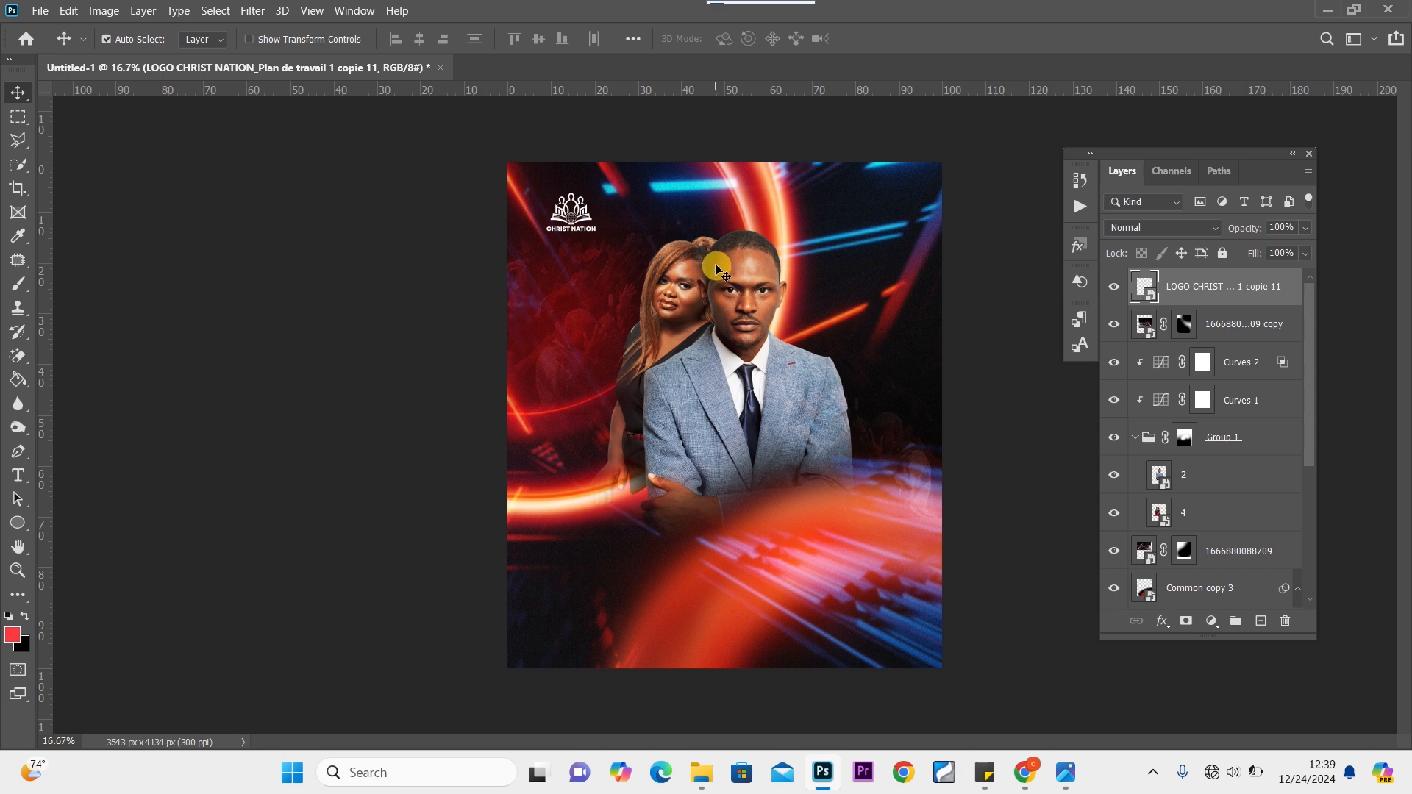
Add an empty layer directly above Layer 1, beneath the glowing ring layers
{"action": "left_click", "coordinate": [593, 336]}
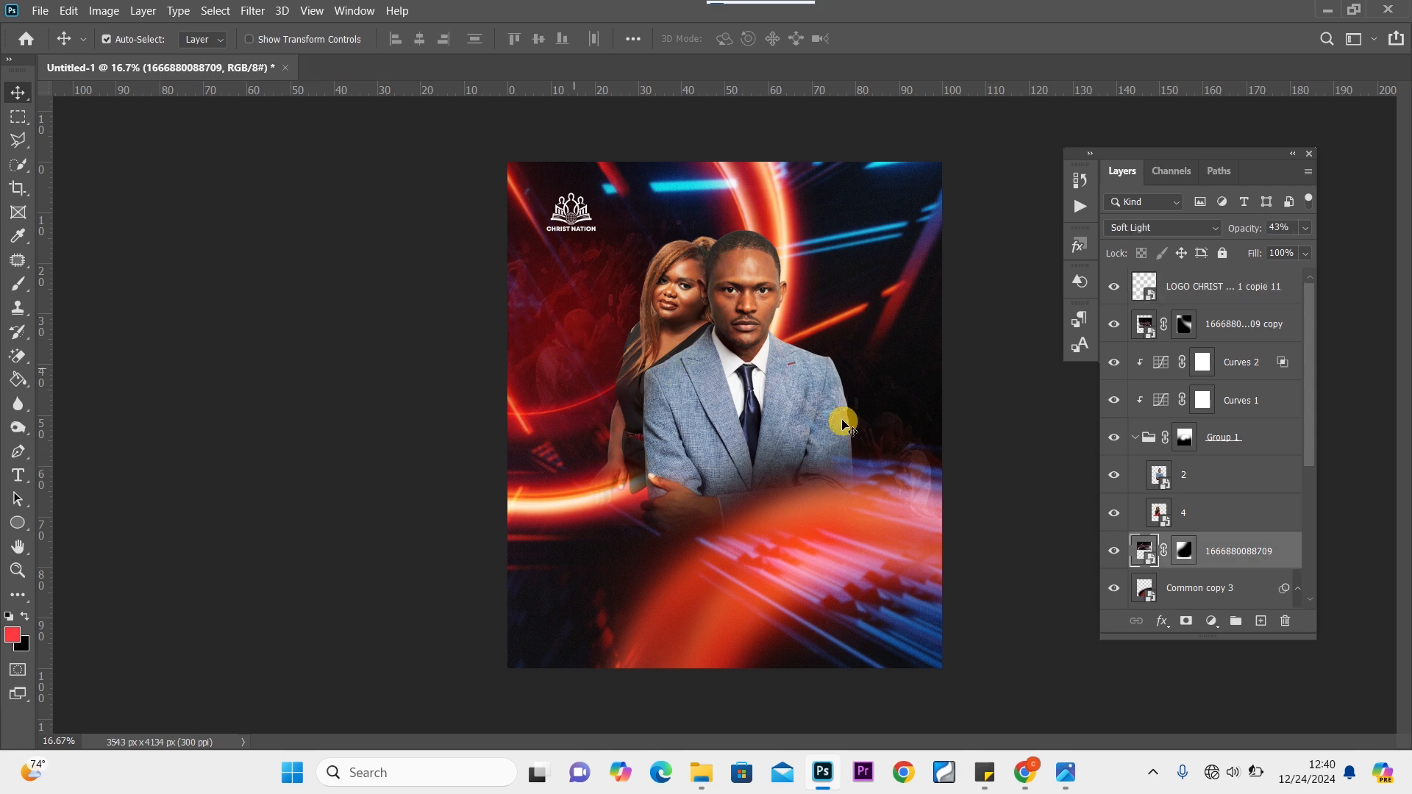
{"action": "left_click", "coordinate": [909, 384]}
{"action": "left_click_drag", "start_coordinate": [1309, 421], "coordinate": [1317, 573]}
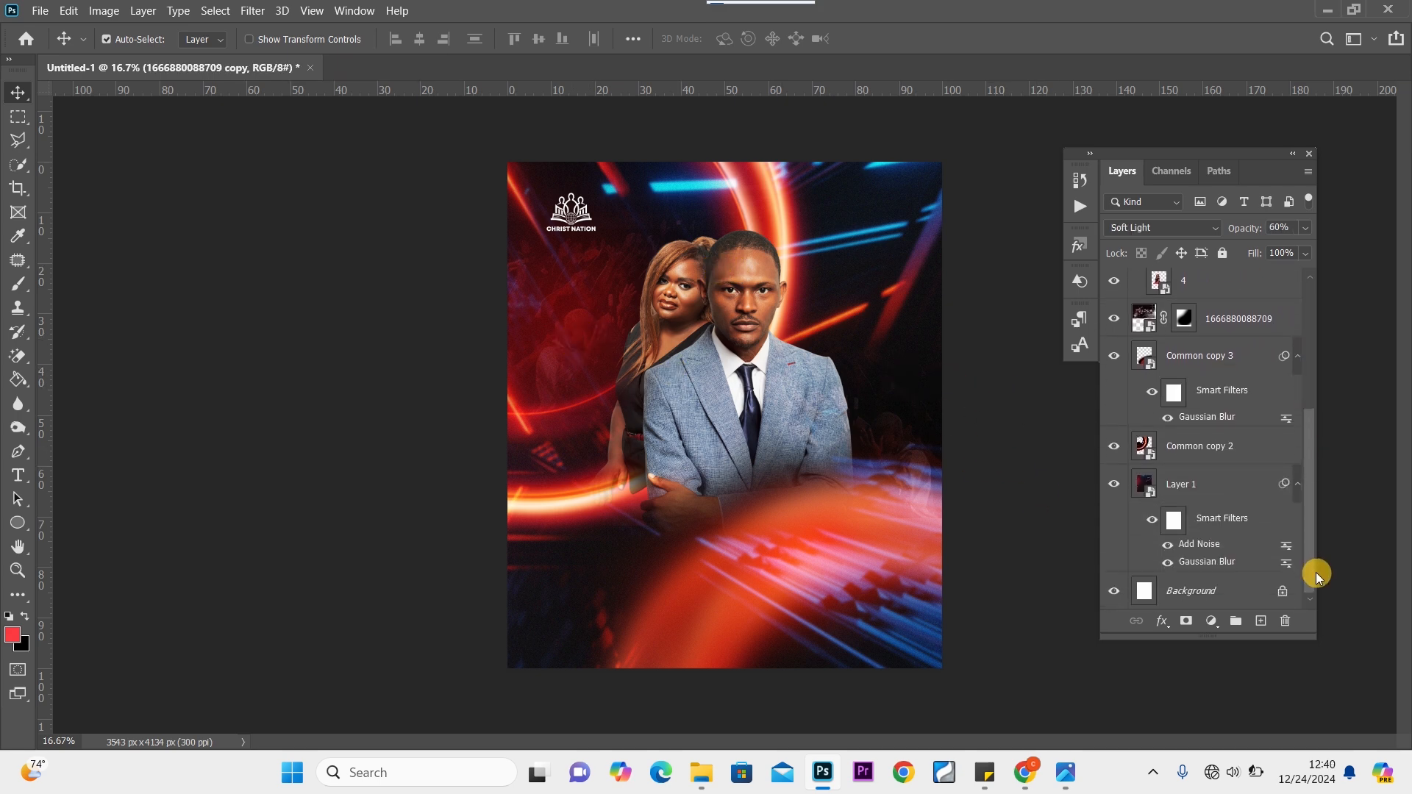
{"action": "left_click", "coordinate": [1241, 492]}
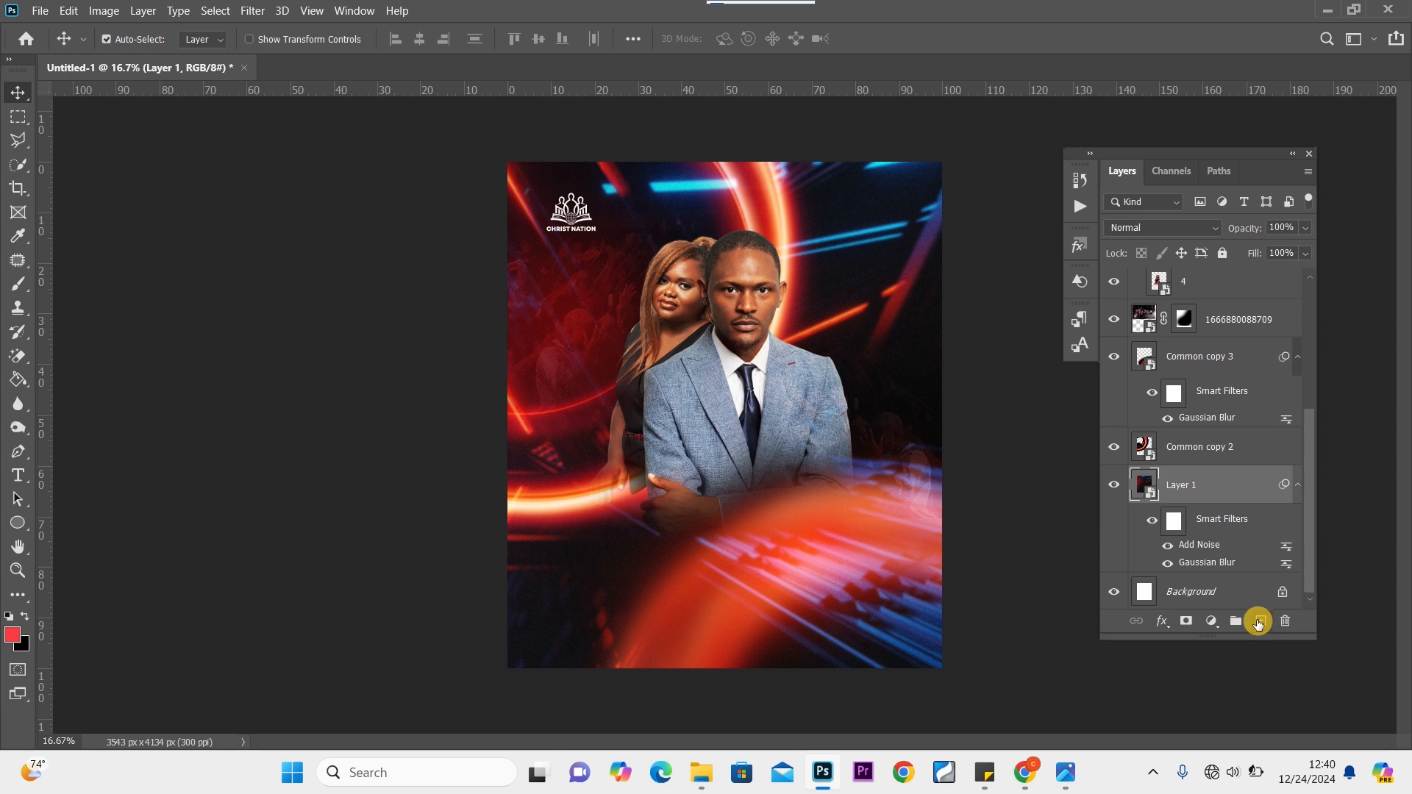
{"action": "left_click", "coordinate": [1259, 623]}
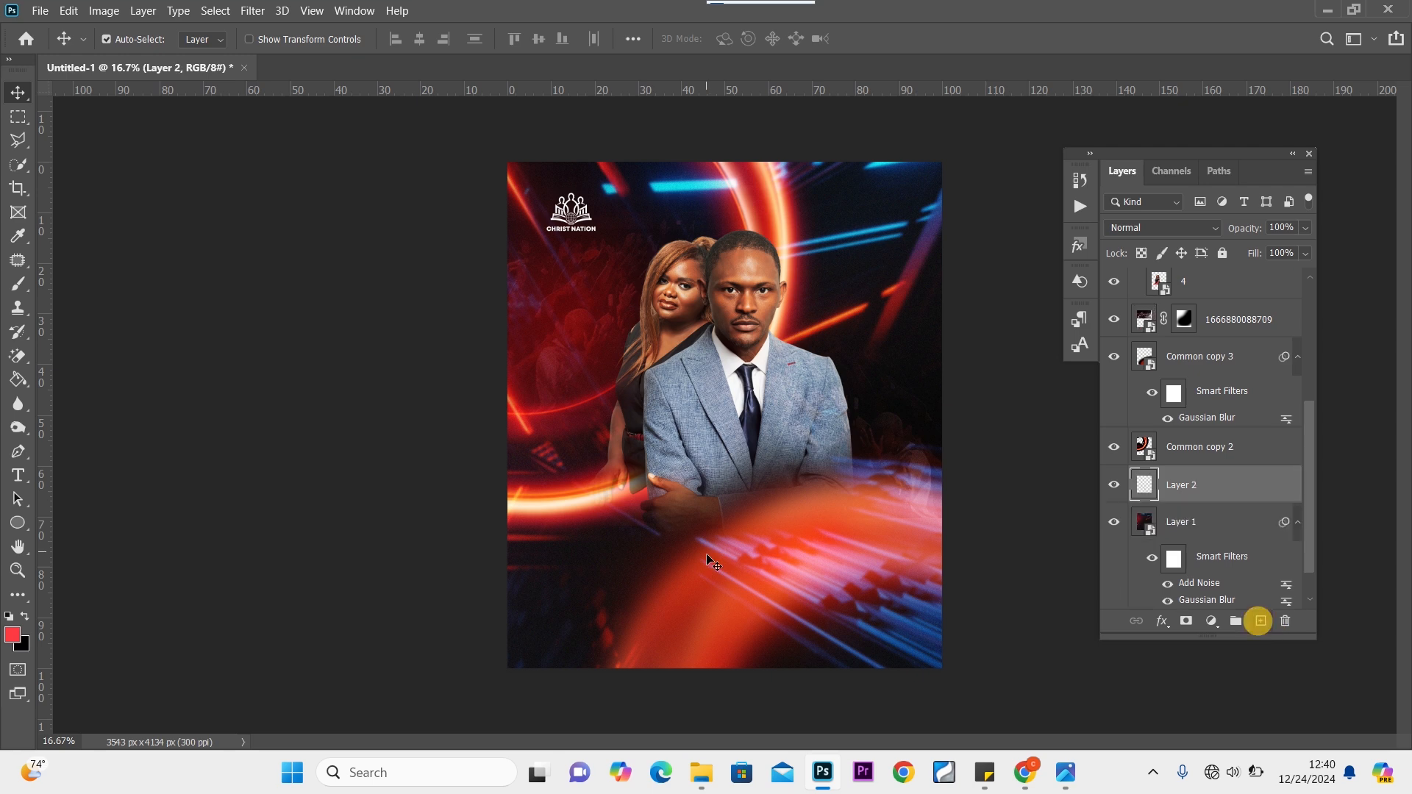
Paint a red #fe3a41 glow behind the man's shoulder on the right on Layer 2 with a soft brush of about 3700 px
{"action": "left_click", "coordinate": [12, 630]}
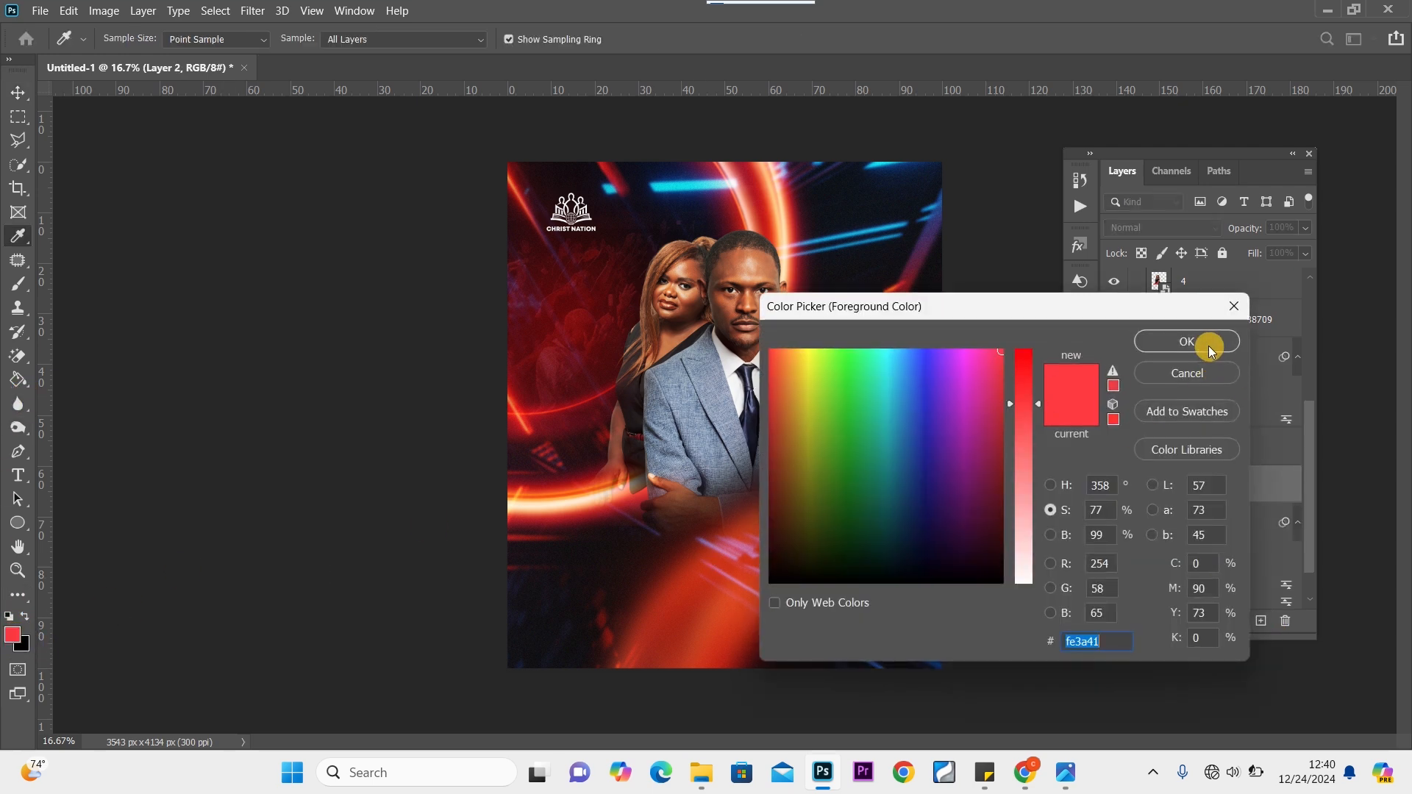
{"action": "left_click", "coordinate": [1210, 342]}
{"action": "left_click", "coordinate": [18, 285]}
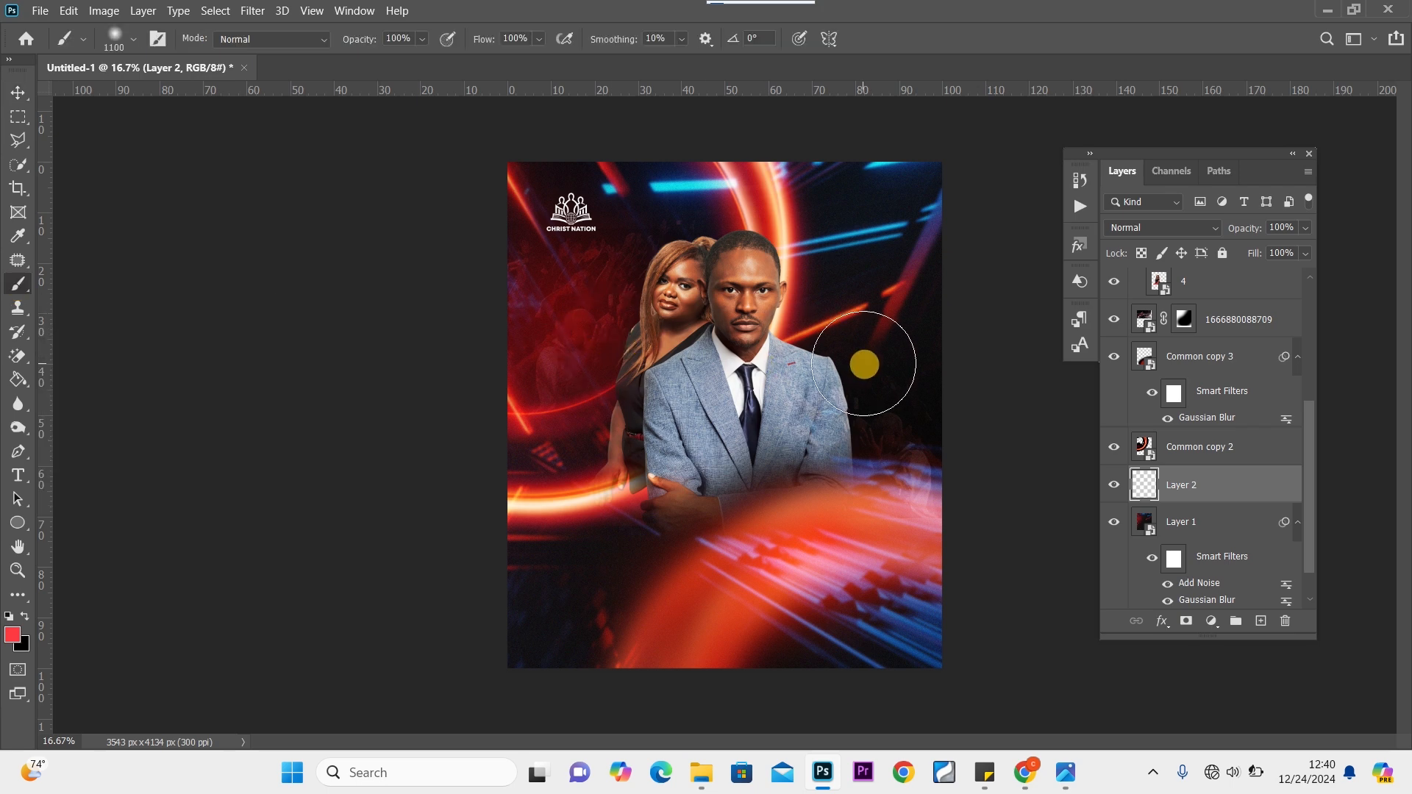
{"action": "key", "text": "bracketright"}
{"action": "key", "text": "bracketright"}
{"action": "key", "text": "bracketright"}
{"action": "key", "text": "bracketright"}
{"action": "key", "text": "bracketright"}
{"action": "key", "text": "bracketright"}
{"action": "key", "text": "bracketright"}
{"action": "key", "text": "bracketright"}
{"action": "key", "text": "bracketright"}
{"action": "key", "text": "bracketright"}
{"action": "key", "text": "bracketright"}
{"action": "key", "text": "bracketright"}
{"action": "key", "text": "bracketright"}
{"action": "key", "text": "bracketright"}
{"action": "key", "text": "bracketright"}
{"action": "key", "text": "bracketright"}
{"action": "key", "text": "bracketright"}
{"action": "key", "text": "bracketright"}
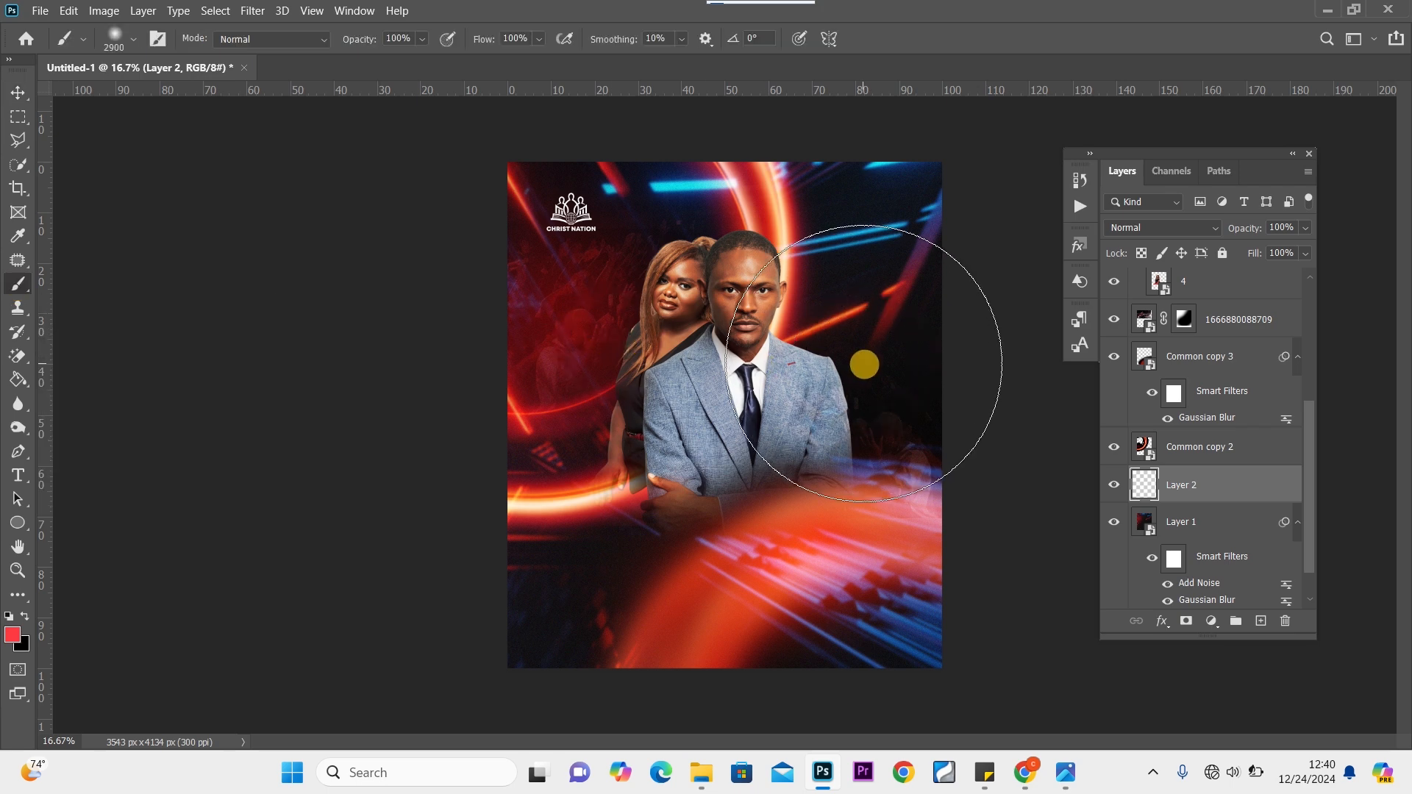
{"action": "key", "text": "bracketright"}
{"action": "key", "text": "bracketright"}
{"action": "key", "text": "bracketright"}
{"action": "key", "text": "bracketright"}
{"action": "key", "text": "bracketright"}
{"action": "key", "text": "bracketright"}
{"action": "key", "text": "bracketright"}
{"action": "key", "text": "bracketright"}
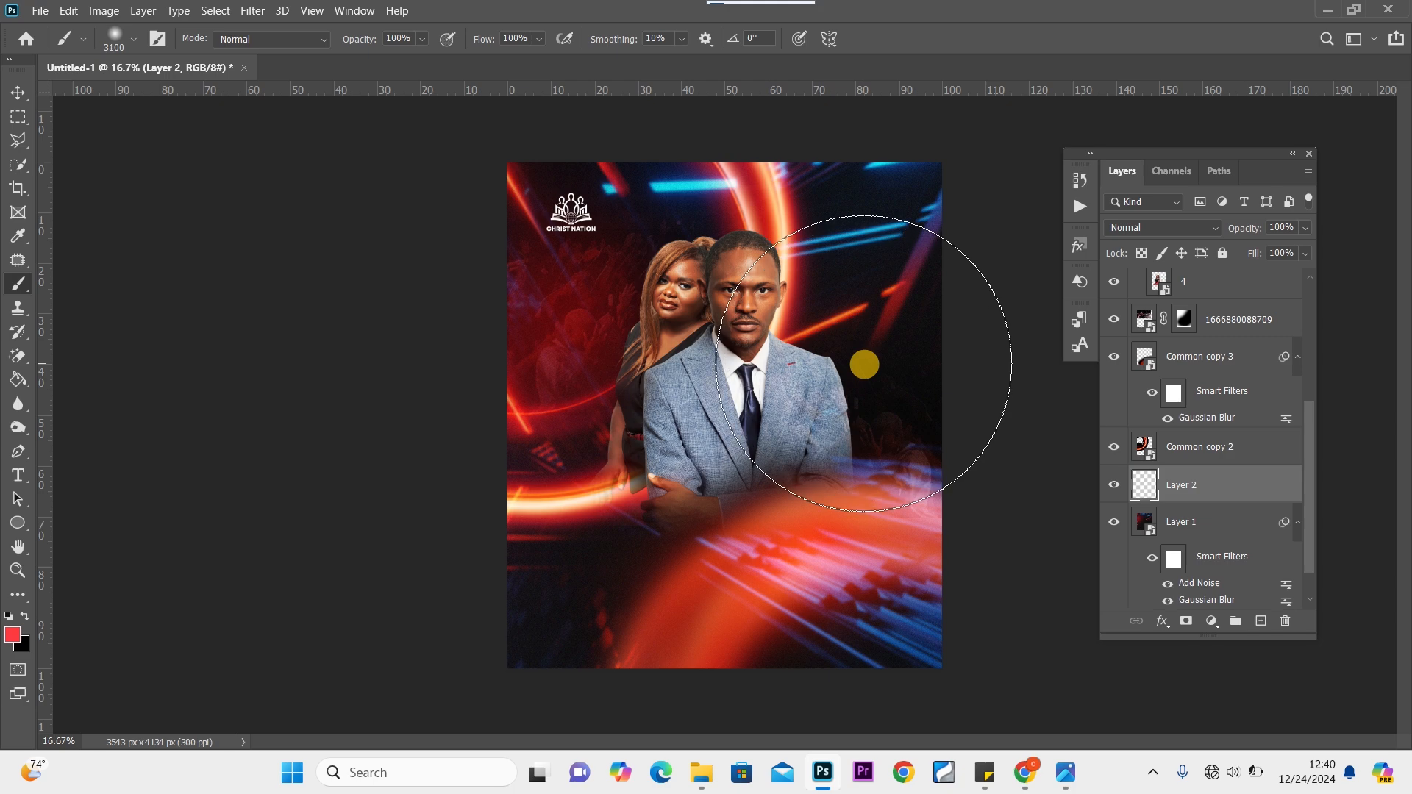
{"action": "left_click", "coordinate": [872, 360]}
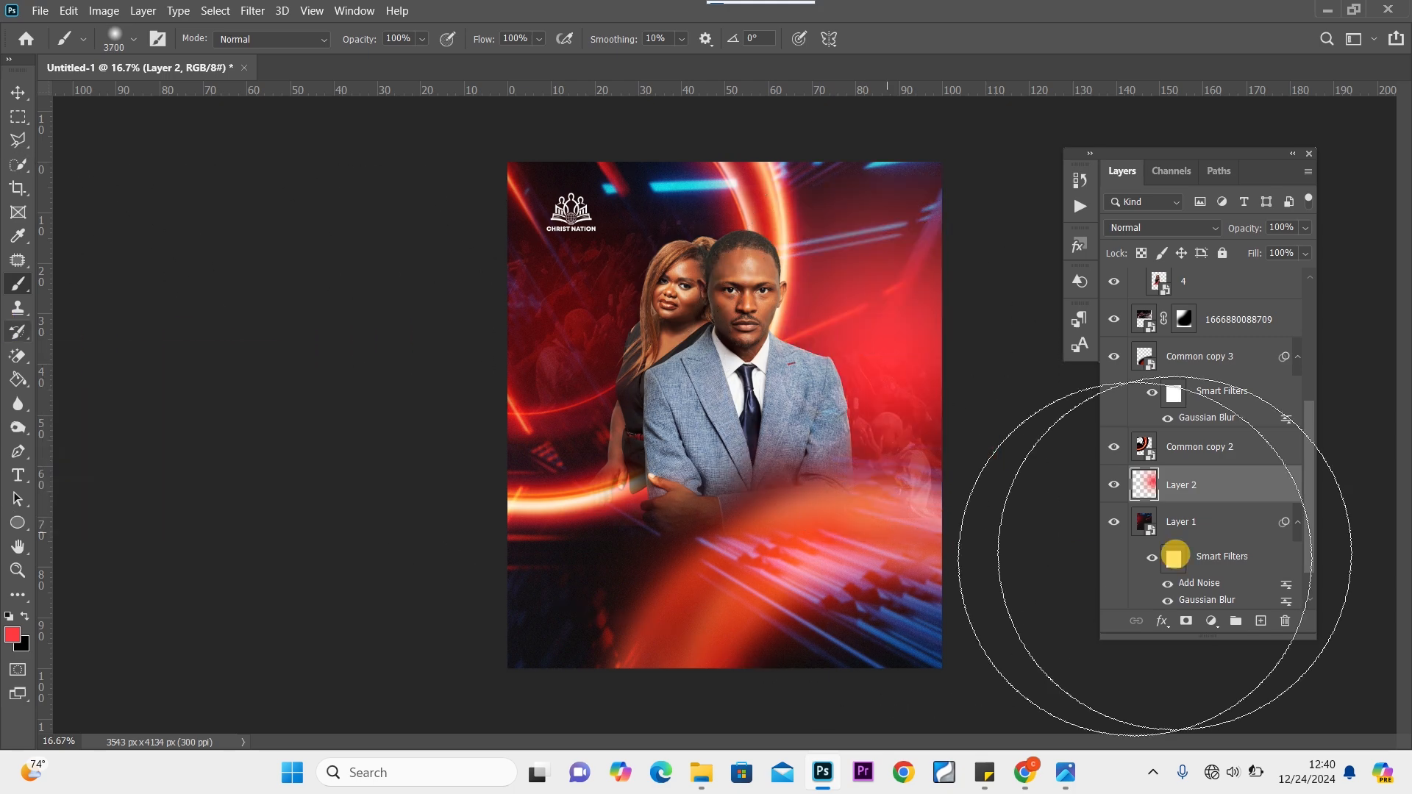
Reduce the opacity of the red glow on Layer 2 to 62%
{"action": "left_click", "coordinate": [1160, 228]}
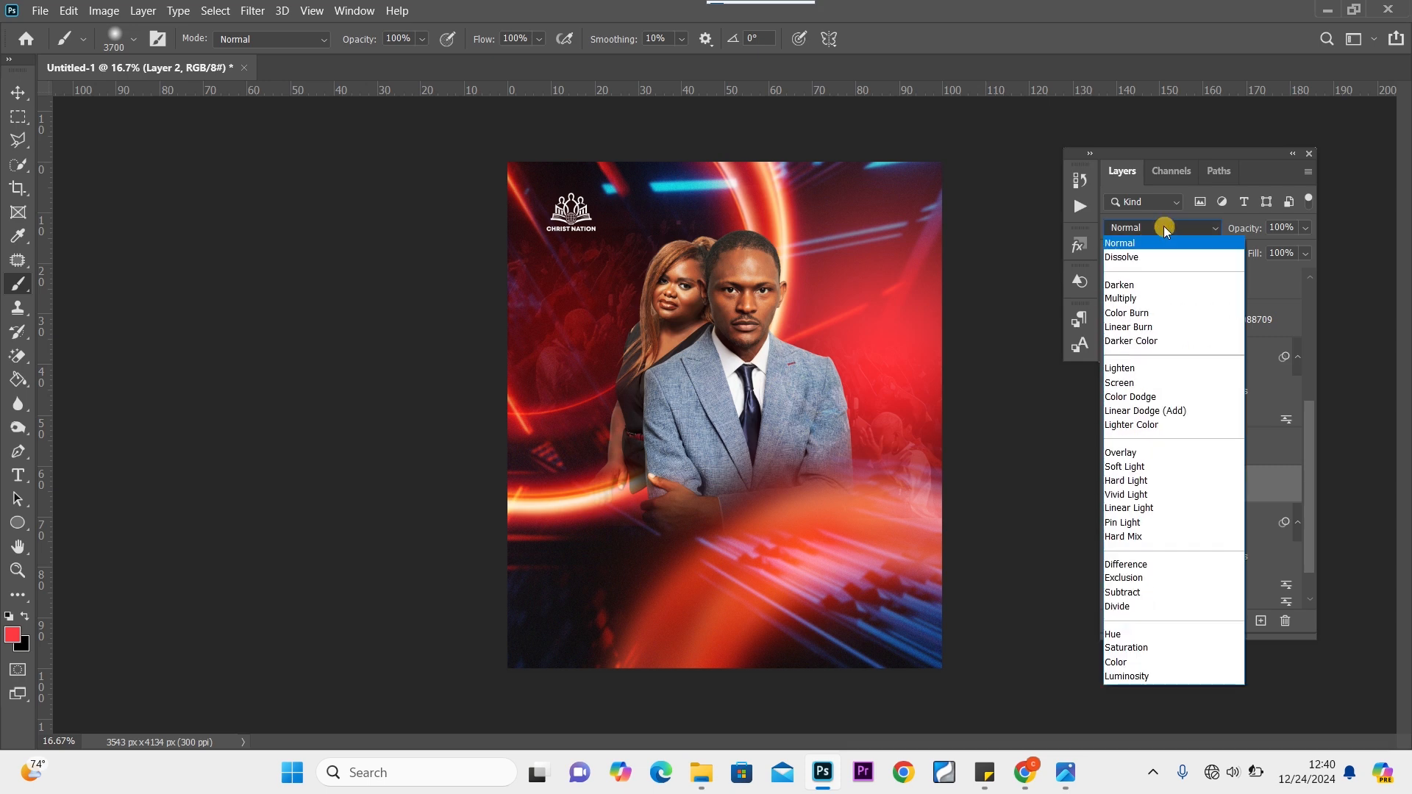
{"action": "left_click", "coordinate": [1308, 233]}
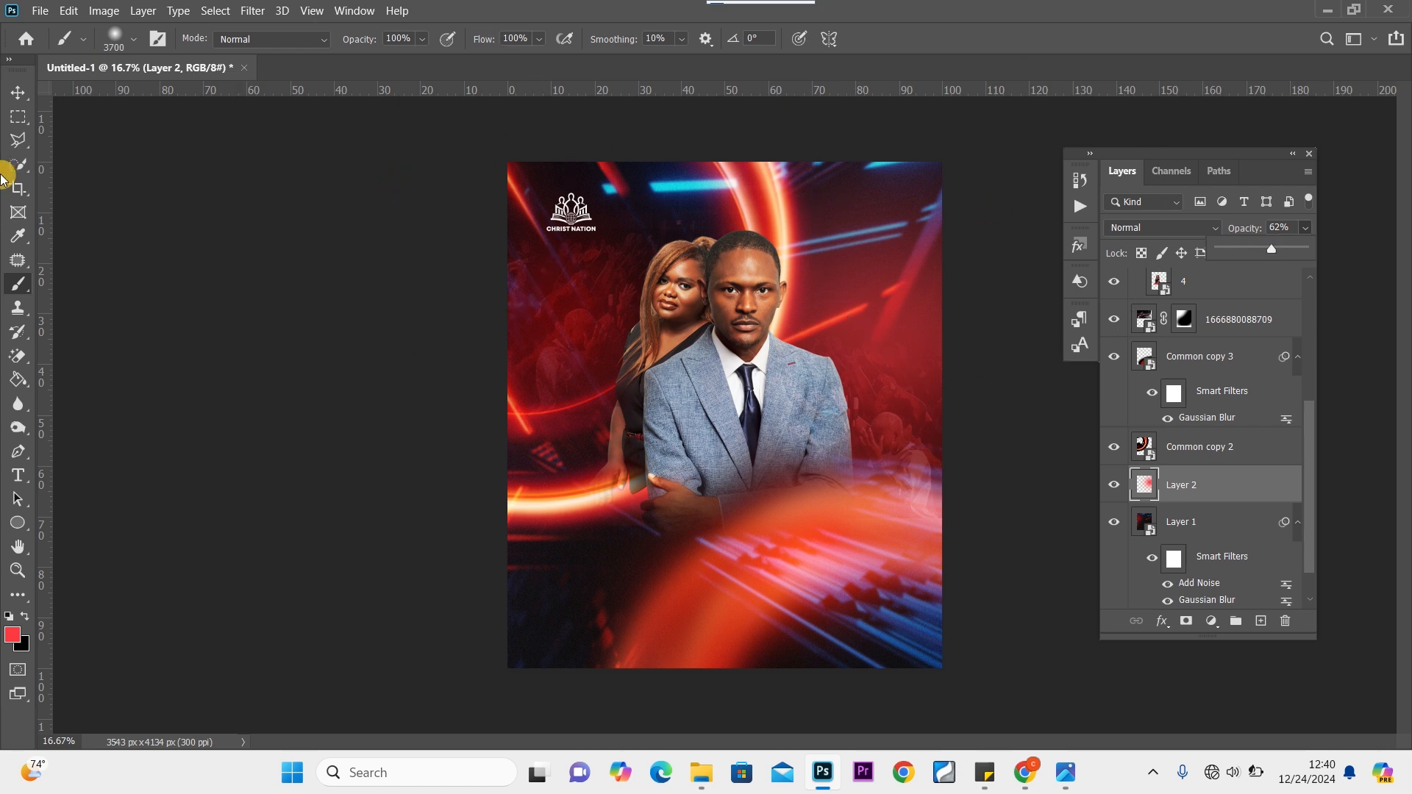
{"action": "left_click", "coordinate": [19, 92]}
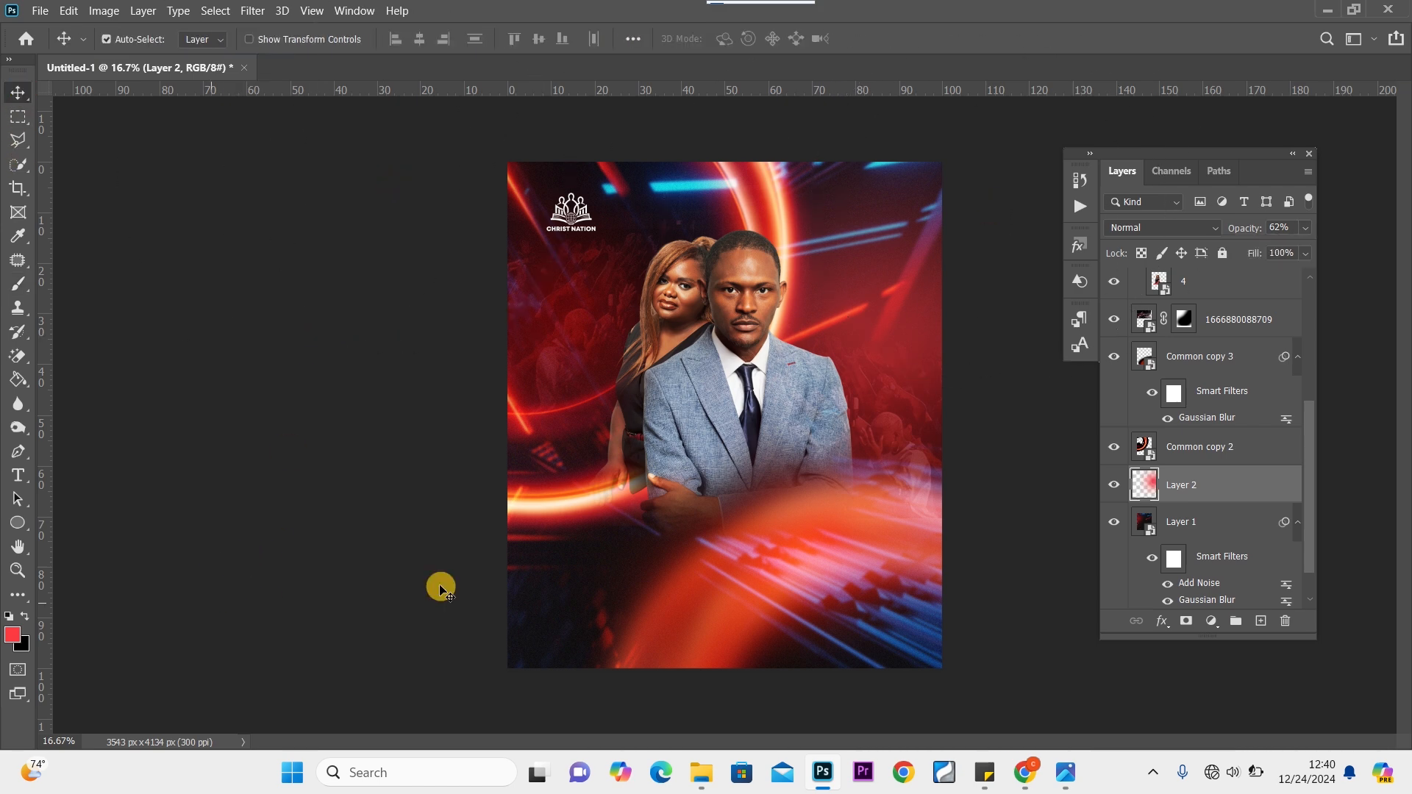
Draw a rectangle about 573 x 1610 px at the flyer's upper-right edge, with white fill and no stroke
{"action": "left_click", "coordinate": [20, 524]}
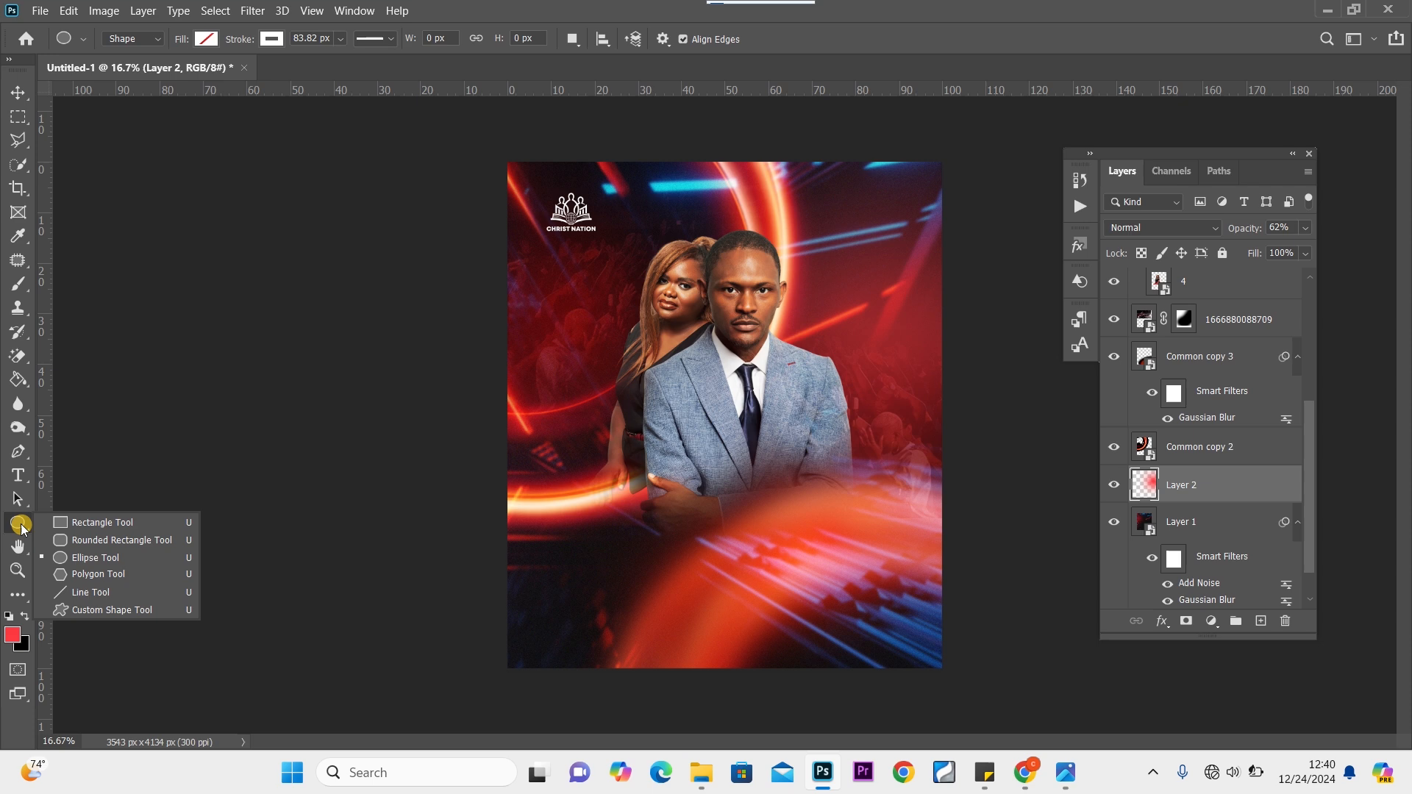
{"action": "left_click", "coordinate": [65, 523]}
{"action": "left_click", "coordinate": [26, 618]}
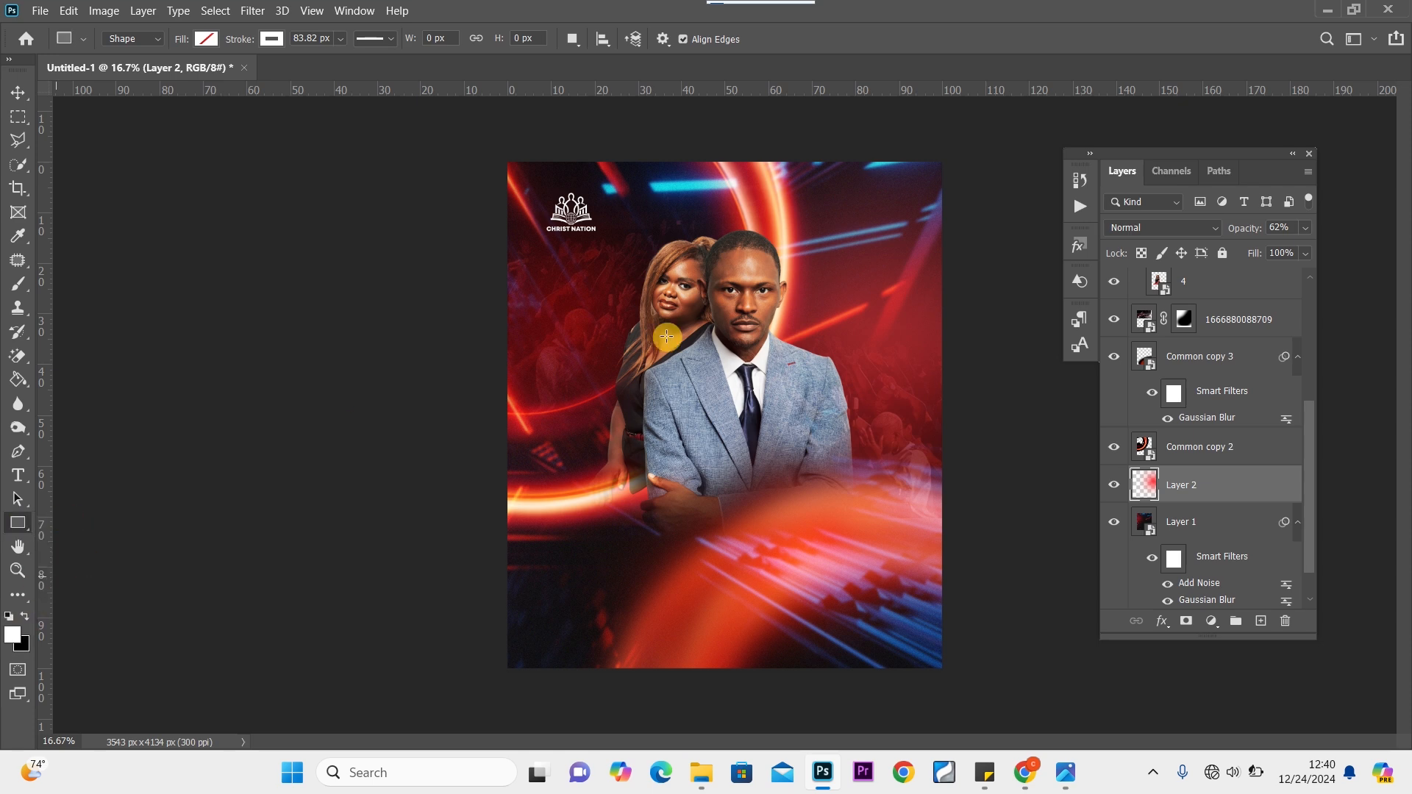
{"action": "left_click_drag", "start_coordinate": [851, 160], "coordinate": [917, 355]}
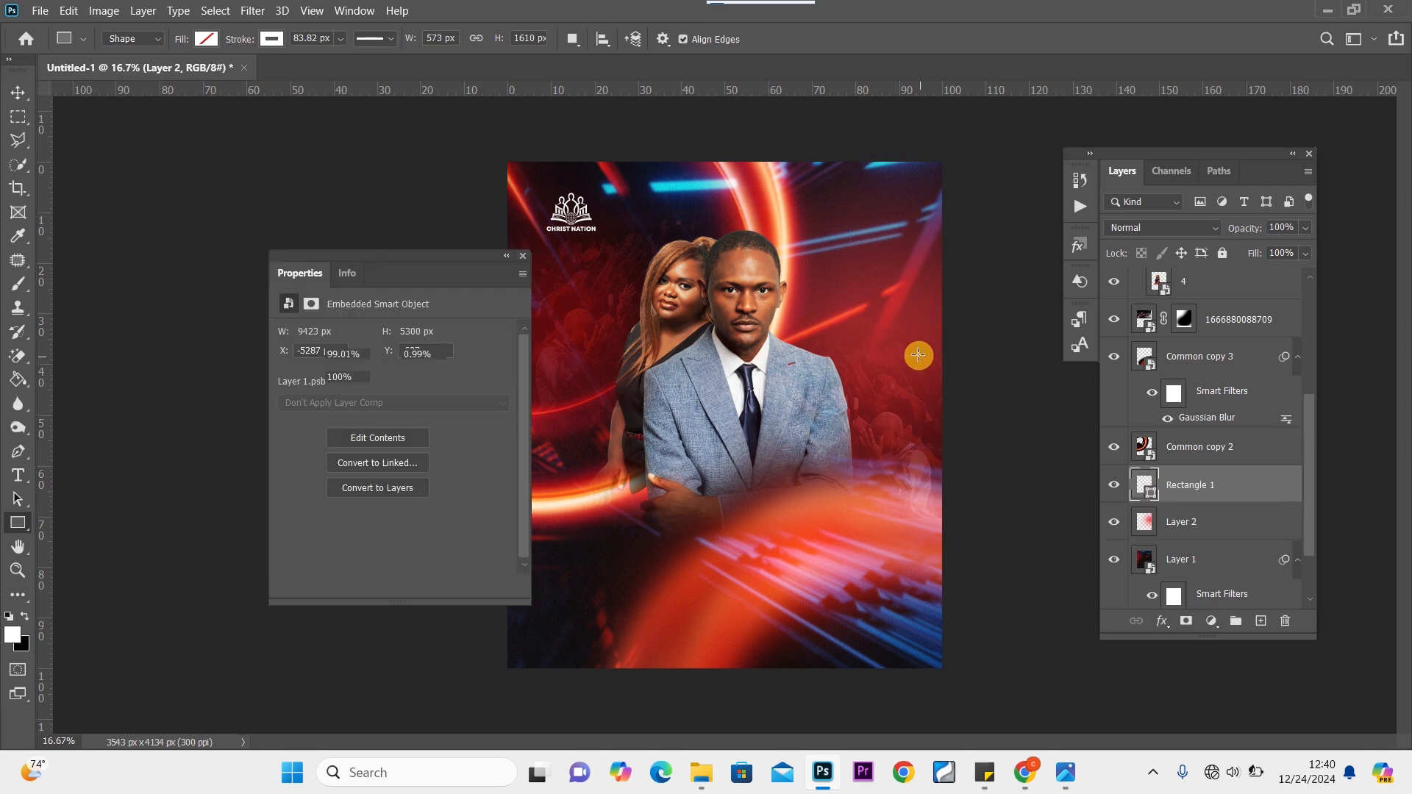
{"action": "left_click", "coordinate": [207, 38]}
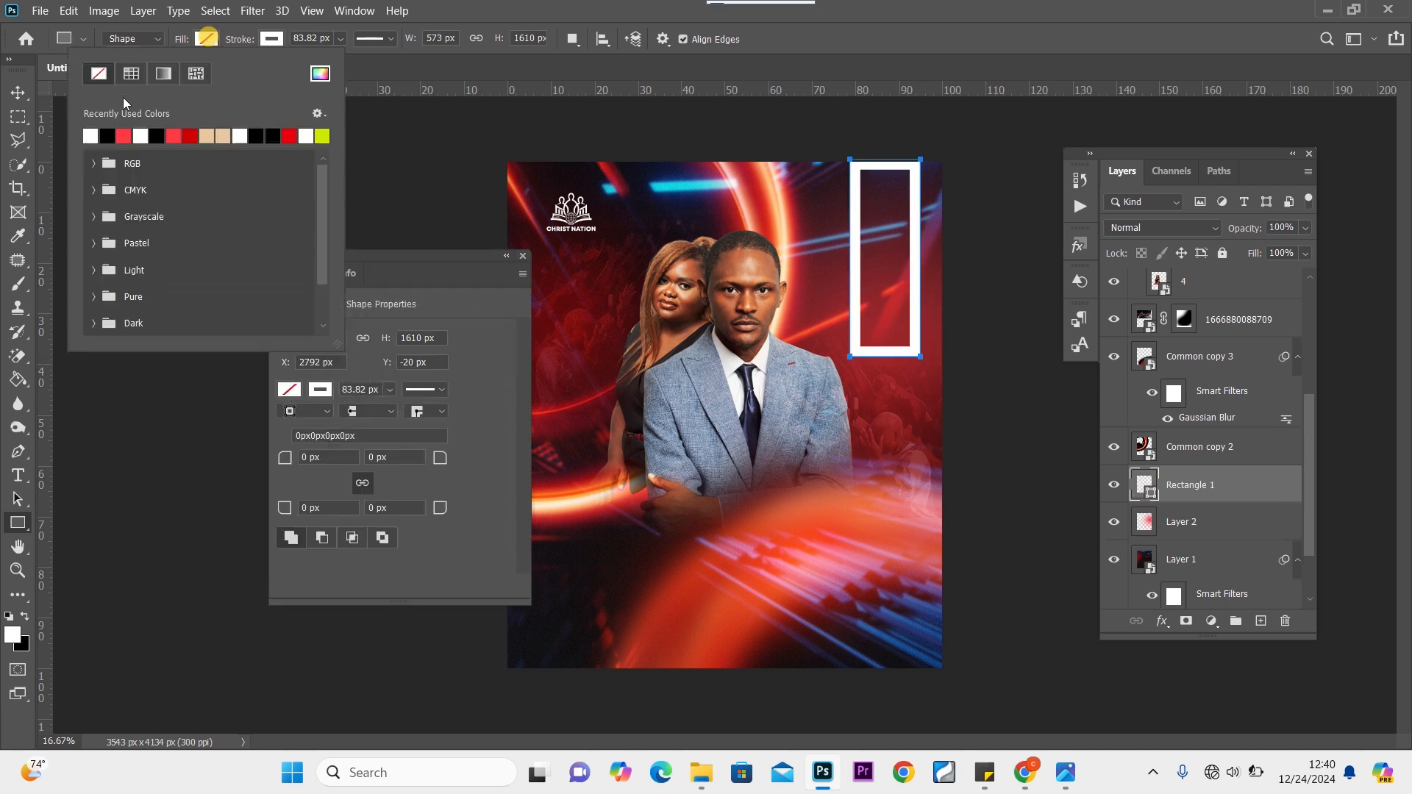
{"action": "left_click", "coordinate": [91, 134]}
{"action": "left_click", "coordinate": [272, 39]}
{"action": "left_click", "coordinate": [163, 73]}
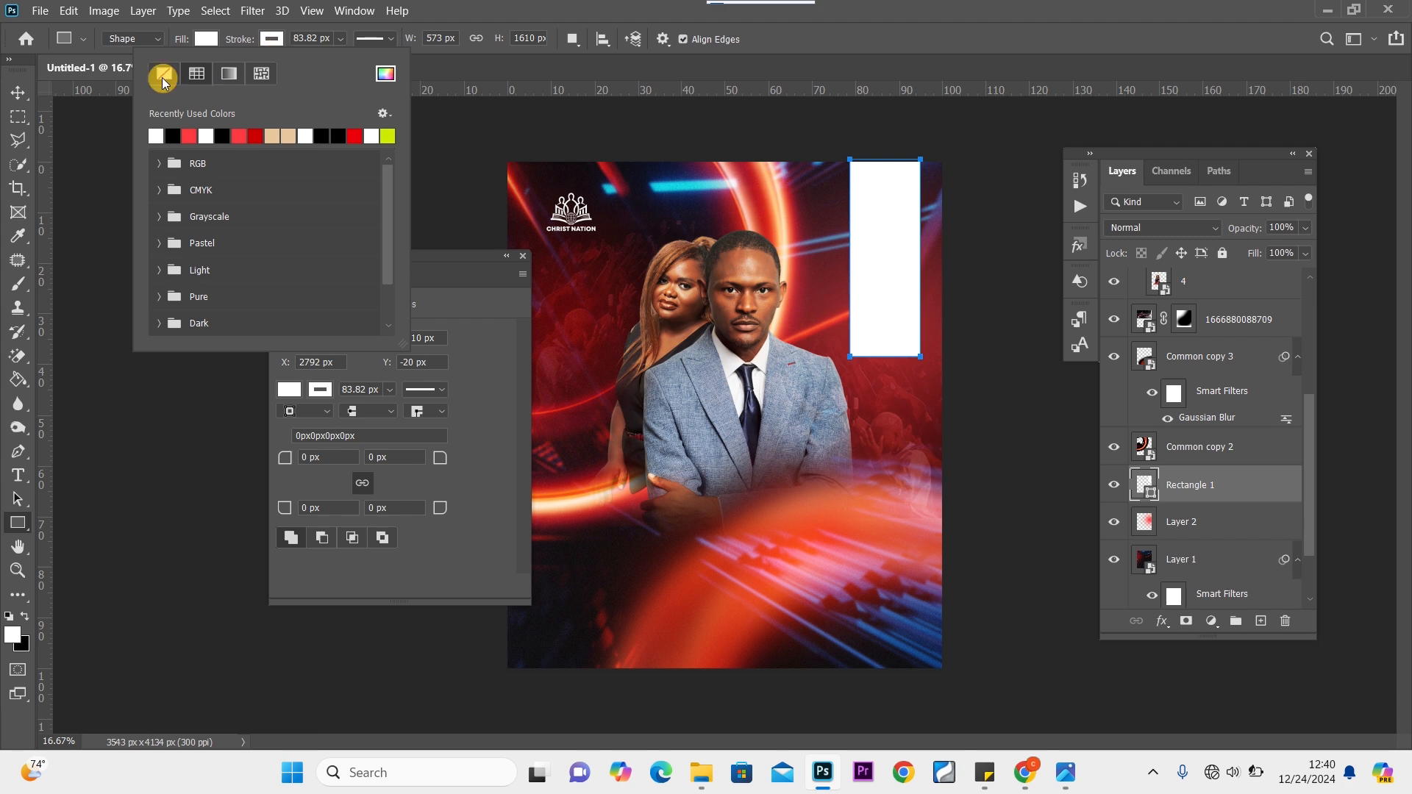
{"action": "left_click", "coordinate": [18, 92]}
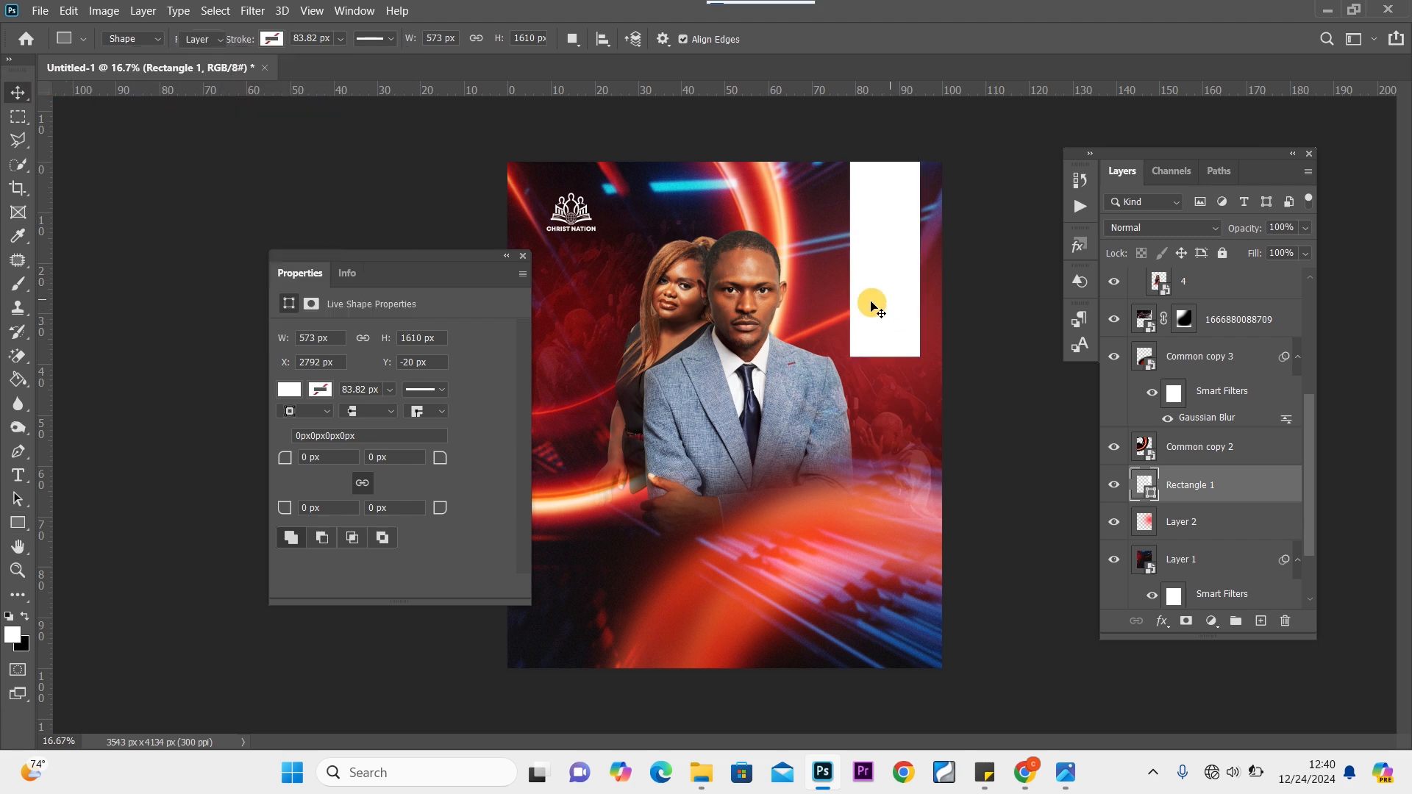
Skew the white rectangle vertically by about -23.74° and shift it up and left, beside the man's head, as a hanging banner
{"action": "key", "text": "ctrl+t"}
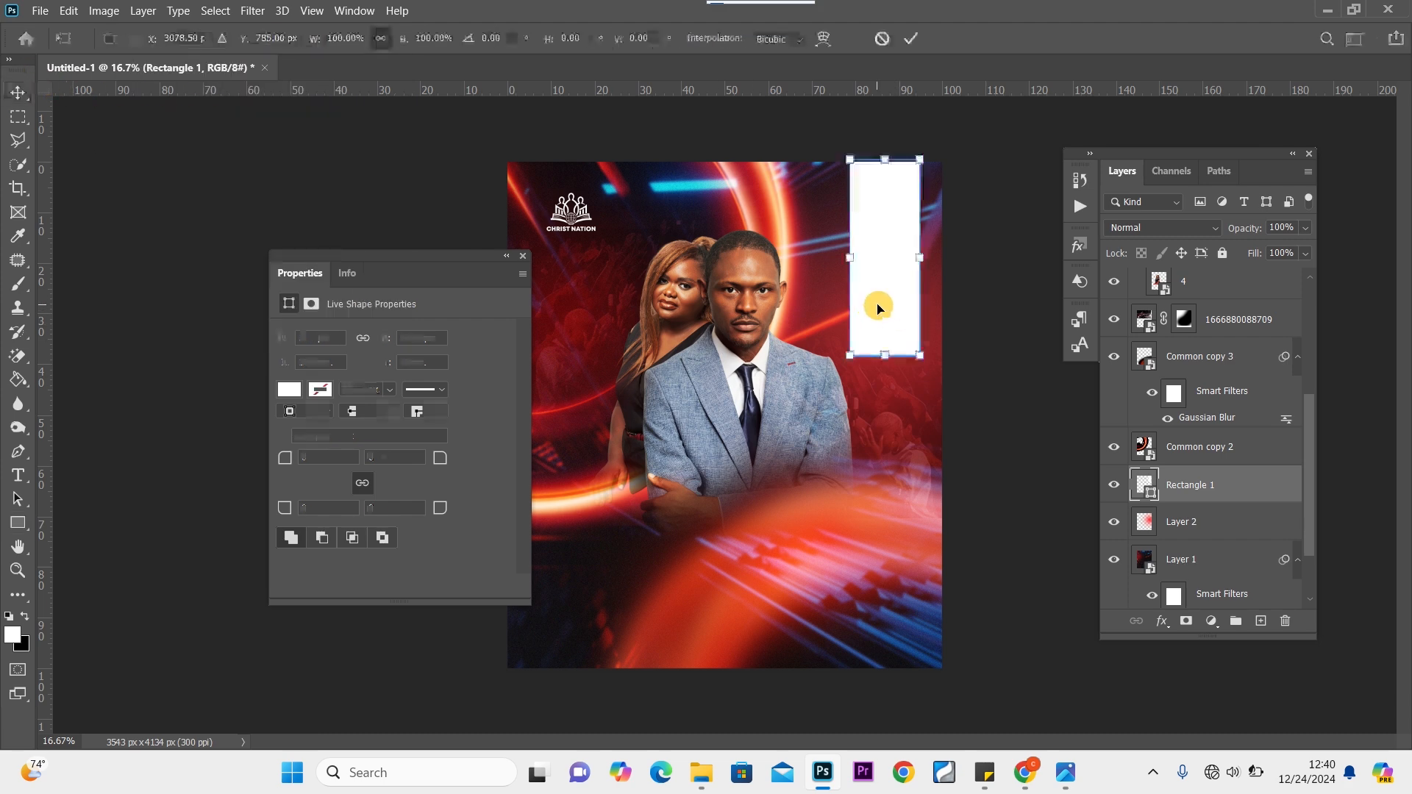
{"action": "right_click", "coordinate": [880, 307]}
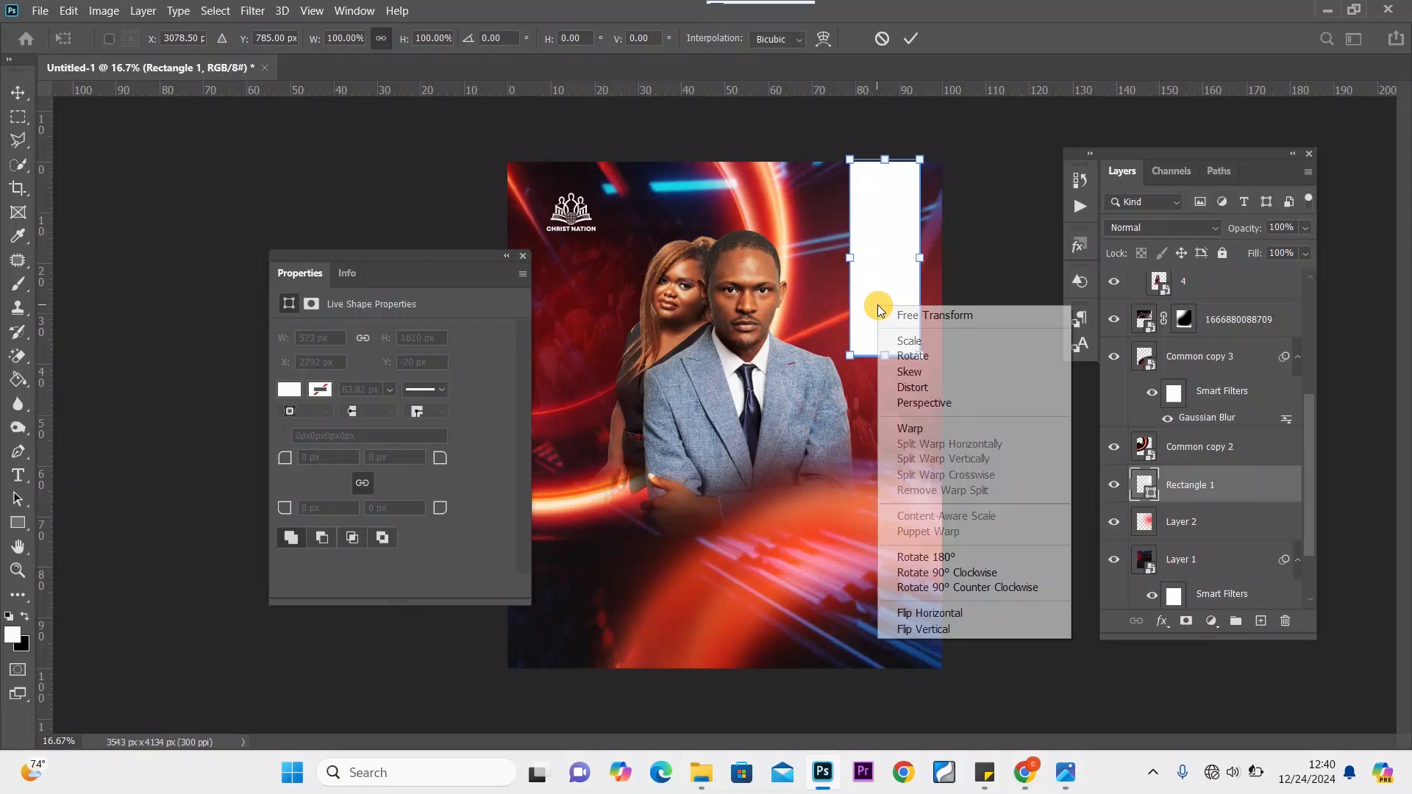
{"action": "left_click", "coordinate": [946, 373]}
{"action": "left_click_drag", "start_coordinate": [920, 259], "coordinate": [919, 228]}
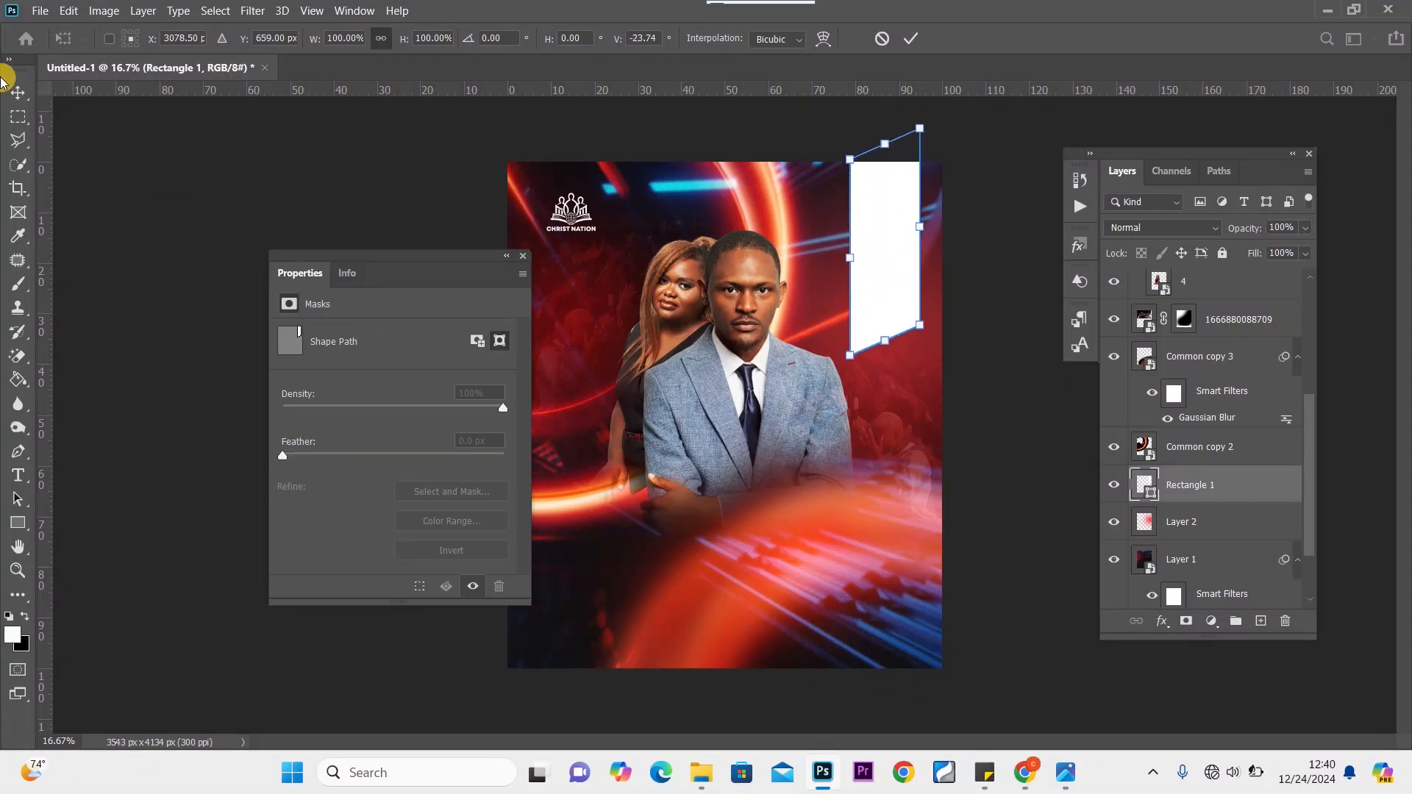
{"action": "key", "text": "Return"}
{"action": "left_click_drag", "start_coordinate": [875, 292], "coordinate": [853, 272]}
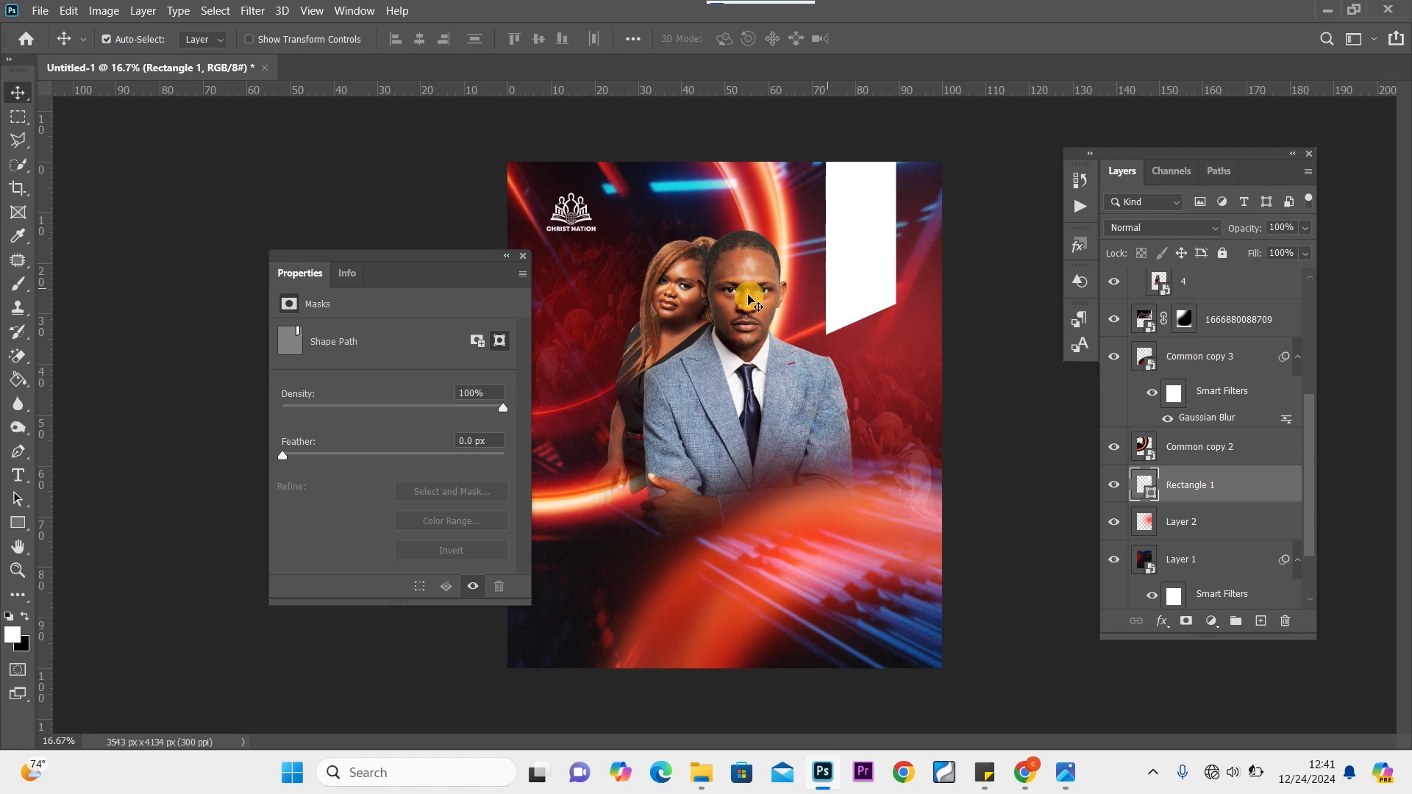
{"action": "left_click", "coordinate": [523, 258]}
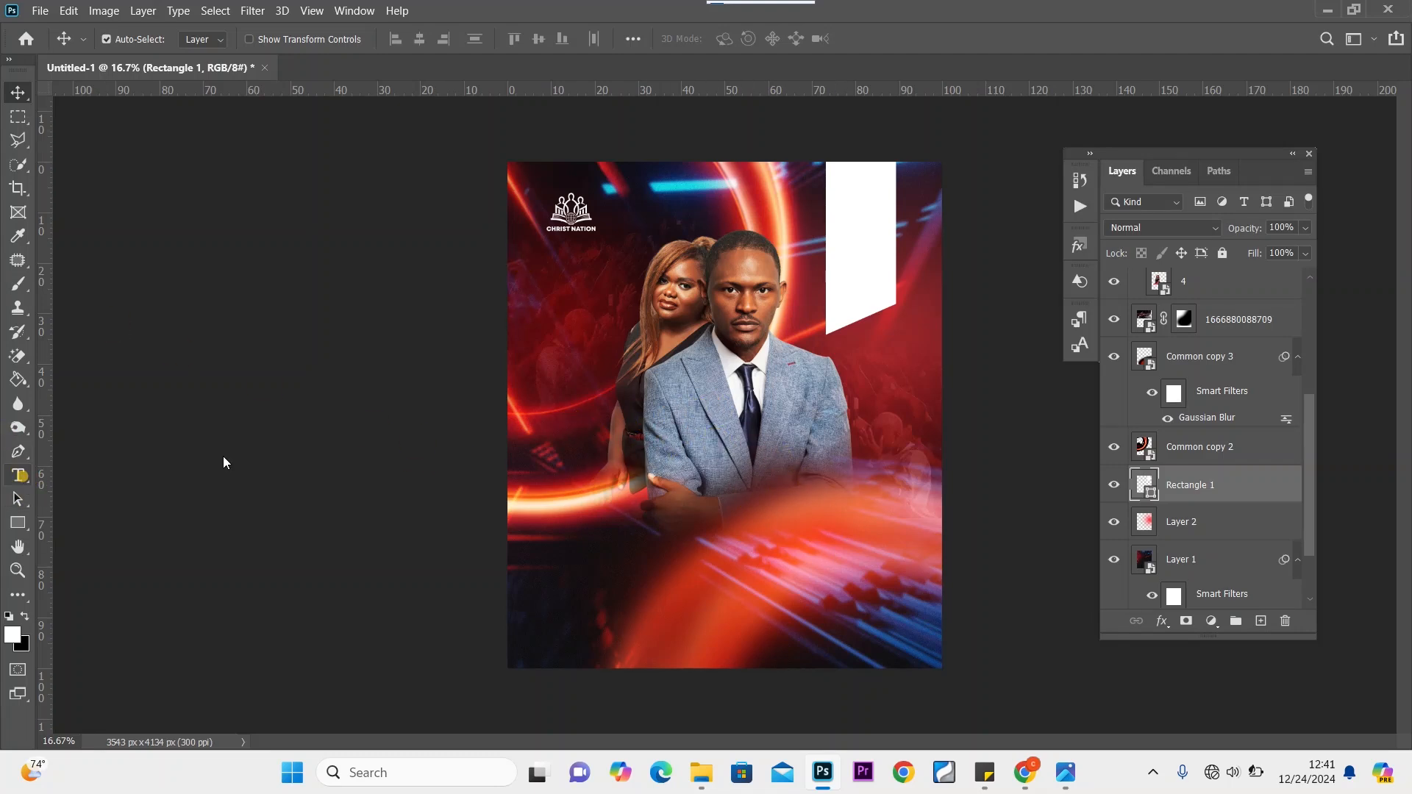
Add a text layer at 72 pt across the man's jacket and move it to the top of the layer stack
{"action": "left_click", "coordinate": [23, 476]}
{"action": "left_click", "coordinate": [609, 430]}
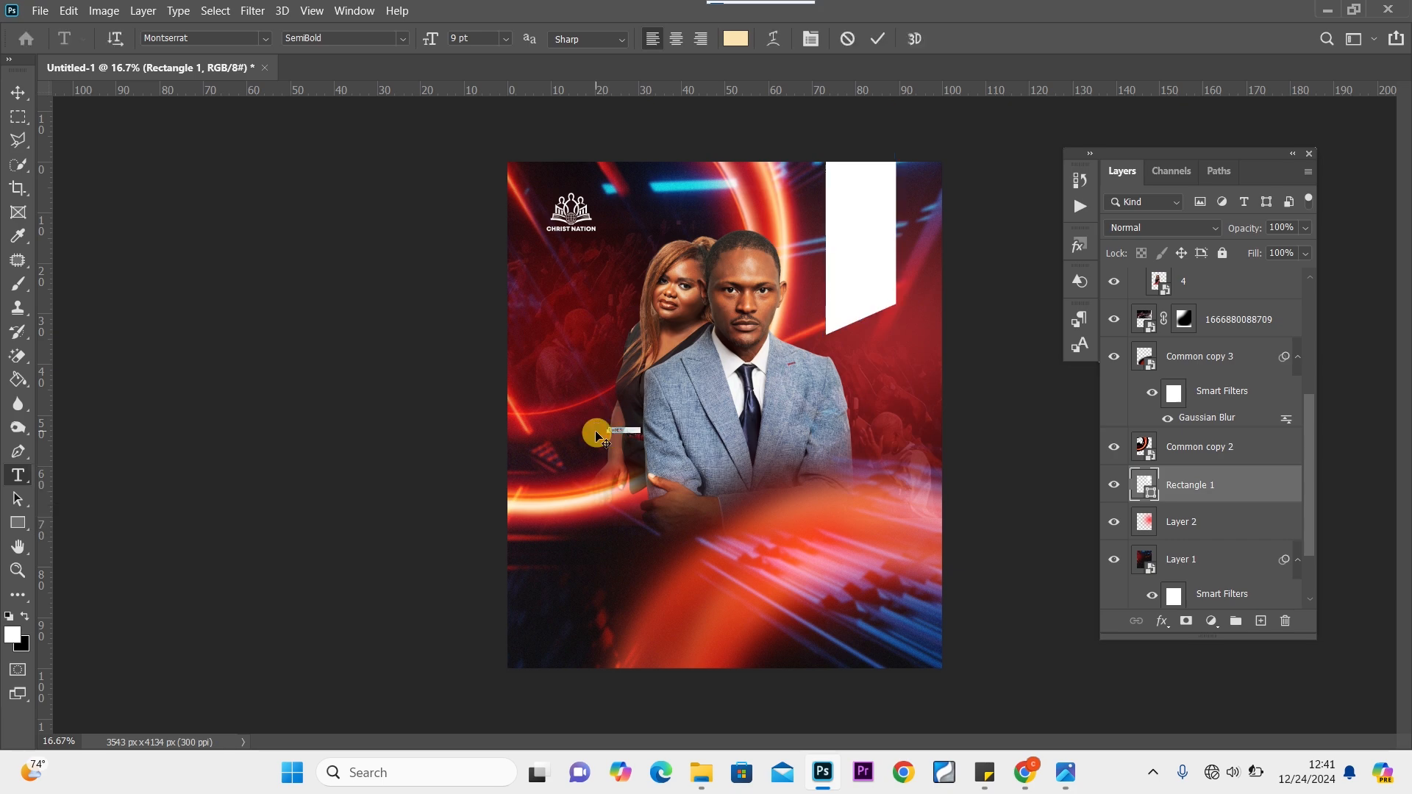
{"action": "left_click", "coordinate": [509, 46]}
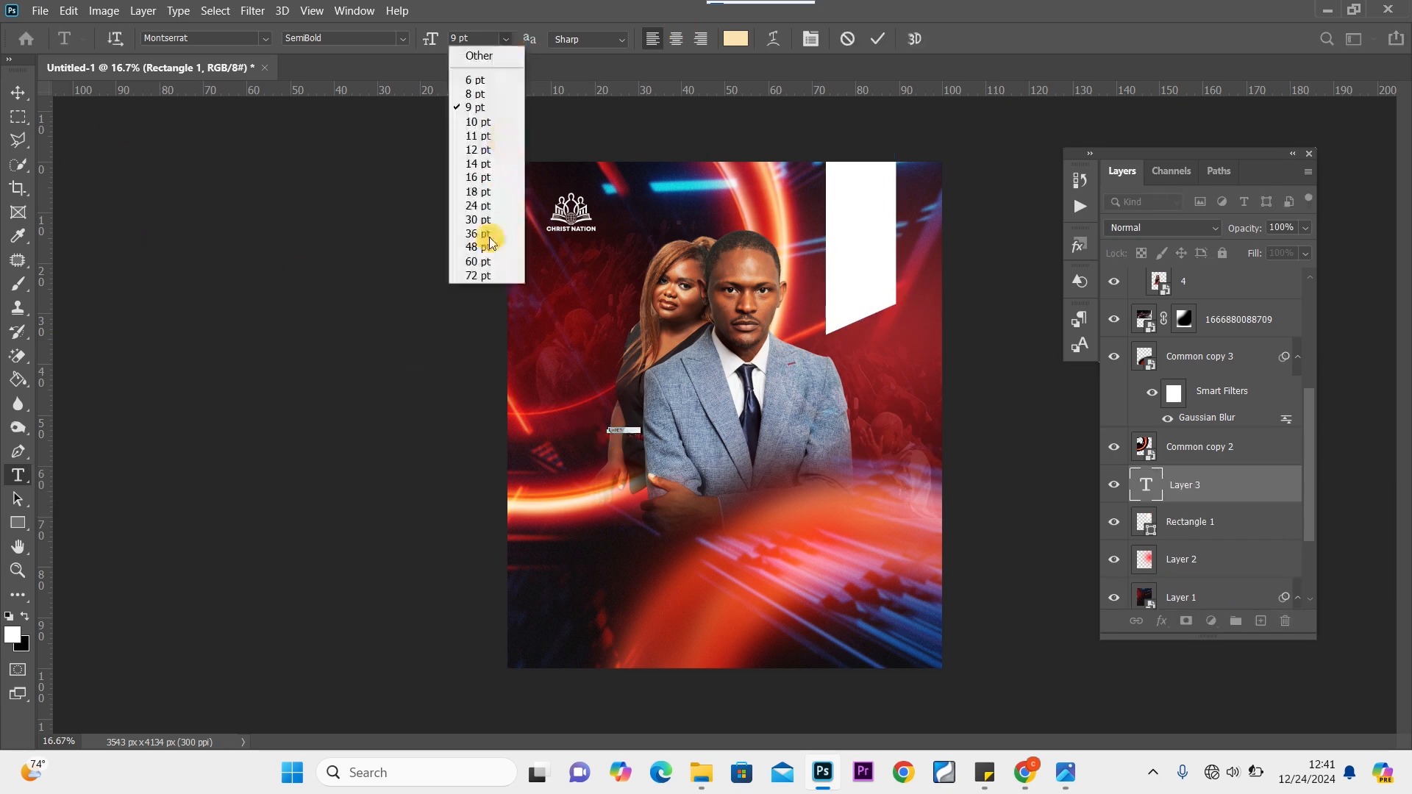
{"action": "left_click", "coordinate": [482, 279]}
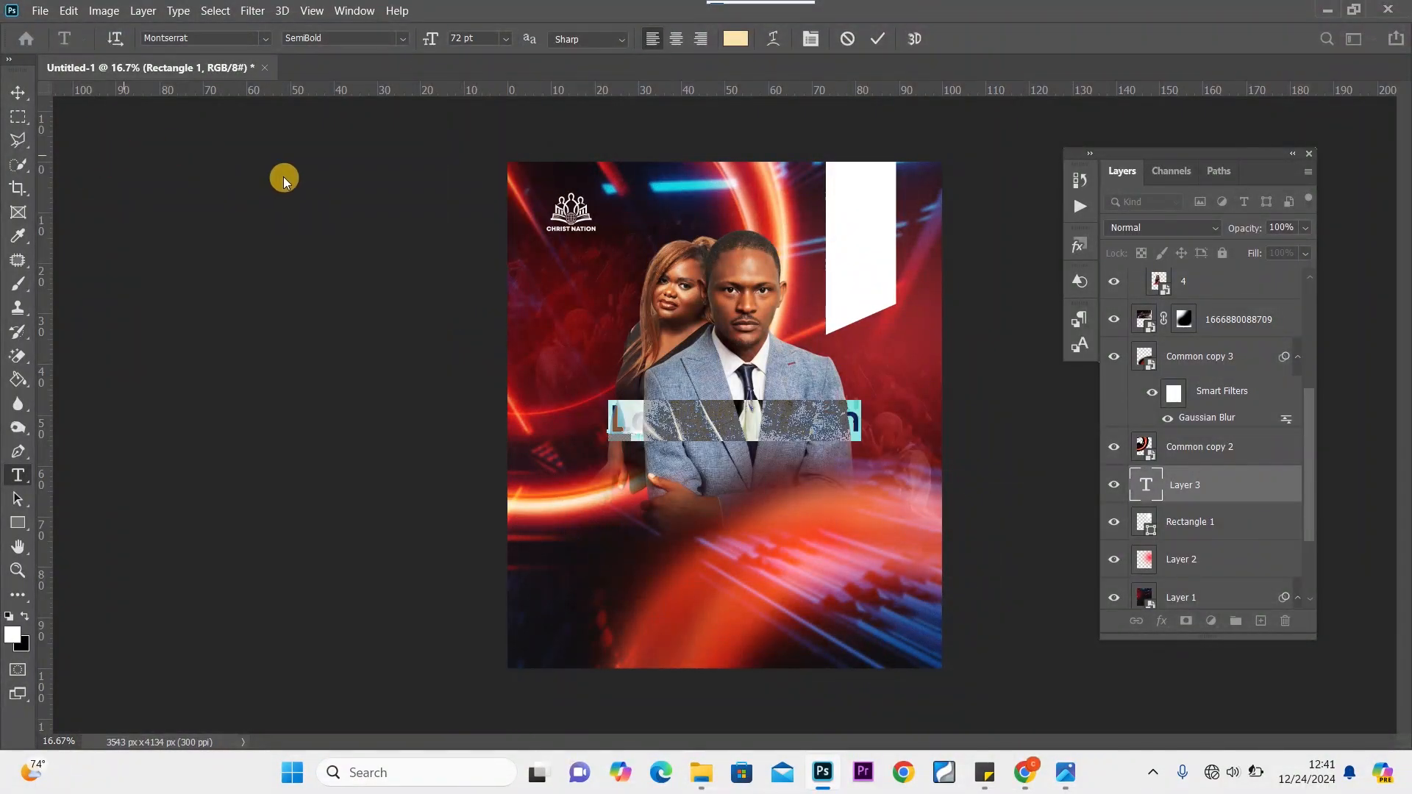
{"action": "left_click_drag", "start_coordinate": [1236, 484], "coordinate": [1250, 276]}
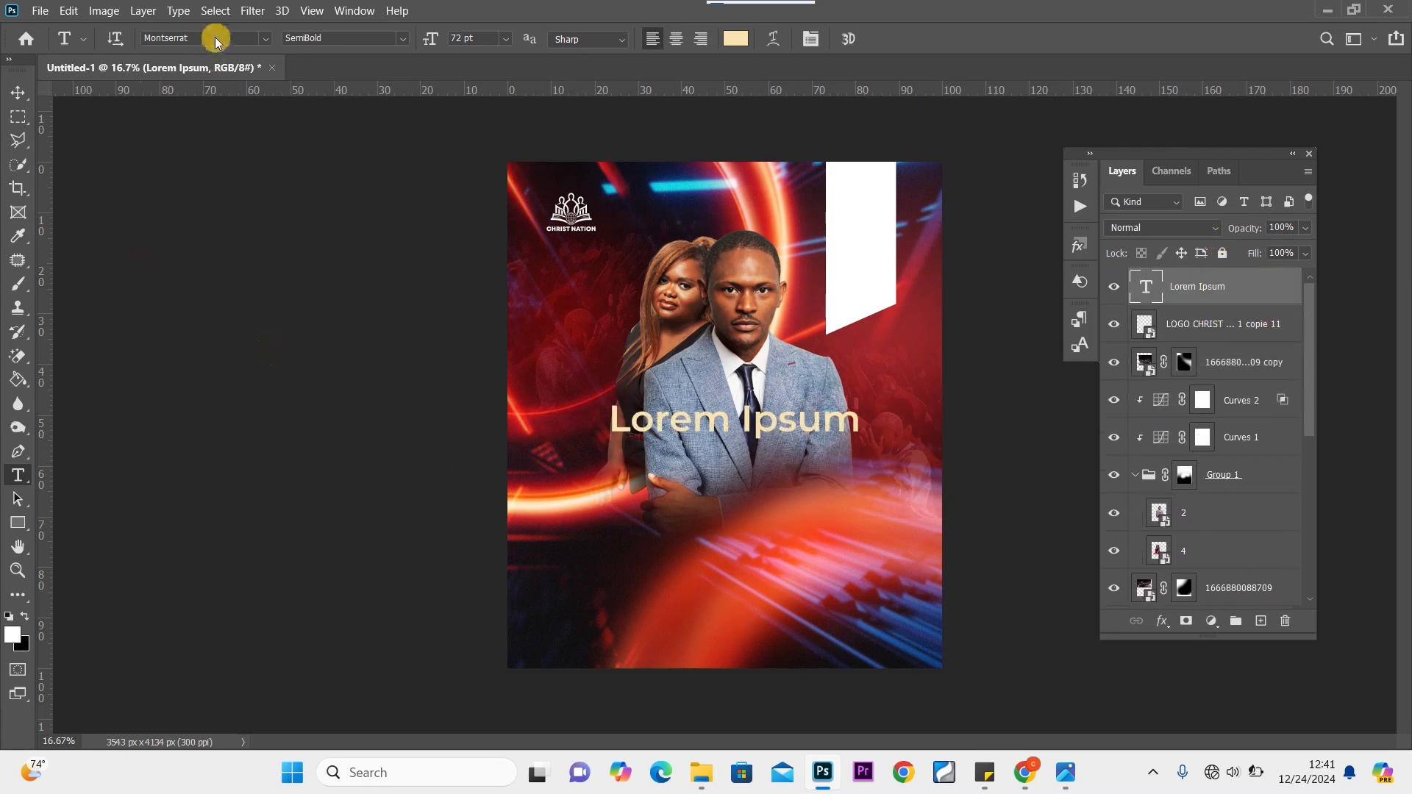
Replace the placeholder text with CROSS and set its font to Avilock Bold
{"action": "left_click", "coordinate": [715, 425]}
{"action": "key", "text": "ctrl+a"}
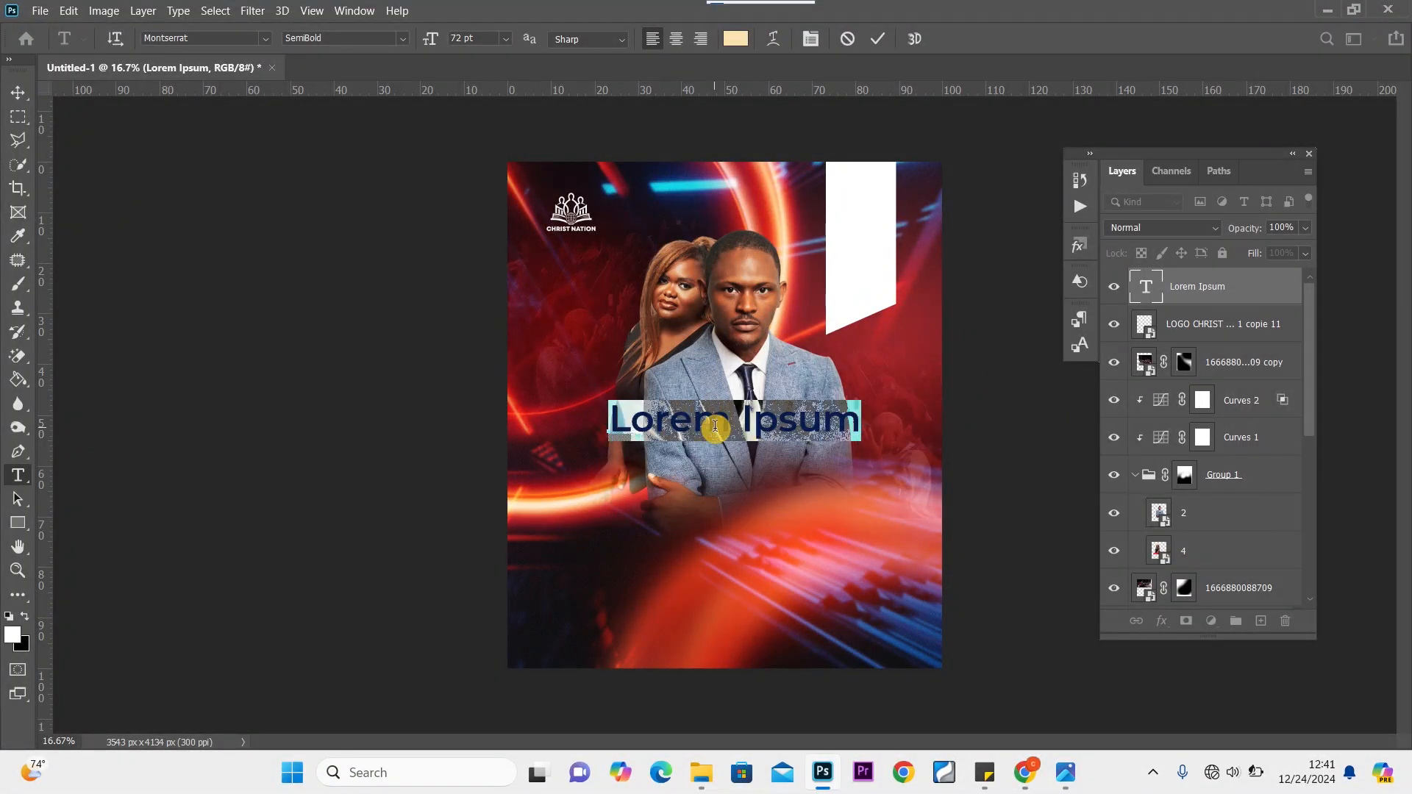
{"action": "type", "text": "CROSS"}
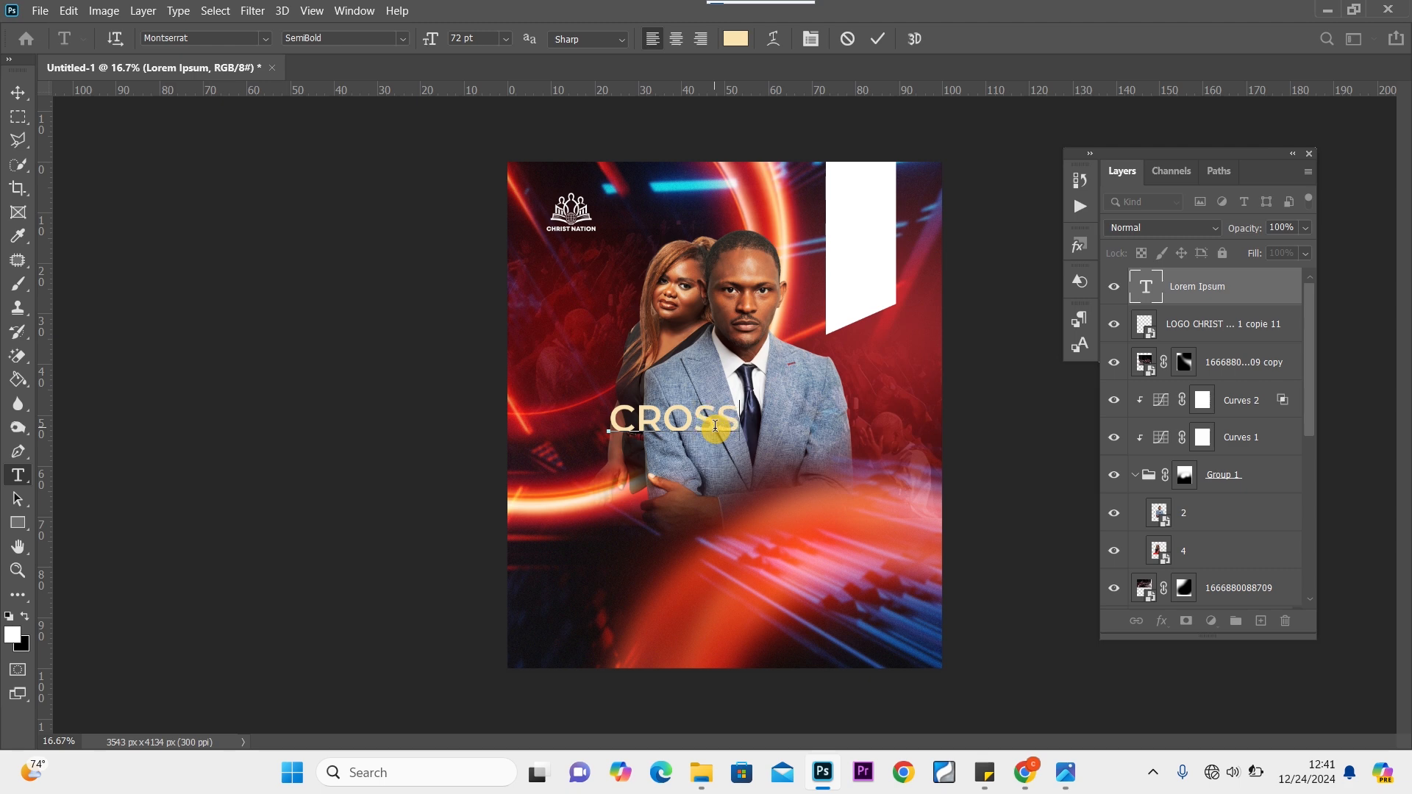
{"action": "key", "text": "ctrl+a"}
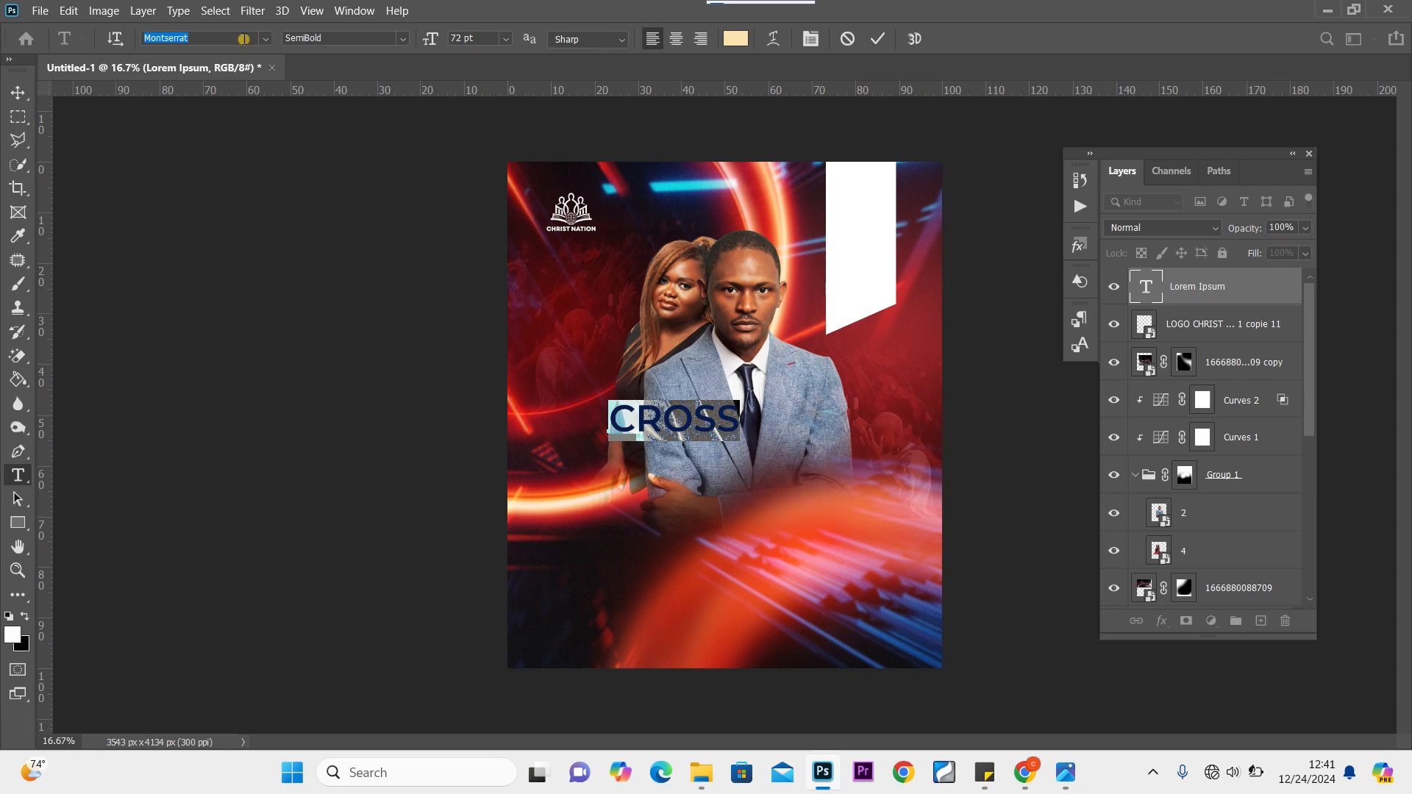
{"action": "type", "text": "AVI"}
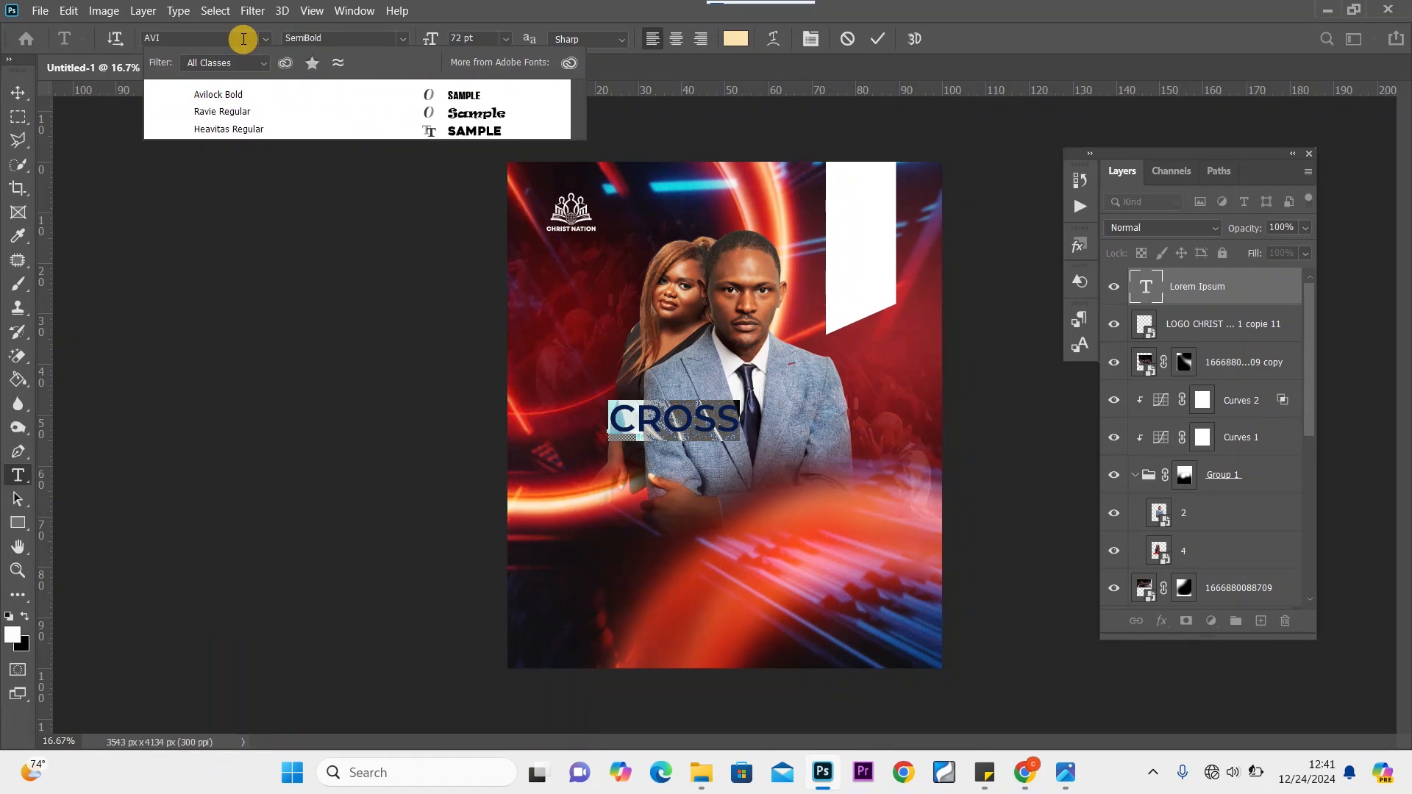
{"action": "left_click", "coordinate": [252, 91]}
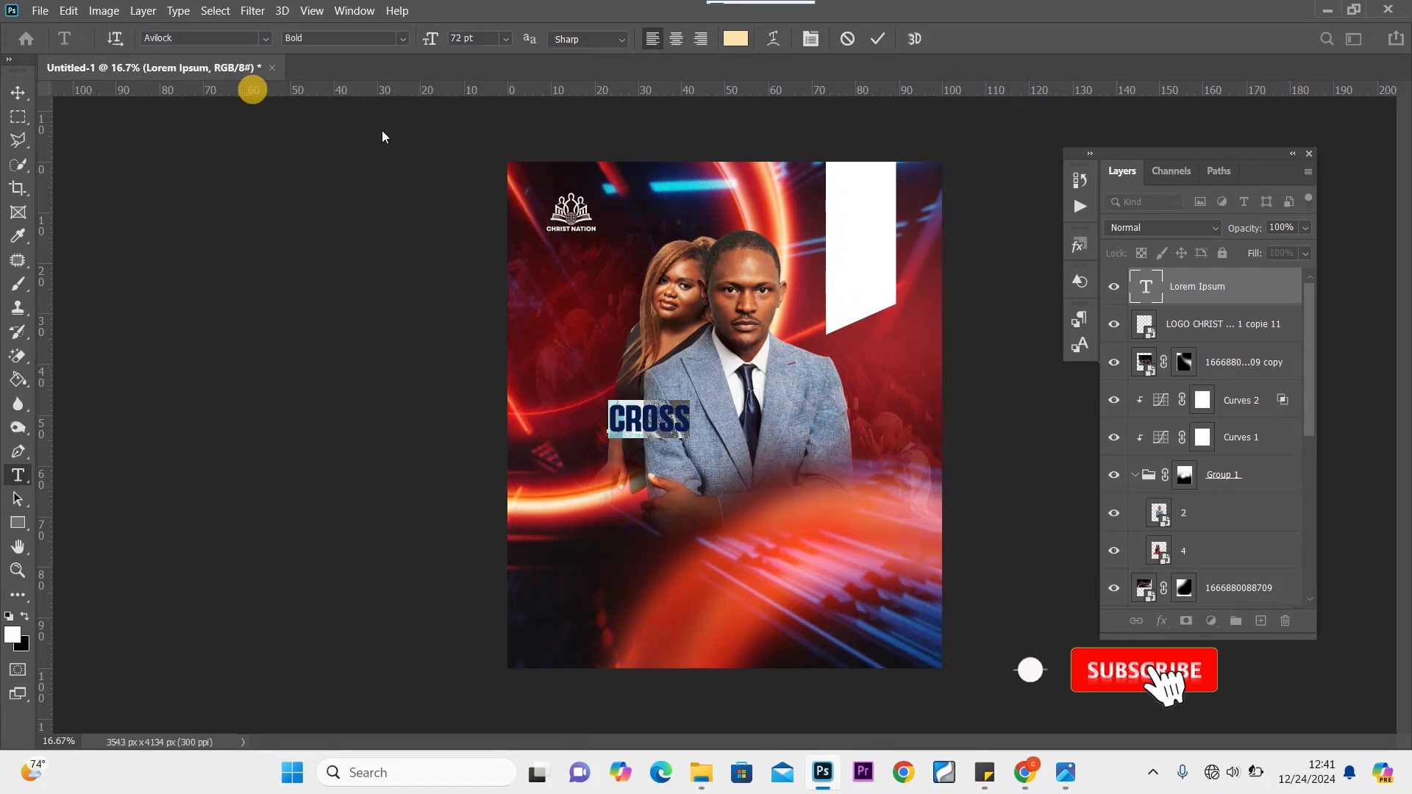
{"action": "left_click", "coordinate": [506, 39]}
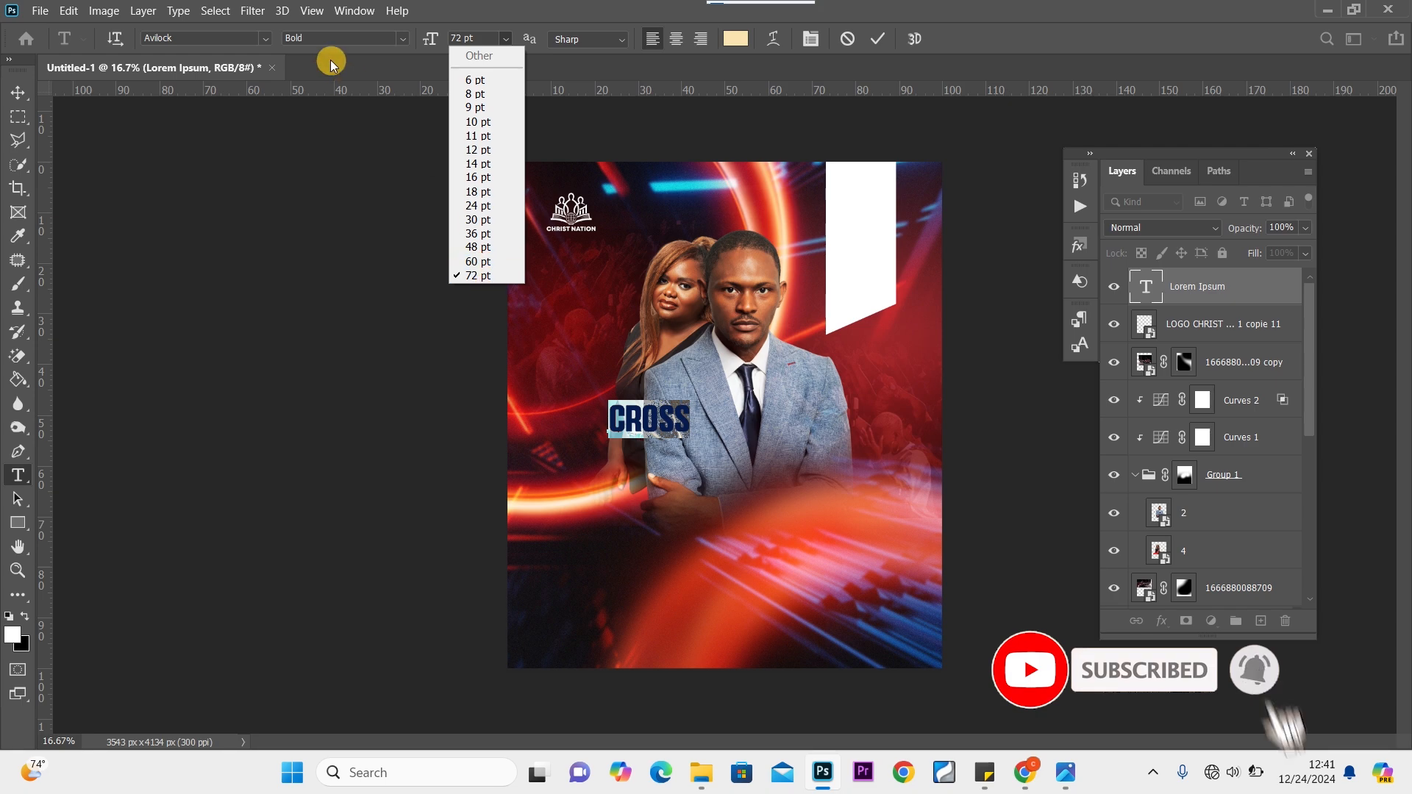
{"action": "left_click", "coordinate": [545, 3]}
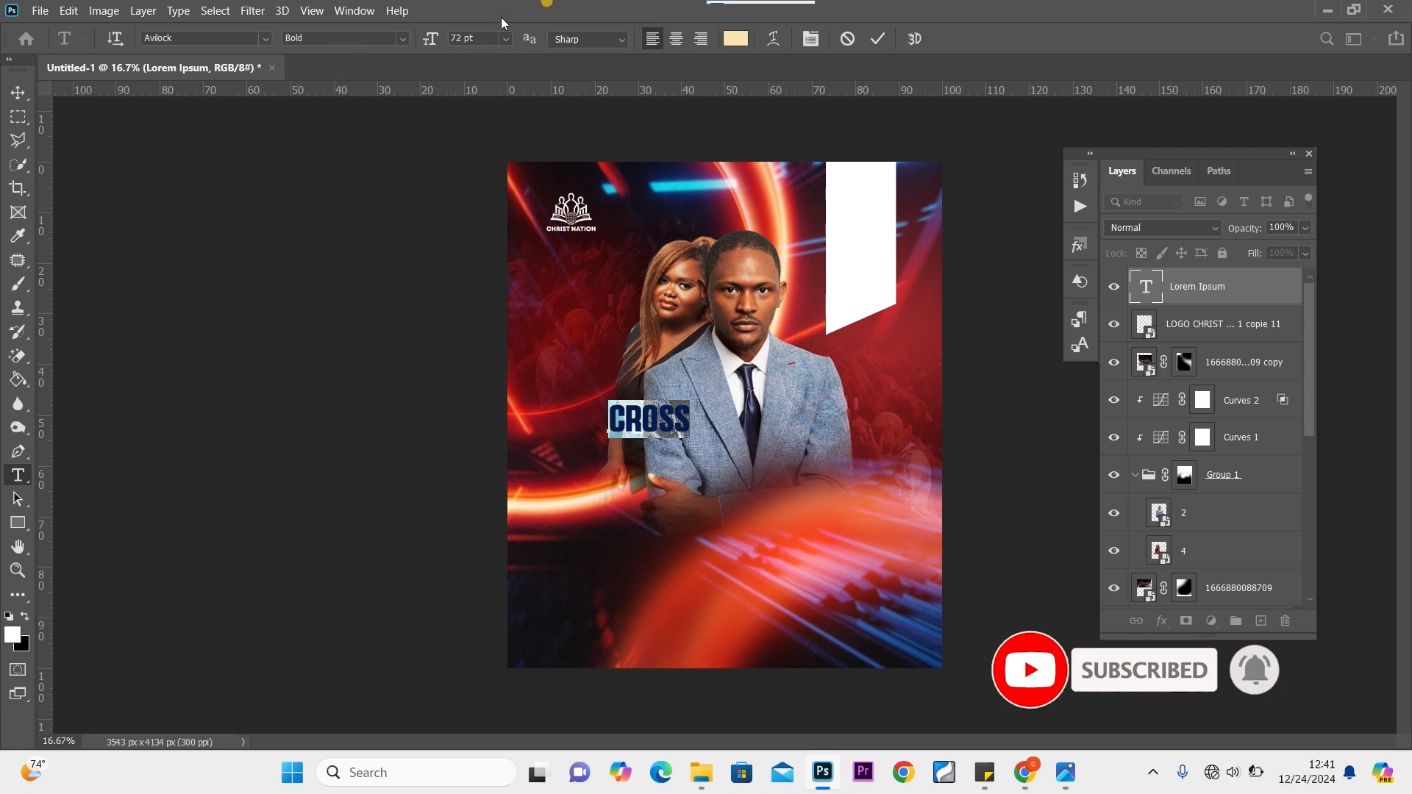
{"action": "left_click", "coordinate": [19, 93]}
Scale the CROSS text to 270.62% and position it across the man's lower jacket
{"action": "key", "text": "ctrl+t"}
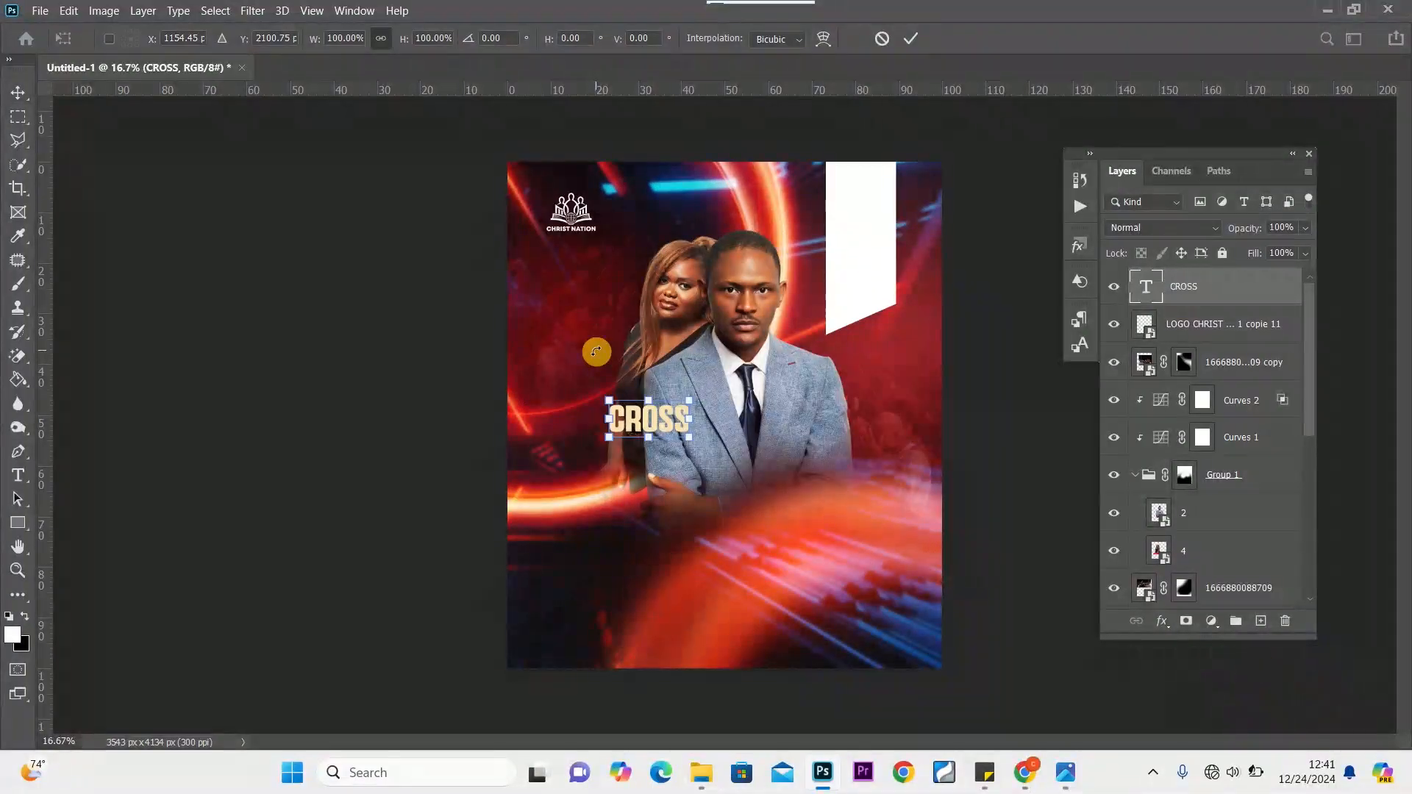
{"action": "left_click_drag", "start_coordinate": [689, 439], "coordinate": [775, 567]}
{"action": "left_click_drag", "start_coordinate": [734, 454], "coordinate": [728, 436]}
{"action": "left_click", "coordinate": [19, 91]}
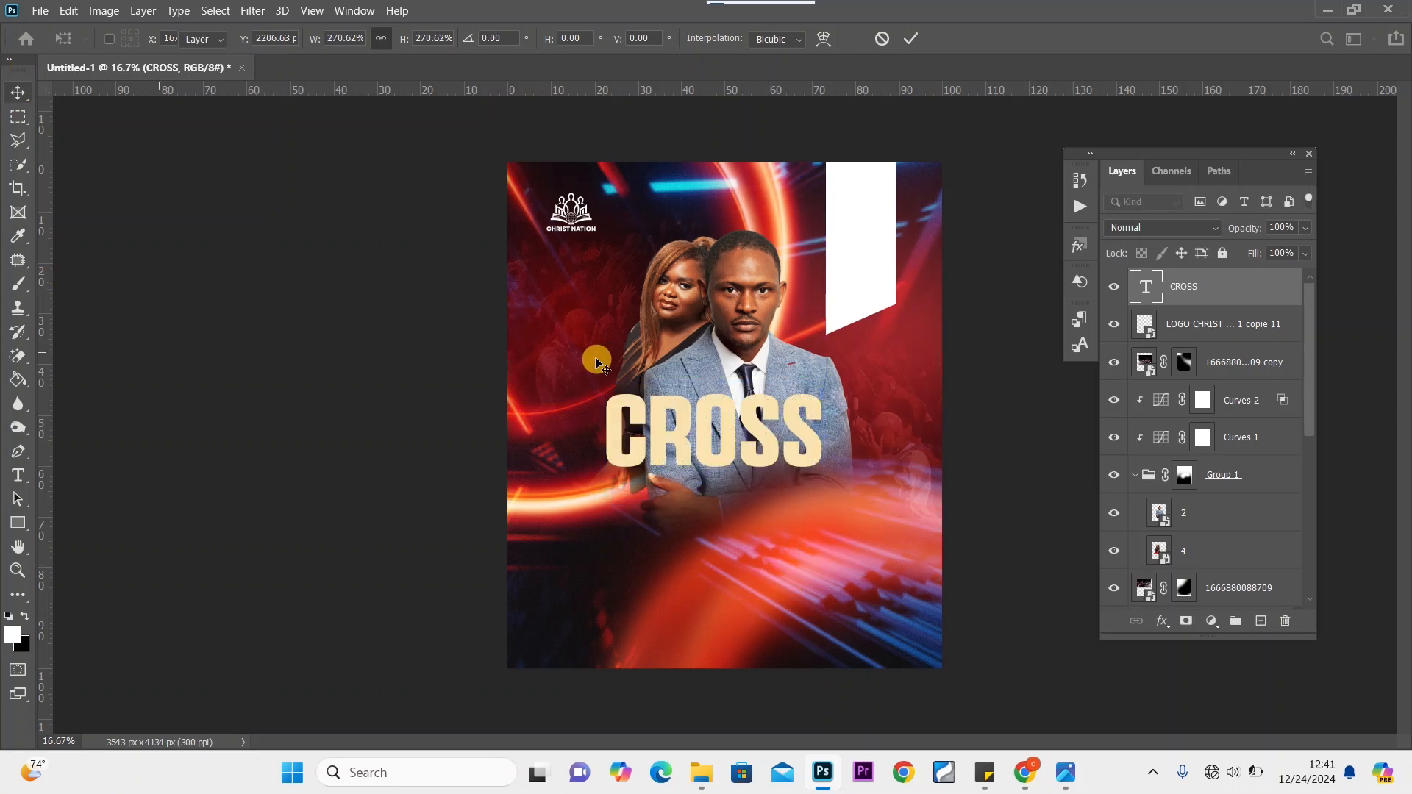
Recolour the CROSS text white
{"action": "double_click", "coordinate": [702, 411]}
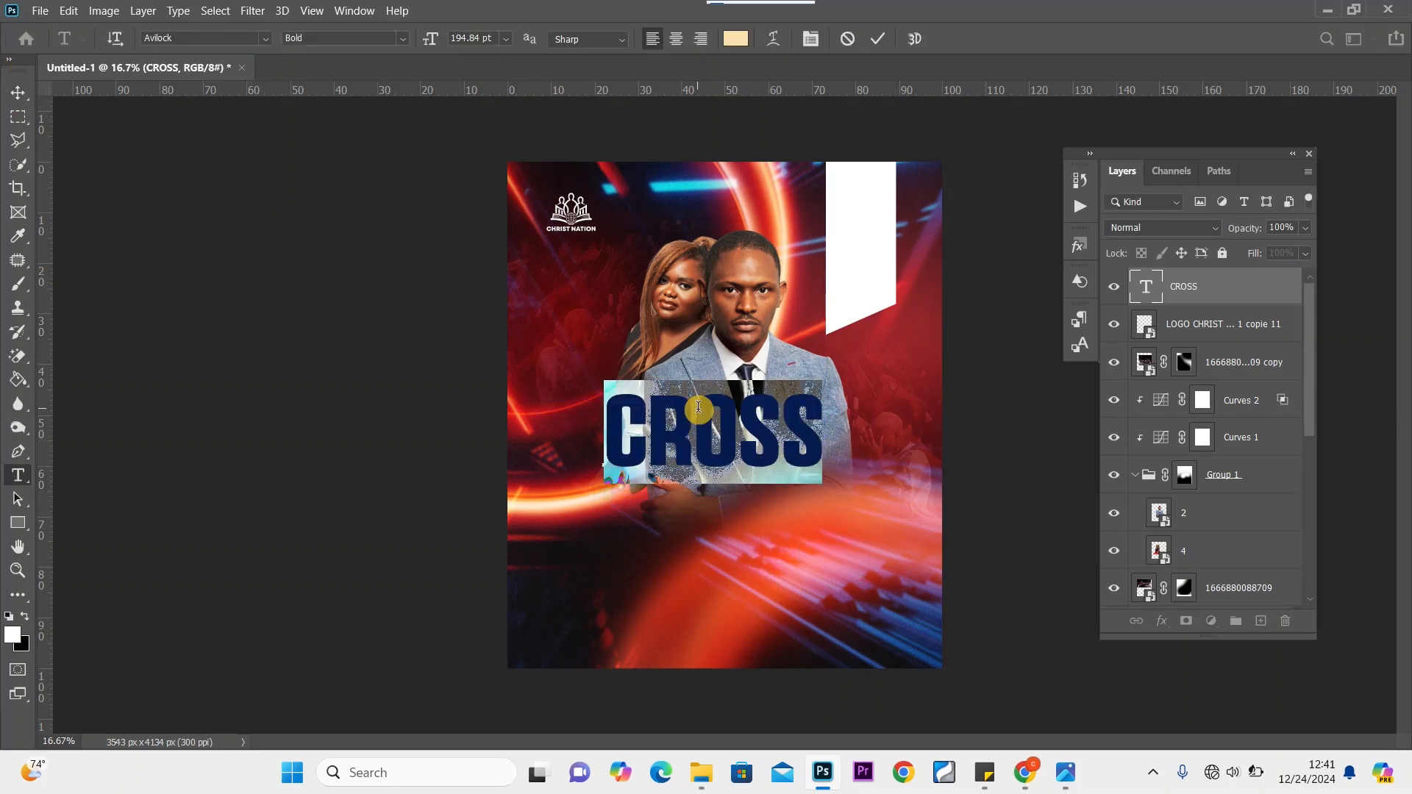
{"action": "left_click", "coordinate": [20, 615]}
{"action": "left_click", "coordinate": [29, 615]}
{"action": "left_click", "coordinate": [22, 93]}
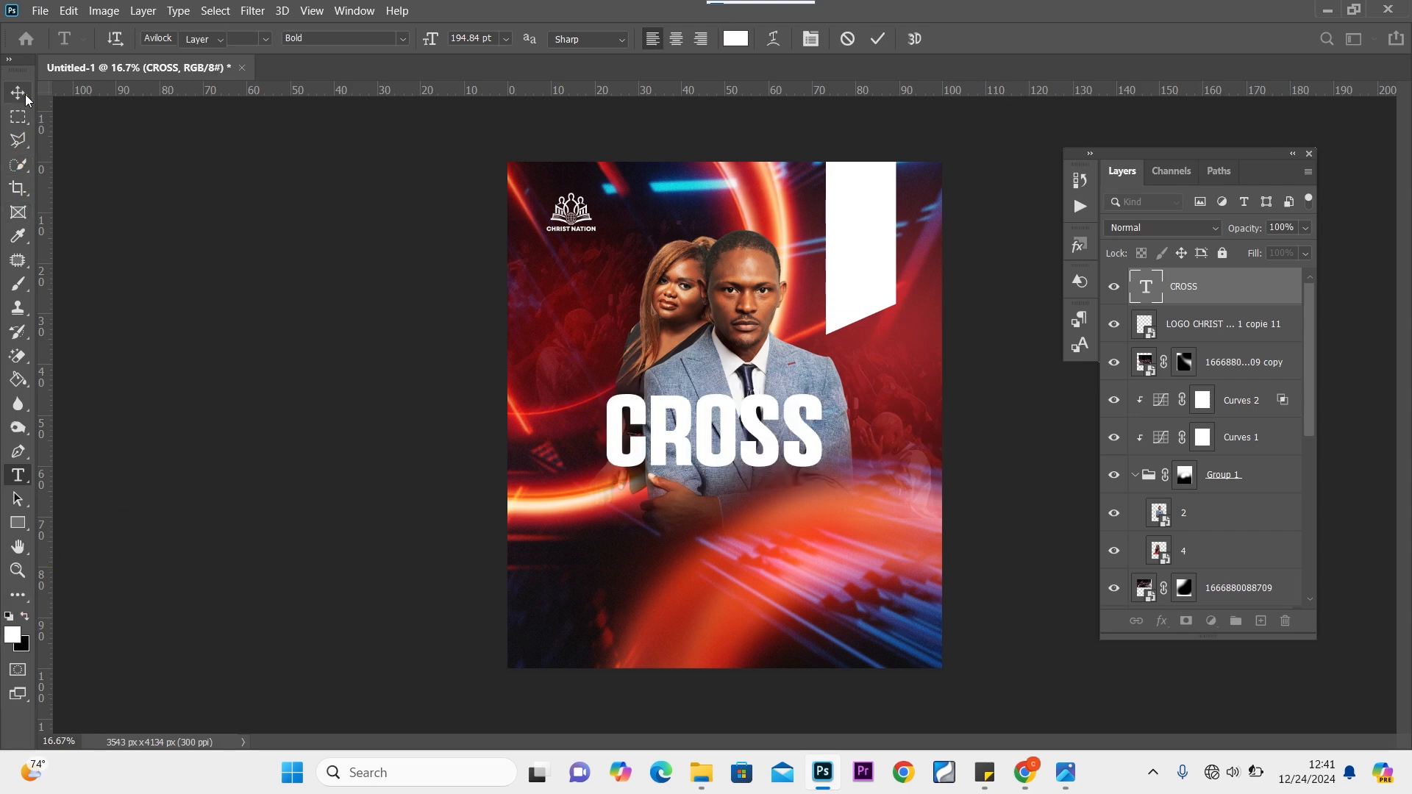
Tighten the letter spacing of the CROSS text and nudge the word slightly left across the couple
{"action": "double_click", "coordinate": [724, 434]}
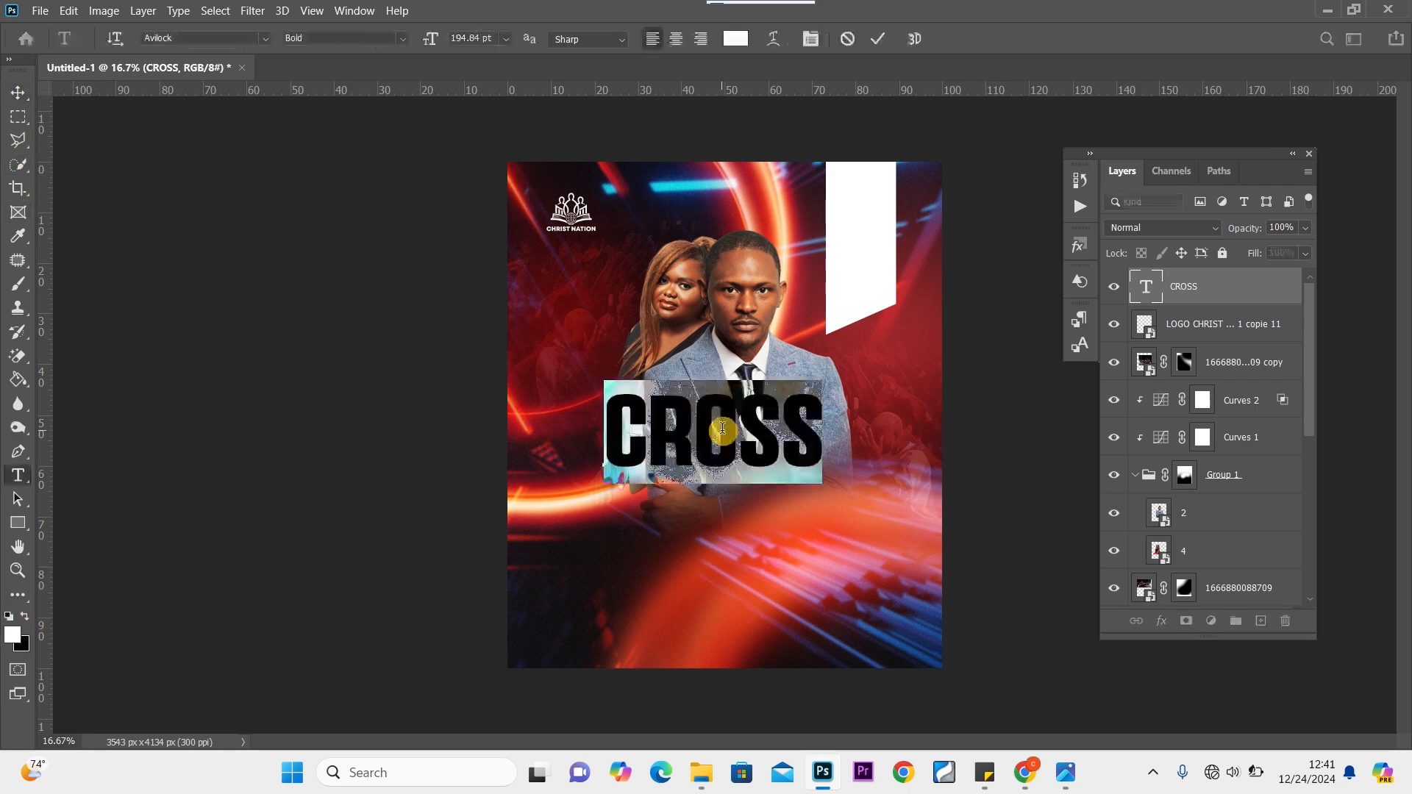
{"action": "key", "text": "alt+Left"}
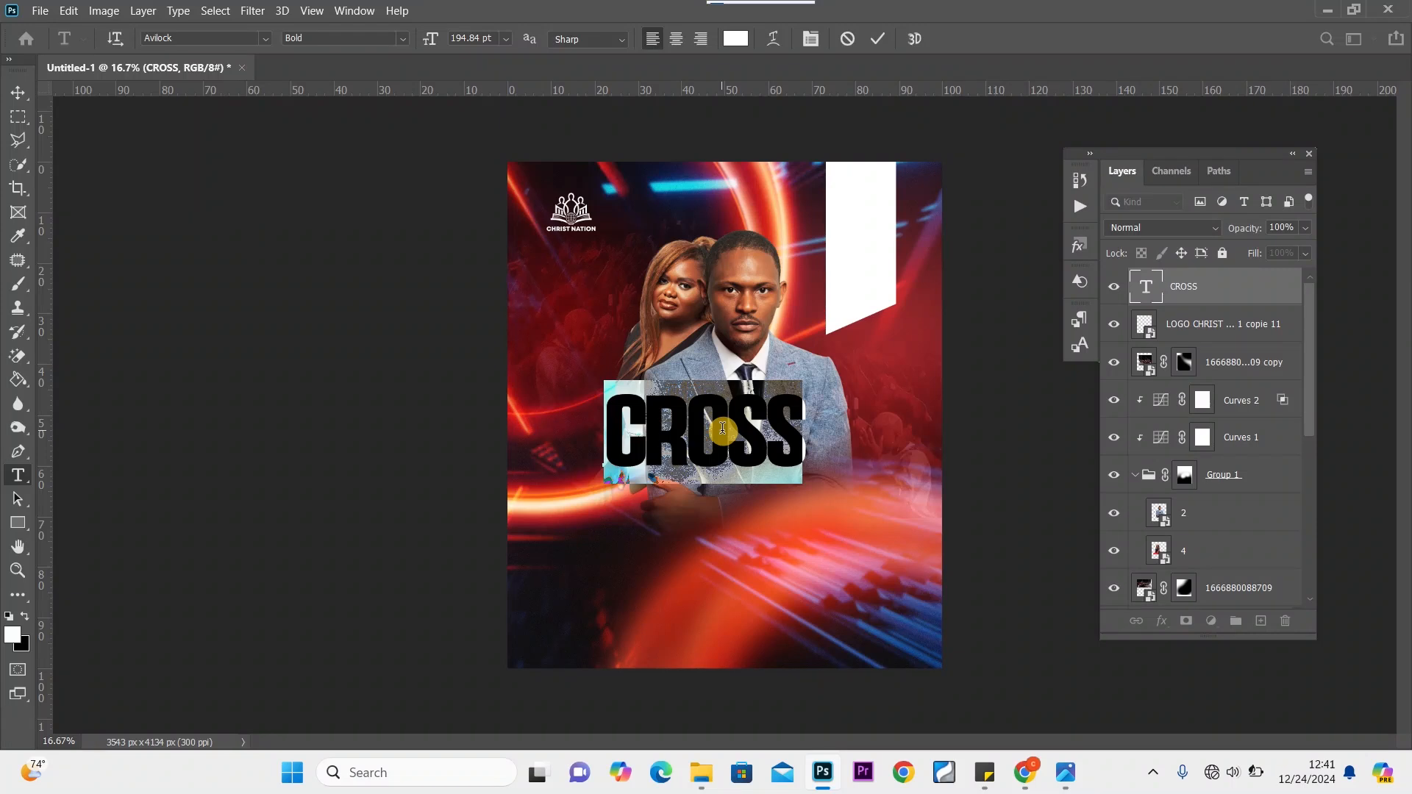
{"action": "left_click", "coordinate": [18, 91]}
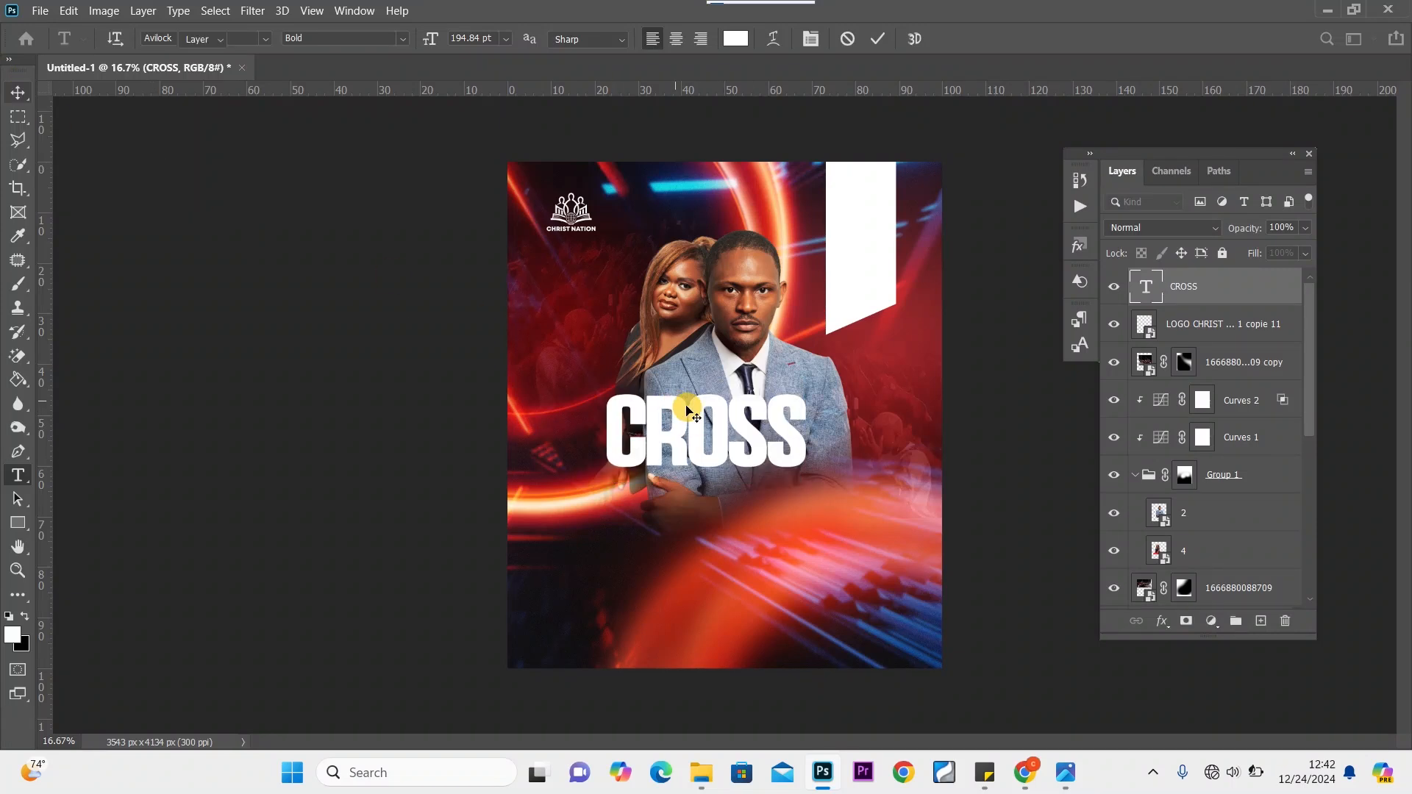
{"action": "mouse_move", "coordinate": [698, 424]}
{"action": "left_mouse_down"}
{"action": "mouse_move", "coordinate": [695, 412]}
{"action": "mouse_move", "coordinate": [707, 423]}
{"action": "left_mouse_up"}
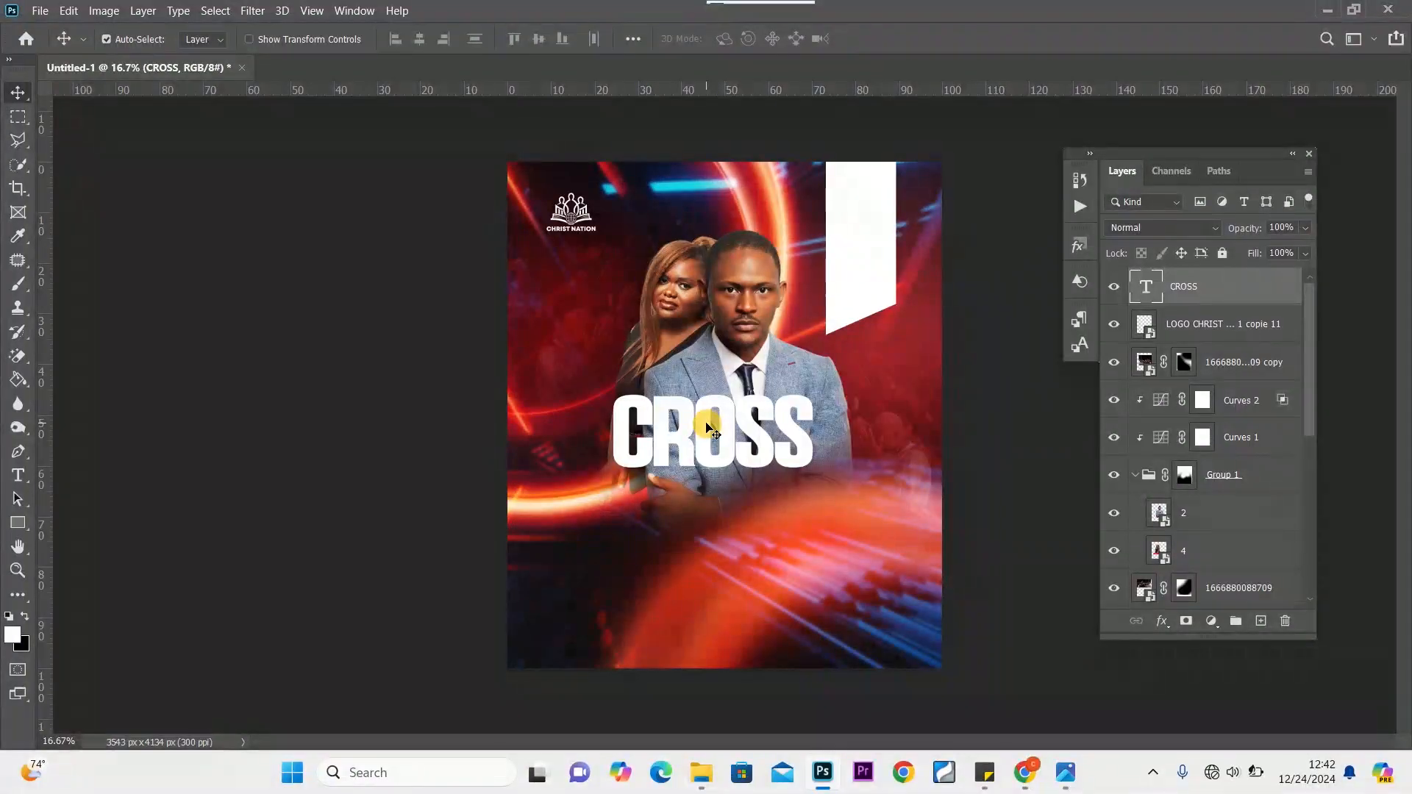
{"action": "left_click_drag", "start_coordinate": [705, 425], "coordinate": [690, 418]}
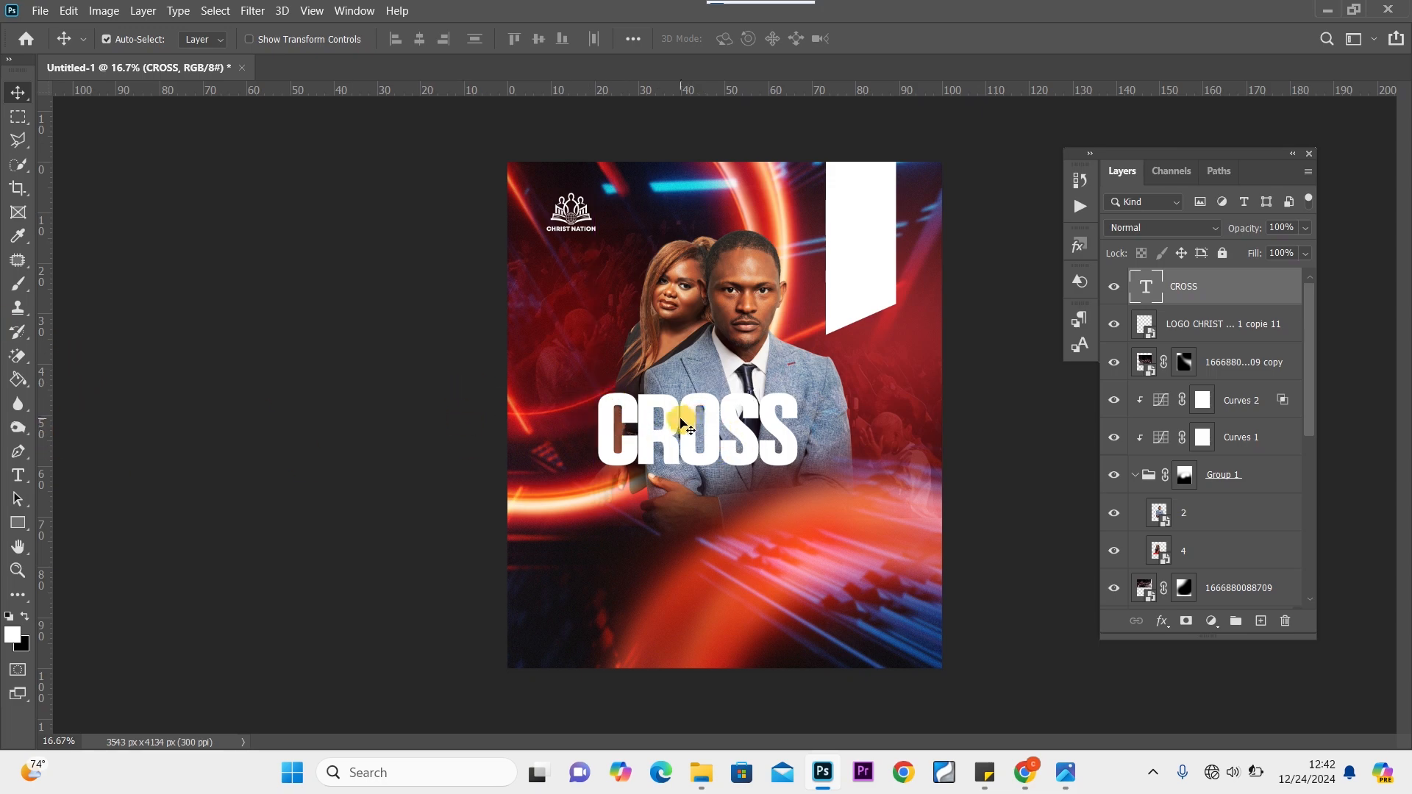
Duplicate the CROSS text directly below the original and replace the copy's text with the letter O
{"action": "left_click_drag", "start_coordinate": [683, 425], "coordinate": [671, 502]}
{"action": "double_click", "coordinate": [624, 499]}
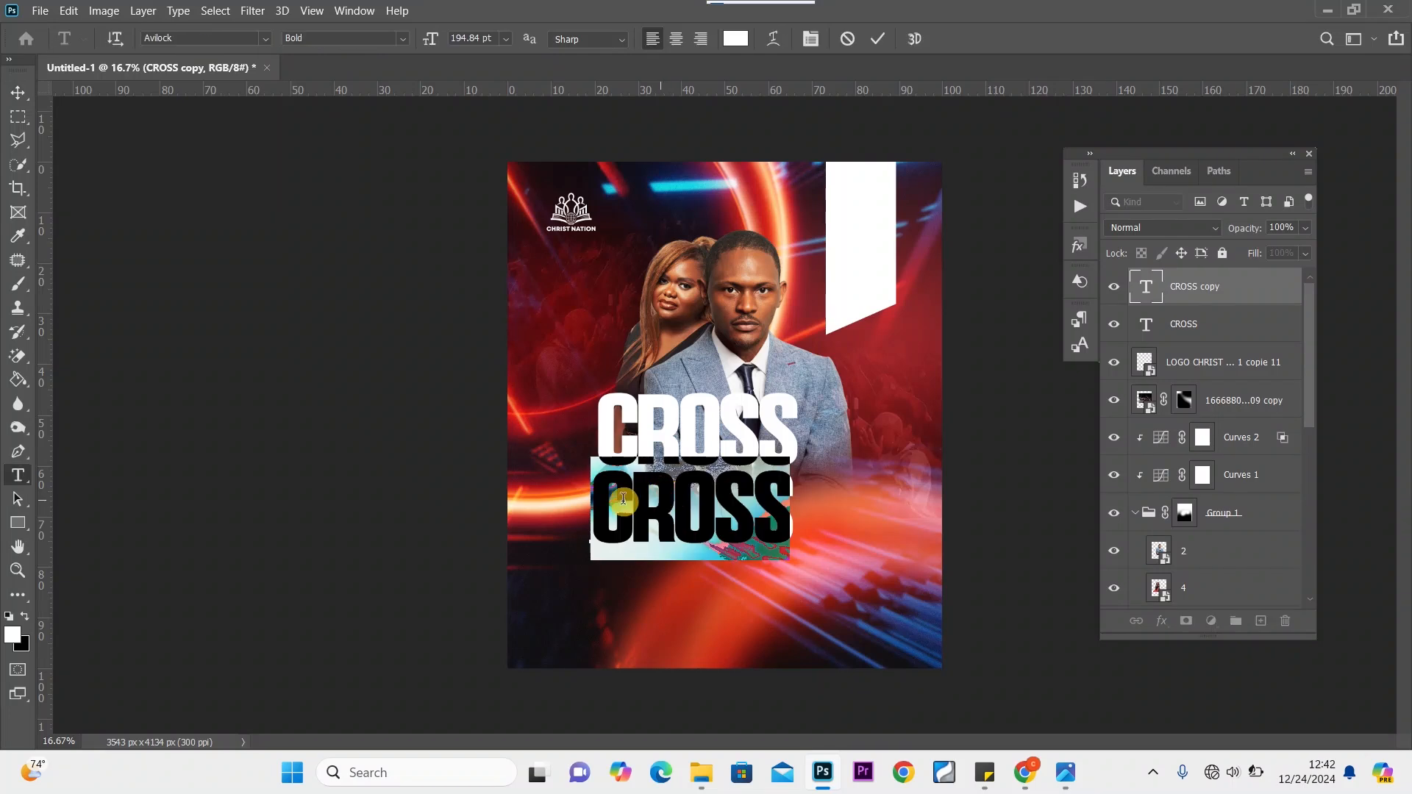
{"action": "type", "text": "O"}
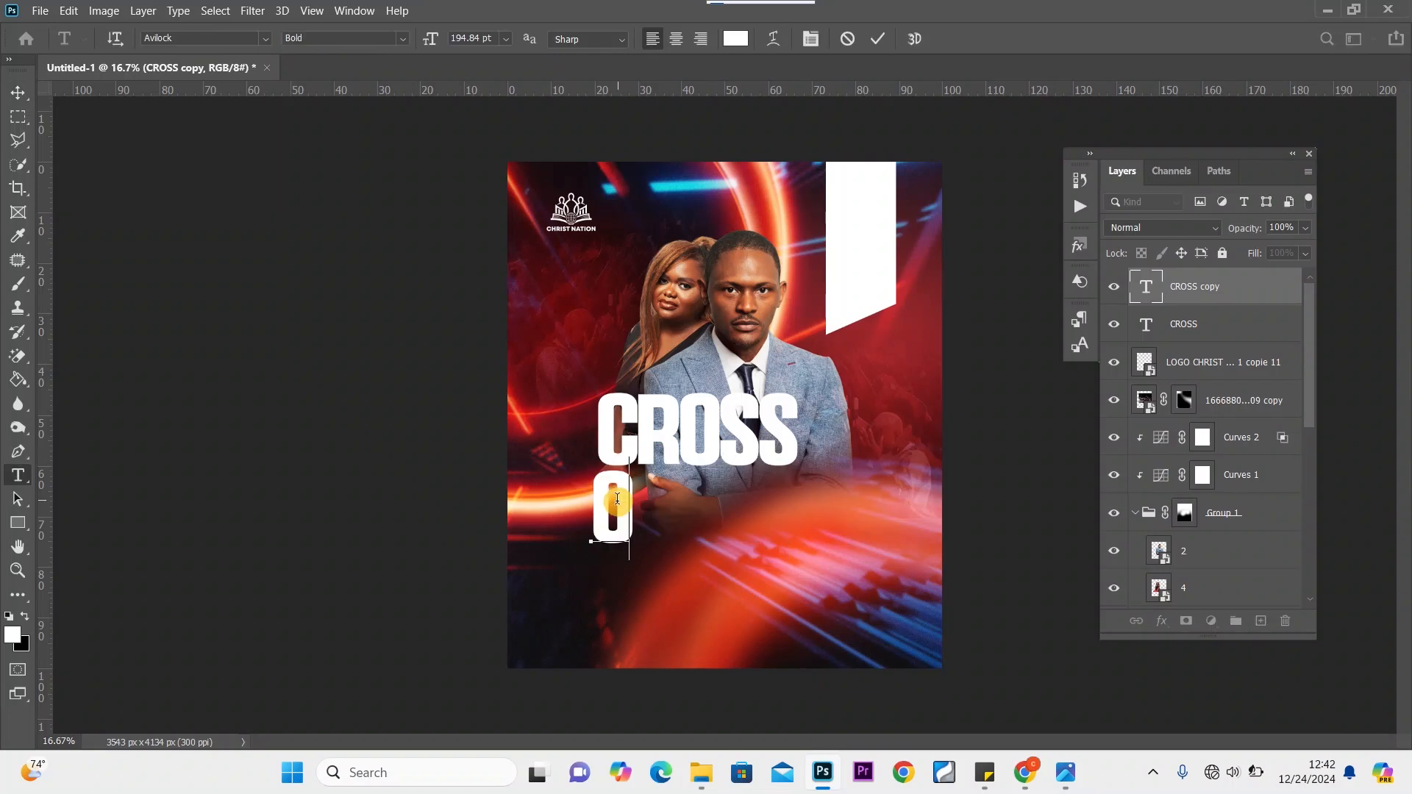
{"action": "left_click", "coordinate": [13, 94]}
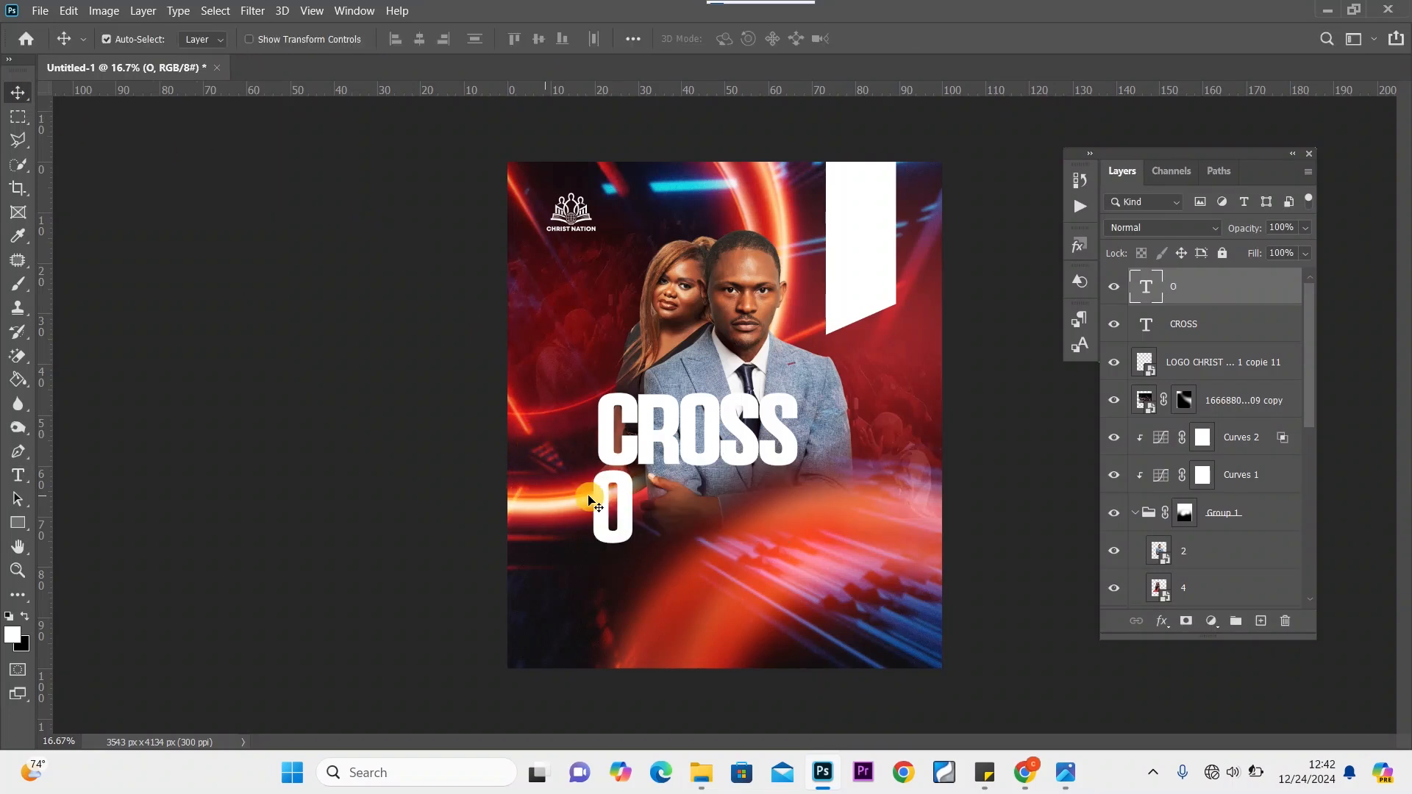
Duplicate the O just to its right and change the copy to the letter V
{"action": "left_click_drag", "start_coordinate": [624, 507], "coordinate": [657, 508]}
{"action": "key", "text": "t"}
{"action": "double_click", "coordinate": [647, 507]}
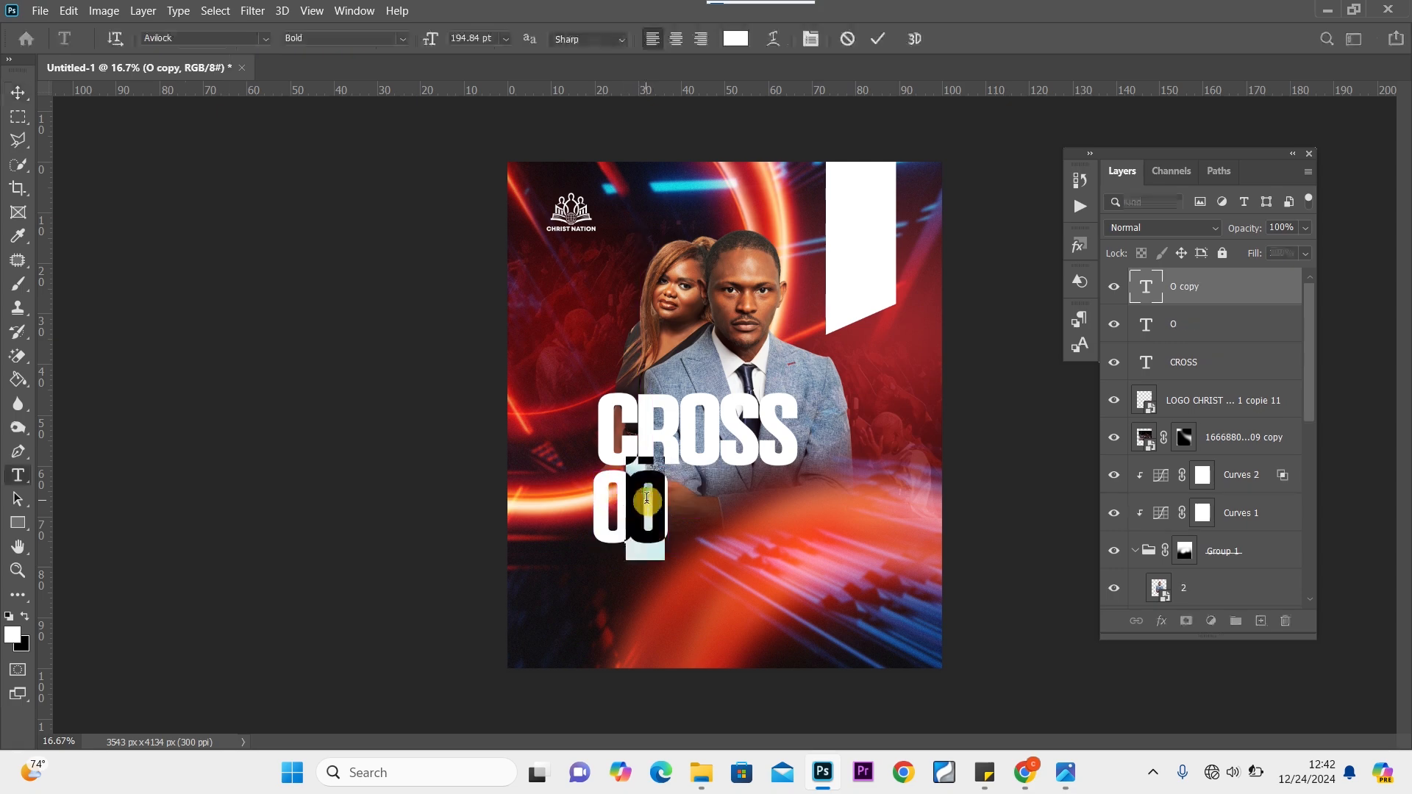
{"action": "type", "text": "V"}
{"action": "left_click", "coordinate": [18, 92]}
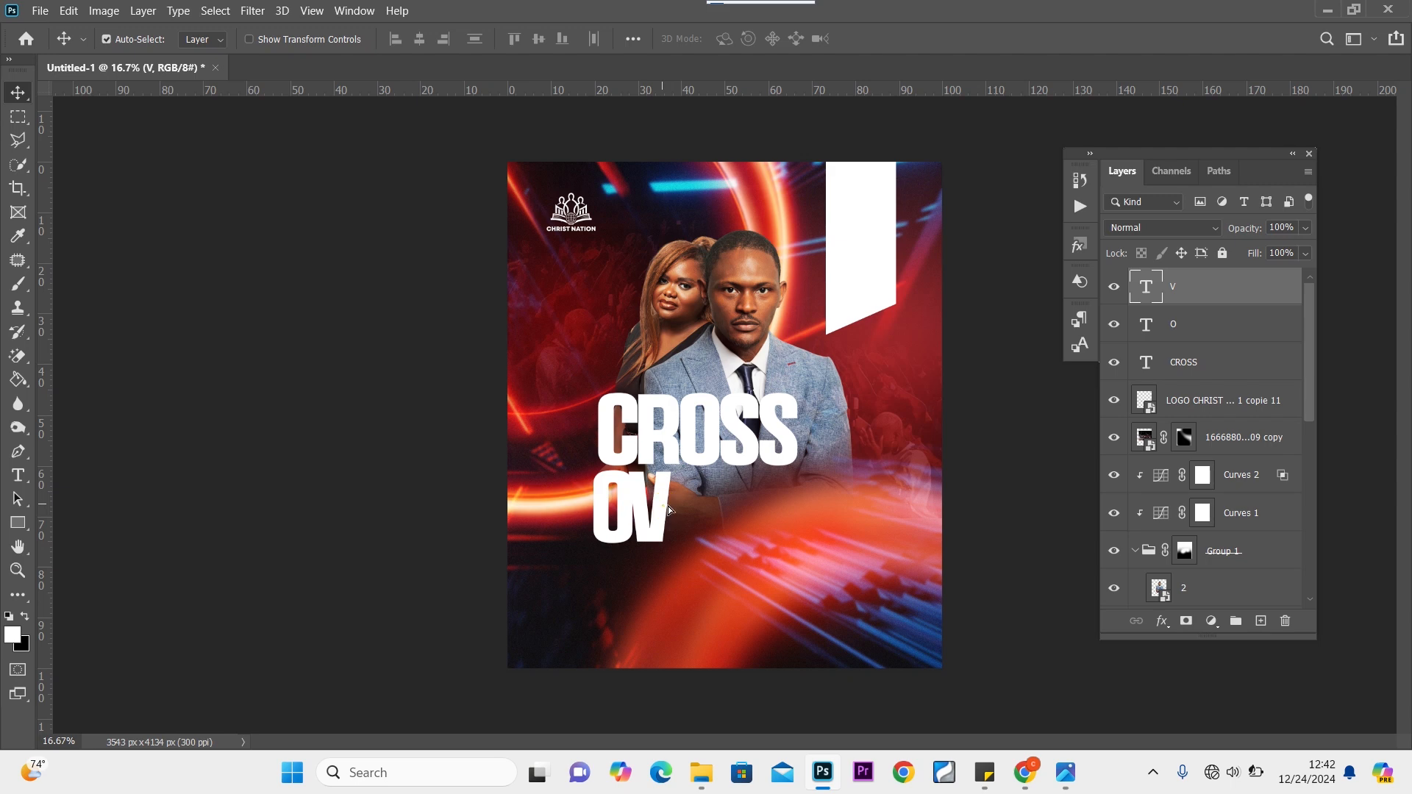
Duplicate the V just to its right and change the copy to the letter E
{"action": "left_click_drag", "start_coordinate": [667, 506], "coordinate": [699, 508]}
{"action": "double_click", "coordinate": [697, 504]}
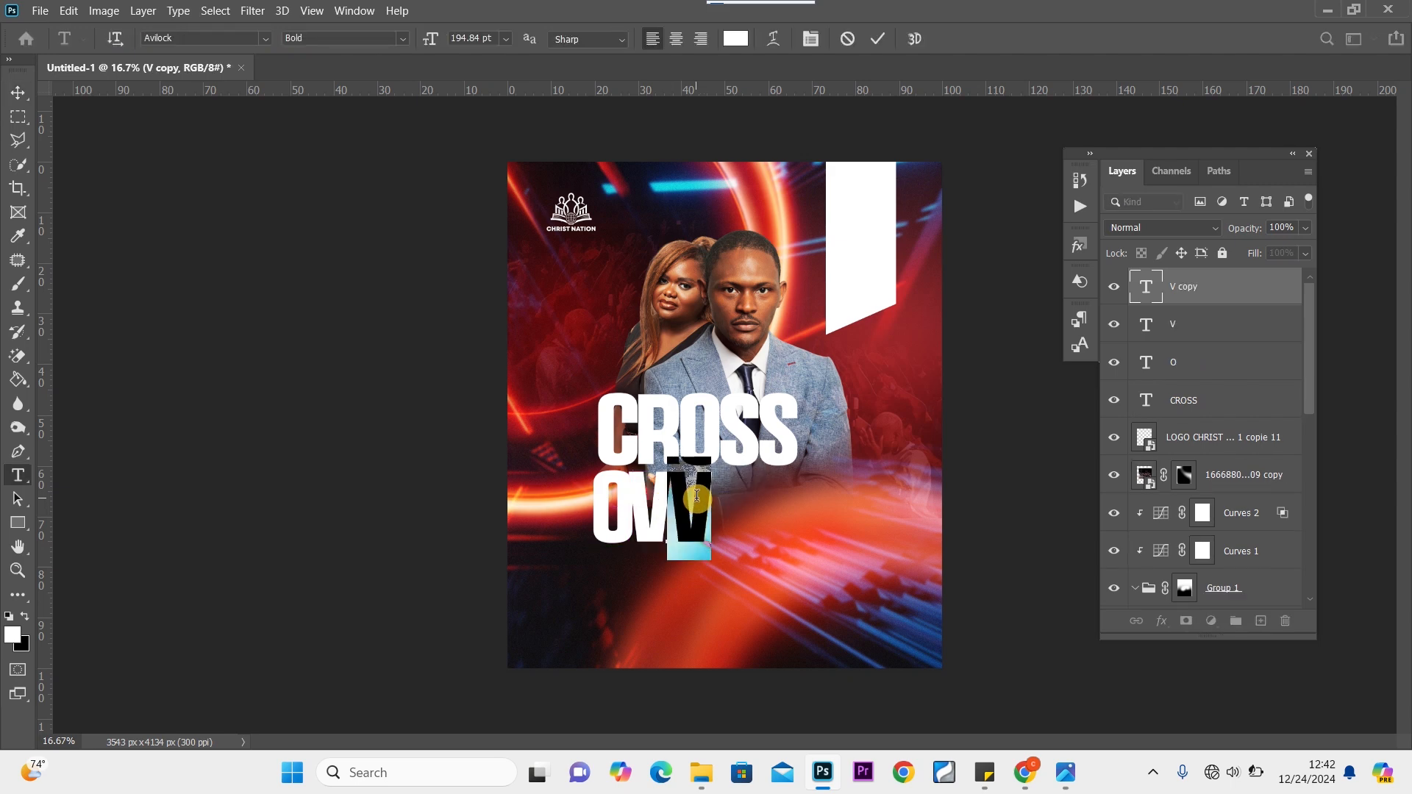
{"action": "type", "text": "E"}
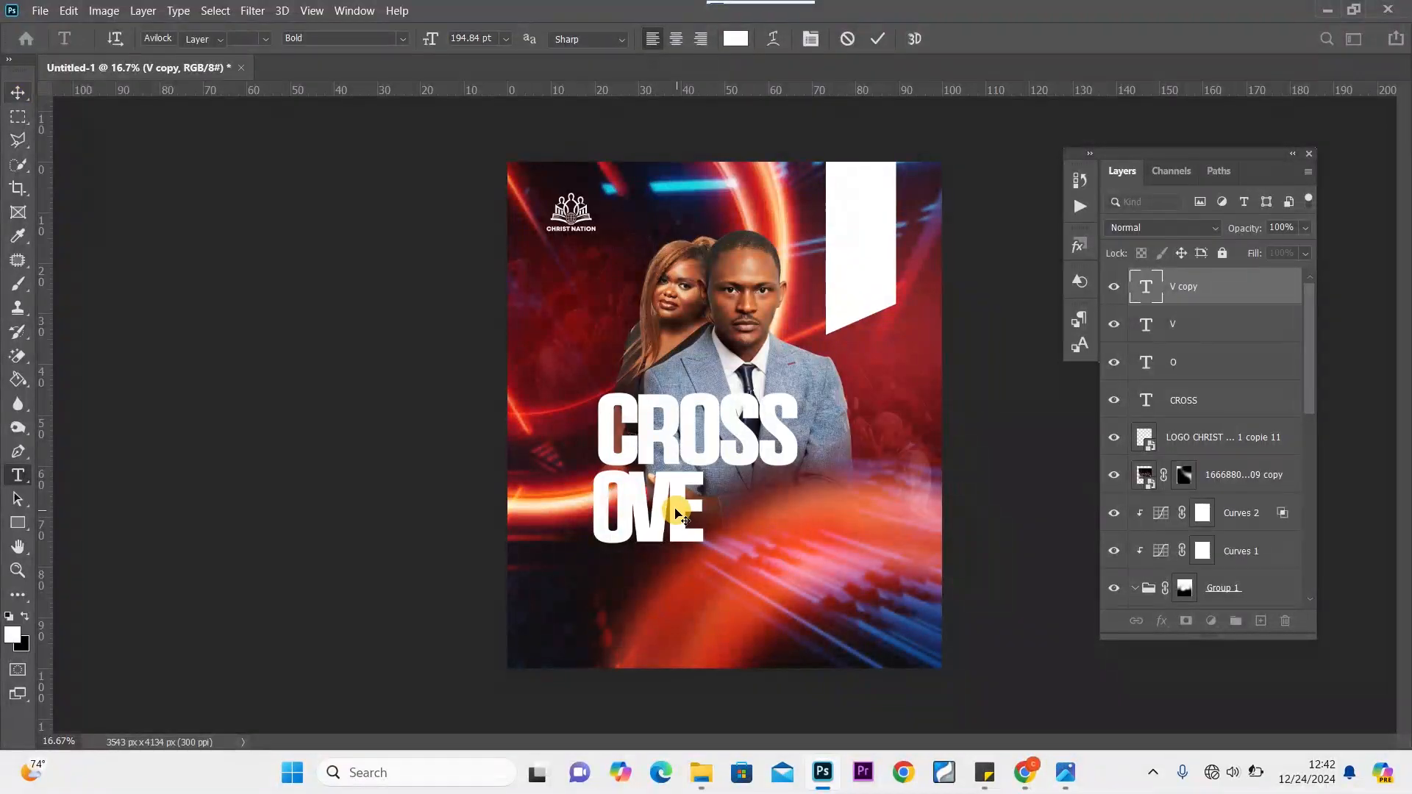
{"action": "key", "text": "ctrl+Return"}
{"action": "key", "text": "v"}
Duplicate the E just to its right and change the copy to the letter R, spelling OVER
{"action": "left_click_drag", "start_coordinate": [680, 511], "coordinate": [717, 508]}
{"action": "double_click", "coordinate": [717, 506]}
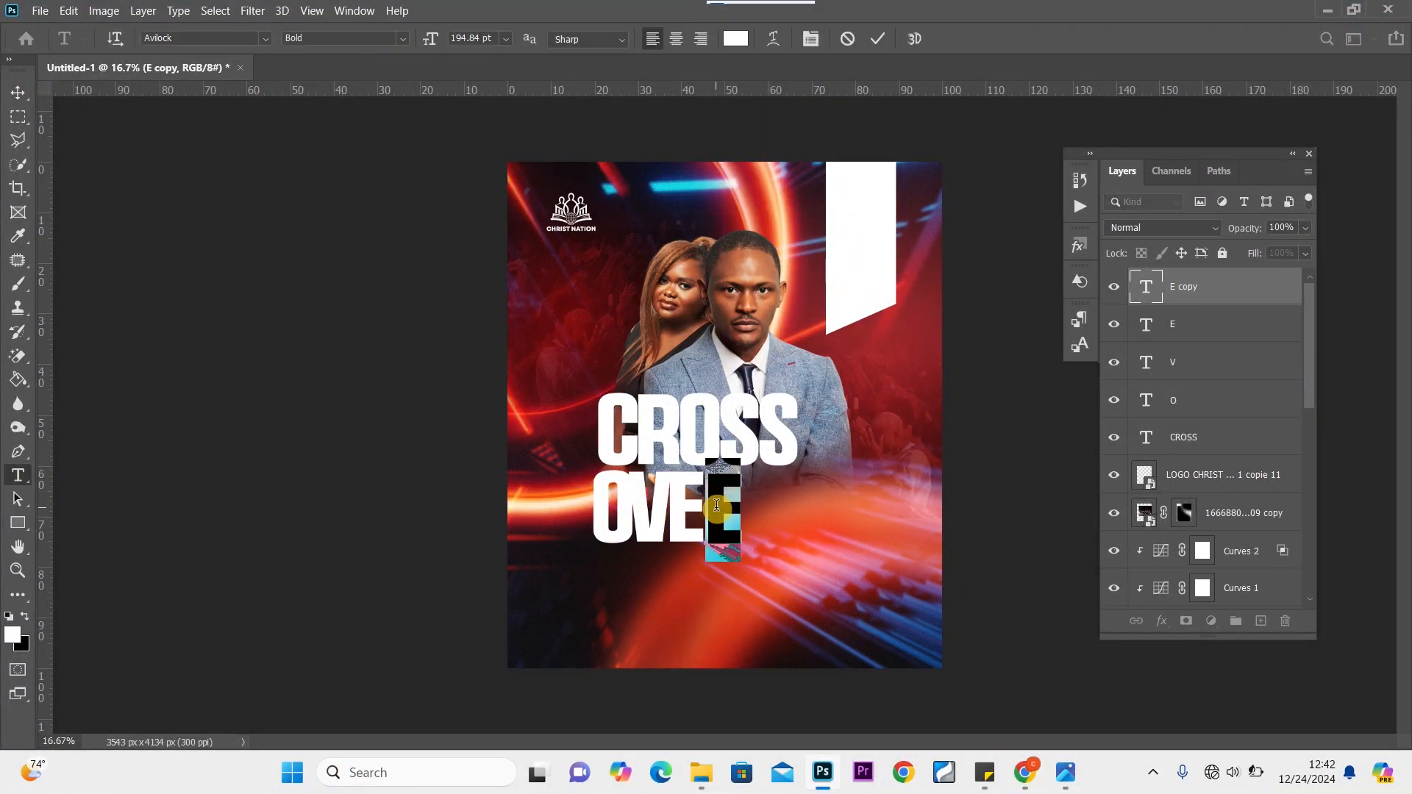
{"action": "type", "text": "R"}
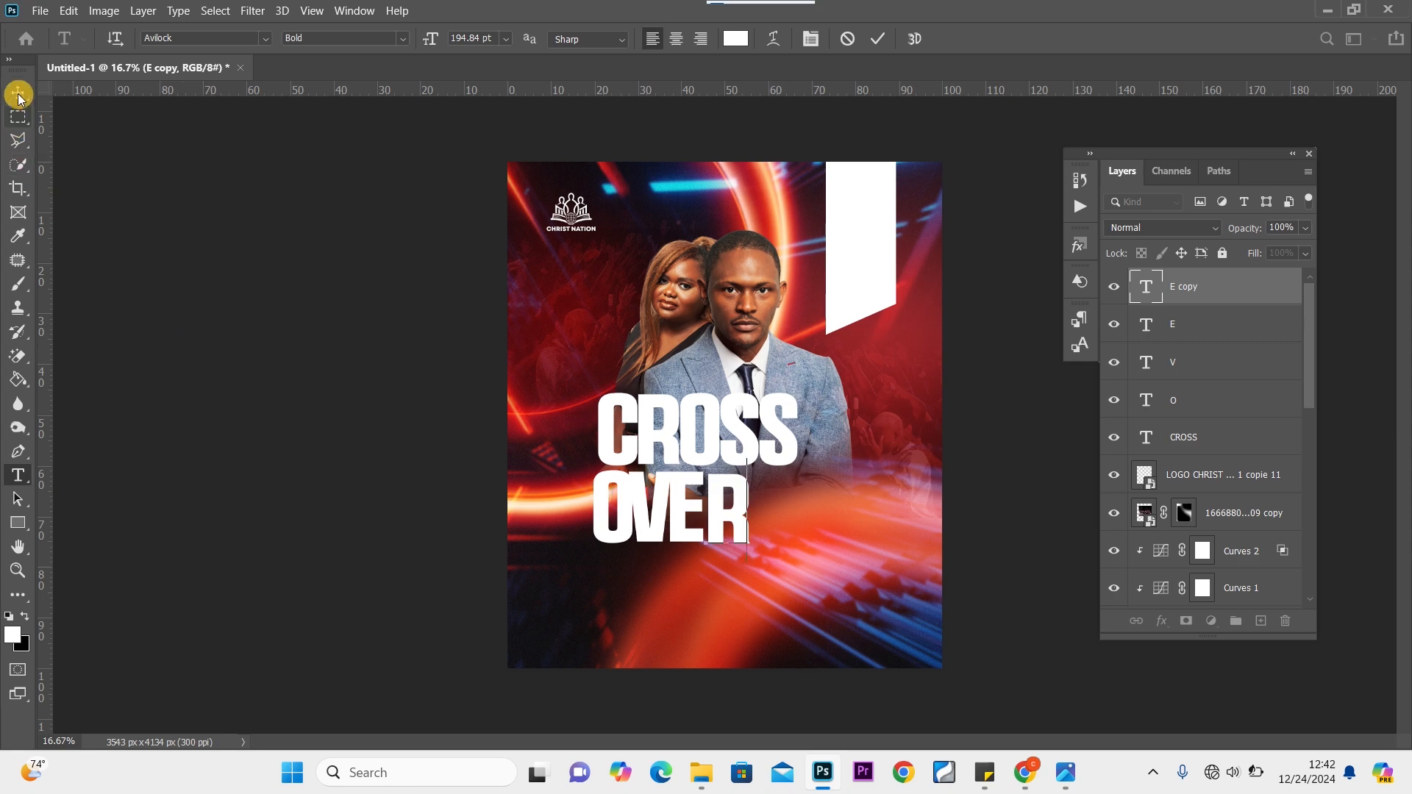
{"action": "left_click", "coordinate": [17, 87]}
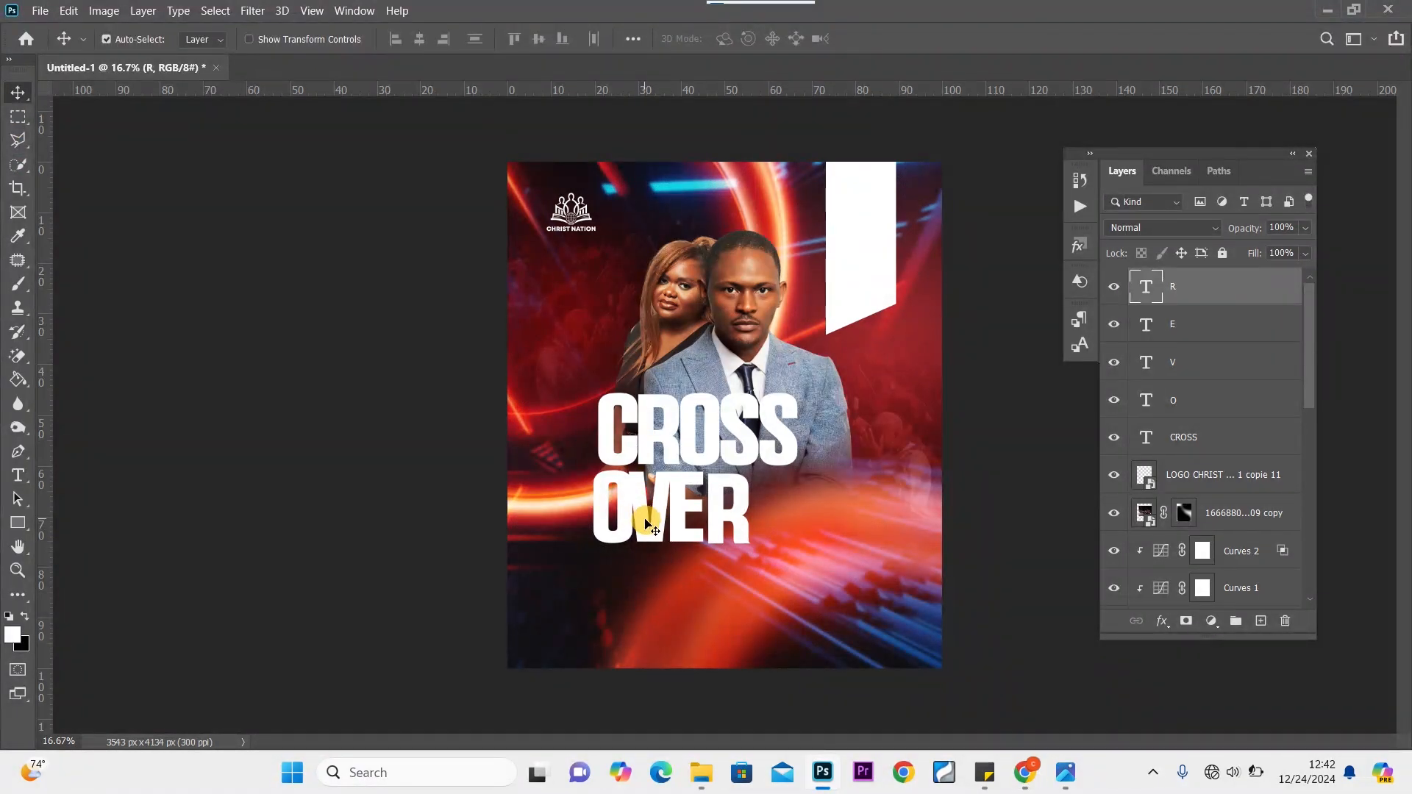
Shift the separate letters of OVER closer together so they overlap, starting flush with the C of CROSS
{"action": "mouse_move", "coordinate": [648, 514]}
{"action": "left_mouse_down"}
{"action": "mouse_move", "coordinate": [658, 524]}
{"action": "mouse_move", "coordinate": [631, 511]}
{"action": "mouse_move", "coordinate": [642, 514]}
{"action": "left_mouse_up"}
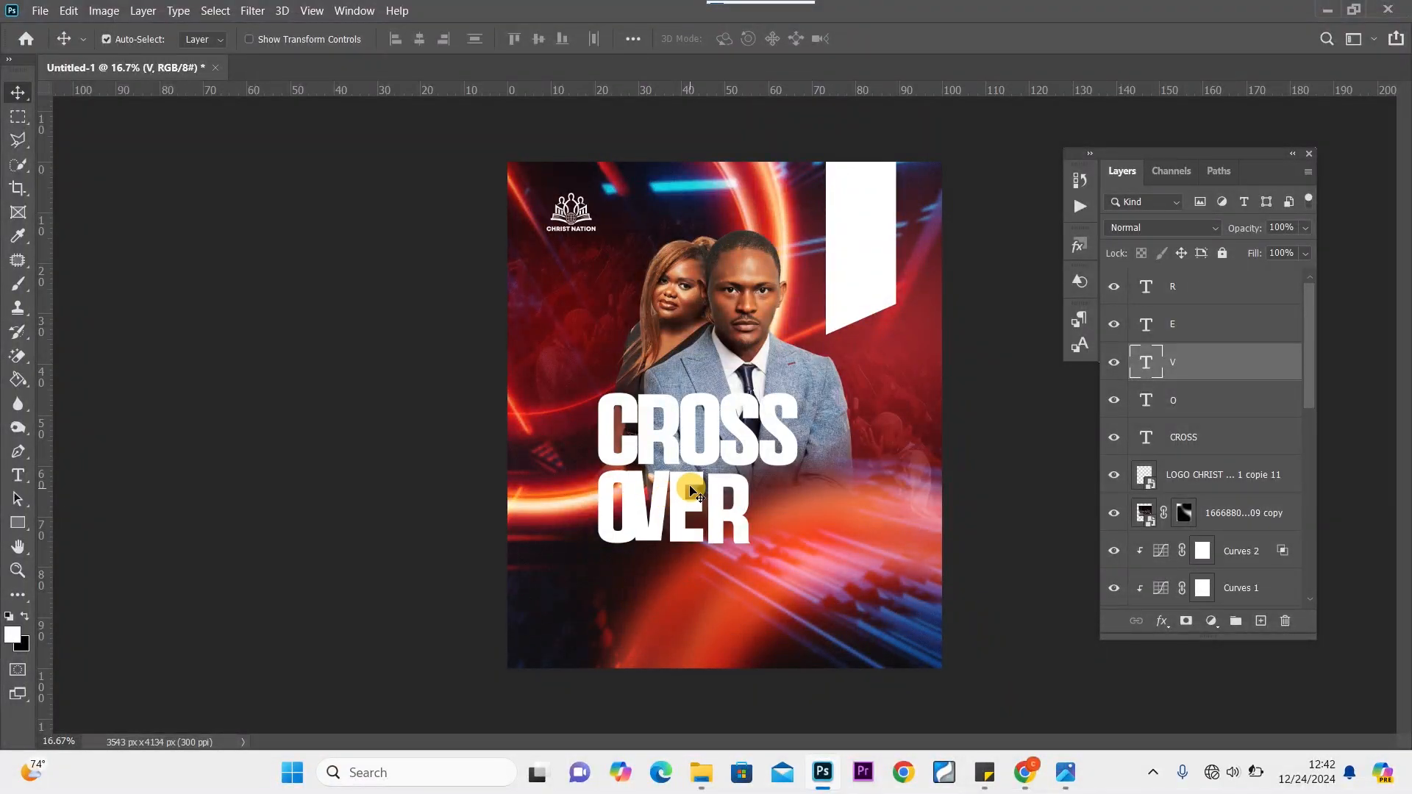
{"action": "mouse_move", "coordinate": [684, 507]}
{"action": "left_mouse_down"}
{"action": "mouse_move", "coordinate": [673, 503]}
{"action": "mouse_move", "coordinate": [681, 514]}
{"action": "left_mouse_up"}
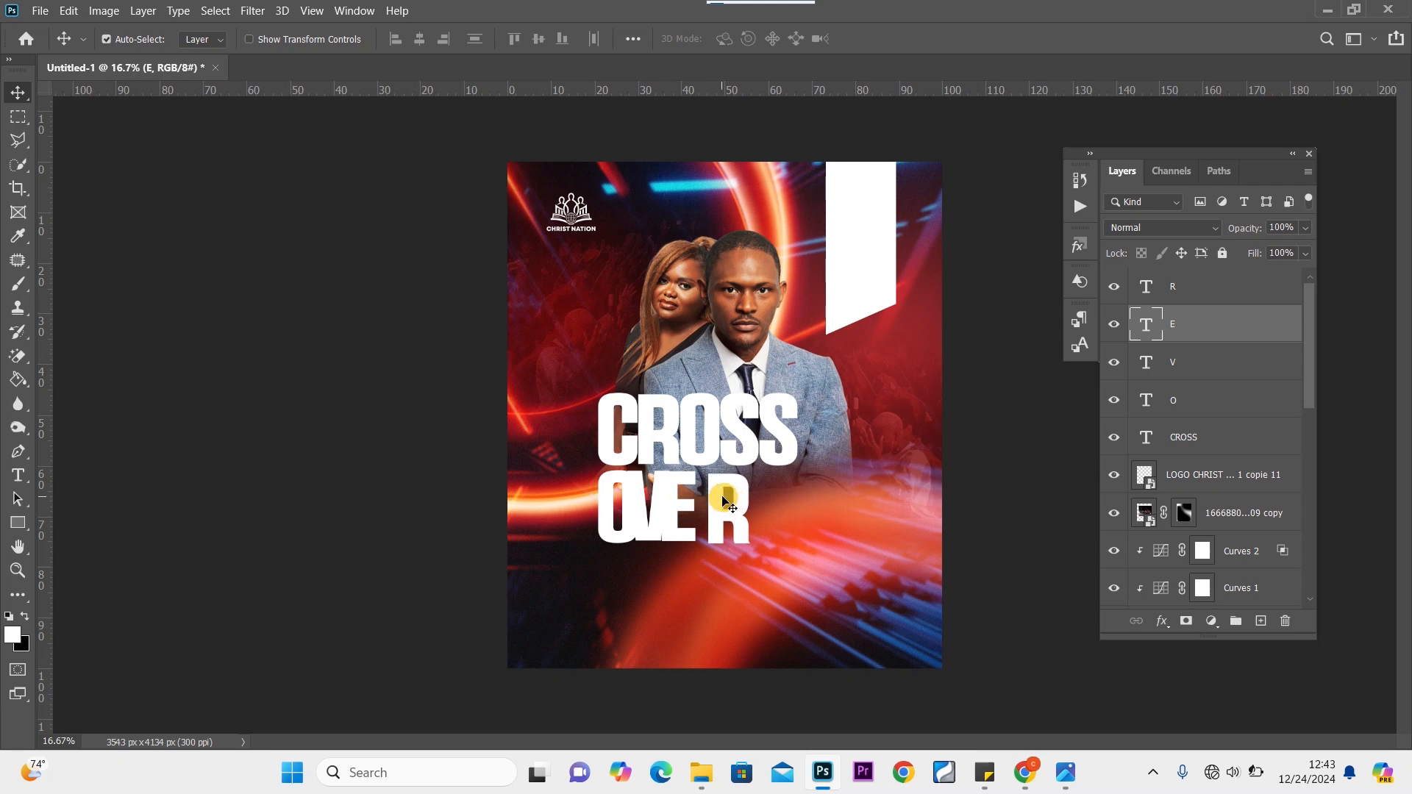
{"action": "left_click_drag", "start_coordinate": [720, 495], "coordinate": [707, 495]}
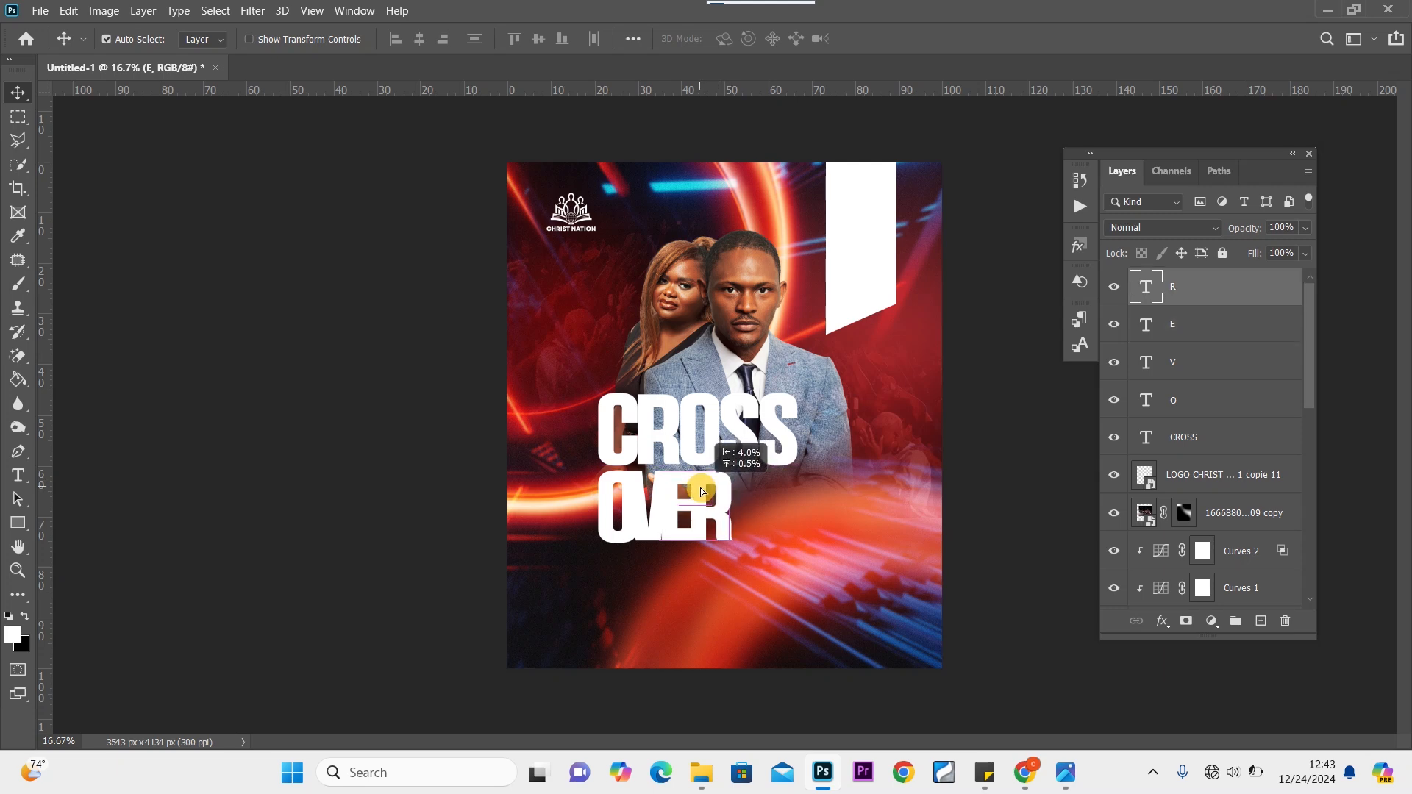
Try adding a new layer above the O text layer and loading the O's outline as a selection
{"action": "left_click", "coordinate": [1221, 410]}
{"action": "left_click", "coordinate": [1261, 620]}
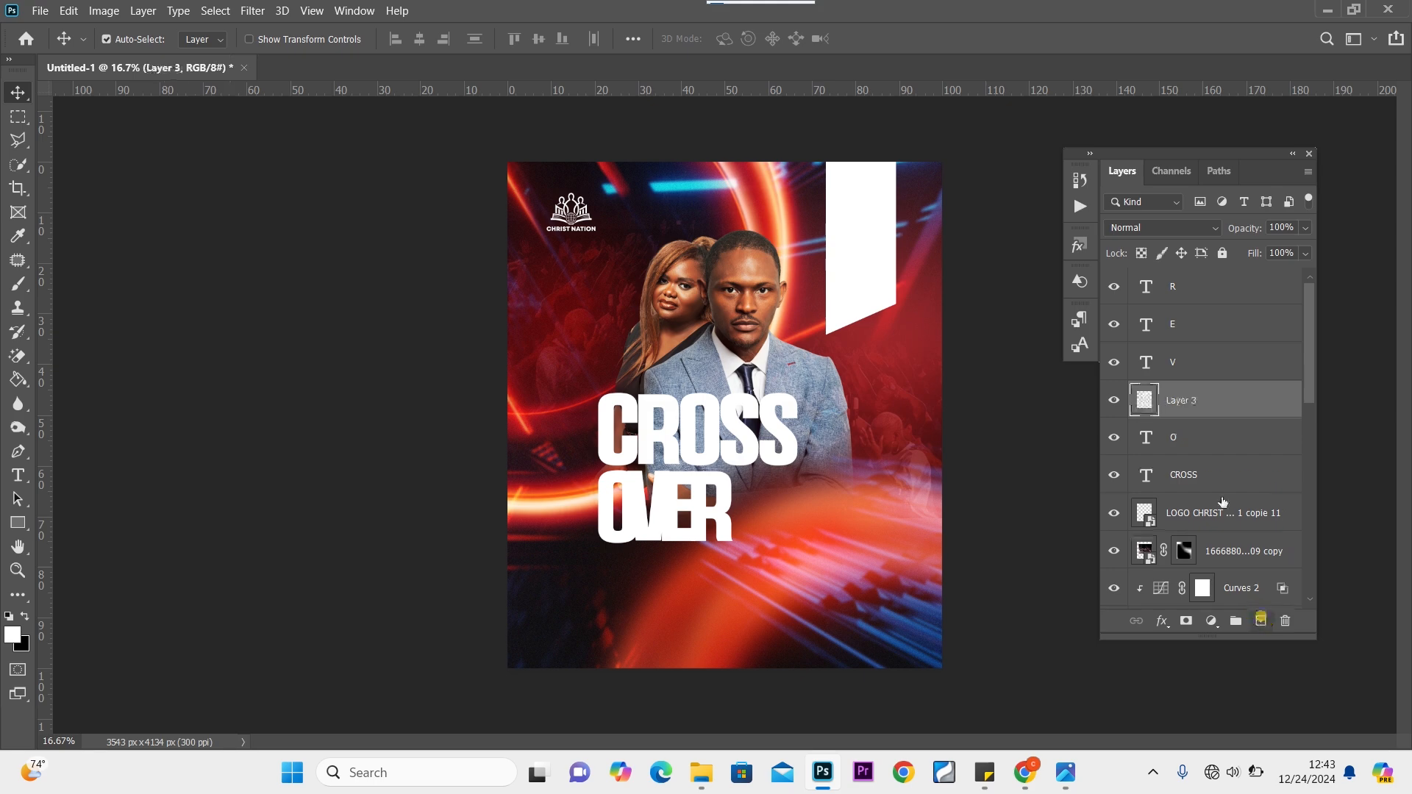
{"action": "left_click", "coordinate": [20, 285]}
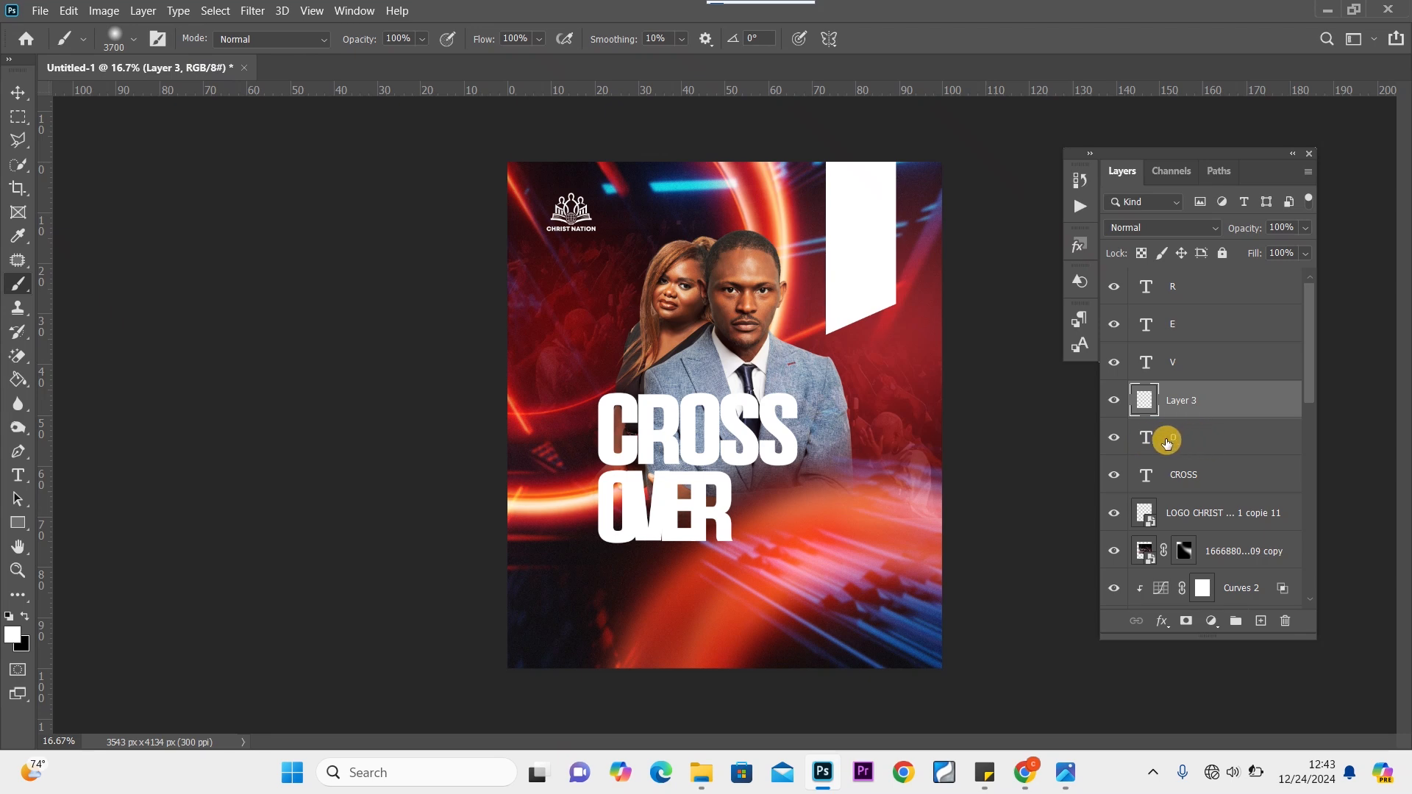
{"action": "left_click", "coordinate": [1144, 439], "text": "ctrl"}
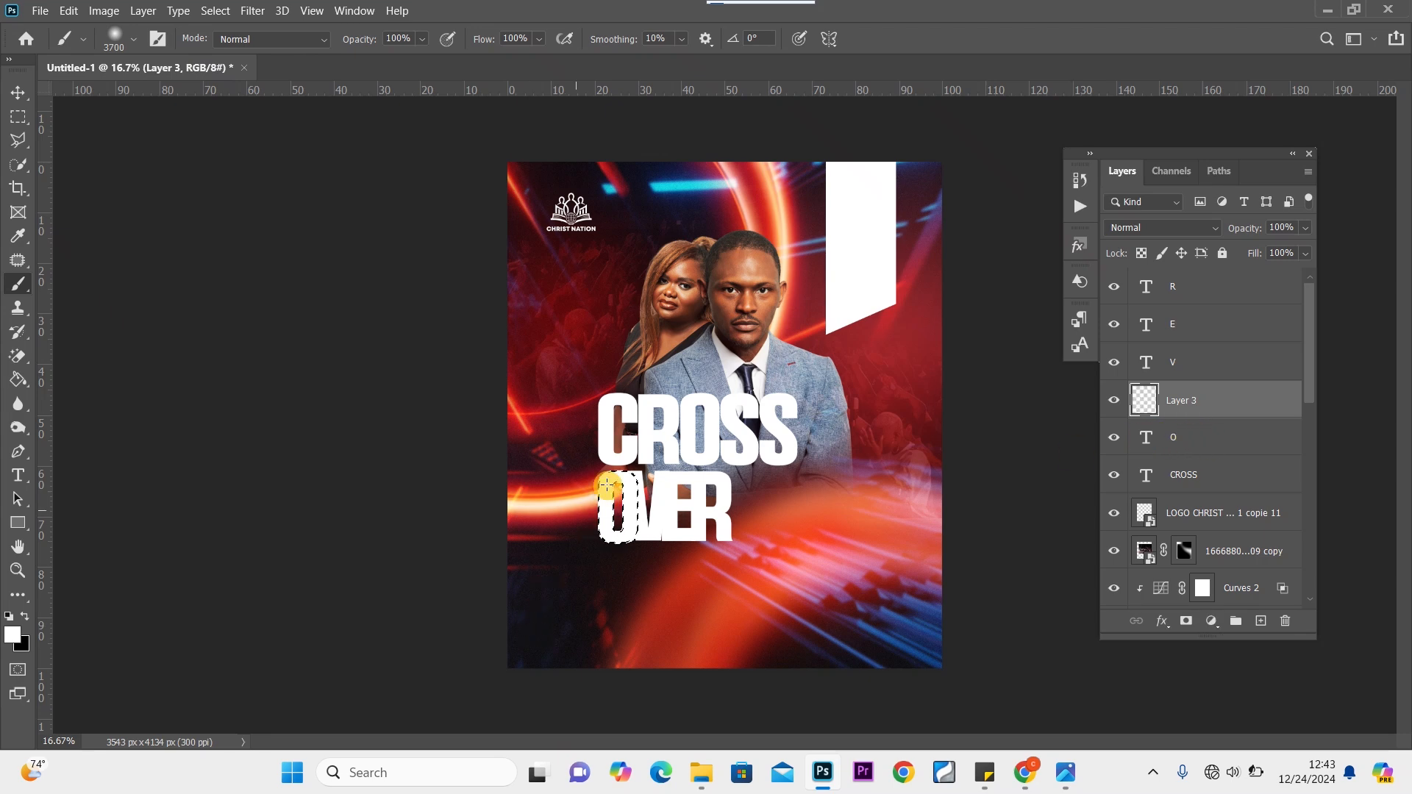
Try shading the selected O with a soft black brush at 0% hardness, enlarged to 1000 px, and deselect
{"action": "left_click", "coordinate": [25, 616]}
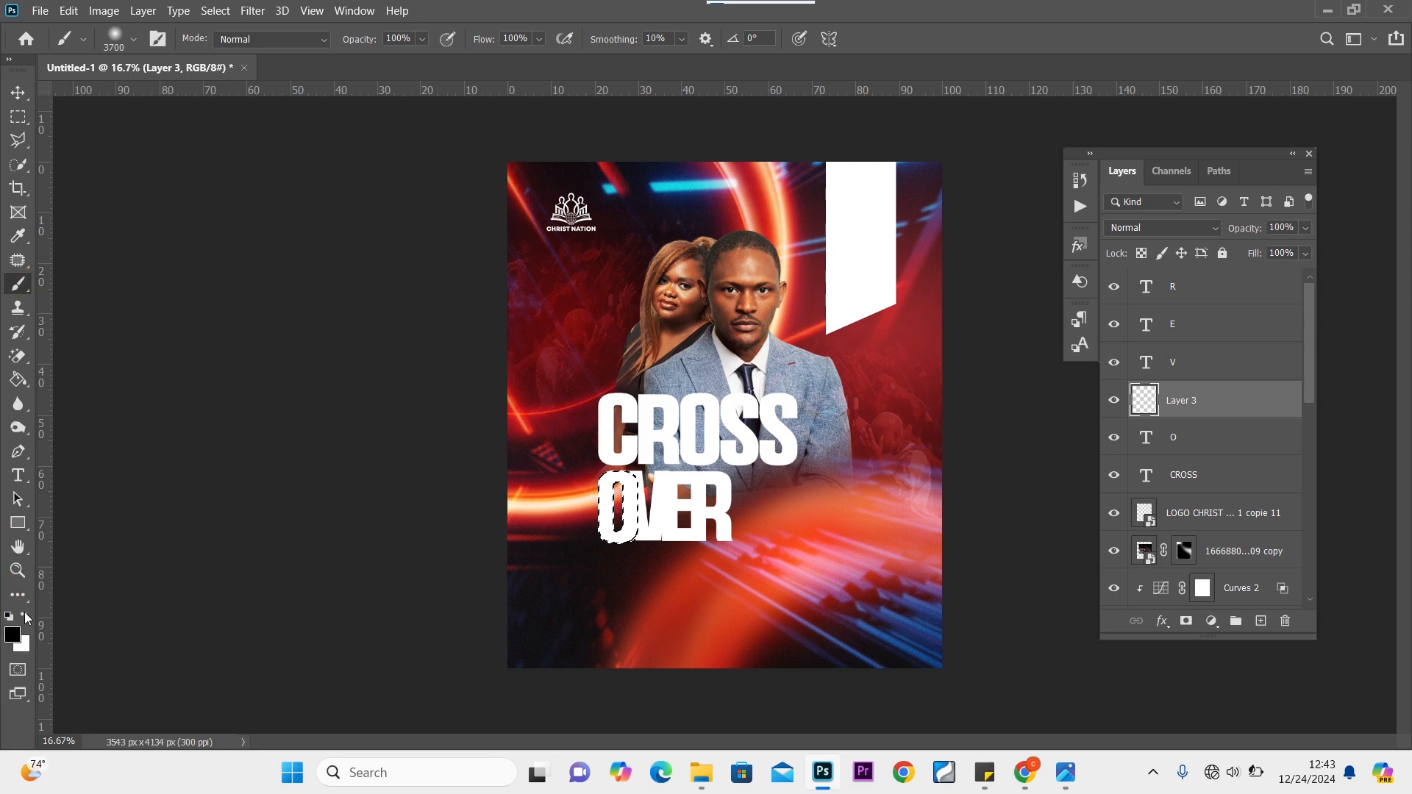
{"action": "right_click", "coordinate": [632, 355]}
{"action": "left_click_drag", "start_coordinate": [813, 403], "coordinate": [796, 399]}
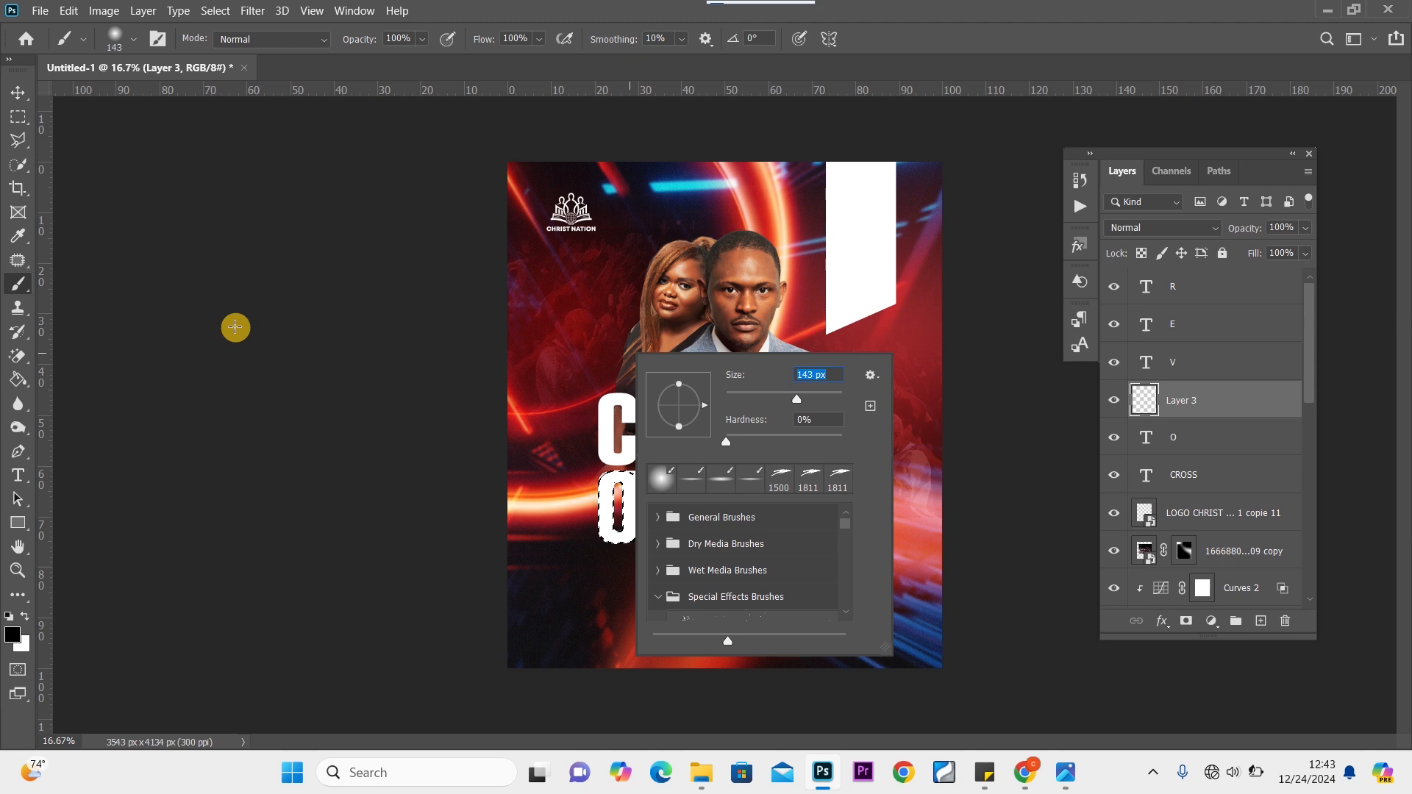
{"action": "left_click", "coordinate": [259, 316]}
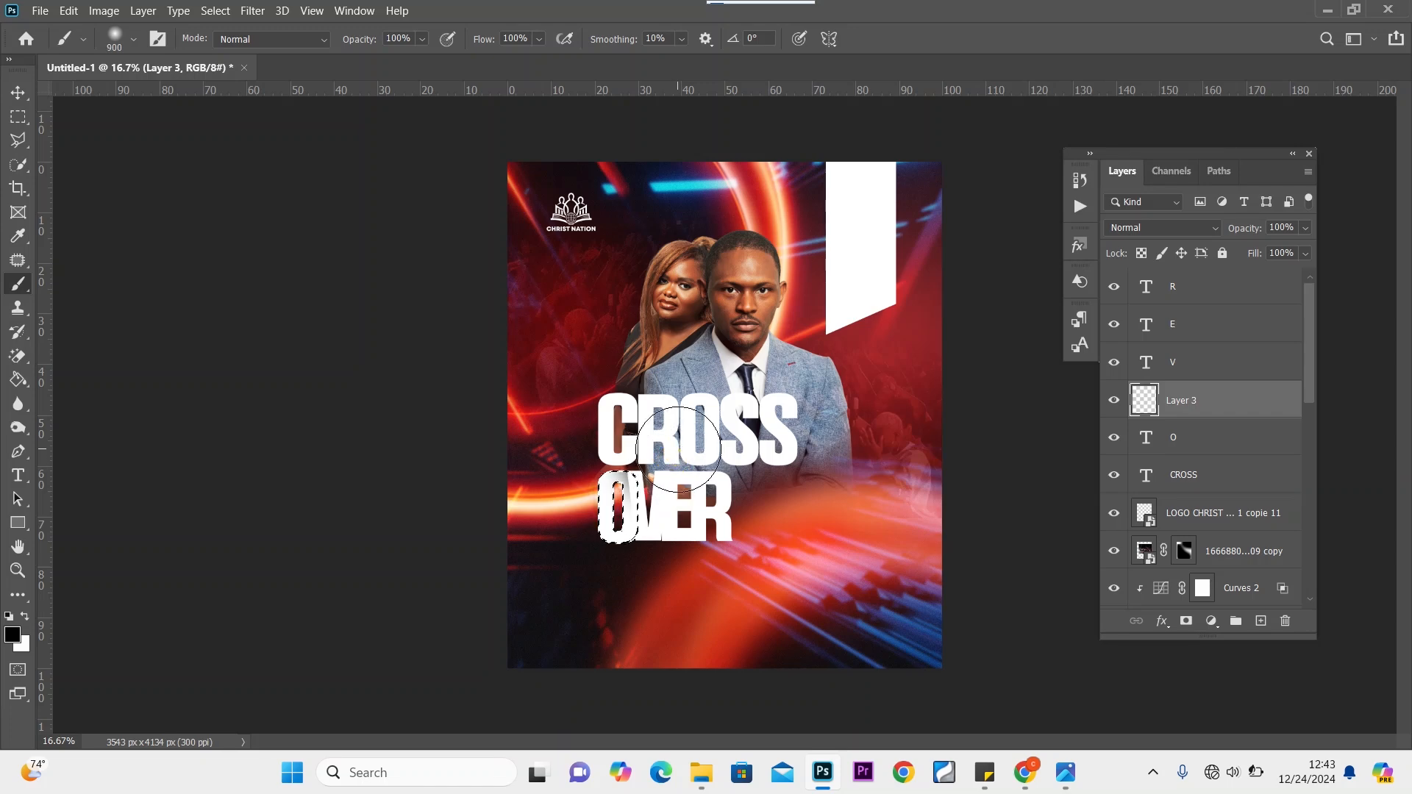
{"action": "key", "text": "bracketright"}
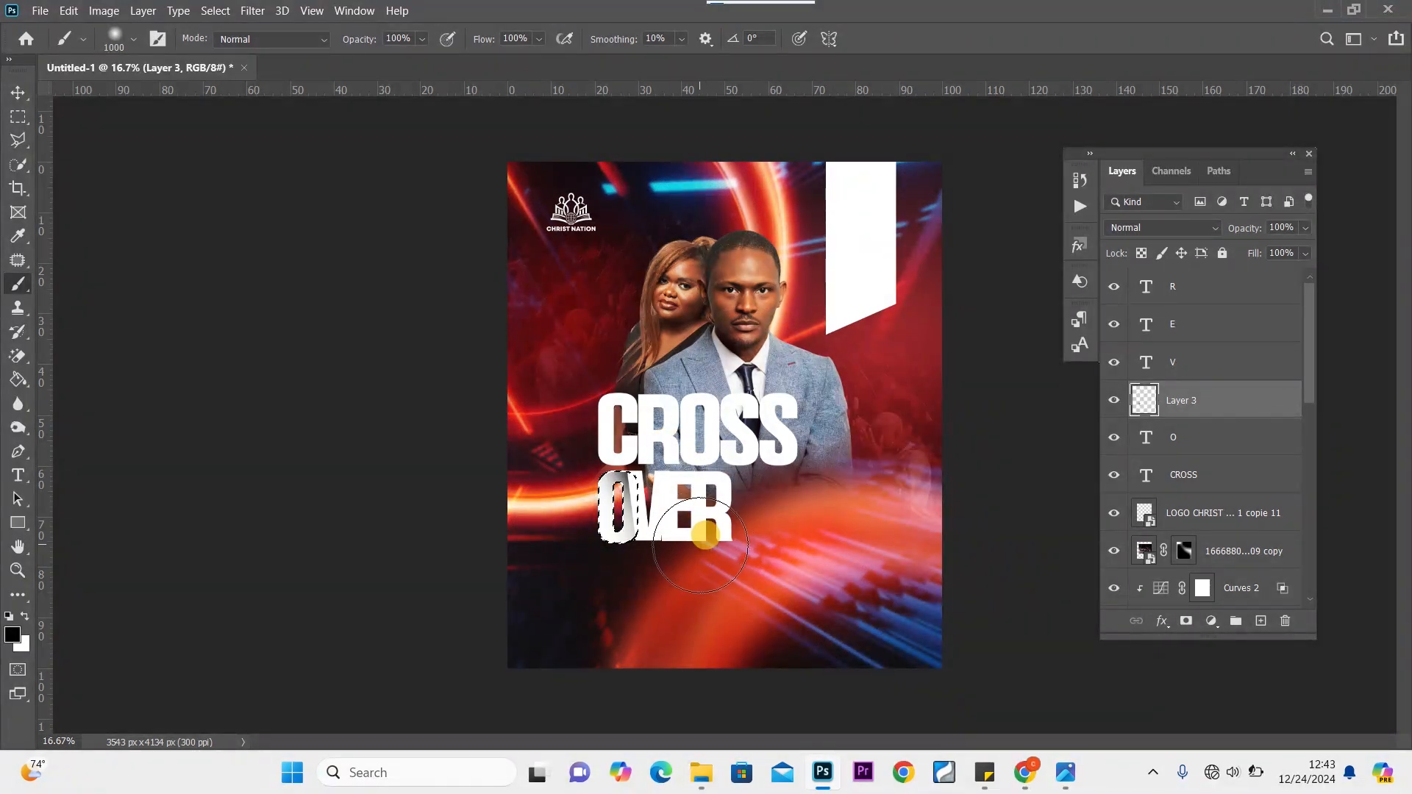
{"action": "left_click", "coordinate": [18, 116]}
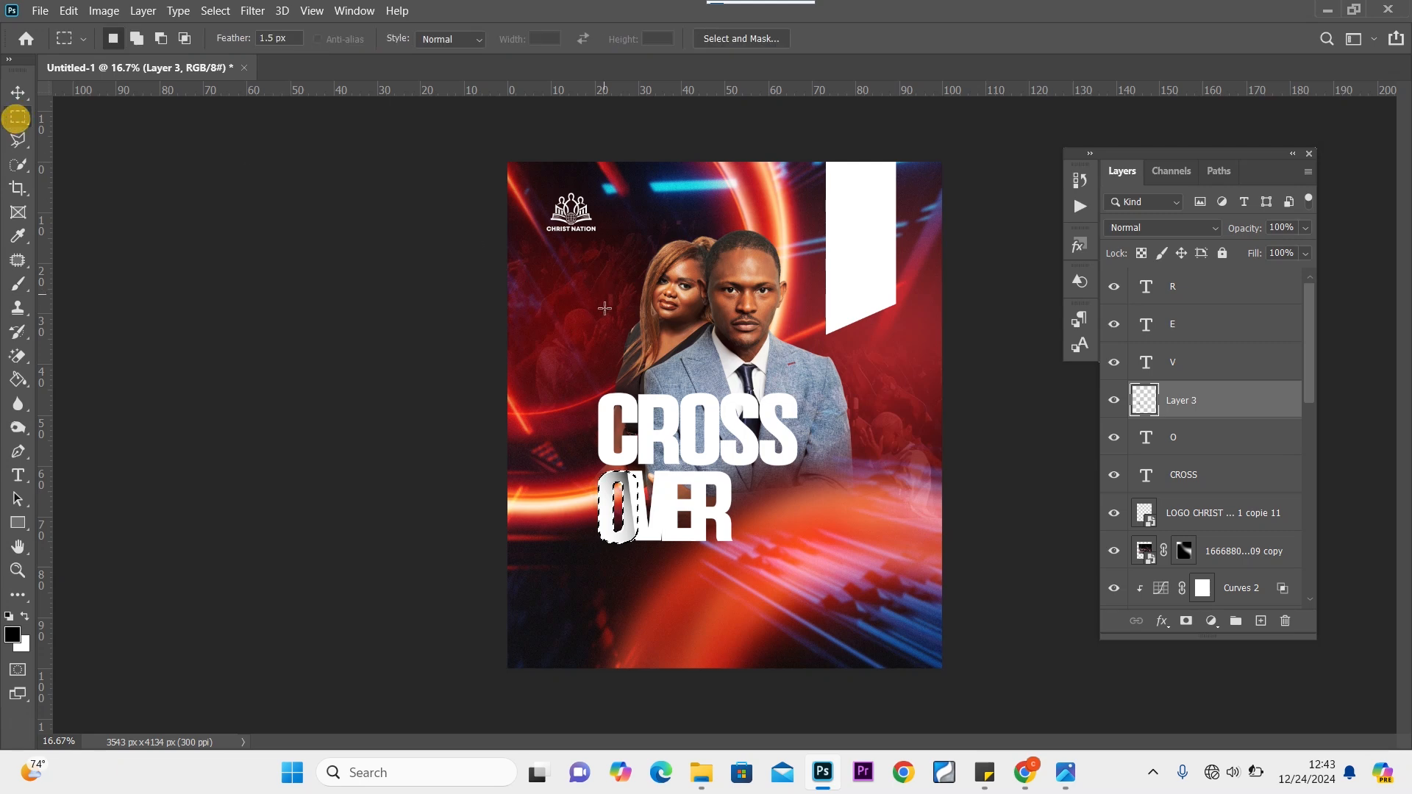
{"action": "left_click", "coordinate": [608, 350]}
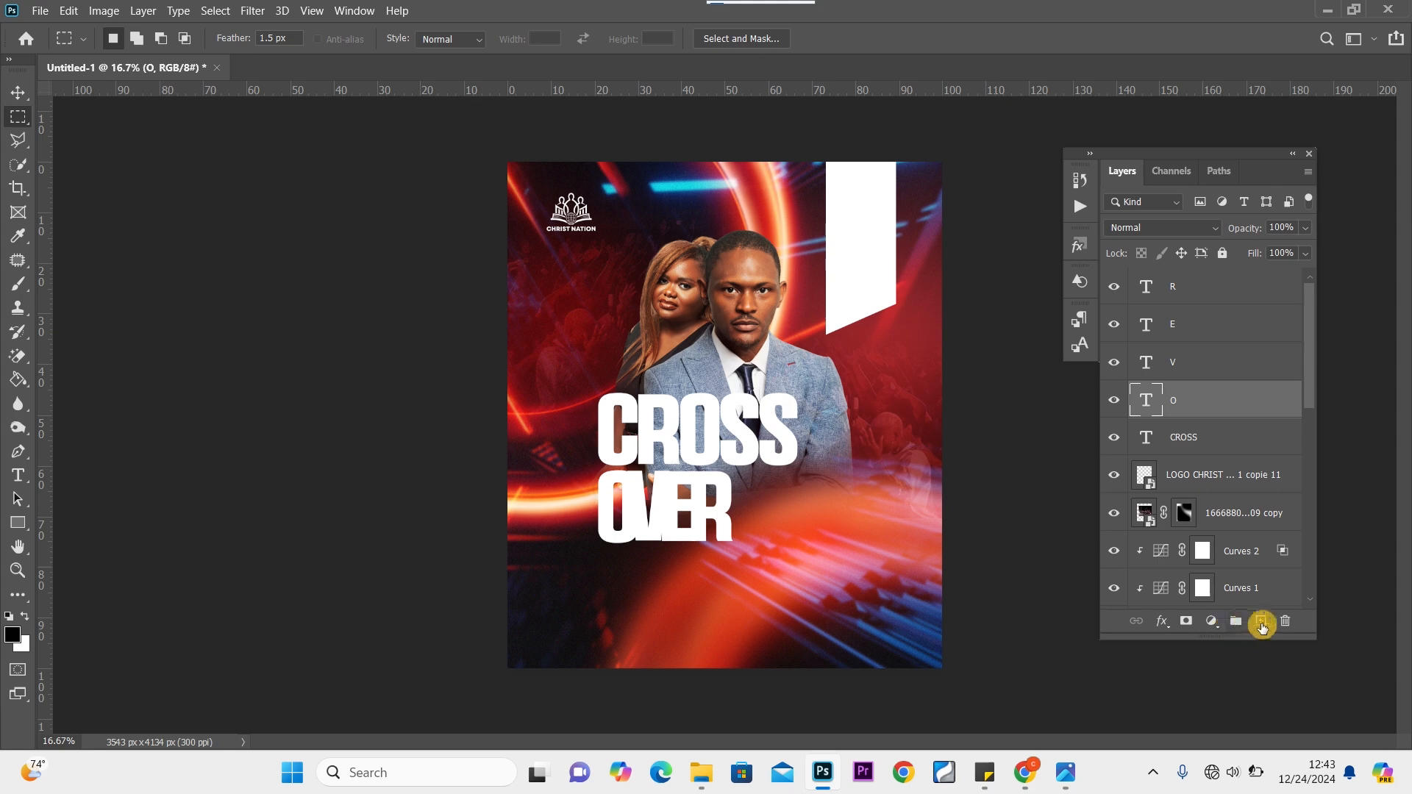
On a new layer above the O, paint a soft black shadow where the V overlaps it, using a 400 px brush
{"action": "left_click", "coordinate": [18, 283]}
{"action": "left_click_drag", "start_coordinate": [625, 408], "coordinate": [718, 524]}
{"action": "key", "text": "ctrl+z"}
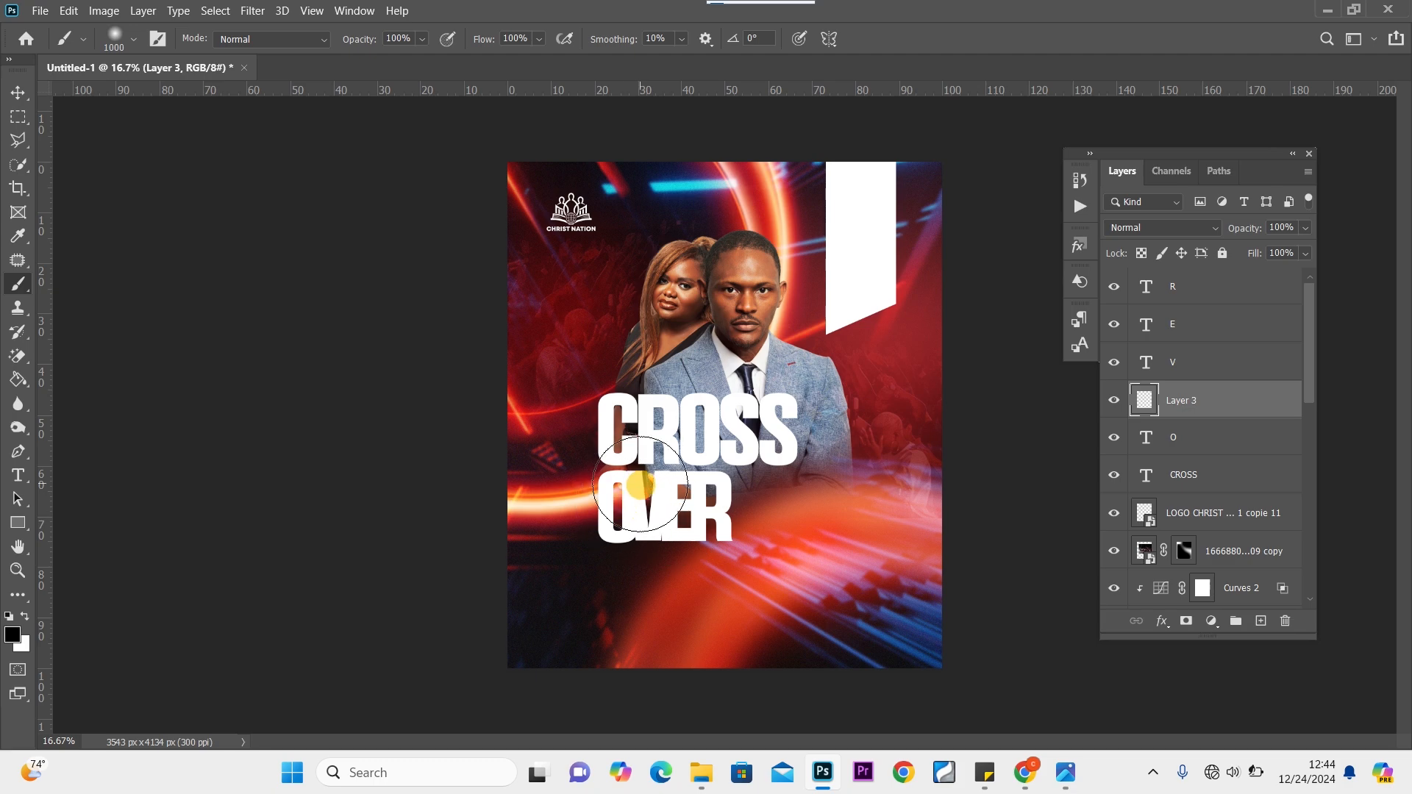
{"action": "key", "text": "bracketleft"}
{"action": "key", "text": "bracketleft"}
{"action": "key", "text": "bracketleft"}
{"action": "key", "text": "bracketleft"}
{"action": "key", "text": "bracketleft"}
{"action": "key", "text": "bracketleft"}
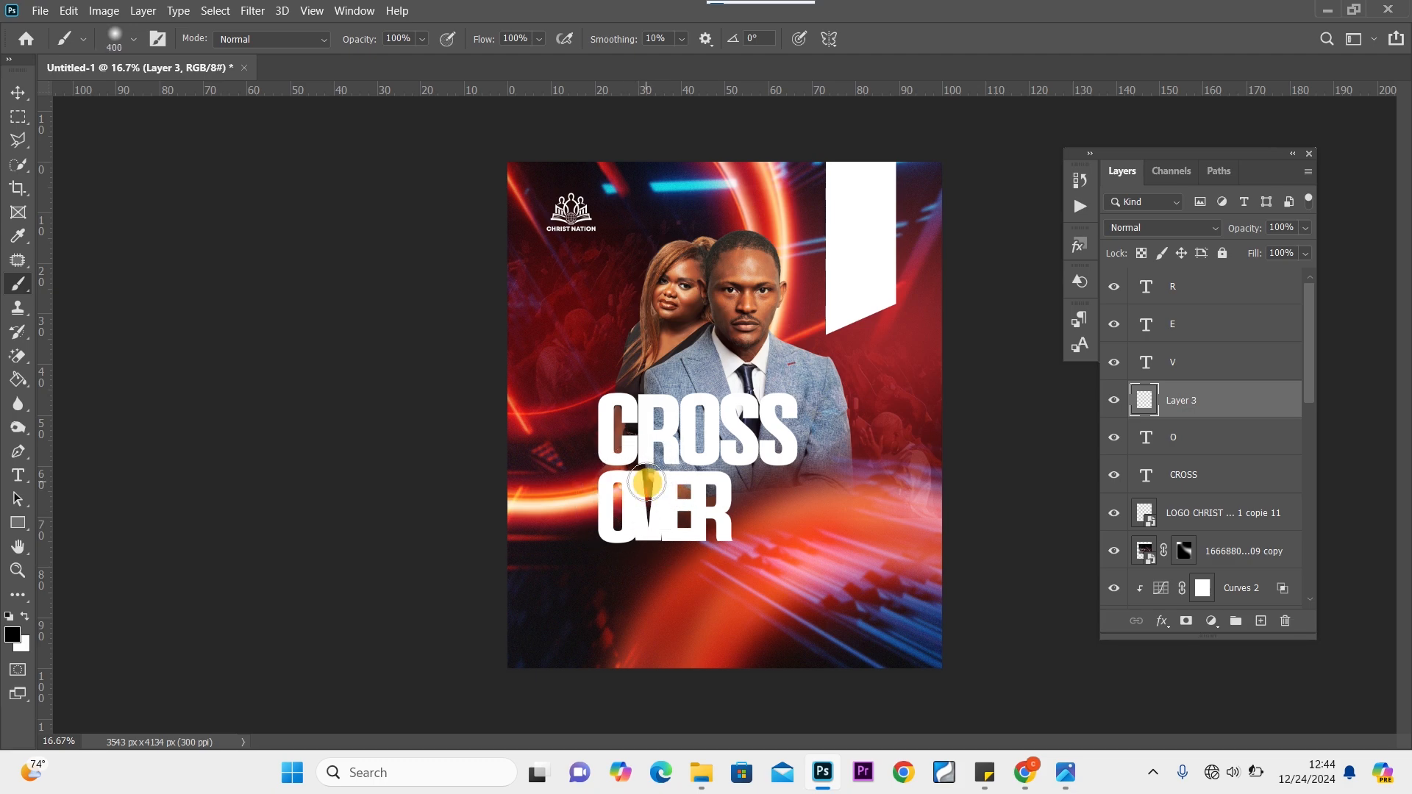
{"action": "mouse_move", "coordinate": [642, 478]}
{"action": "left_mouse_down"}
{"action": "mouse_move", "coordinate": [662, 555]}
{"action": "mouse_move", "coordinate": [641, 507]}
{"action": "mouse_move", "coordinate": [654, 526]}
{"action": "left_mouse_up"}
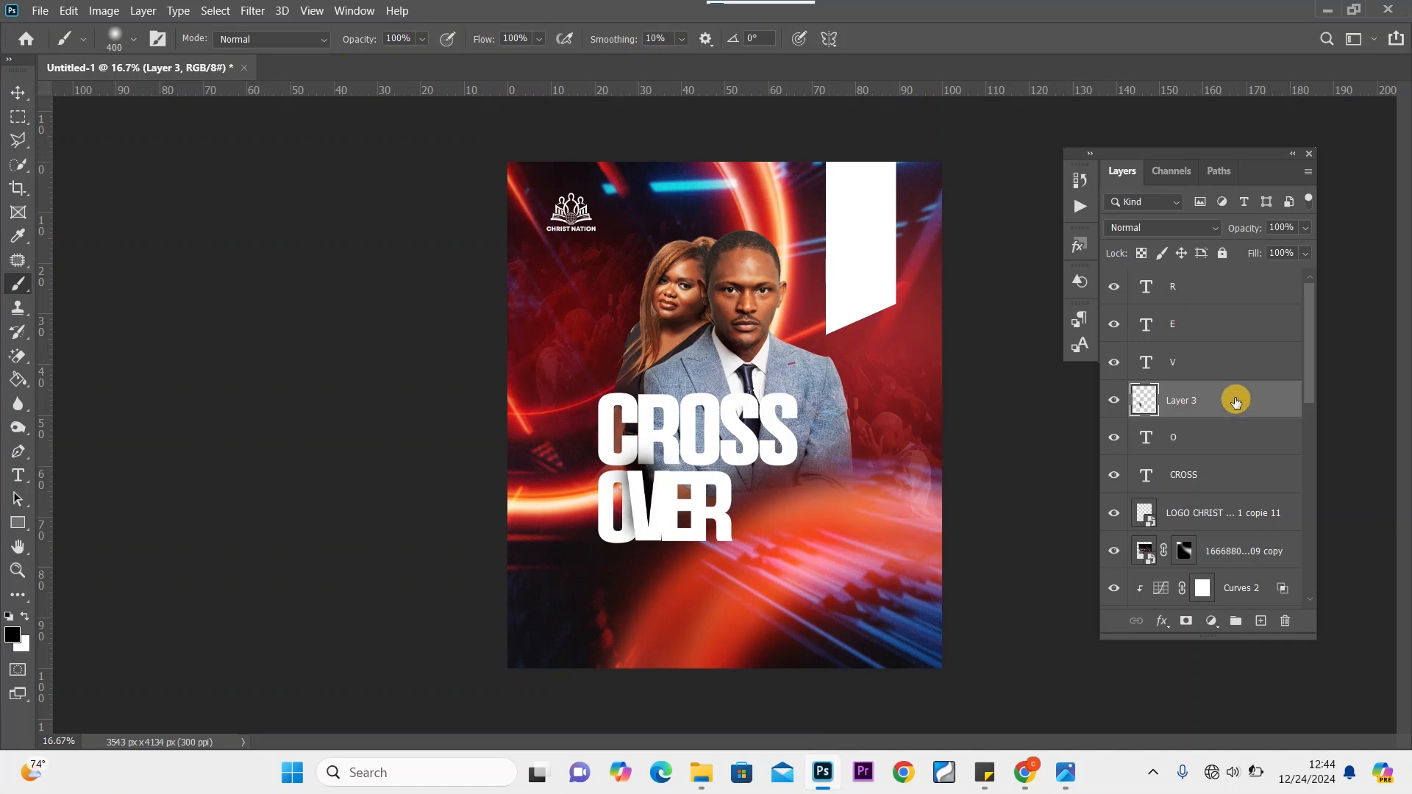
Add a new layer above the V and paint a soft black shadow where the E overlaps it
{"action": "left_click", "coordinate": [1224, 360]}
{"action": "left_click", "coordinate": [1260, 621]}
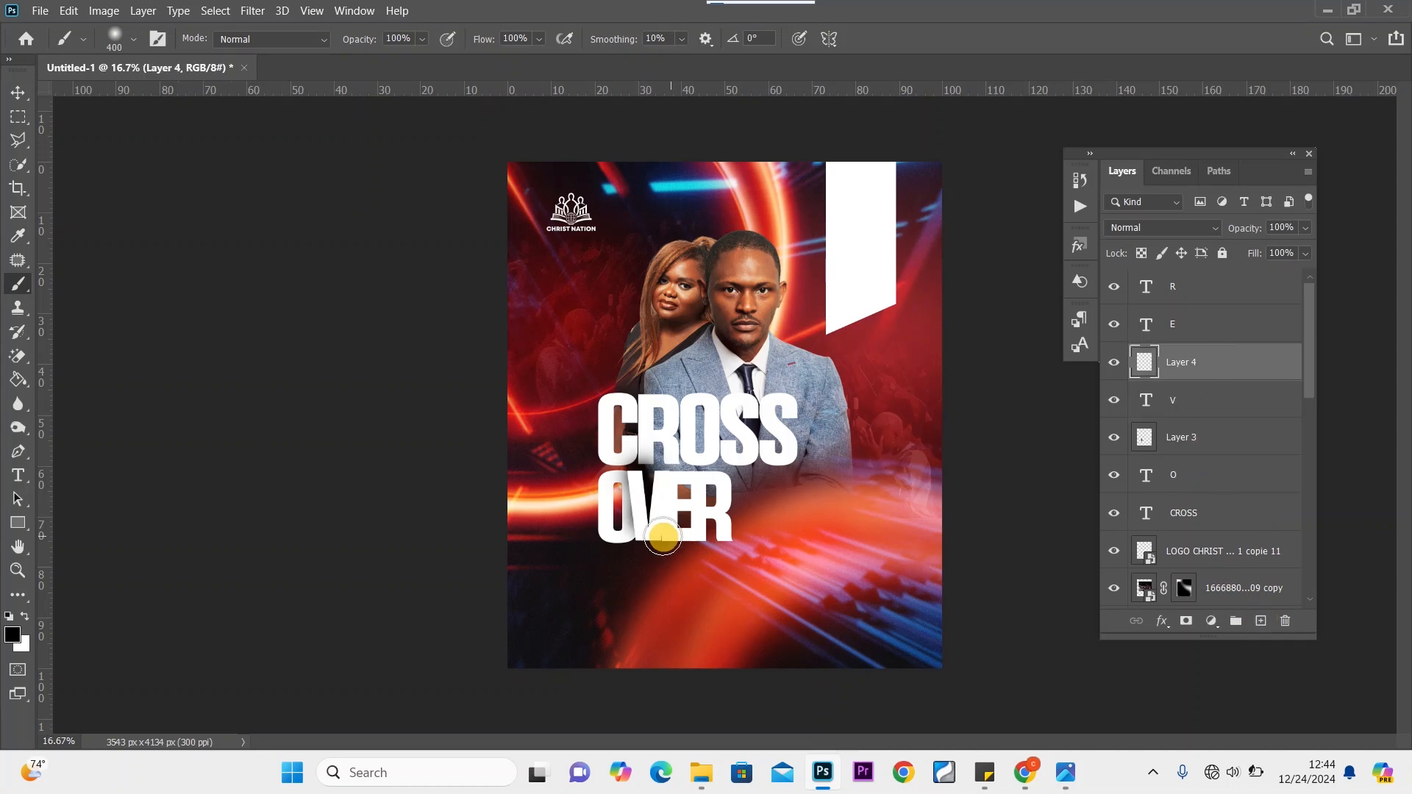
{"action": "mouse_move", "coordinate": [678, 478]}
{"action": "left_mouse_down"}
{"action": "mouse_move", "coordinate": [680, 547]}
{"action": "mouse_move", "coordinate": [717, 527]}
{"action": "mouse_move", "coordinate": [691, 524]}
{"action": "mouse_move", "coordinate": [683, 489]}
{"action": "mouse_move", "coordinate": [683, 531]}
{"action": "left_mouse_up"}
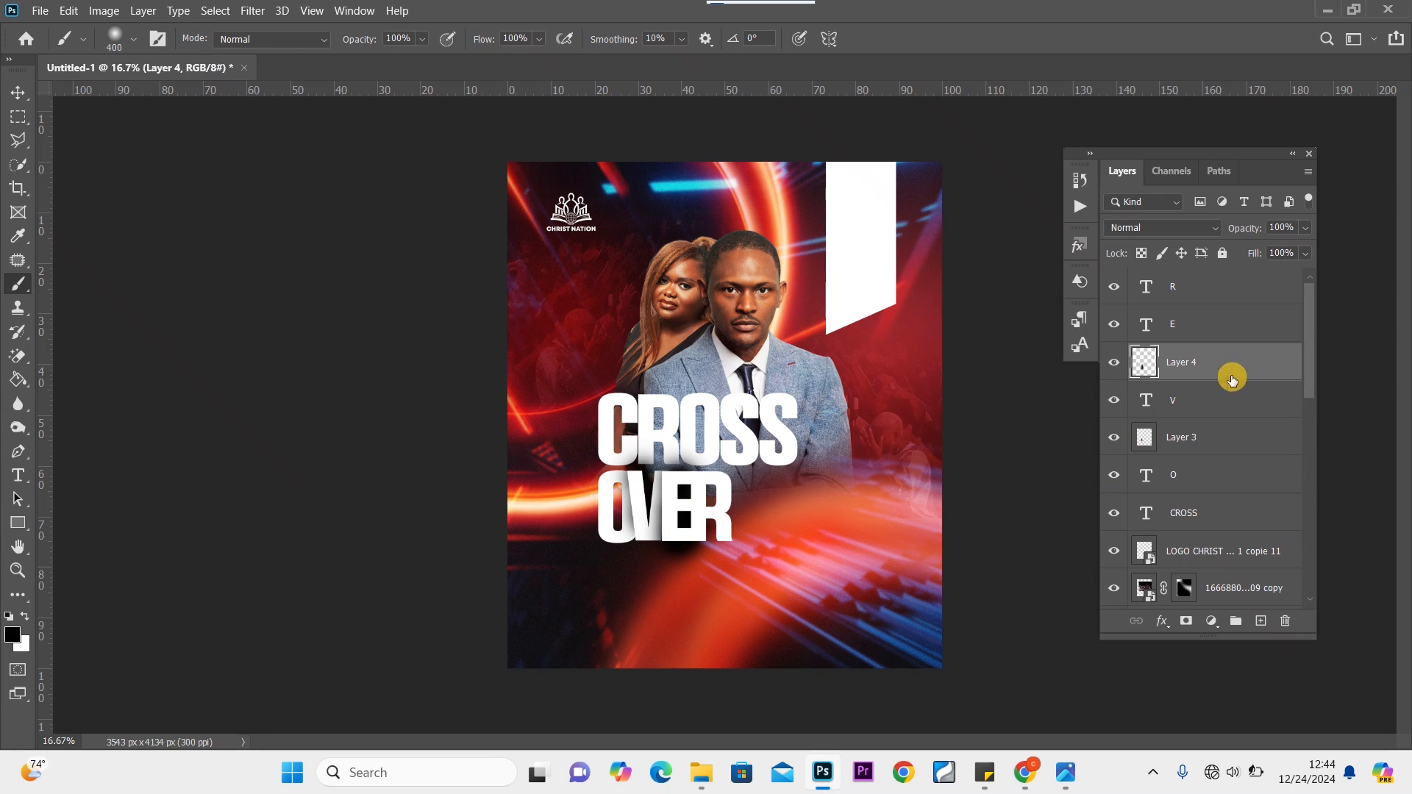
Add a new layer above the E and paint a soft black shadow where the R overlaps it
{"action": "left_click", "coordinate": [1225, 324]}
{"action": "left_click", "coordinate": [1261, 621]}
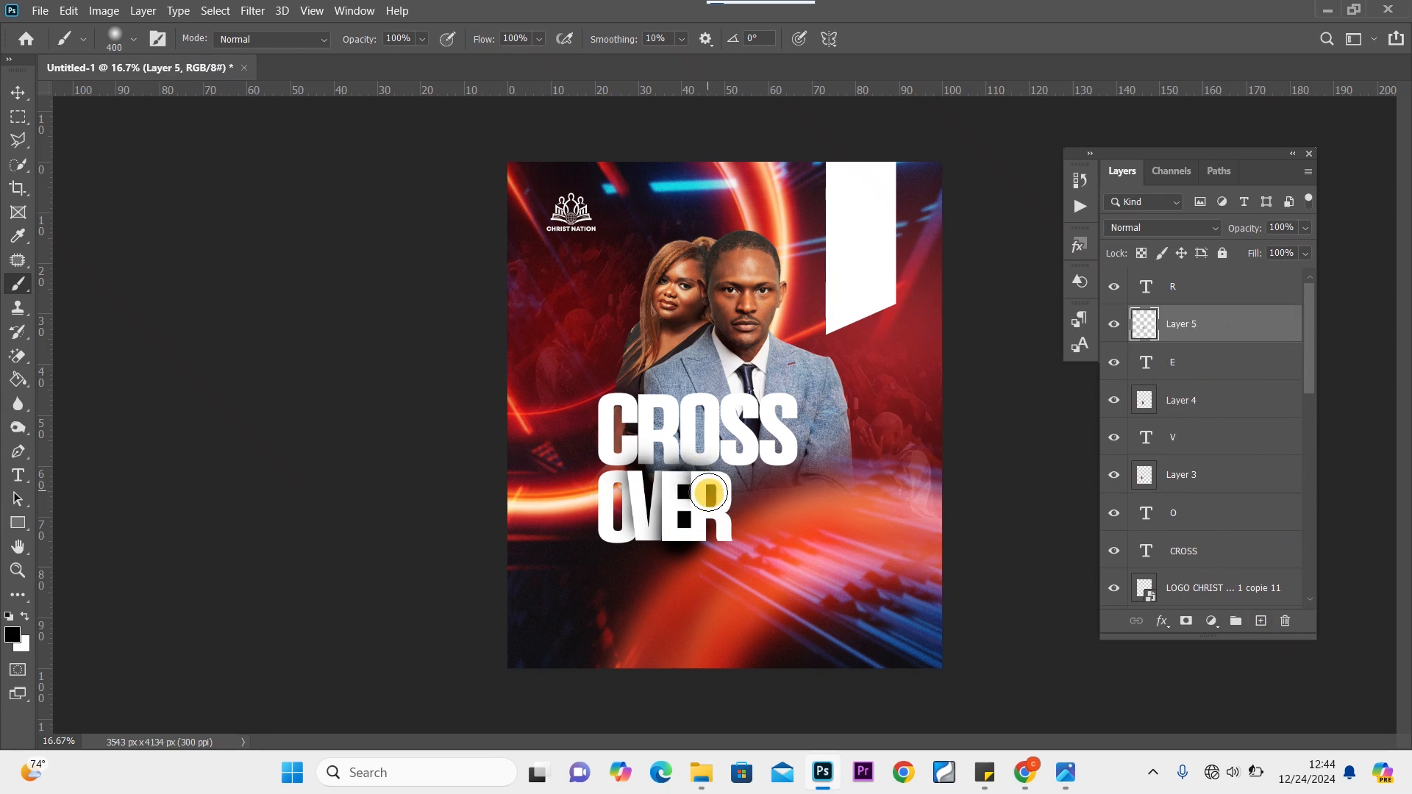
{"action": "mouse_move", "coordinate": [709, 493]}
{"action": "left_mouse_down"}
{"action": "mouse_move", "coordinate": [712, 549]}
{"action": "mouse_move", "coordinate": [708, 516]}
{"action": "left_mouse_up"}
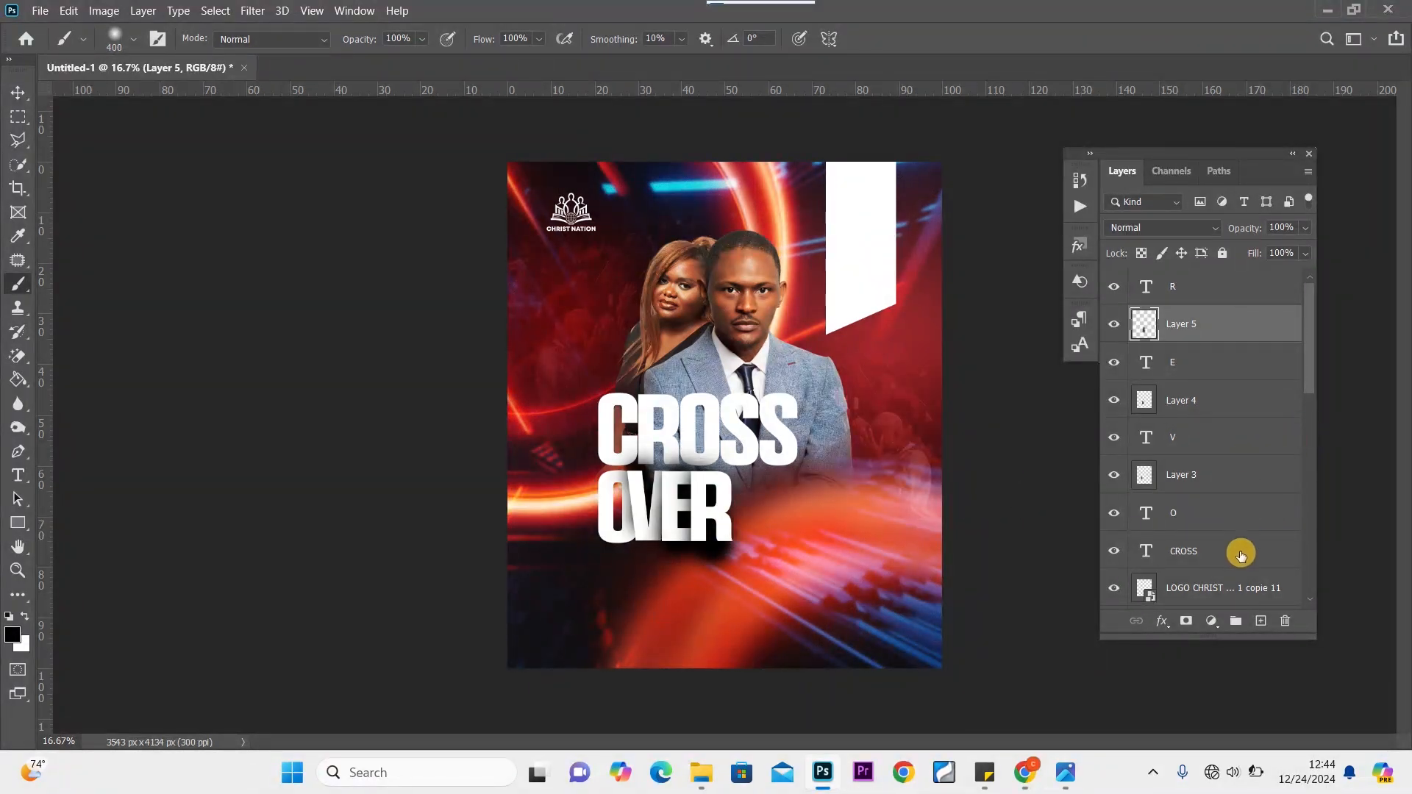
{"action": "left_click", "coordinate": [1260, 621]}
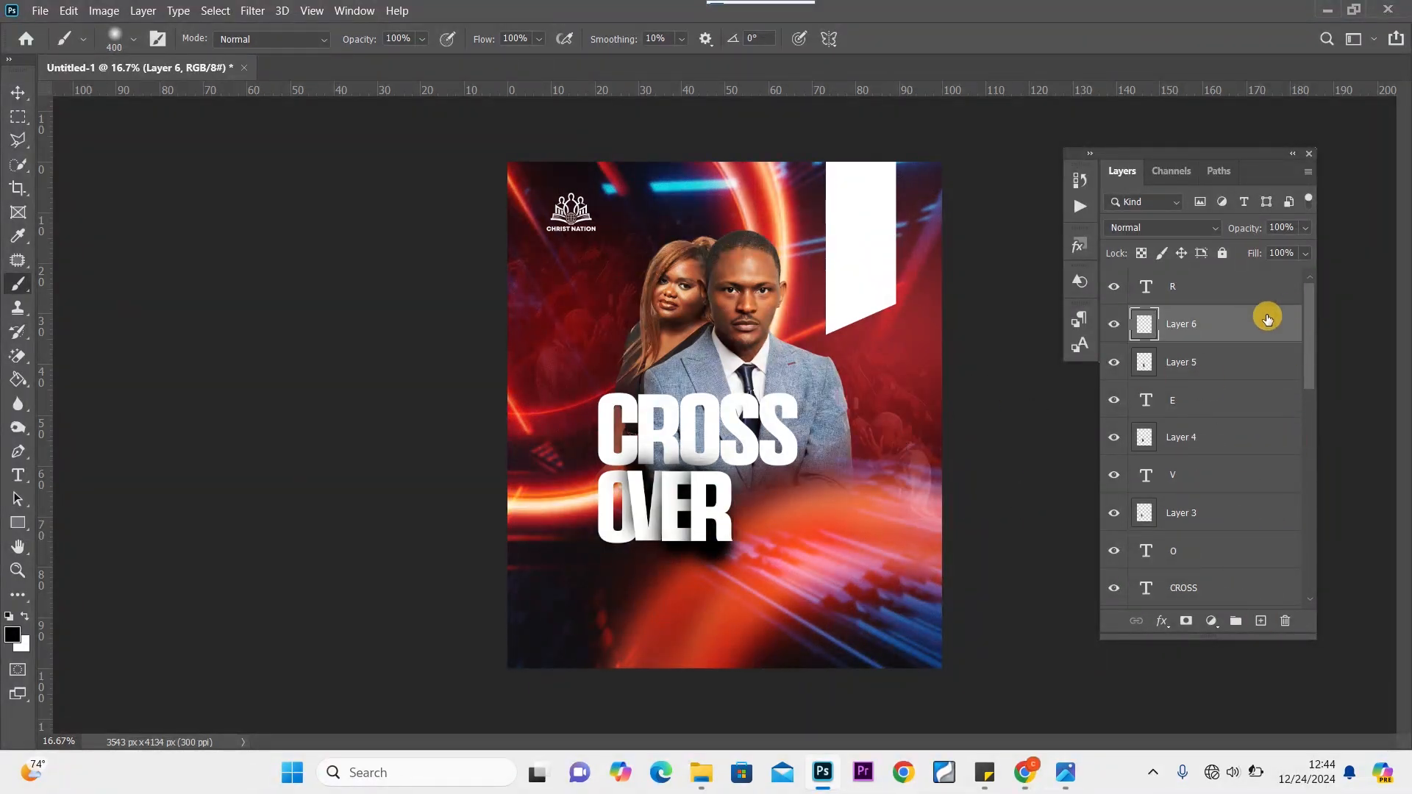
{"action": "left_click_drag", "start_coordinate": [1267, 319], "coordinate": [1262, 283]}
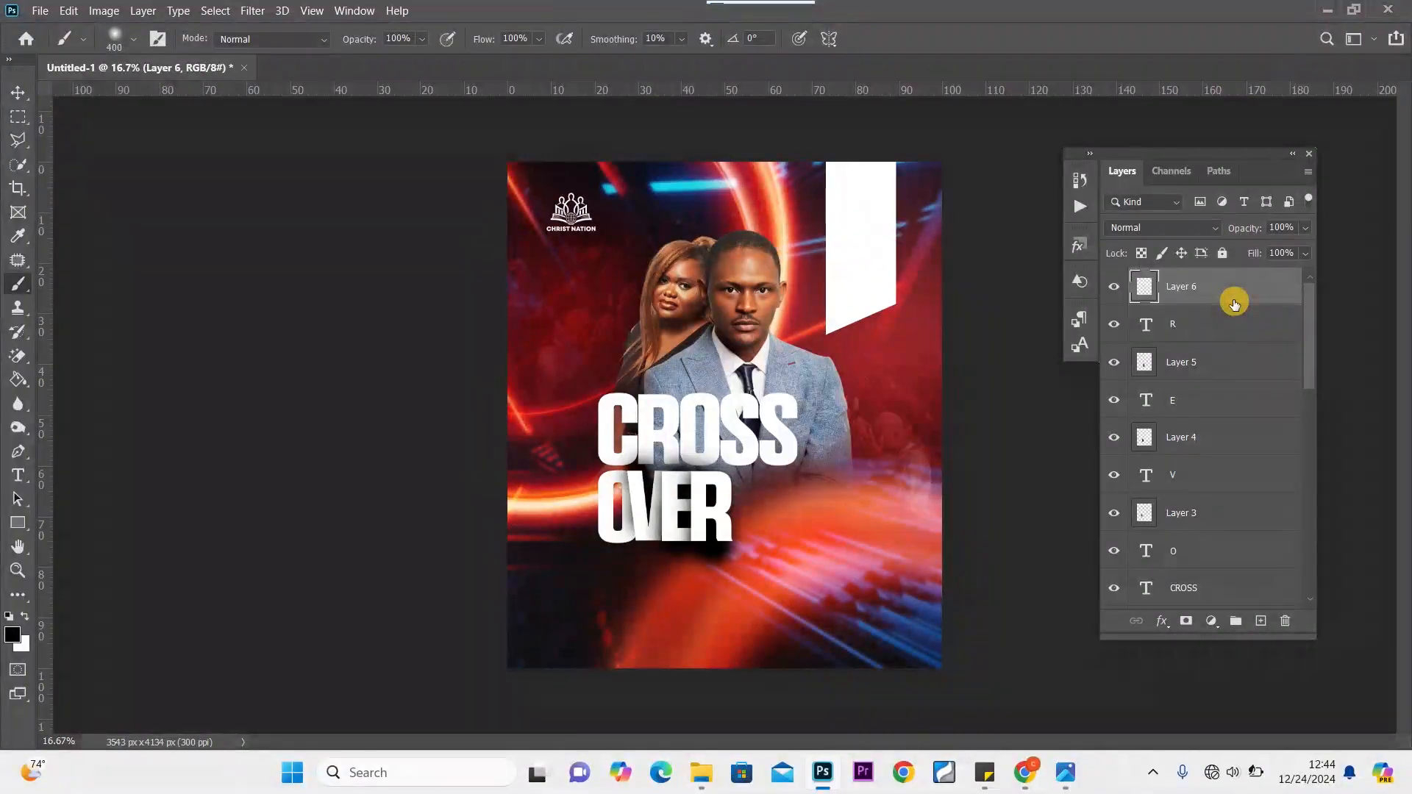
{"action": "key", "text": "Delete"}
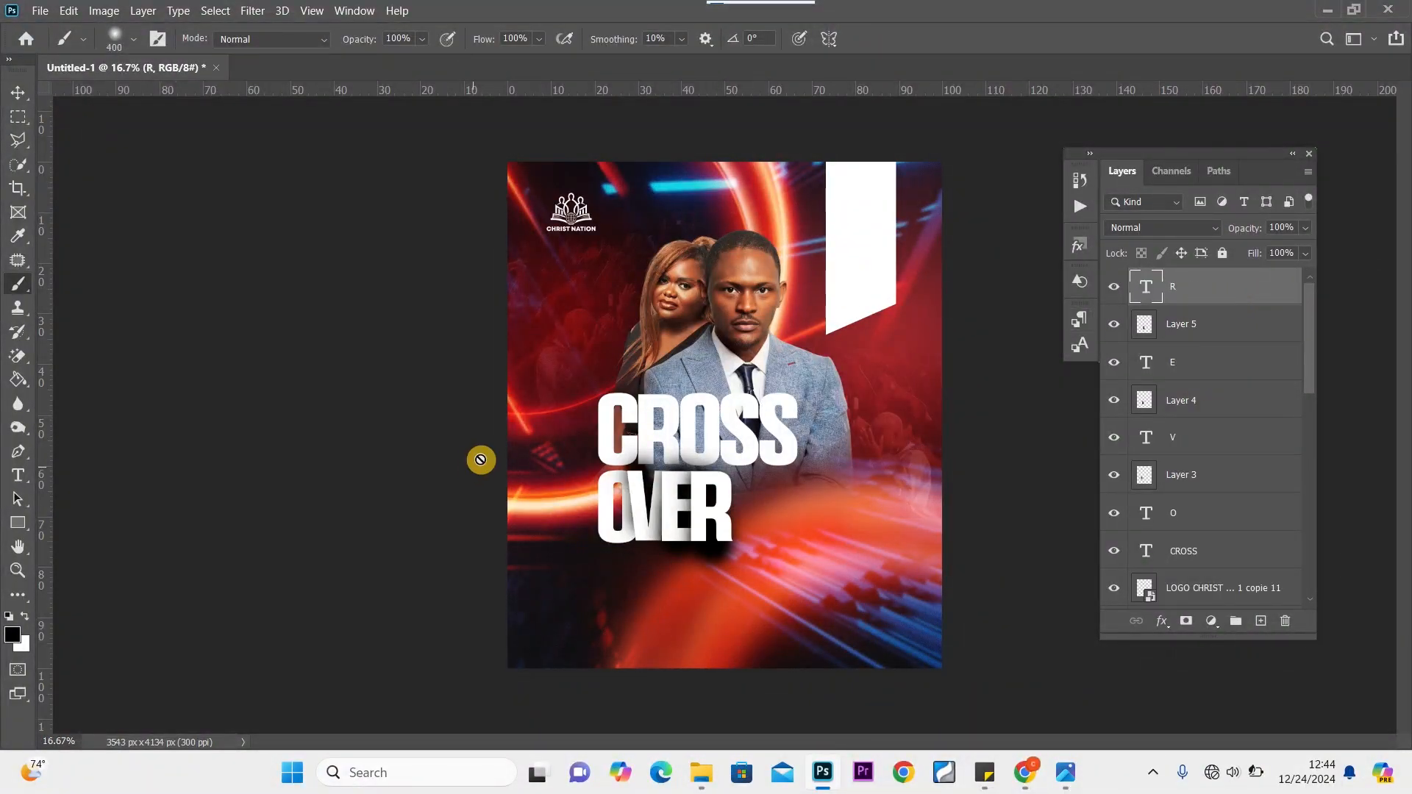
Add a mask to the shadow layer between E and R and paint out the shadow spilling below the letters
{"action": "left_click", "coordinate": [18, 94]}
{"action": "left_click", "coordinate": [721, 562]}
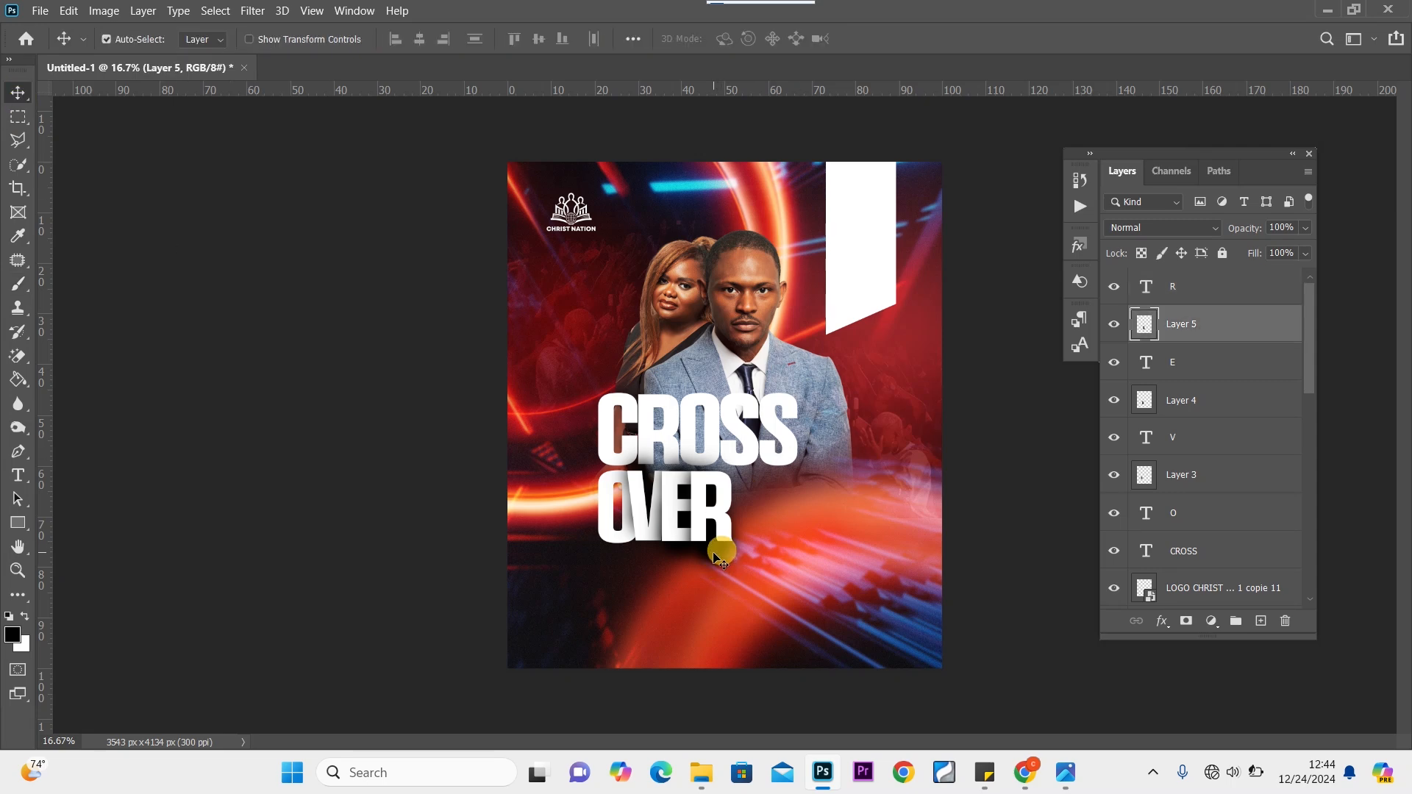
{"action": "left_click", "coordinate": [1187, 621]}
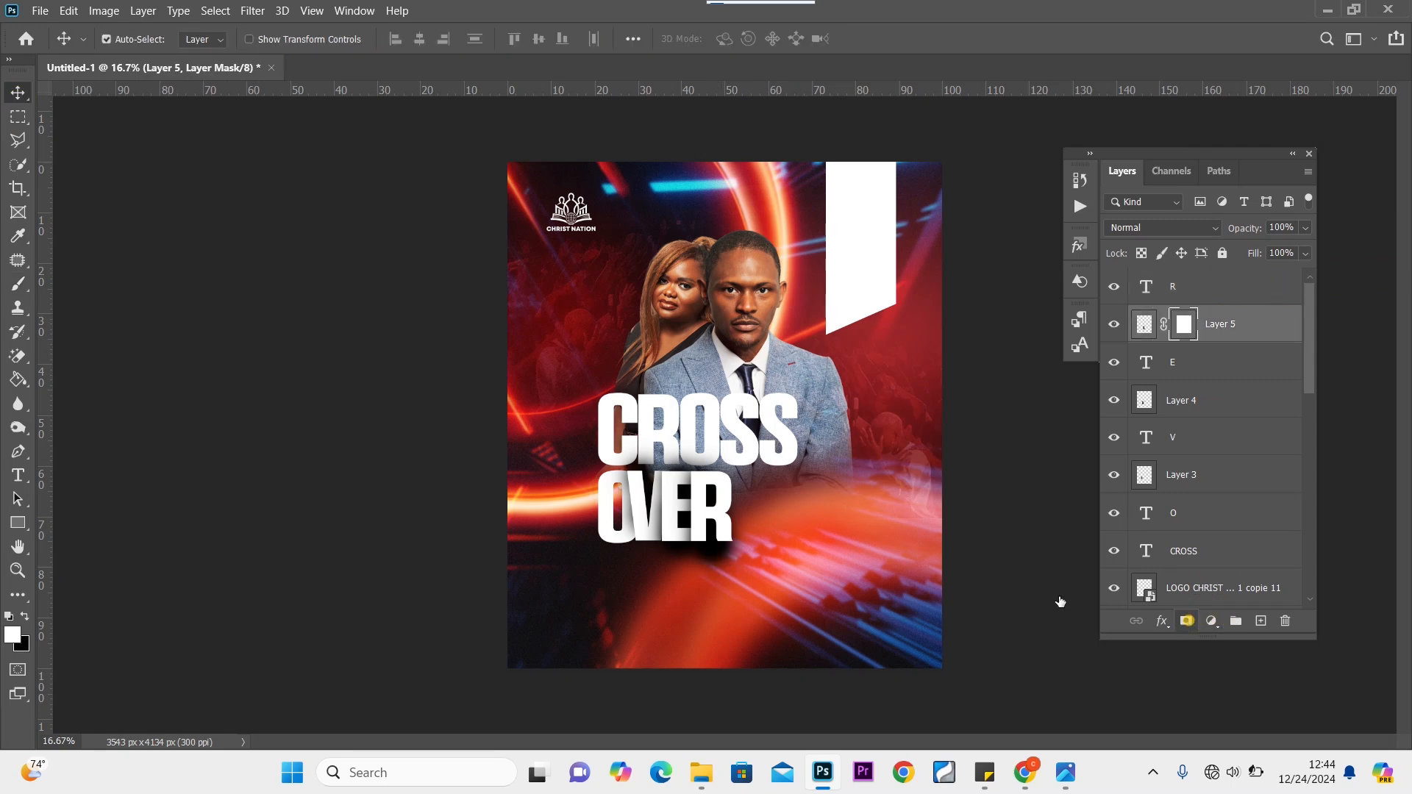
{"action": "left_click", "coordinate": [19, 284]}
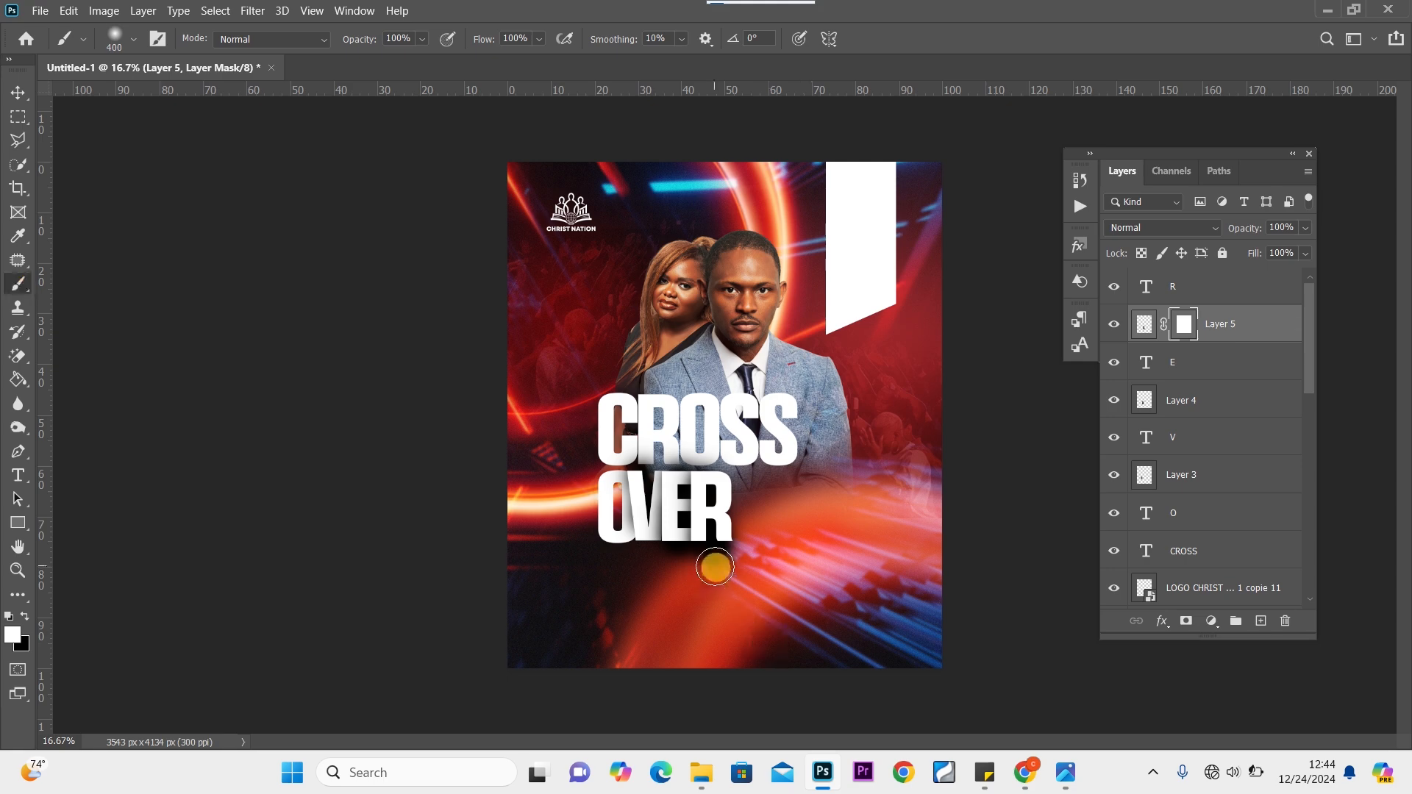
{"action": "mouse_move", "coordinate": [748, 563]}
{"action": "left_mouse_down"}
{"action": "mouse_move", "coordinate": [672, 571]}
{"action": "mouse_move", "coordinate": [684, 567]}
{"action": "mouse_move", "coordinate": [663, 562]}
{"action": "mouse_move", "coordinate": [675, 555]}
{"action": "left_mouse_up"}
{"action": "key", "text": "x"}
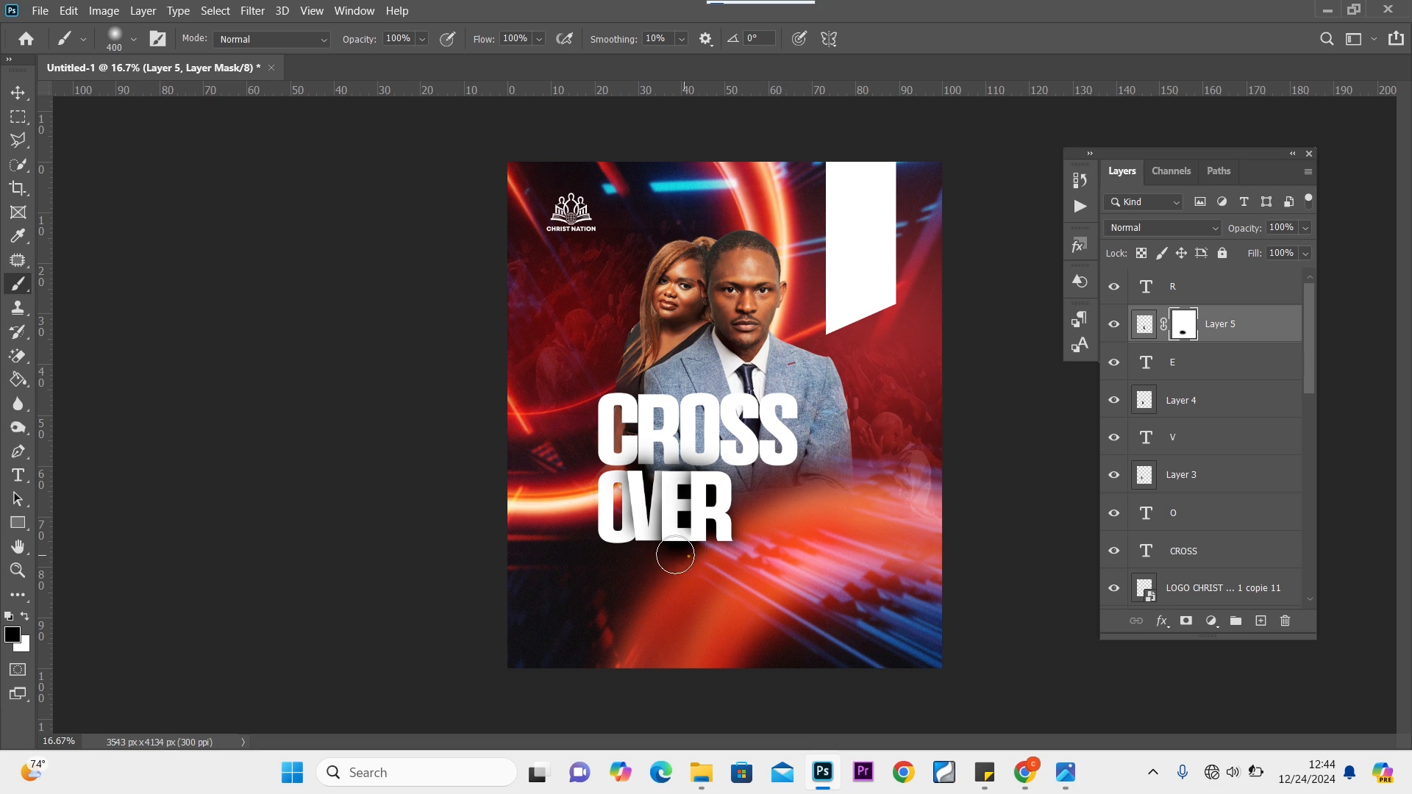
{"action": "left_click", "coordinate": [743, 546]}
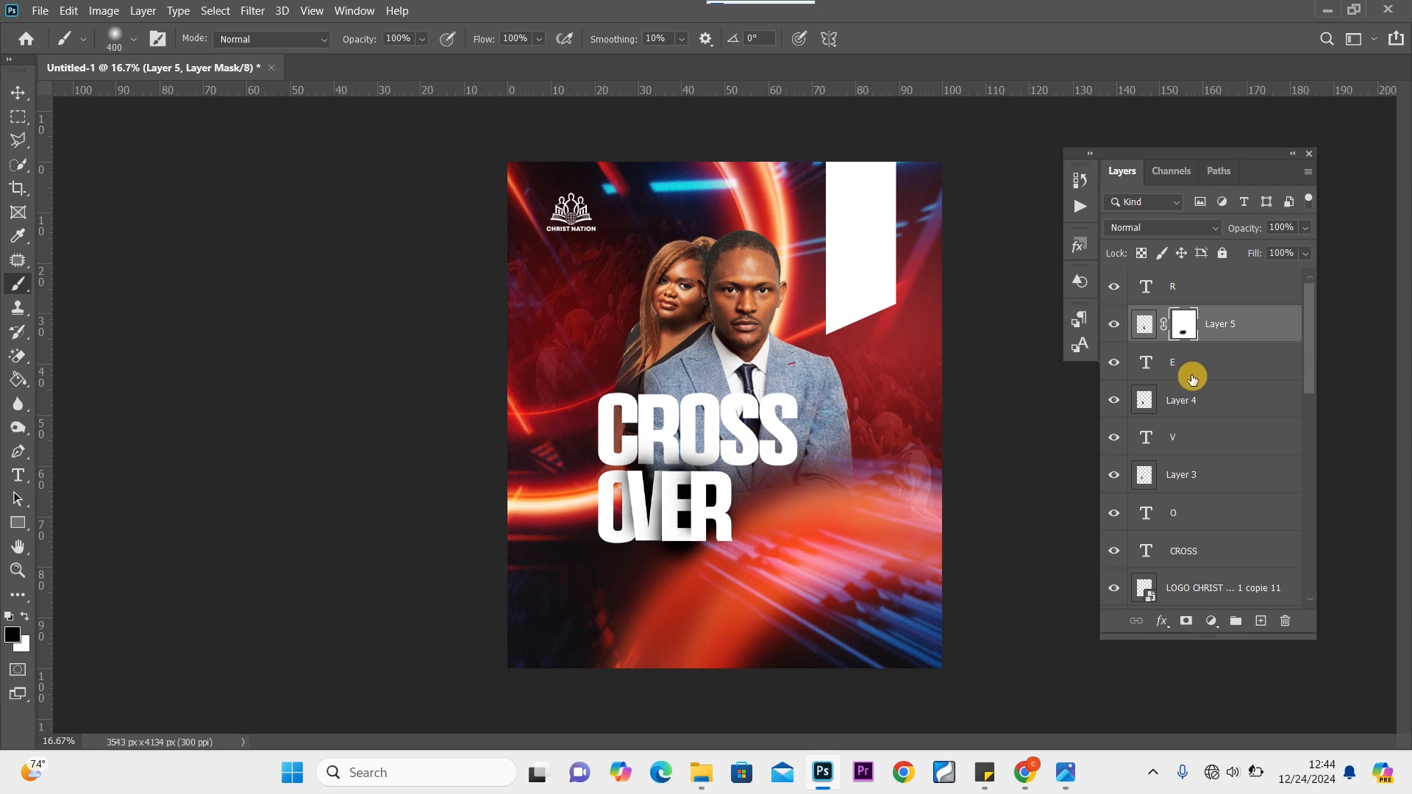
Mask the shadow layer between V and E and paint out its spill below OVER and up over CROSS
{"action": "left_click", "coordinate": [1215, 402]}
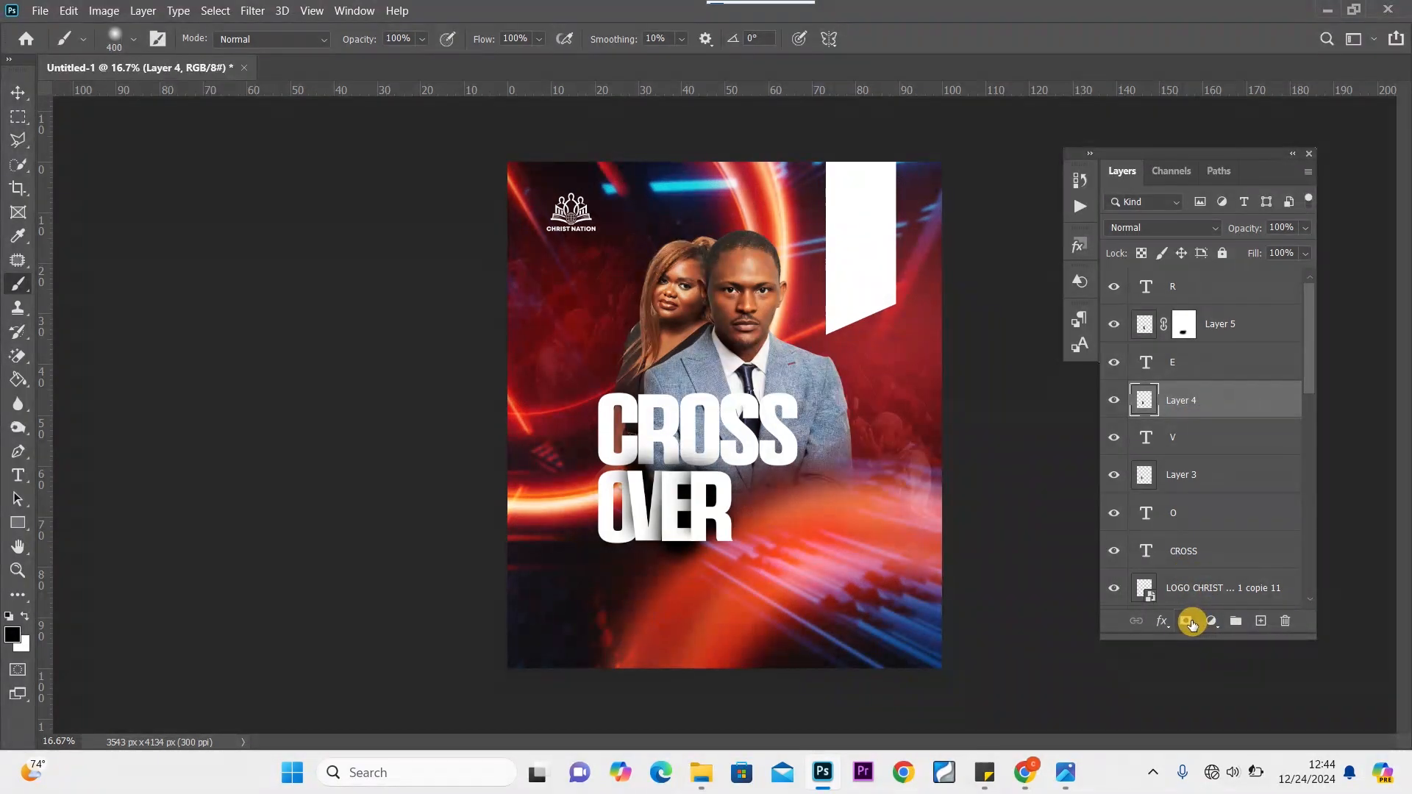
{"action": "left_click", "coordinate": [1192, 624]}
{"action": "left_click", "coordinate": [675, 567]}
{"action": "left_click", "coordinate": [655, 561]}
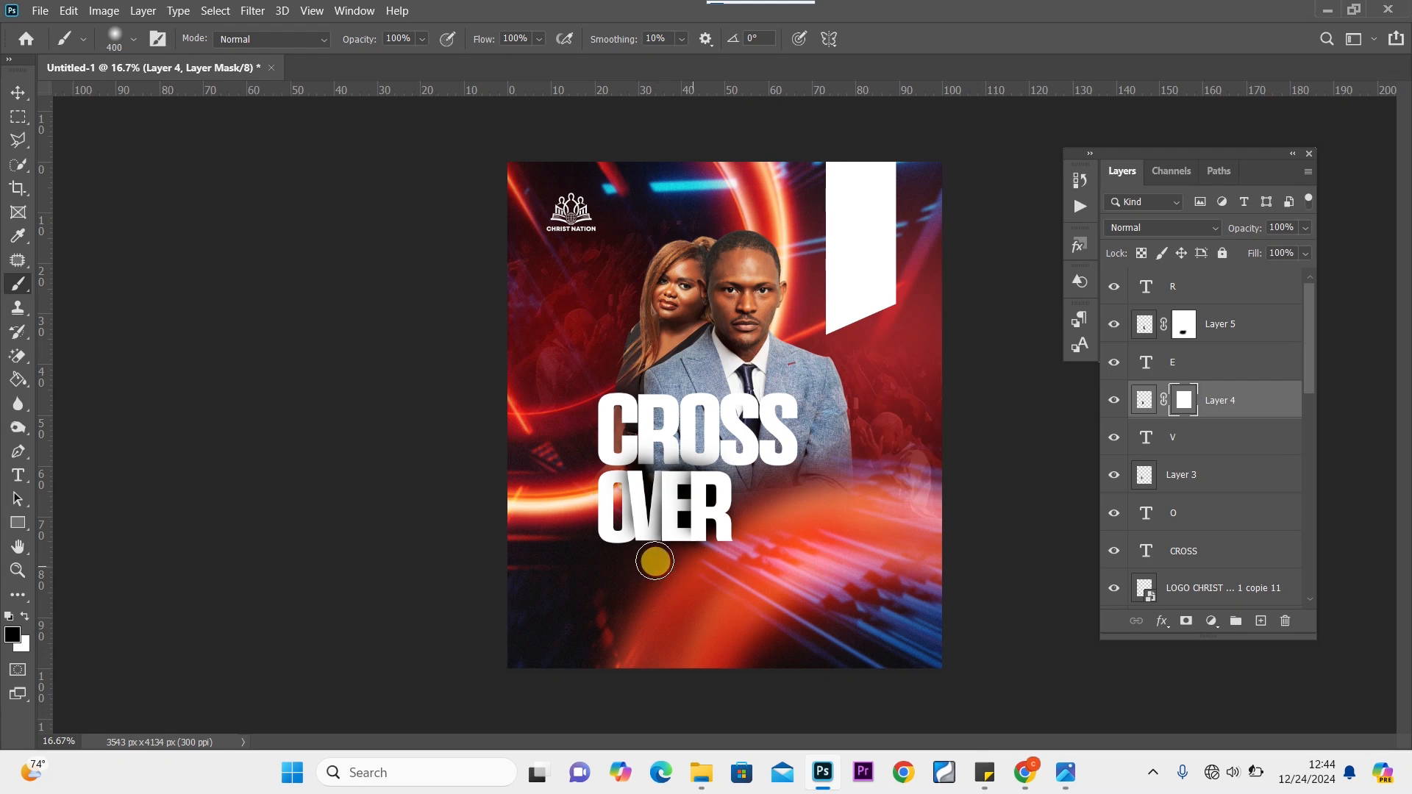
{"action": "mouse_move", "coordinate": [655, 562]}
{"action": "left_mouse_down"}
{"action": "mouse_move", "coordinate": [757, 571]}
{"action": "mouse_move", "coordinate": [678, 574]}
{"action": "mouse_move", "coordinate": [701, 562]}
{"action": "left_mouse_up"}
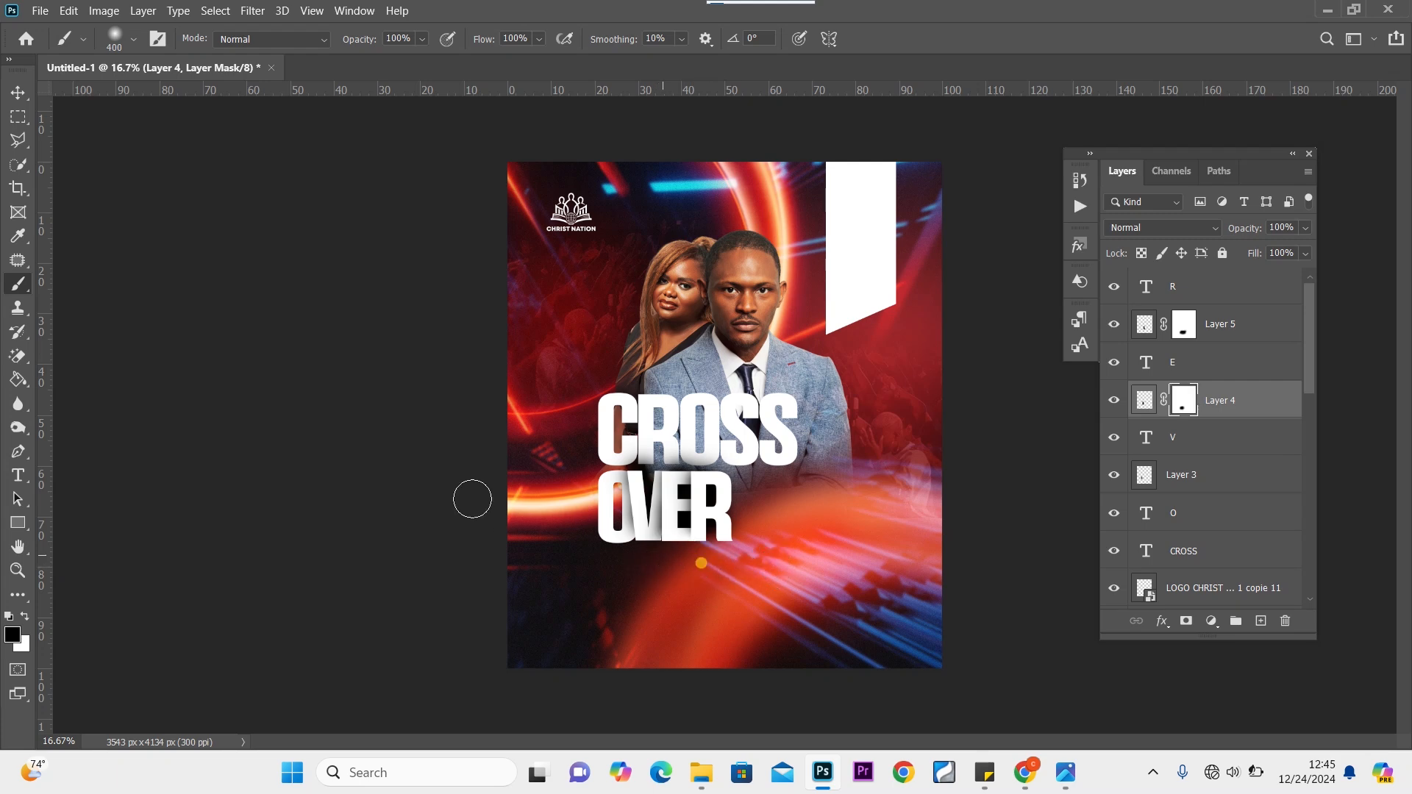
{"action": "left_click_drag", "start_coordinate": [645, 450], "coordinate": [691, 445]}
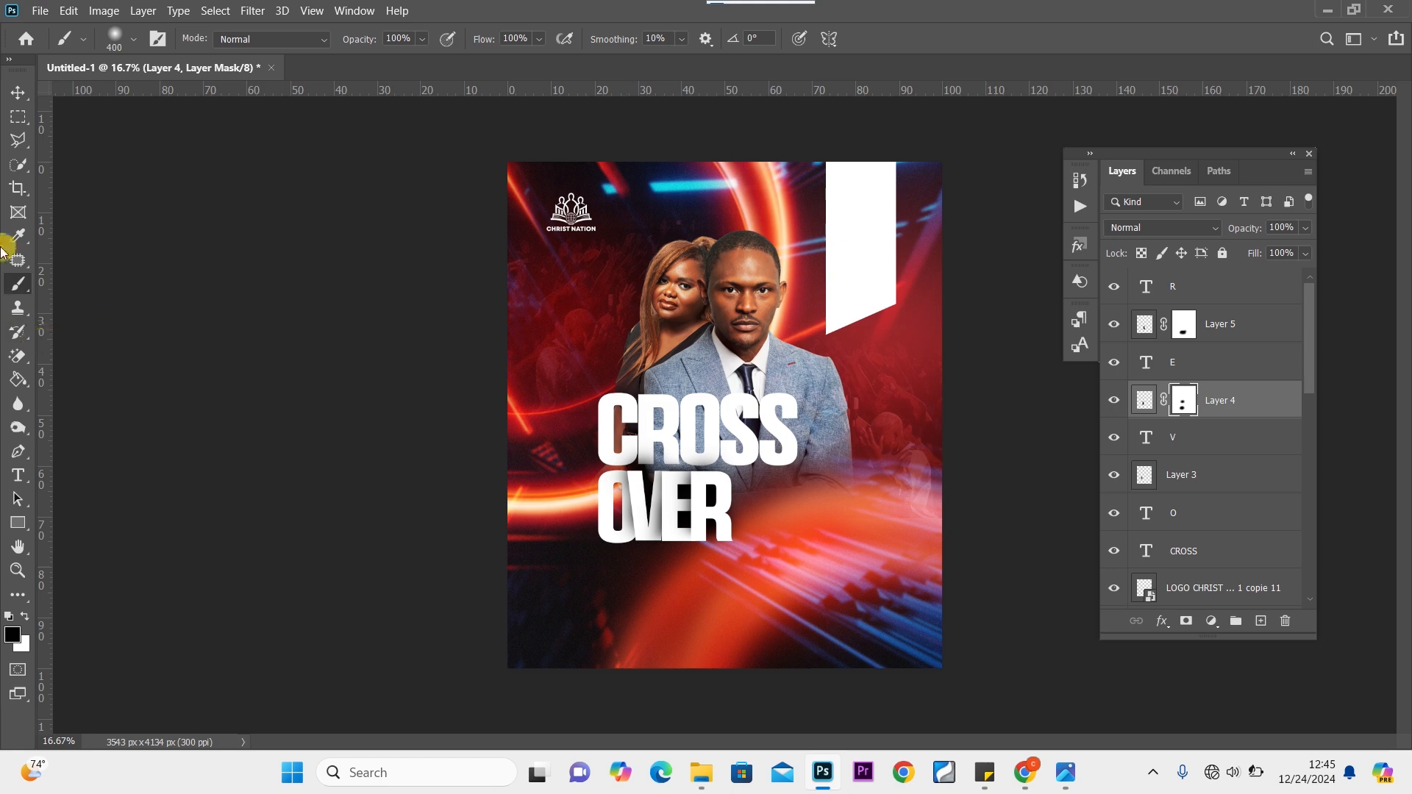
{"action": "left_click", "coordinate": [19, 93]}
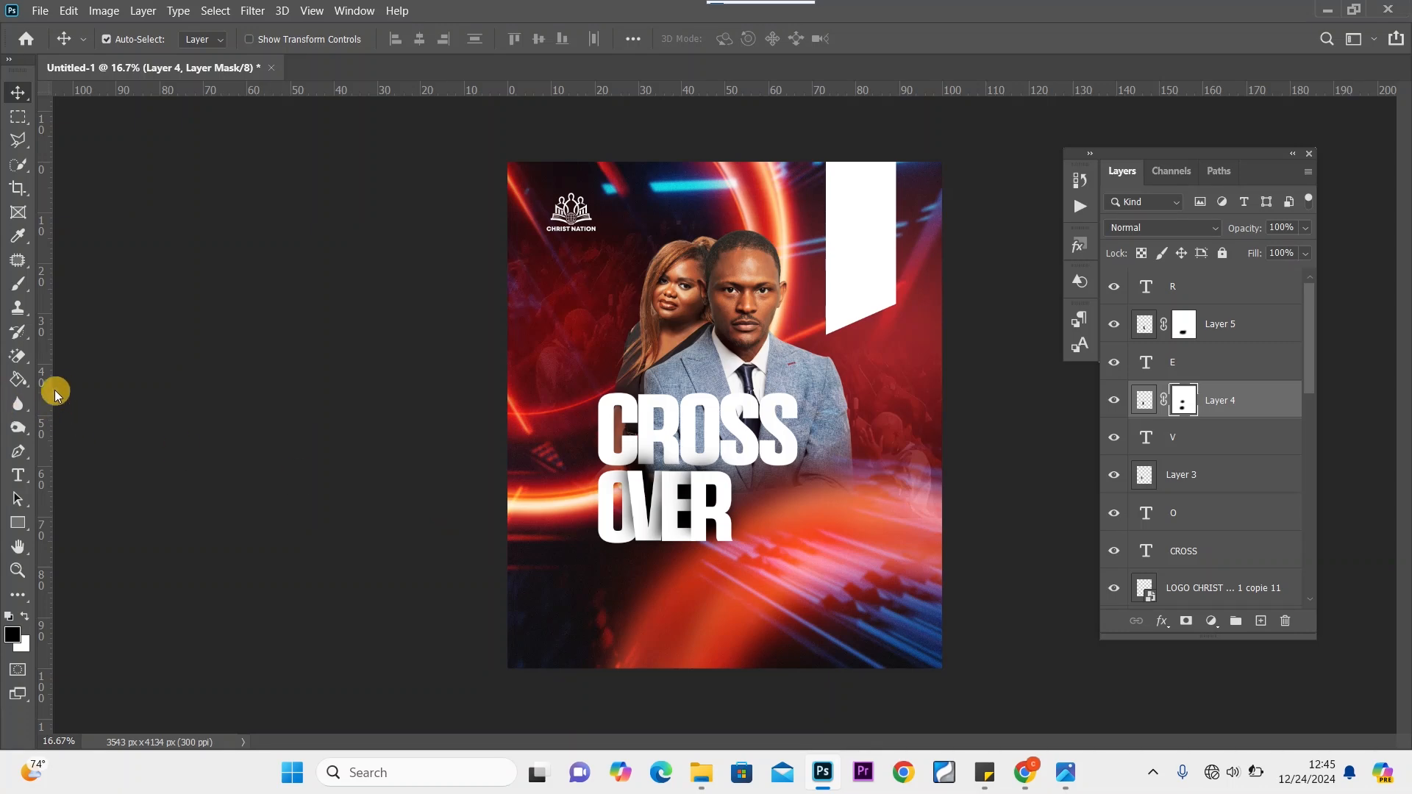
Add 2024 and 2025 on two lines beside OVER in 72 pt Avilock Bold, with the leading set to 57 pt
{"action": "left_click", "coordinate": [17, 476]}
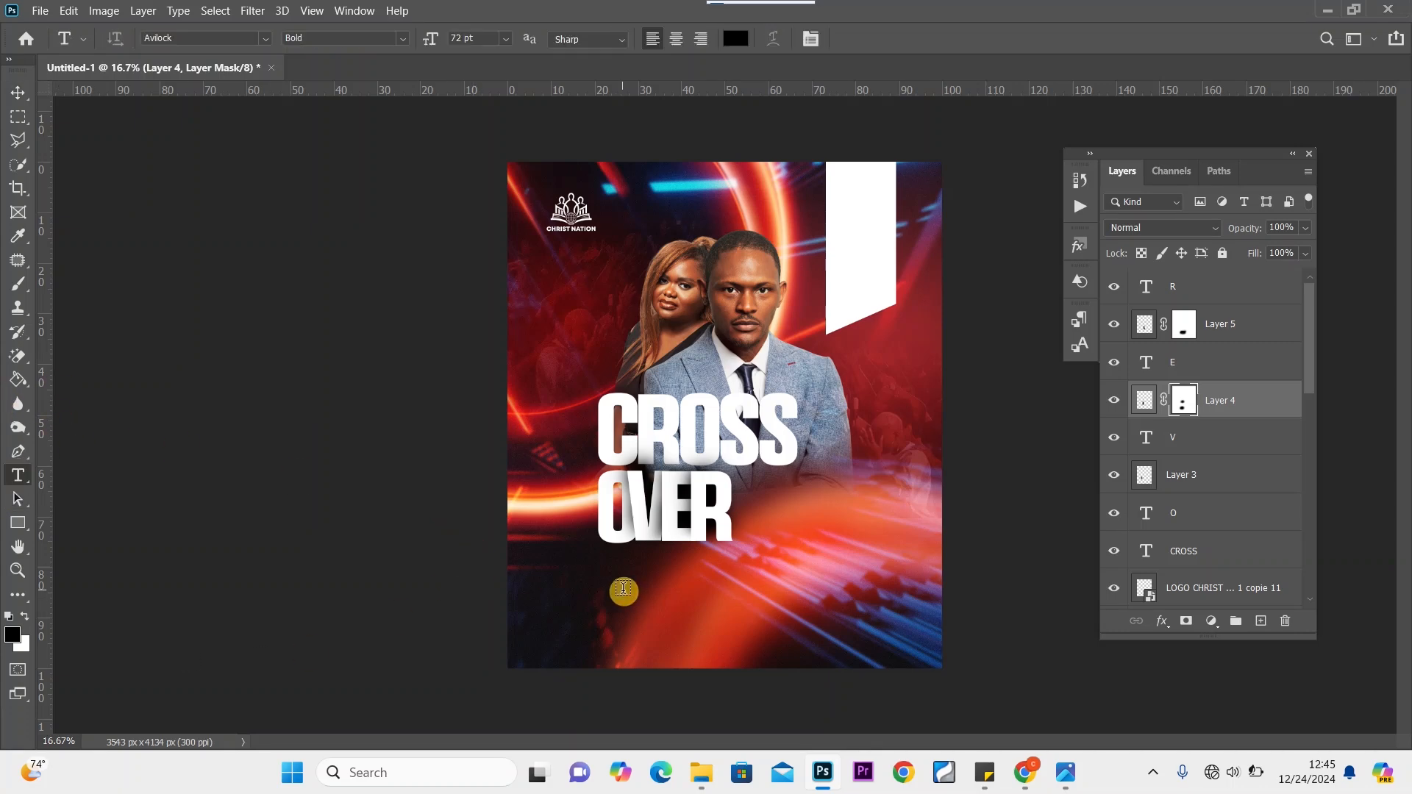
{"action": "left_click", "coordinate": [778, 521]}
{"action": "type", "text": "220"}
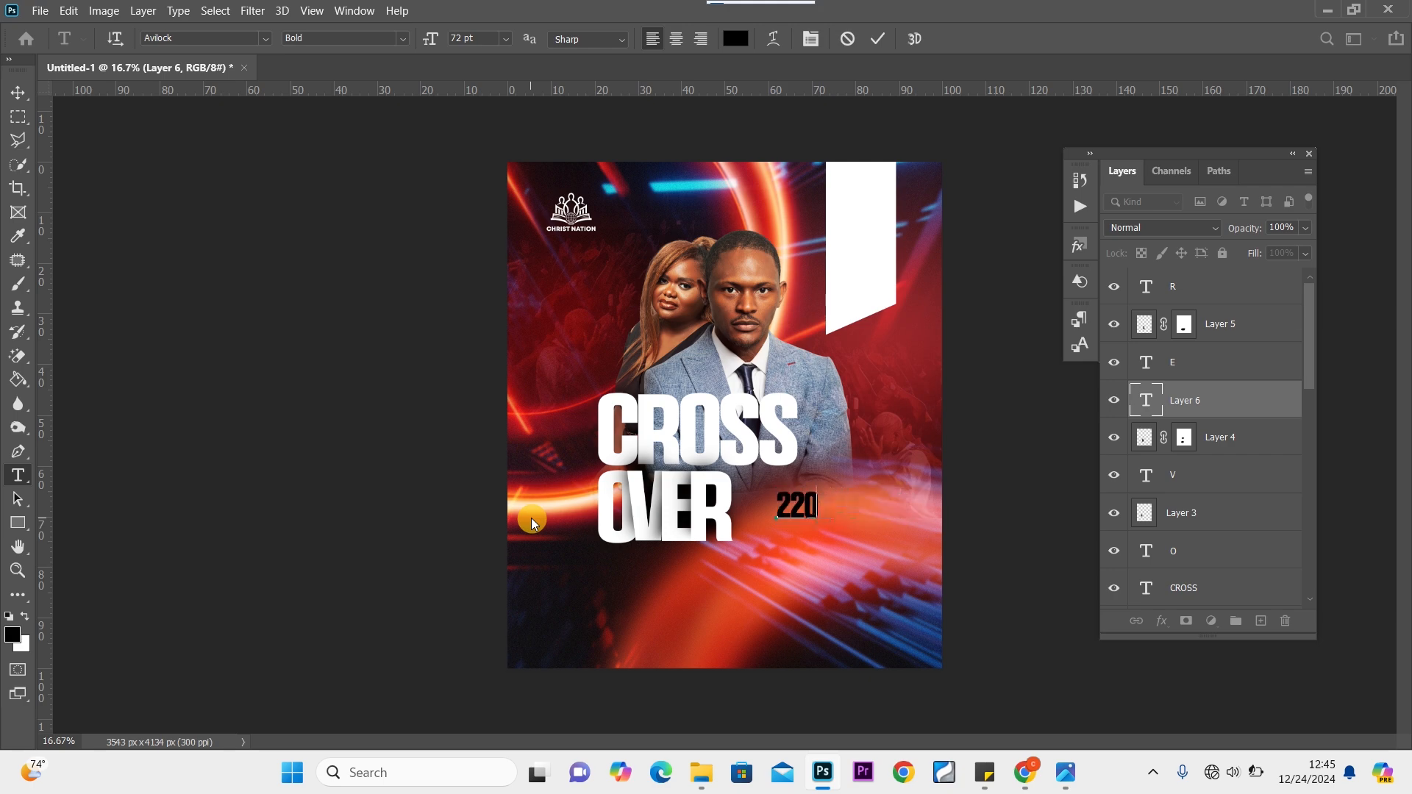
{"action": "key", "text": "BackSpace"}
{"action": "key", "text": "ctrl+a"}
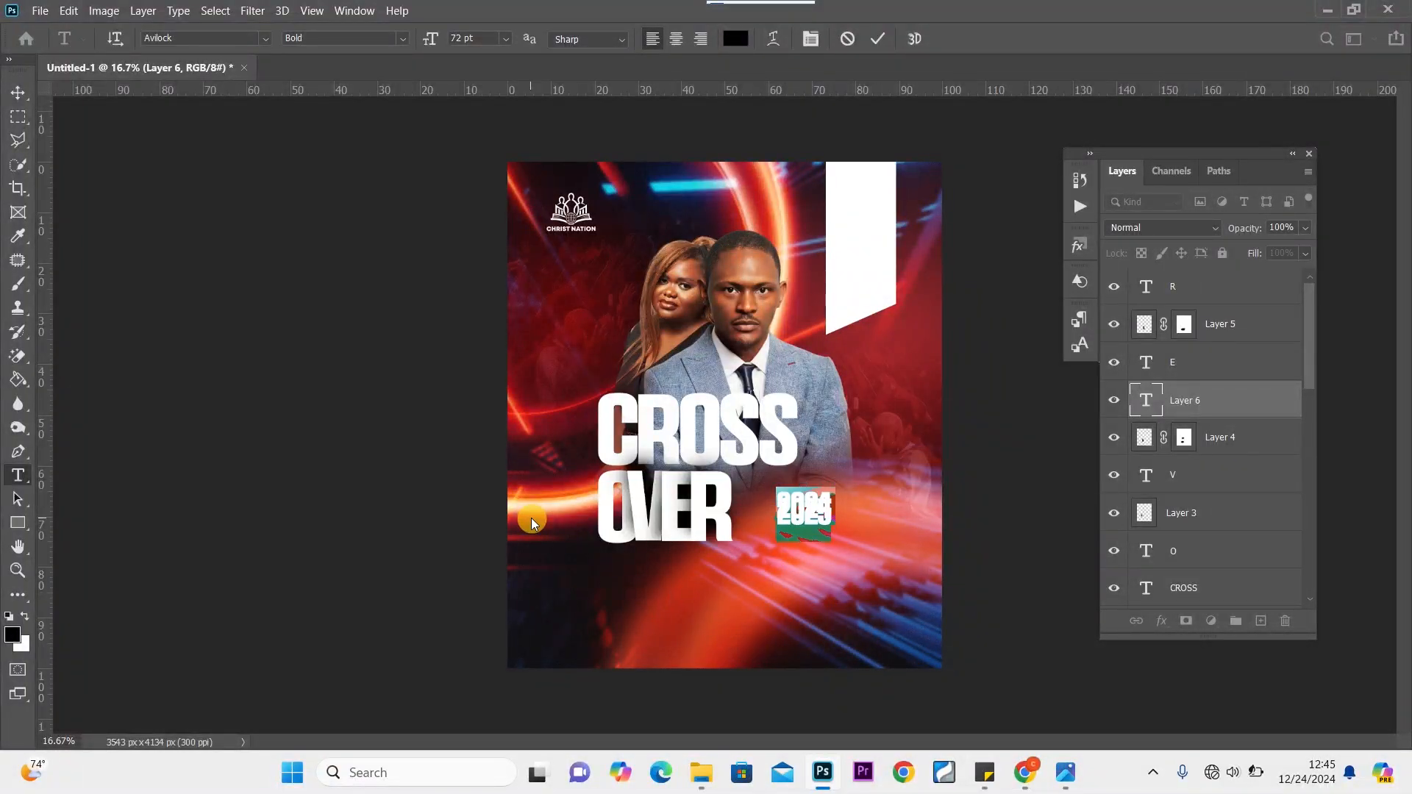
{"action": "key", "text": "alt+Down"}
{"action": "key", "text": "alt+Down"}
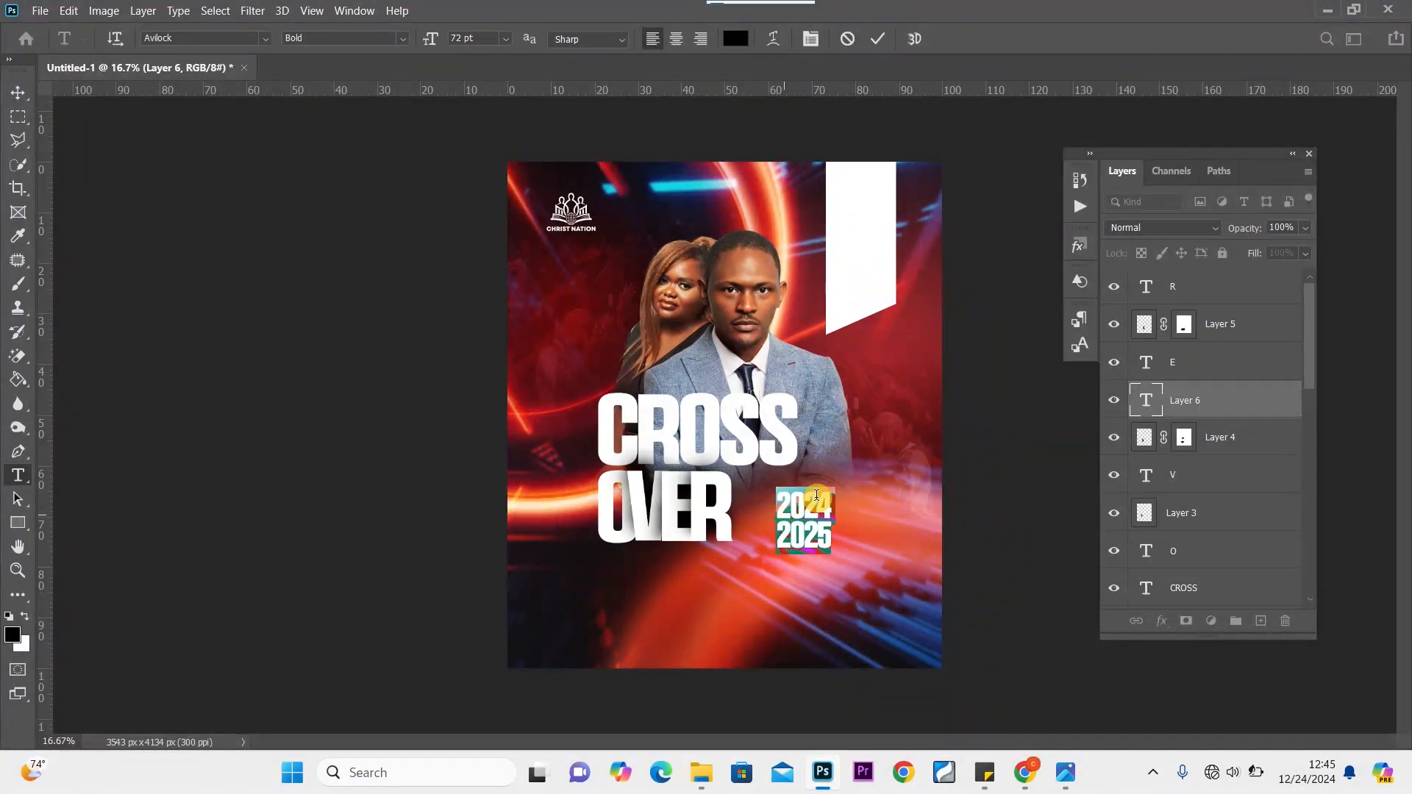
Apply strikethrough to the 2024 line only and commit the text
{"action": "left_click_drag", "start_coordinate": [829, 501], "coordinate": [765, 500]}
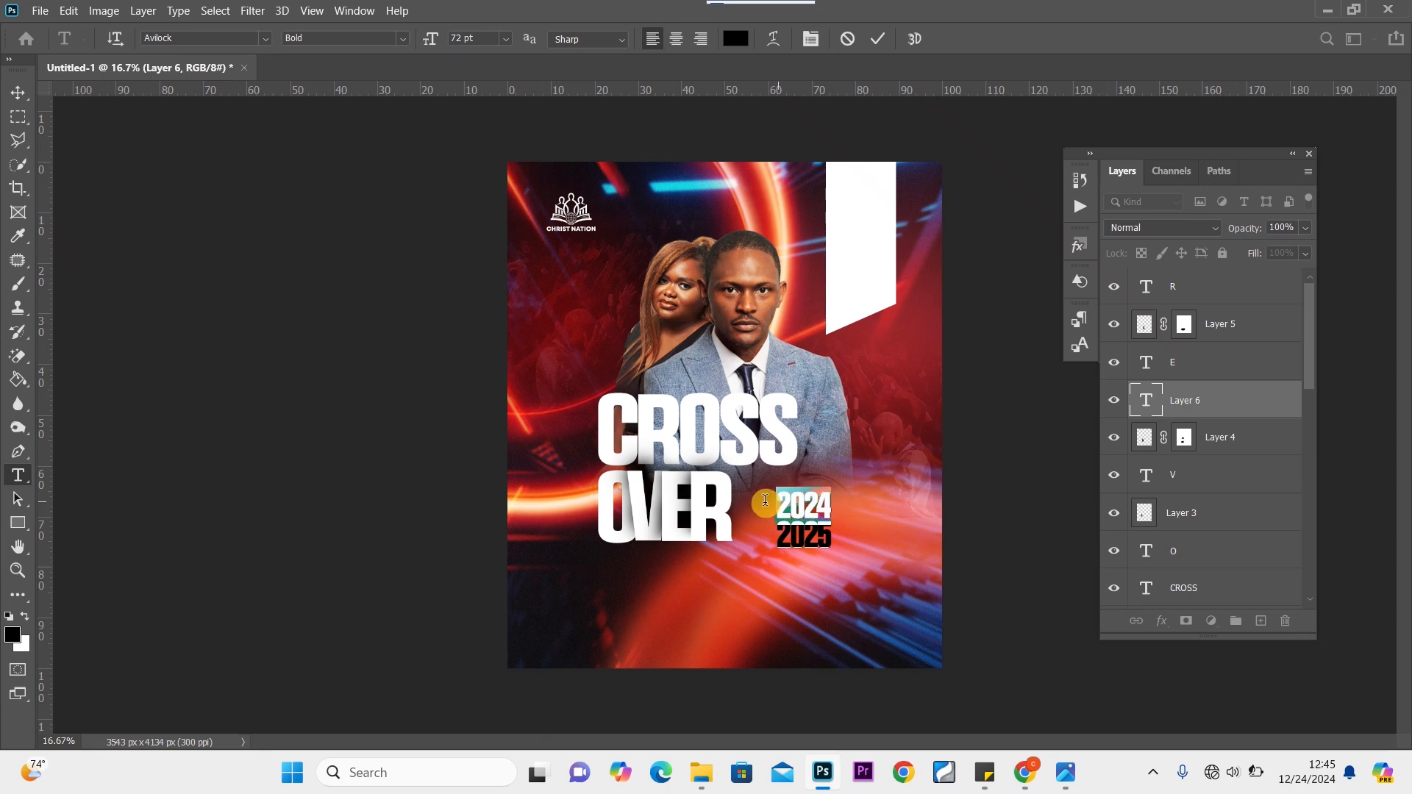
{"action": "left_click", "coordinate": [354, 10]}
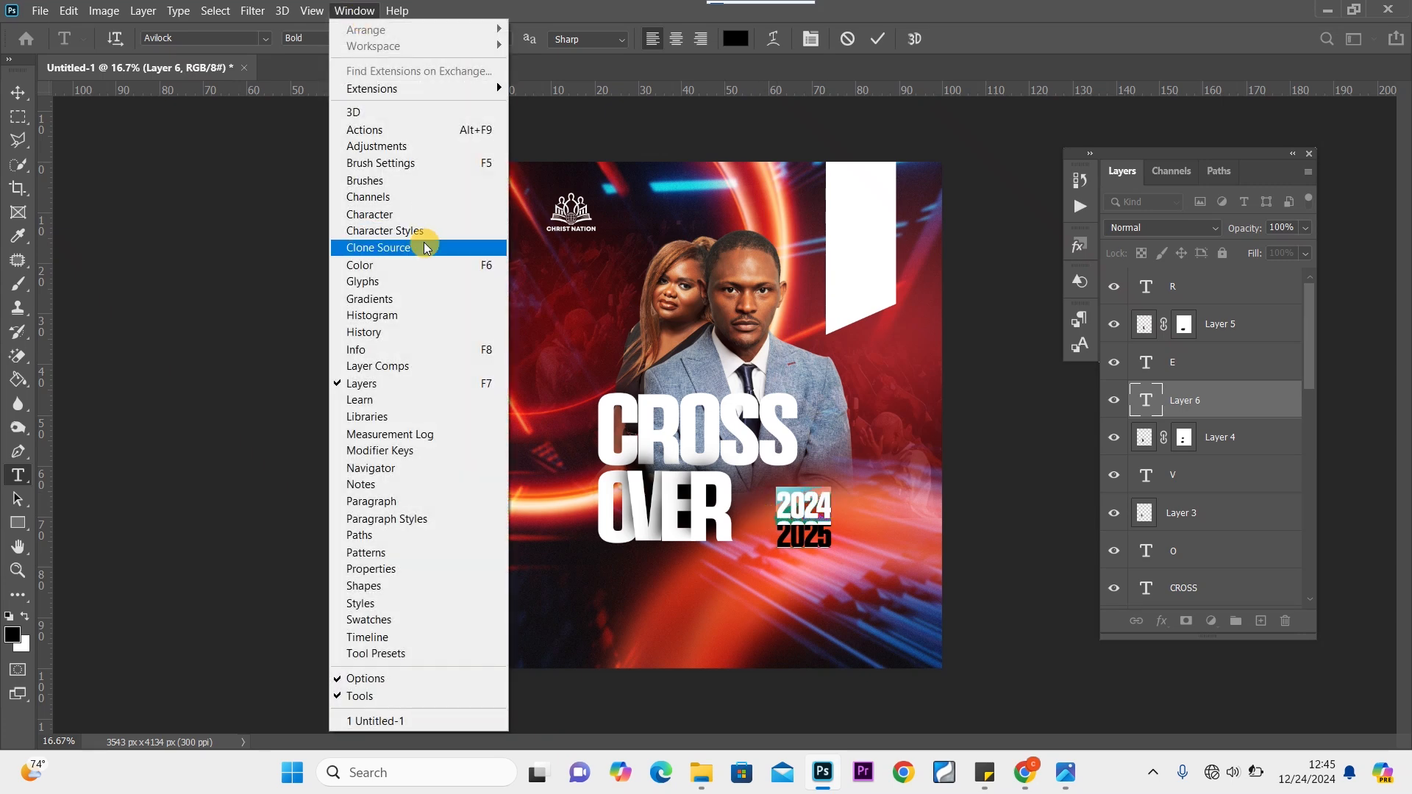
{"action": "left_click", "coordinate": [395, 224]}
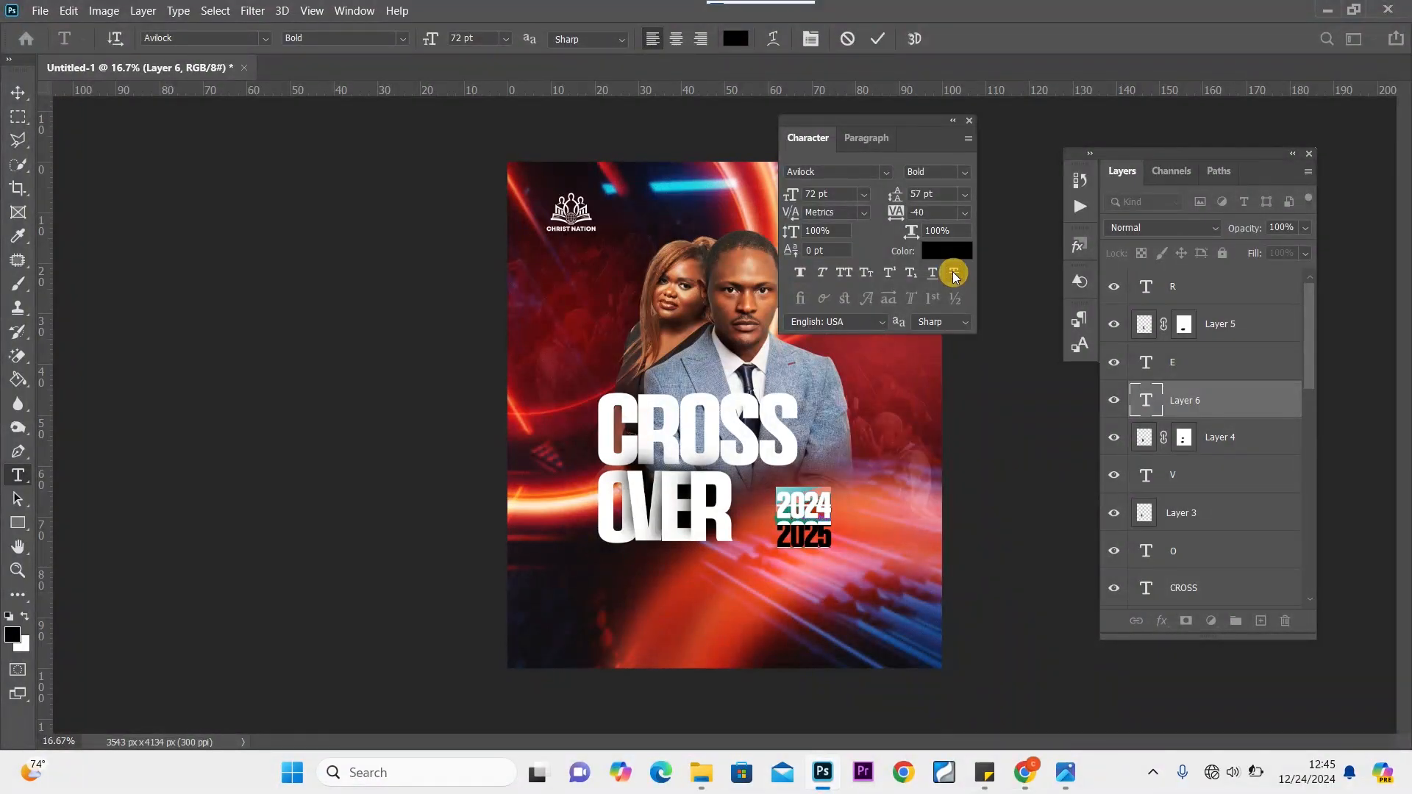
{"action": "left_click", "coordinate": [970, 122]}
{"action": "left_click", "coordinate": [17, 92]}
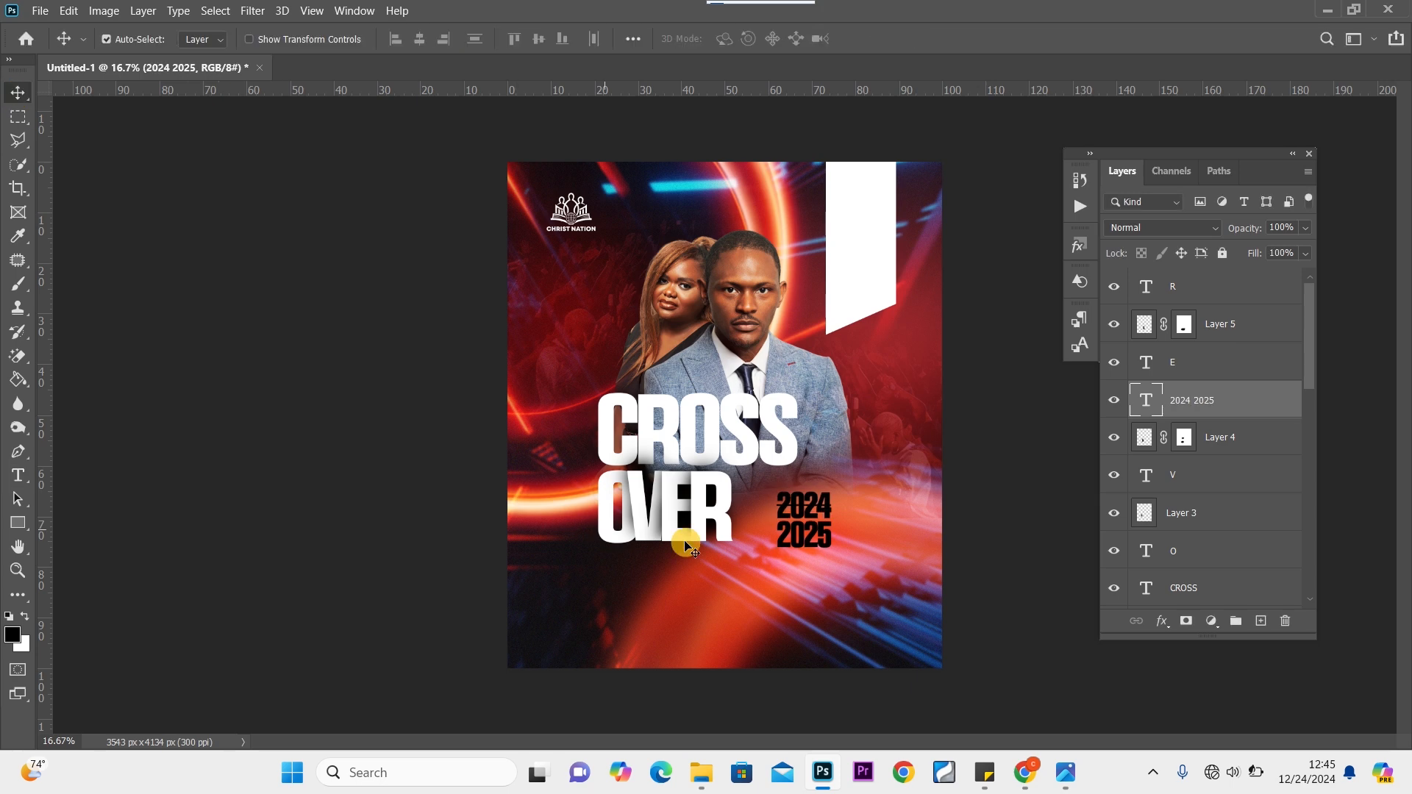
Select all of the 2024 2025 text for editing
{"action": "double_click", "coordinate": [803, 519]}
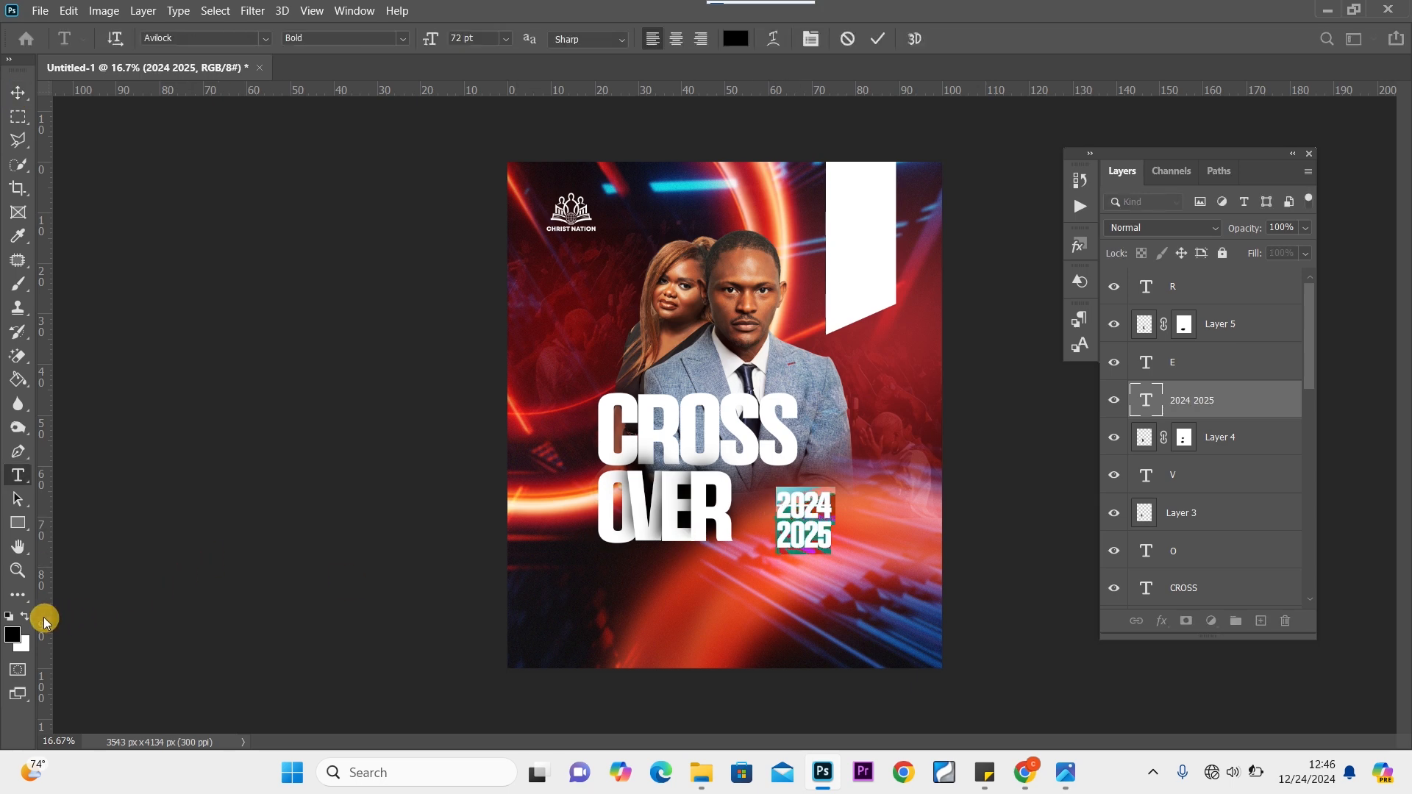
Turn the 2024 2025 text white and fit it close beside OVER at a slightly smaller size
{"action": "left_click", "coordinate": [24, 617]}
{"action": "left_click", "coordinate": [18, 92]}
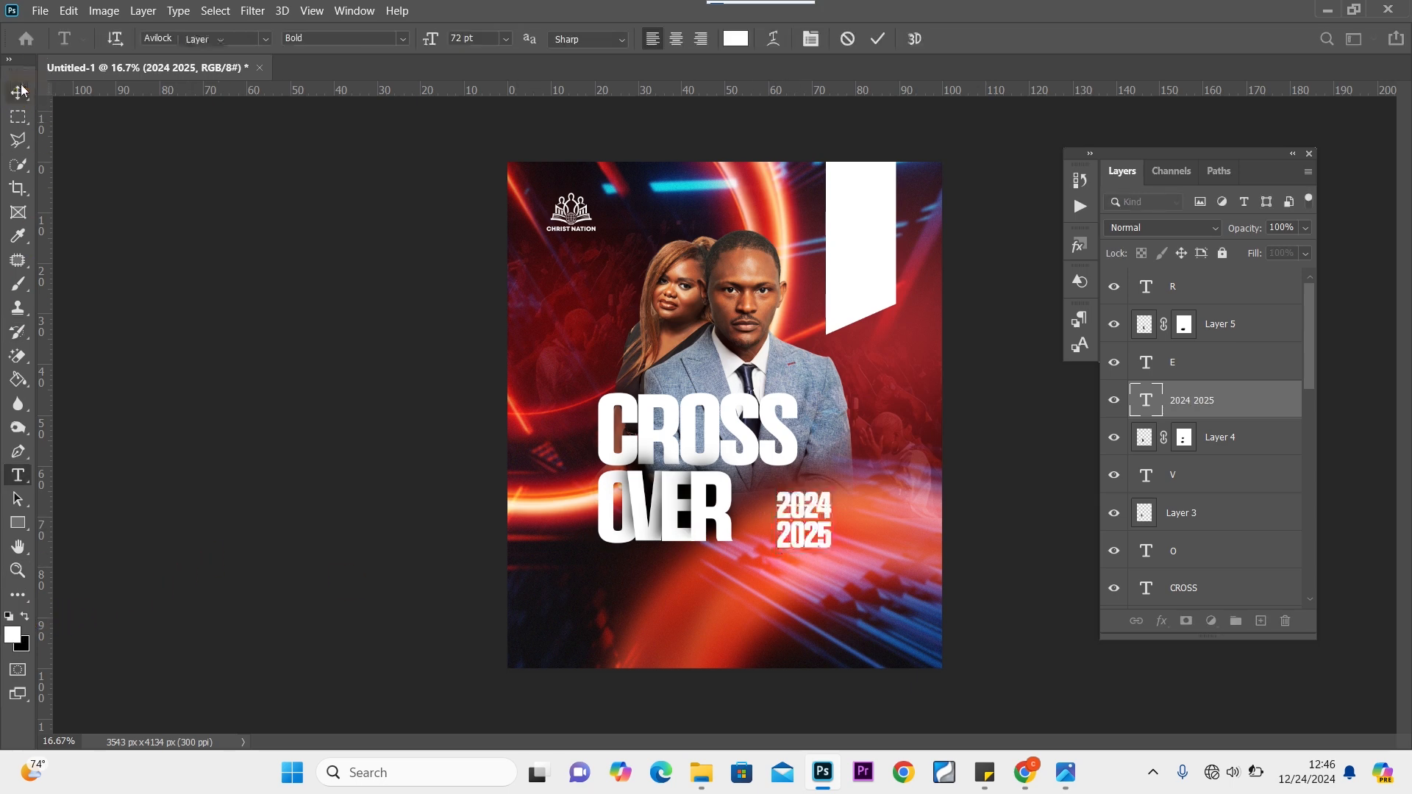
{"action": "left_click_drag", "start_coordinate": [804, 513], "coordinate": [778, 506]}
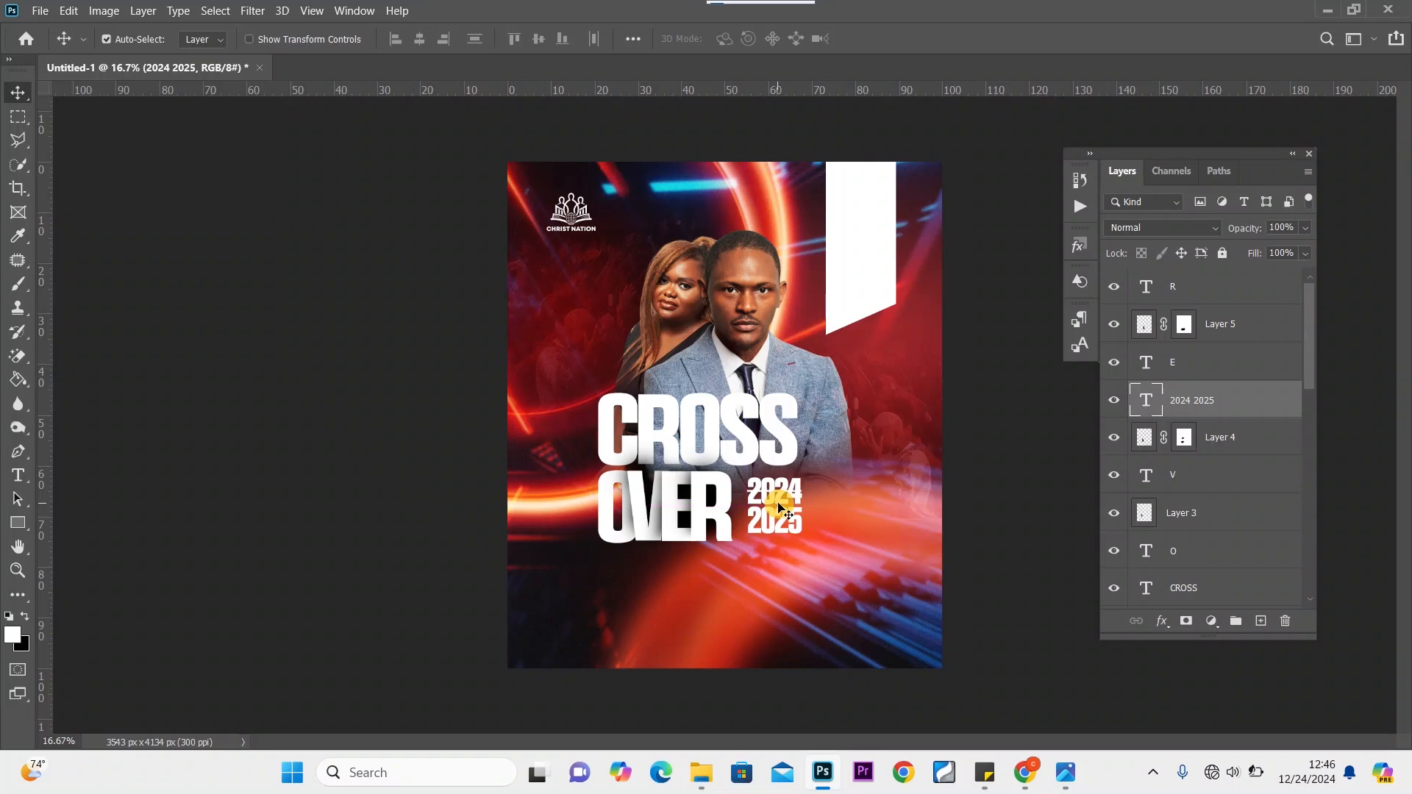
{"action": "key", "text": "ctrl+t"}
{"action": "left_click_drag", "start_coordinate": [802, 473], "coordinate": [782, 519]}
{"action": "left_click", "coordinate": [17, 94]}
Frame the 2024 2025 text with an unfilled rounded rectangle about 530 by 527 px with a 23.79 px white stroke
{"action": "left_click", "coordinate": [9, 524]}
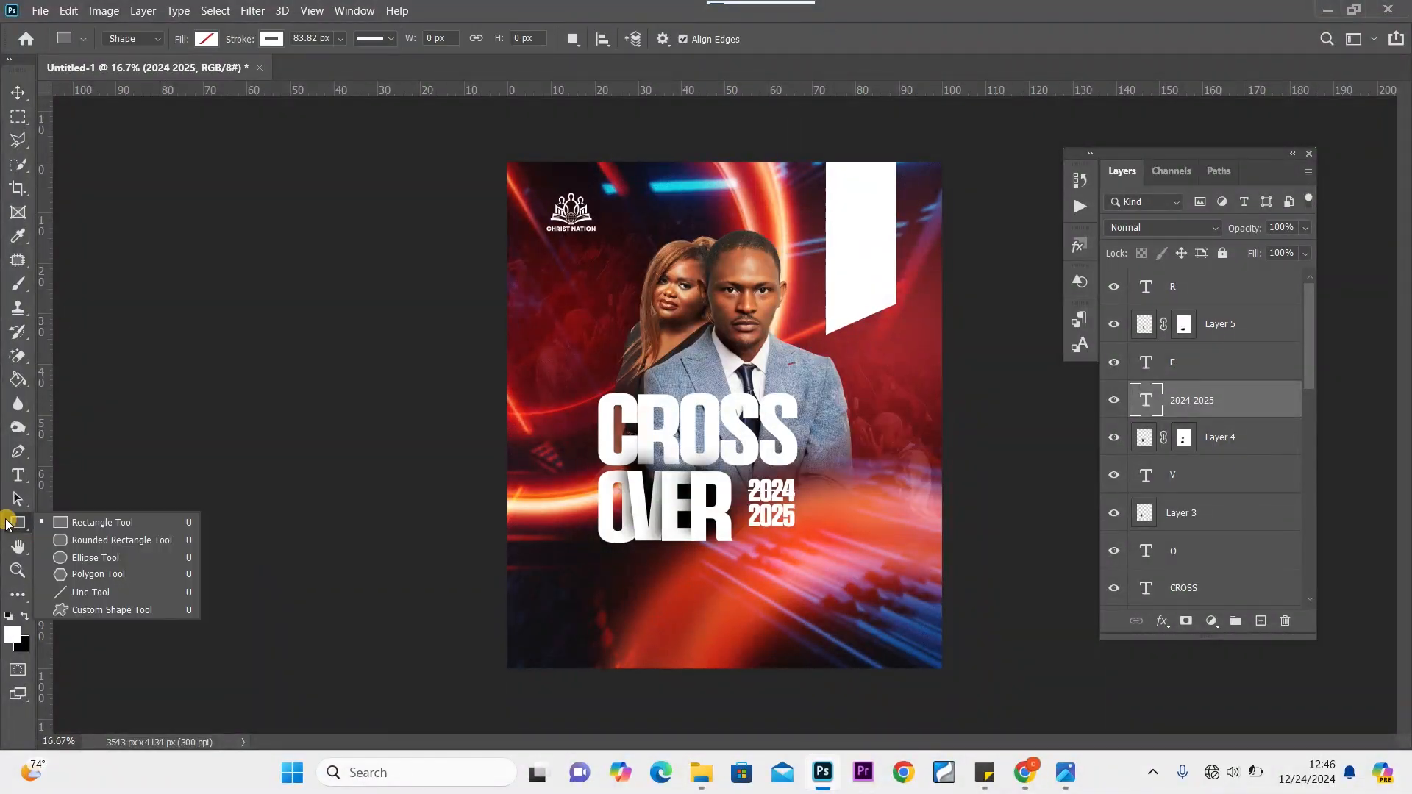
{"action": "left_click", "coordinate": [72, 523]}
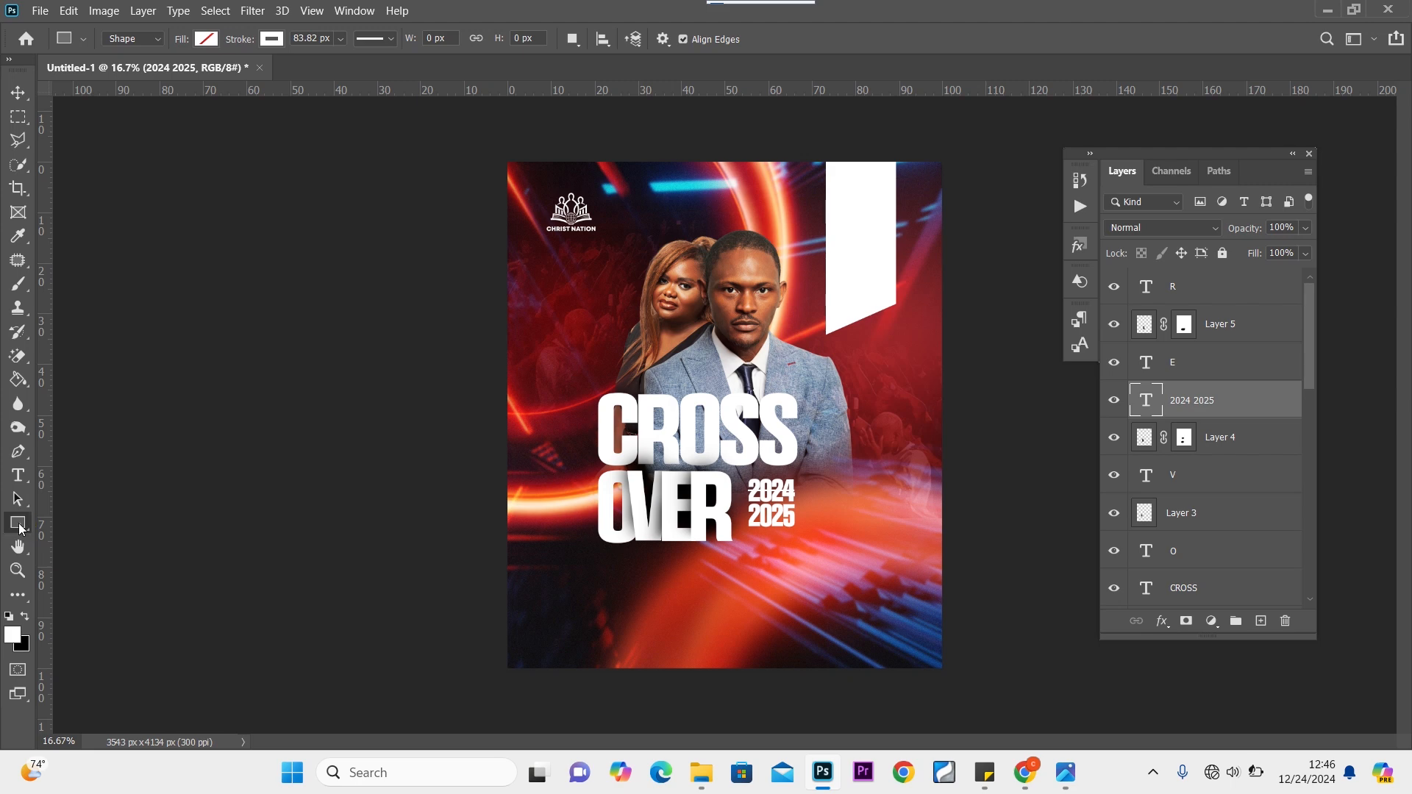
{"action": "left_click", "coordinate": [19, 525]}
{"action": "left_click", "coordinate": [83, 541]}
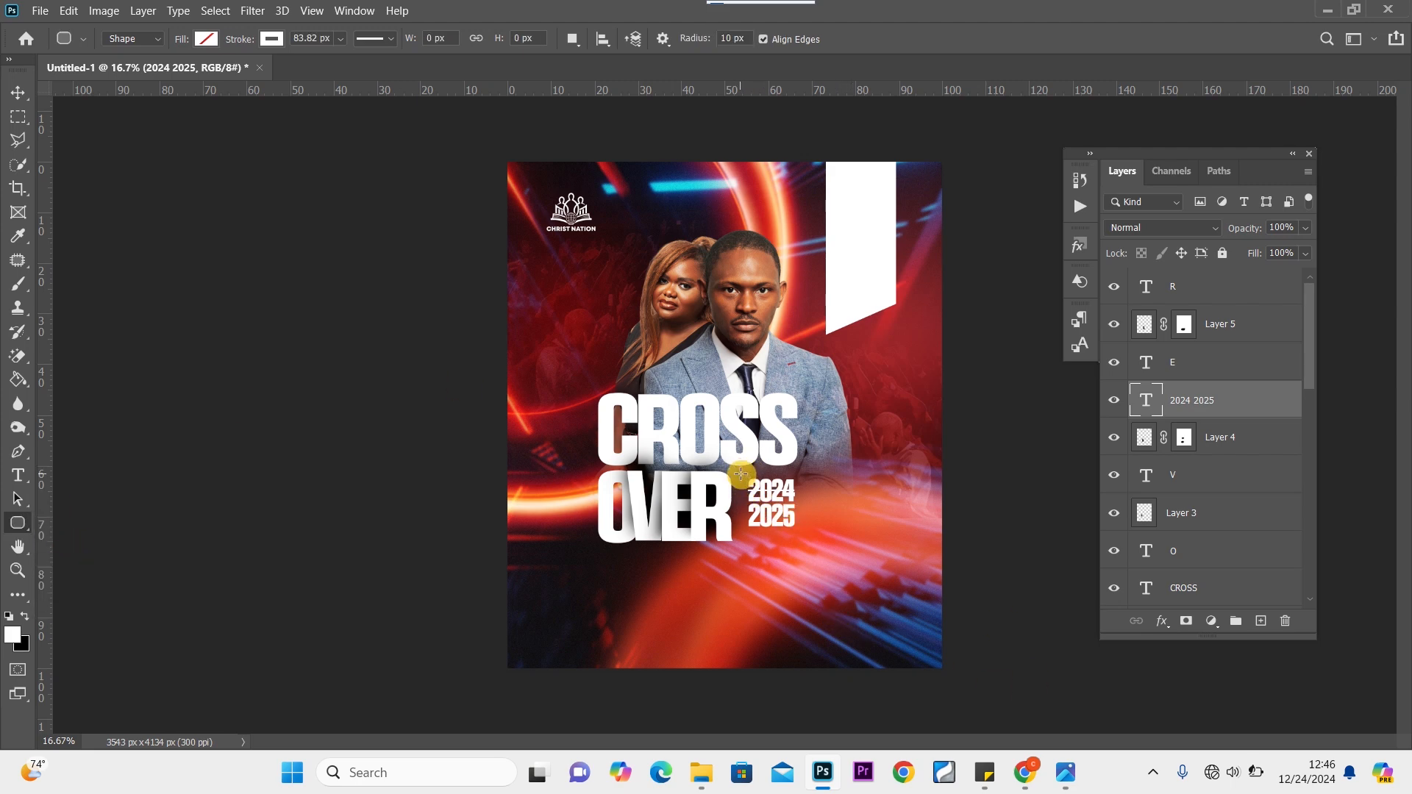
{"action": "left_click_drag", "start_coordinate": [740, 474], "coordinate": [805, 539]}
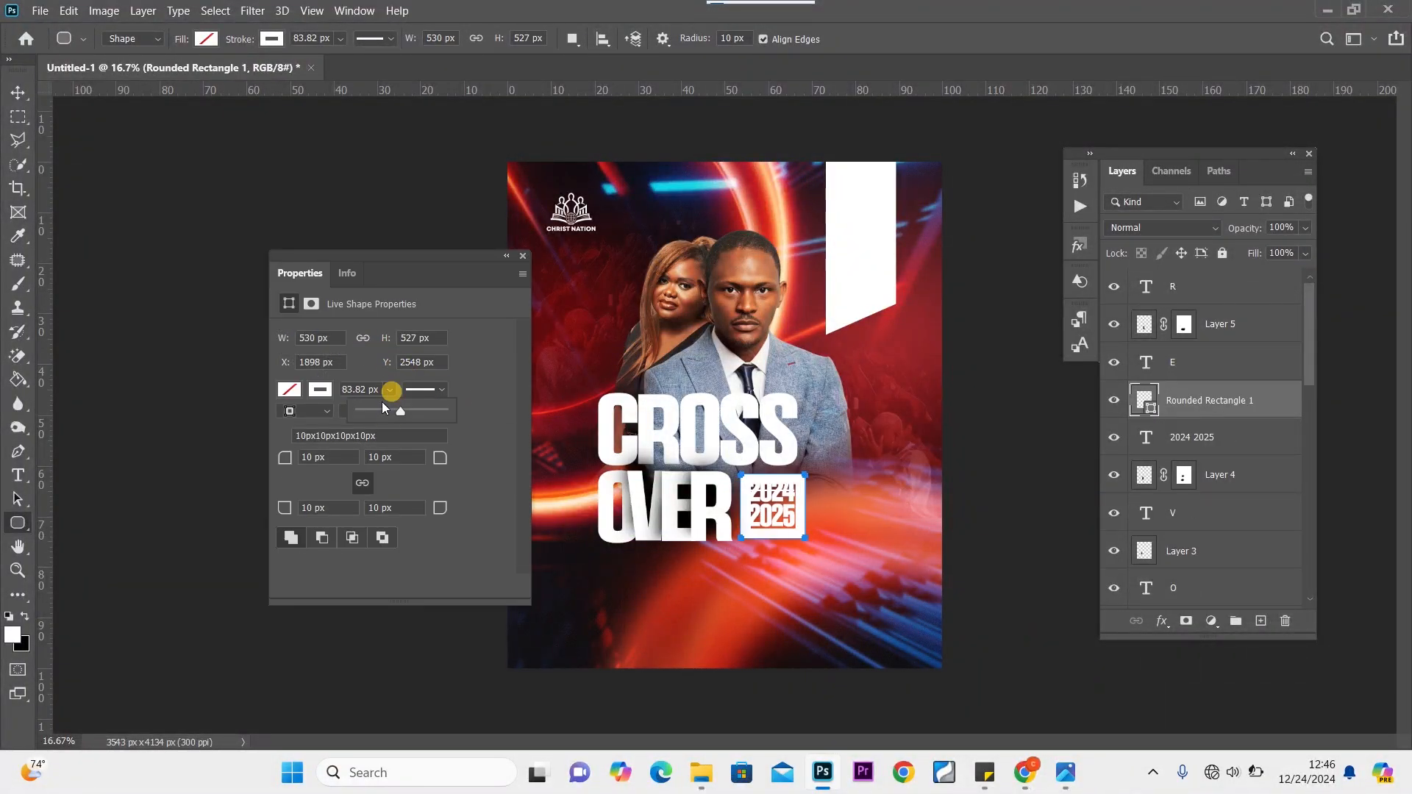
{"action": "left_click_drag", "start_coordinate": [381, 409], "coordinate": [378, 412]}
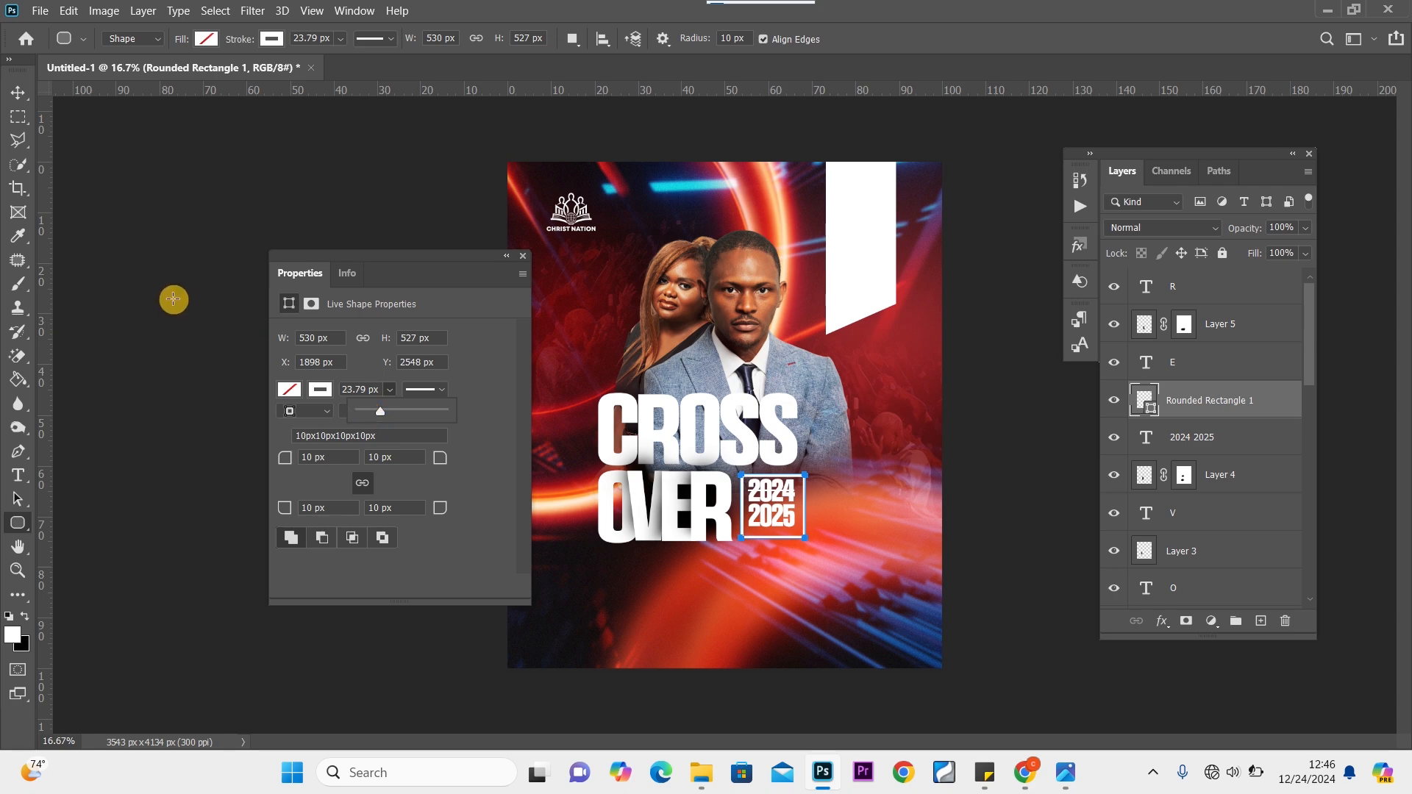
Centre the 2024 2025 text inside its outlined frame and round the frame's corners to 60 px
{"action": "left_click", "coordinate": [18, 92]}
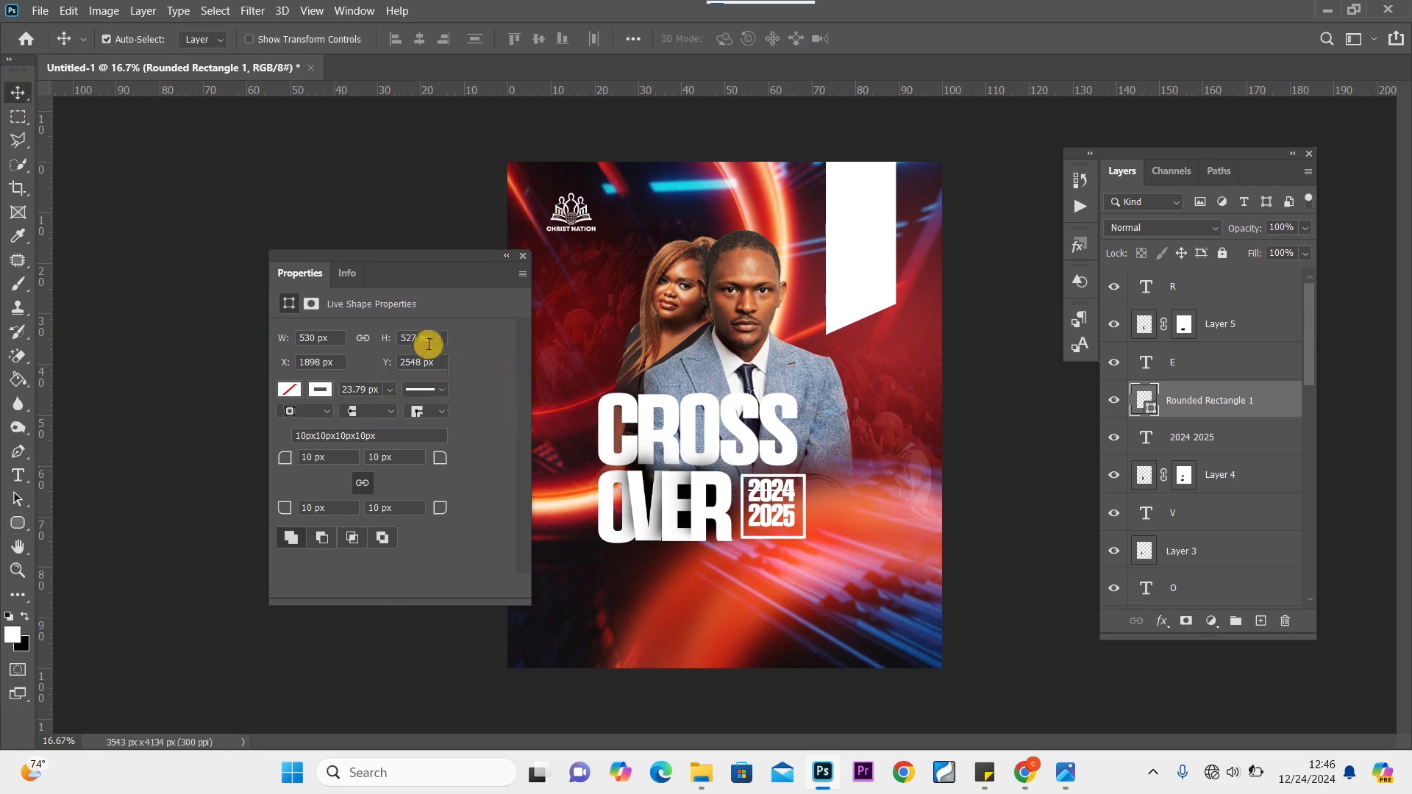
{"action": "left_click_drag", "start_coordinate": [794, 509], "coordinate": [791, 513]}
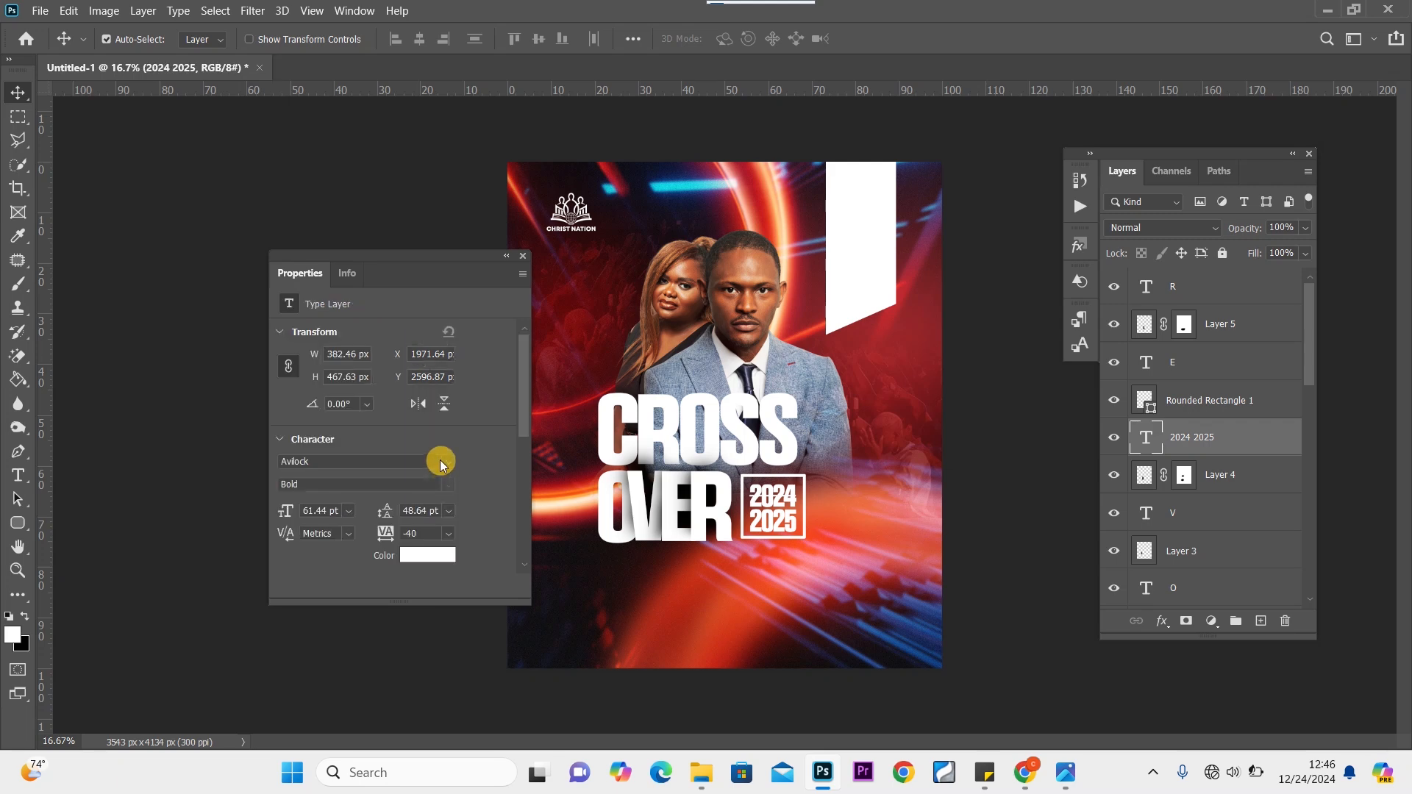
{"action": "left_click", "coordinate": [806, 505]}
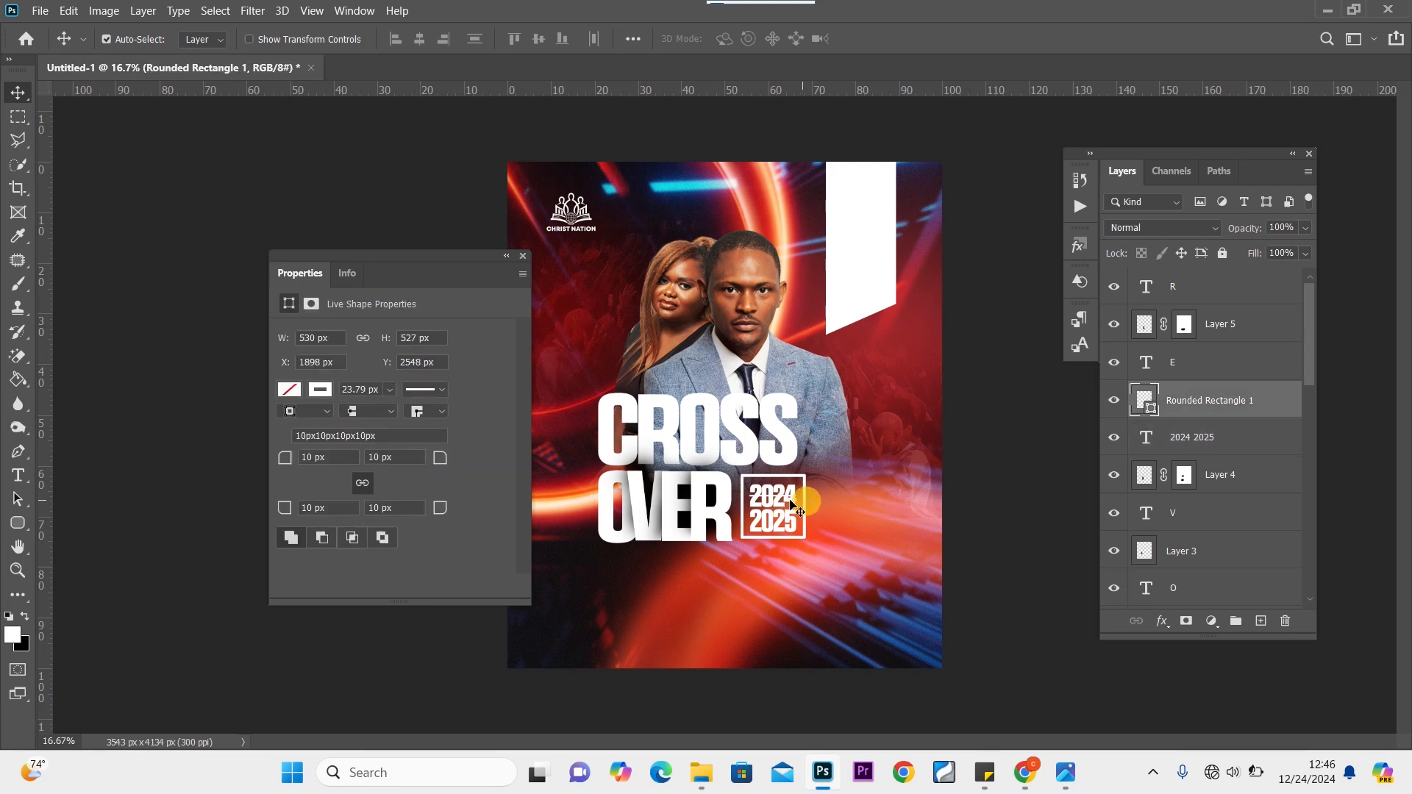
{"action": "left_click_drag", "start_coordinate": [458, 466], "coordinate": [458, 461]}
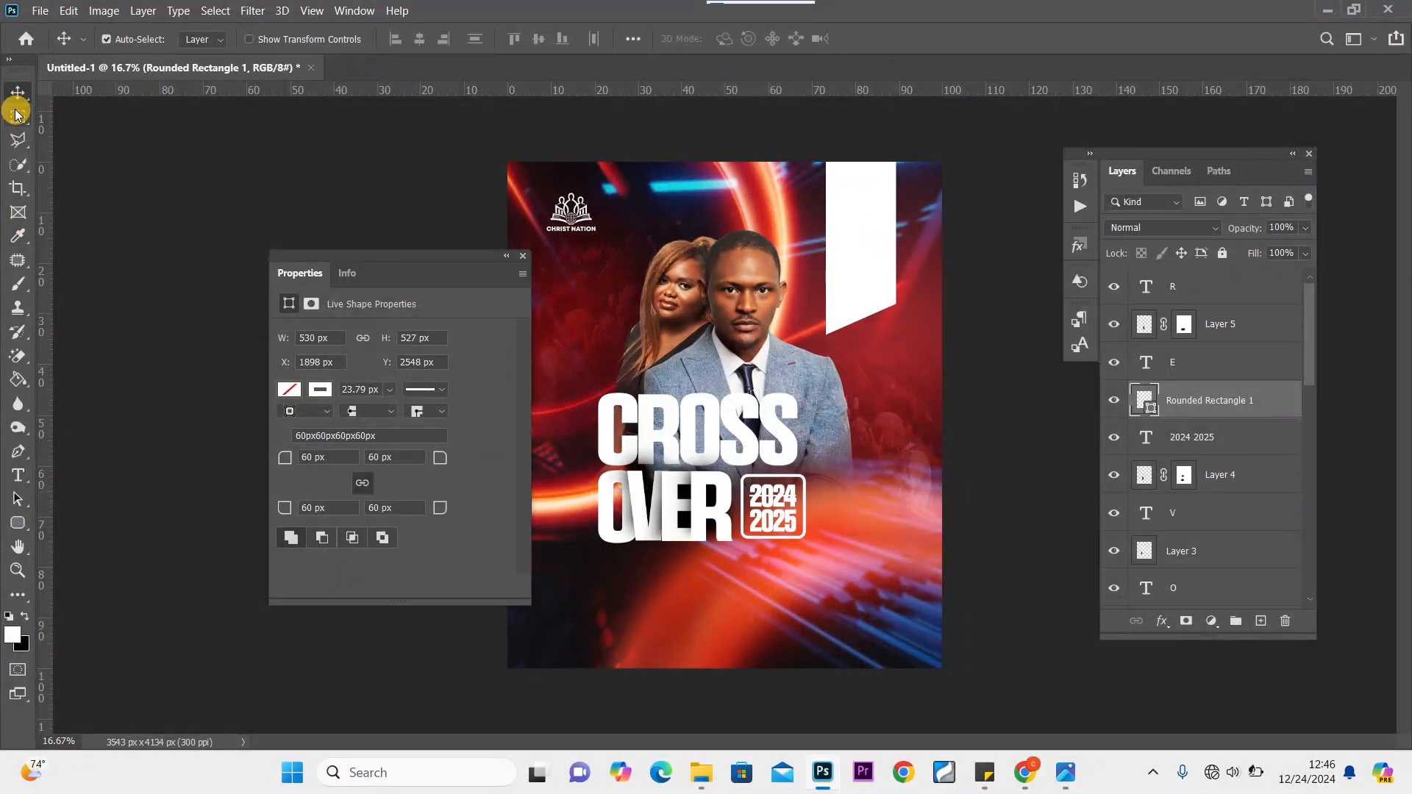
{"action": "left_click", "coordinate": [803, 506]}
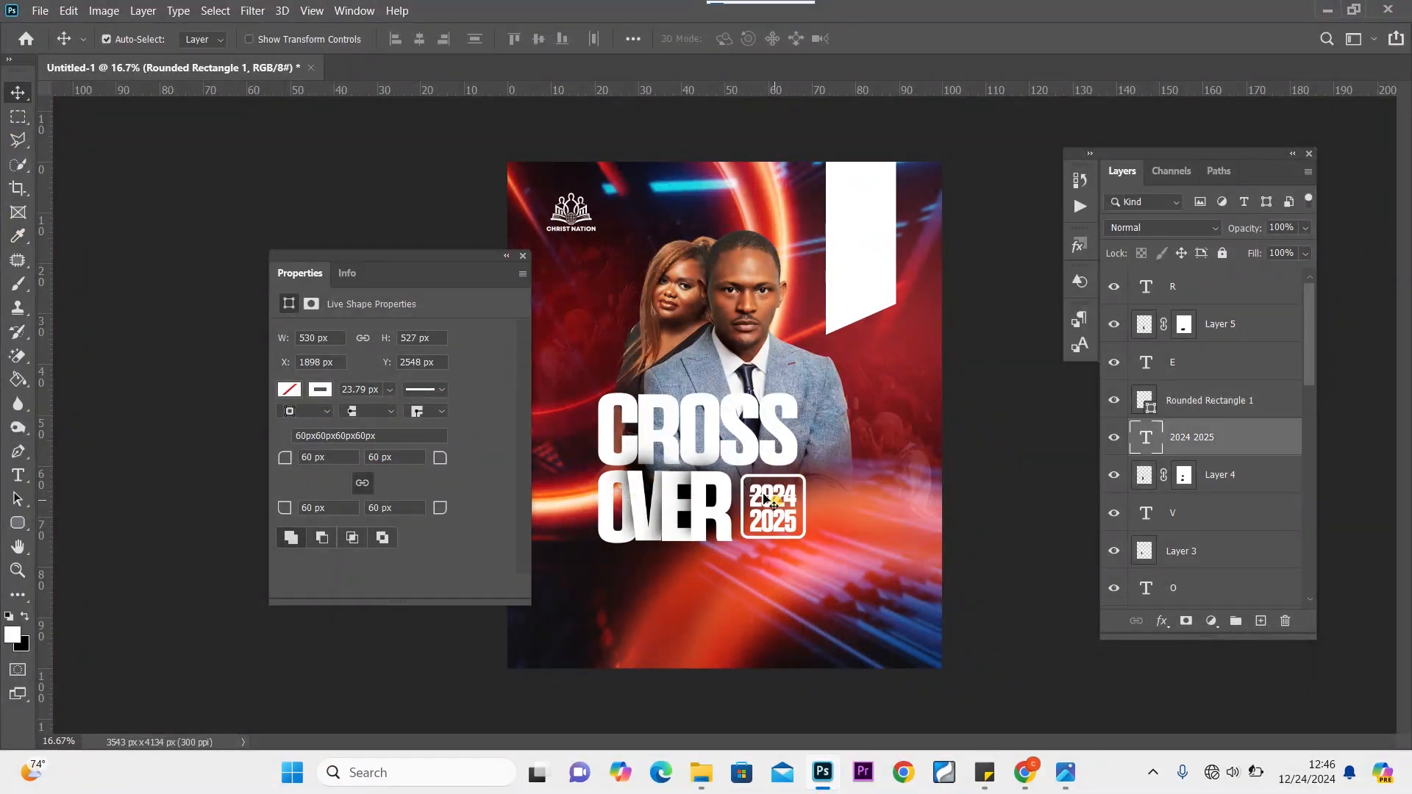
{"action": "left_click", "coordinate": [525, 255]}
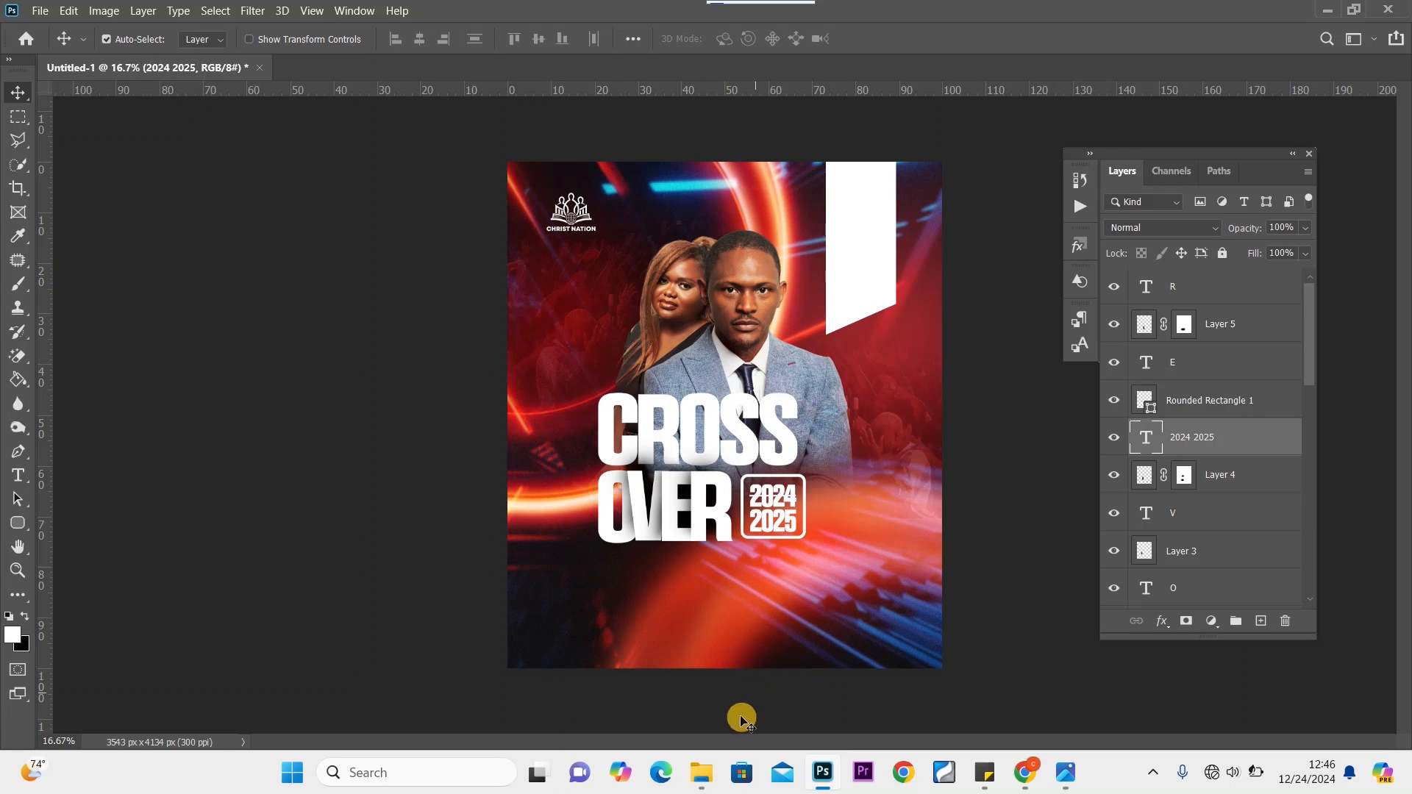
Place the cutlery image from the cross over folder beside the 2024 2025 frame, scaled to about 23.34%
{"action": "left_click", "coordinate": [701, 677]}
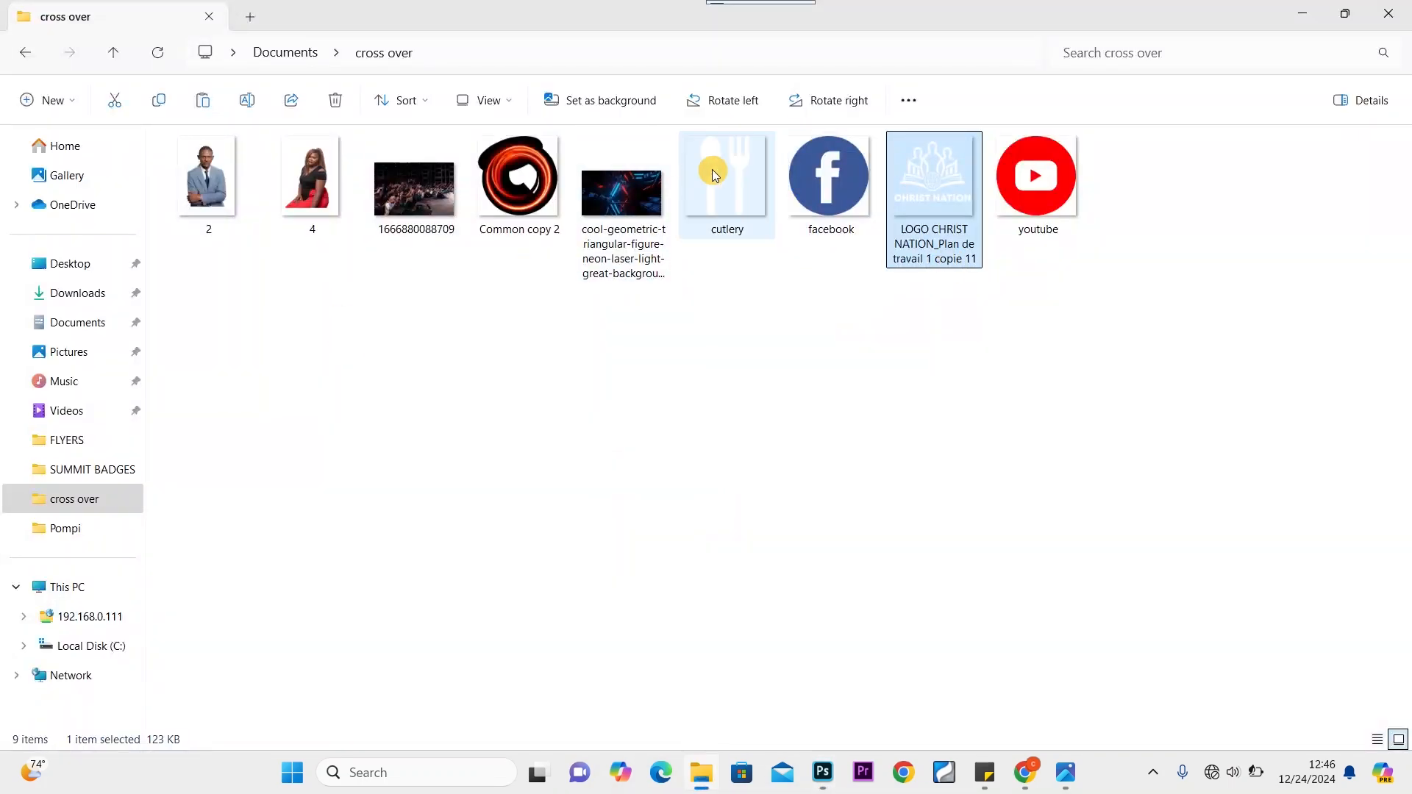
{"action": "left_click_drag", "start_coordinate": [725, 180], "coordinate": [805, 541]}
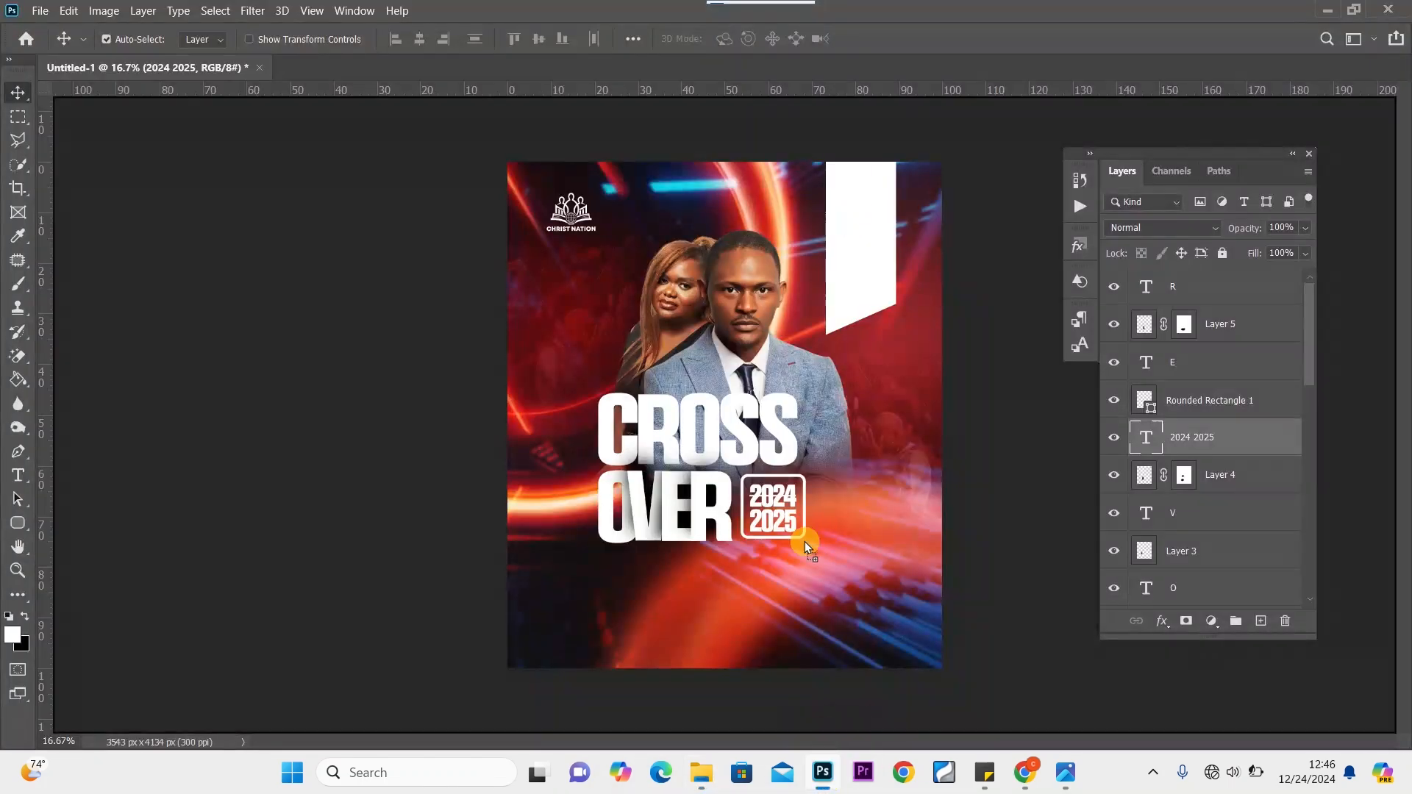
{"action": "left_click_drag", "start_coordinate": [824, 468], "coordinate": [823, 468]}
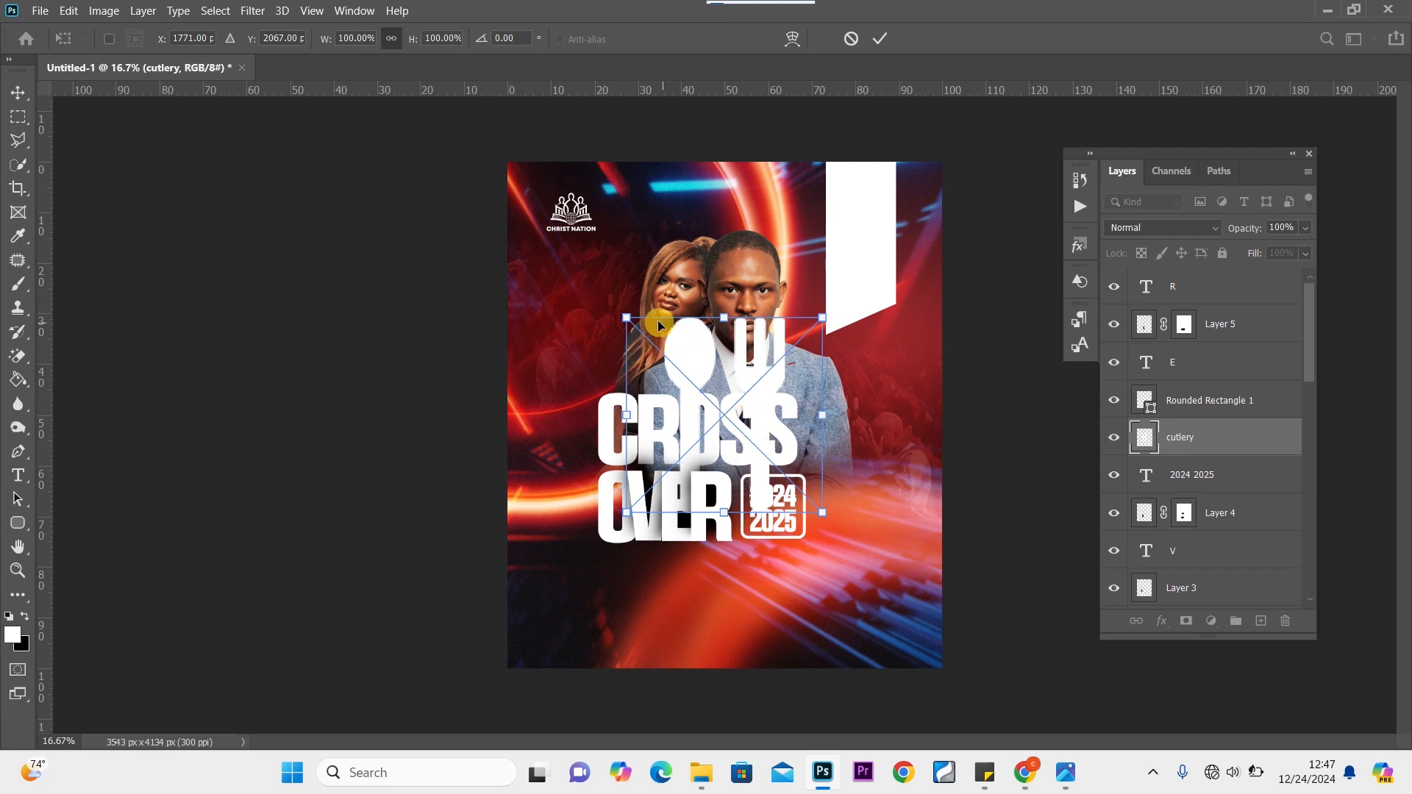
{"action": "left_click_drag", "start_coordinate": [625, 320], "coordinate": [856, 493]}
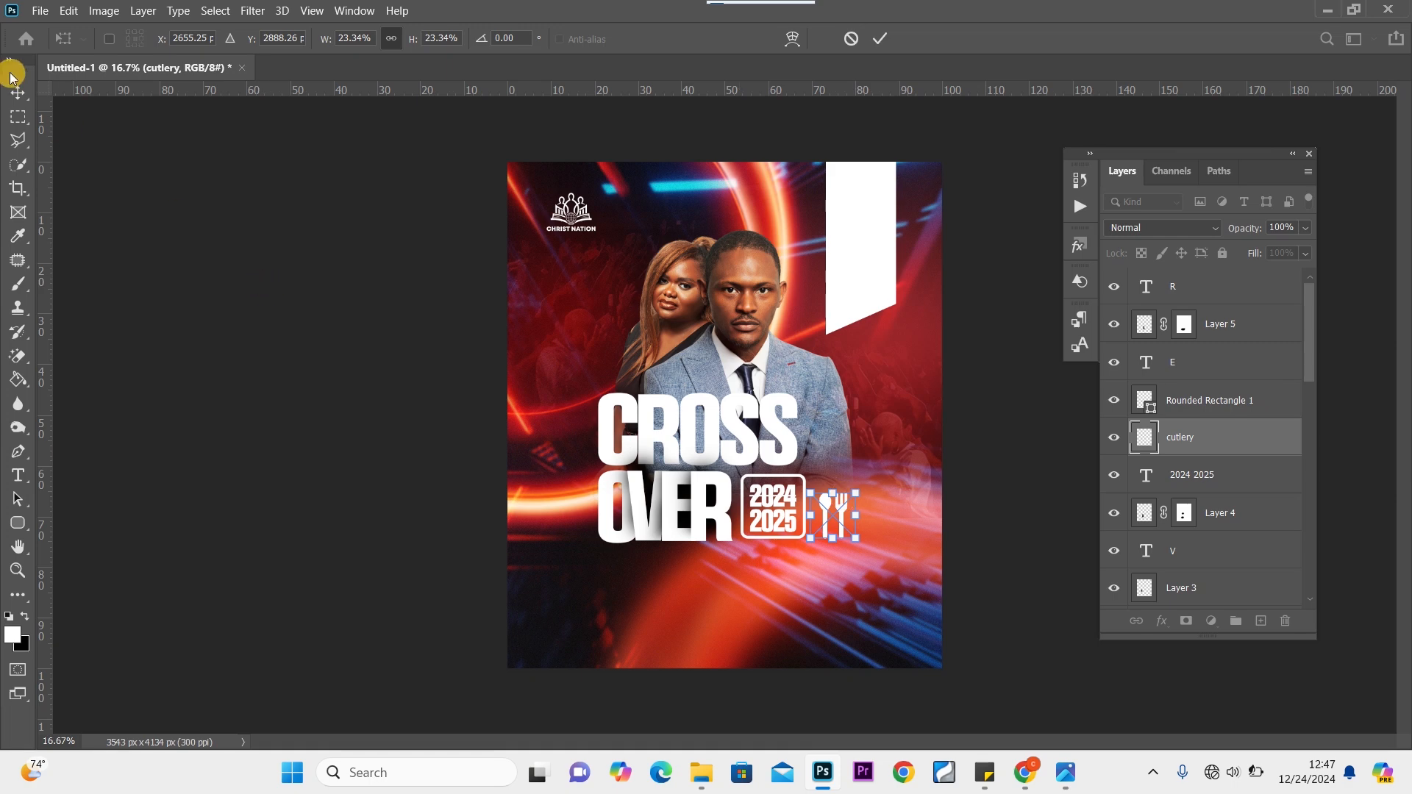
{"action": "left_click", "coordinate": [21, 97]}
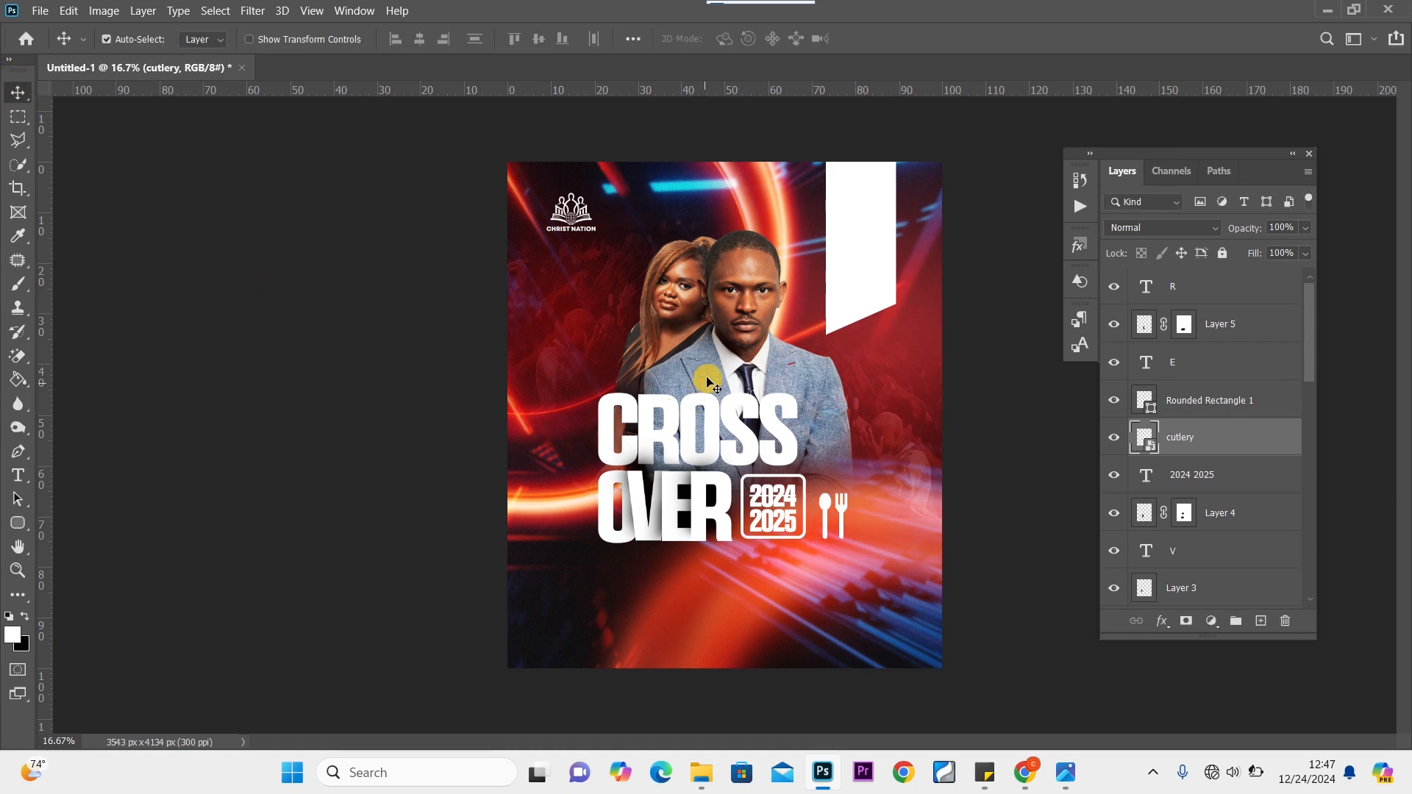
Add the text "Special Dier" below the cutlery icon and move it fully inside the flyer
{"action": "left_click", "coordinate": [17, 475]}
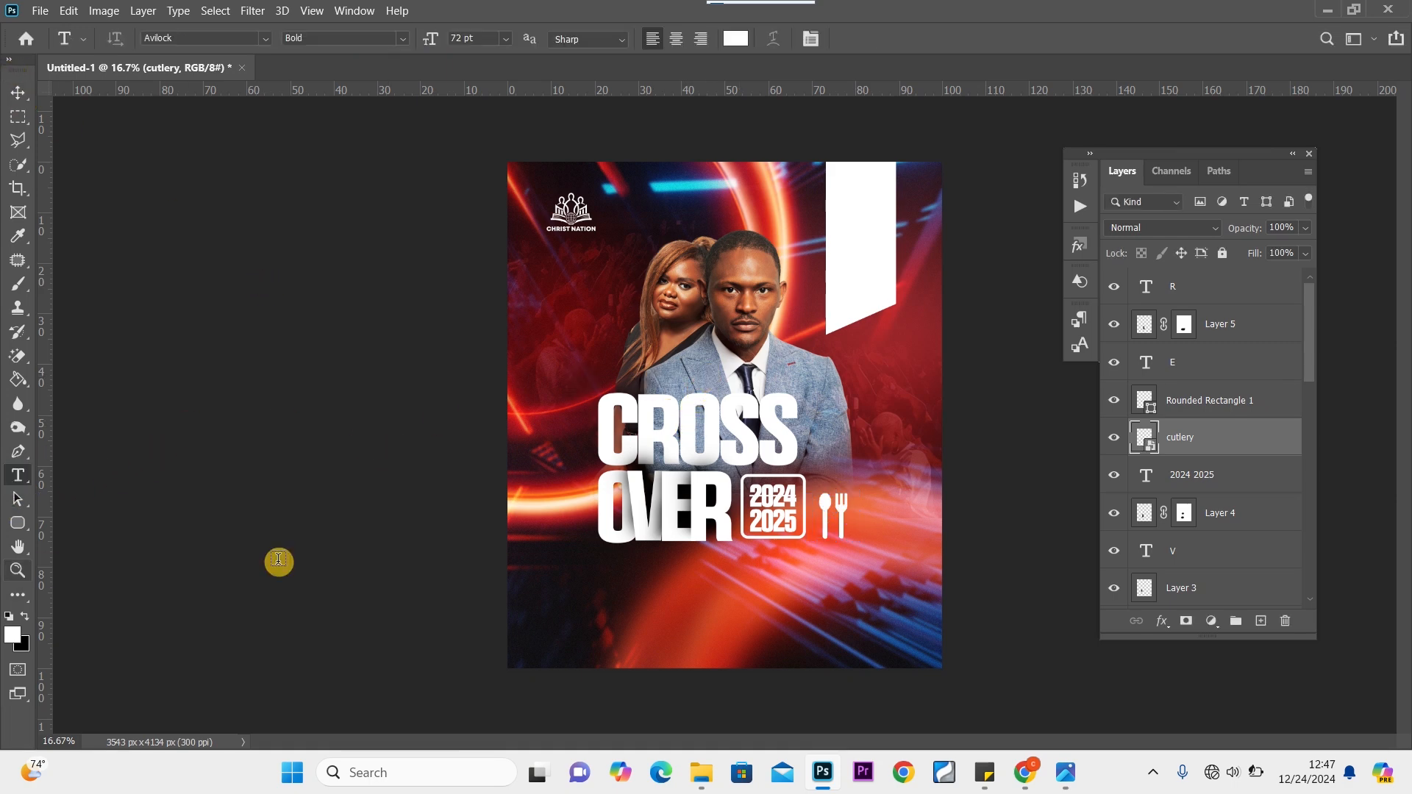
{"action": "left_click", "coordinate": [807, 564]}
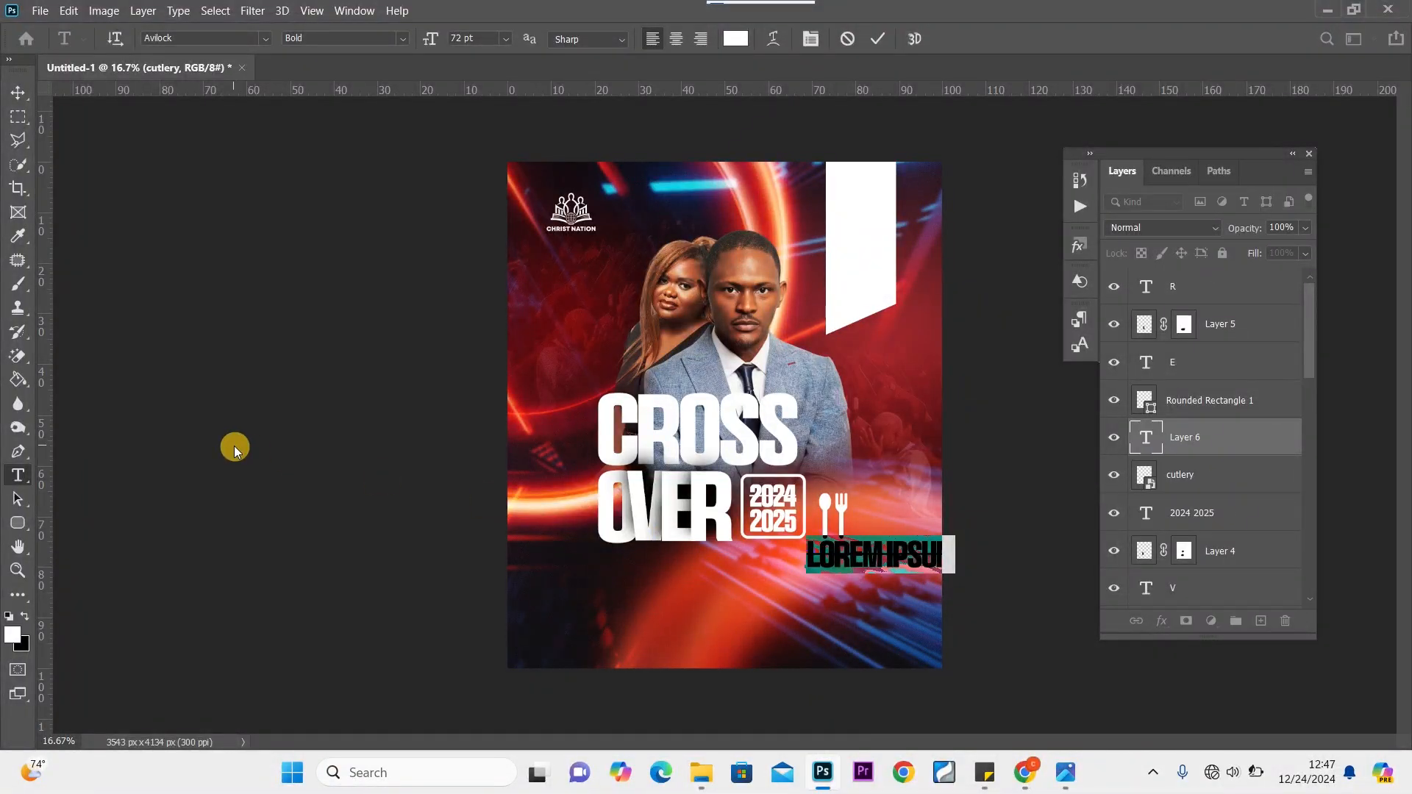
{"action": "type", "text": "SPECIAL DIE"}
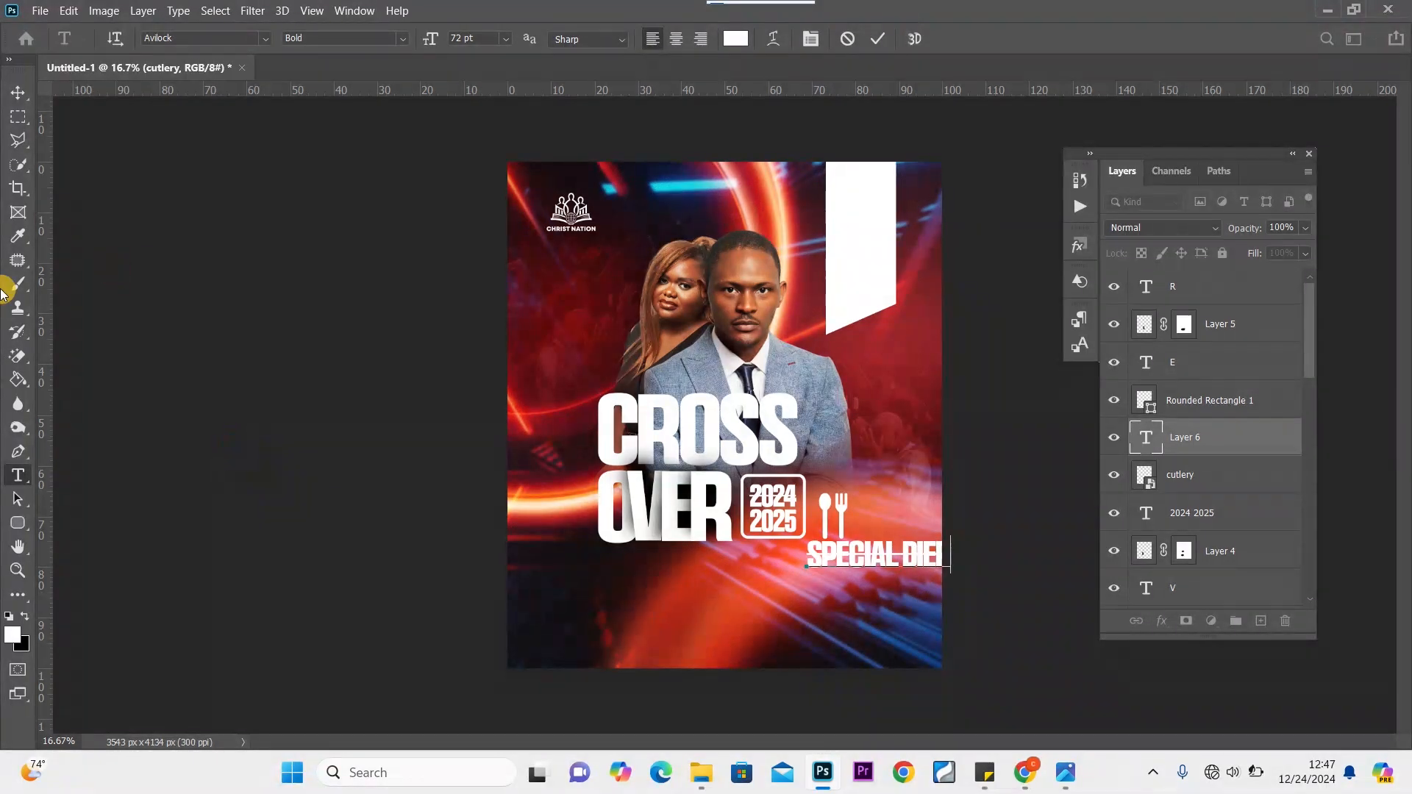
{"action": "left_click", "coordinate": [17, 93]}
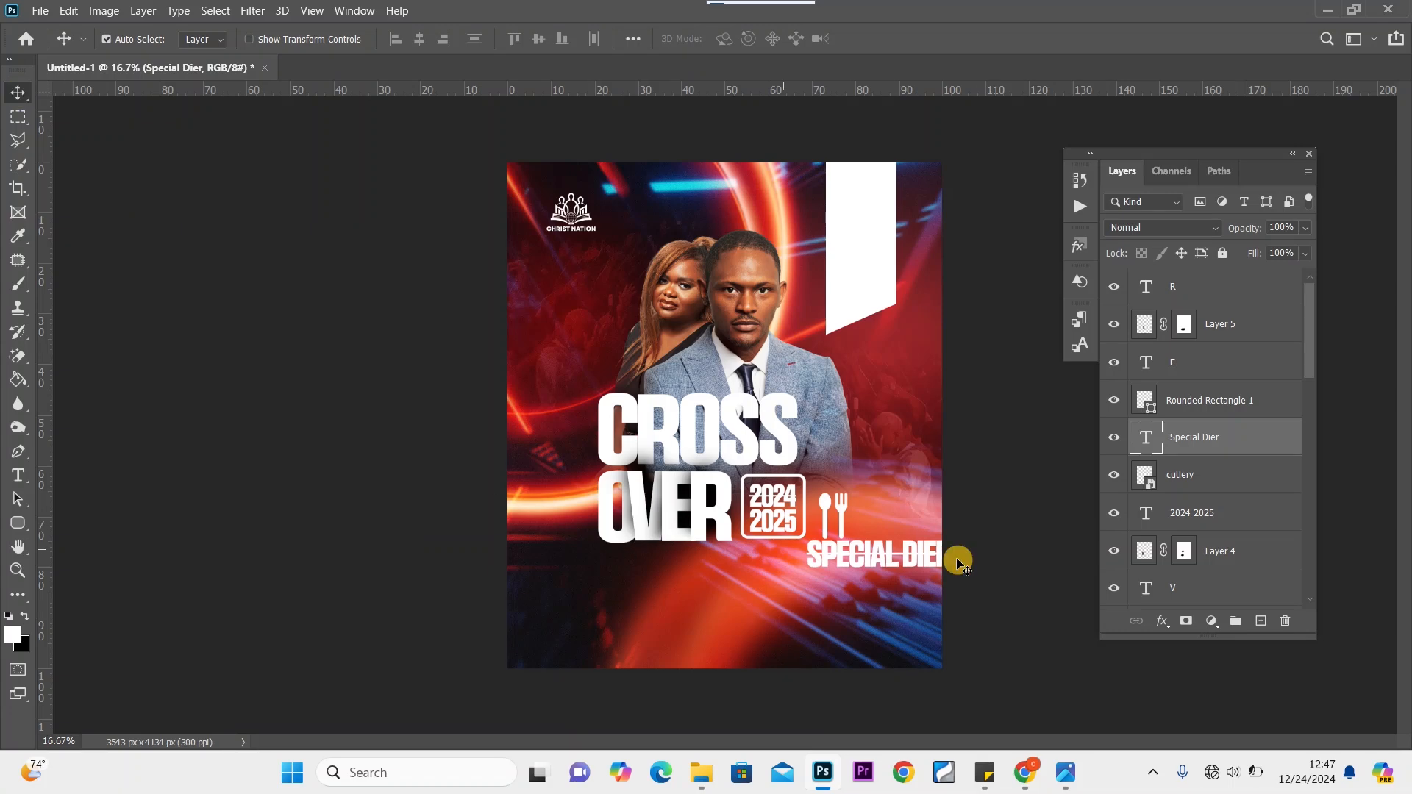
{"action": "left_click_drag", "start_coordinate": [923, 557], "coordinate": [814, 585]}
Remove the strikethrough from the "Special Dier" text and change its font to Montserrat Regular
{"action": "double_click", "coordinate": [815, 586]}
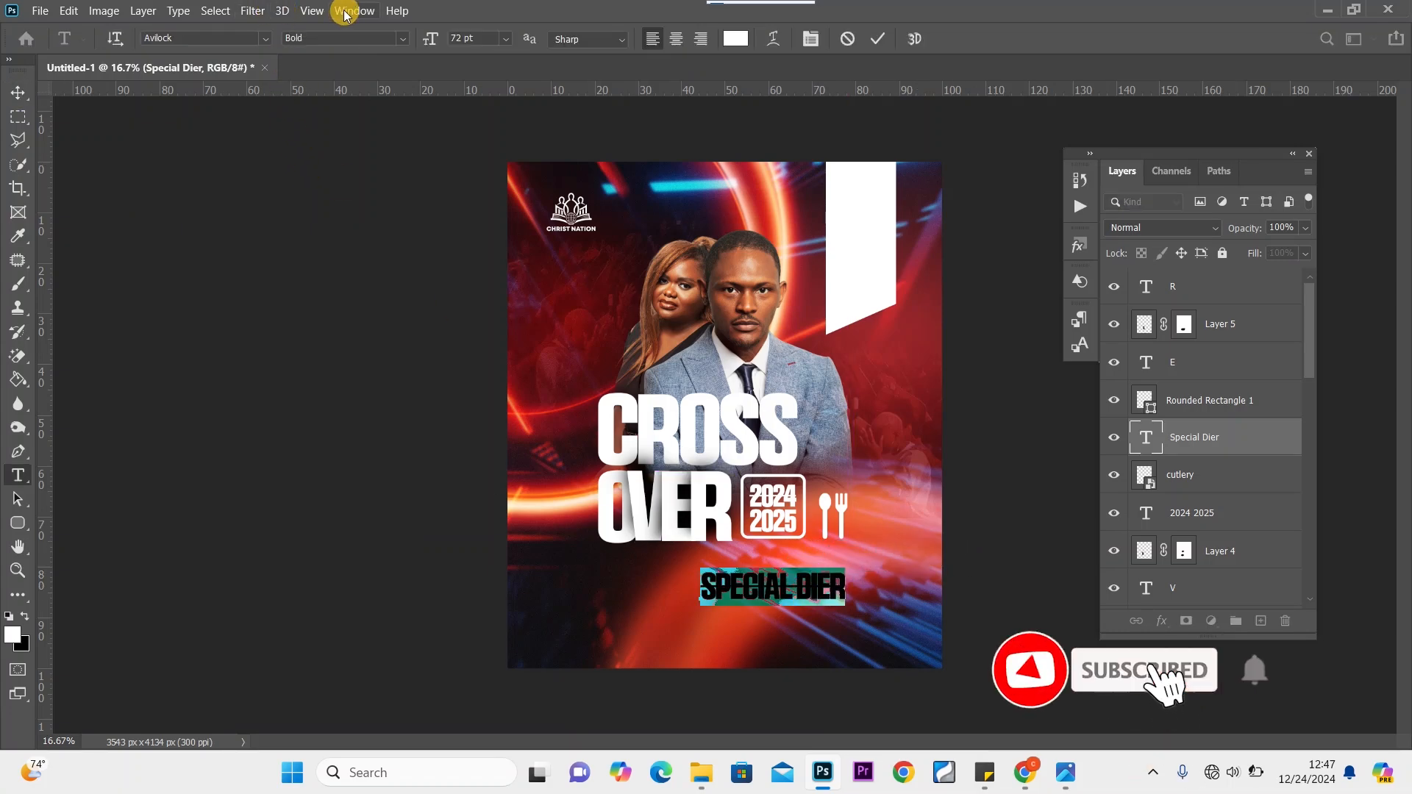
{"action": "left_click", "coordinate": [355, 10]}
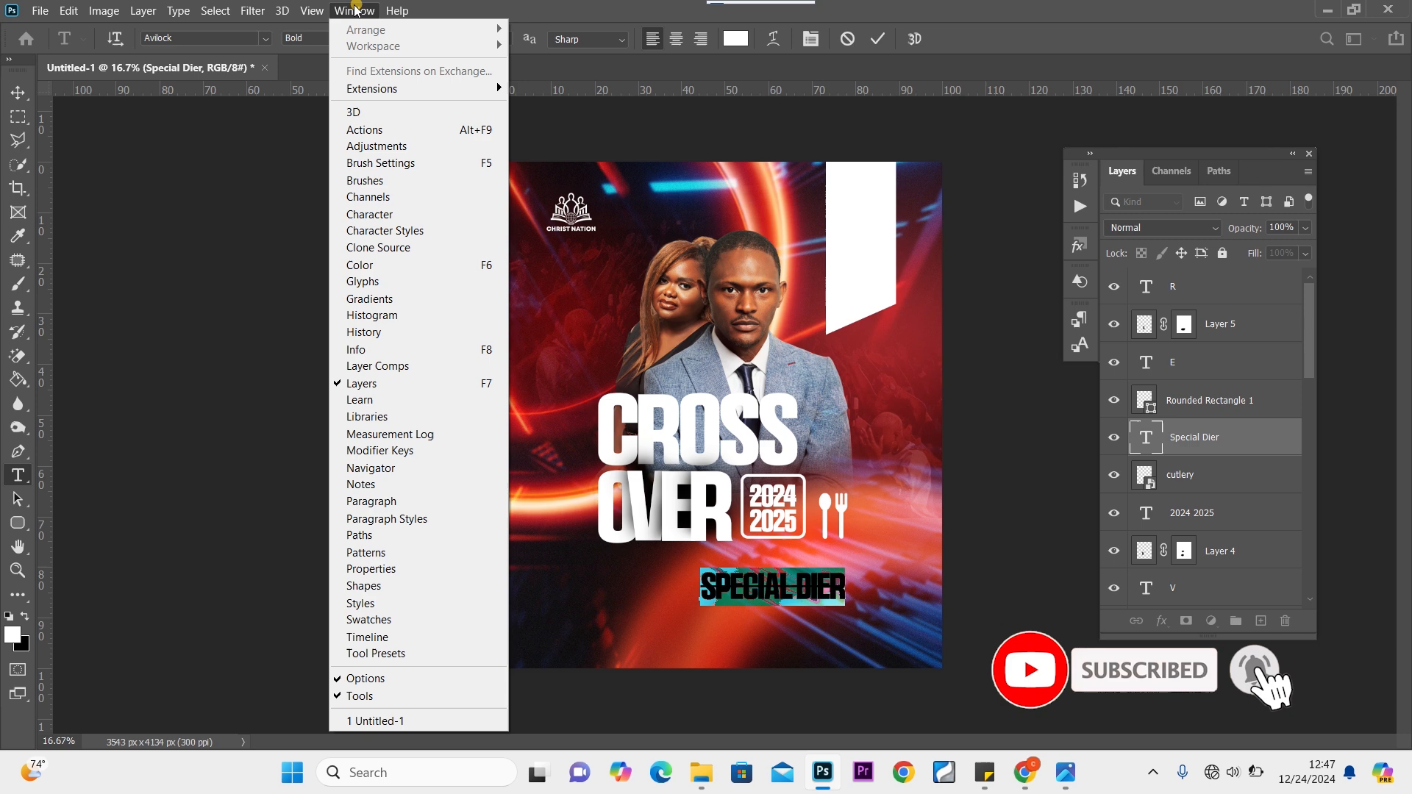
{"action": "left_click", "coordinate": [407, 219]}
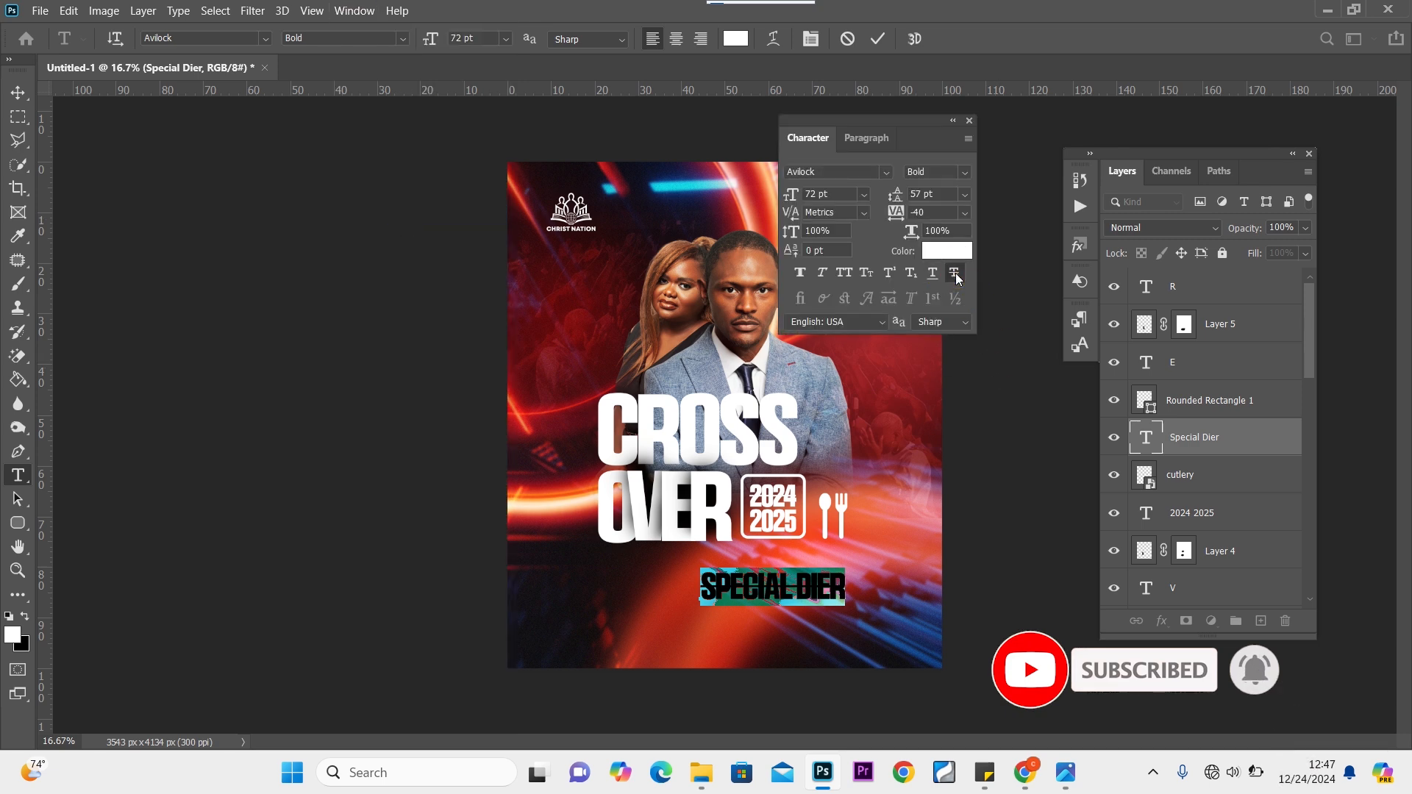
{"action": "left_click", "coordinate": [848, 578]}
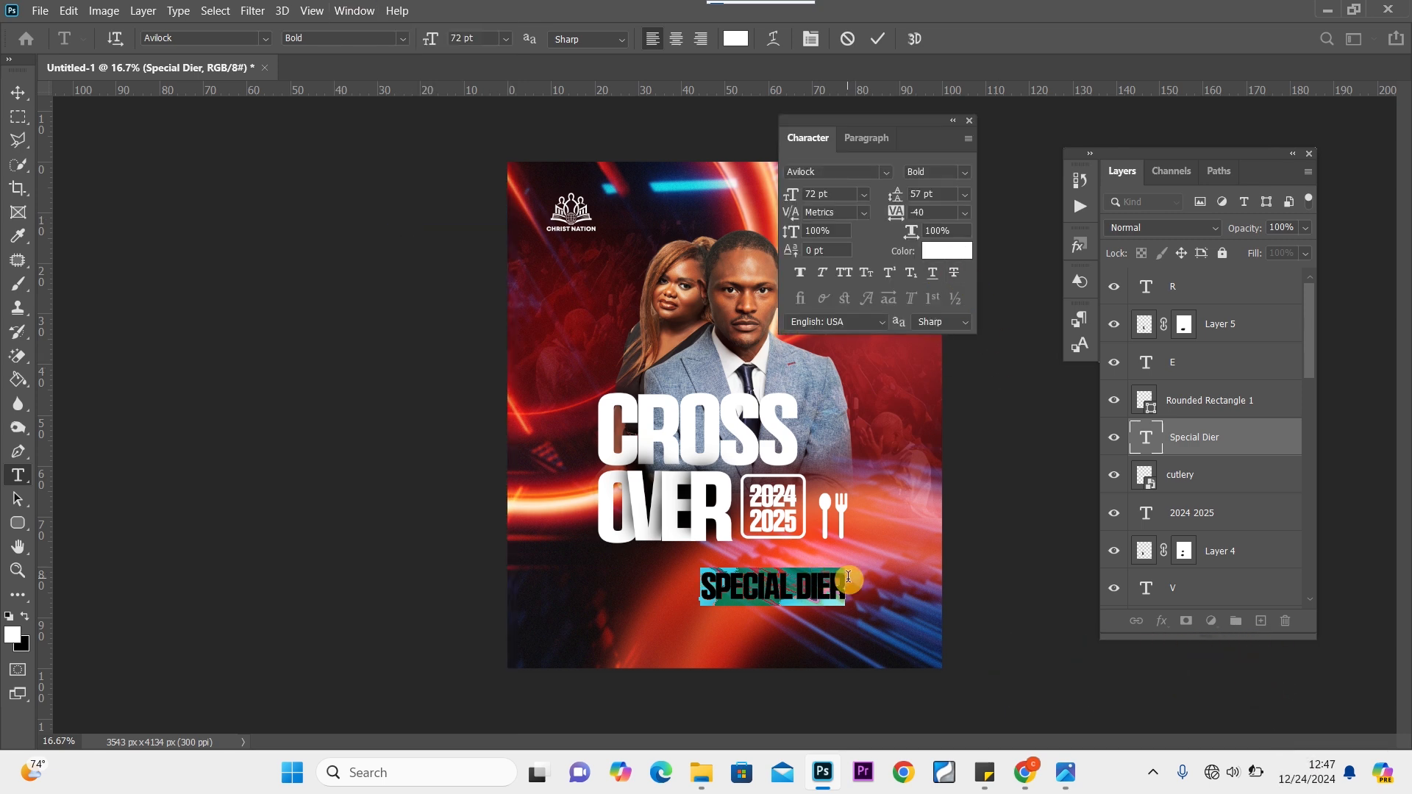
{"action": "left_click", "coordinate": [188, 37]}
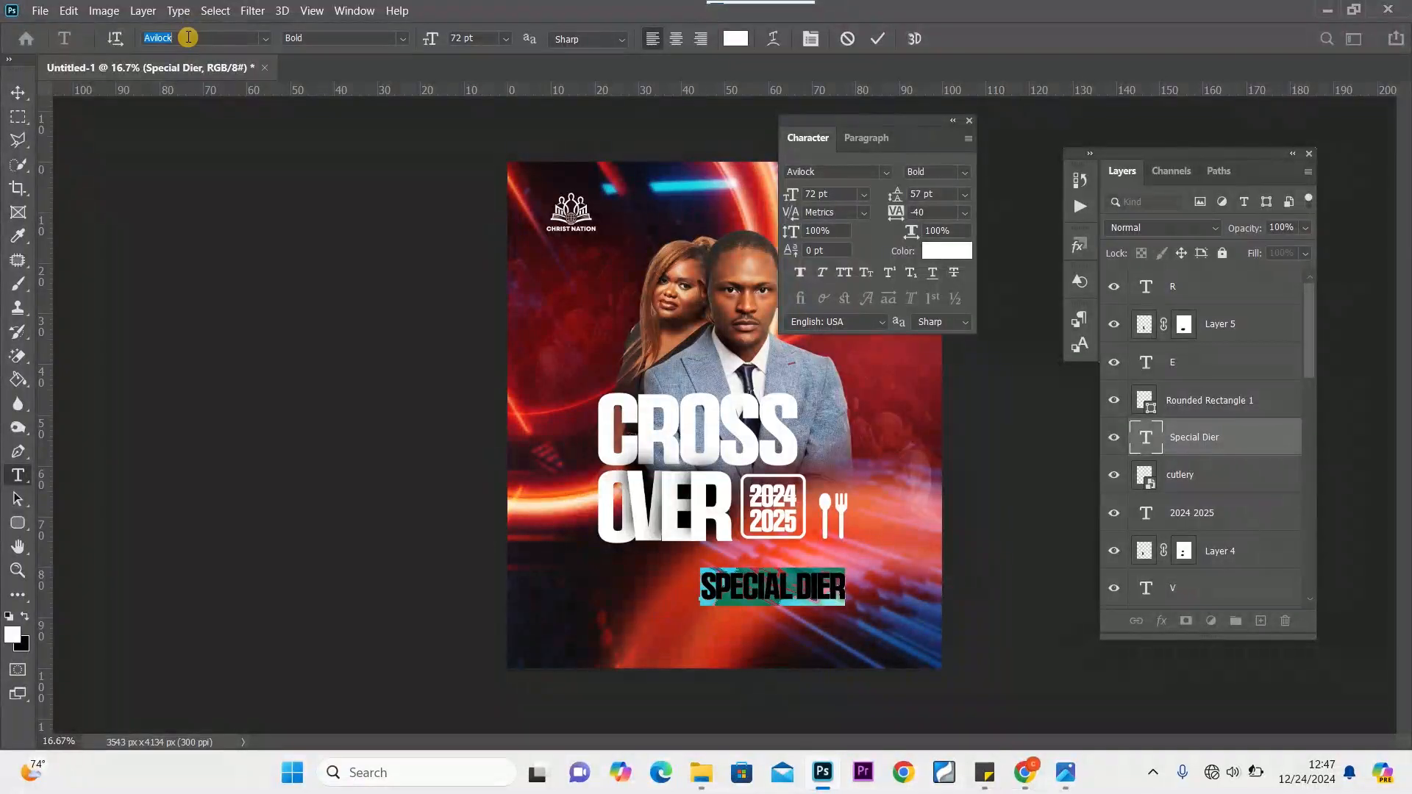
{"action": "type", "text": "mont"}
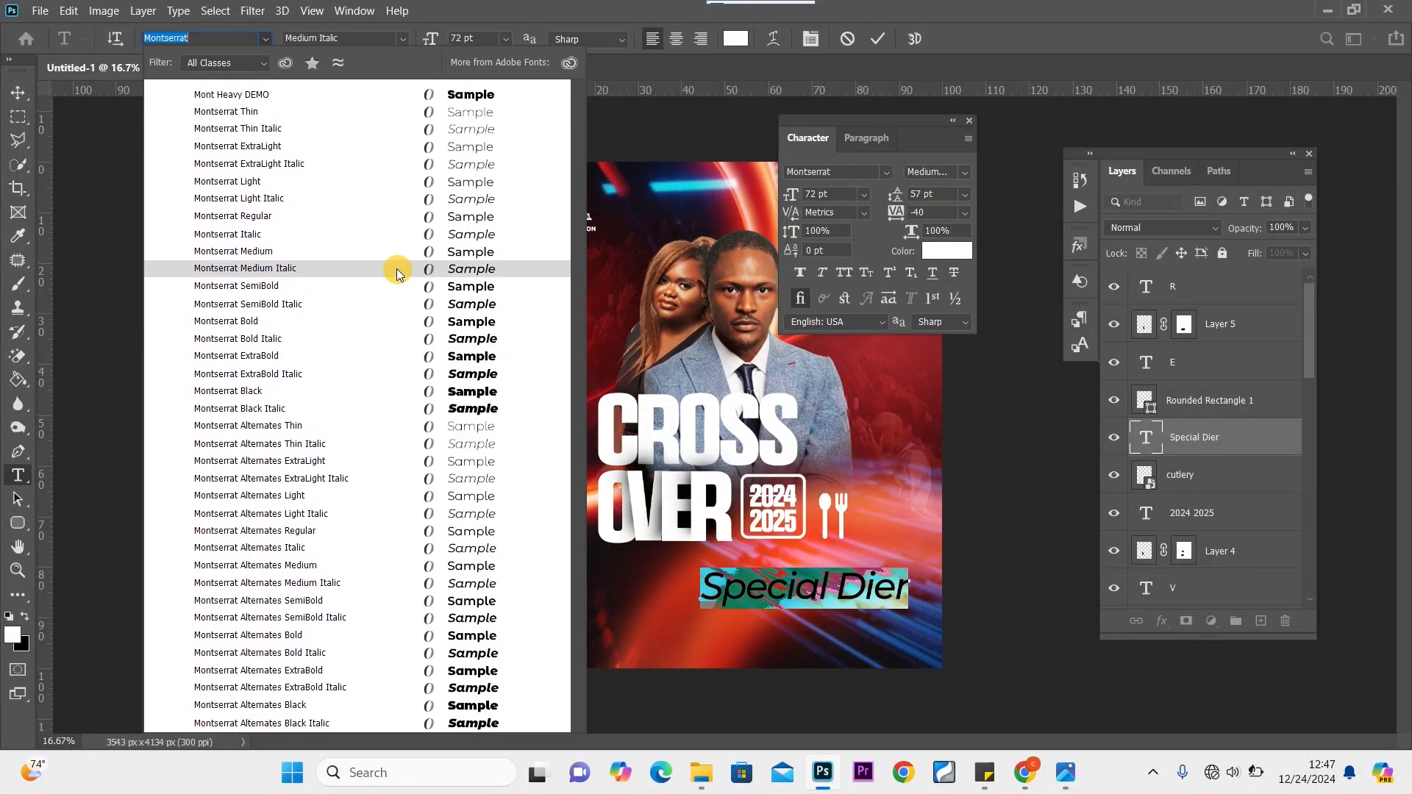
{"action": "left_click", "coordinate": [381, 219]}
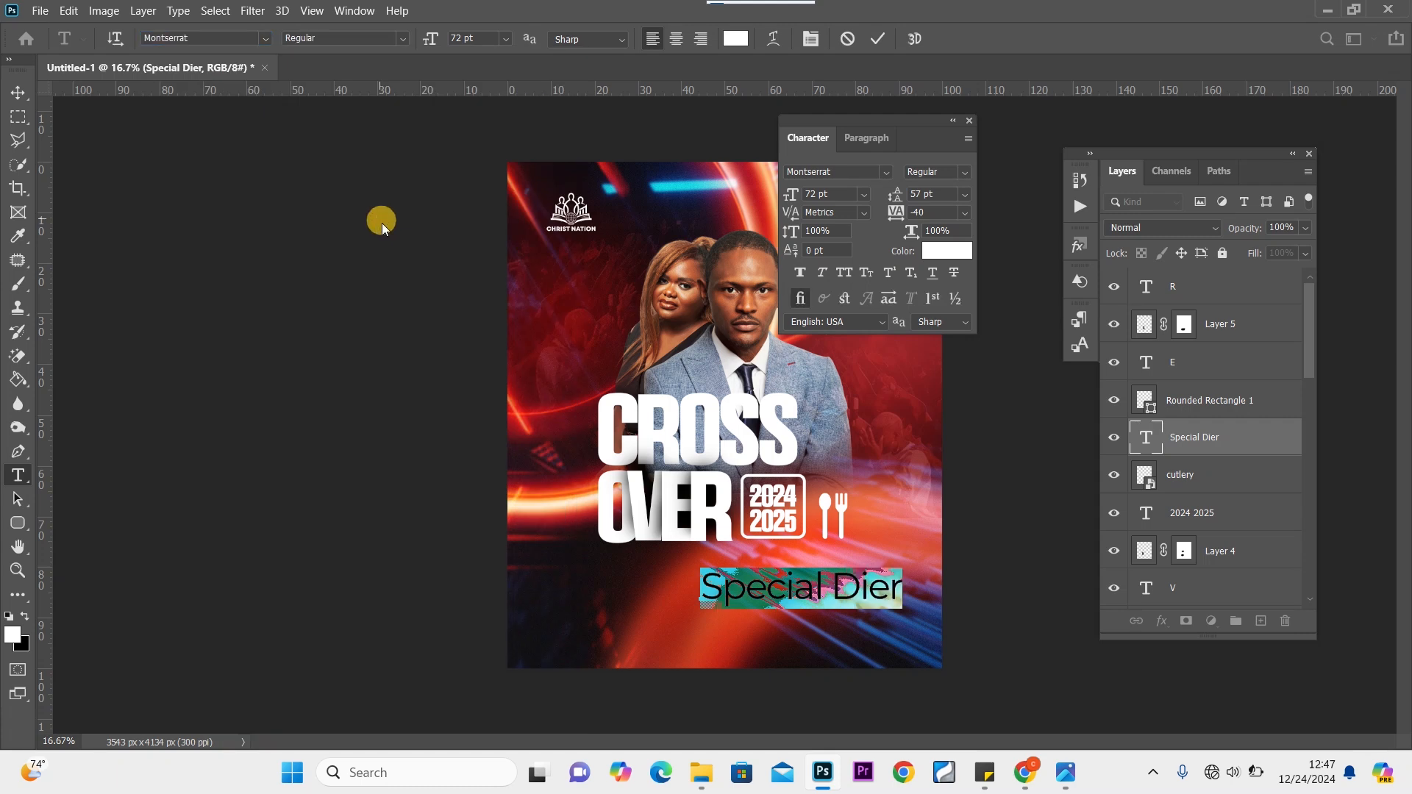
Correct the wording to "Special Diner" and break it onto two lines, one word per line
{"action": "left_click", "coordinate": [875, 585]}
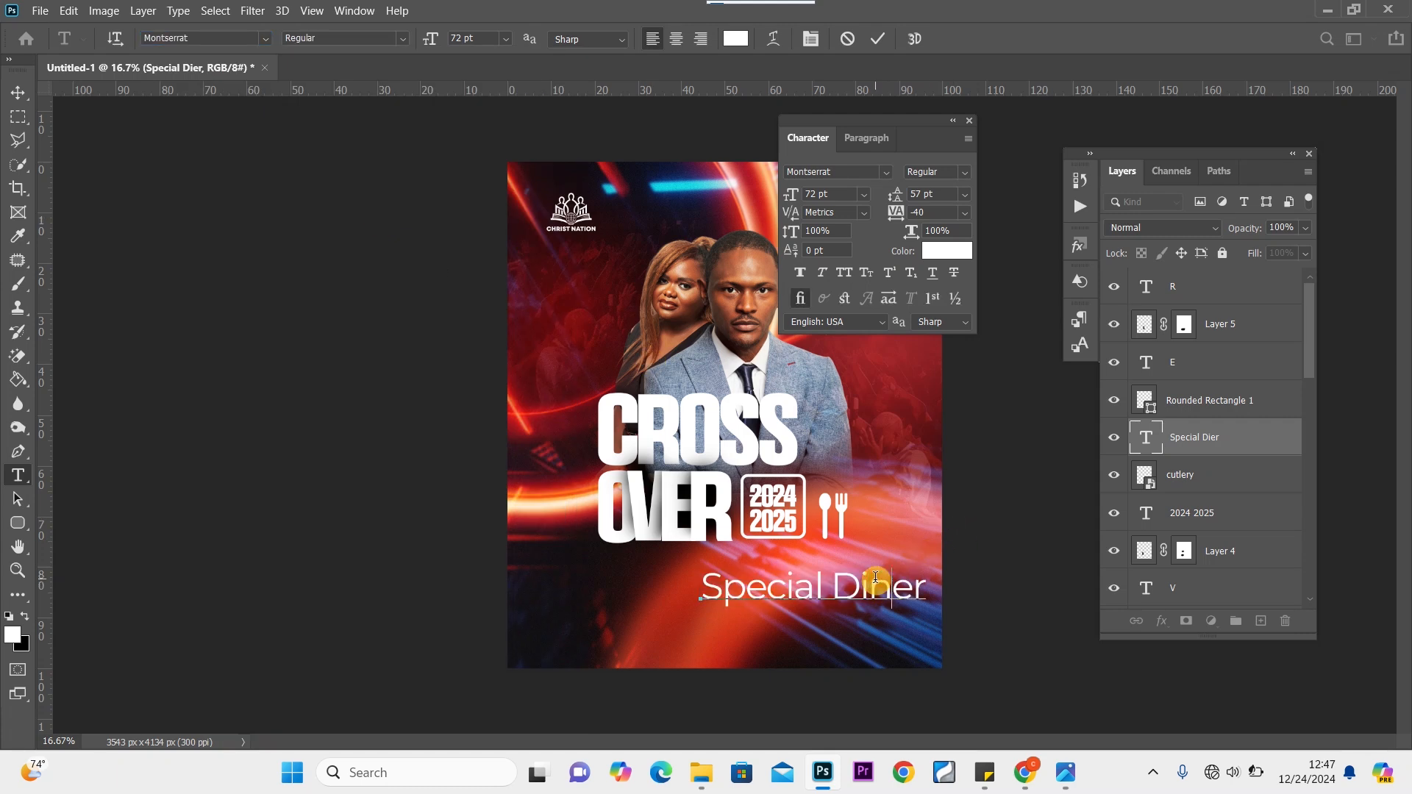
{"action": "type", "text": "n"}
{"action": "left_click", "coordinate": [19, 94]}
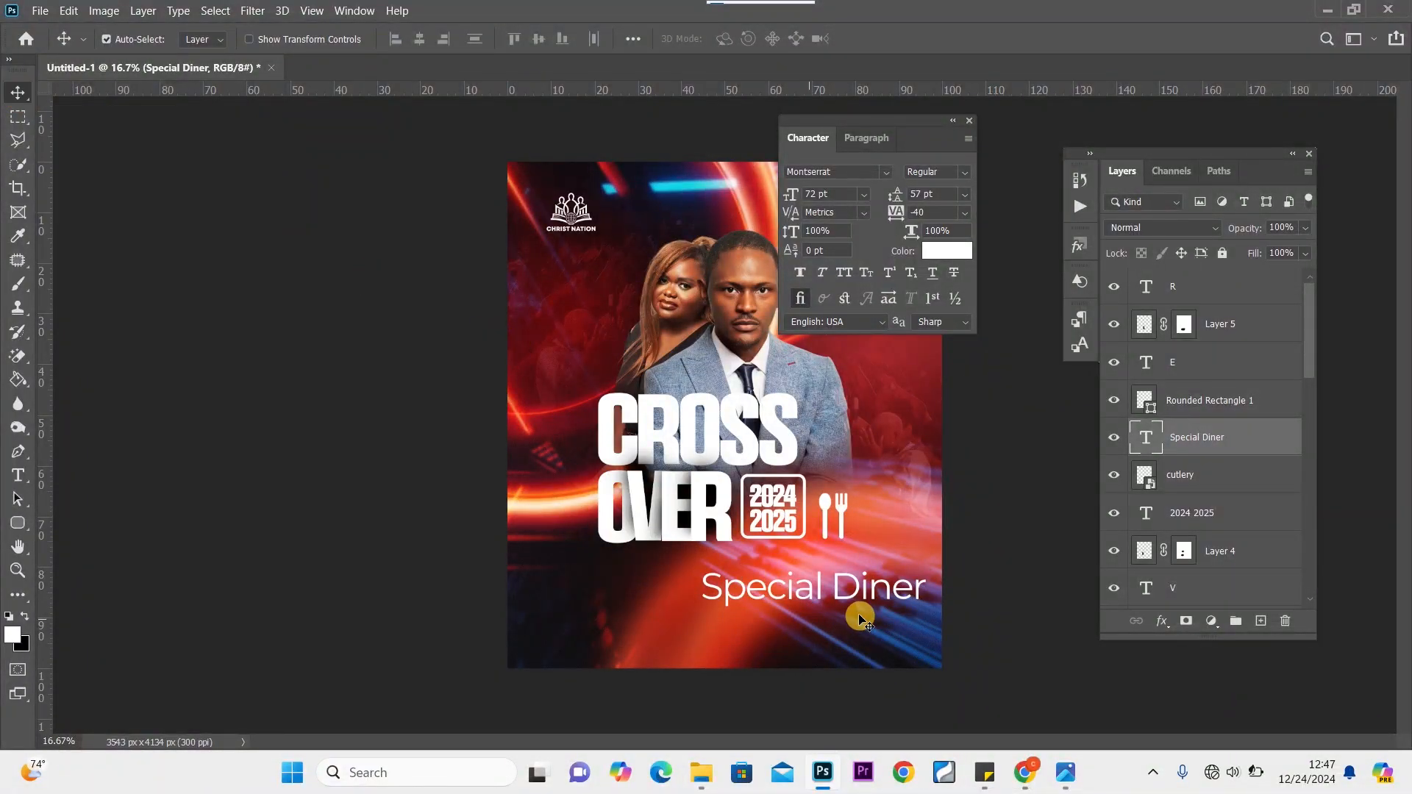
{"action": "double_click", "coordinate": [836, 588]}
{"action": "left_click", "coordinate": [835, 581]}
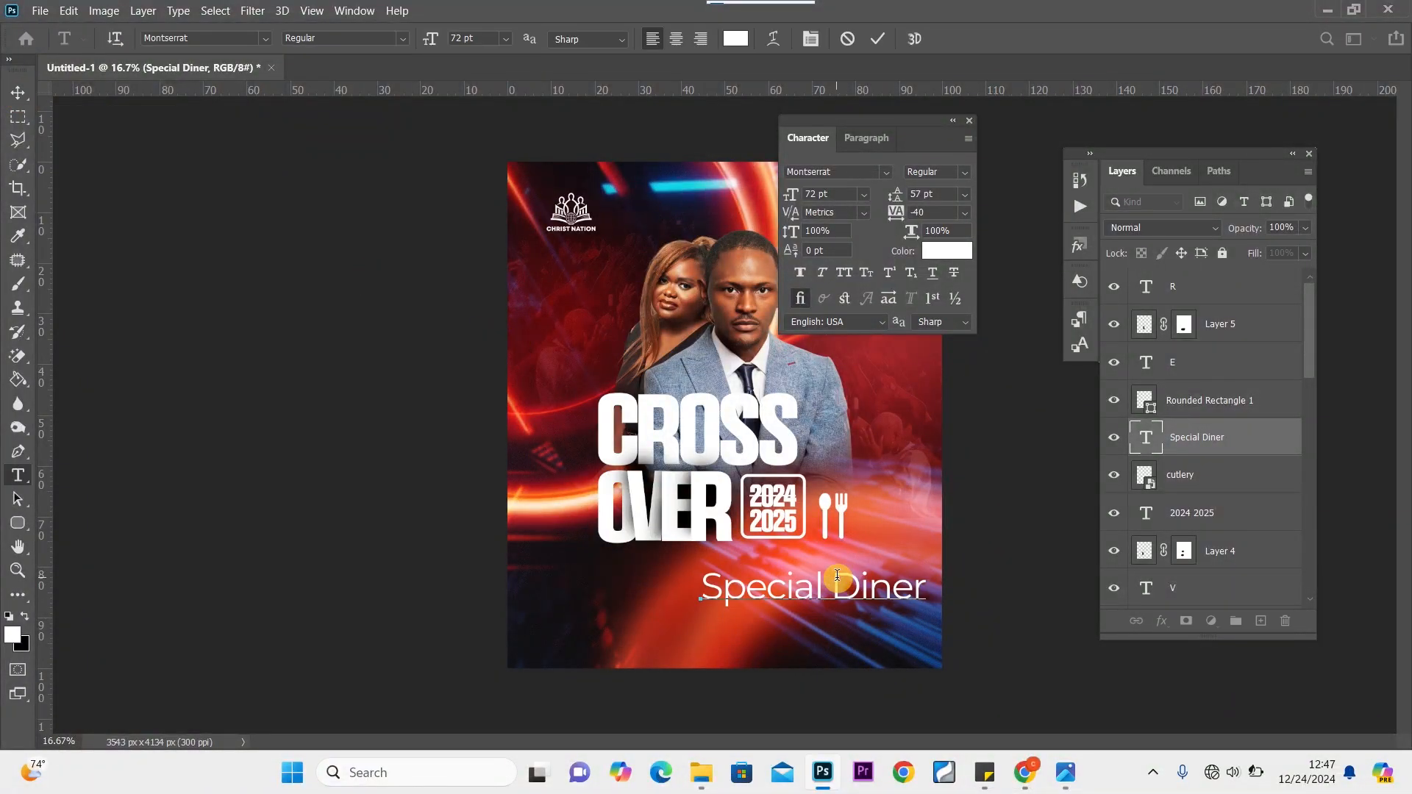
{"action": "key", "text": "Return"}
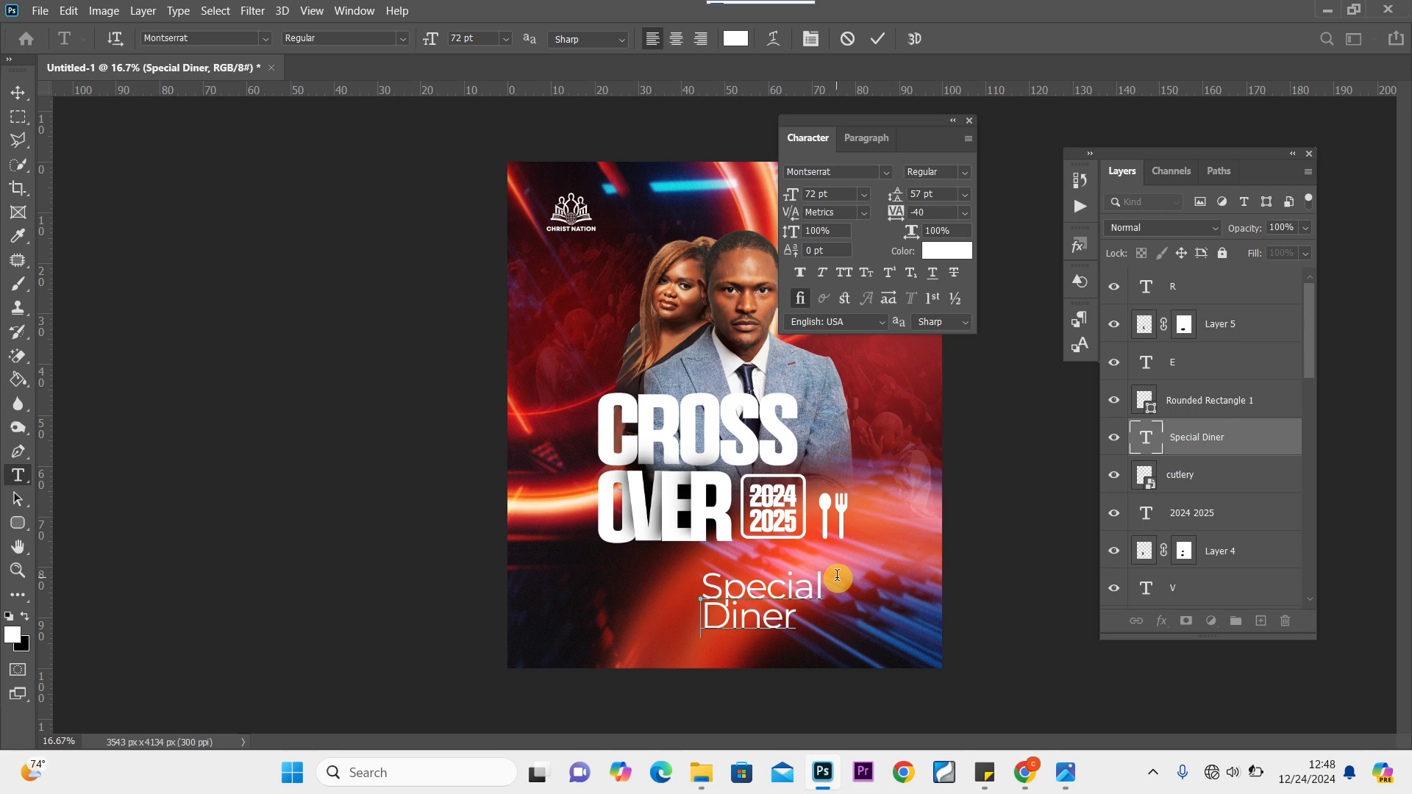
{"action": "key", "text": "ctrl+t"}
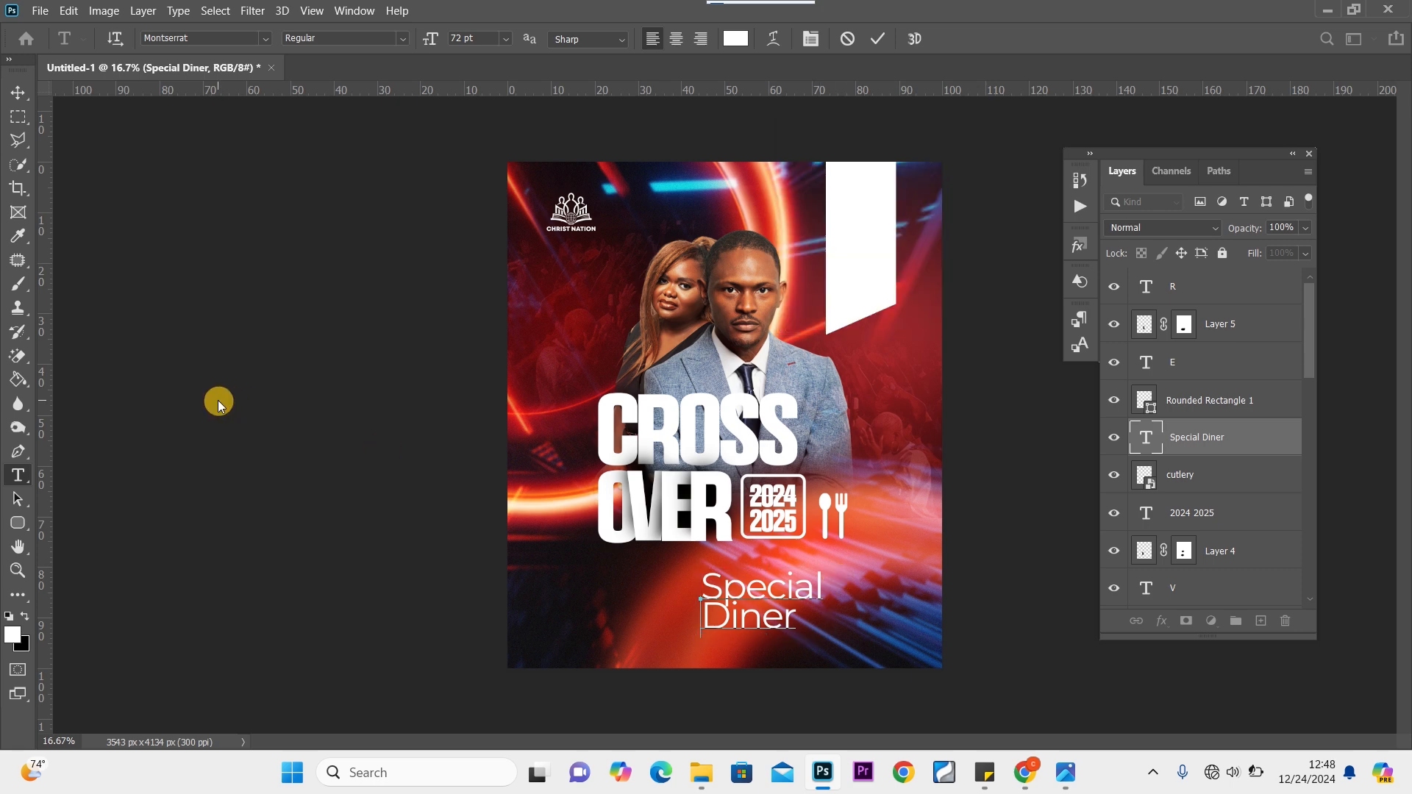
{"action": "left_click", "coordinate": [18, 93]}
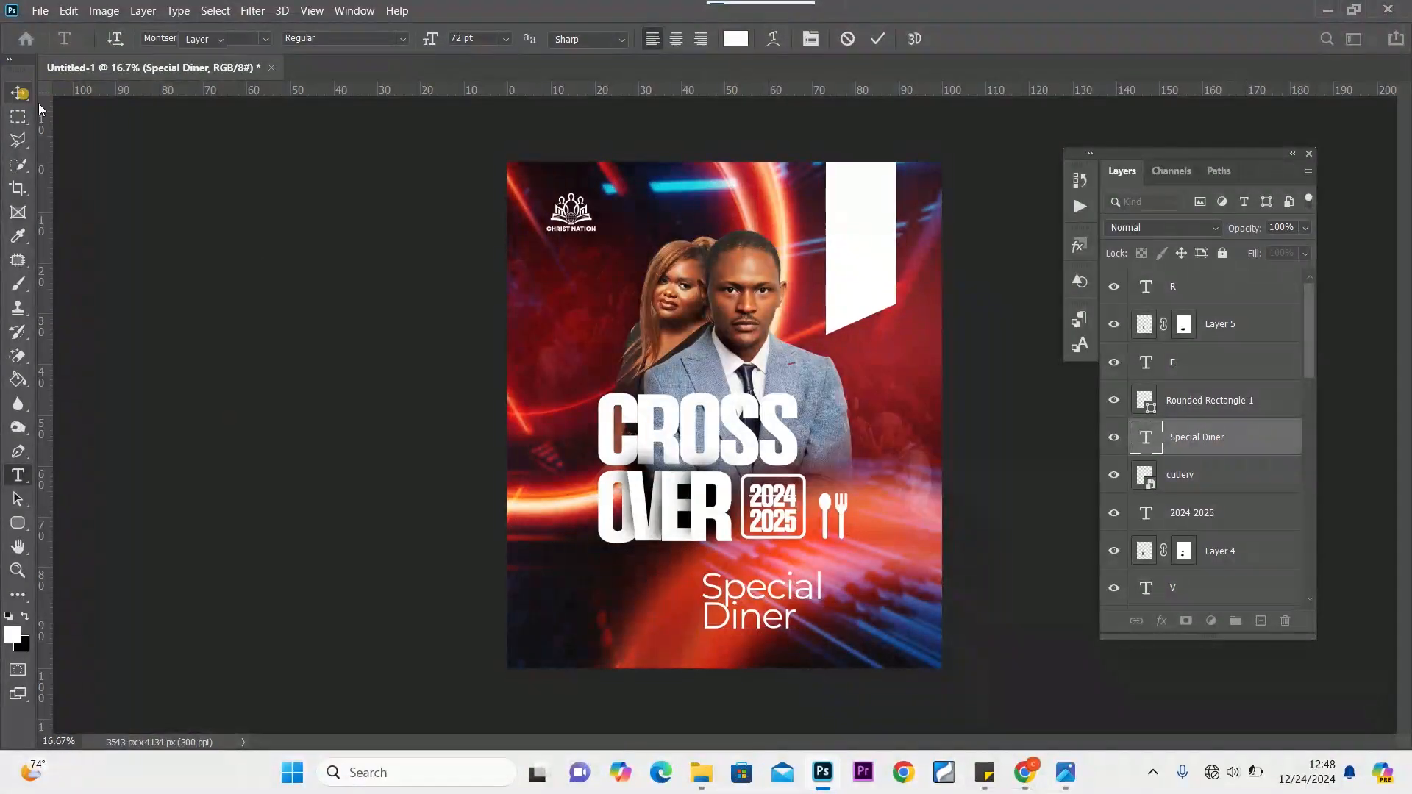
Move the "Special Diner" text beside the cutlery icon and scale it down to about 43.33%
{"action": "left_click_drag", "start_coordinate": [725, 585], "coordinate": [883, 552]}
{"action": "key", "text": "ctrl+t"}
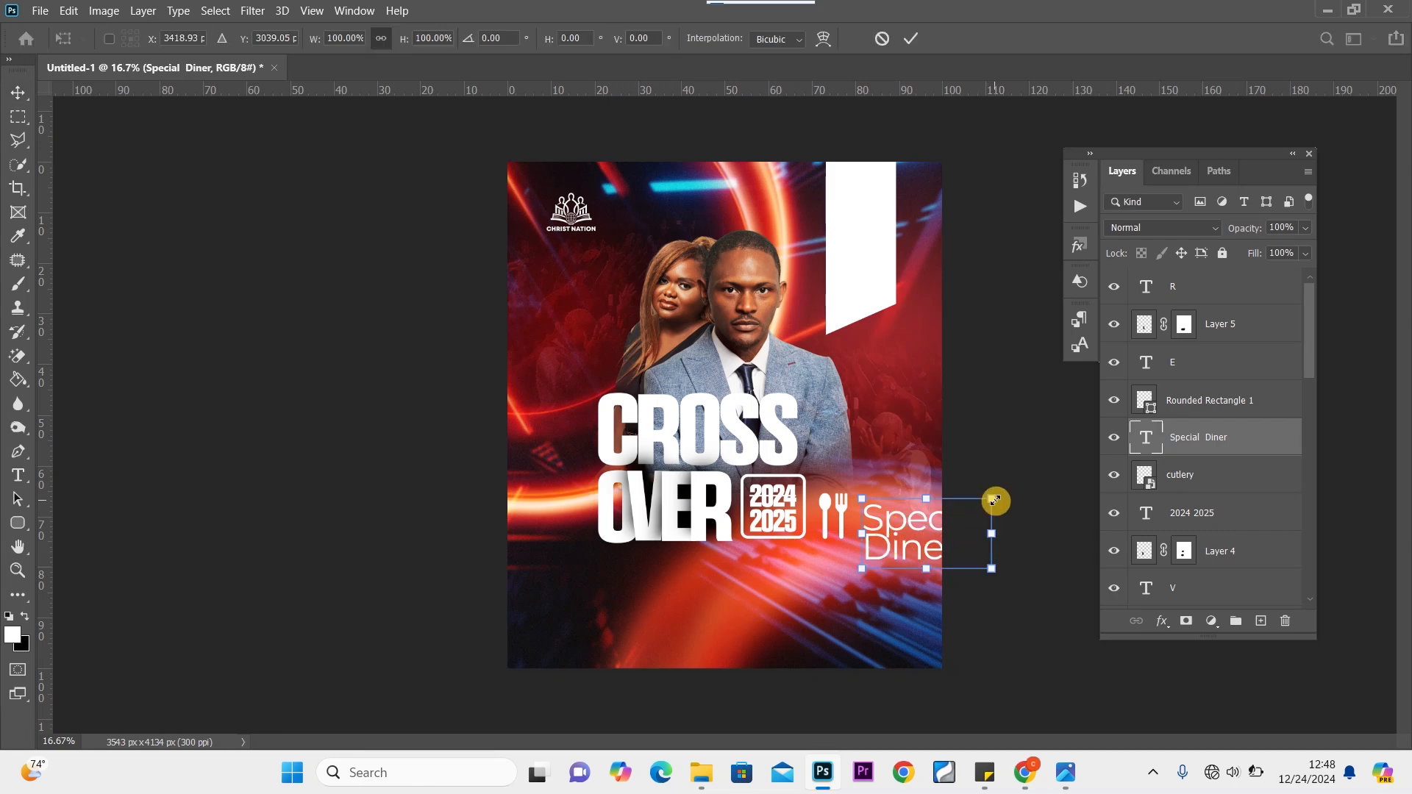
{"action": "left_click_drag", "start_coordinate": [986, 503], "coordinate": [896, 525]}
{"action": "left_click", "coordinate": [16, 91]}
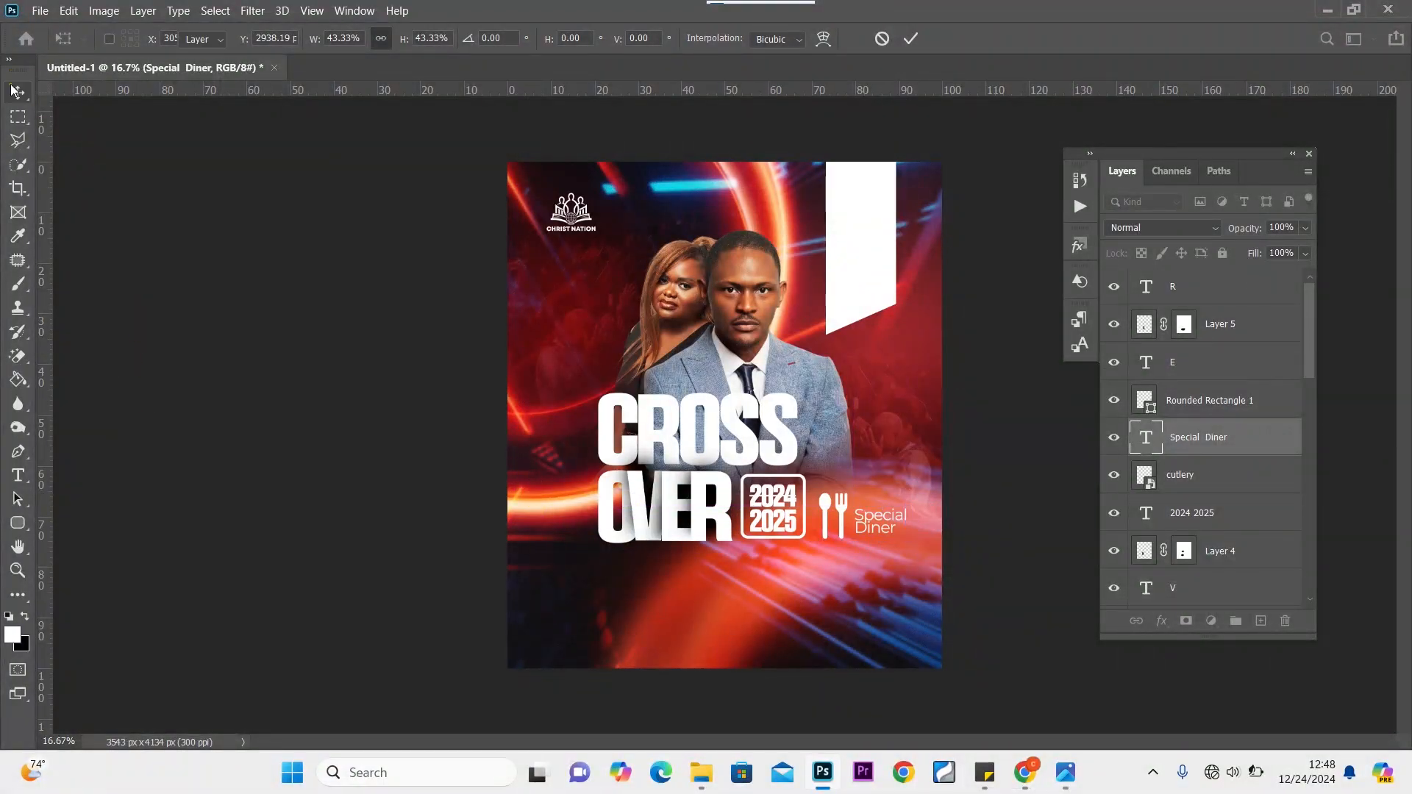
Duplicate the "Special Diner" text beside the word CROSS and replace the copy's wording with "With"
{"action": "left_click_drag", "start_coordinate": [874, 523], "coordinate": [828, 432]}
{"action": "double_click", "coordinate": [826, 431]}
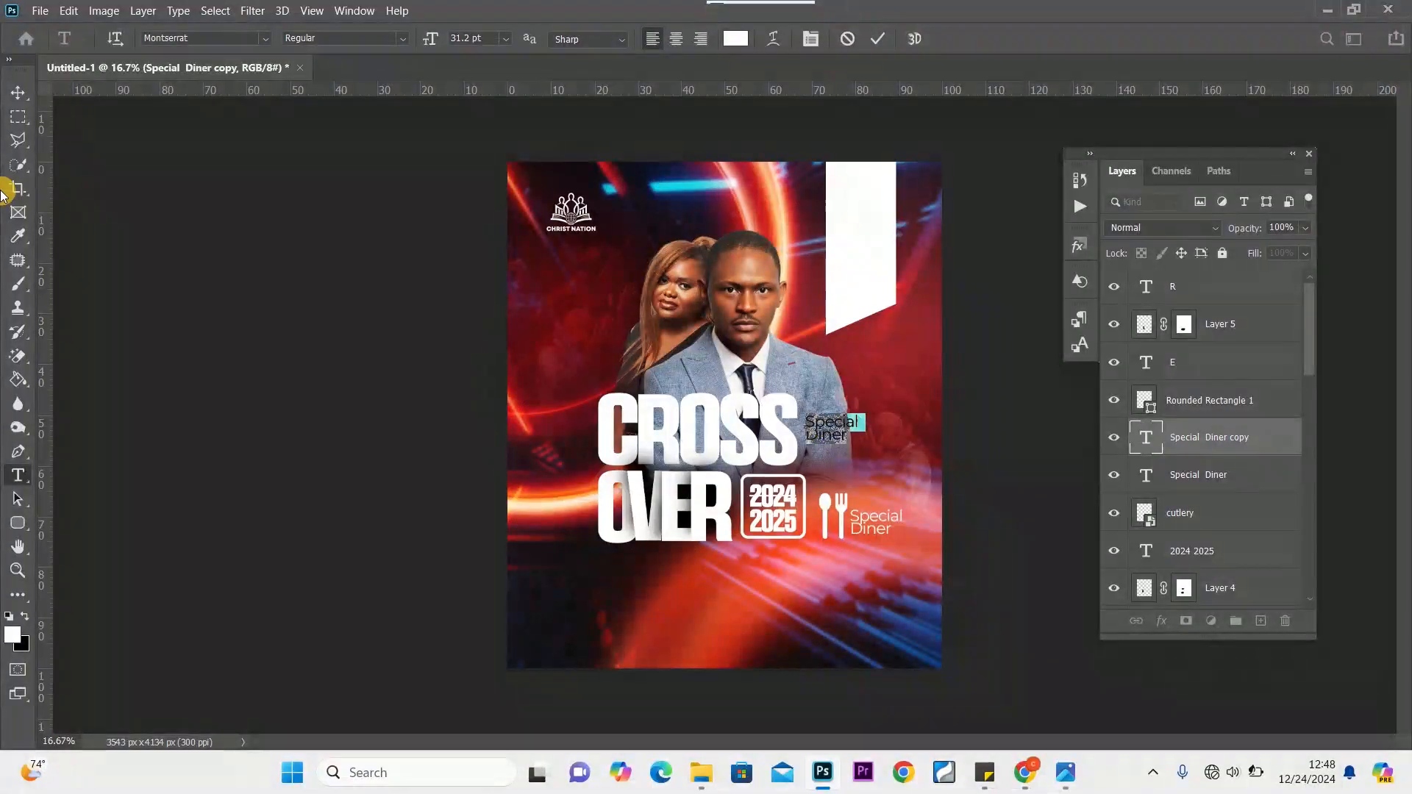
{"action": "type", "text": "With"}
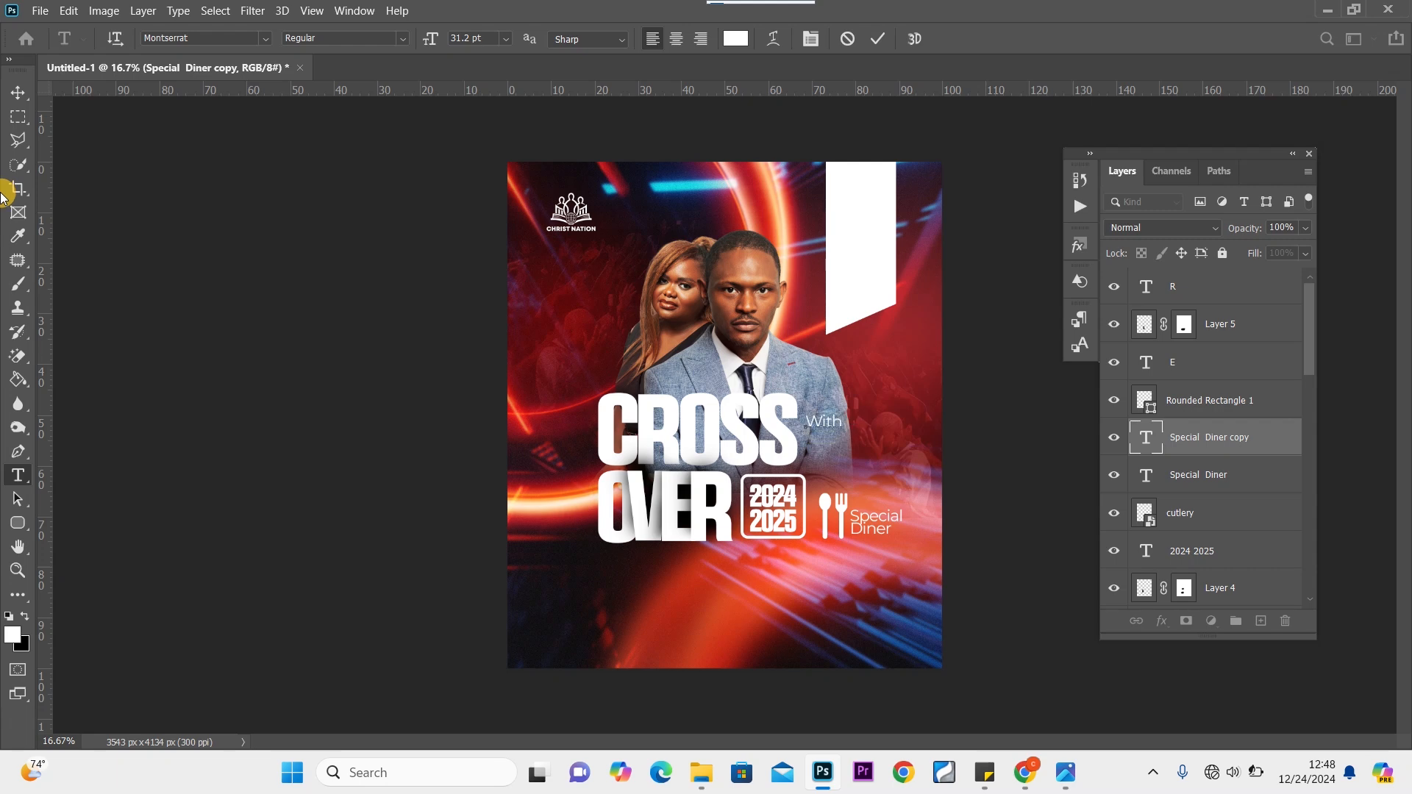
{"action": "left_click", "coordinate": [18, 92]}
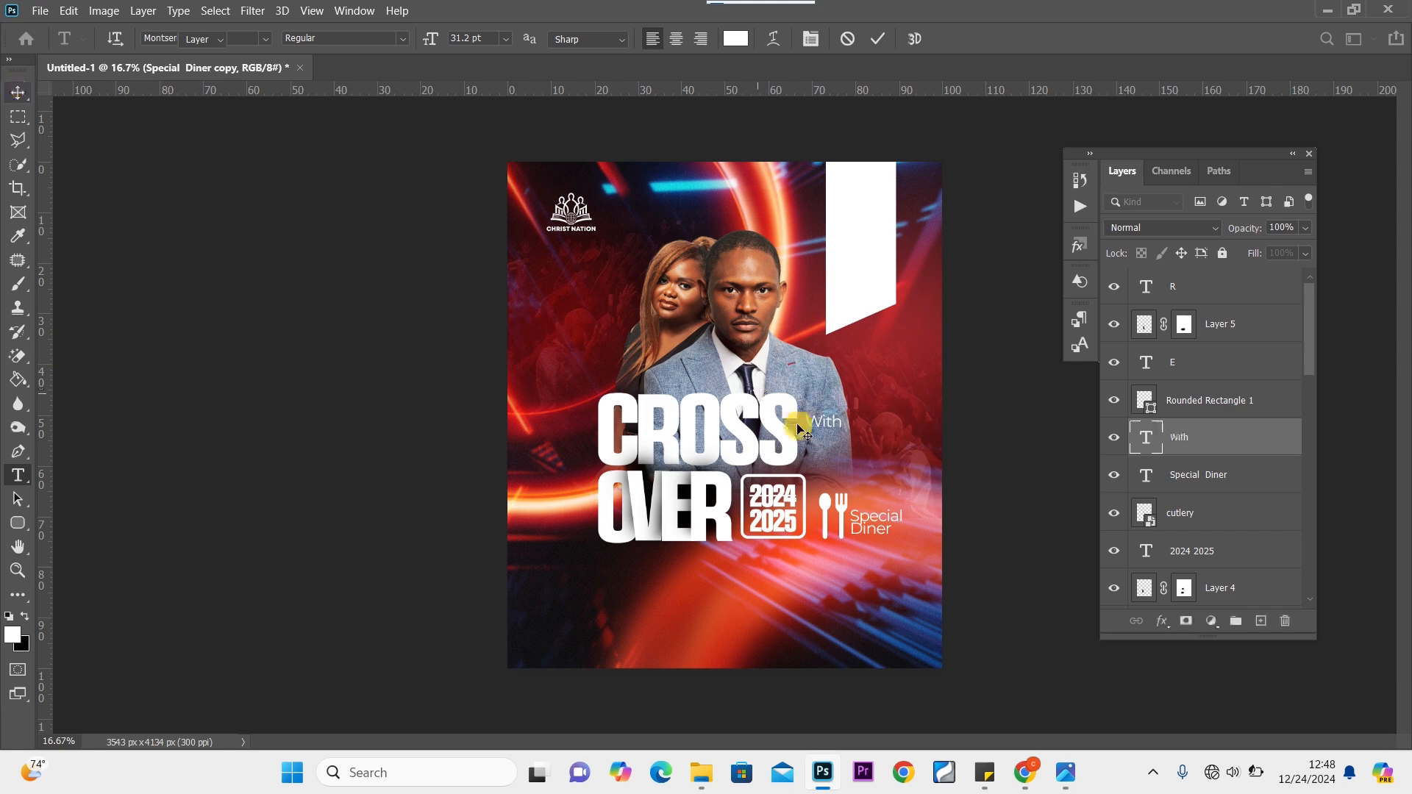
Duplicate the "With" text below itself, replace the copy with the ministers' title and names on two lines, and scale it down
{"action": "left_click_drag", "start_coordinate": [829, 423], "coordinate": [831, 441]}
{"action": "double_click", "coordinate": [831, 441]}
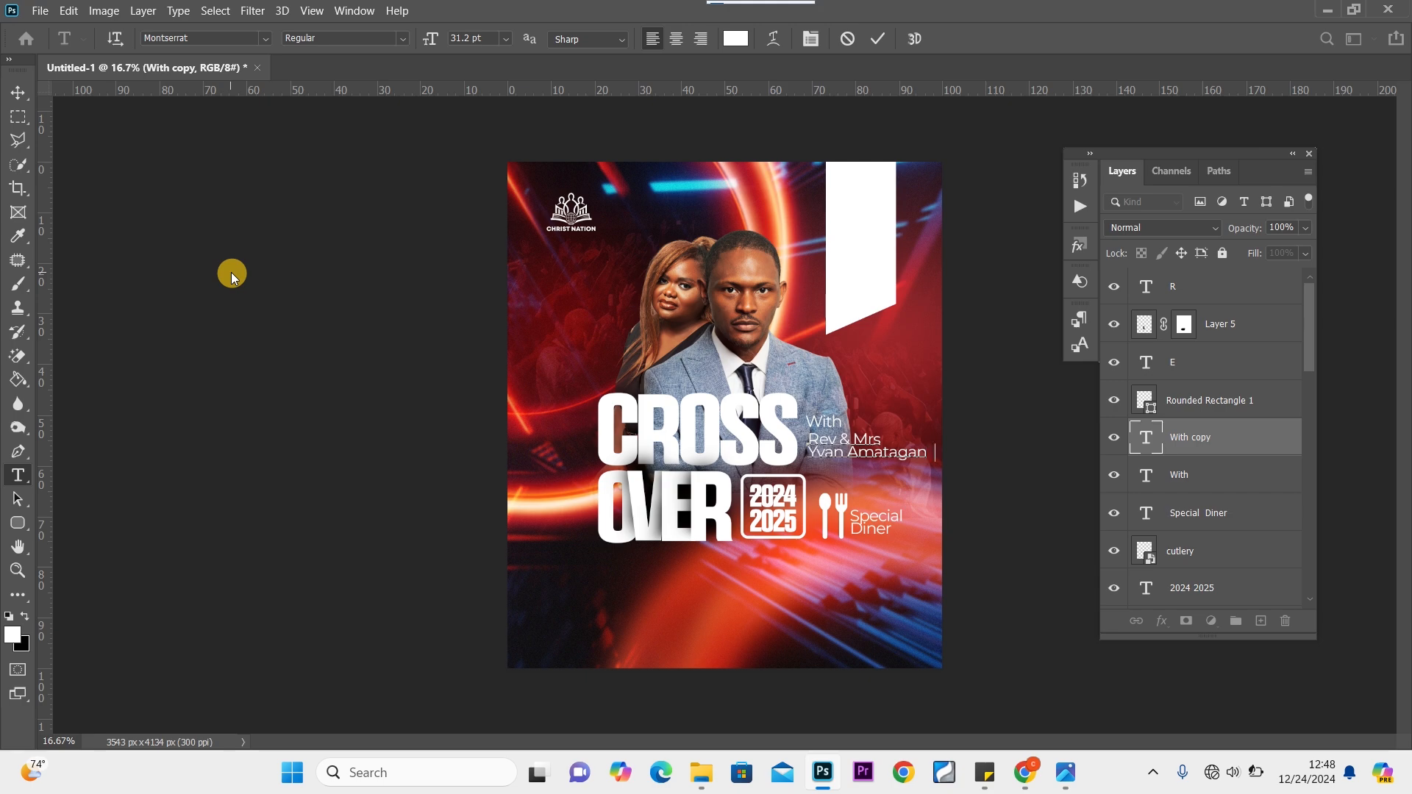
{"action": "type", "text": "a"}
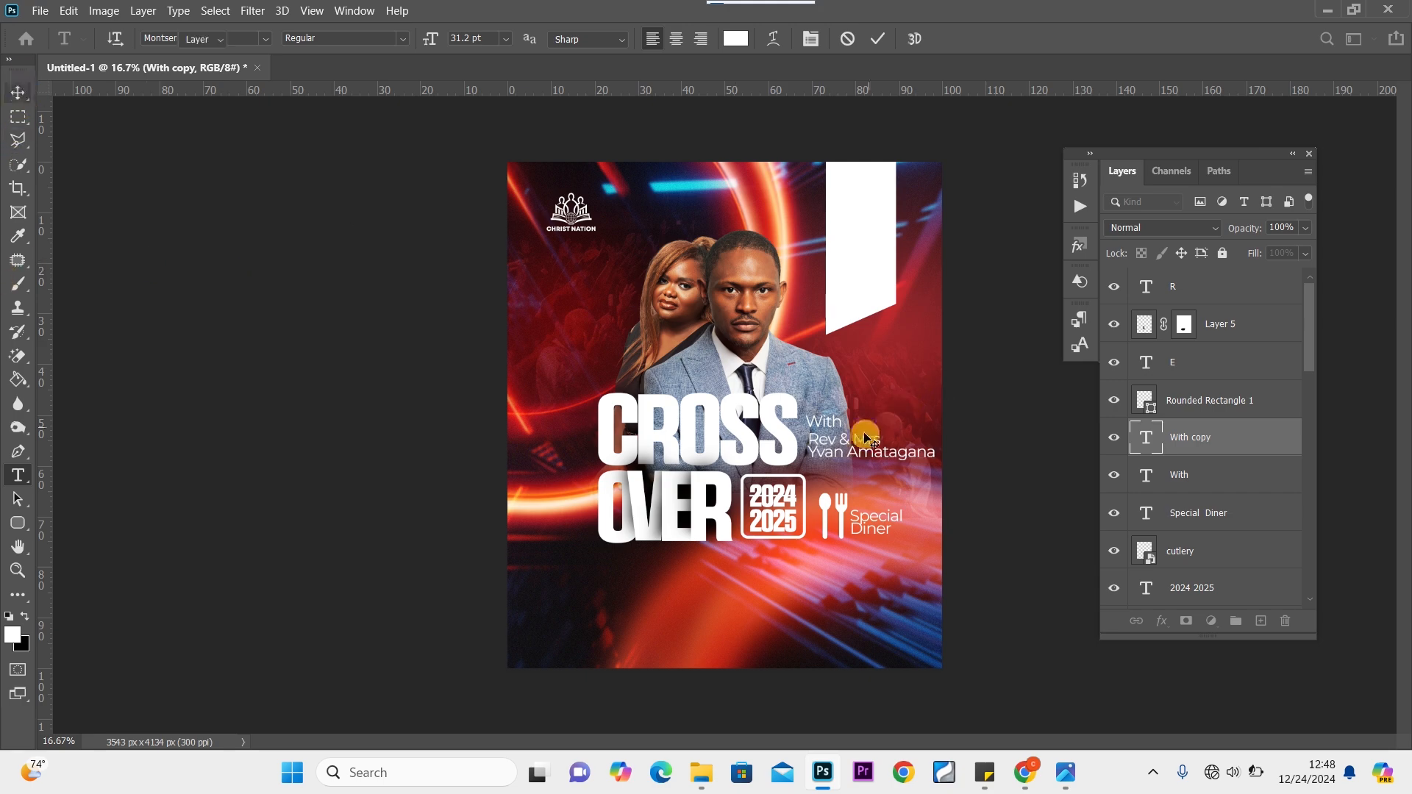
{"action": "key", "text": "ctrl+t"}
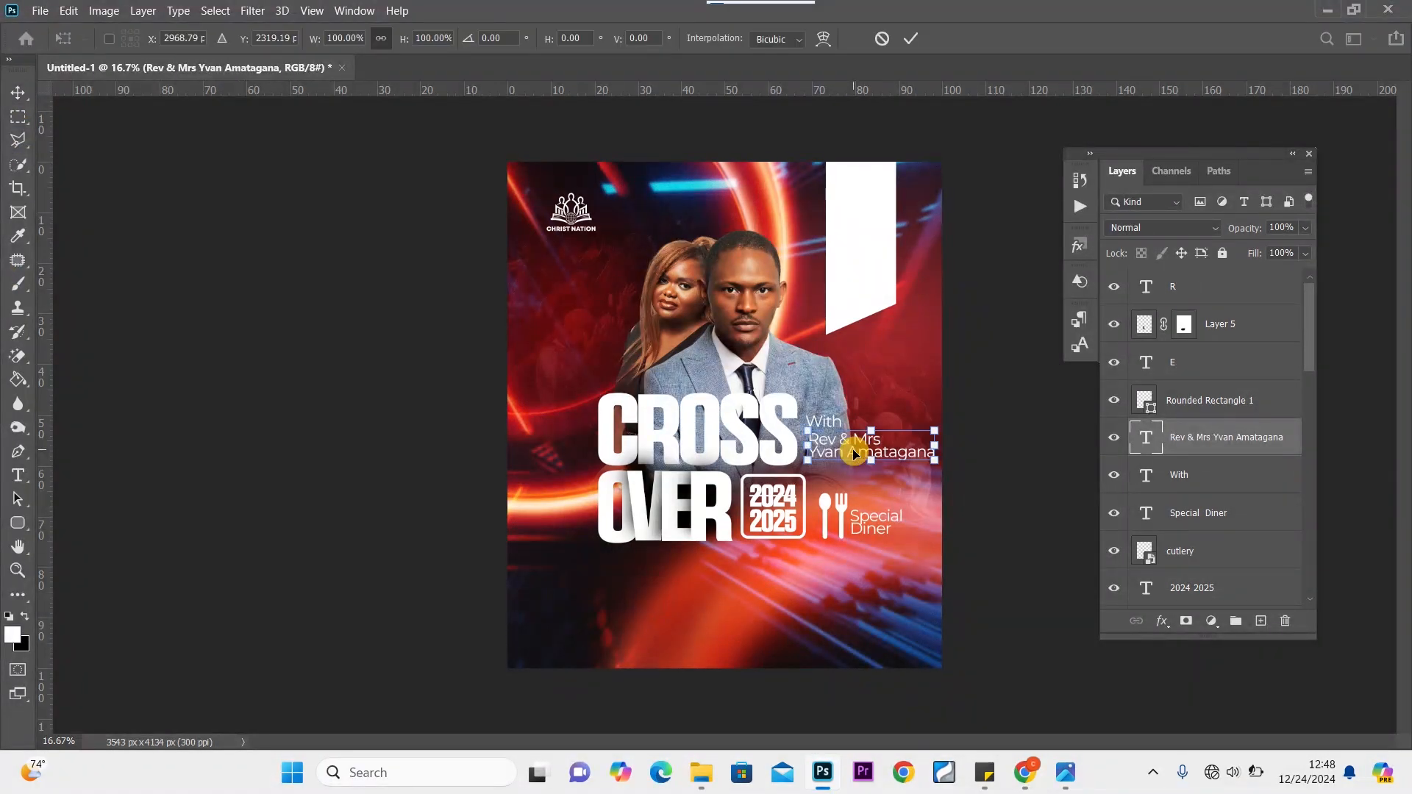
{"action": "left_click_drag", "start_coordinate": [932, 431], "coordinate": [826, 429]}
{"action": "key", "text": "Return"}
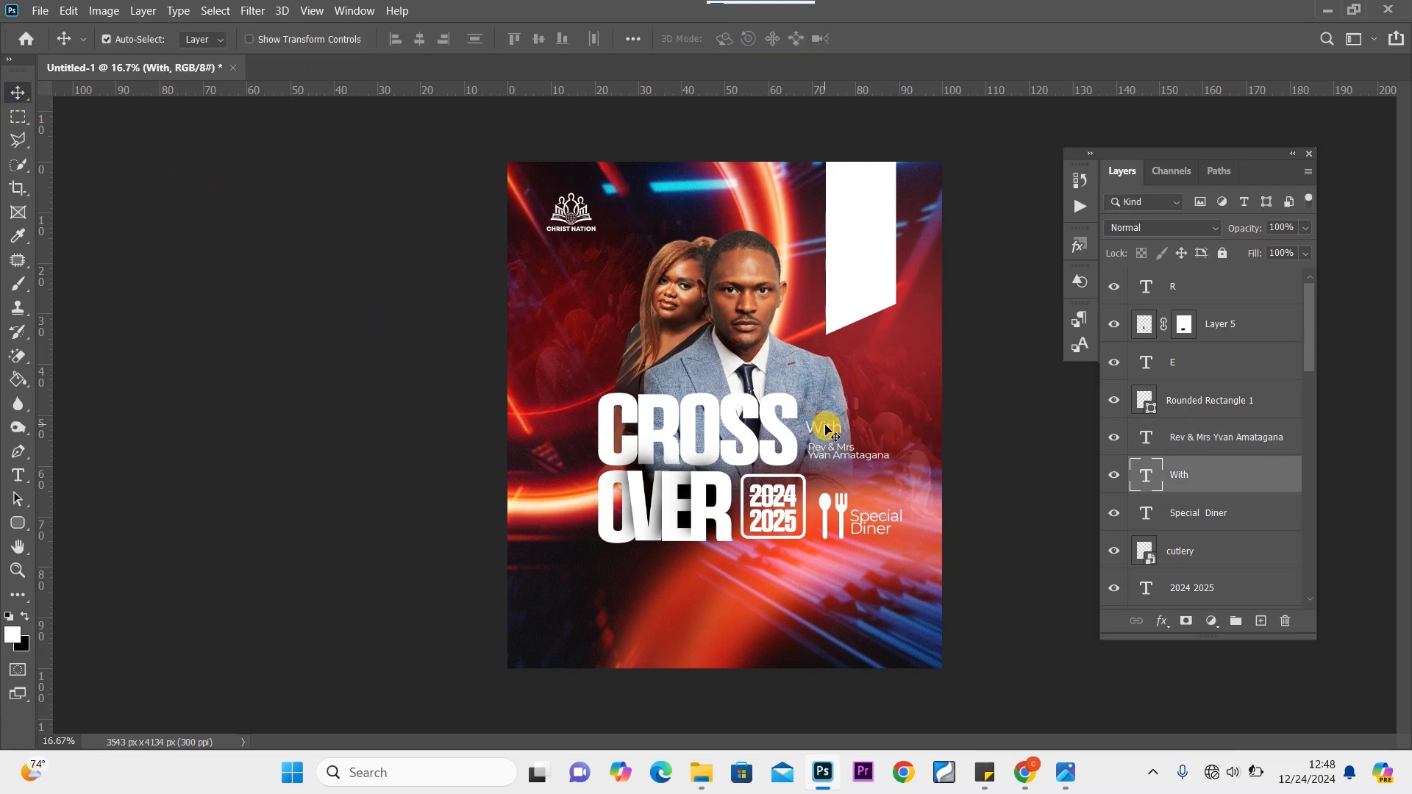
Change the "With" text to Montserrat Italic at 24 pt
{"action": "double_click", "coordinate": [825, 428]}
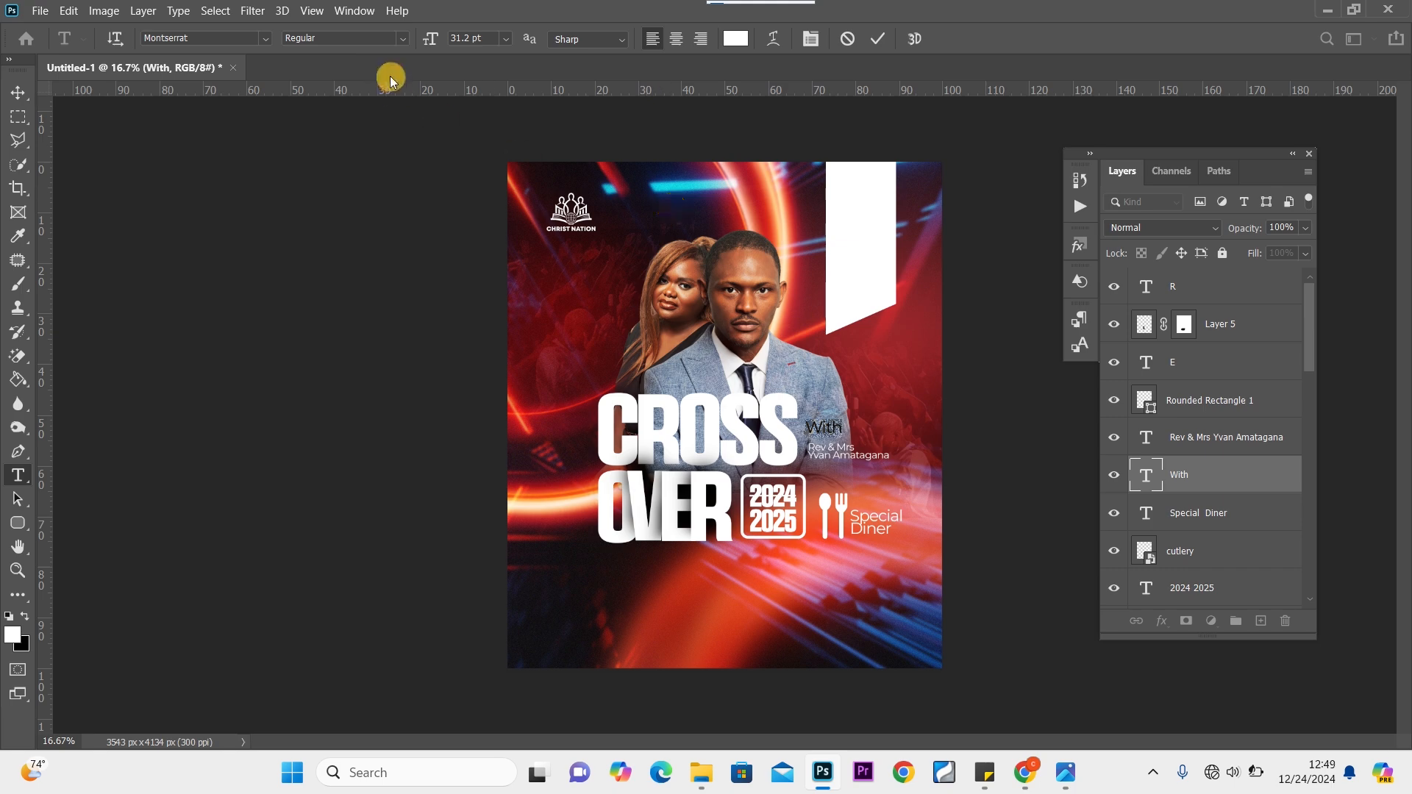
{"action": "left_click", "coordinate": [399, 38]}
{"action": "left_click", "coordinate": [506, 38]}
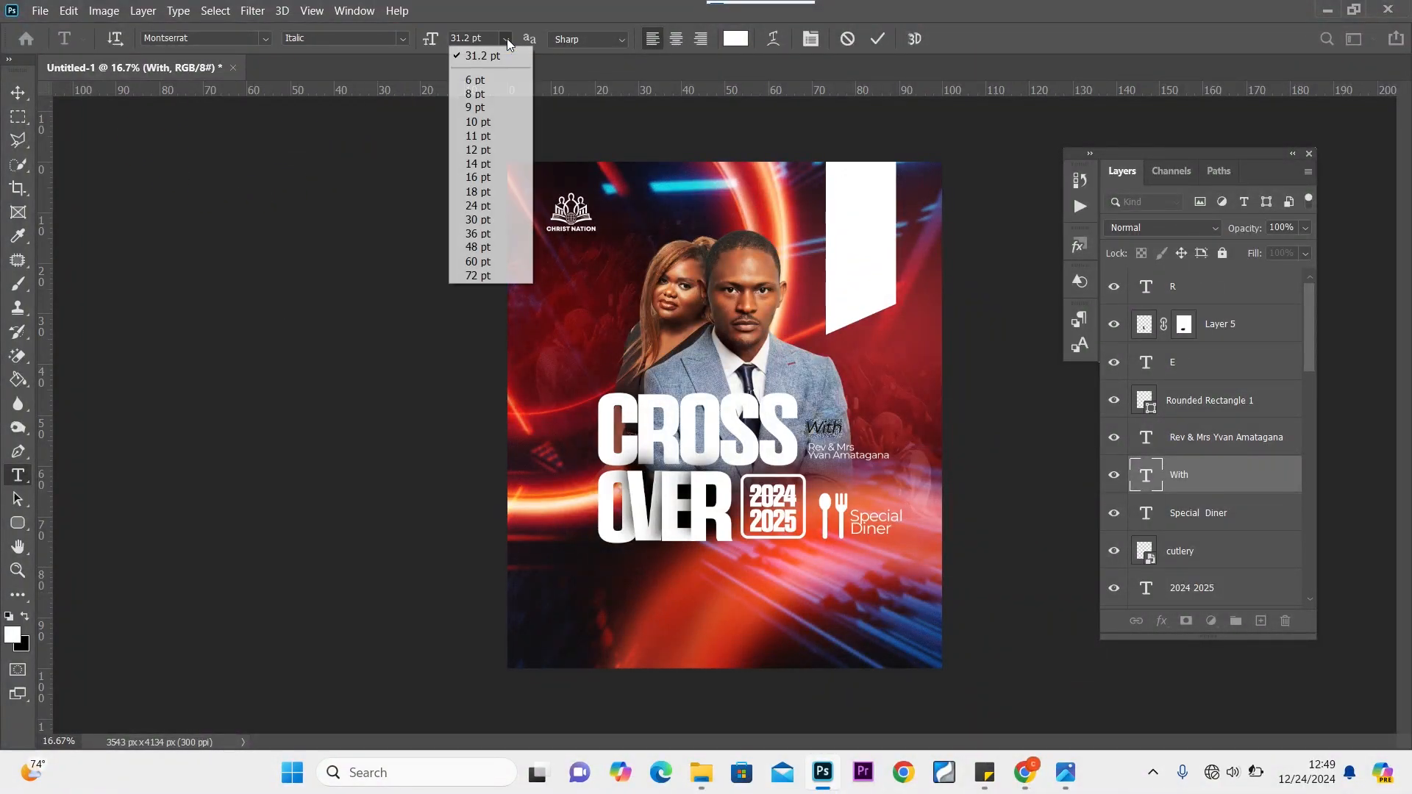
{"action": "left_click", "coordinate": [484, 205]}
{"action": "left_click", "coordinate": [18, 92]}
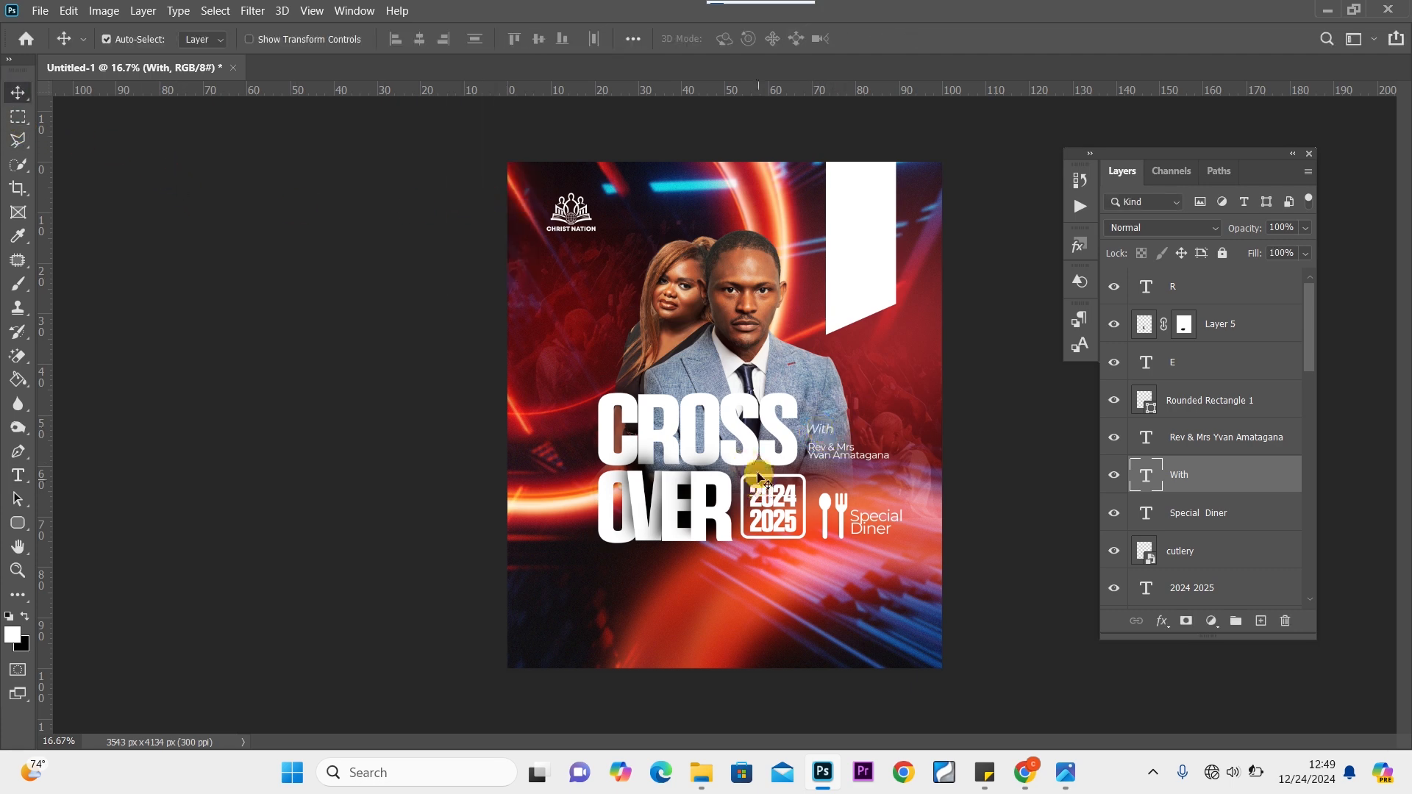
Reposition the names and the "With" text so they sit close together beside the word CROSS
{"action": "left_click_drag", "start_coordinate": [829, 454], "coordinate": [826, 442]}
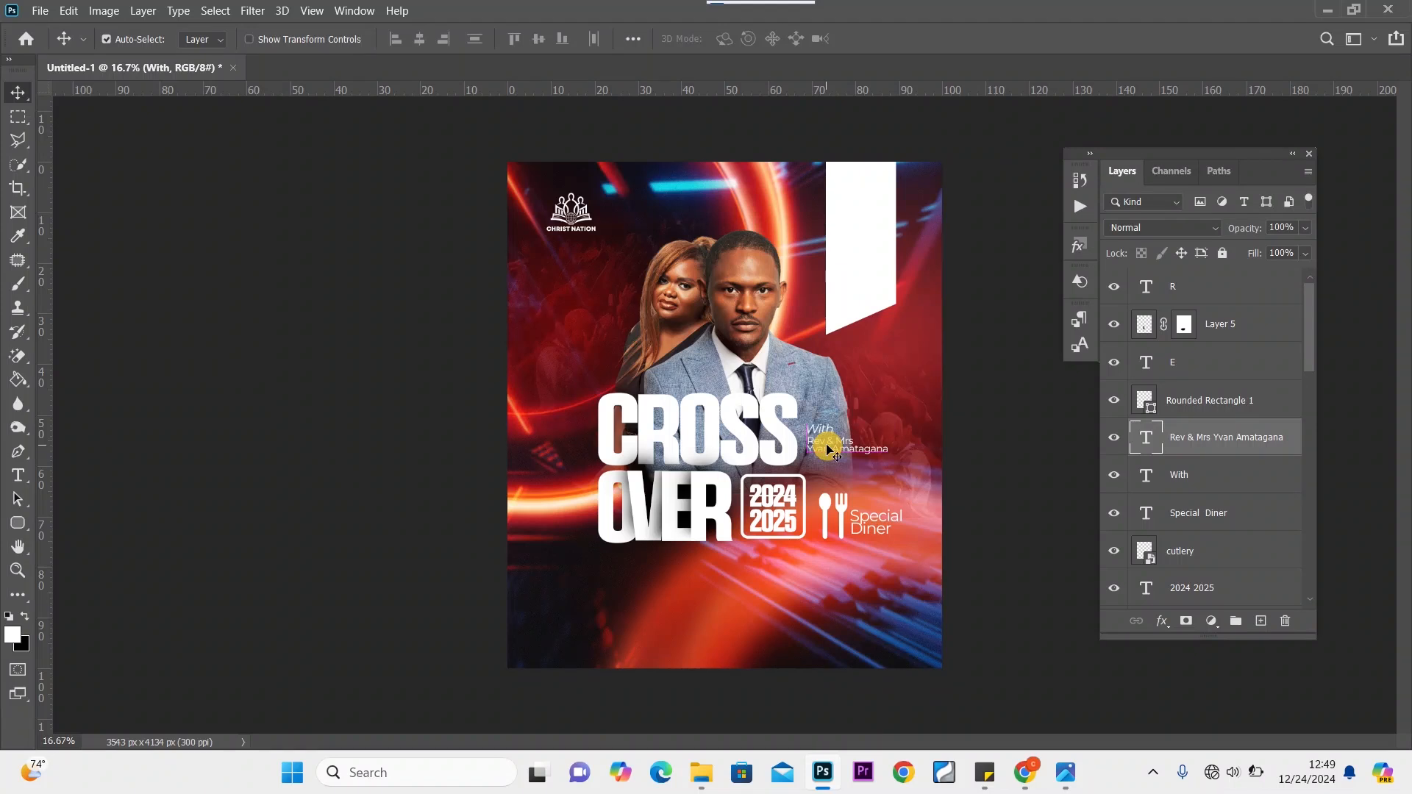
{"action": "double_click", "coordinate": [827, 443]}
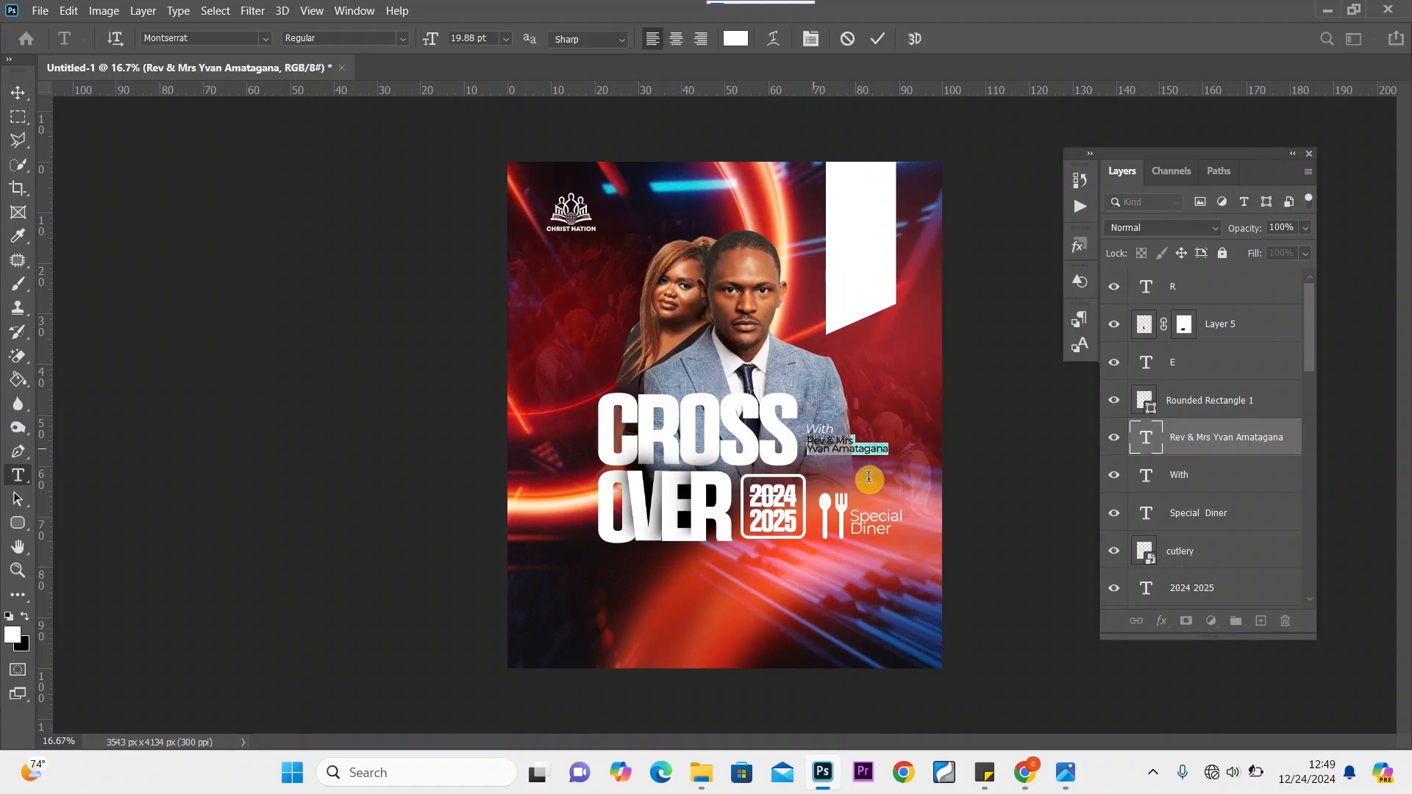
{"action": "left_click", "coordinate": [14, 86]}
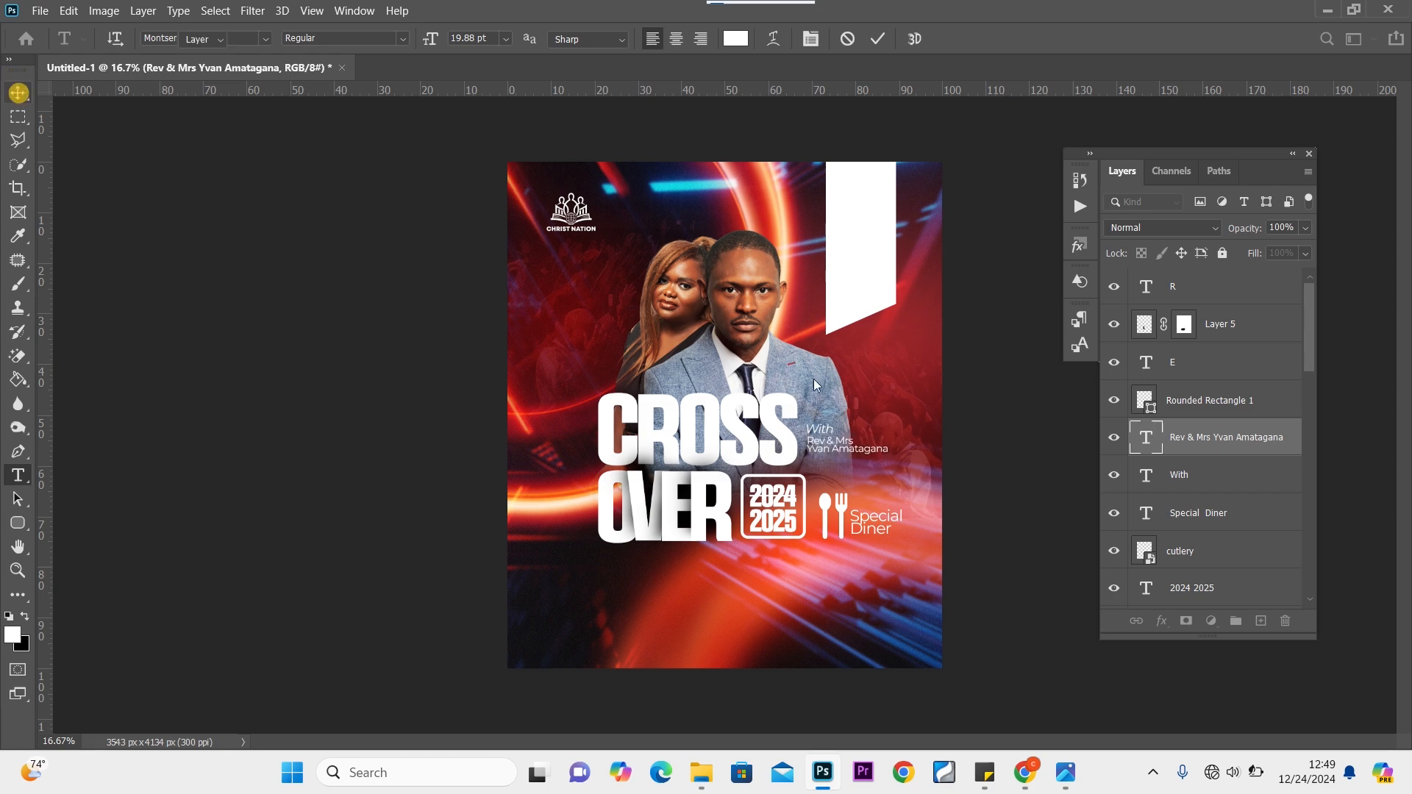
{"action": "left_click_drag", "start_coordinate": [822, 433], "coordinate": [827, 449]}
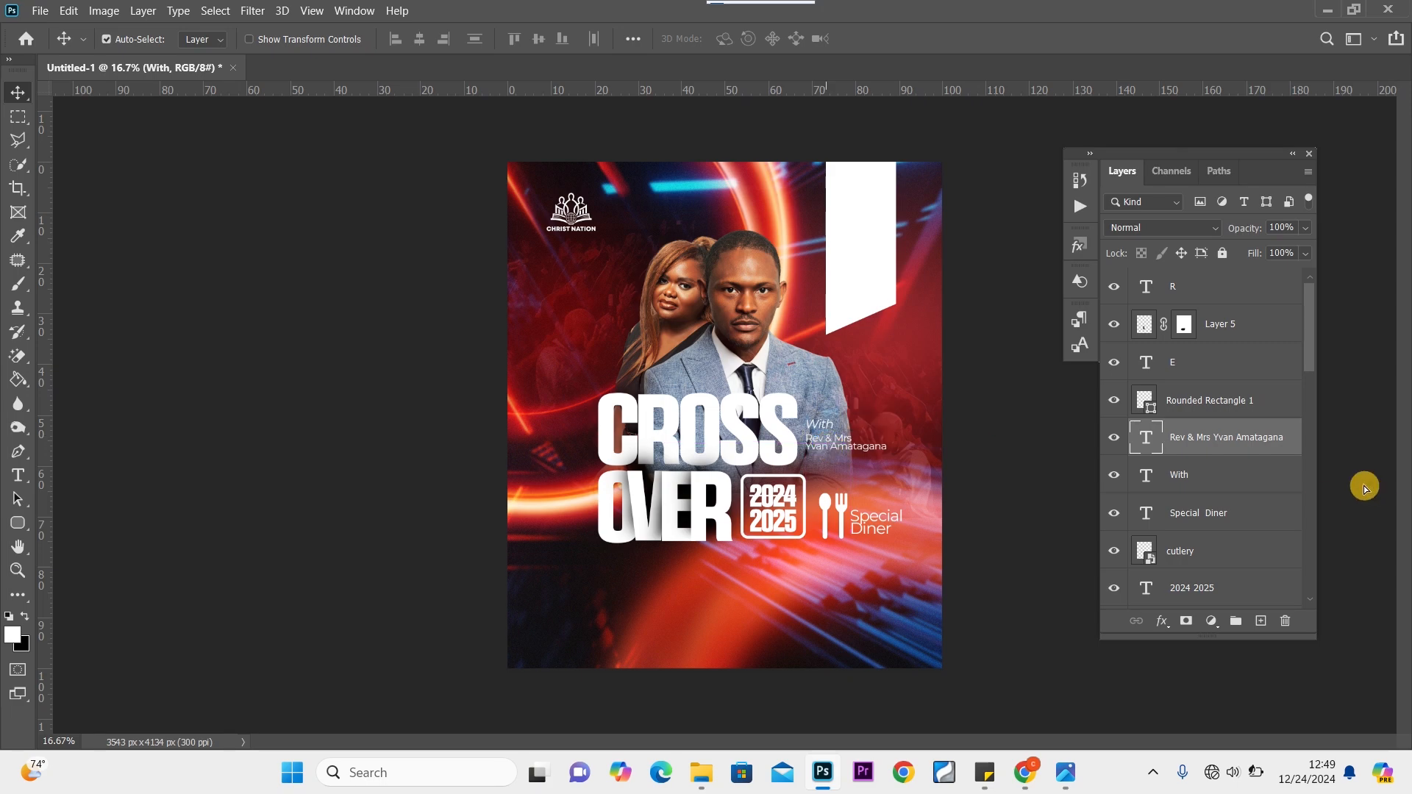
On a new layer above "Special Diner", paint a soft black shadow behind the names with a 1500 px brush and reduce its opacity to 27%
{"action": "left_click", "coordinate": [1245, 499]}
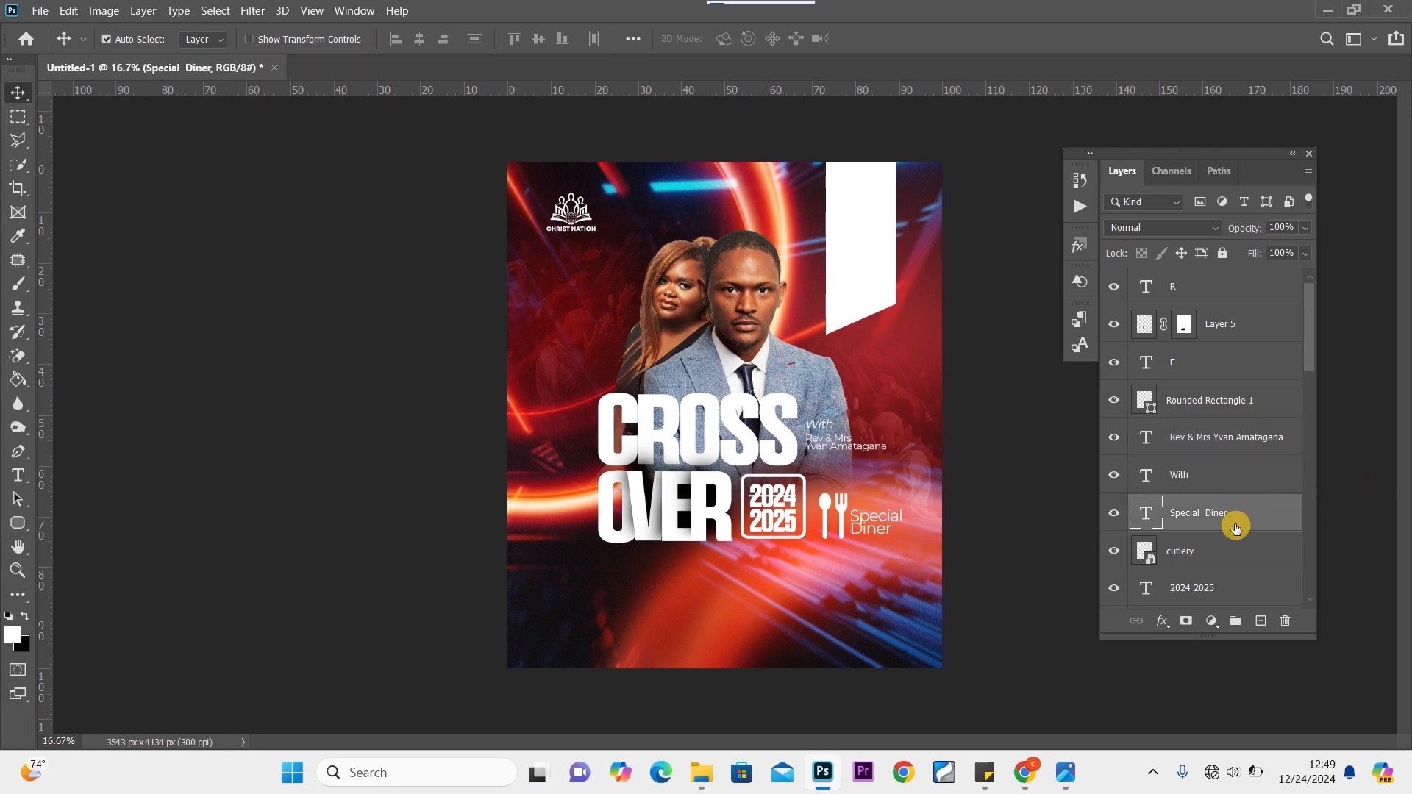
{"action": "left_click", "coordinate": [1261, 621]}
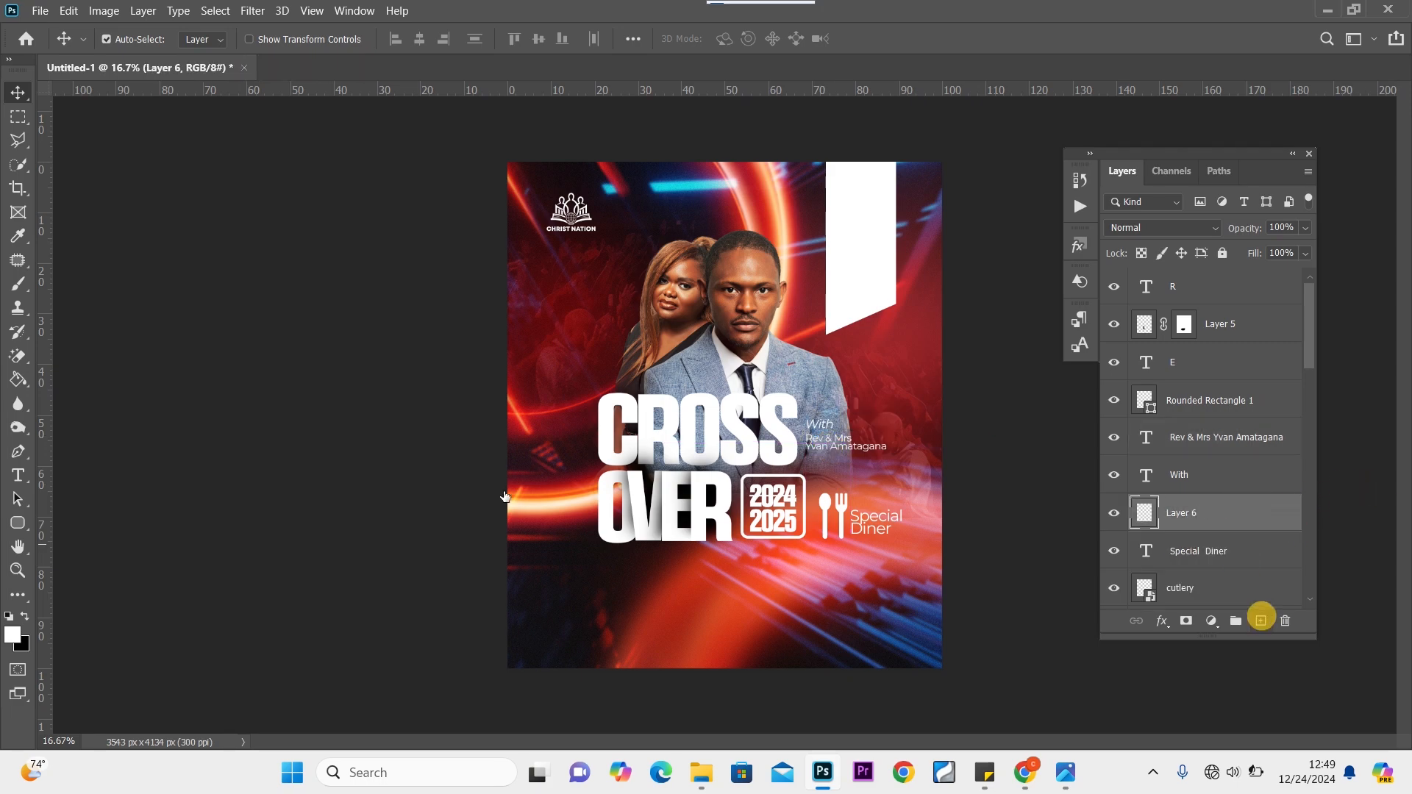
{"action": "left_click", "coordinate": [25, 617]}
{"action": "left_click", "coordinate": [18, 287]}
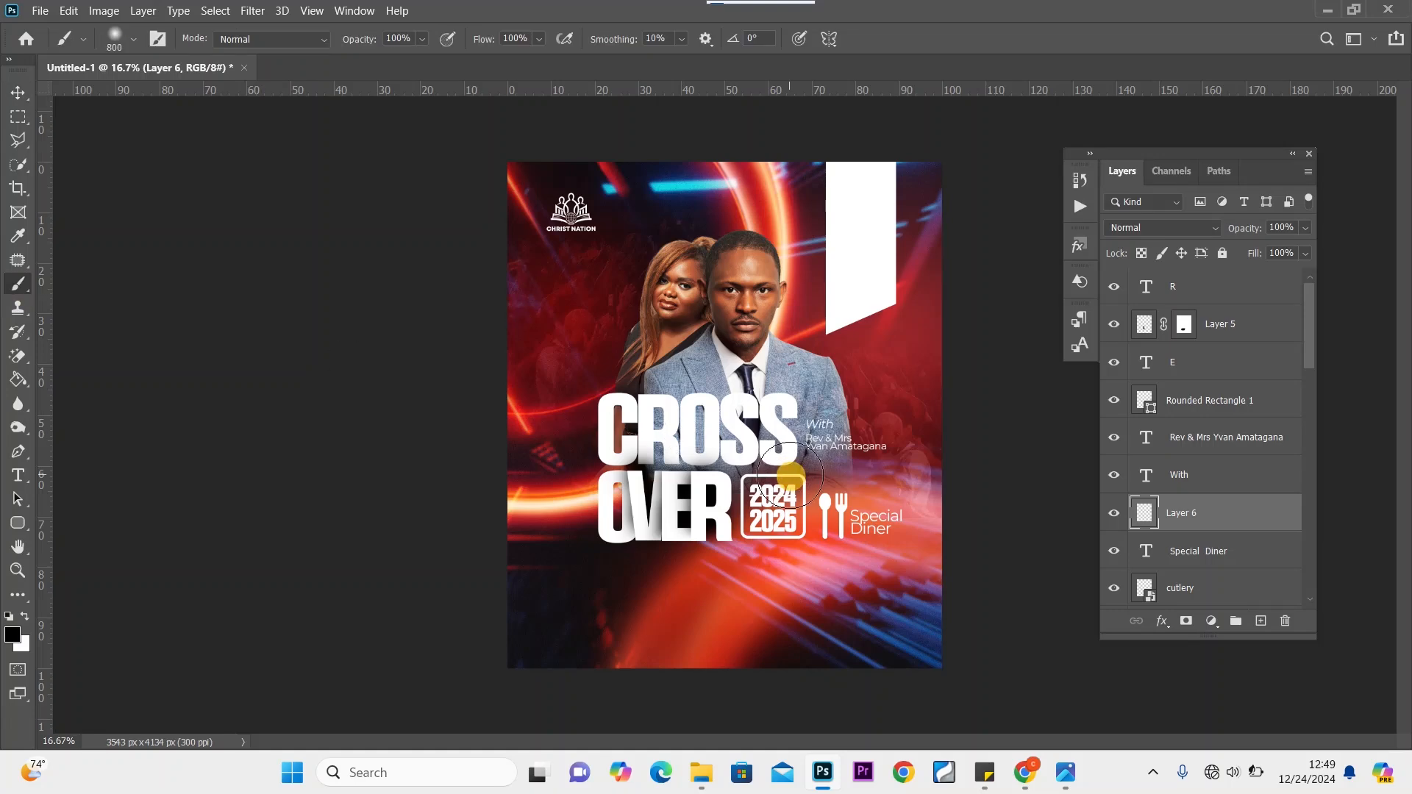
{"action": "key", "text": "bracketright"}
{"action": "key", "text": "bracketright"}
{"action": "key", "text": "bracketright"}
{"action": "key", "text": "bracketright"}
{"action": "key", "text": "bracketright"}
{"action": "key", "text": "bracketright"}
{"action": "key", "text": "bracketright"}
{"action": "key", "text": "bracketright"}
{"action": "key", "text": "bracketright"}
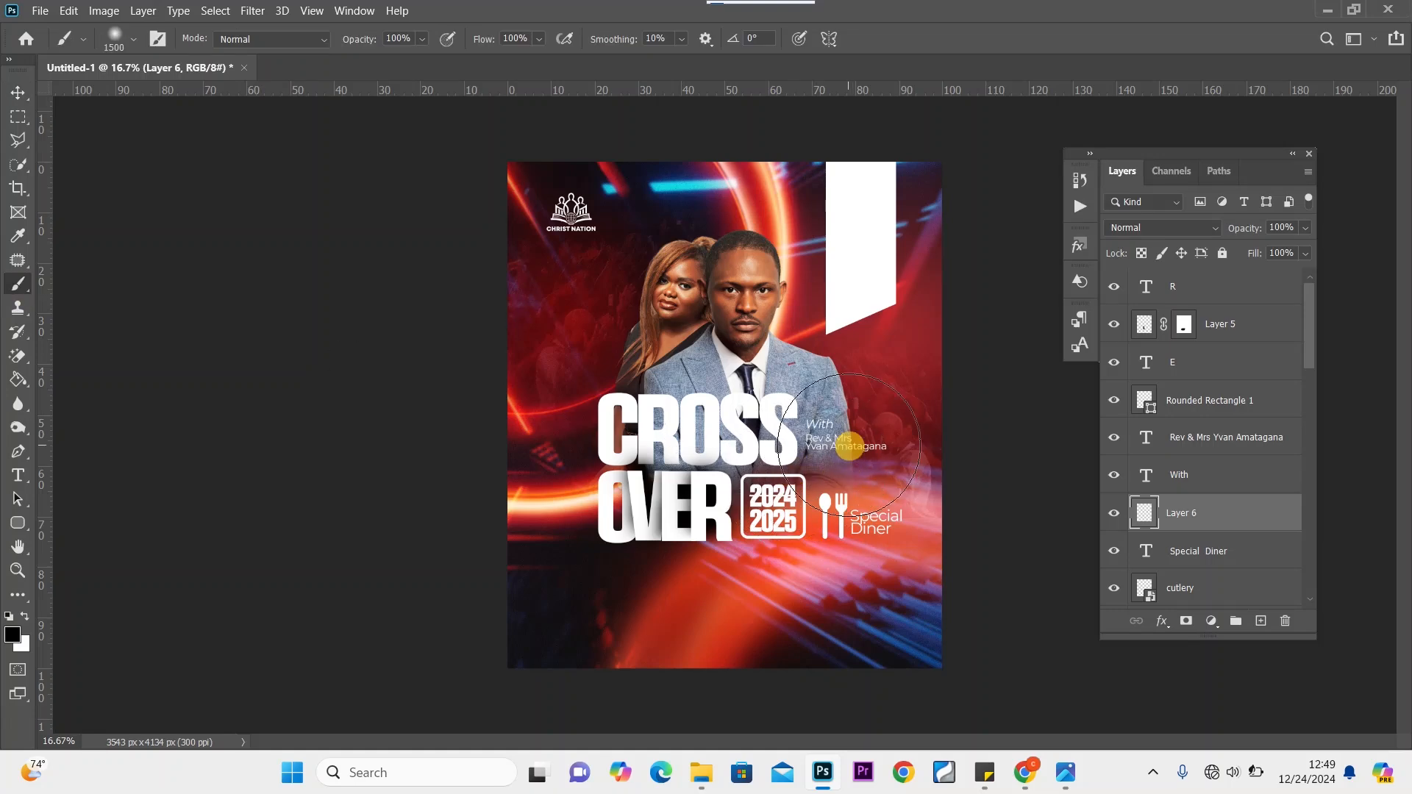
{"action": "left_click", "coordinate": [850, 445]}
{"action": "left_click", "coordinate": [849, 445]}
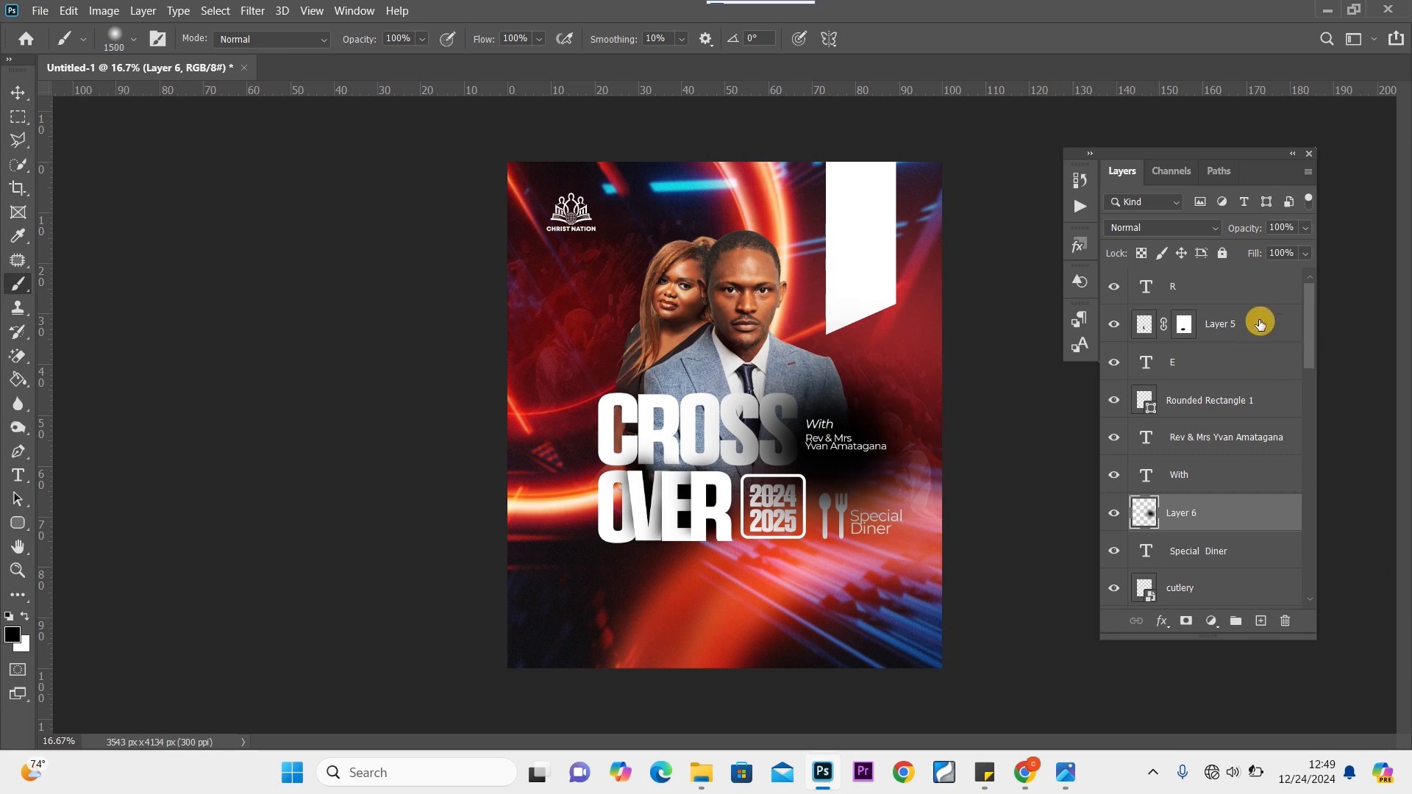
{"action": "left_click_drag", "start_coordinate": [1271, 254], "coordinate": [1241, 253]}
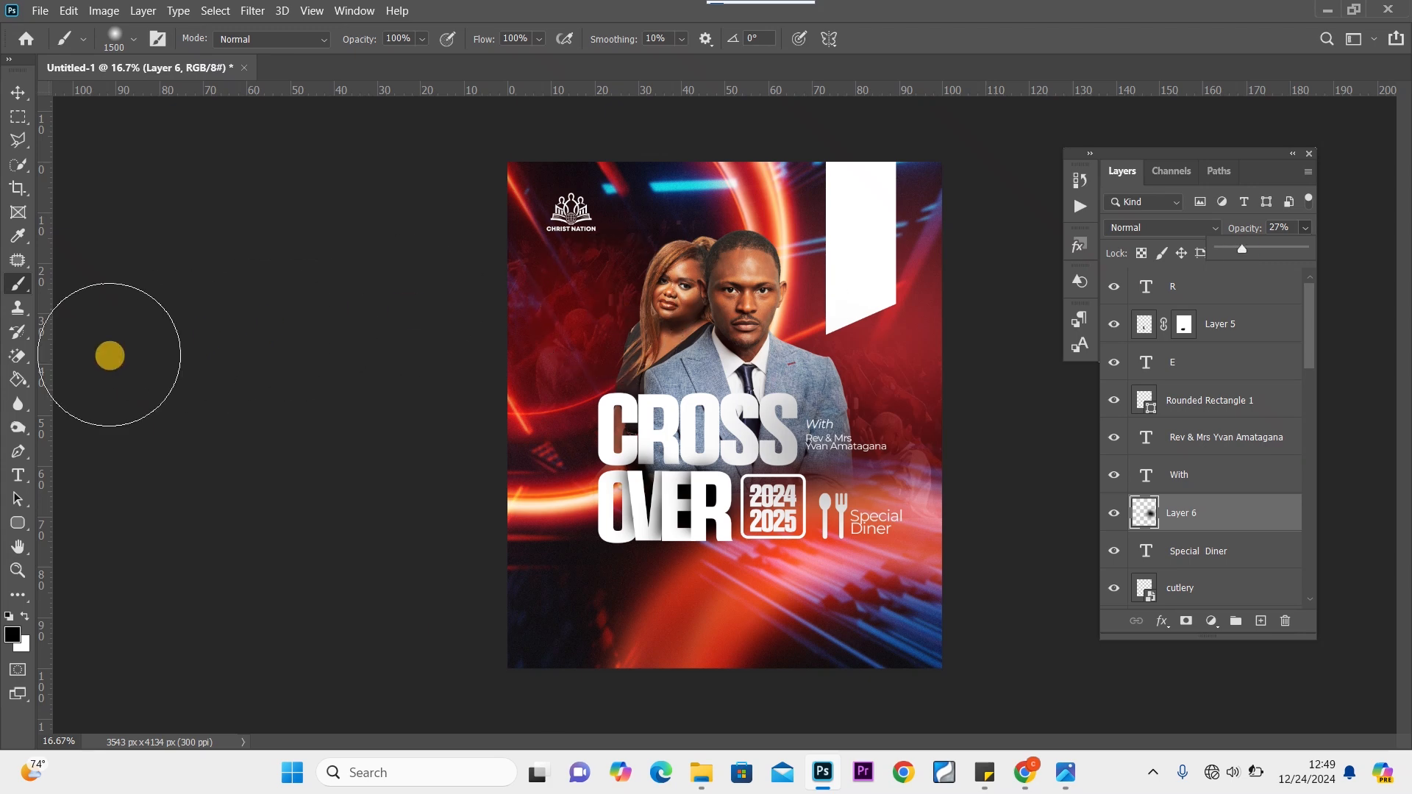
{"action": "left_click", "coordinate": [17, 93]}
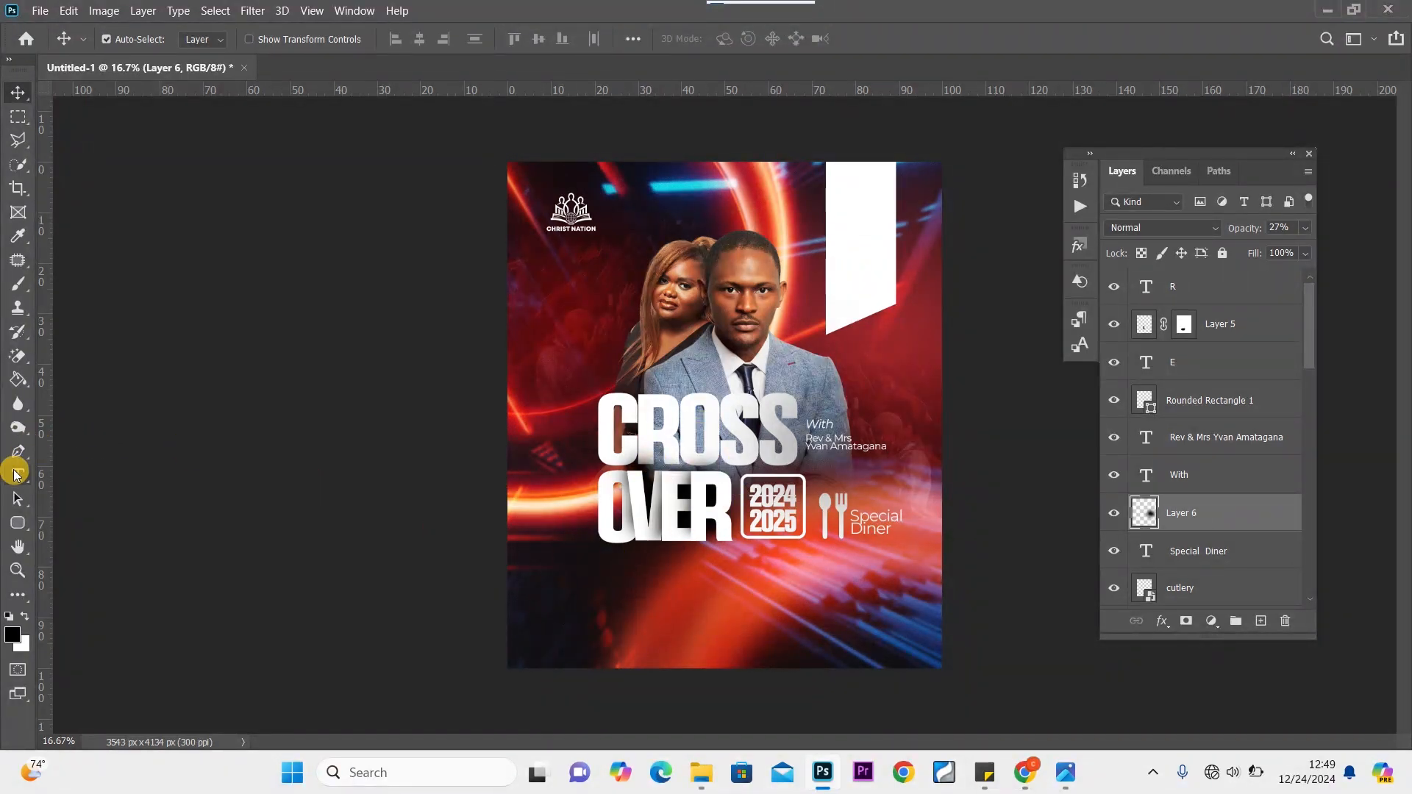
Add the text "service" in white below the word OVER
{"action": "left_click", "coordinate": [25, 616]}
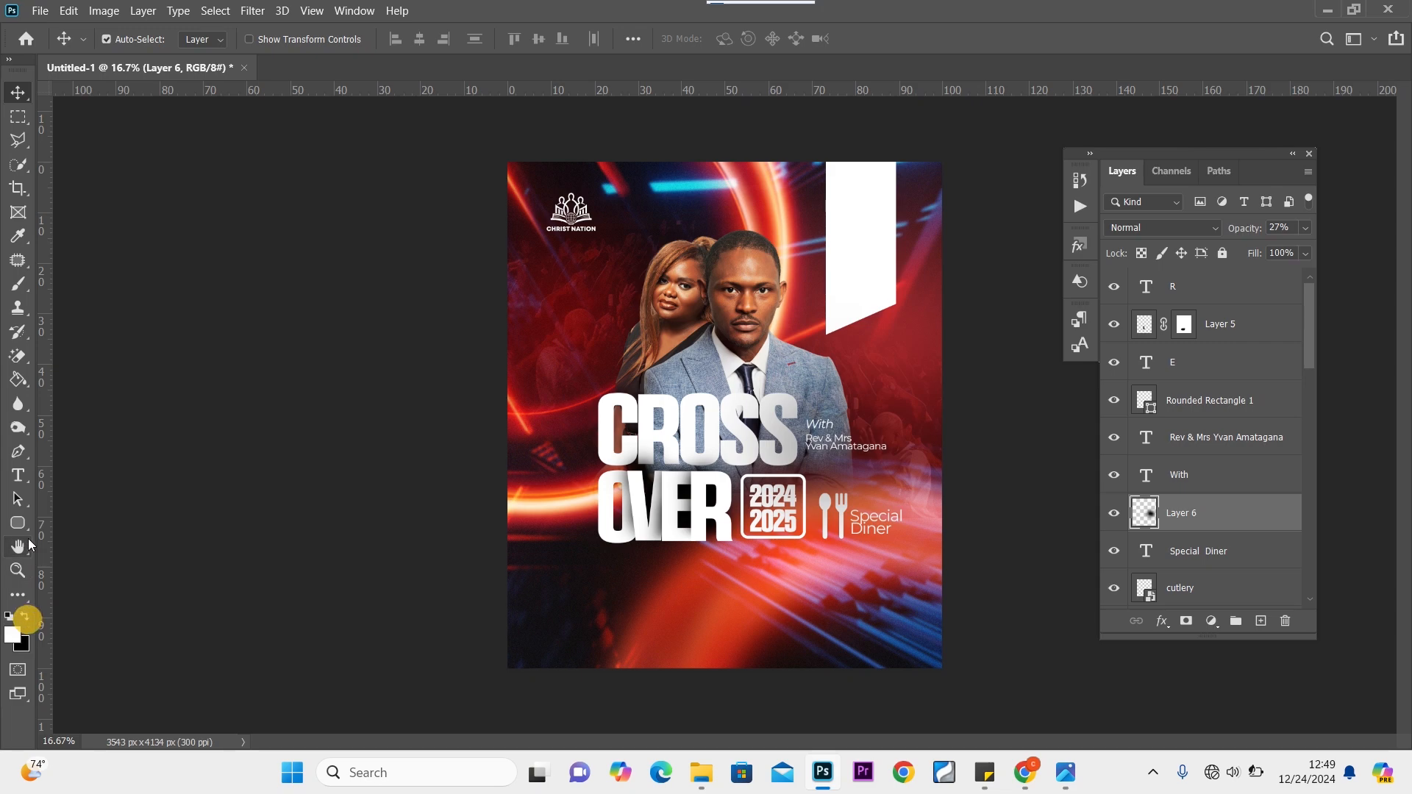
{"action": "left_click", "coordinate": [18, 475]}
{"action": "left_click", "coordinate": [654, 577]}
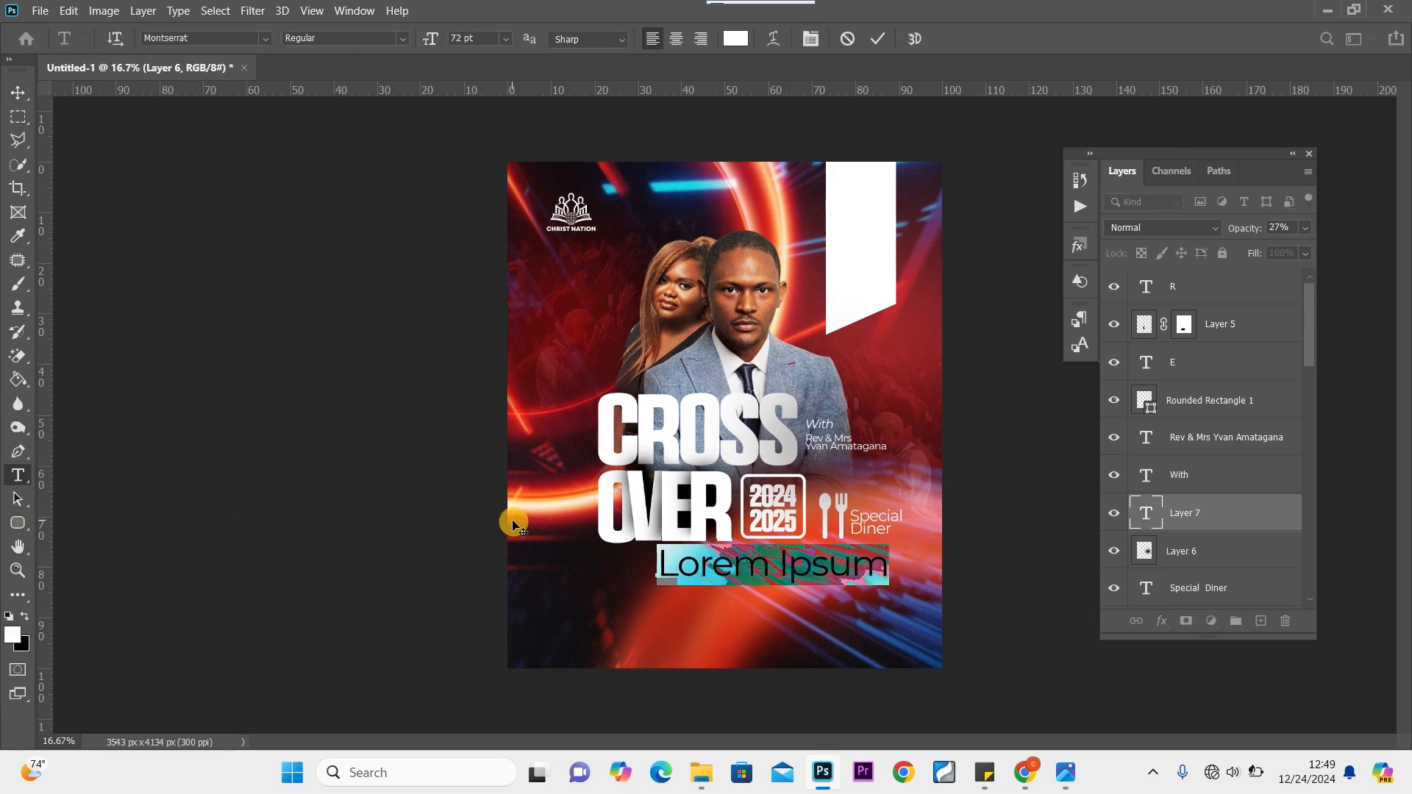
{"action": "type", "text": "S"}
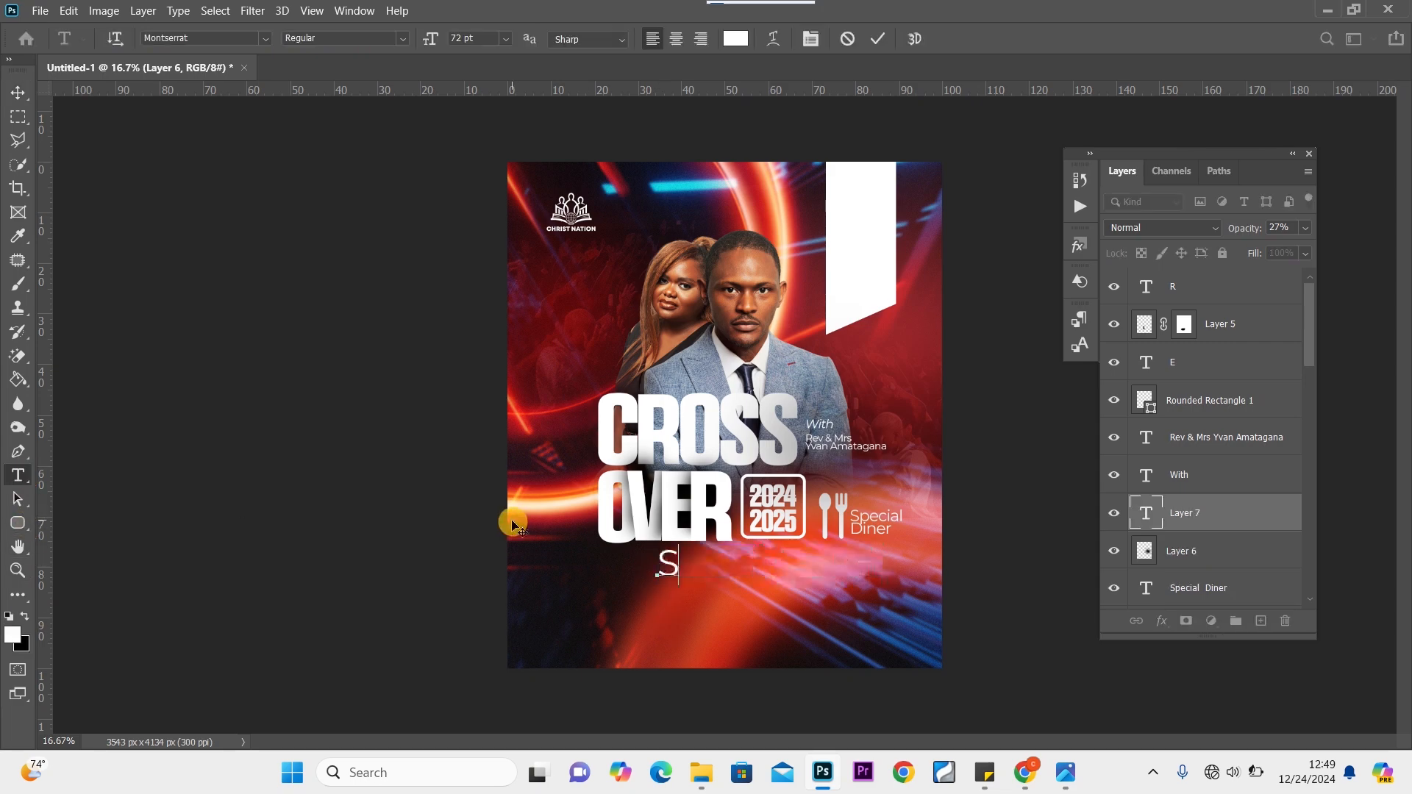
{"action": "key", "text": "BackSpace"}
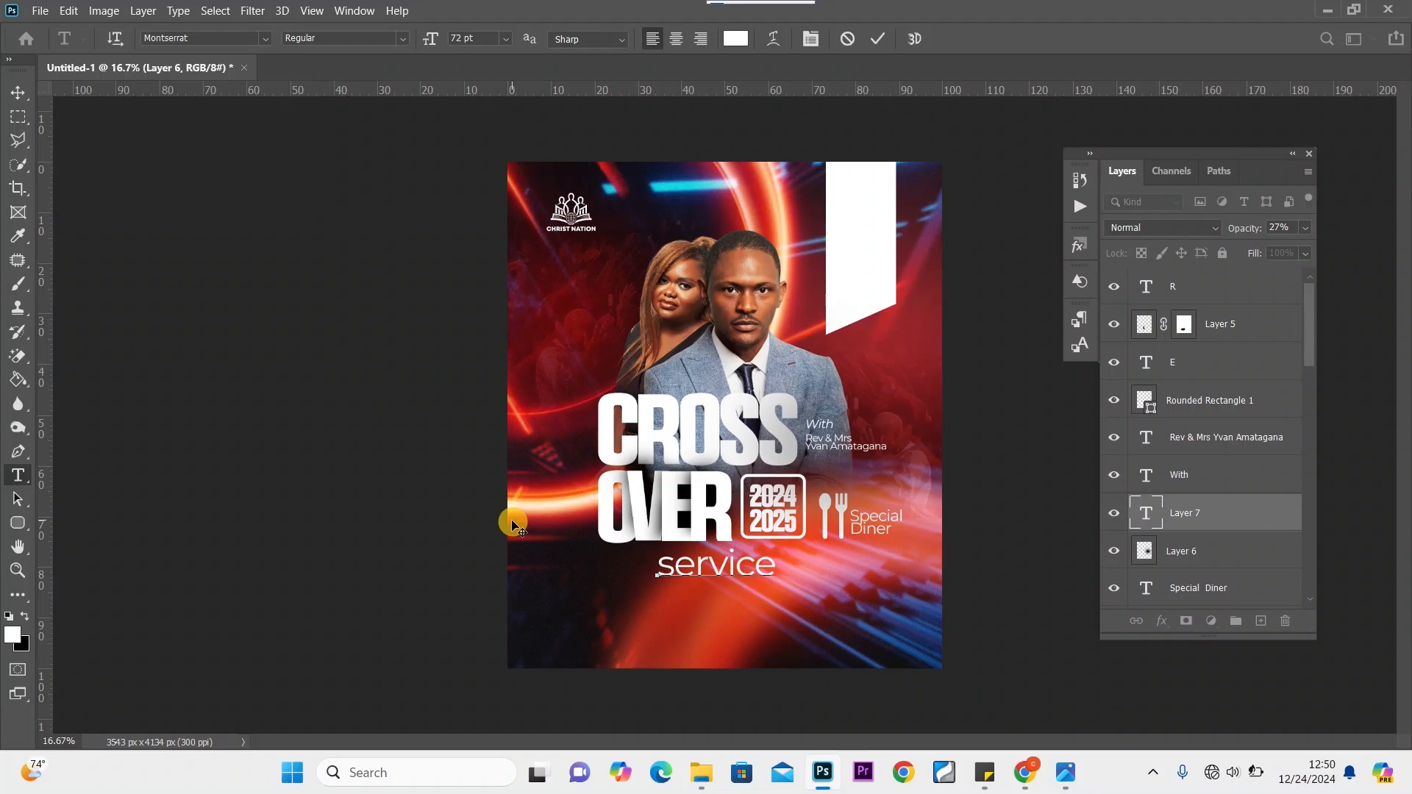
Change the font of the "service" text to Colbiac Regular
{"action": "key", "text": "ctrl"}
{"action": "key", "text": "ctrl+a"}
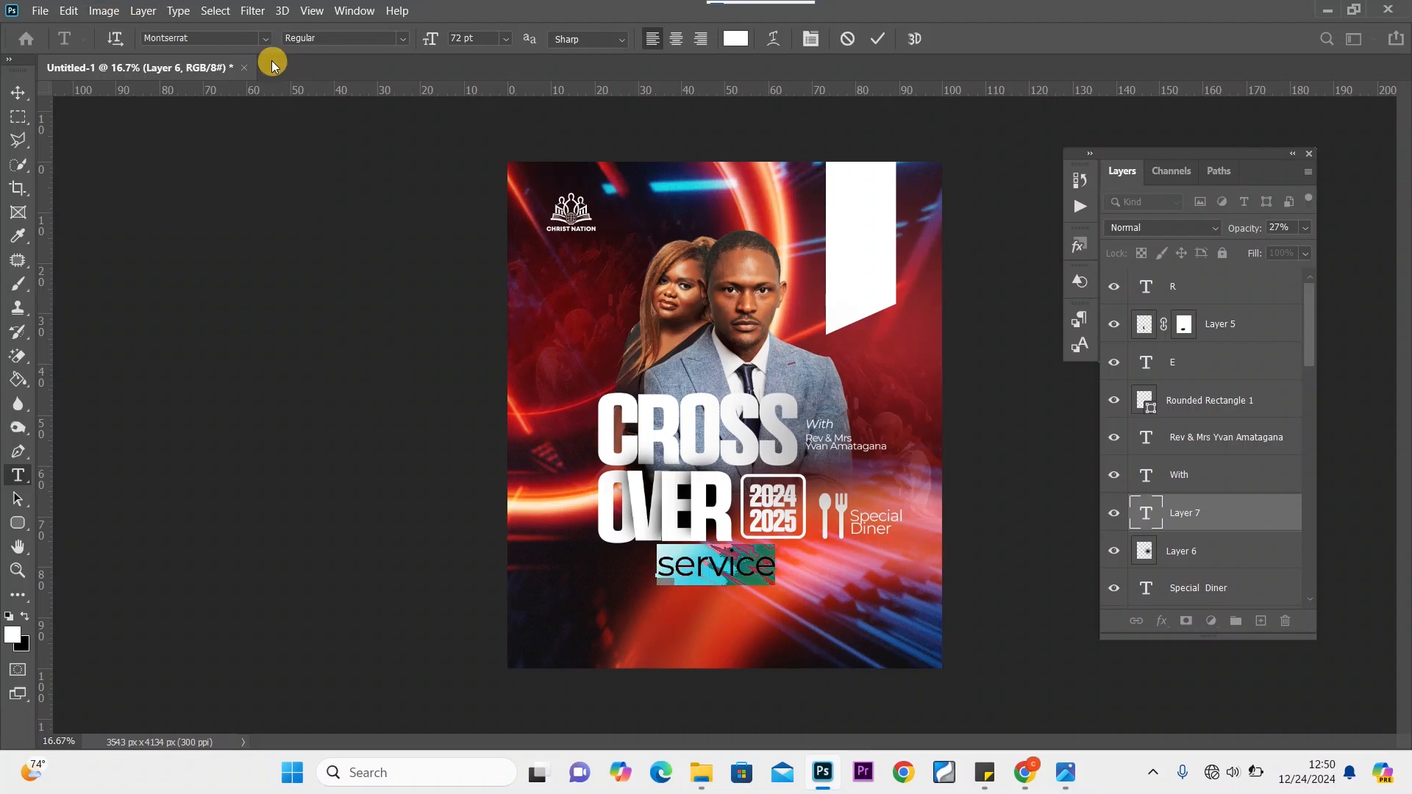
{"action": "left_click", "coordinate": [232, 40]}
{"action": "type", "text": "c"}
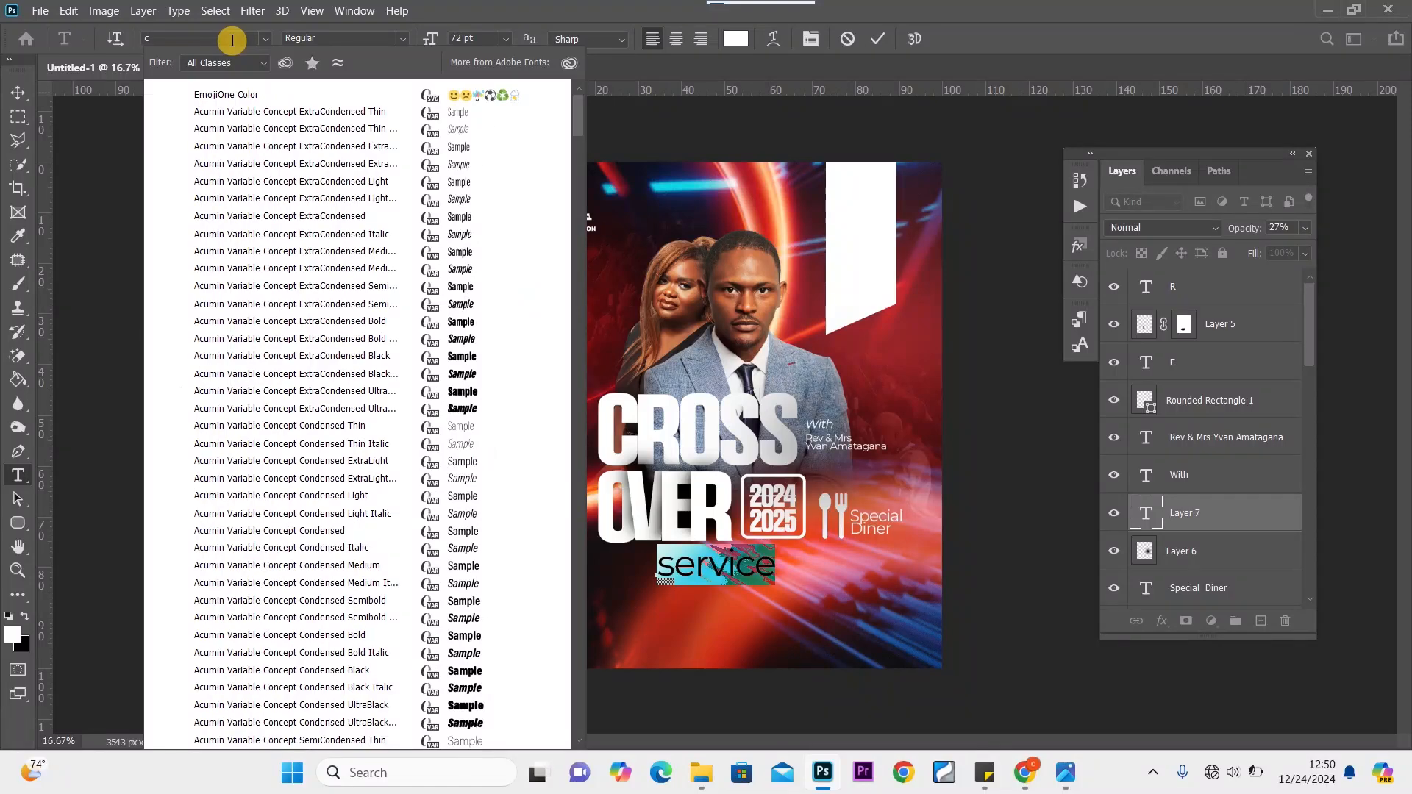
{"action": "type", "text": "olbia"}
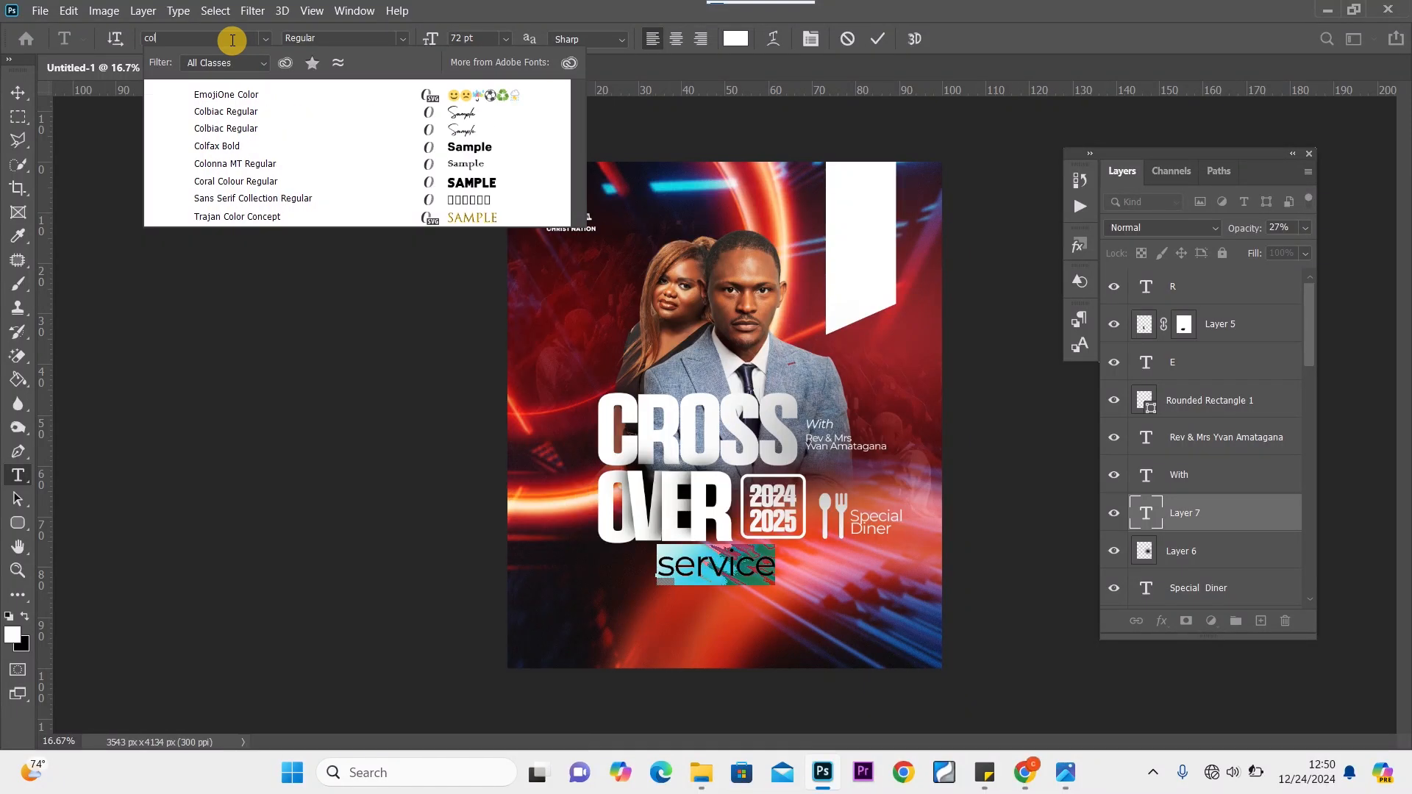
{"action": "left_click", "coordinate": [270, 113]}
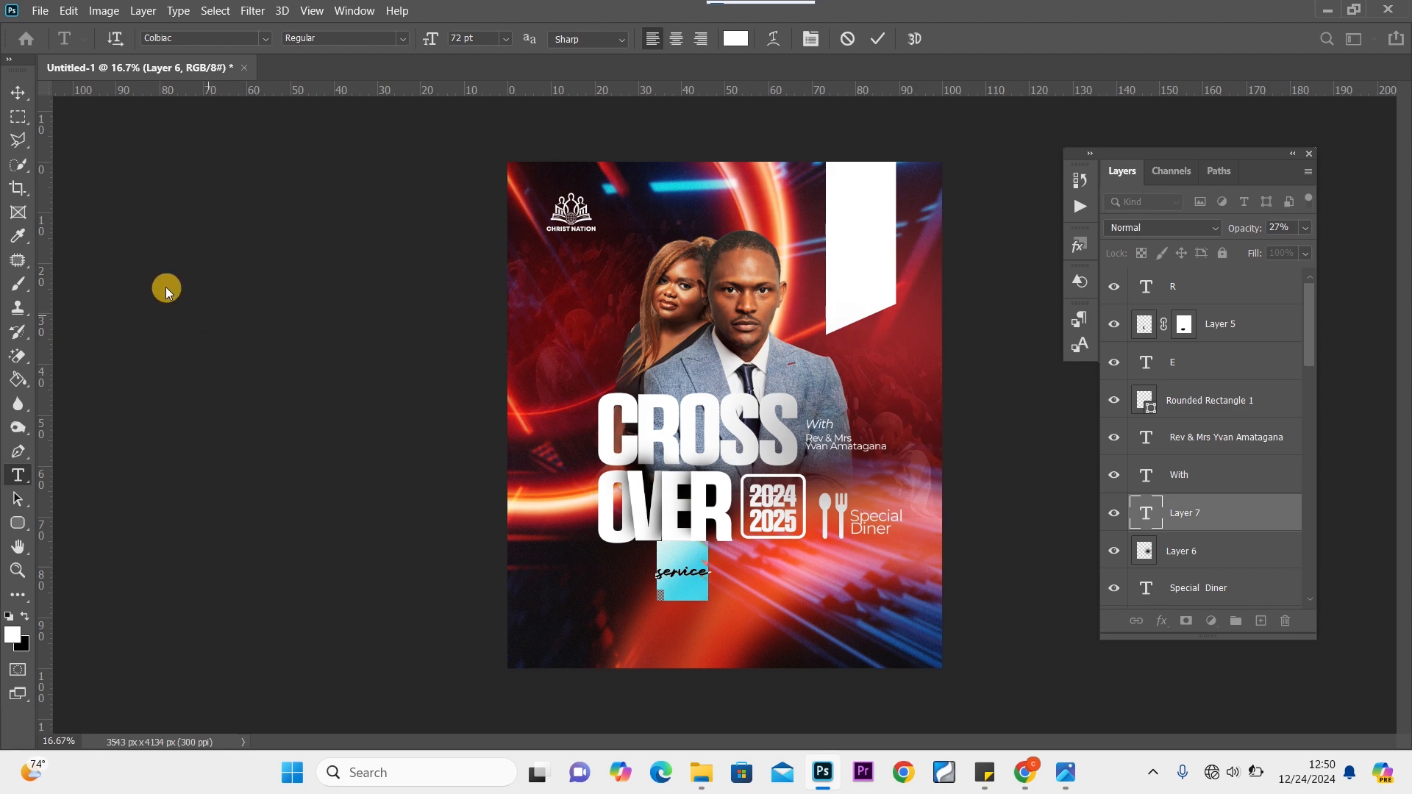
{"action": "left_click", "coordinate": [24, 93]}
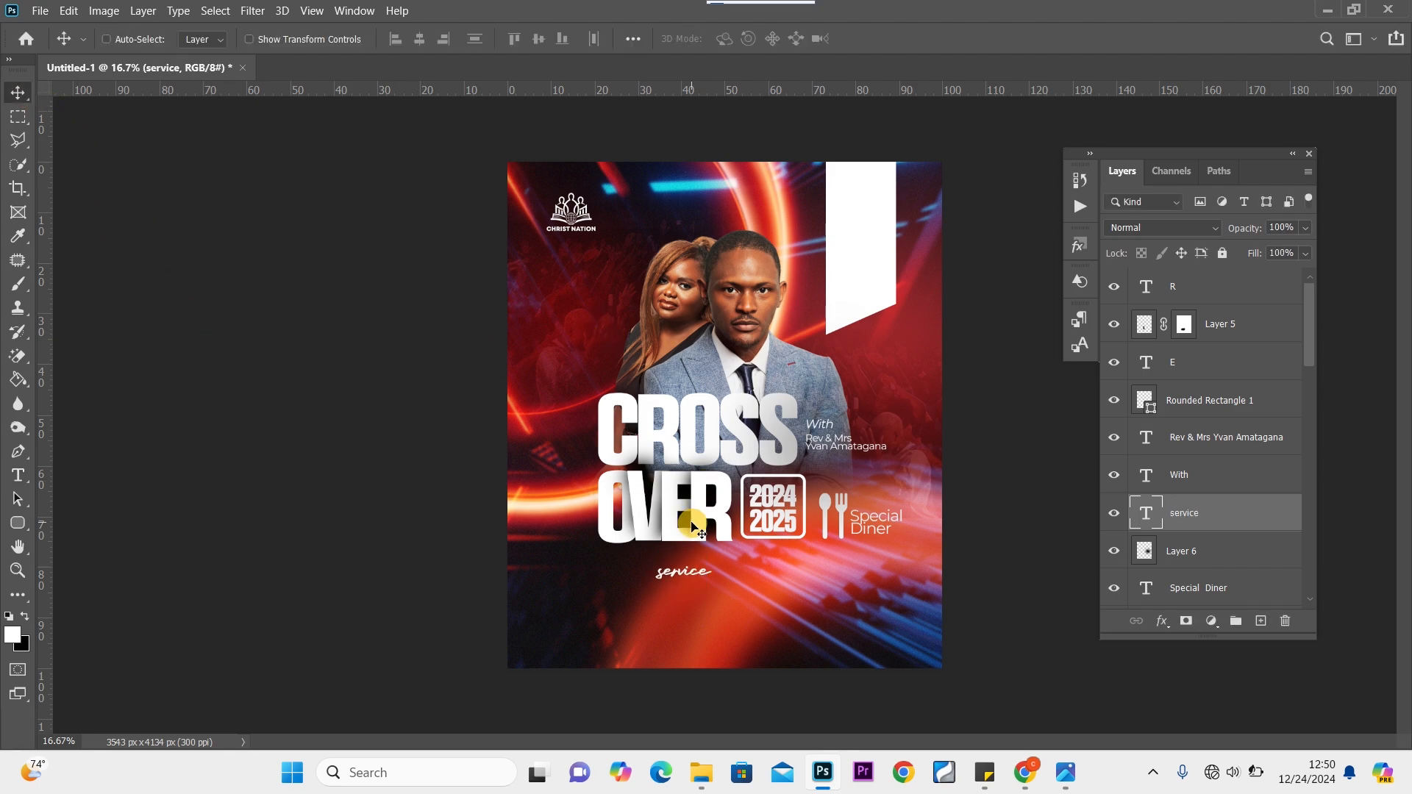
Enlarge the "service" text and place it just under the word OVER
{"action": "key", "text": "ctrl+t"}
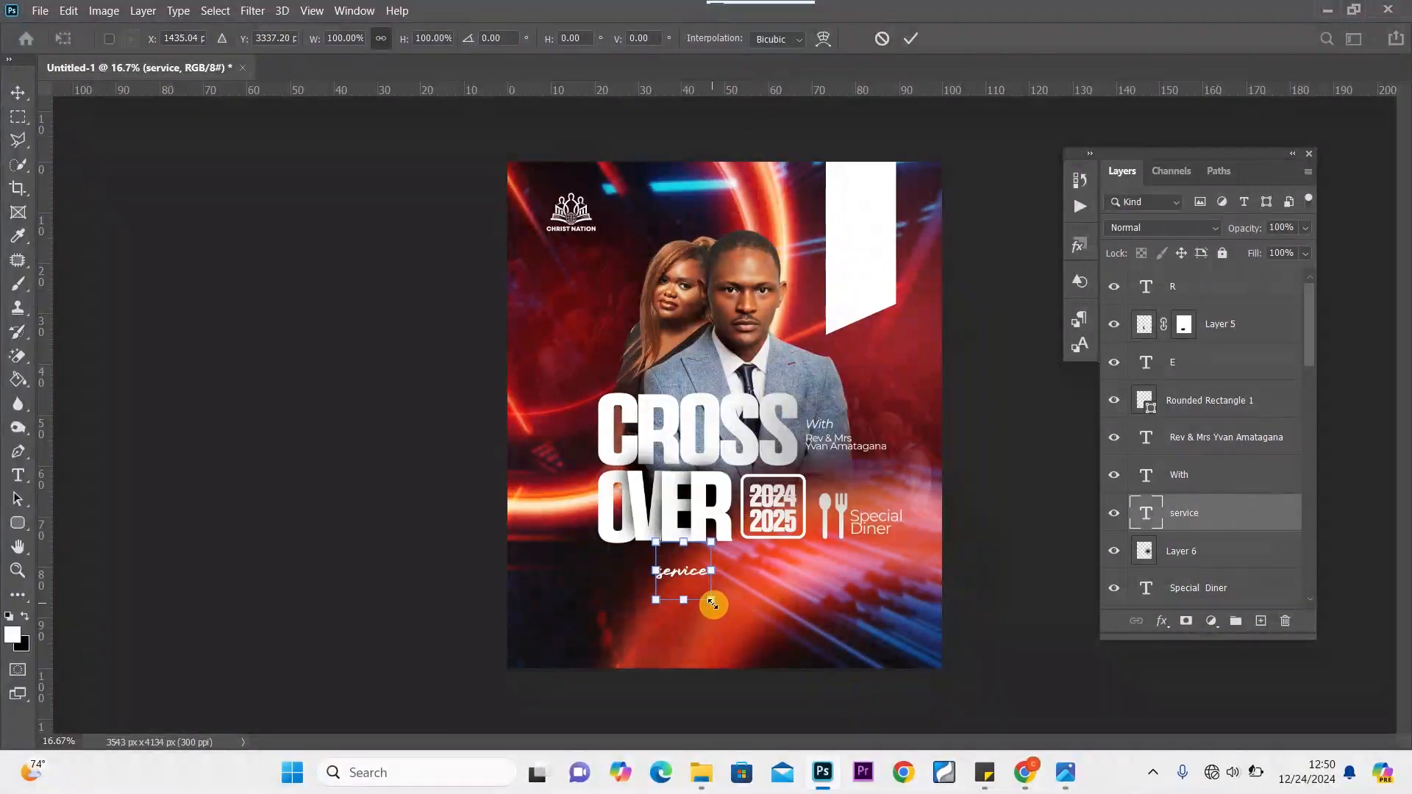
{"action": "left_click_drag", "start_coordinate": [712, 603], "coordinate": [742, 603]}
{"action": "left_click", "coordinate": [19, 94]}
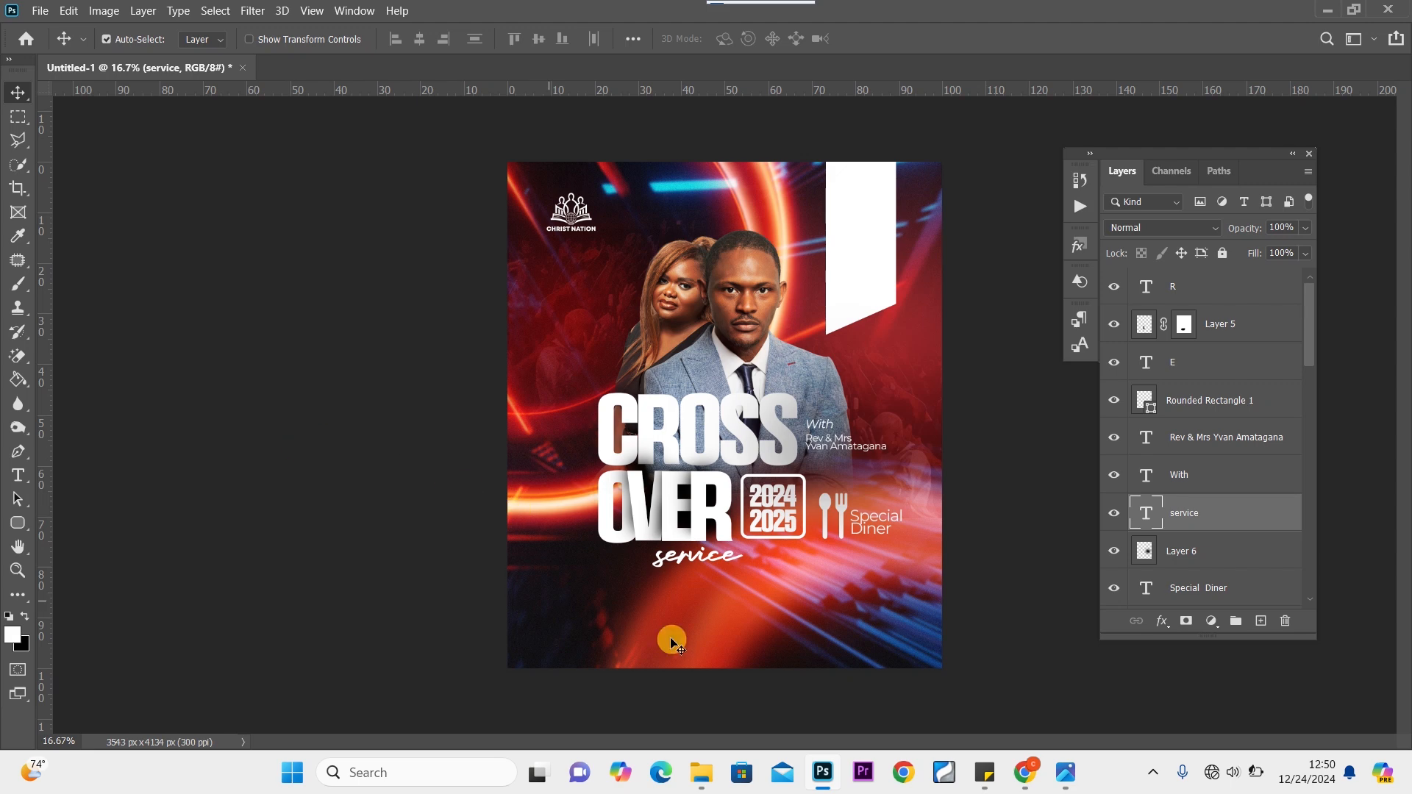
Add the white text "31st dec 2024" in Bebas Neue Regular below the "service" text
{"action": "left_click", "coordinate": [18, 476]}
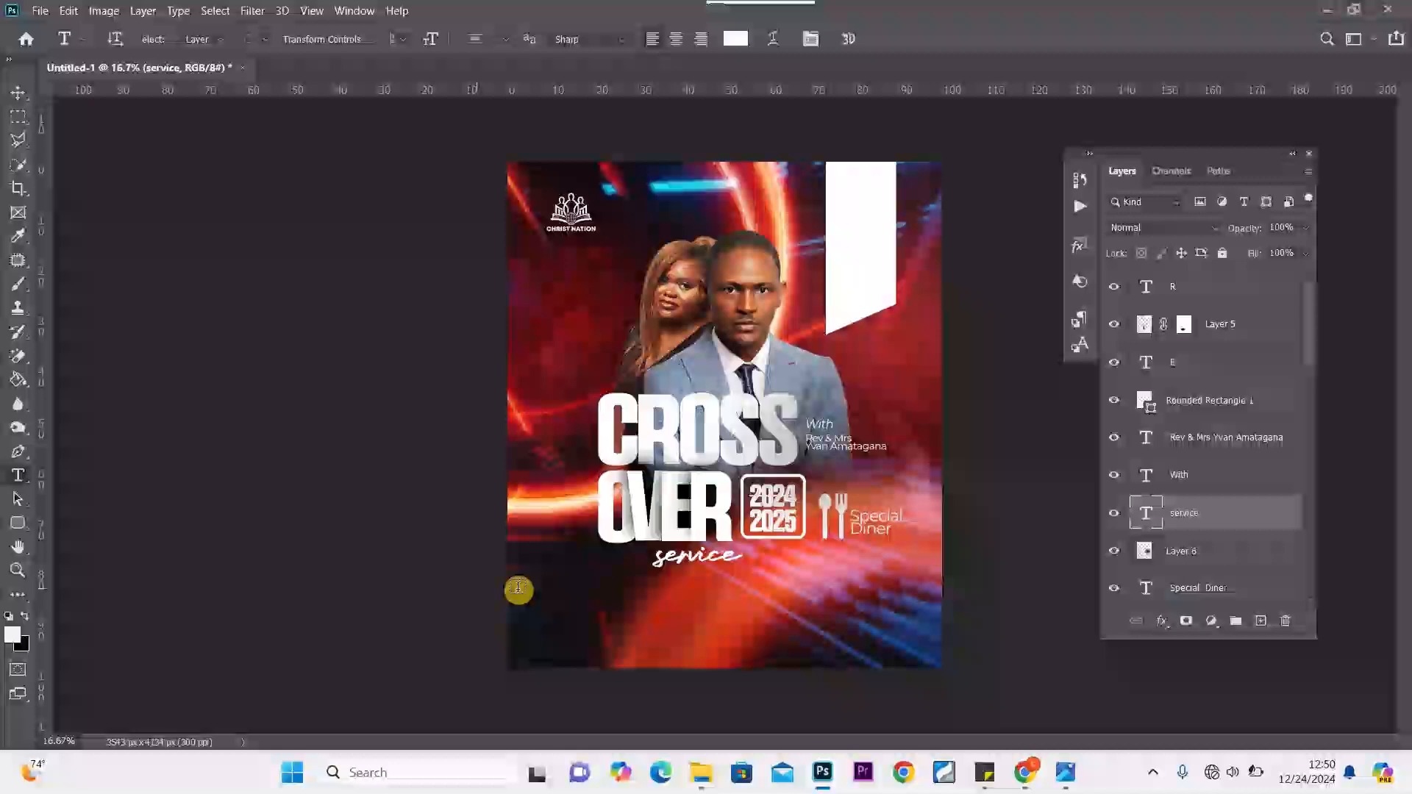
{"action": "left_click", "coordinate": [570, 592]}
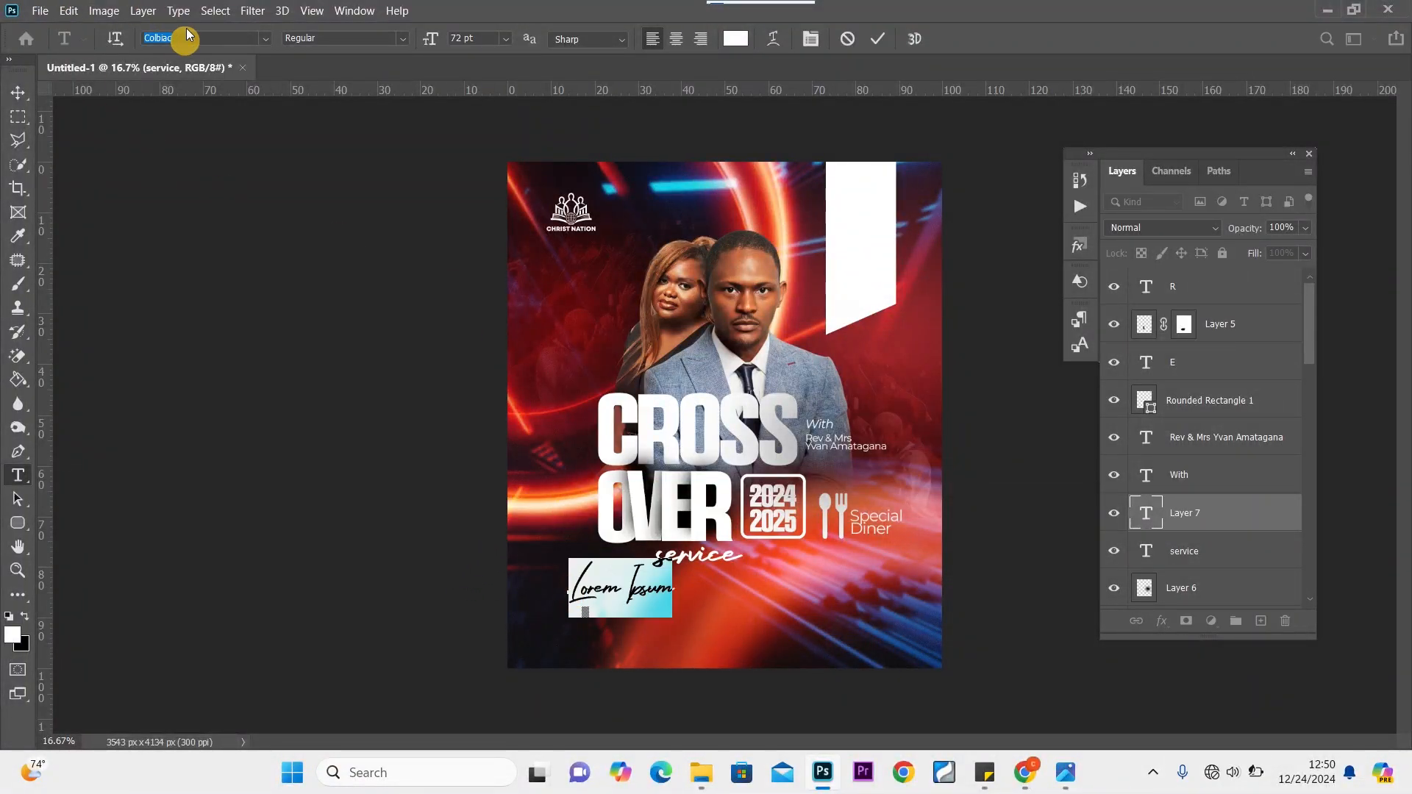
{"action": "type", "text": "beb"}
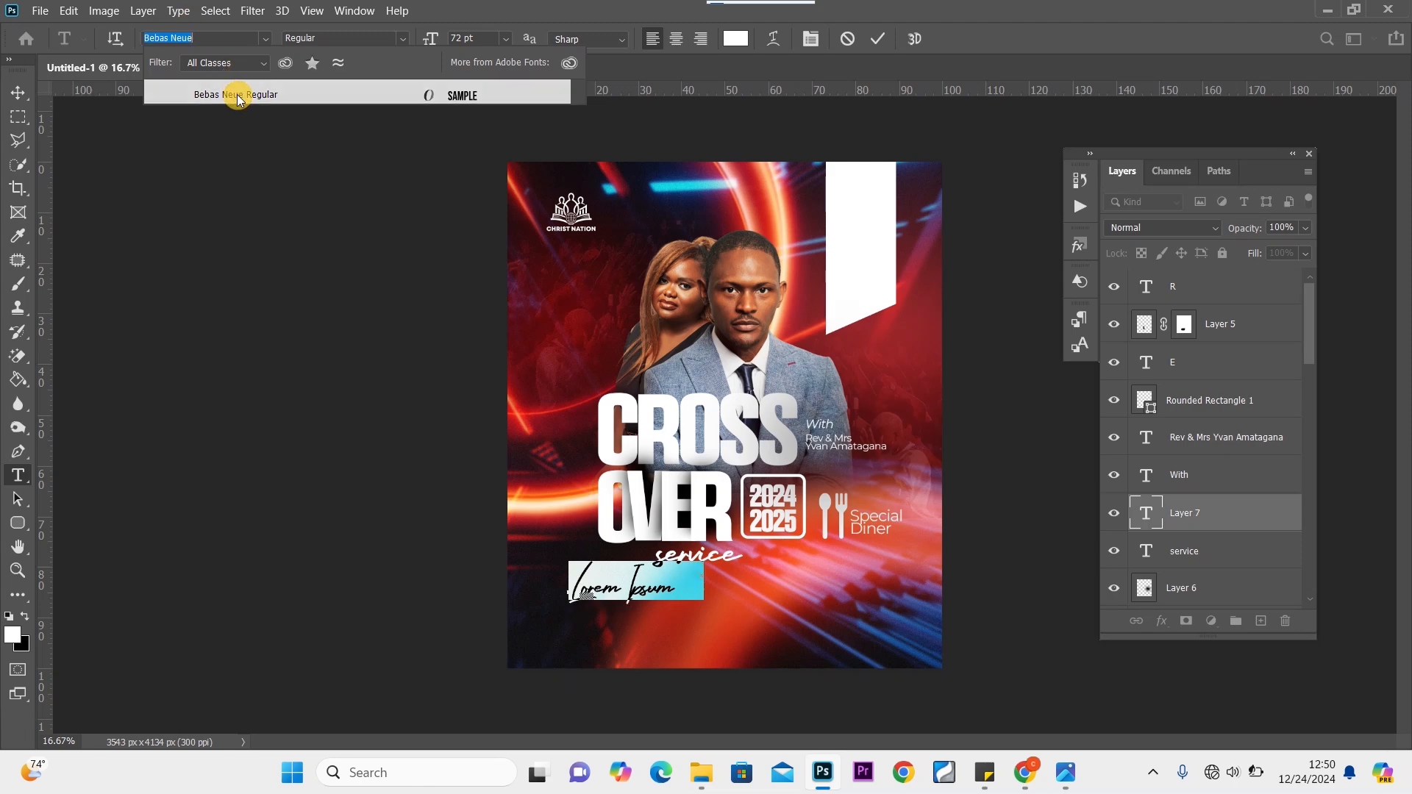
{"action": "left_click", "coordinate": [237, 95]}
{"action": "type", "text": "31"}
{"action": "left_click", "coordinate": [68, 89]}
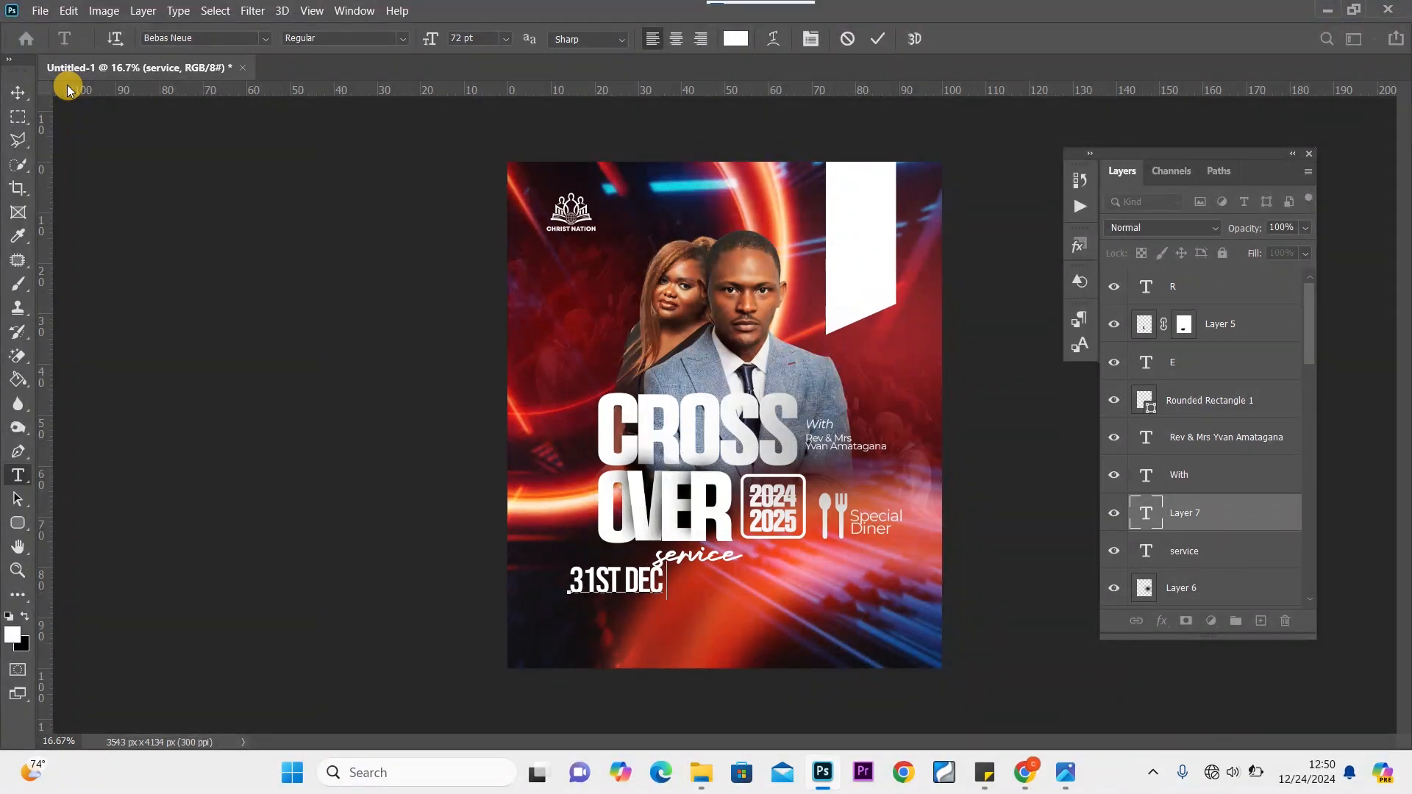
{"action": "key", "text": "ctrl"}
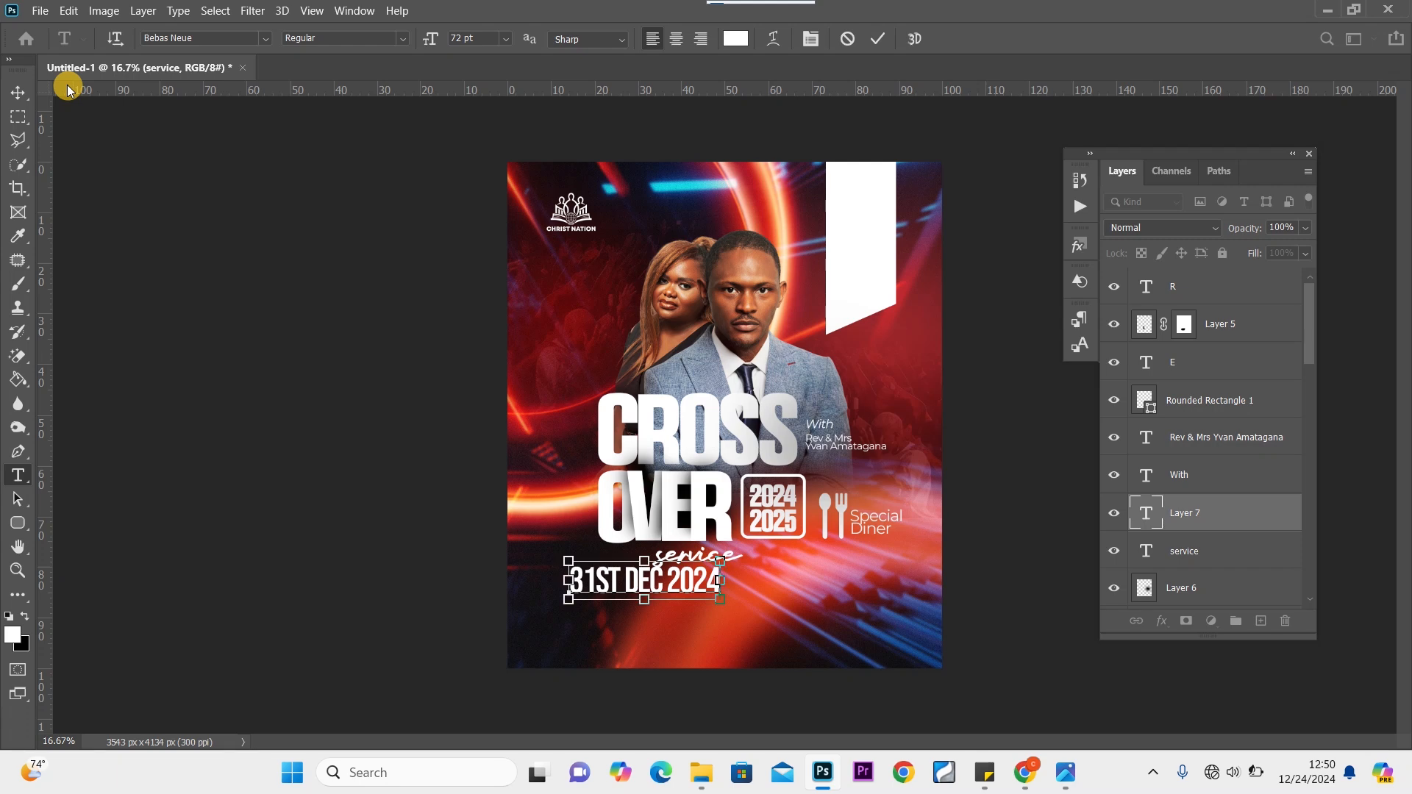
Set the size of the whole date text to 30 pt
{"action": "key", "text": "ctrl+a"}
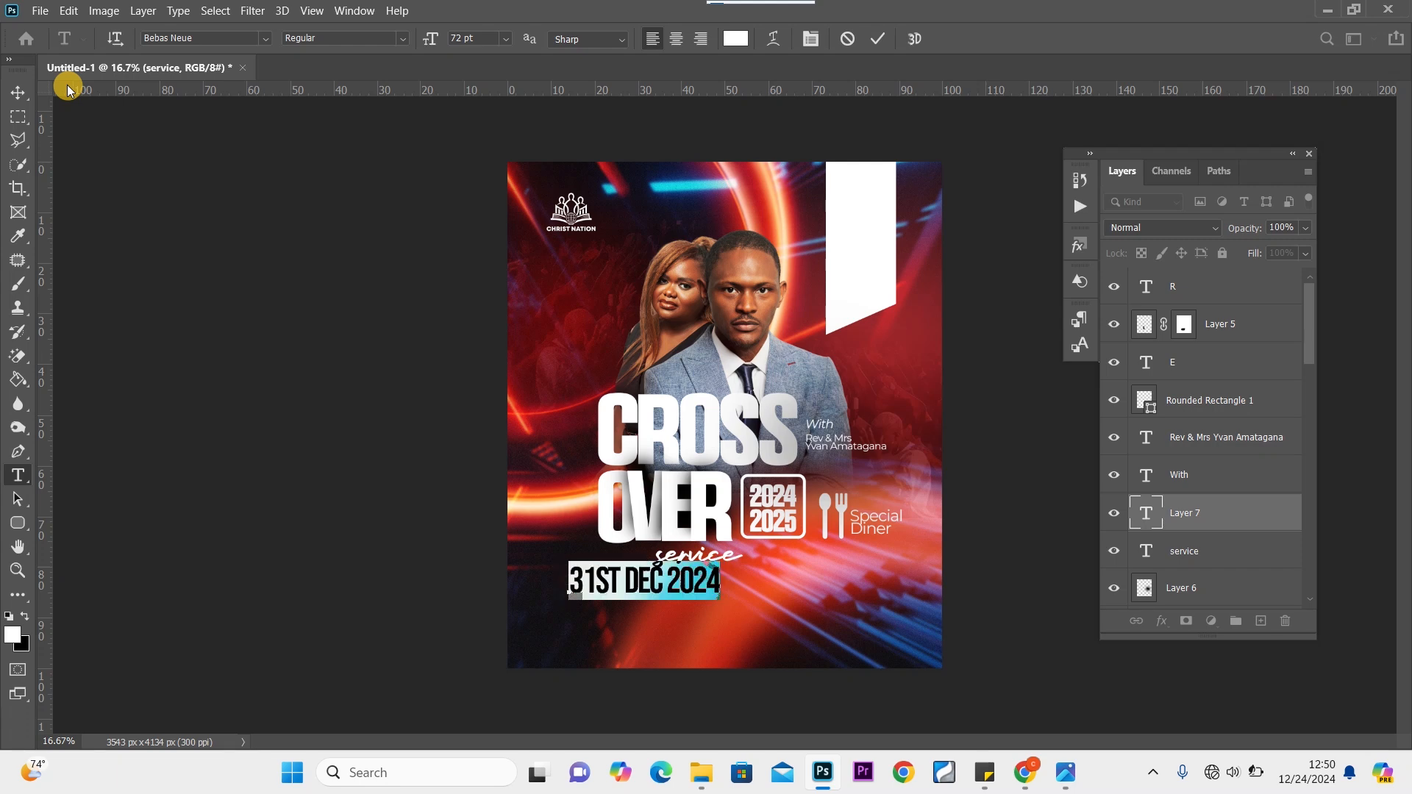
{"action": "left_click", "coordinate": [507, 37]}
{"action": "left_click", "coordinate": [478, 164]}
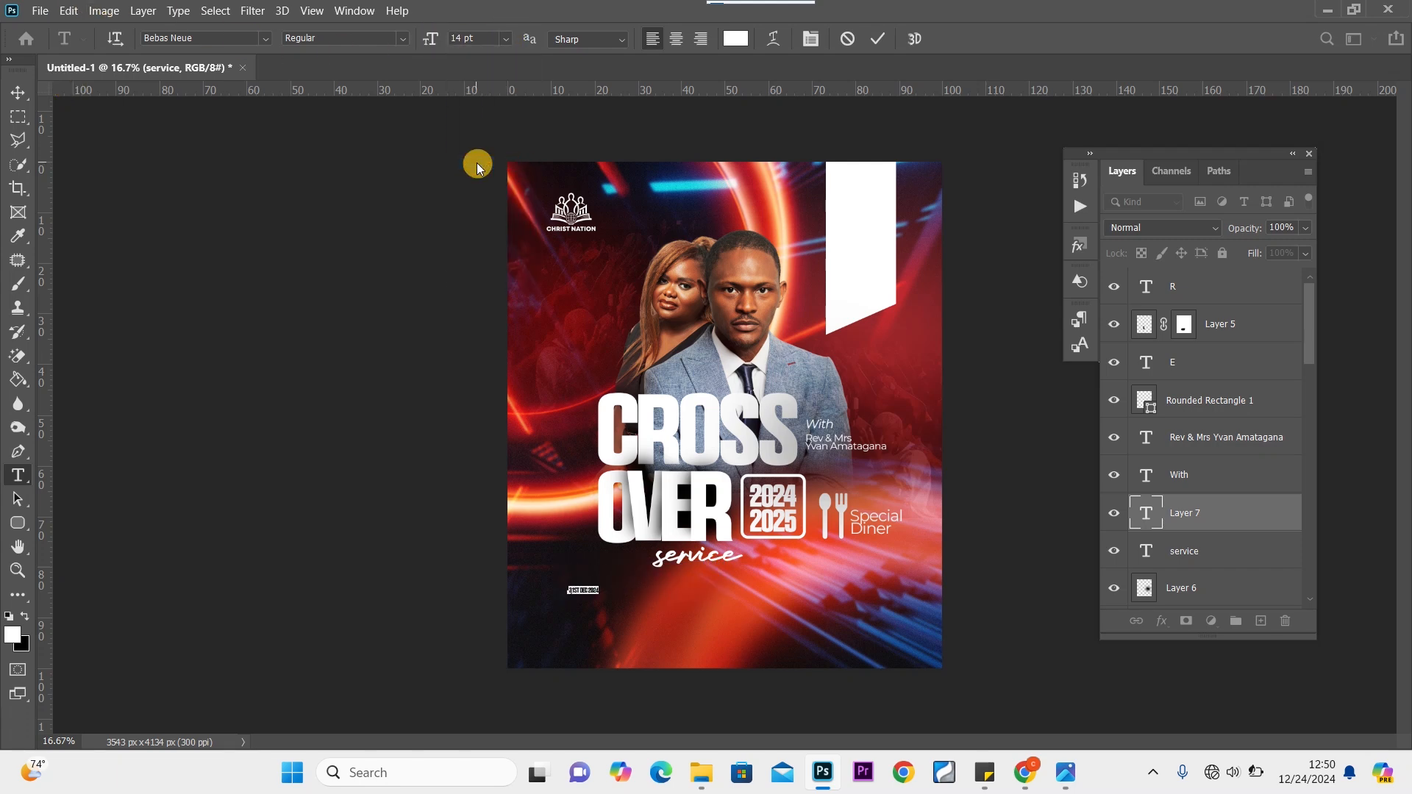
{"action": "left_click", "coordinate": [499, 38]}
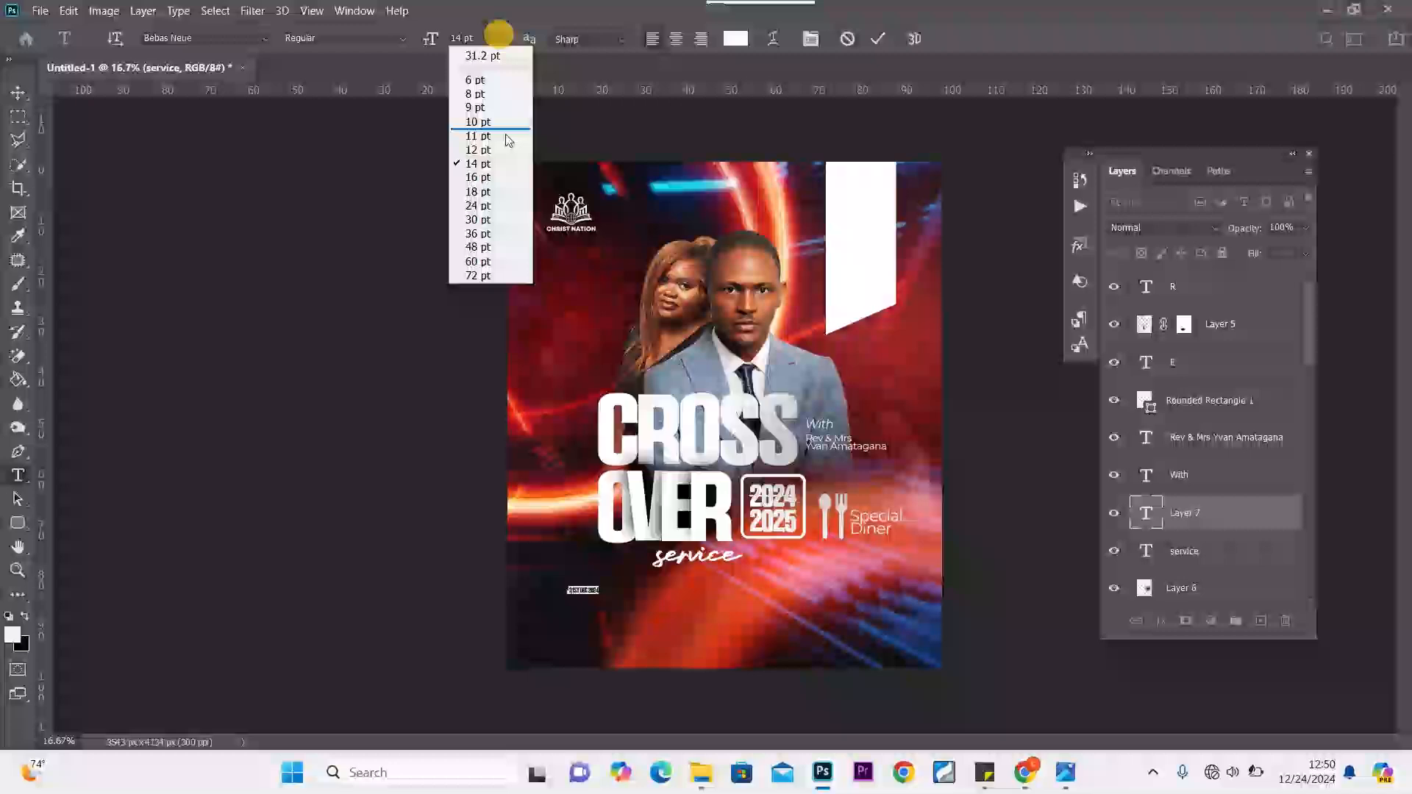
{"action": "left_click", "coordinate": [492, 223]}
{"action": "left_click", "coordinate": [19, 92]}
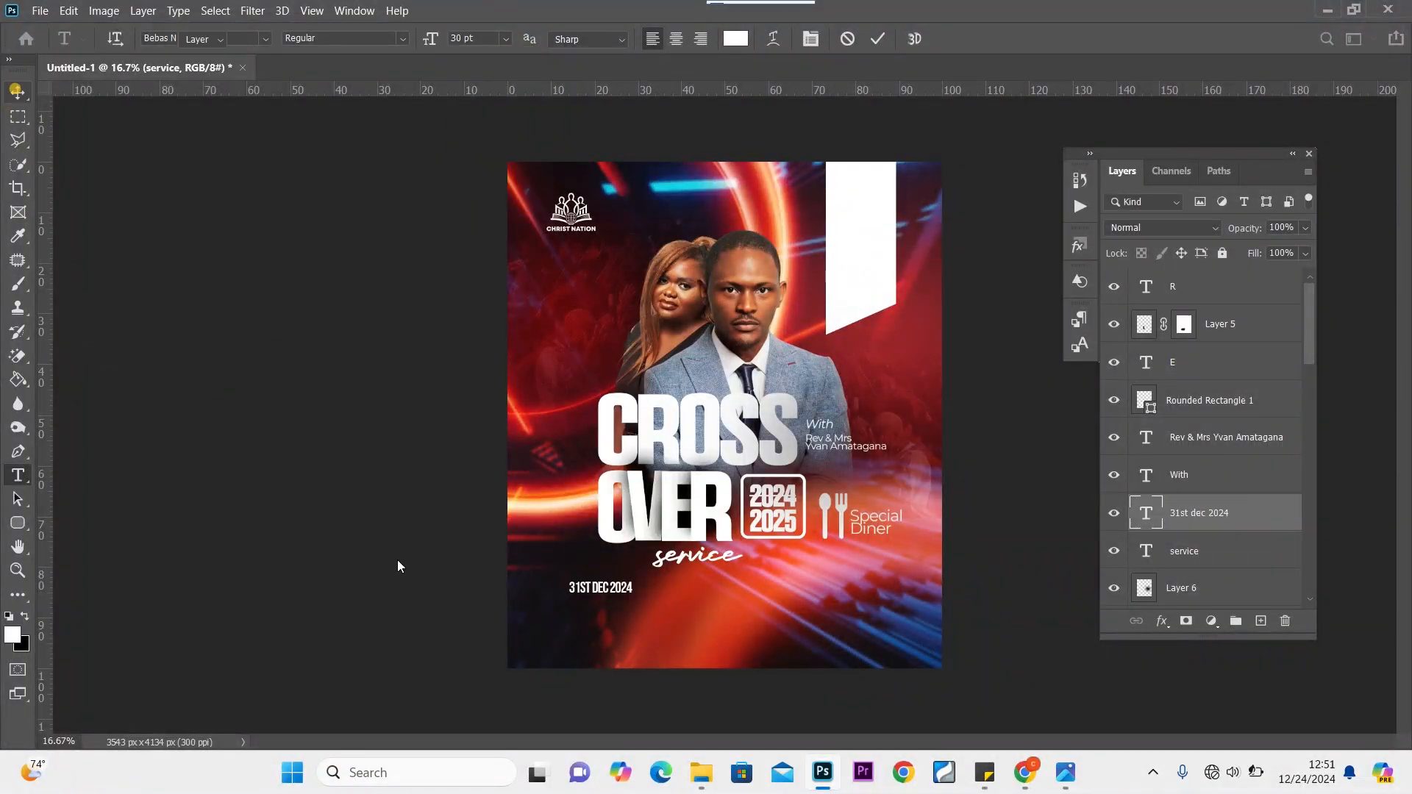
Duplicate the date text just below itself and change the copy to "9:00 pm"
{"action": "left_click_drag", "start_coordinate": [612, 586], "coordinate": [612, 618]}
{"action": "left_click", "coordinate": [610, 612]}
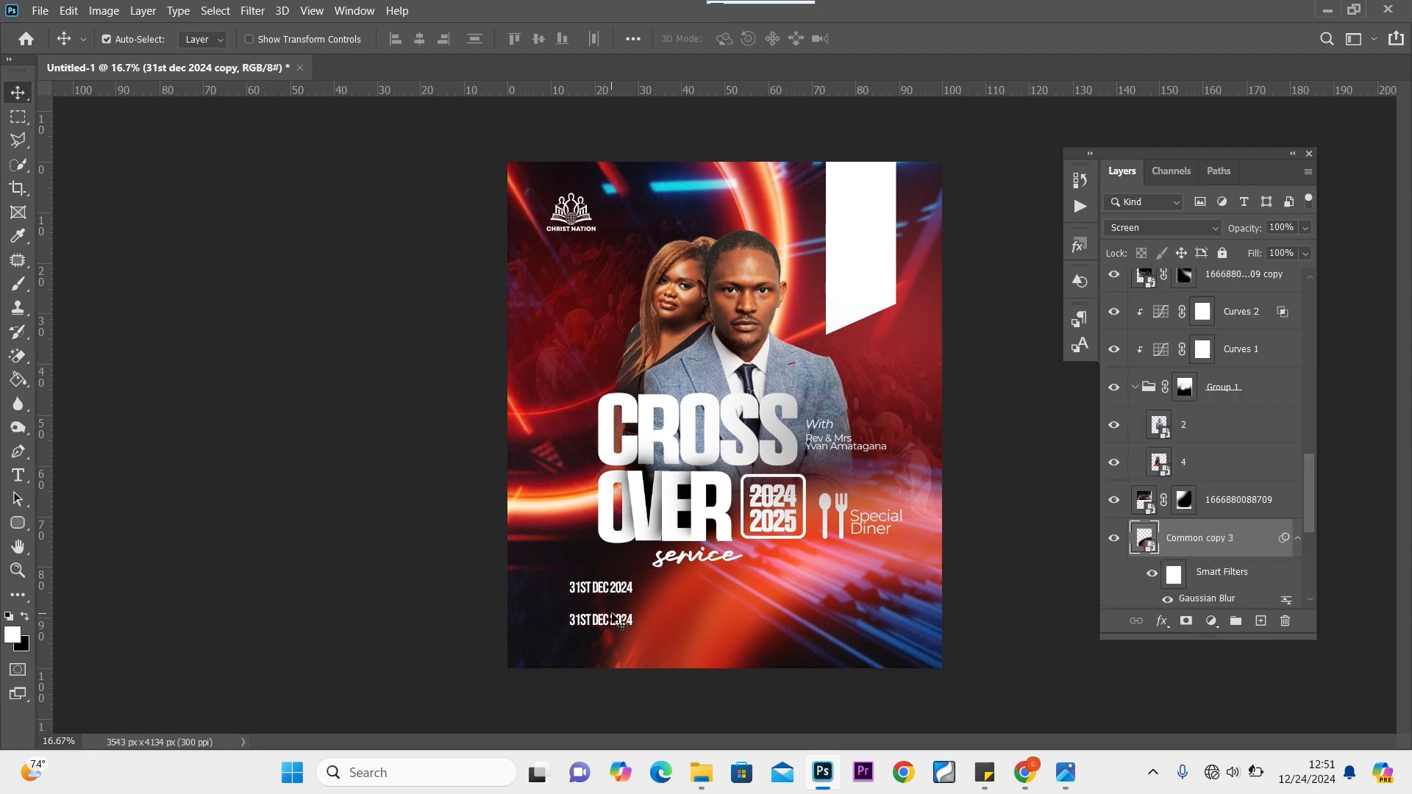
{"action": "double_click", "coordinate": [609, 620]}
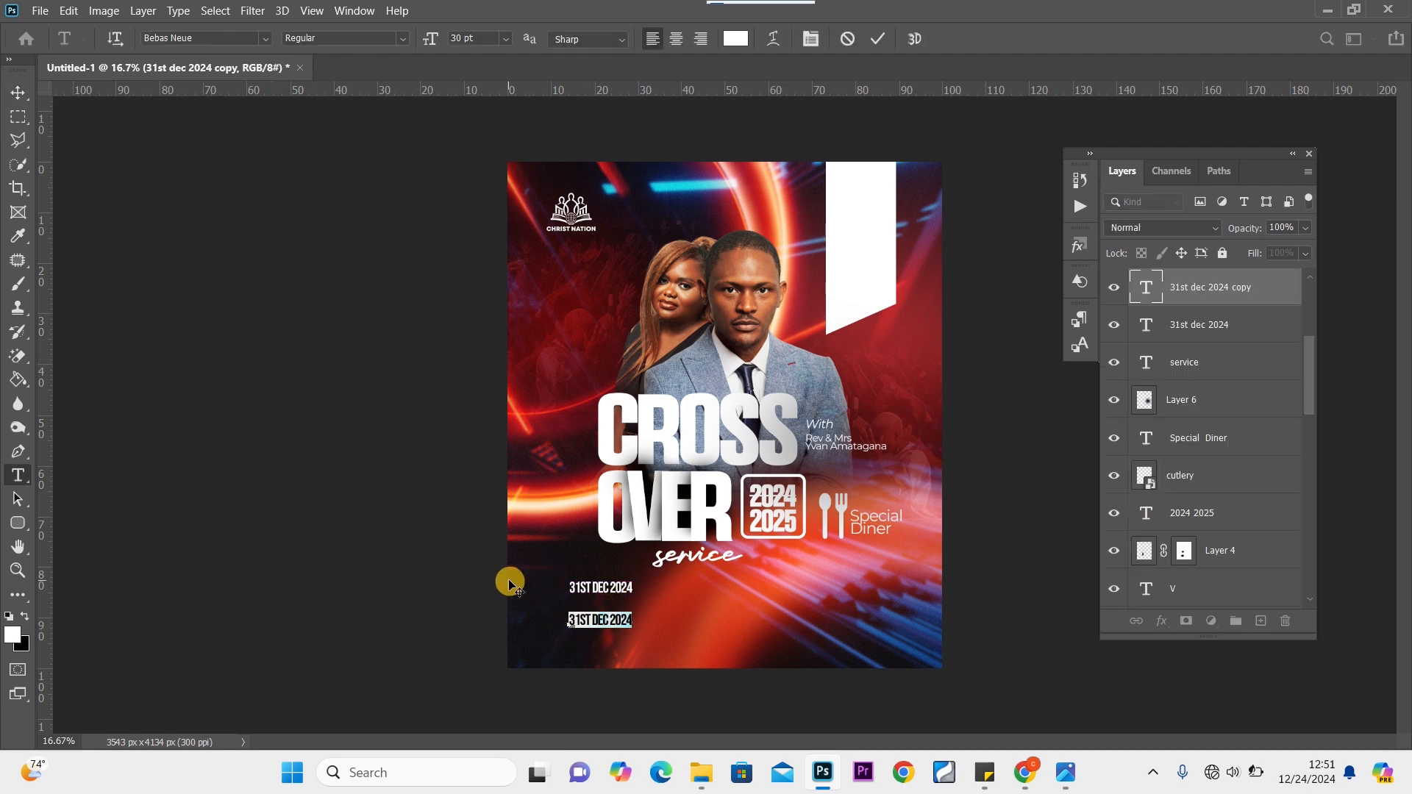
{"action": "type", "text": "9:00 PM"}
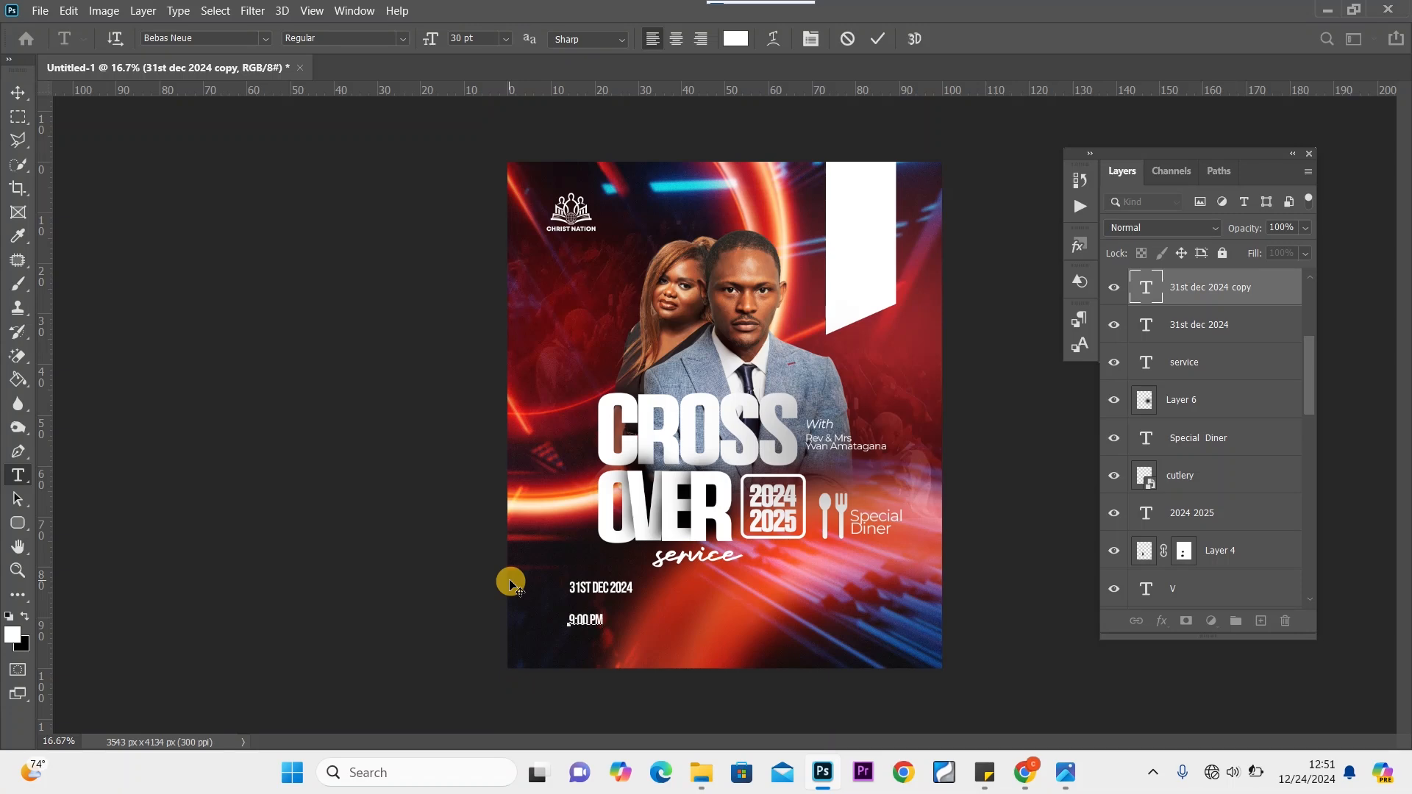
{"action": "left_click", "coordinate": [18, 92]}
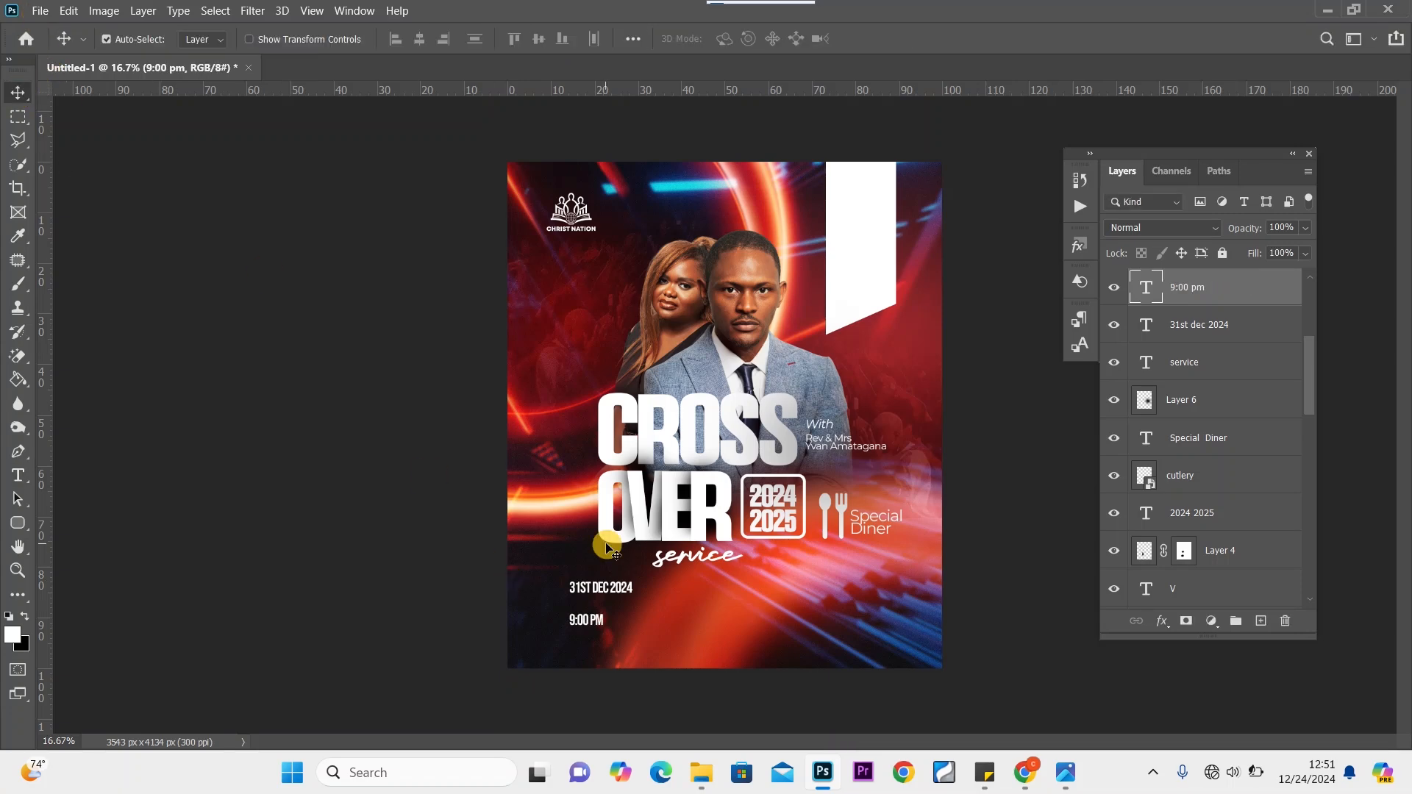
Scale the "9:00 pm" text to about 227% and place it close under the date with their right edges aligned
{"action": "key", "text": "ctrl+t"}
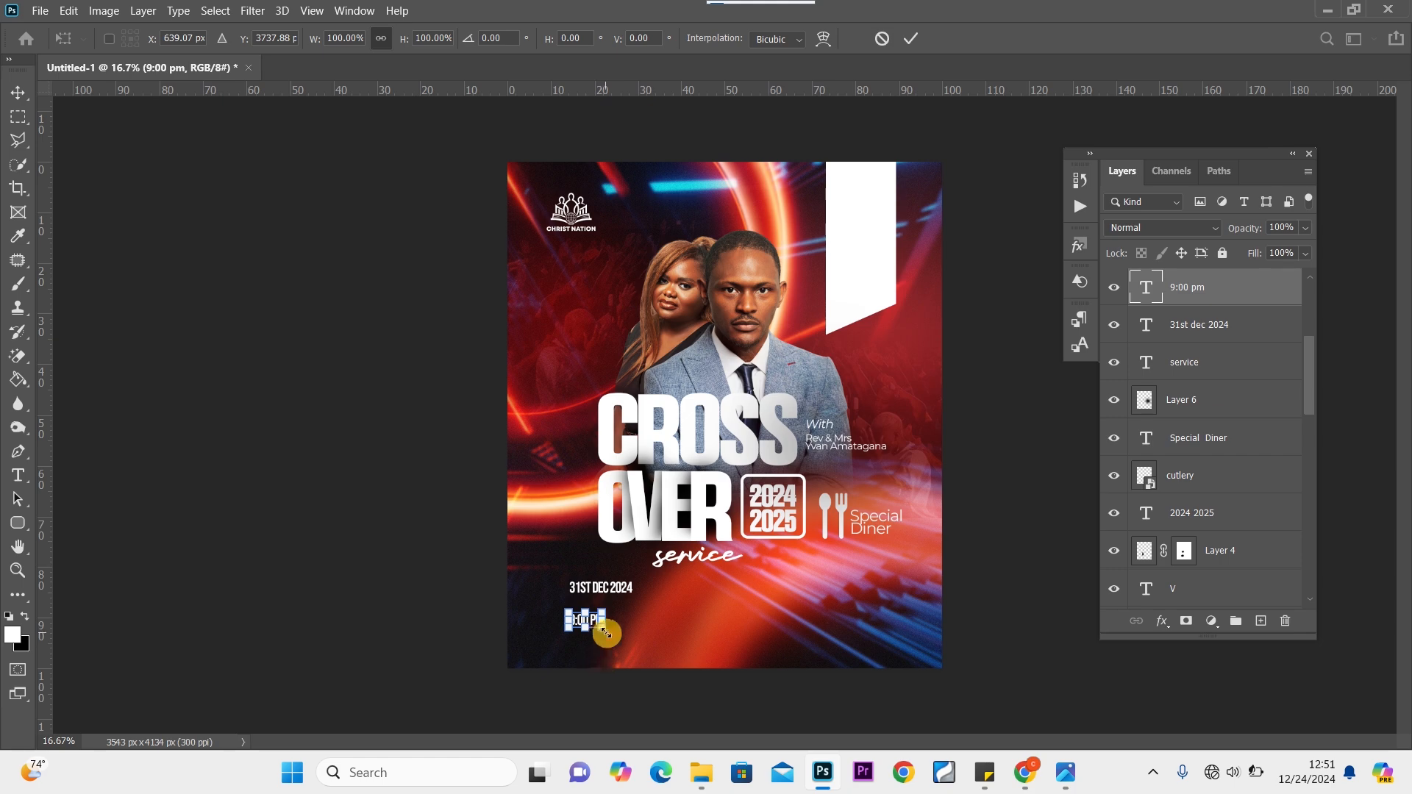
{"action": "left_click_drag", "start_coordinate": [607, 633], "coordinate": [643, 656]}
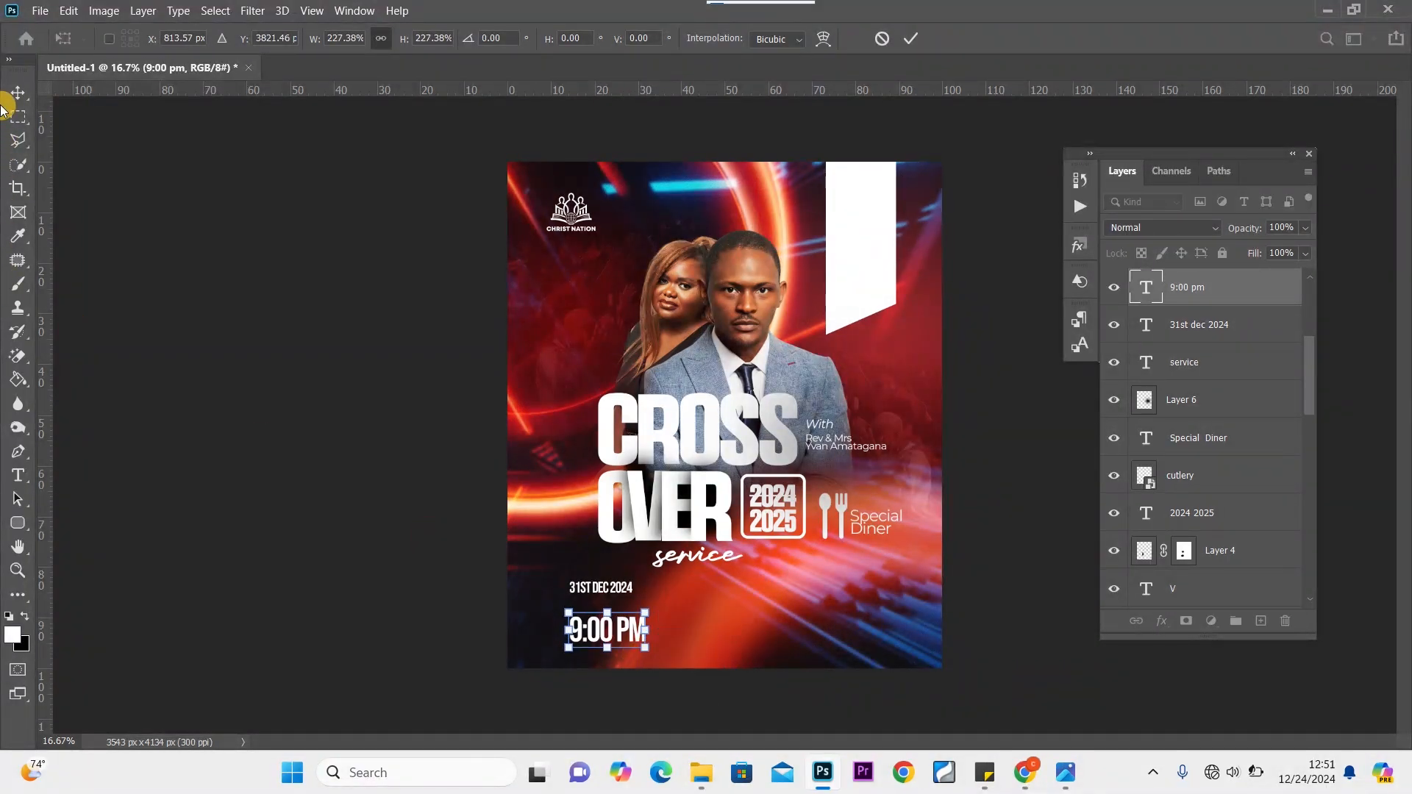
{"action": "left_click", "coordinate": [608, 590]}
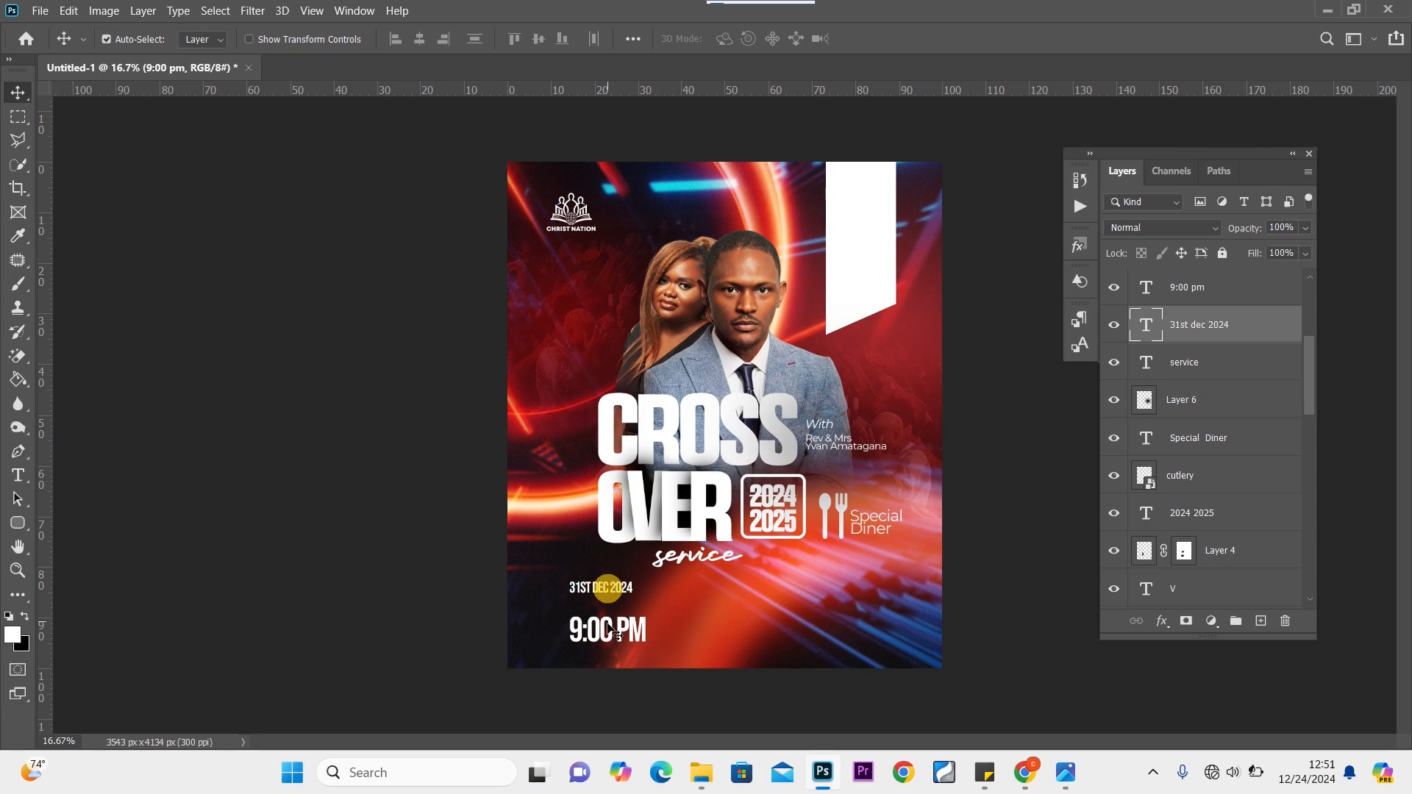
{"action": "left_click_drag", "start_coordinate": [606, 630], "coordinate": [590, 615]}
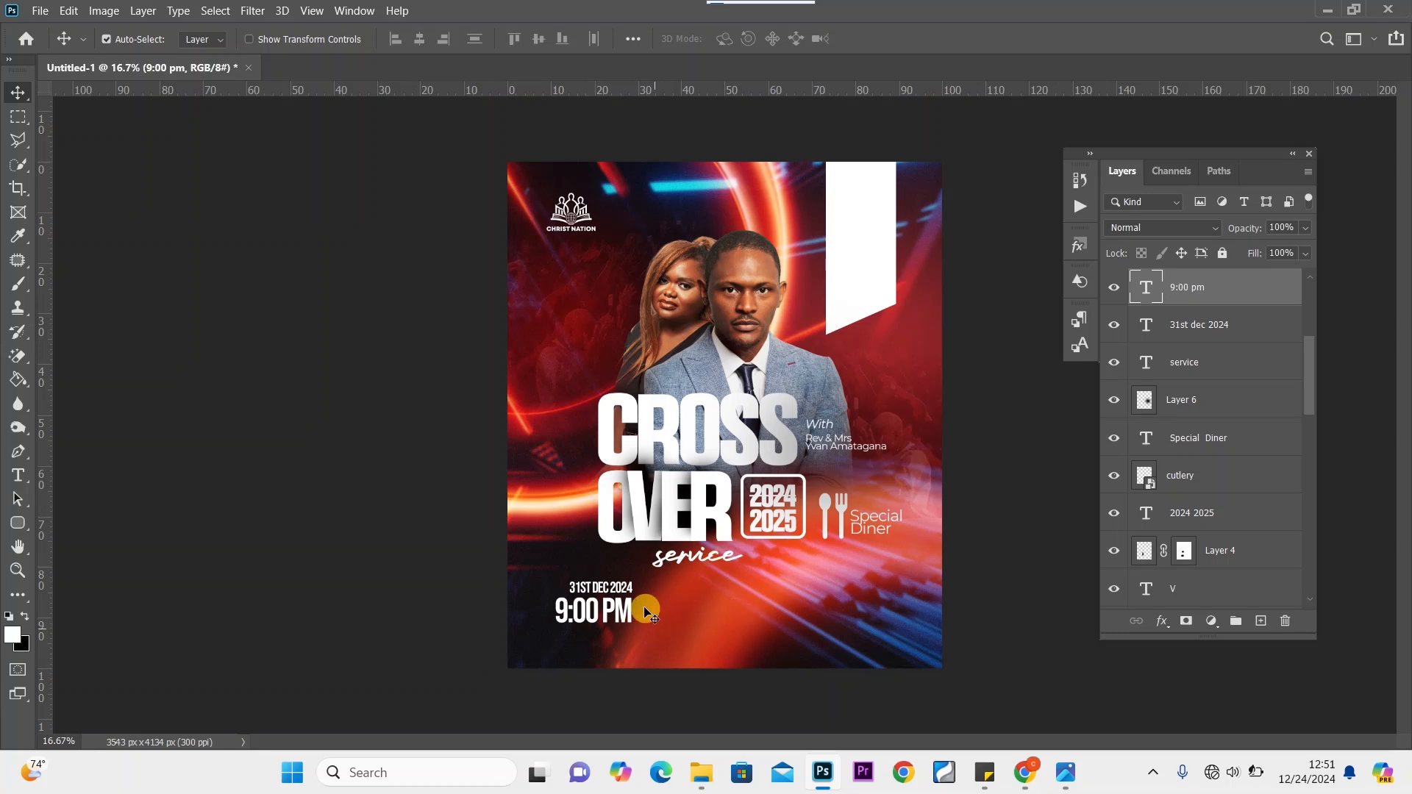
{"action": "left_click_drag", "start_coordinate": [618, 589], "coordinate": [616, 616]}
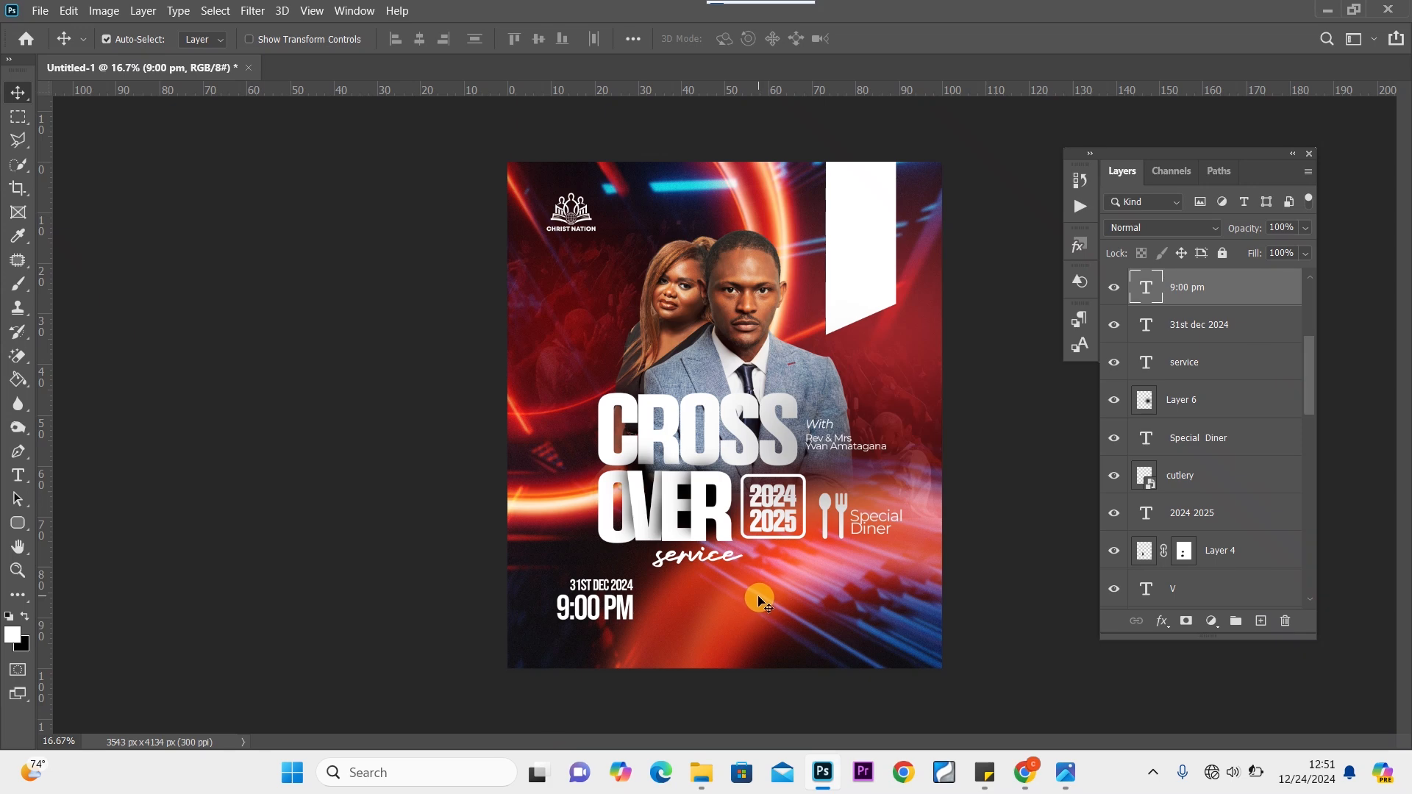
Draw a thin vertical rectangle about 15 px wide and 358 px high just right of the date and time as a divider
{"action": "left_click", "coordinate": [25, 527]}
{"action": "left_click", "coordinate": [59, 526]}
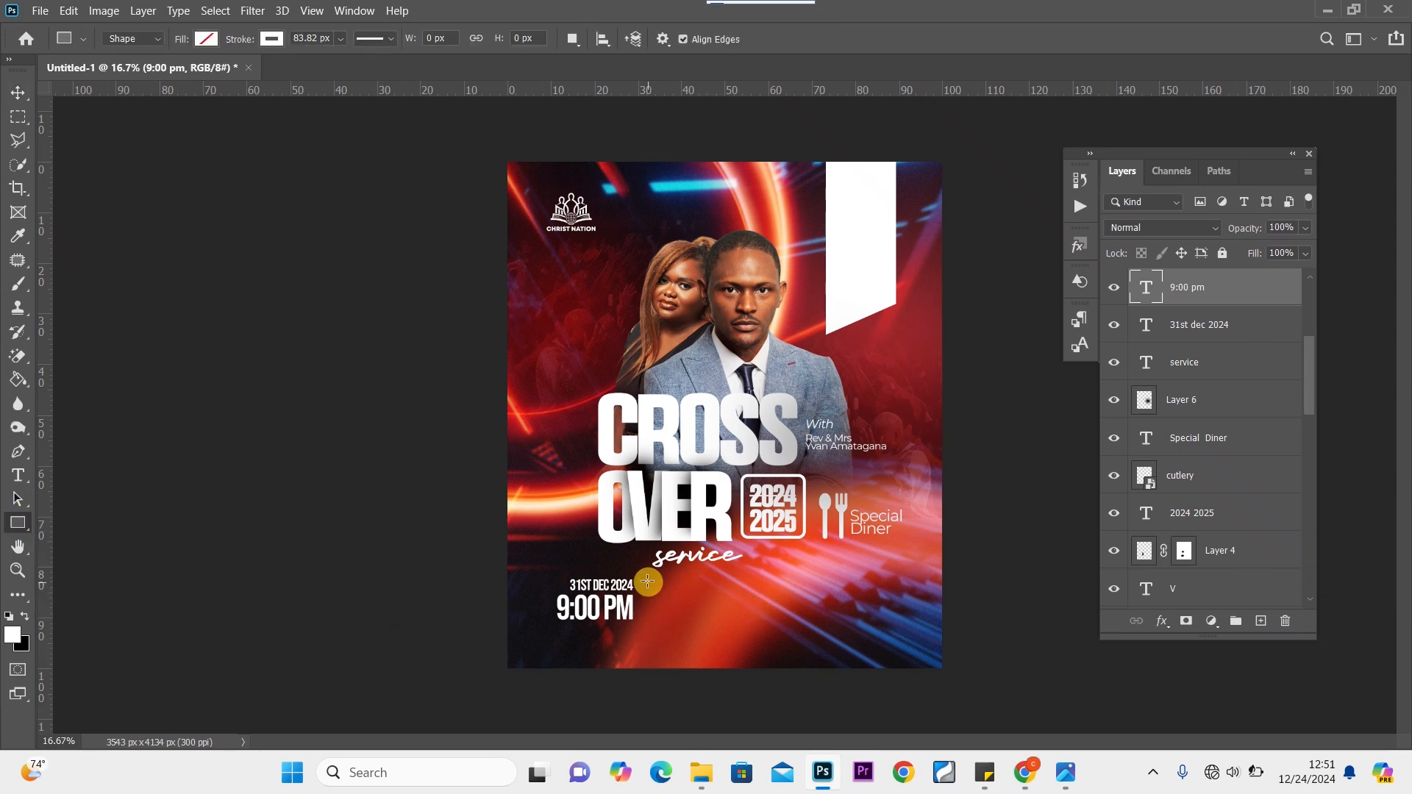
{"action": "left_click_drag", "start_coordinate": [644, 579], "coordinate": [642, 623]}
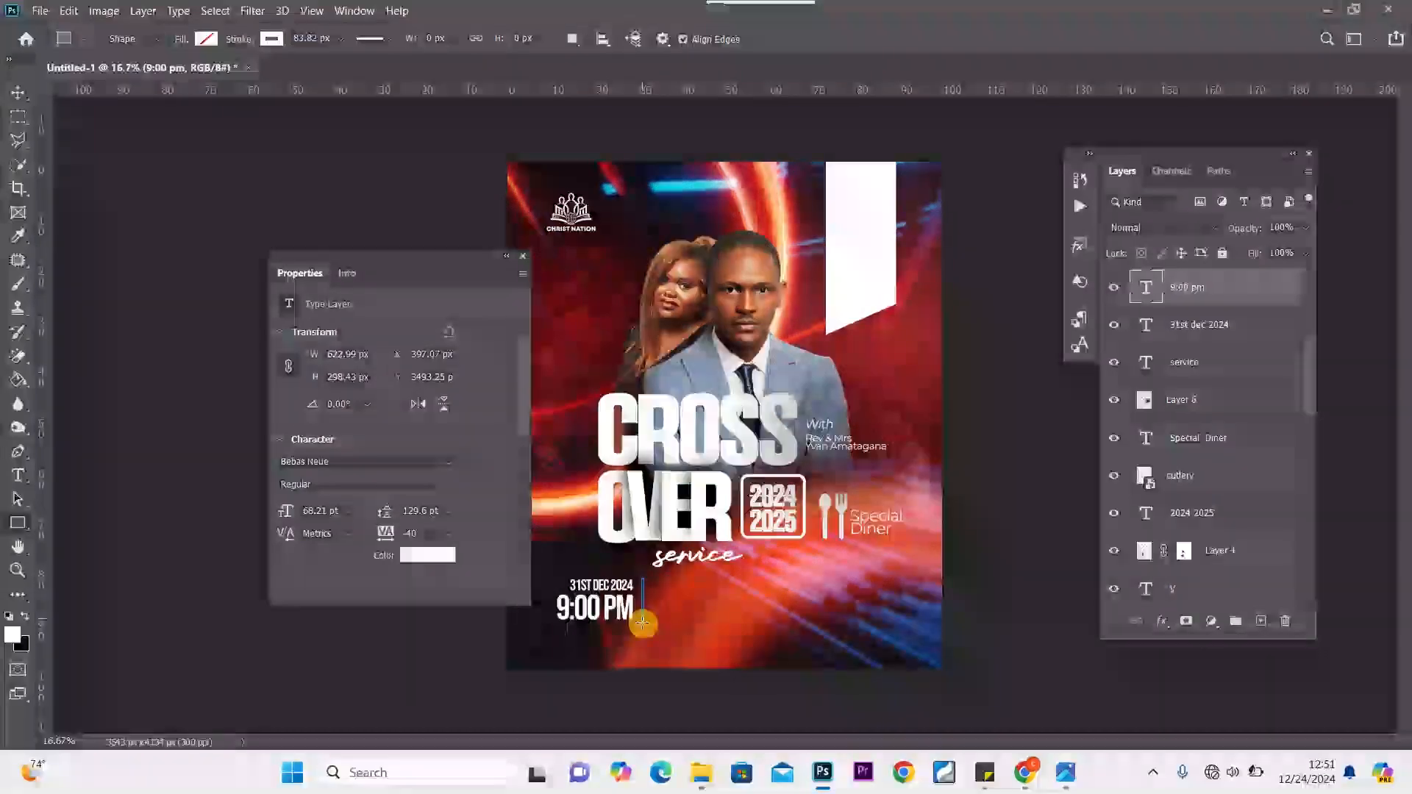
{"action": "left_click", "coordinate": [520, 258]}
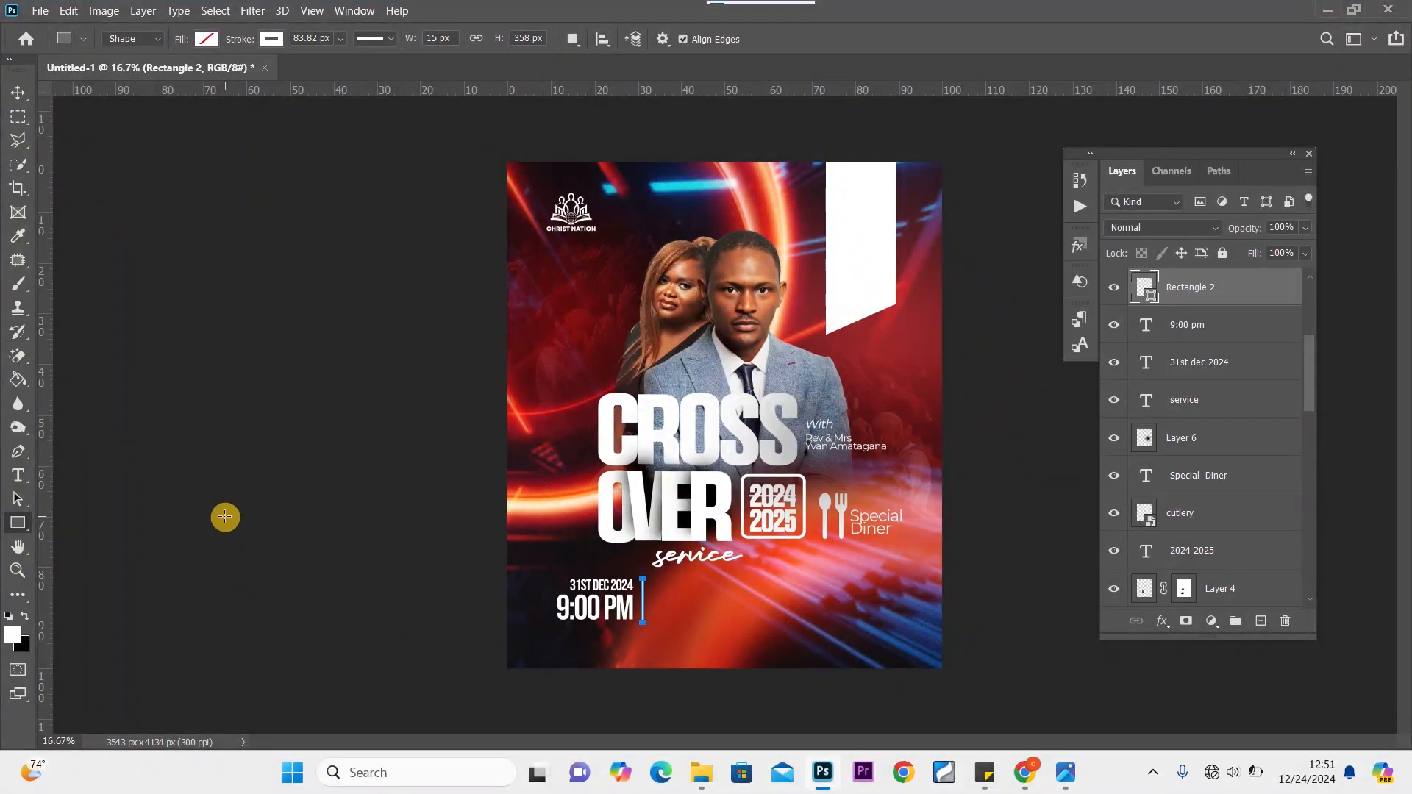
{"action": "left_click", "coordinate": [18, 92]}
Copy the three venue address lines from the first note in Sticky Notes and return to Photoshop
{"action": "mouse_move", "coordinate": [994, 777]}
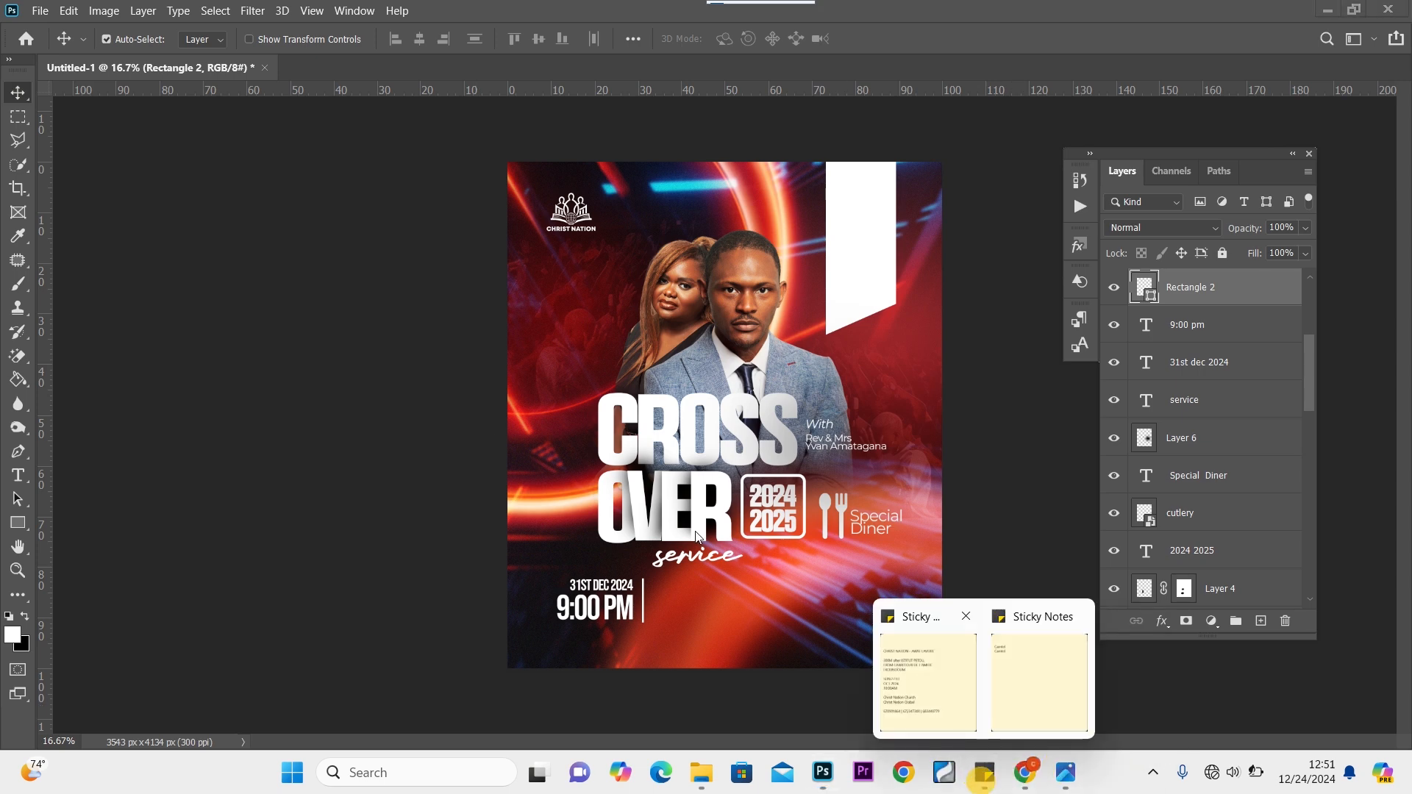
{"action": "left_click", "coordinate": [952, 681]}
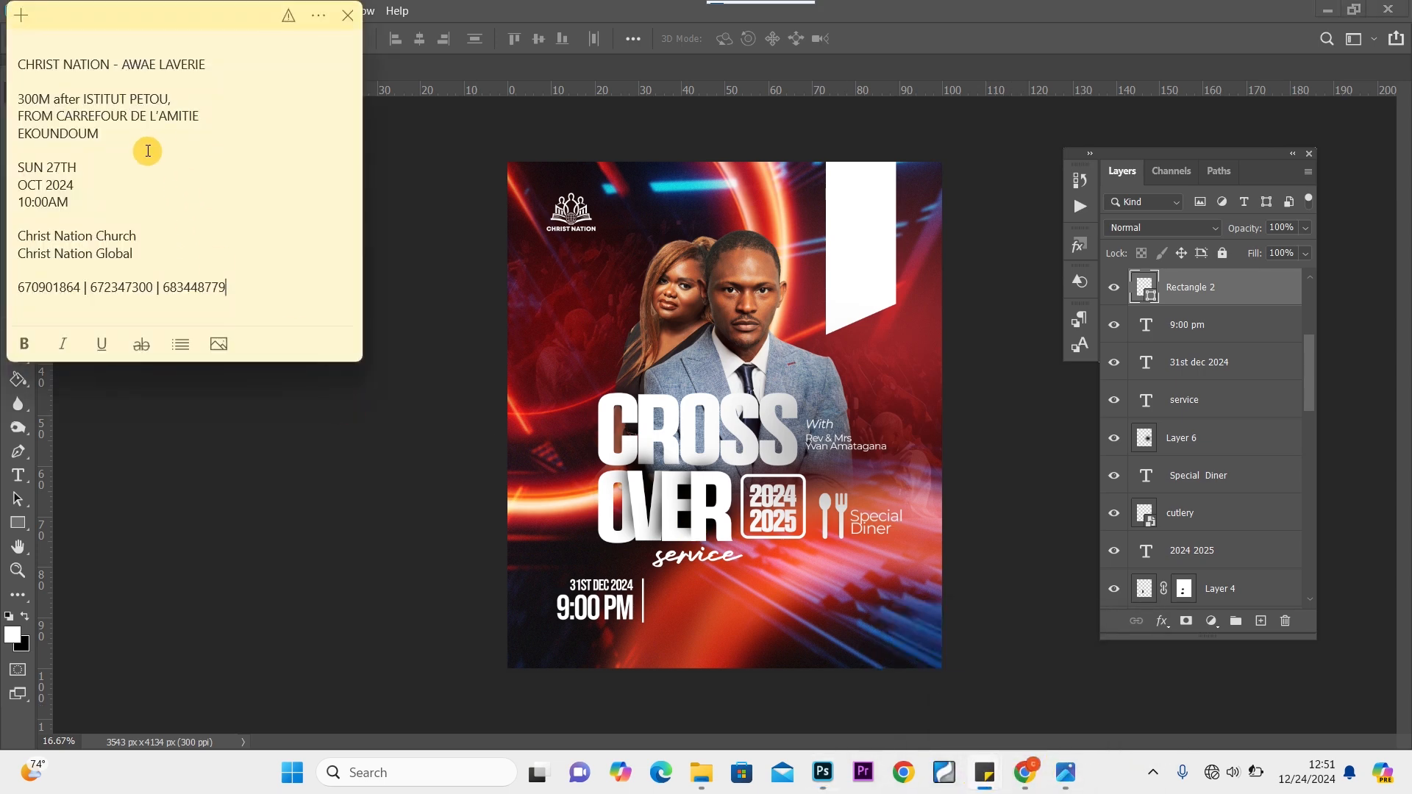
{"action": "left_click_drag", "start_coordinate": [112, 135], "coordinate": [16, 97]}
{"action": "right_click", "coordinate": [42, 103]}
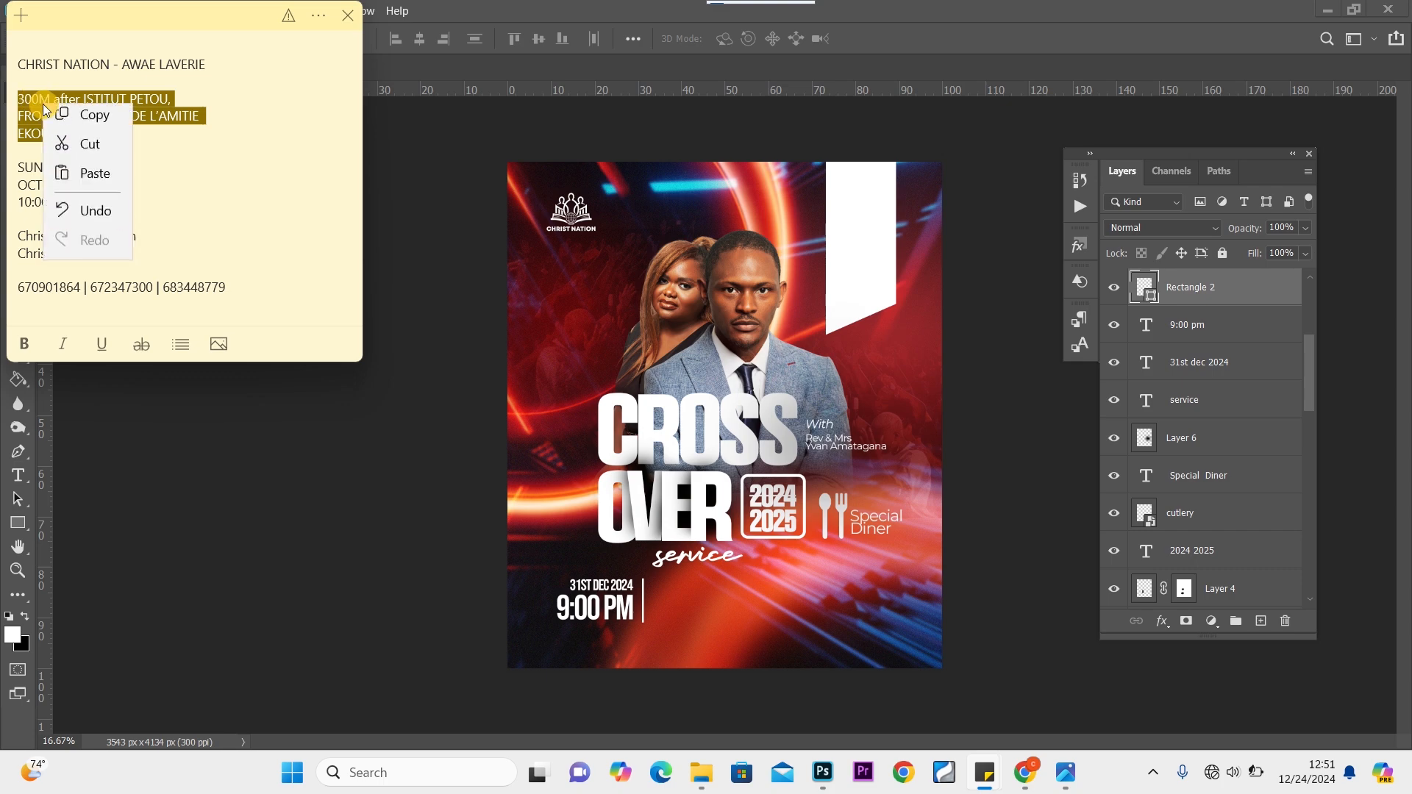
{"action": "left_click", "coordinate": [94, 121]}
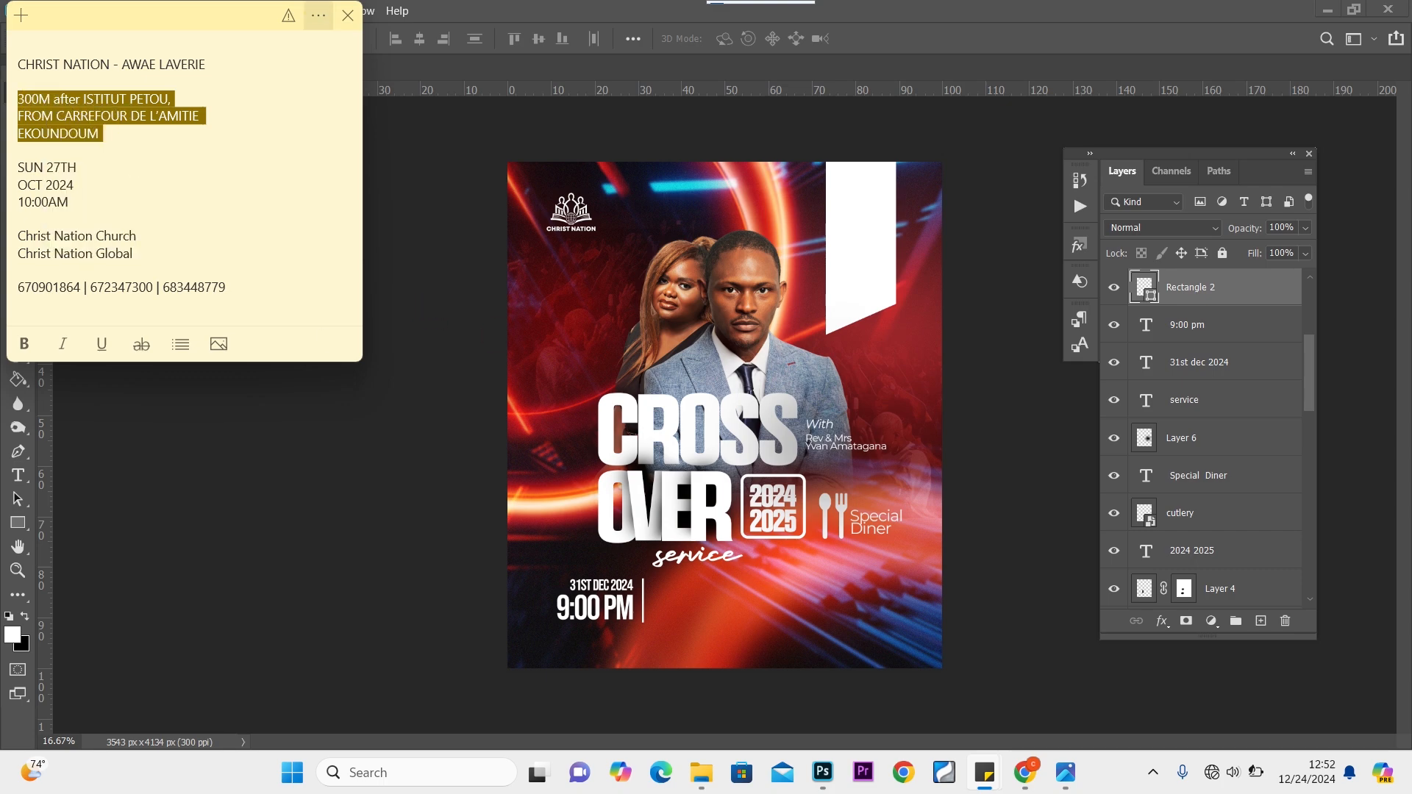
{"action": "left_click", "coordinate": [140, 482]}
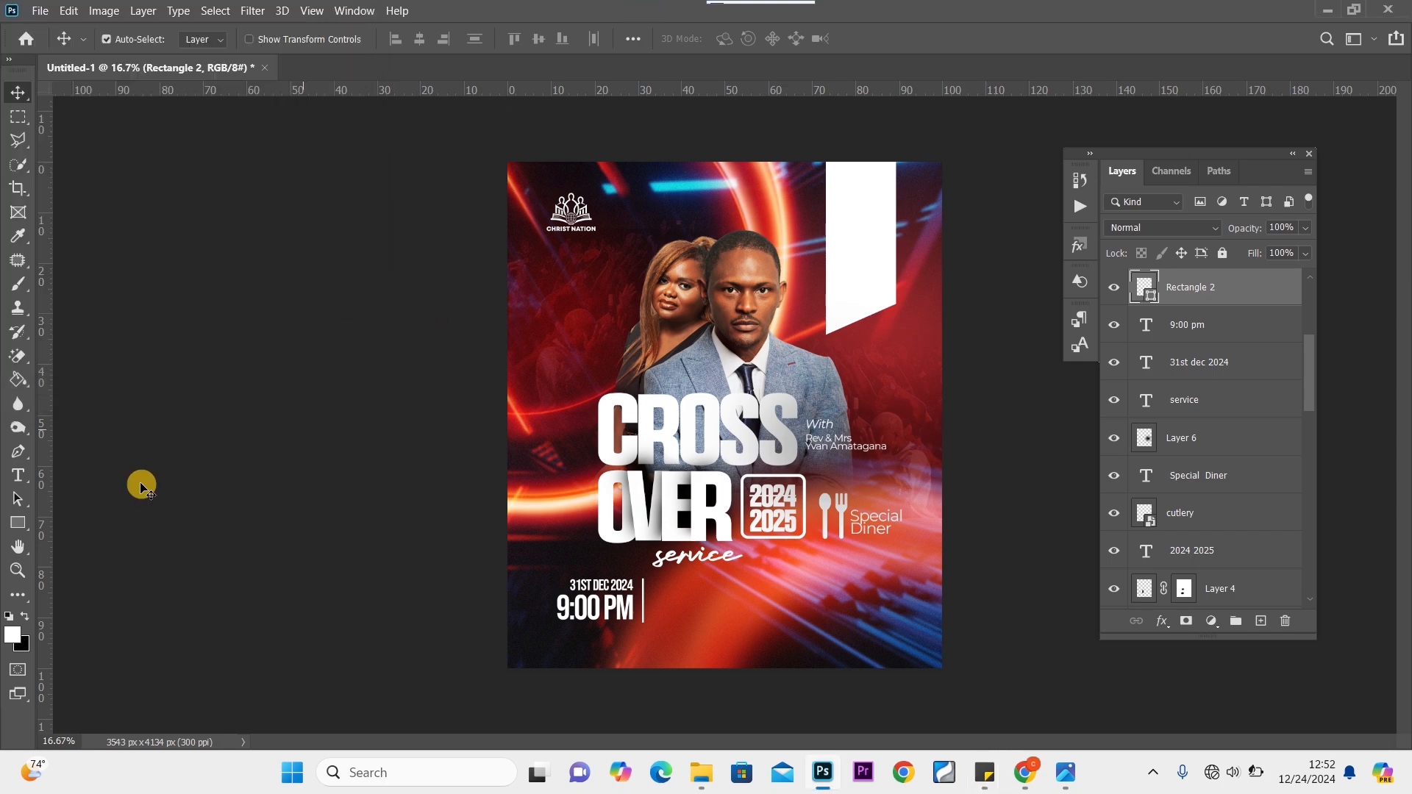
Create a paragraph text box right of the divider line and paste the venue address into it without formatting
{"action": "left_click", "coordinate": [18, 475]}
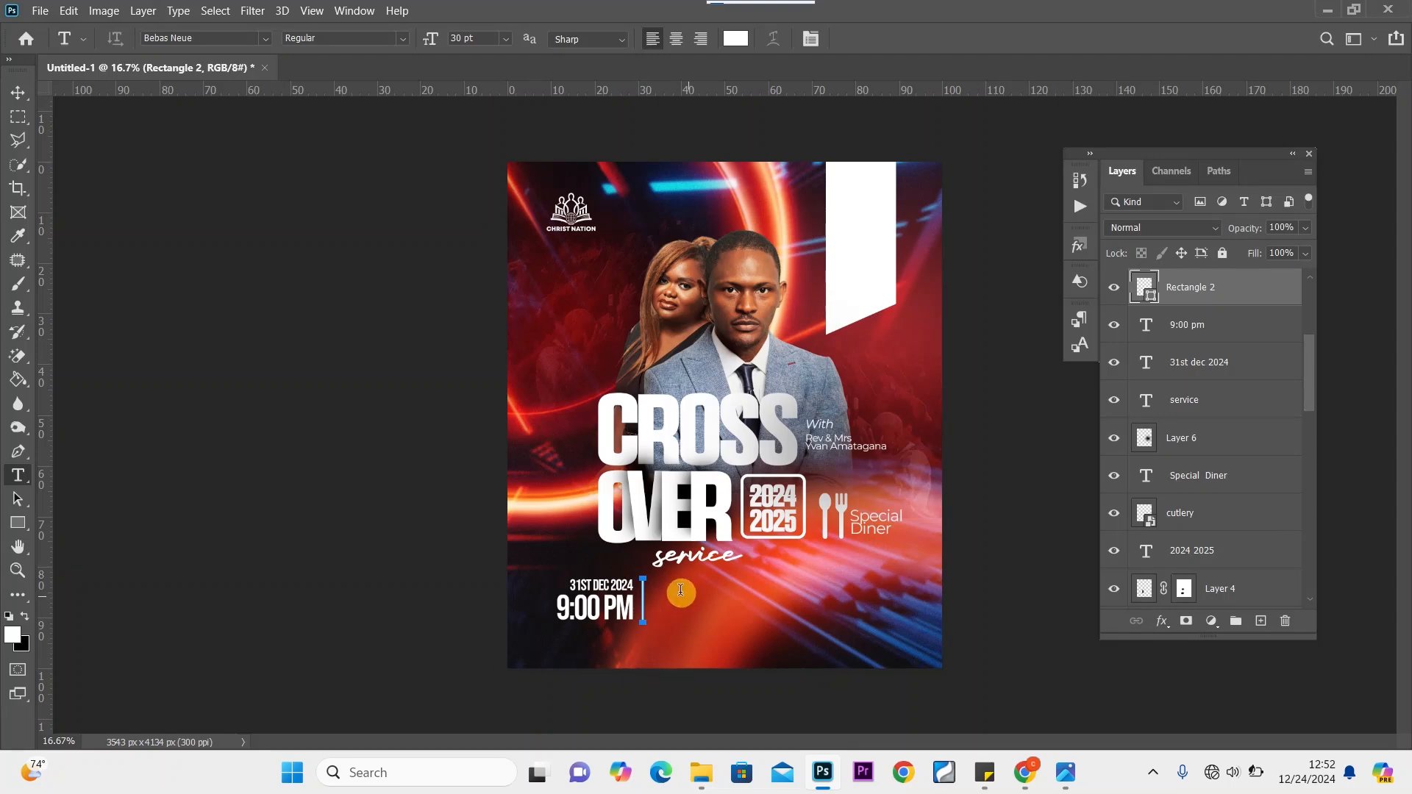
{"action": "left_click", "coordinate": [18, 93]}
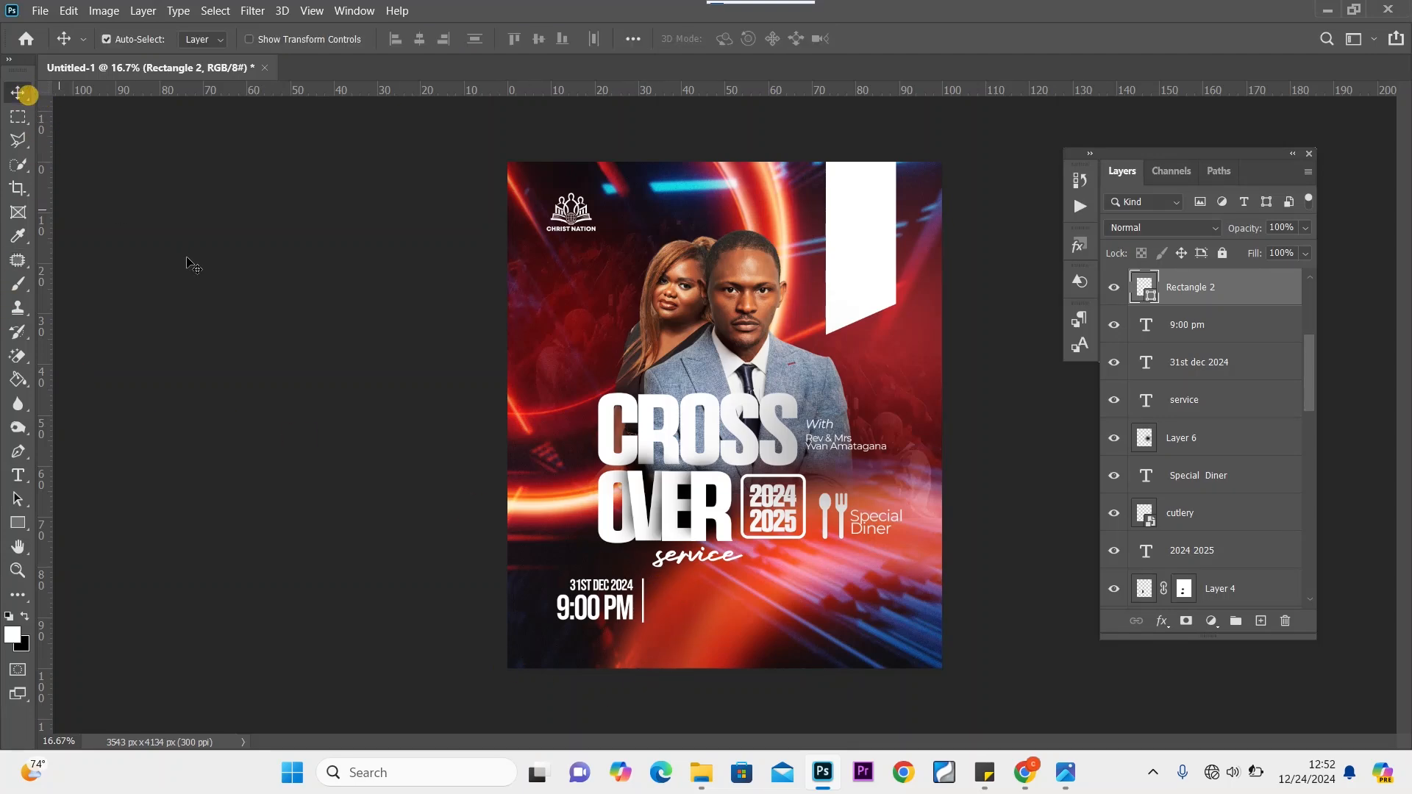
{"action": "left_click", "coordinate": [54, 325]}
{"action": "left_click", "coordinate": [18, 473]}
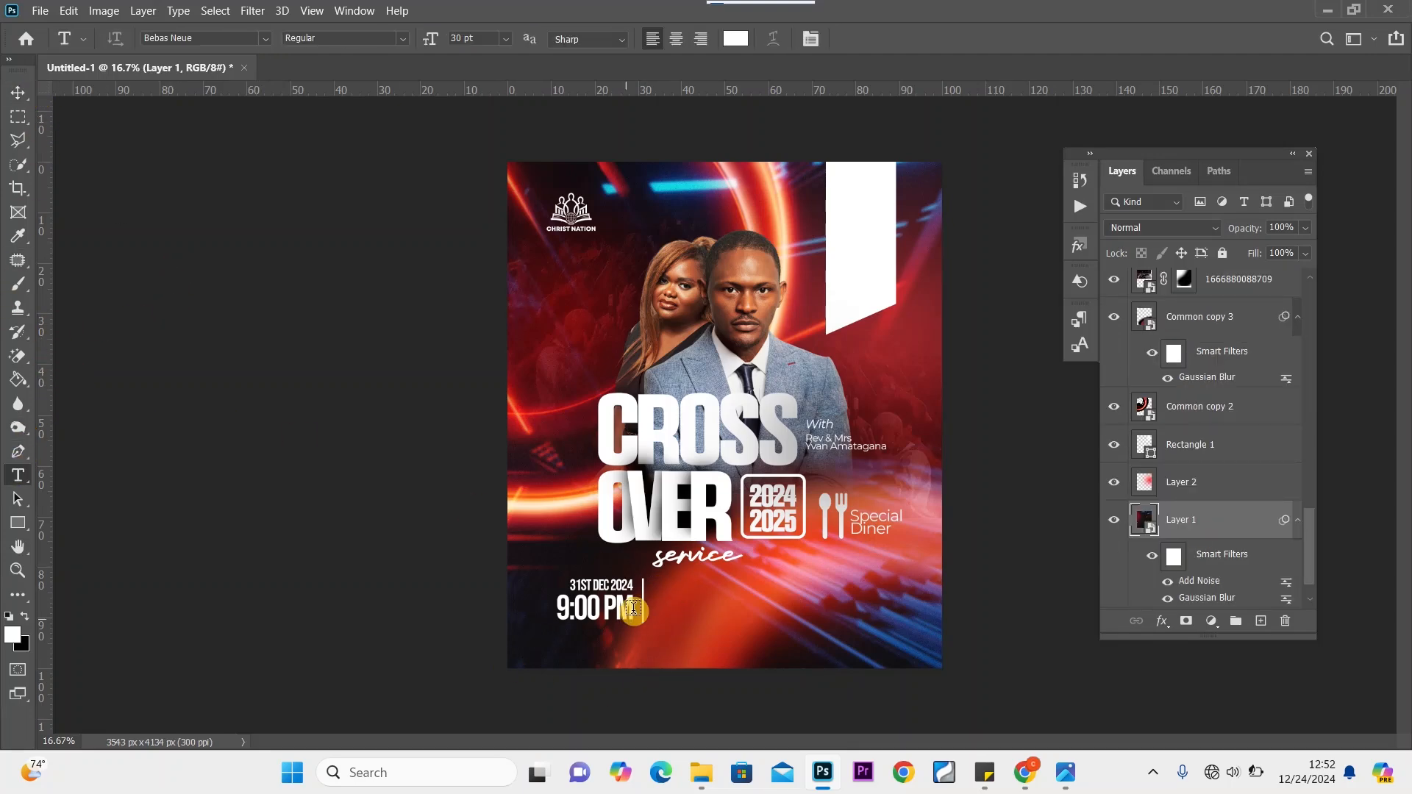
{"action": "left_click_drag", "start_coordinate": [651, 586], "coordinate": [798, 623]}
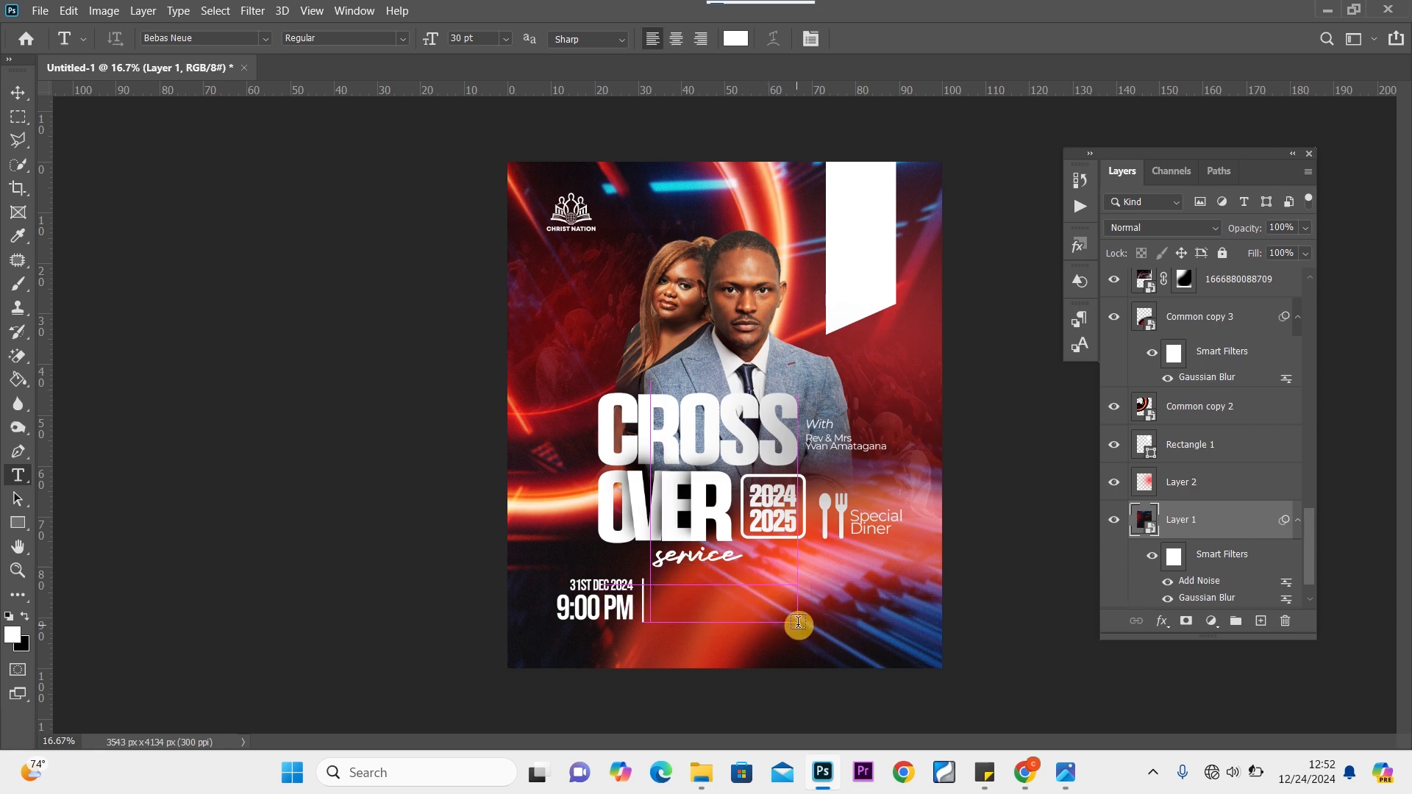
{"action": "right_click", "coordinate": [686, 593]}
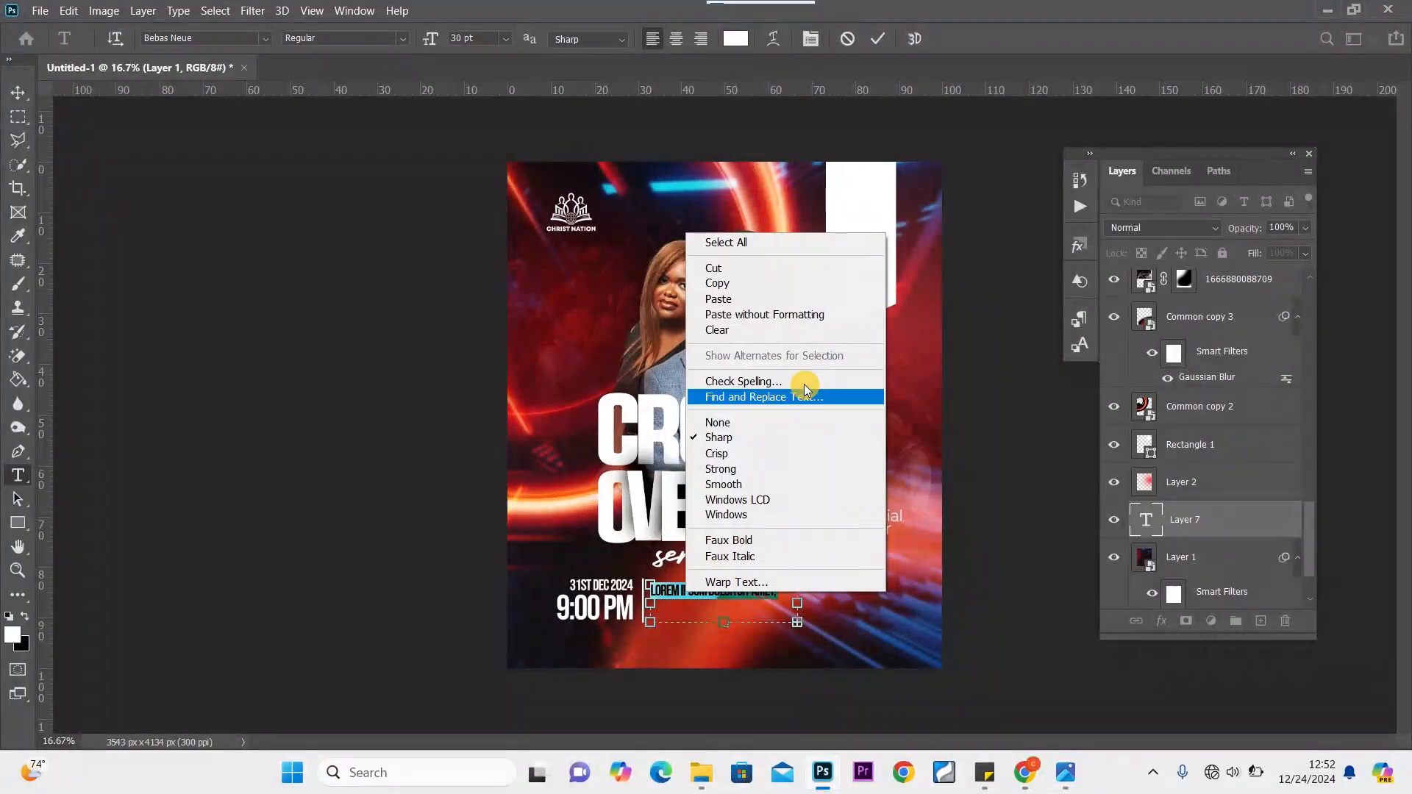
{"action": "left_click", "coordinate": [773, 317]}
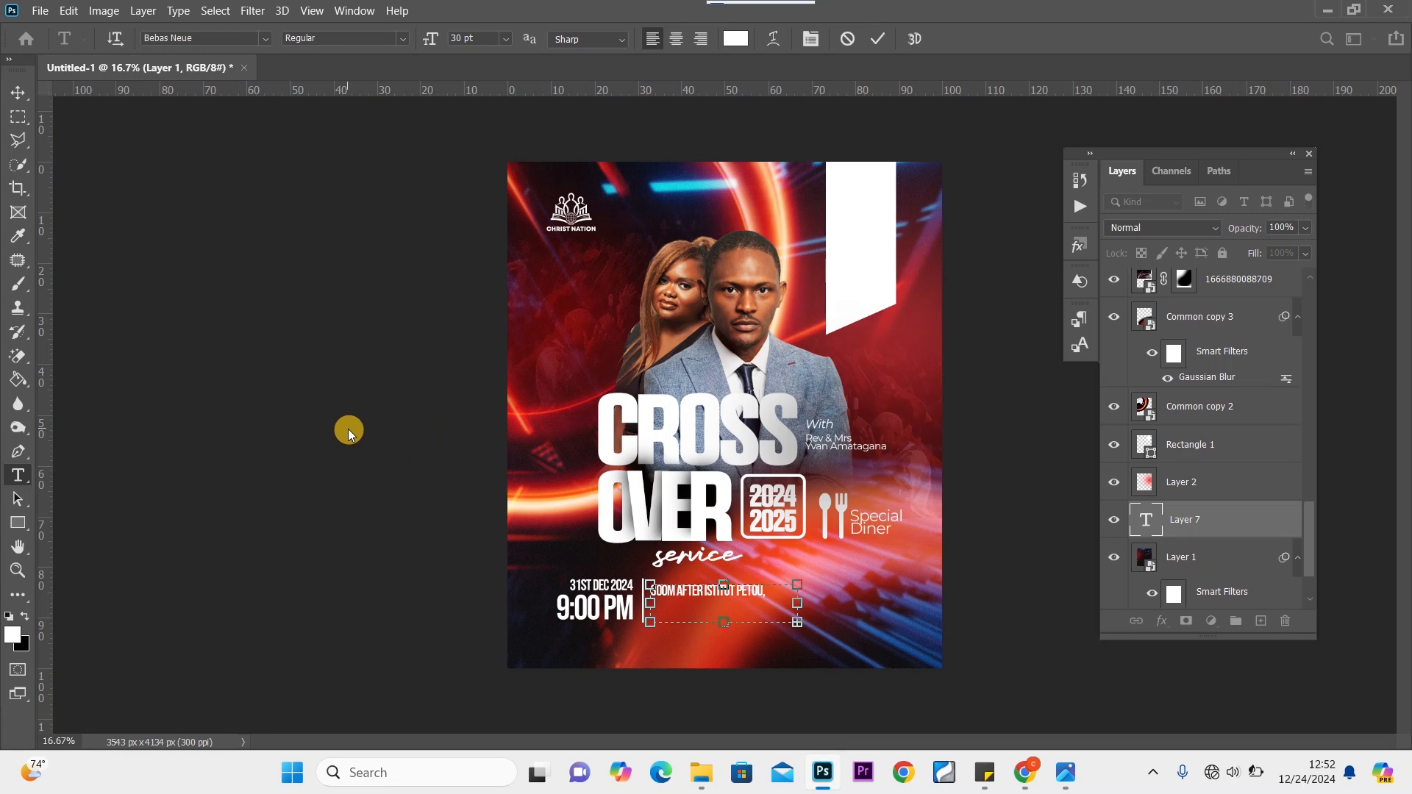
Set the whole venue address text to the Montserrat SemiBold font
{"action": "key", "text": "ctrl+a"}
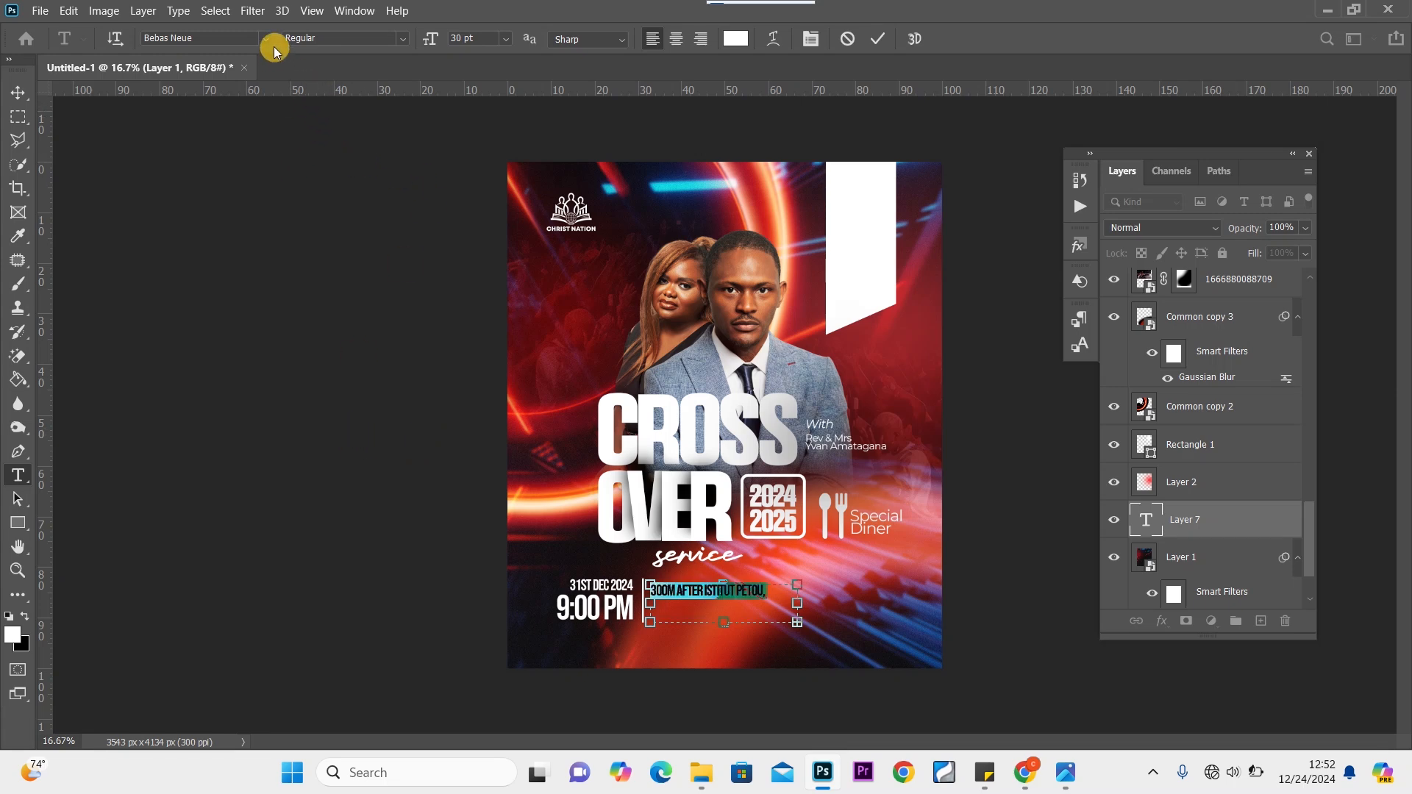
{"action": "left_click", "coordinate": [212, 40]}
{"action": "type", "text": "mot"}
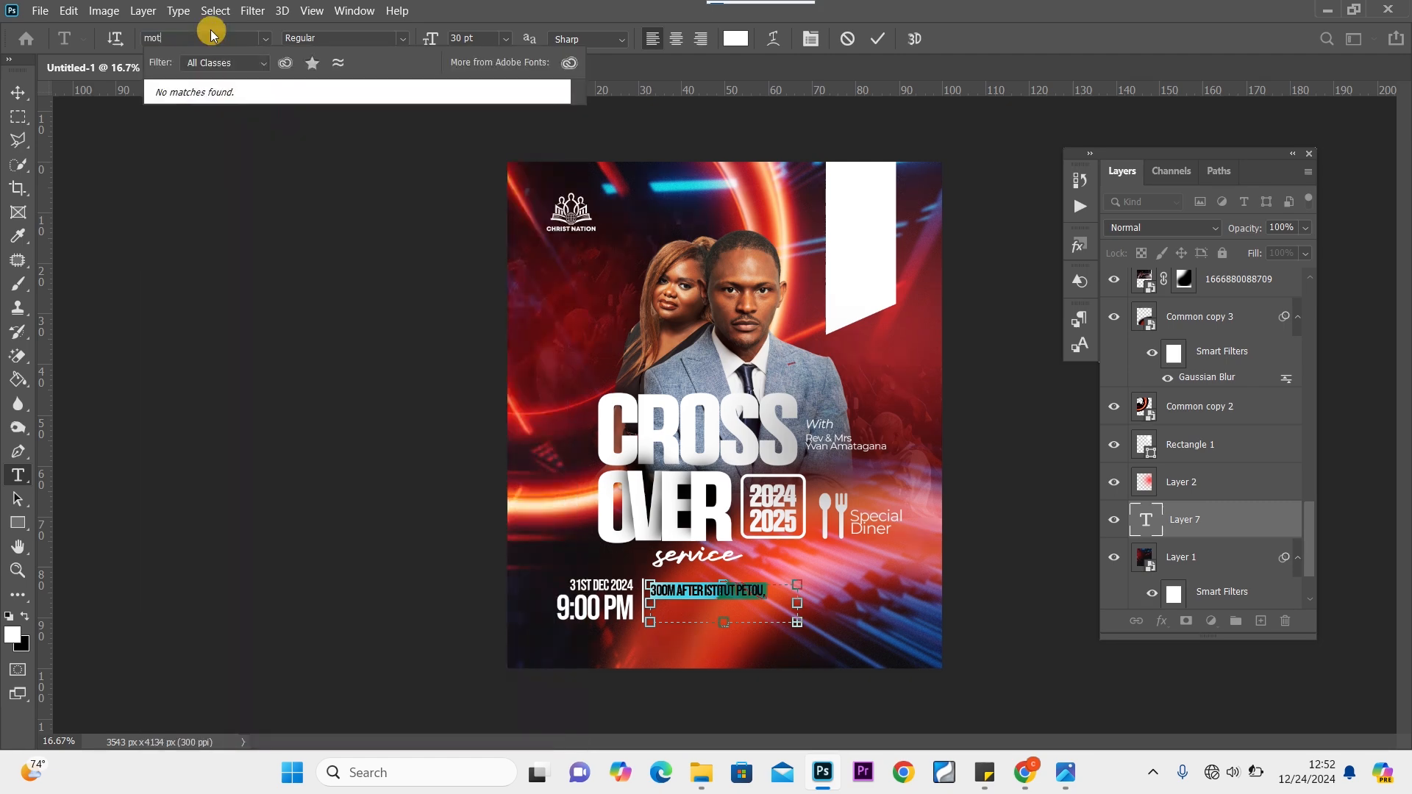
{"action": "key", "text": "BackSpace"}
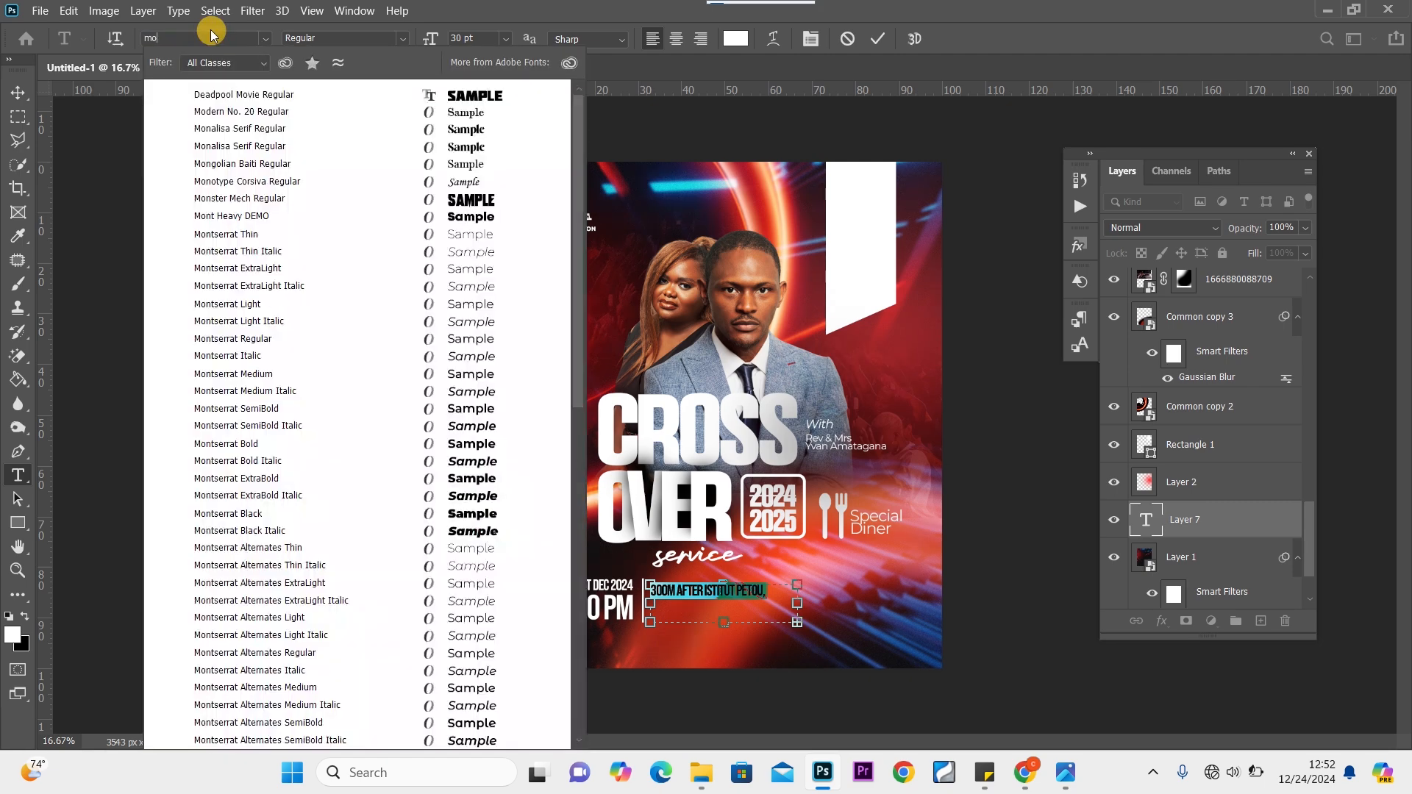
{"action": "type", "text": "m"}
{"action": "key", "text": "BackSpace"}
{"action": "type", "text": "ntserrat"}
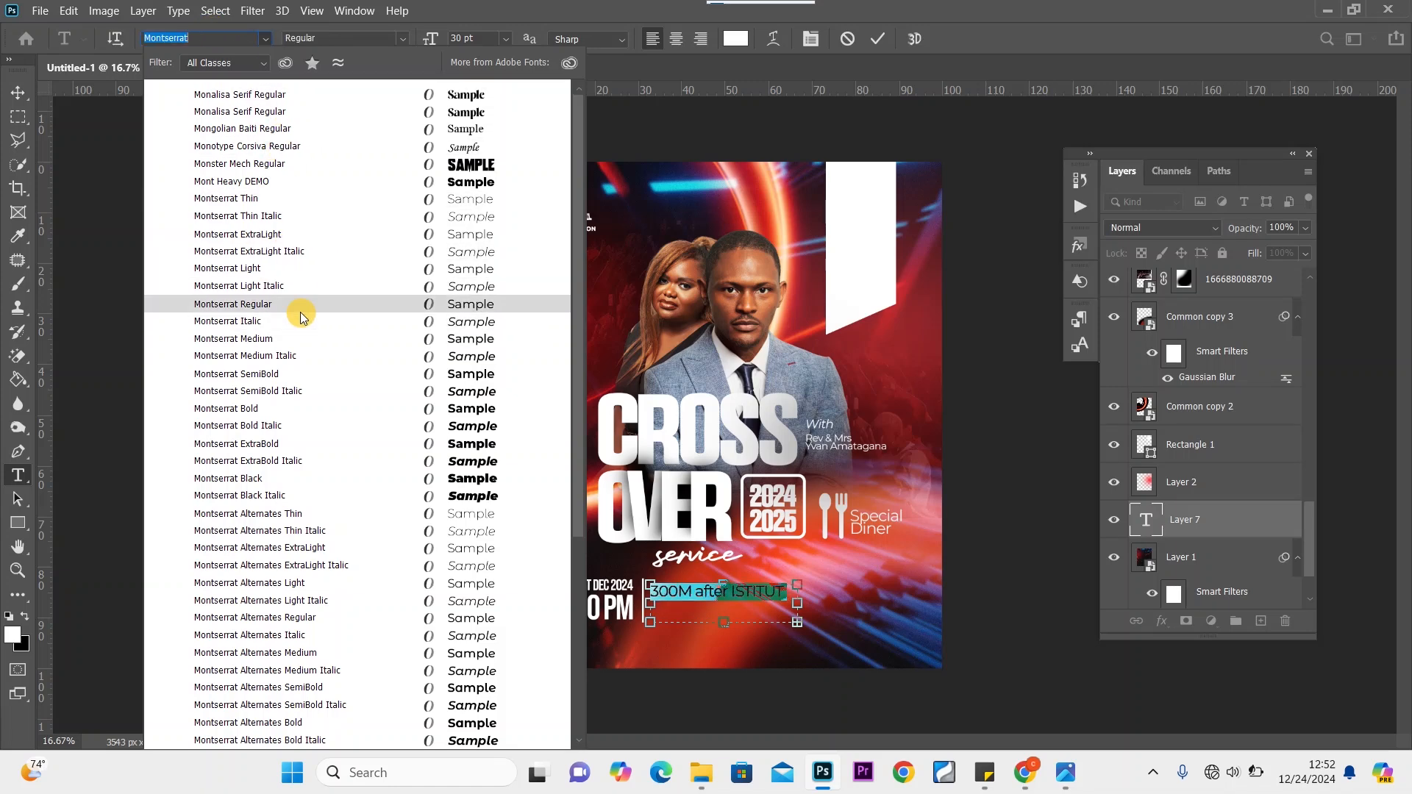
{"action": "left_click", "coordinate": [310, 377]}
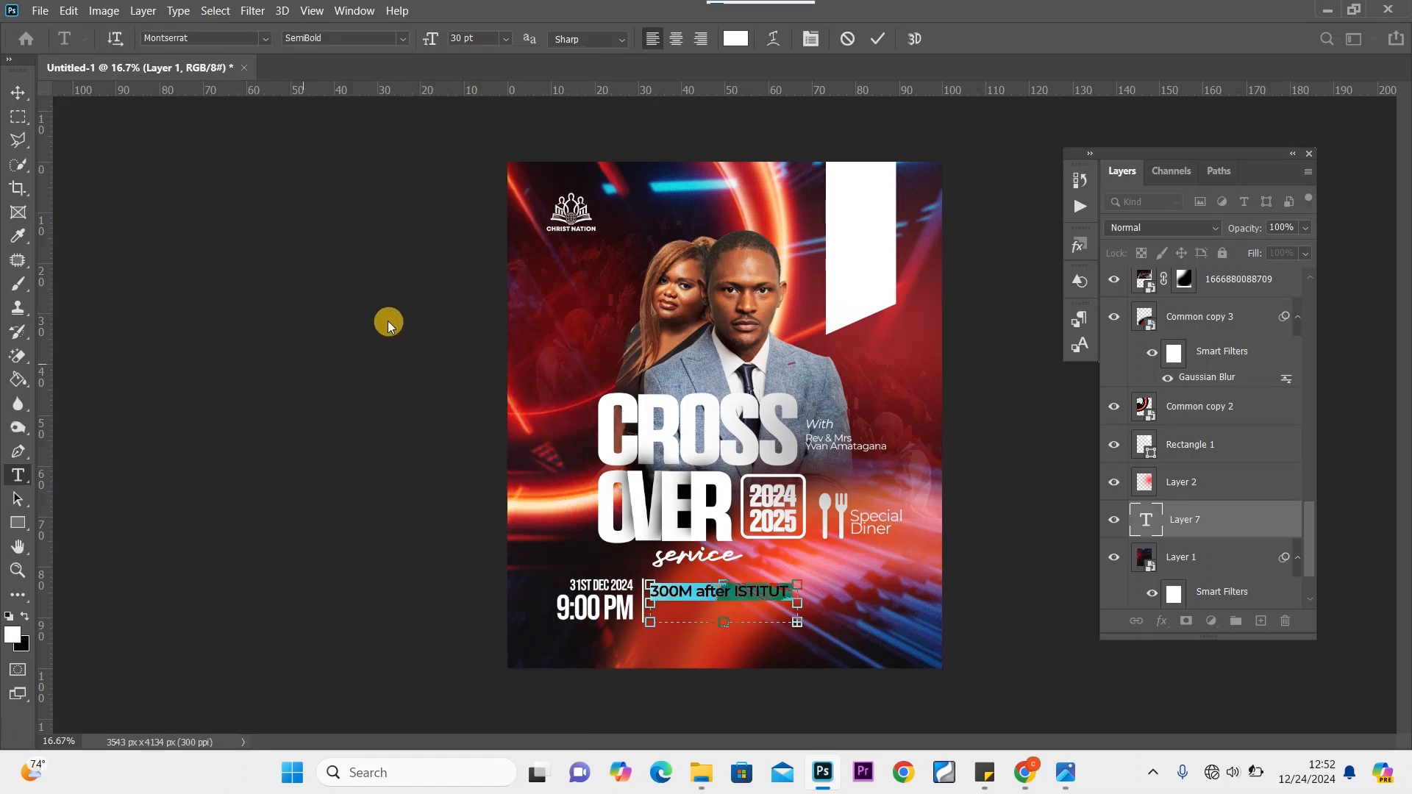
Set the venue address font size to 18 pt and finish editing the text
{"action": "left_click", "coordinate": [509, 40]}
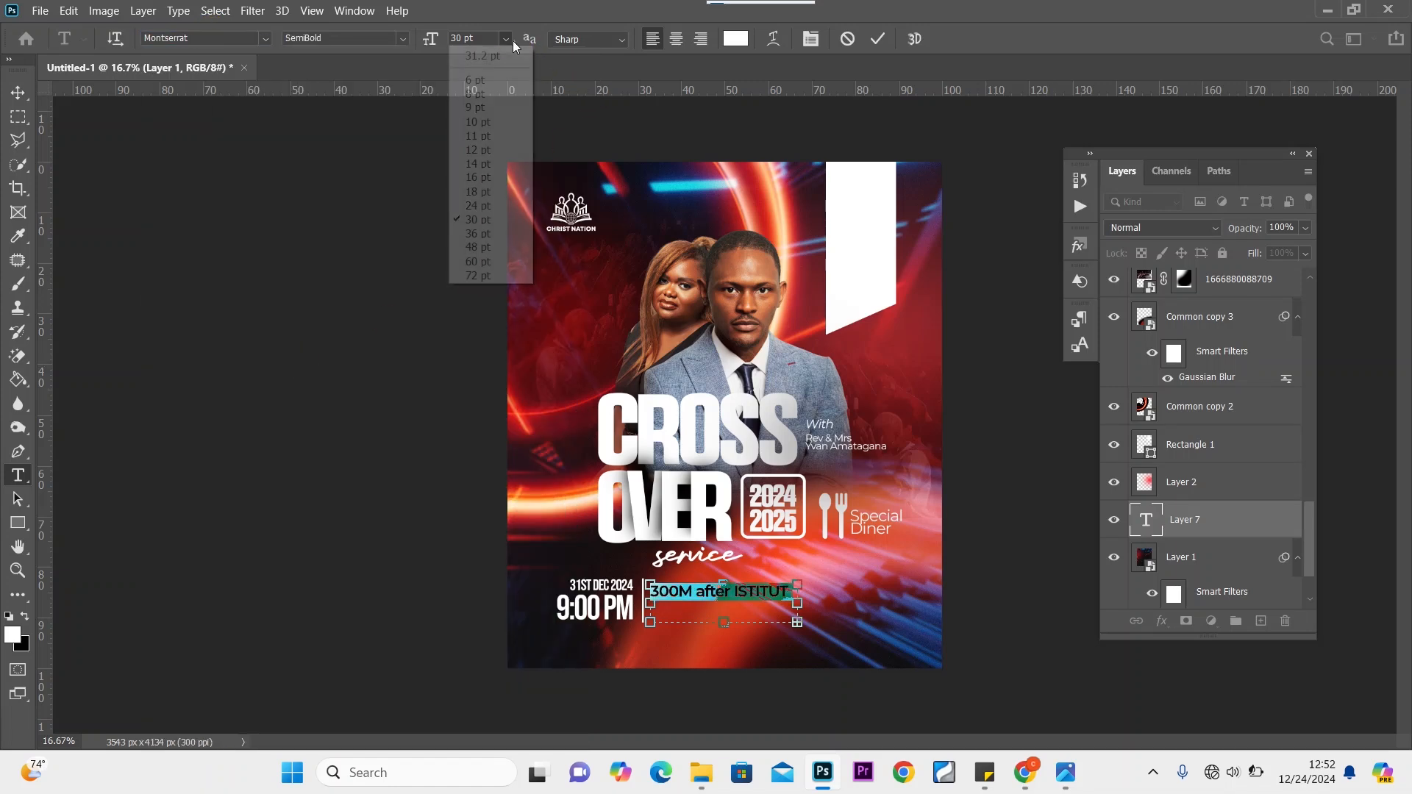
{"action": "left_click", "coordinate": [479, 163]}
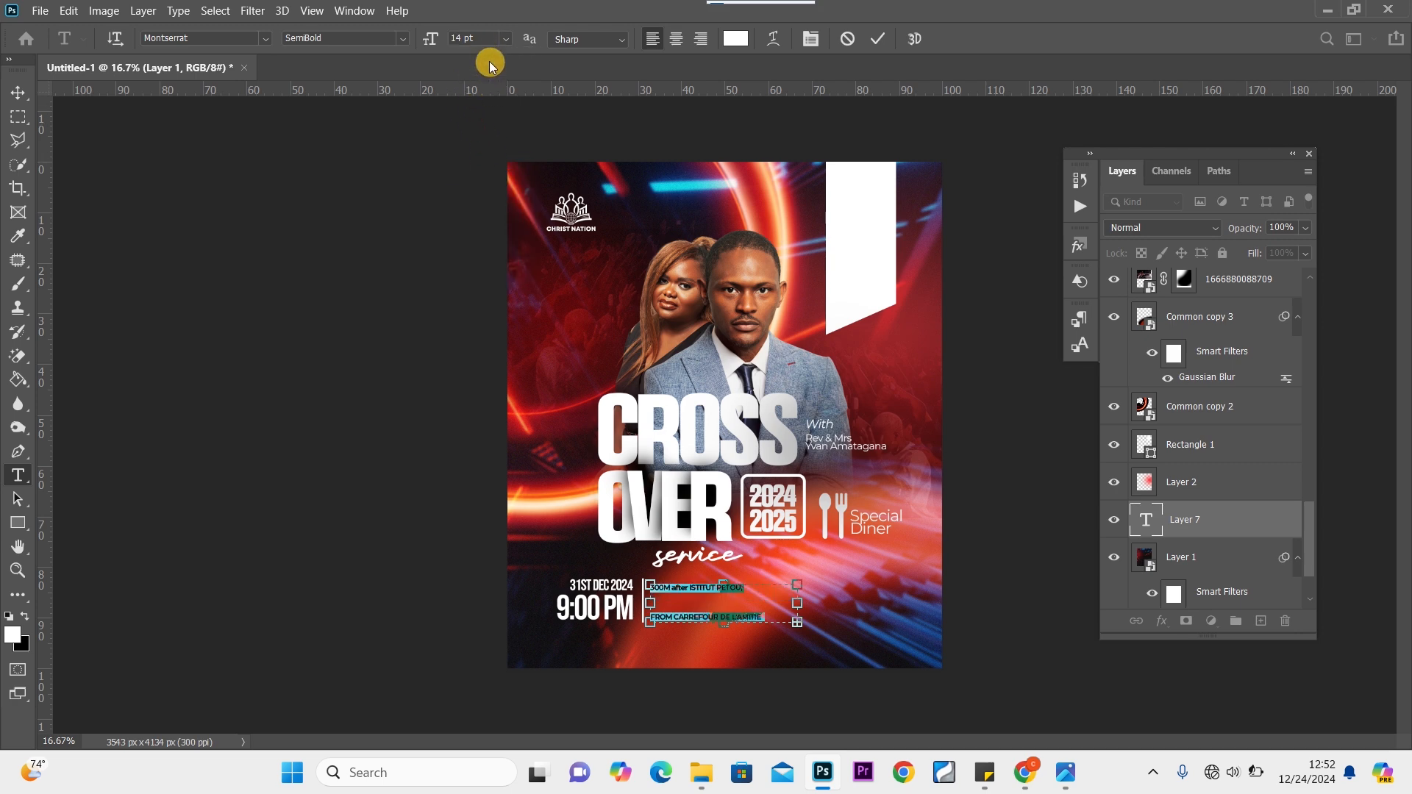
{"action": "left_click", "coordinate": [506, 39]}
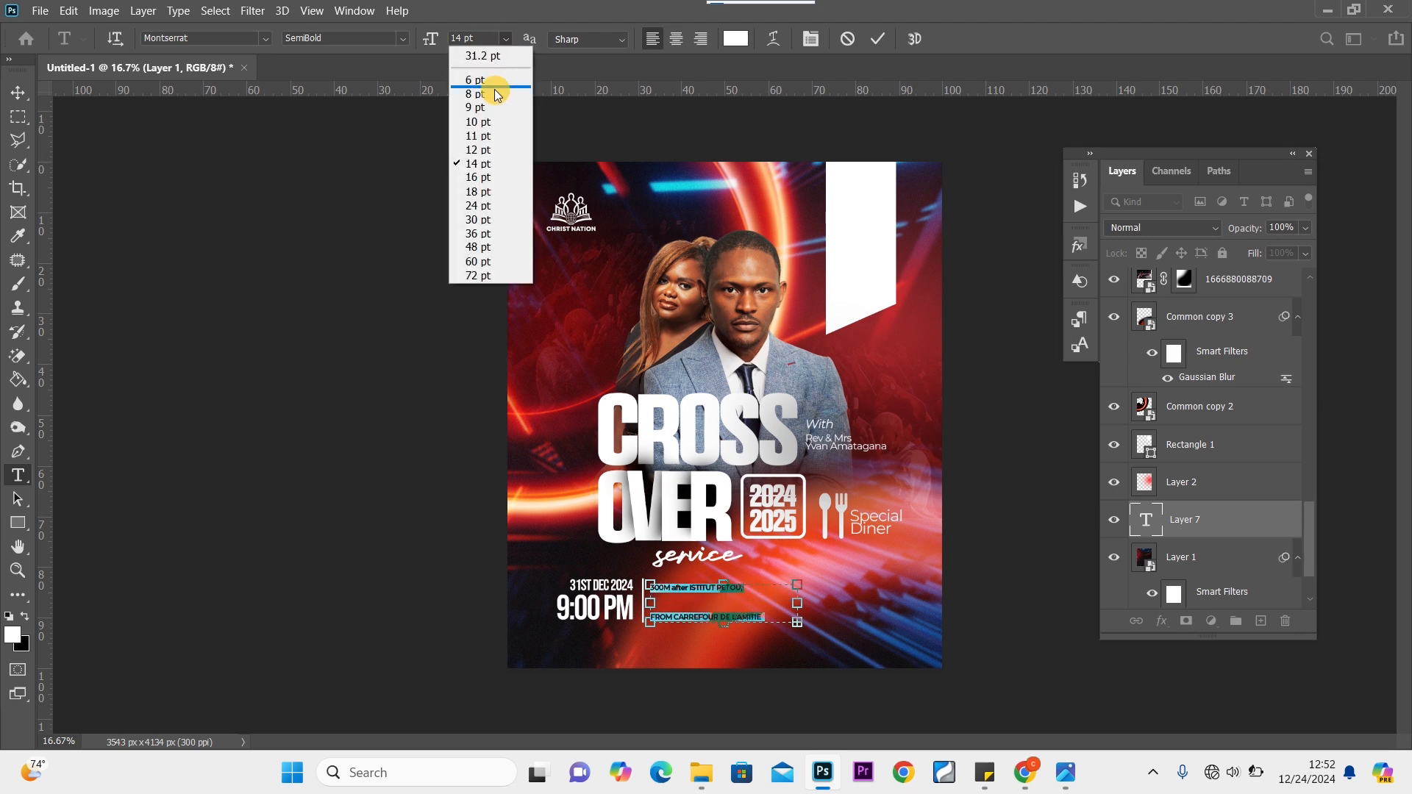
{"action": "left_click", "coordinate": [485, 192]}
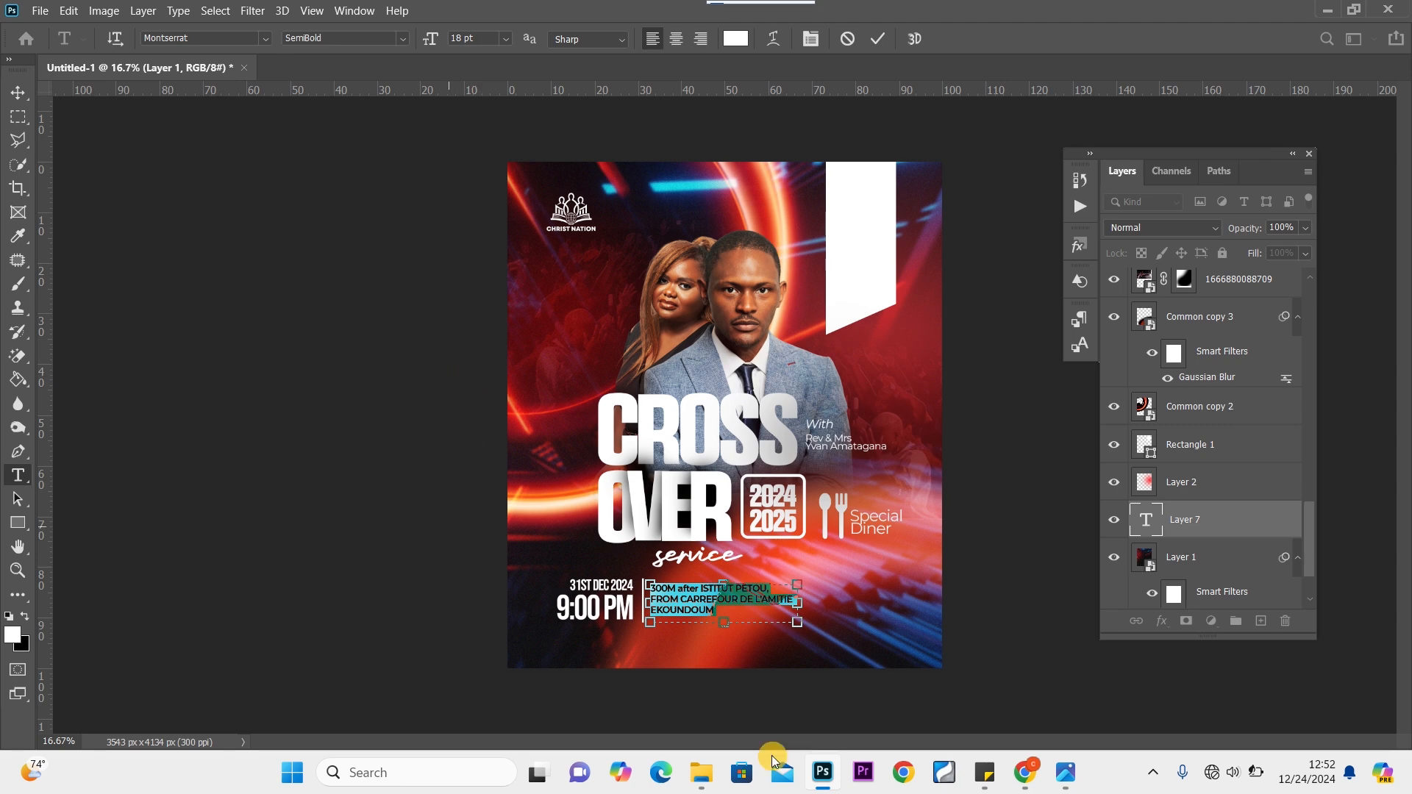
{"action": "left_click", "coordinate": [20, 94]}
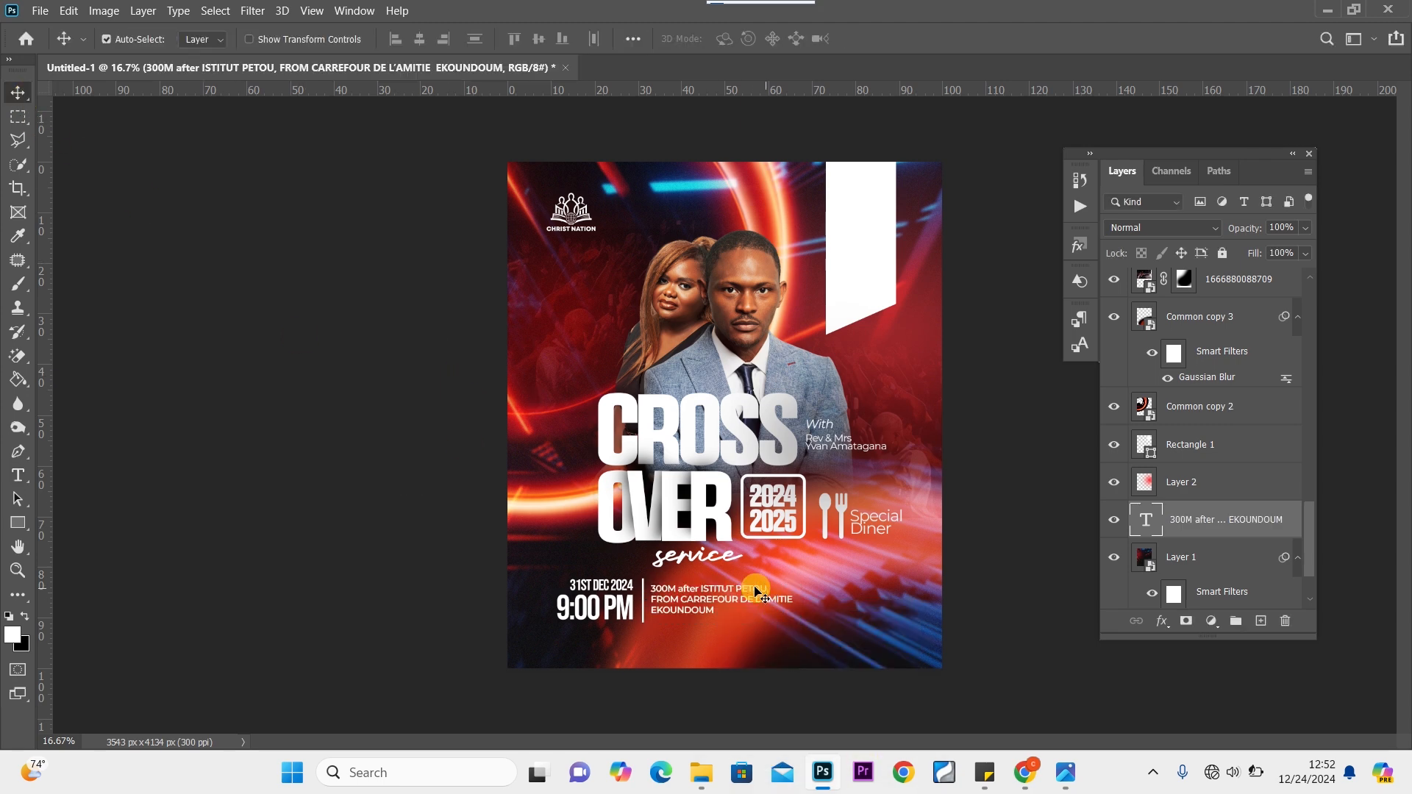
Bring the venue address layer to the top of the layer stack and nudge the text up to the divider's upper end
{"action": "left_click_drag", "start_coordinate": [713, 597], "coordinate": [712, 601]}
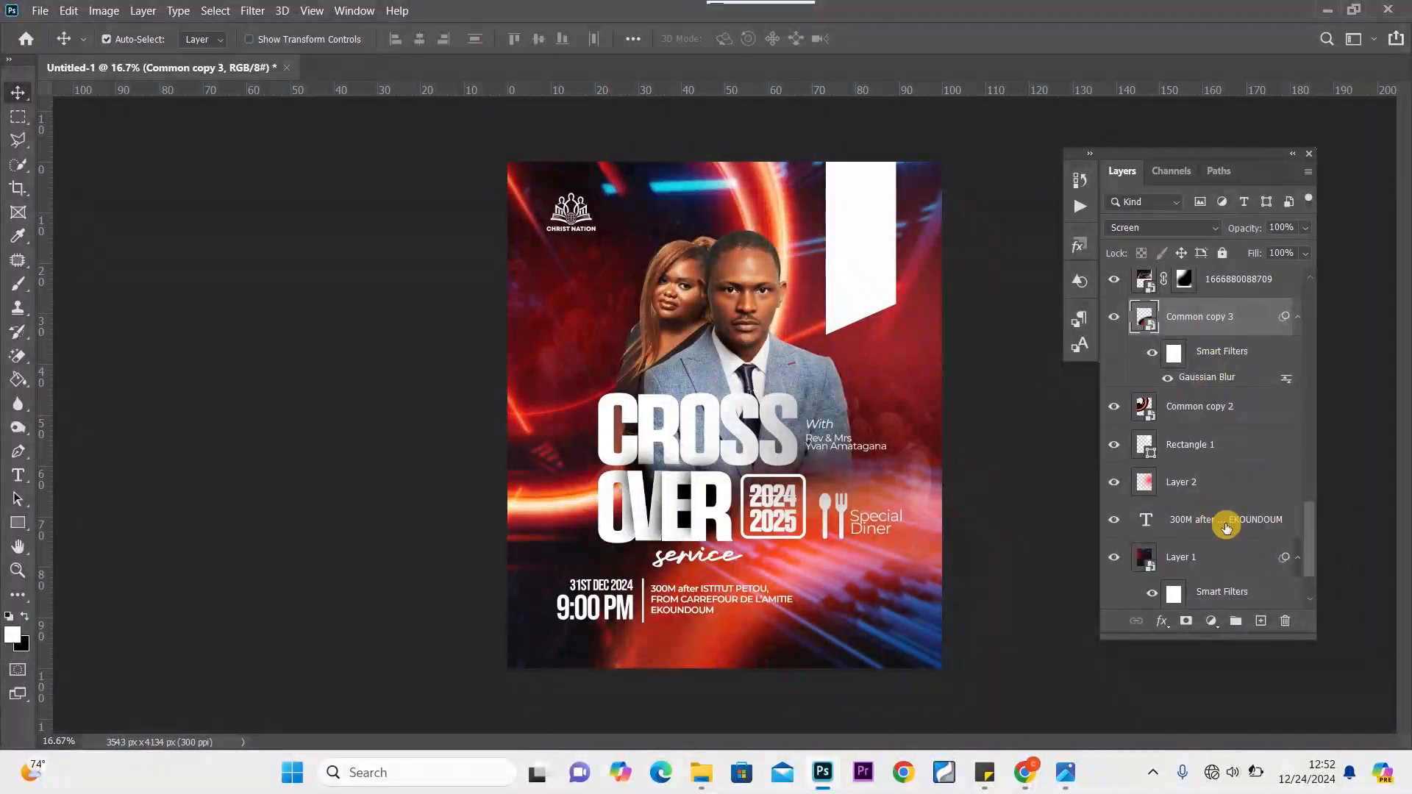
{"action": "left_click_drag", "start_coordinate": [1226, 523], "coordinate": [1236, 286]}
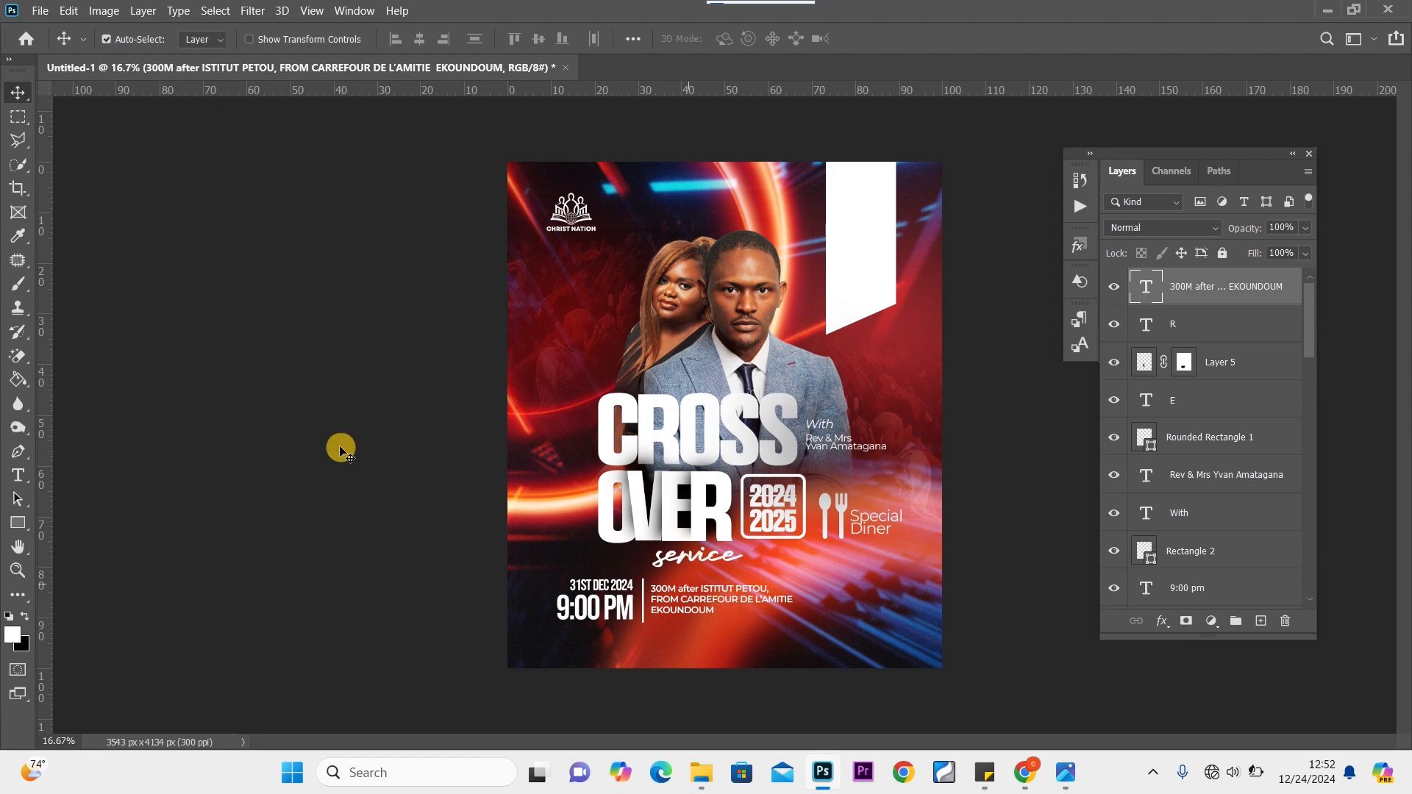
{"action": "left_click", "coordinate": [699, 607]}
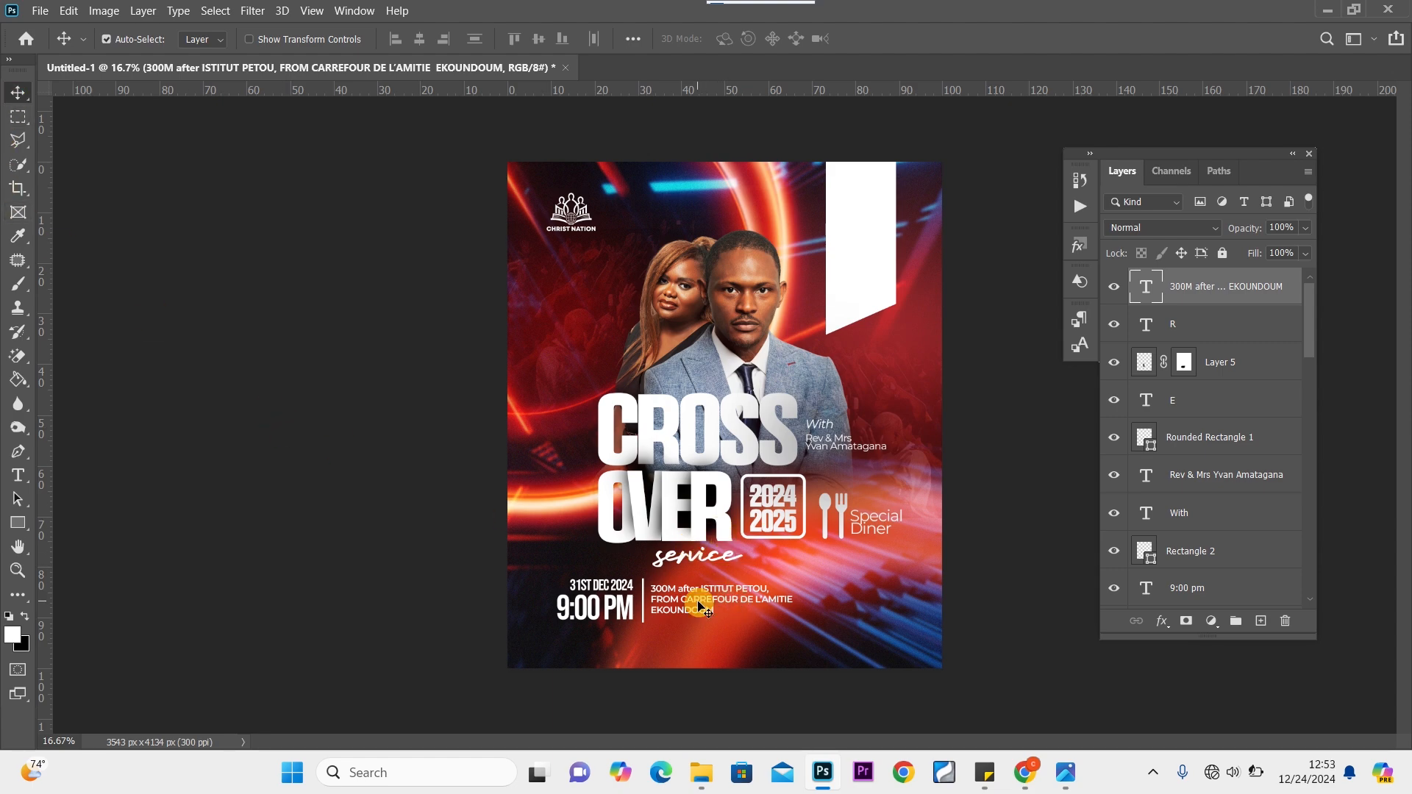
{"action": "left_click_drag", "start_coordinate": [703, 604], "coordinate": [702, 598]}
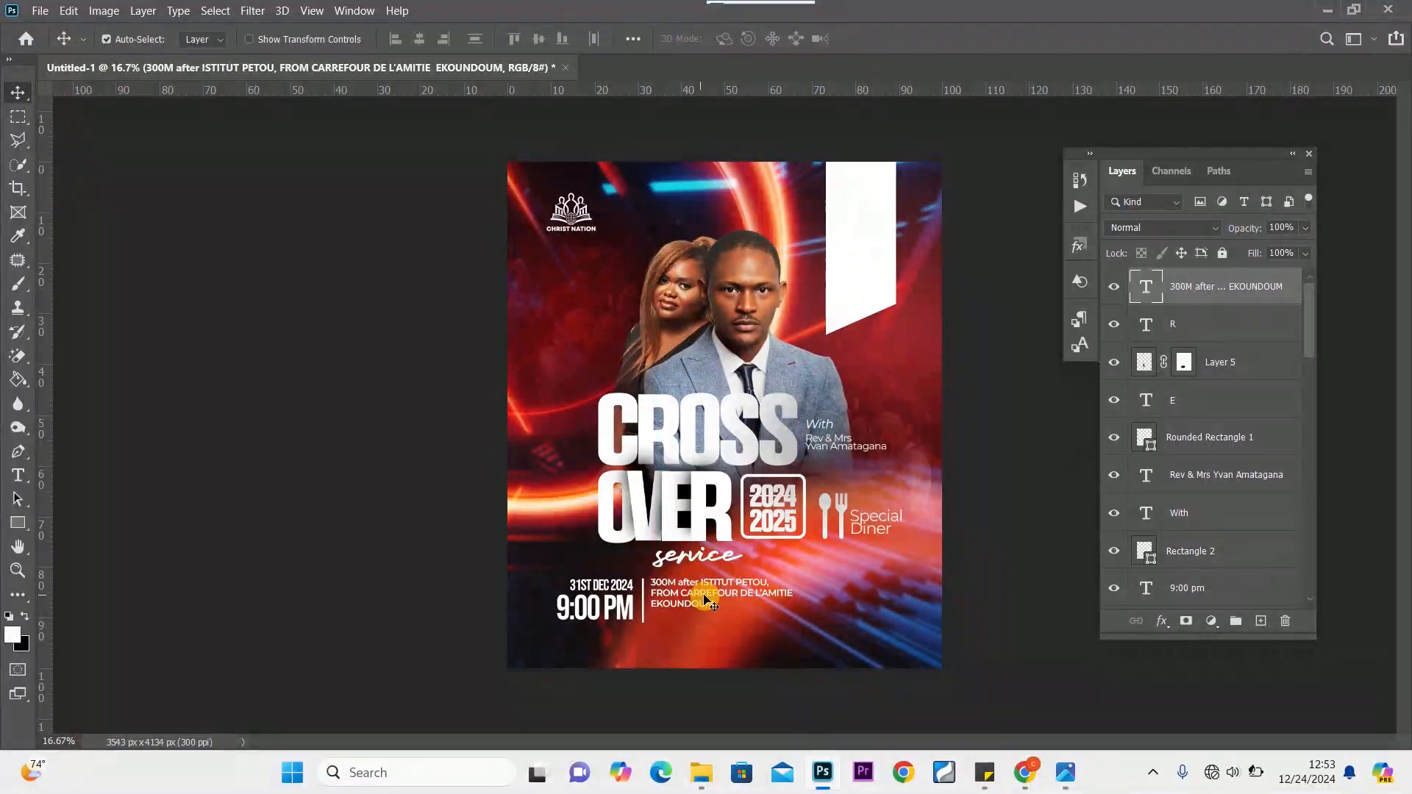
Duplicate the divider line to the right of the address, and duplicate the address text directly below the original
{"action": "left_click", "coordinate": [643, 607]}
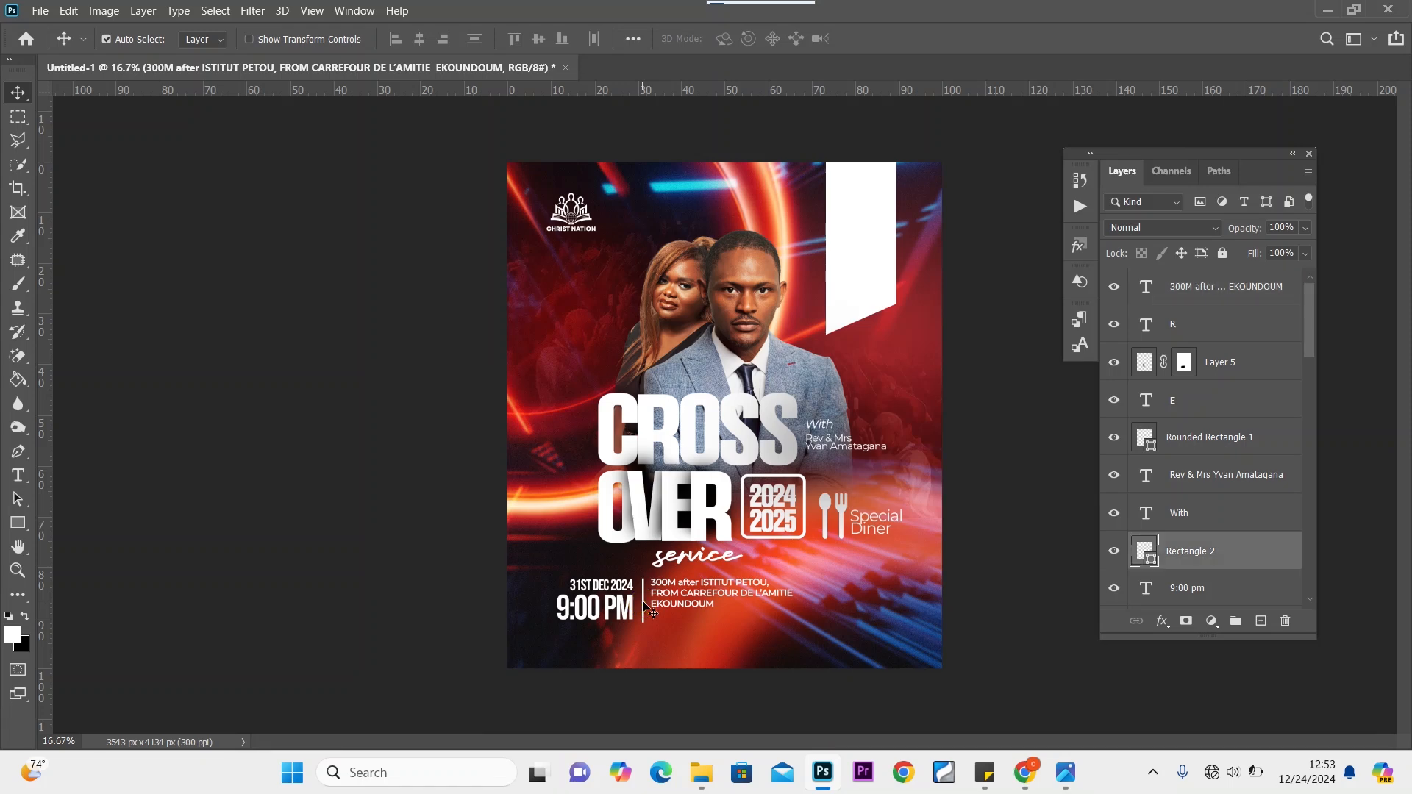
{"action": "left_click_drag", "start_coordinate": [644, 604], "coordinate": [803, 605]}
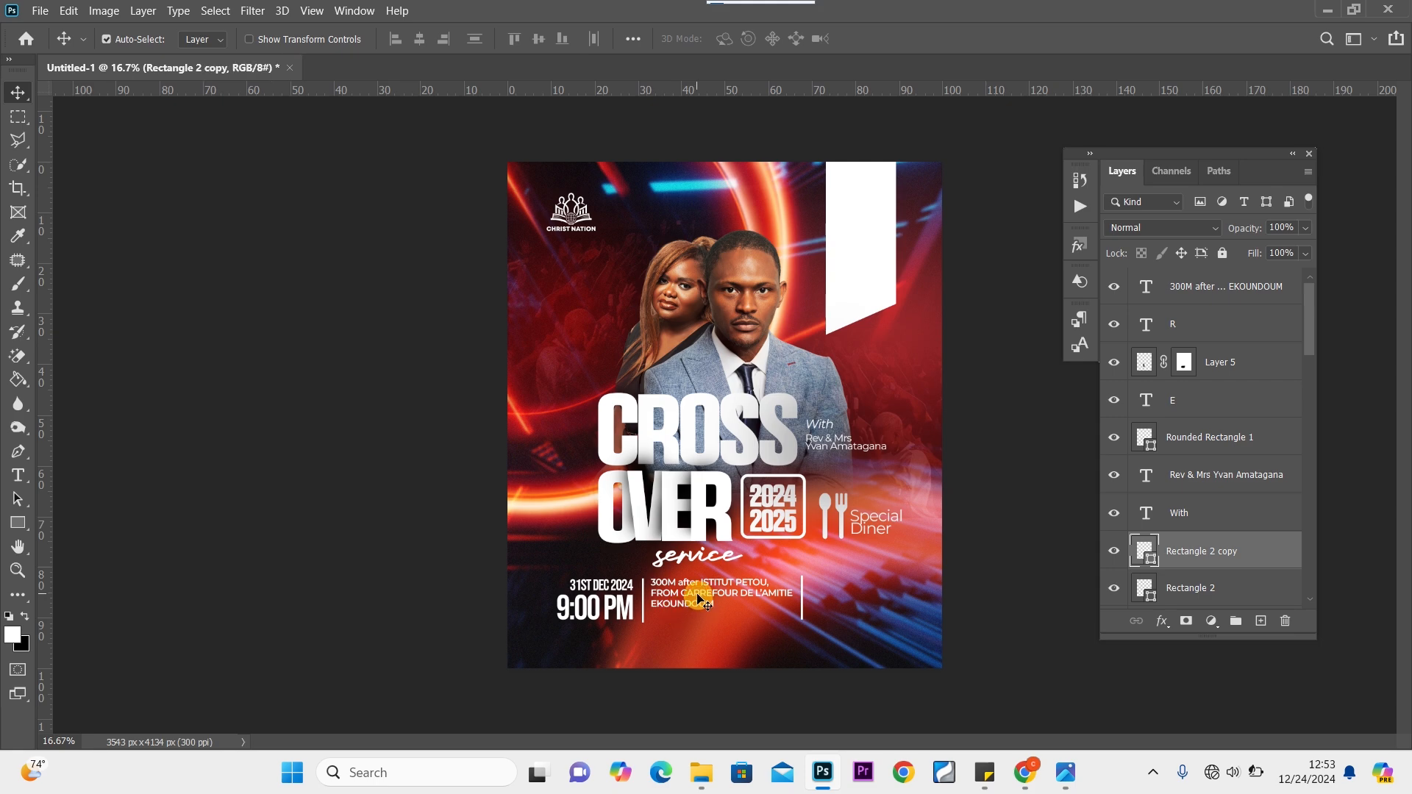
{"action": "left_click_drag", "start_coordinate": [698, 599], "coordinate": [699, 634]}
Cut the line of contact phone numbers from the first note in Sticky Notes and return to Photoshop
{"action": "mouse_move", "coordinate": [985, 772]}
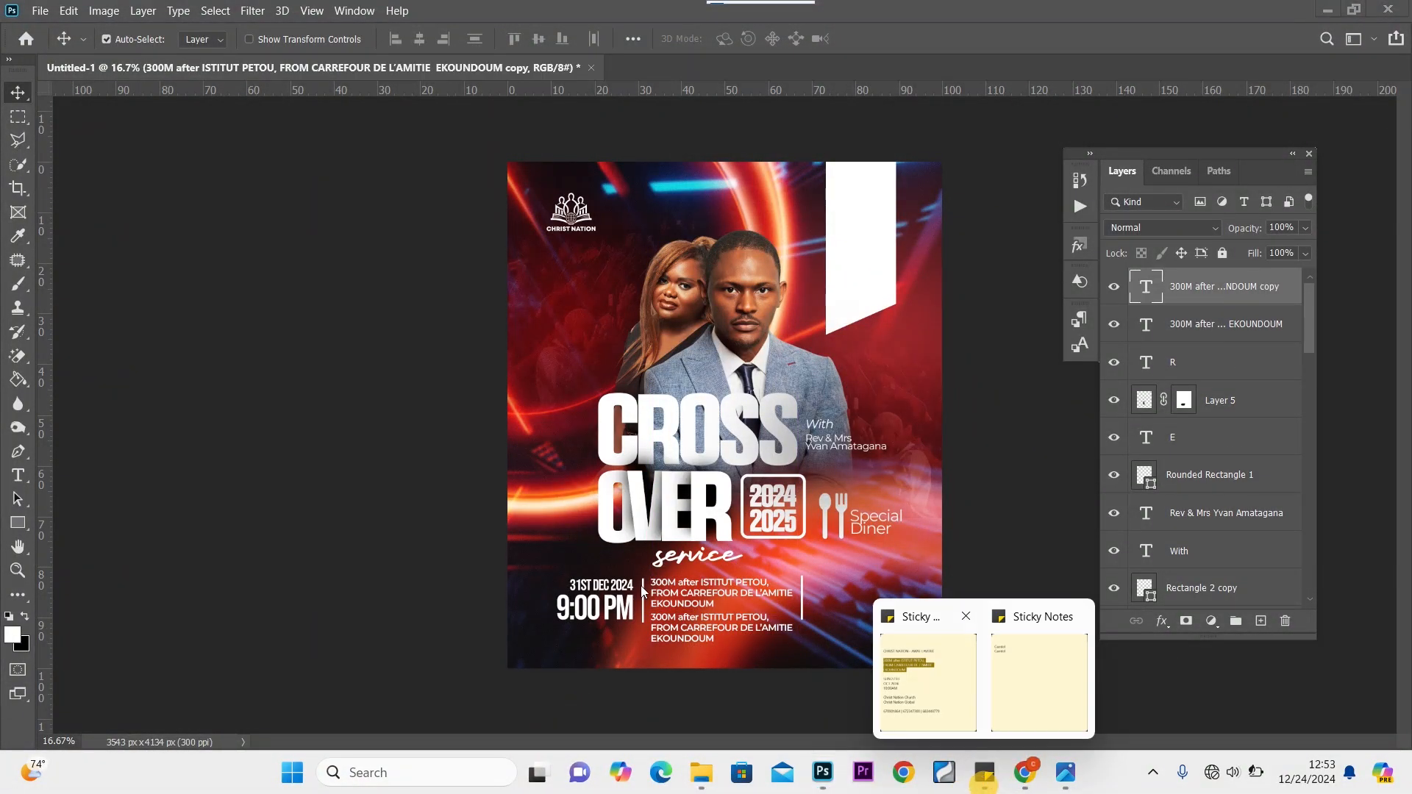
{"action": "left_click", "coordinate": [980, 665]}
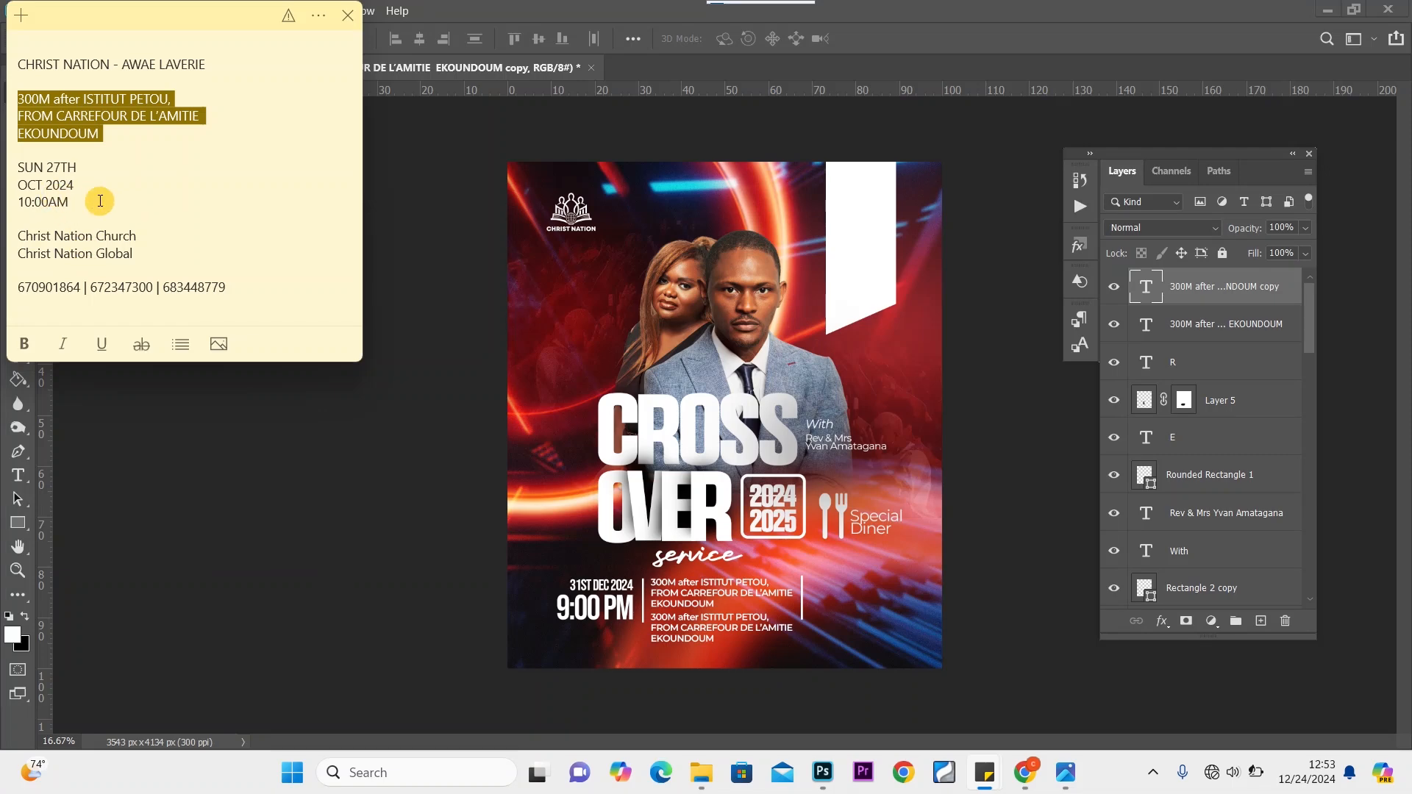
{"action": "left_click_drag", "start_coordinate": [254, 288], "coordinate": [28, 292]}
{"action": "key", "text": "ctrl+c"}
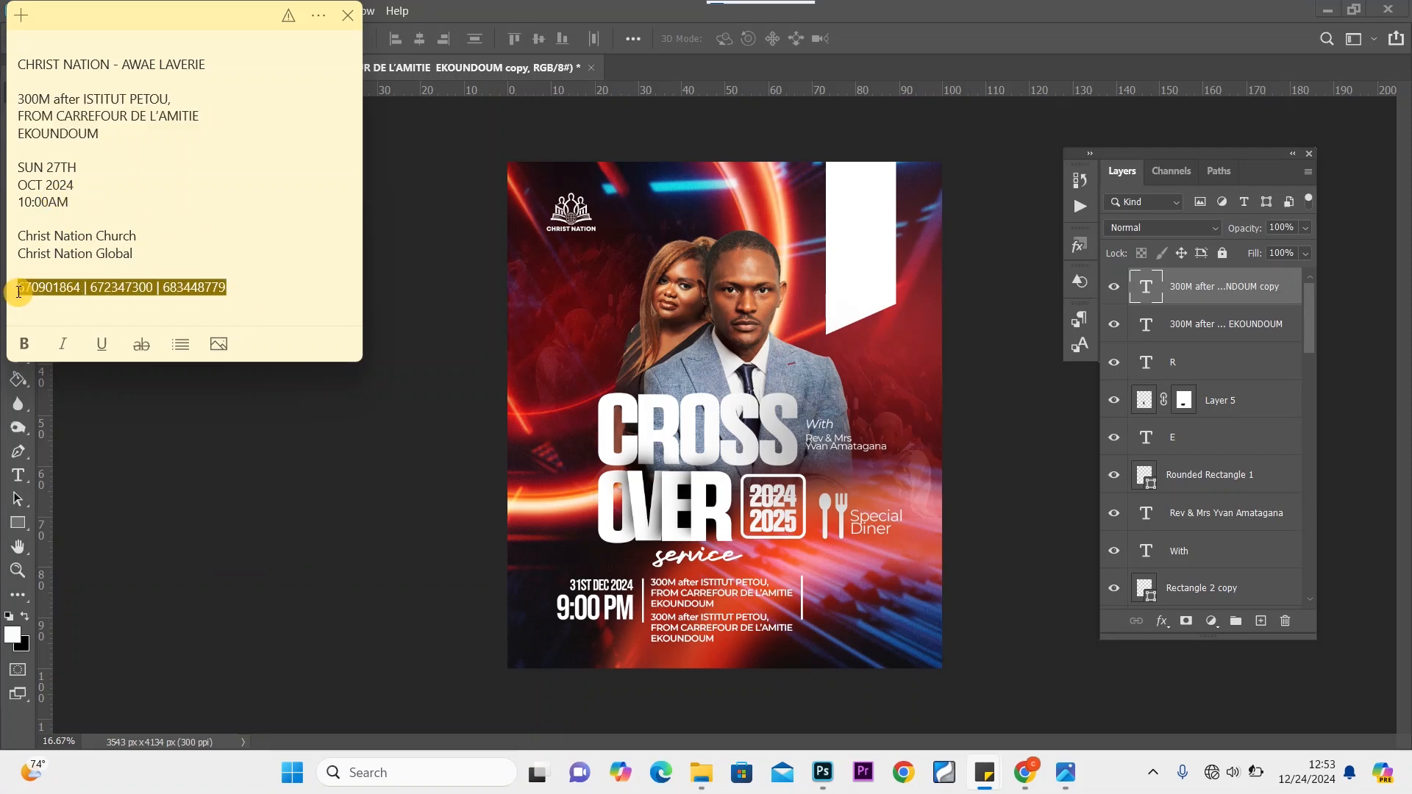
{"action": "right_click", "coordinate": [55, 288]}
{"action": "left_click", "coordinate": [94, 345]}
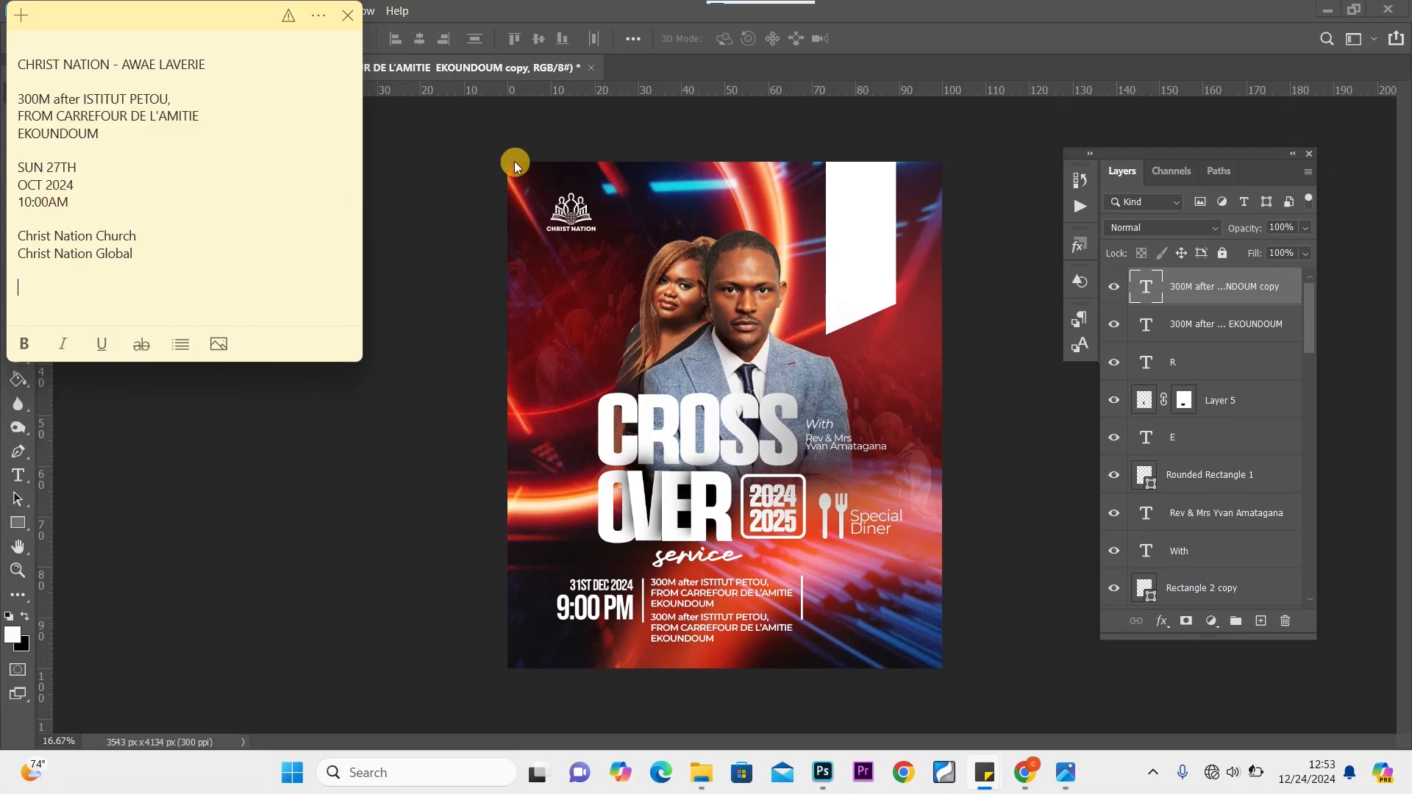
{"action": "left_click", "coordinate": [525, 151]}
Replace the duplicated address text with the contact phone numbers, pasted without formatting
{"action": "double_click", "coordinate": [708, 628]}
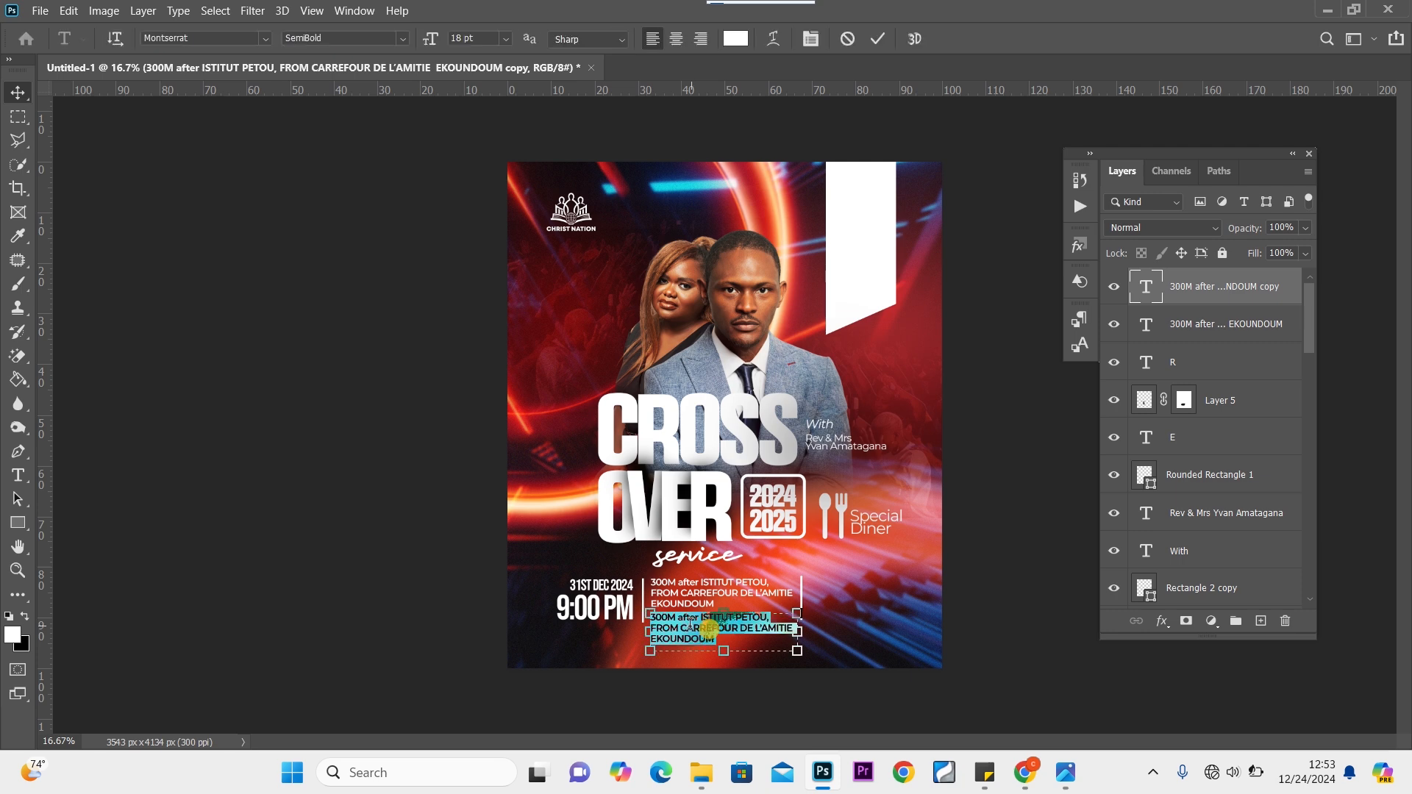
{"action": "right_click", "coordinate": [695, 628]}
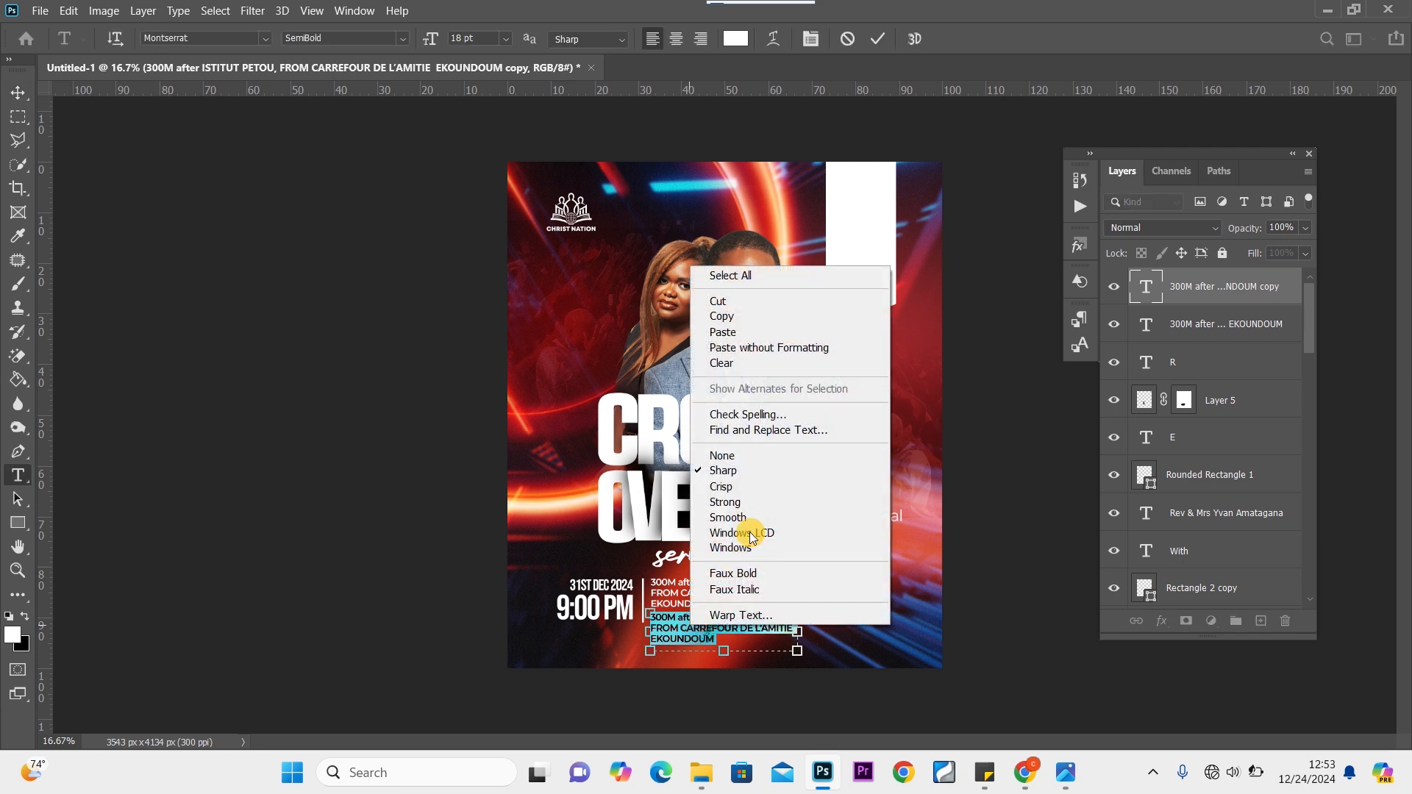
{"action": "left_click", "coordinate": [761, 348]}
Fit the phone-number text box to a single line and shift the second divider right, clear of the numbers
{"action": "left_click_drag", "start_coordinate": [797, 632], "coordinate": [832, 632]}
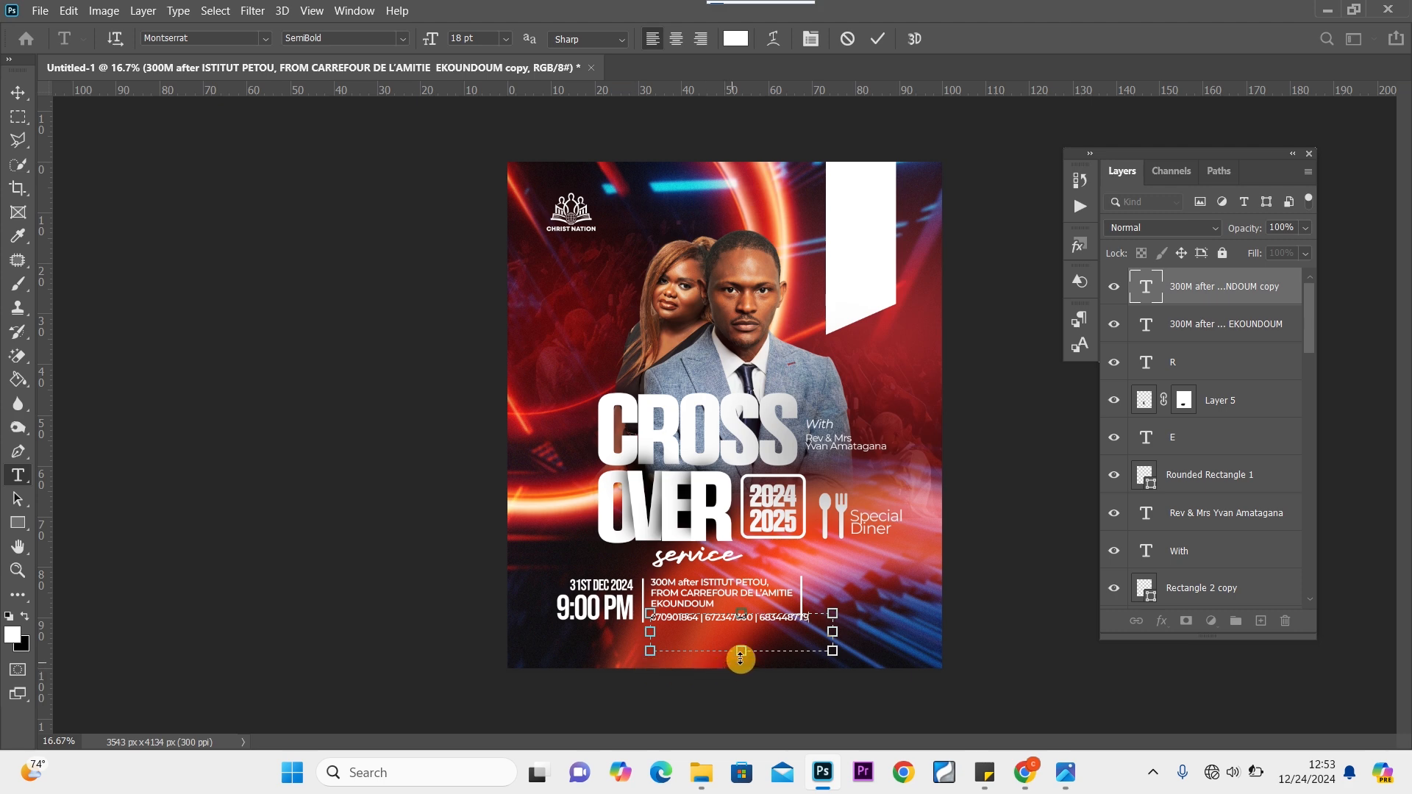
{"action": "left_click_drag", "start_coordinate": [741, 658], "coordinate": [740, 631]}
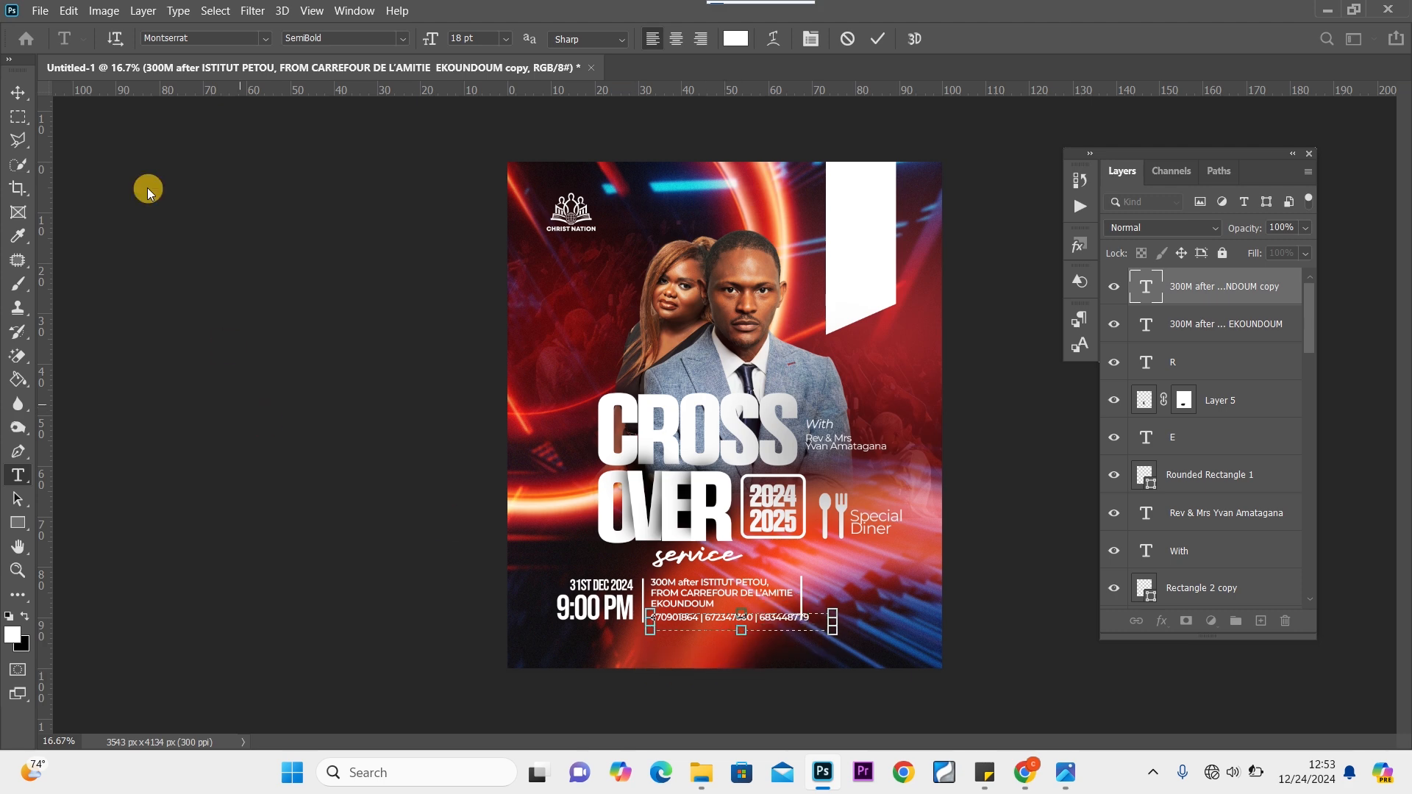
{"action": "left_click", "coordinate": [28, 94]}
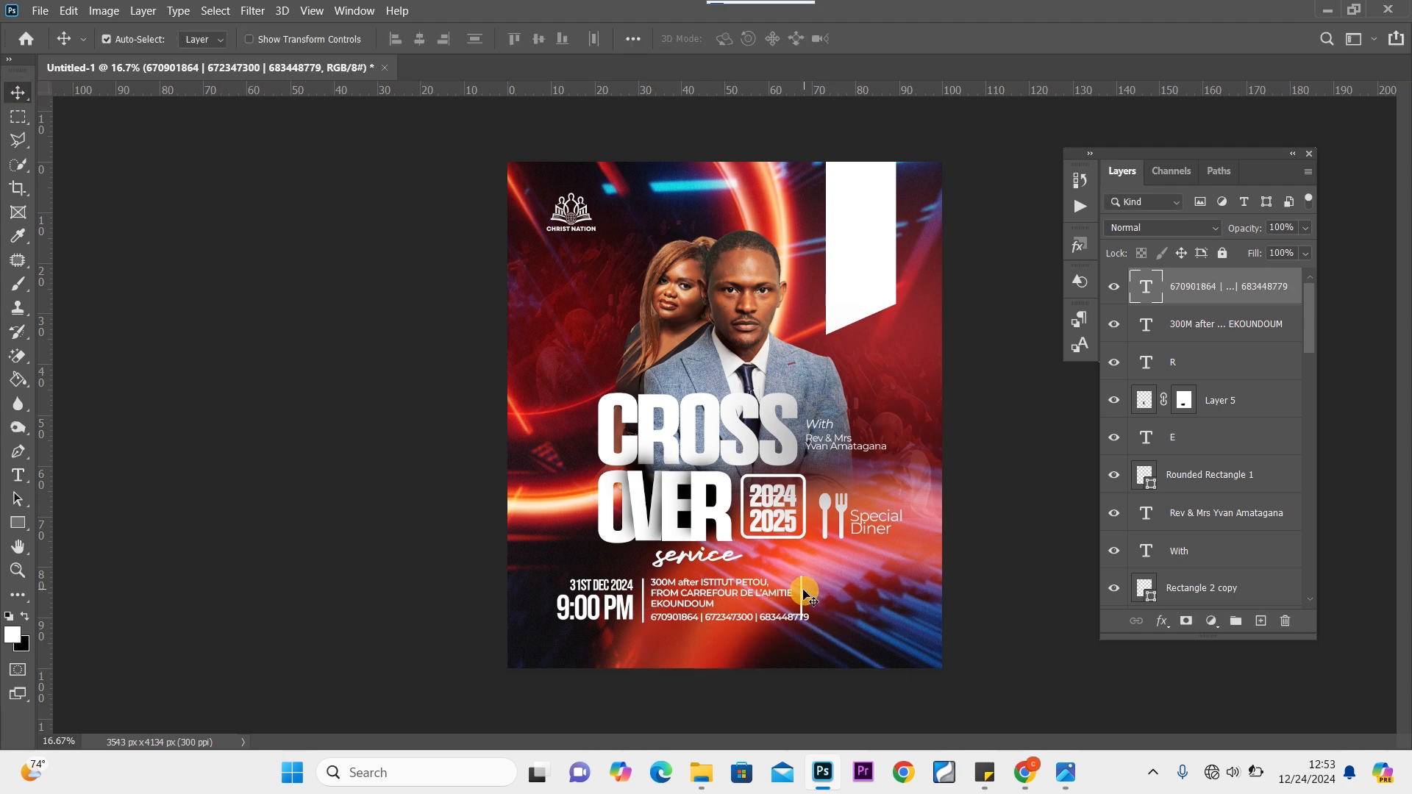
{"action": "left_click_drag", "start_coordinate": [803, 586], "coordinate": [818, 586]}
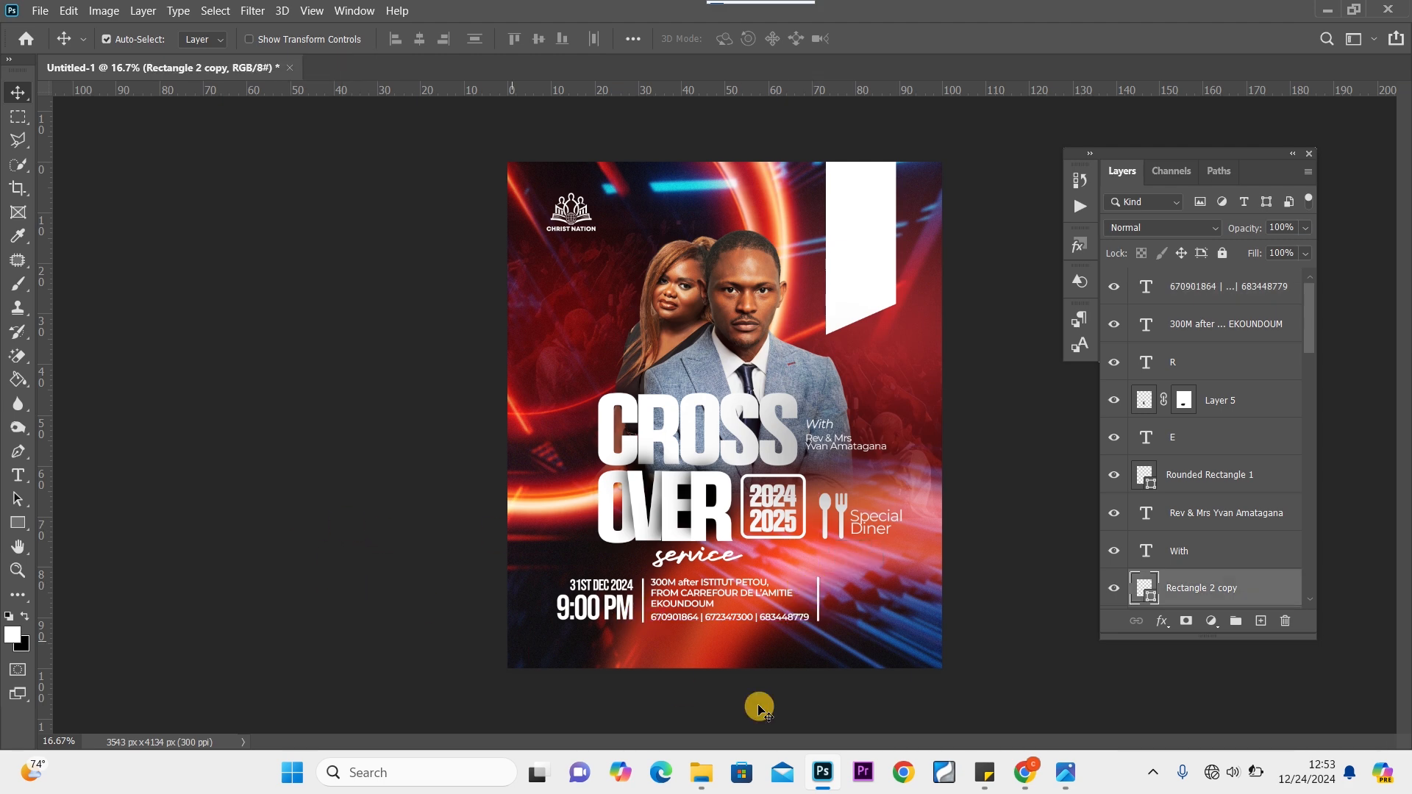
Place the facebook image from the cross over folder at the flyer's centre, undoing its scaling and move before committing
{"action": "left_click", "coordinate": [699, 785]}
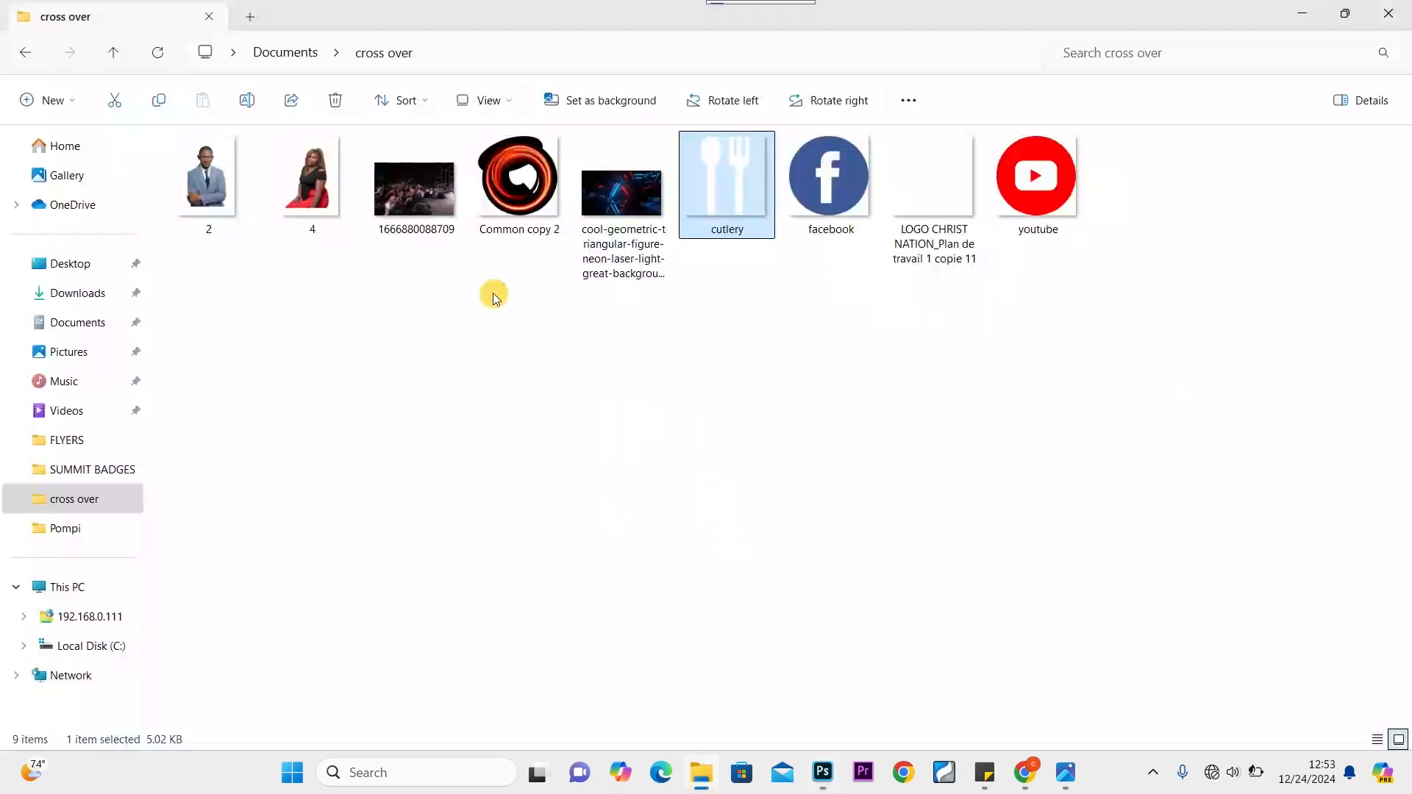
{"action": "left_click_drag", "start_coordinate": [830, 184], "coordinate": [846, 601]}
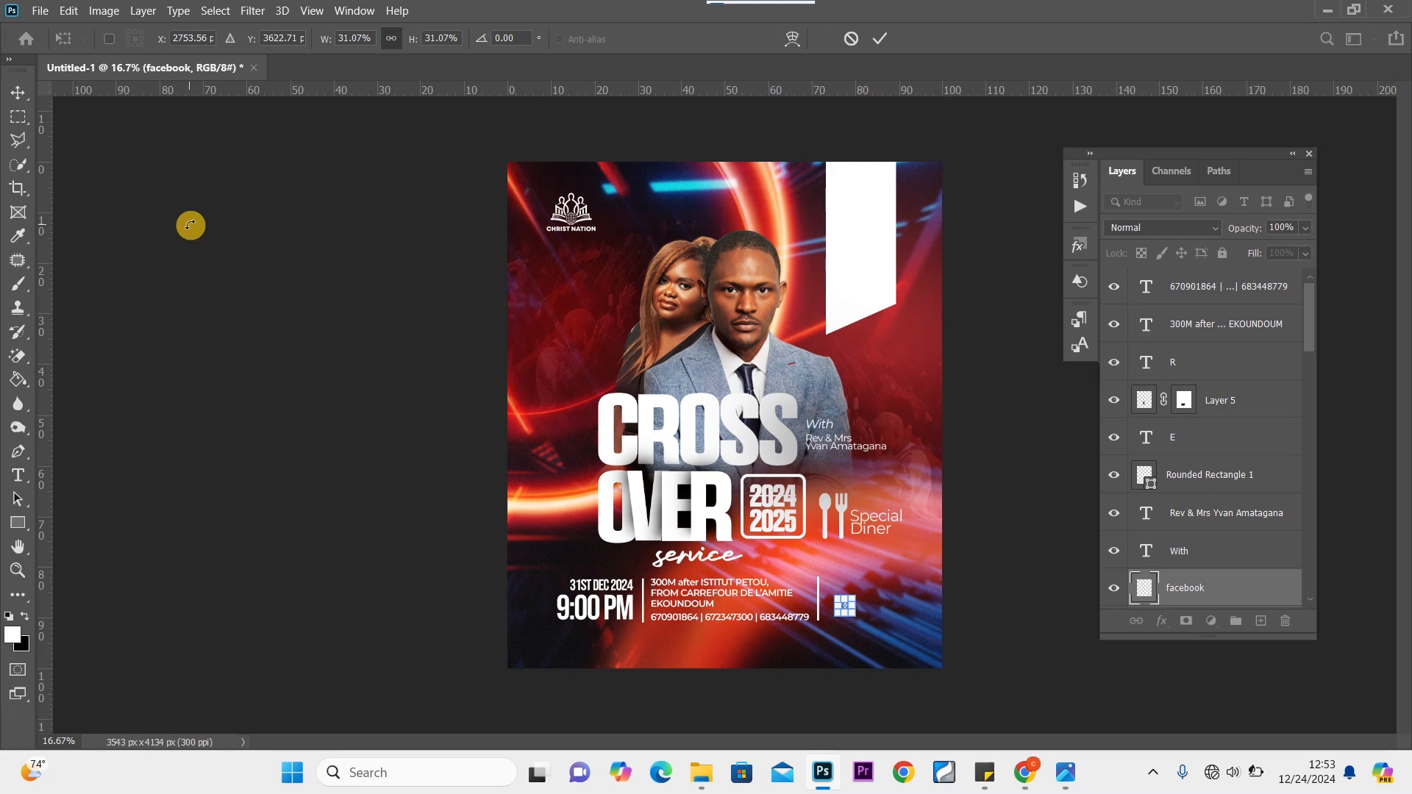
{"action": "key", "text": "ctrl+z"}
{"action": "key", "text": "ctrl+z"}
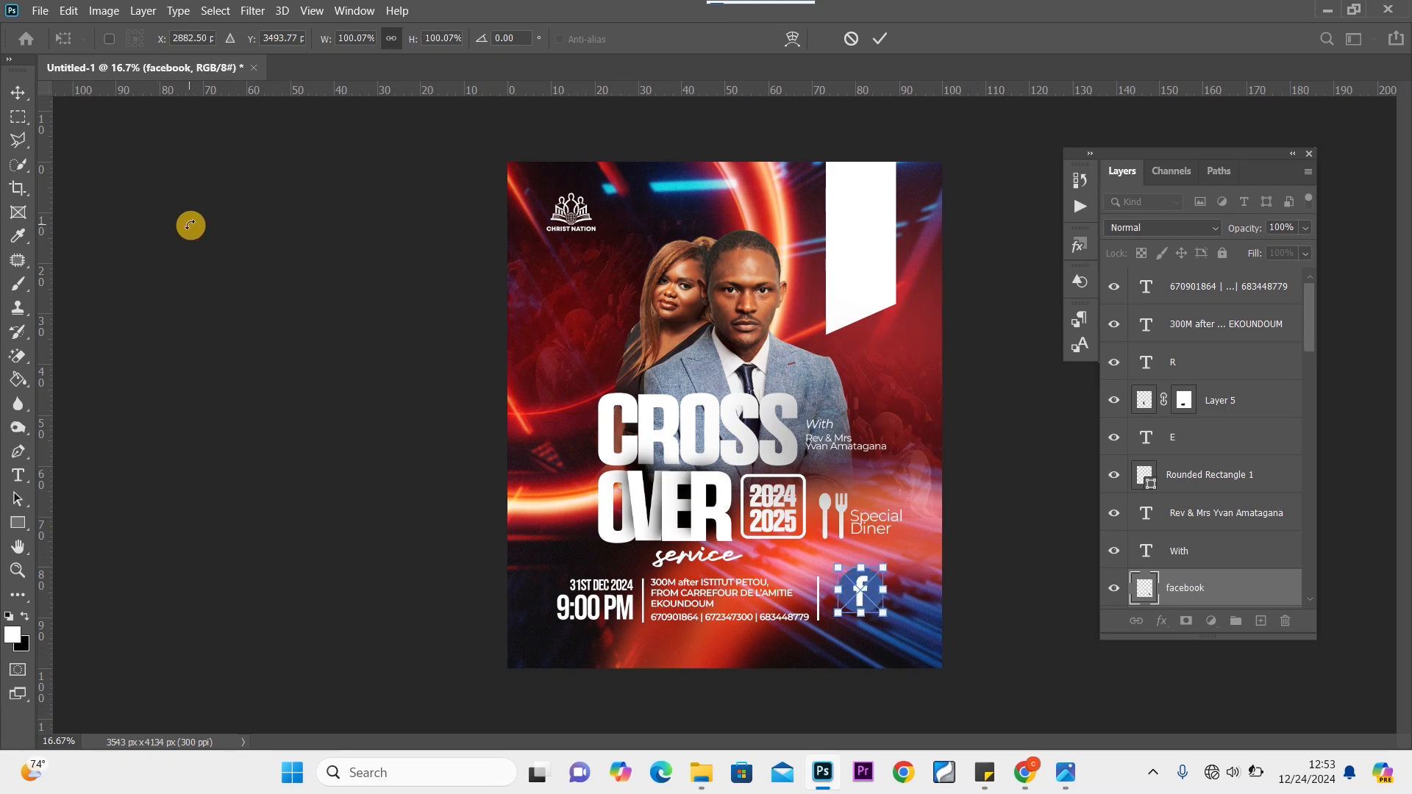
{"action": "left_click", "coordinate": [18, 92]}
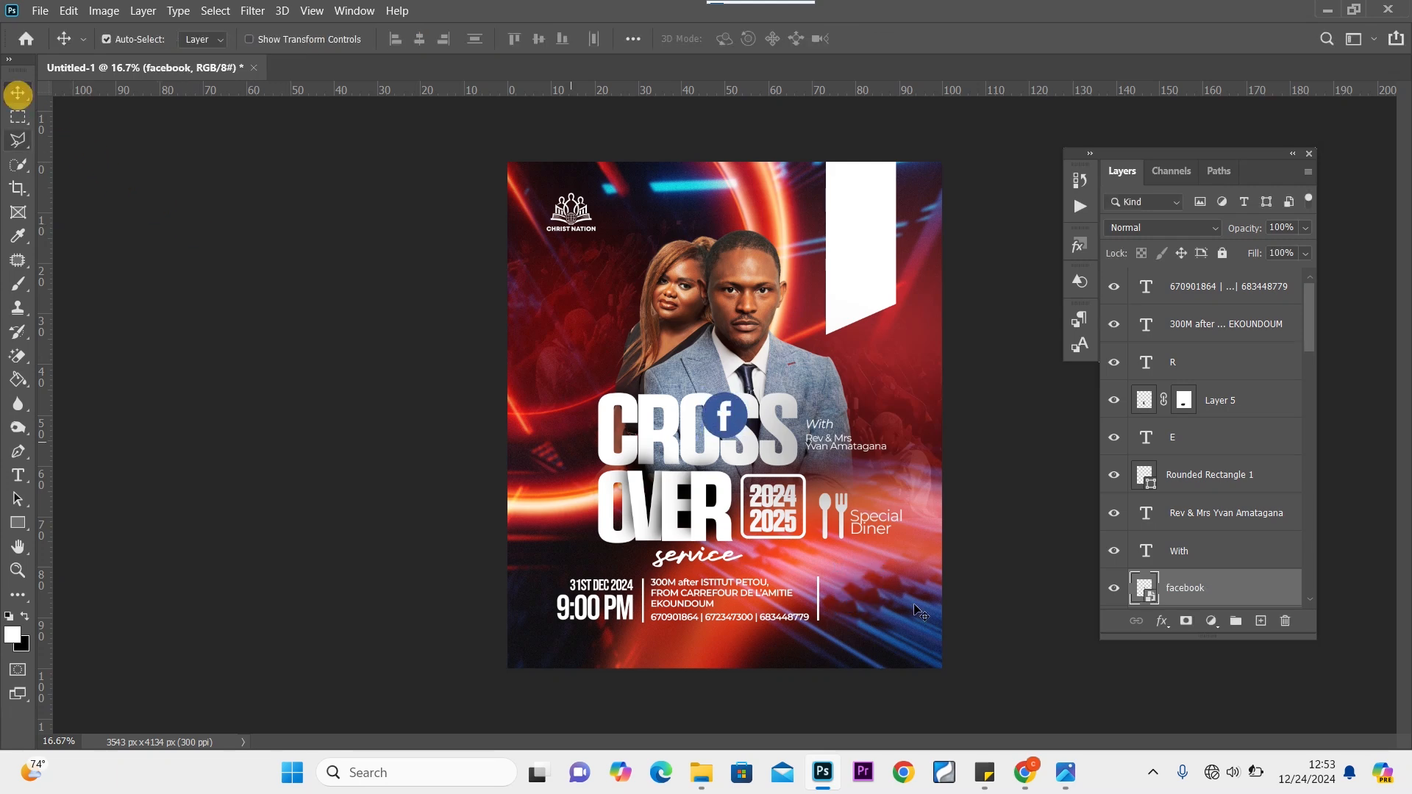
Place the youtube image from the cross over folder, scale it to about 17%, and centre it over the Facebook icon
{"action": "left_click", "coordinate": [721, 774]}
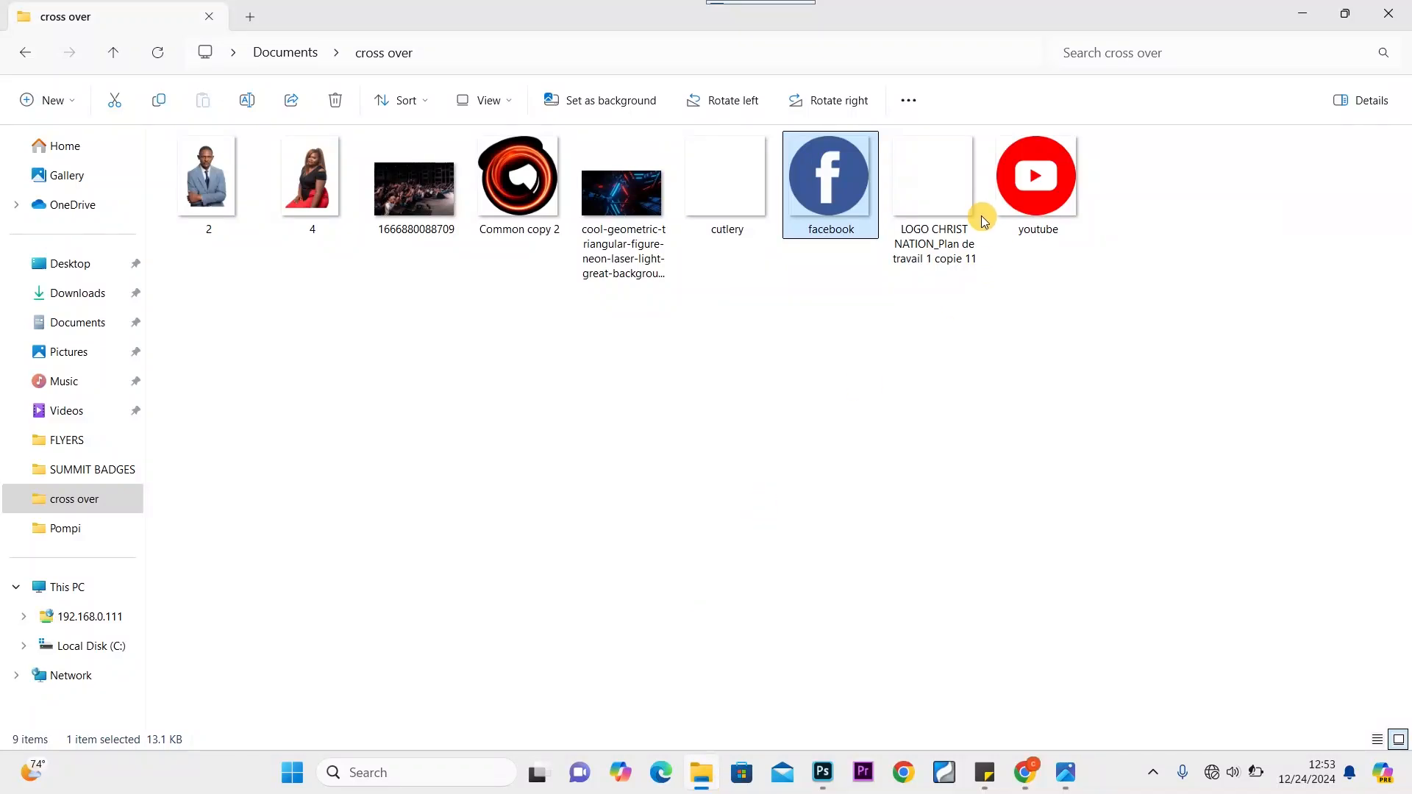
{"action": "left_click_drag", "start_coordinate": [990, 217], "coordinate": [792, 471]}
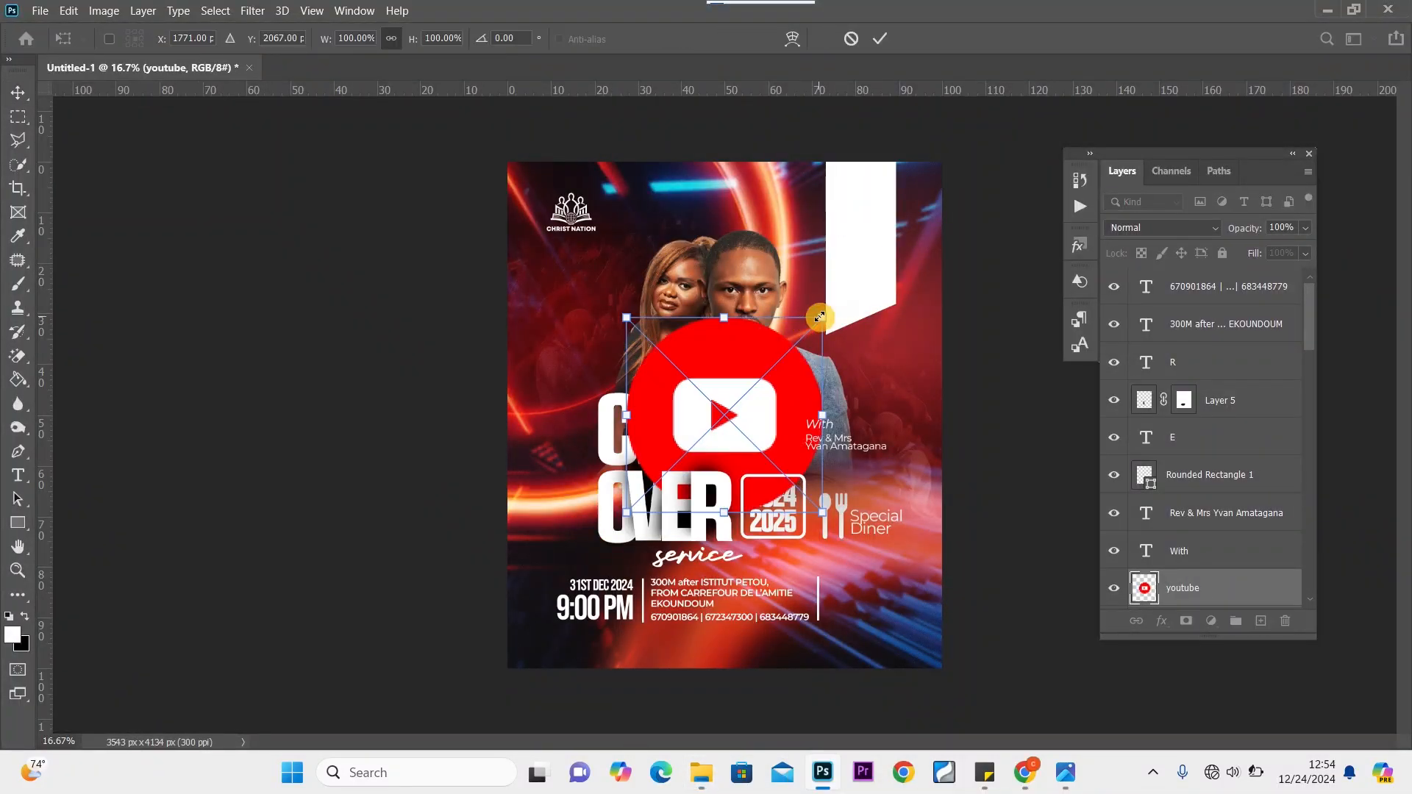
{"action": "left_click_drag", "start_coordinate": [820, 318], "coordinate": [662, 477]}
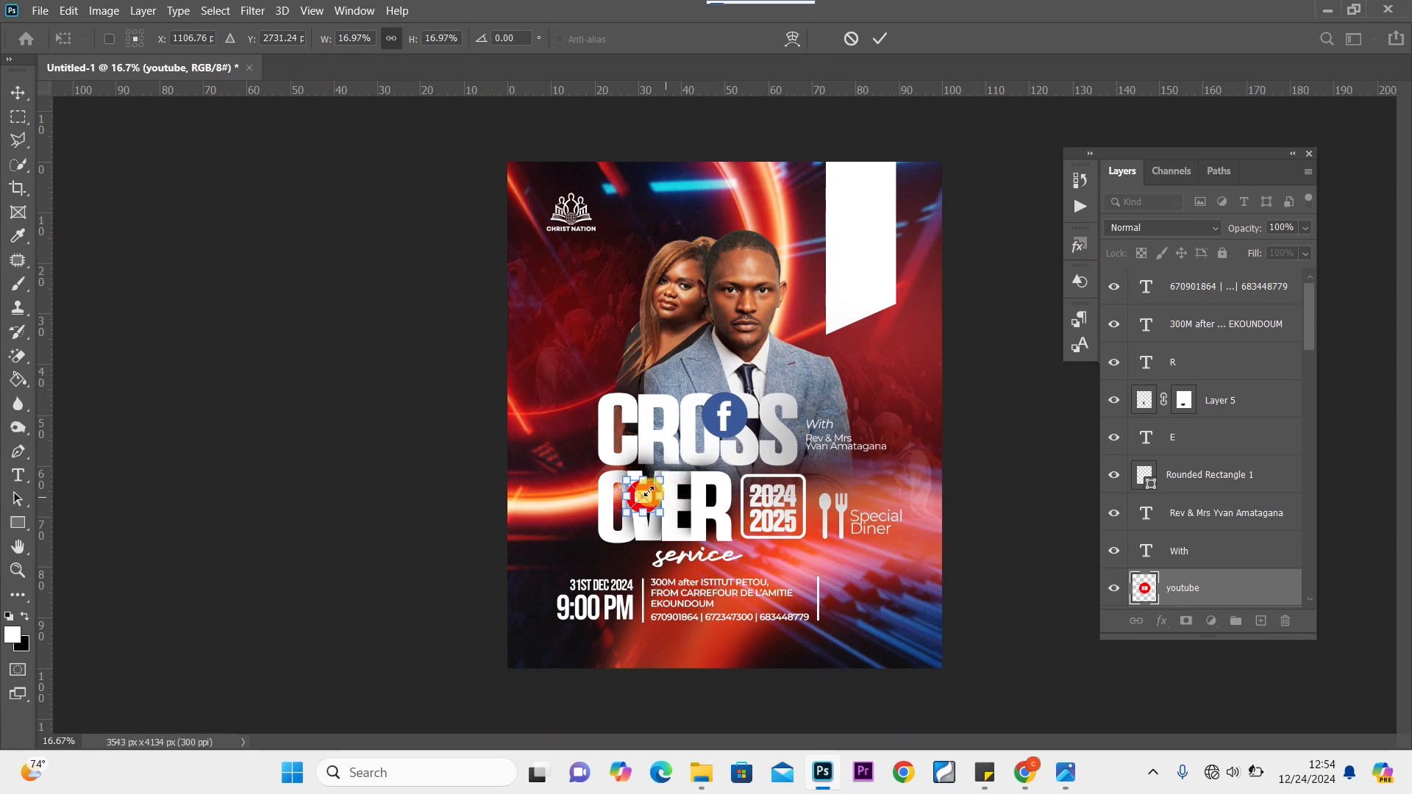
{"action": "left_click", "coordinate": [18, 93]}
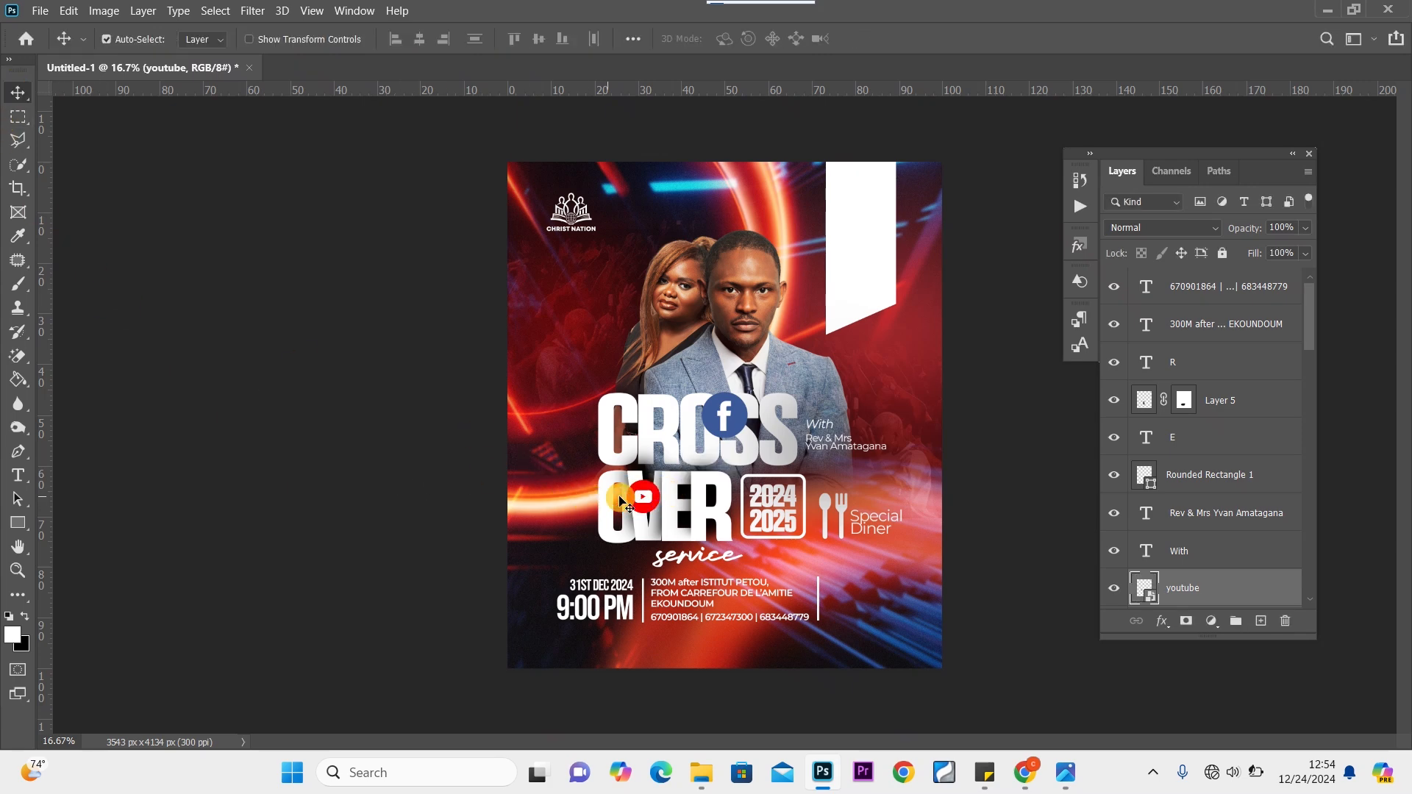
{"action": "left_click_drag", "start_coordinate": [646, 492], "coordinate": [725, 420]}
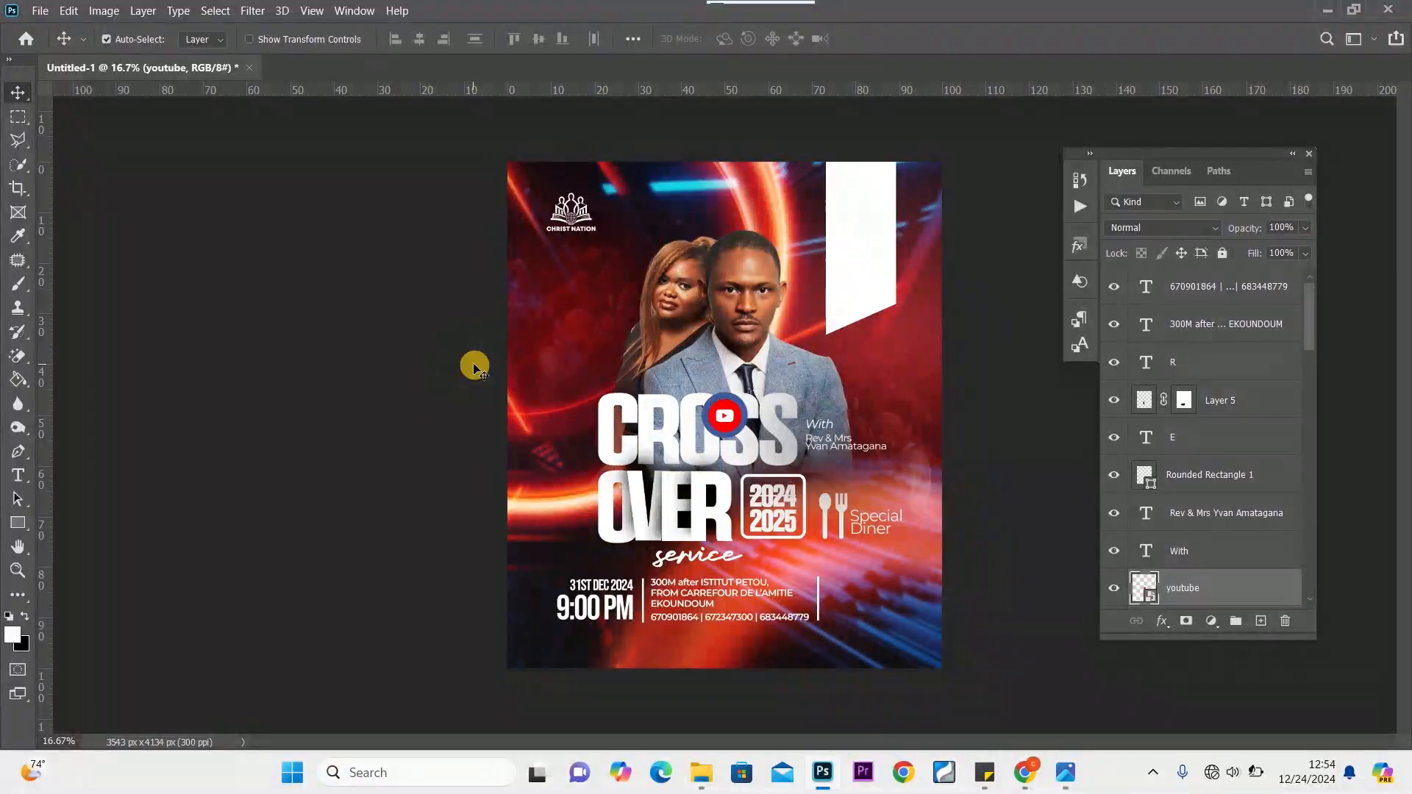
Scale the YouTube icon to about 22.4% so it covers the Facebook icon behind it
{"action": "key", "text": "ctrl+t"}
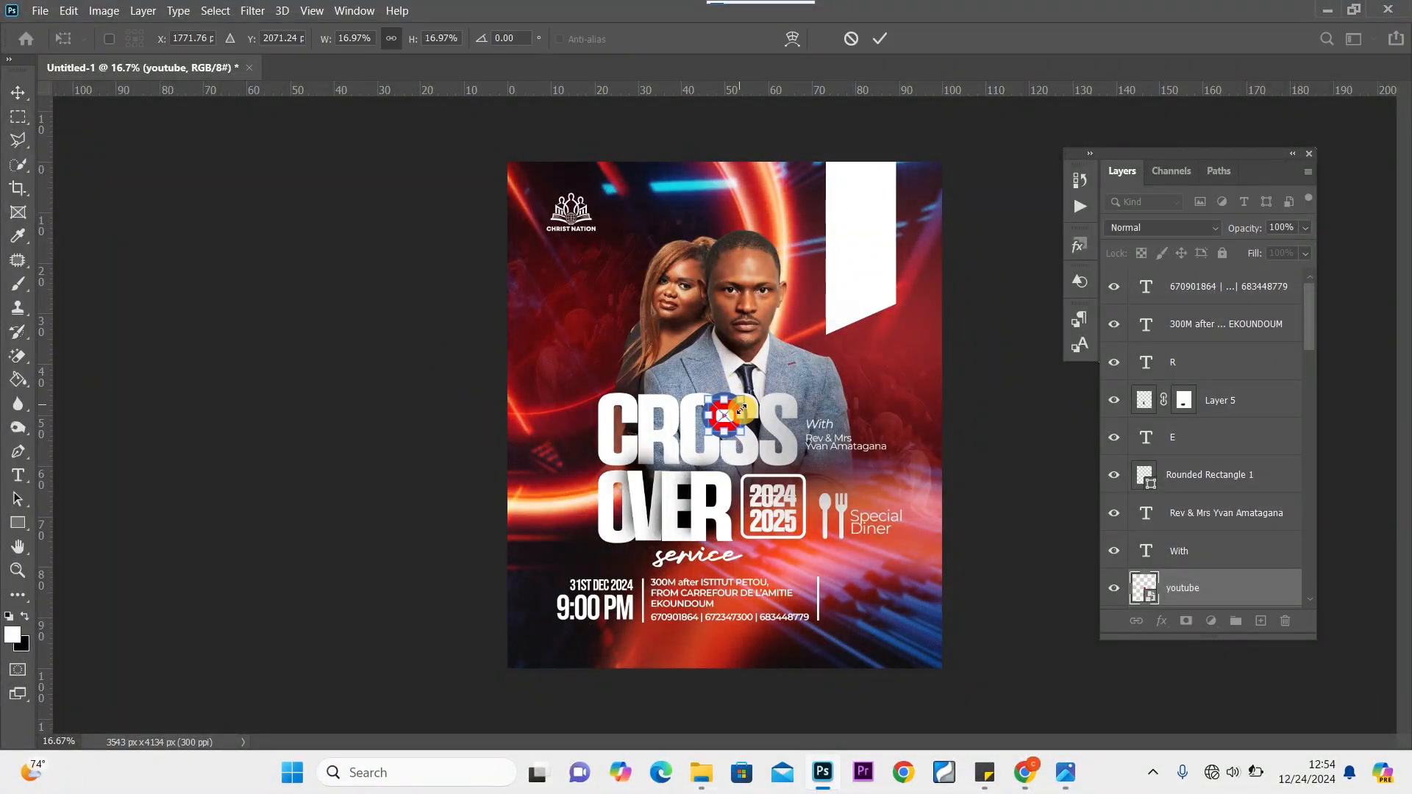
{"action": "left_click_drag", "start_coordinate": [743, 401], "coordinate": [707, 439]}
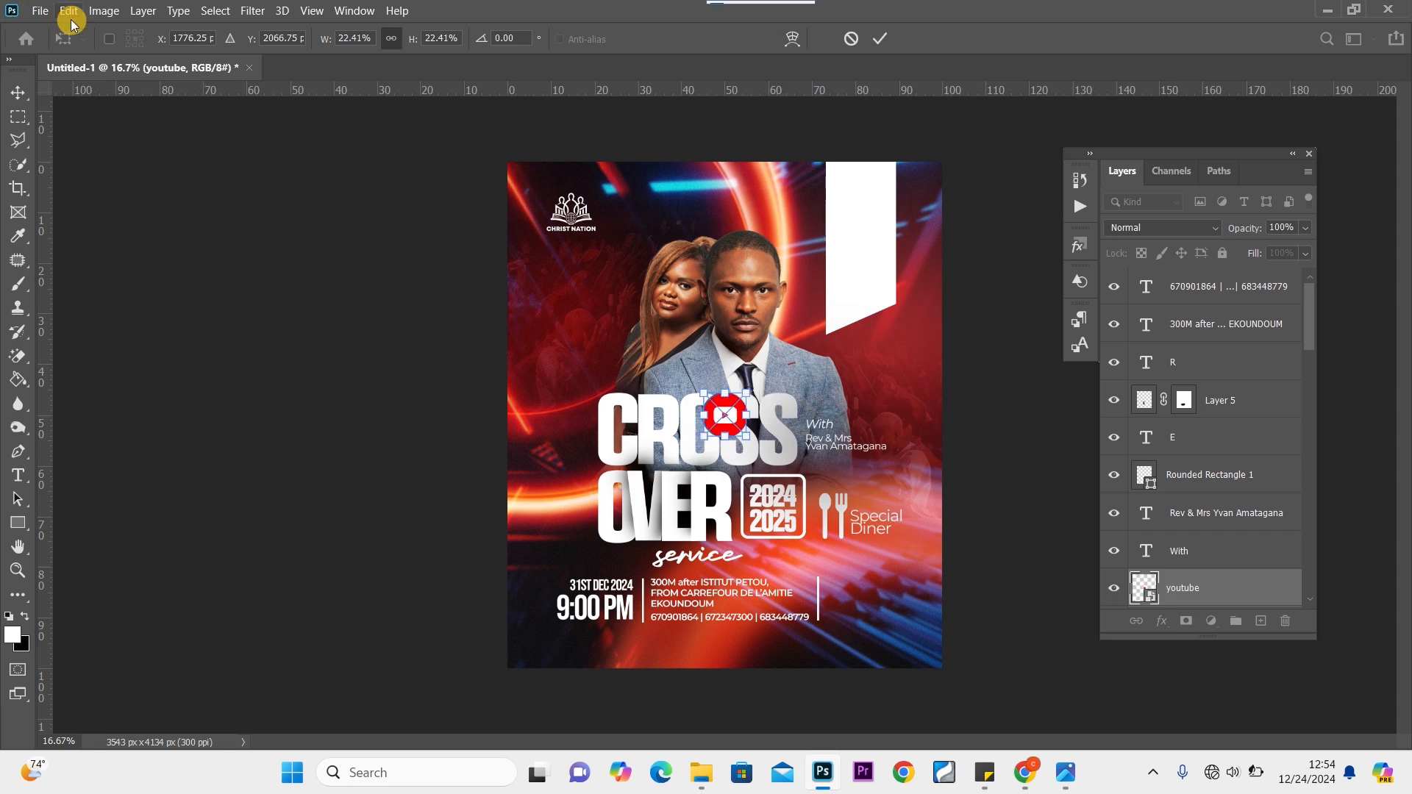
{"action": "left_click", "coordinate": [17, 92]}
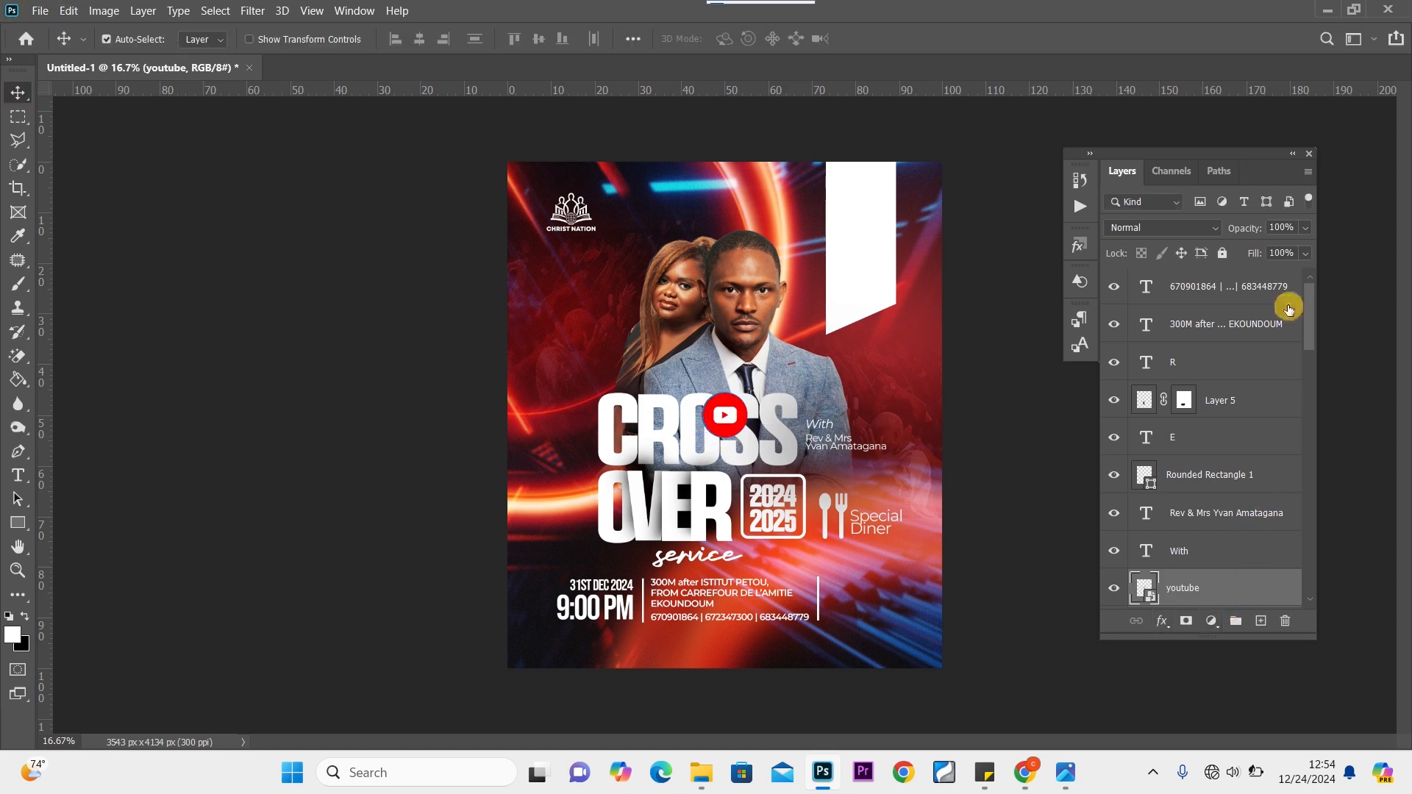
Scale the YouTube and Facebook icons together to about 41% and move them just right of the second divider
{"action": "left_click_drag", "start_coordinate": [1312, 309], "coordinate": [1315, 329]}
{"action": "scroll", "coordinate": [1255, 413], "scroll_direction": "down", "scroll_amount": 3}
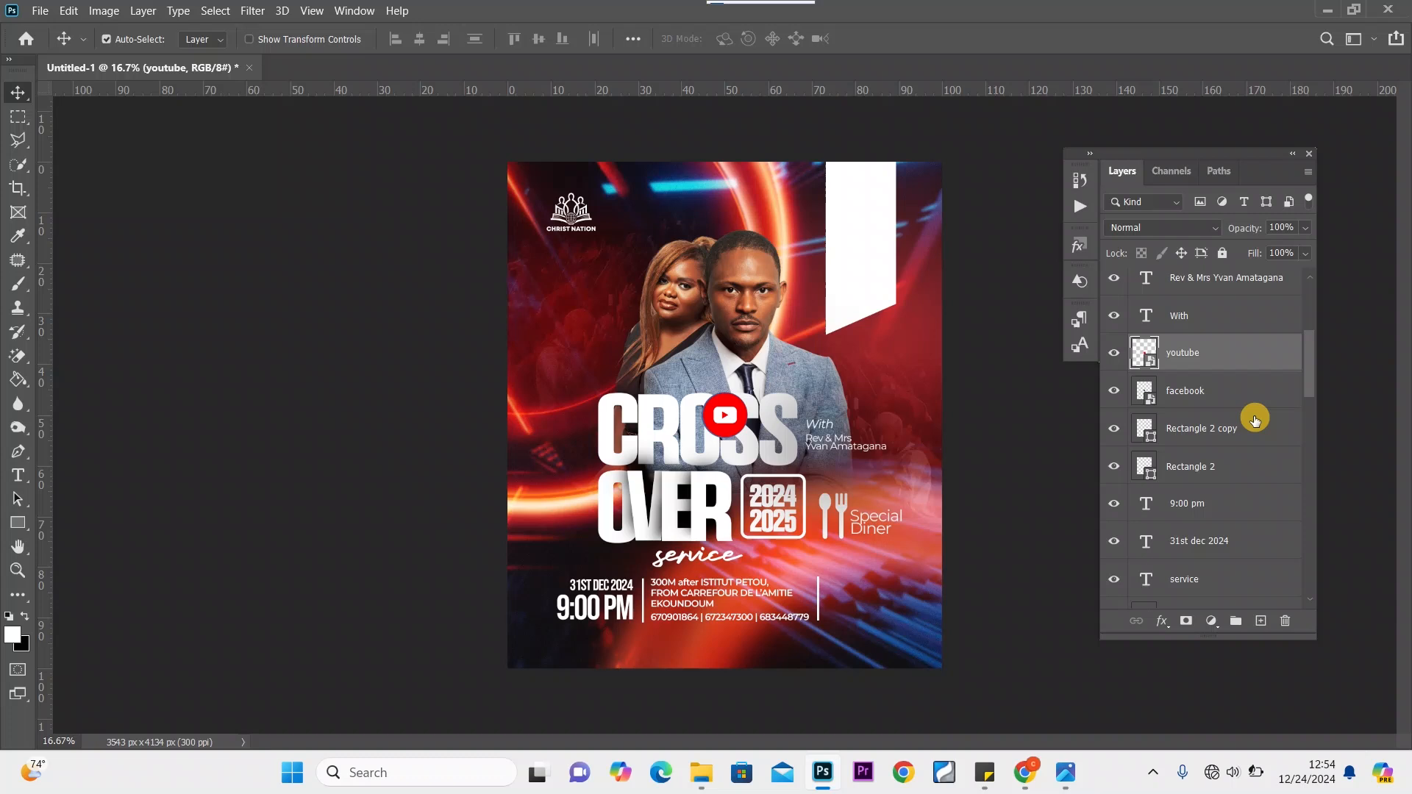
{"action": "left_click", "coordinate": [1225, 395], "text": "ctrl"}
{"action": "key", "text": "ctrl+t"}
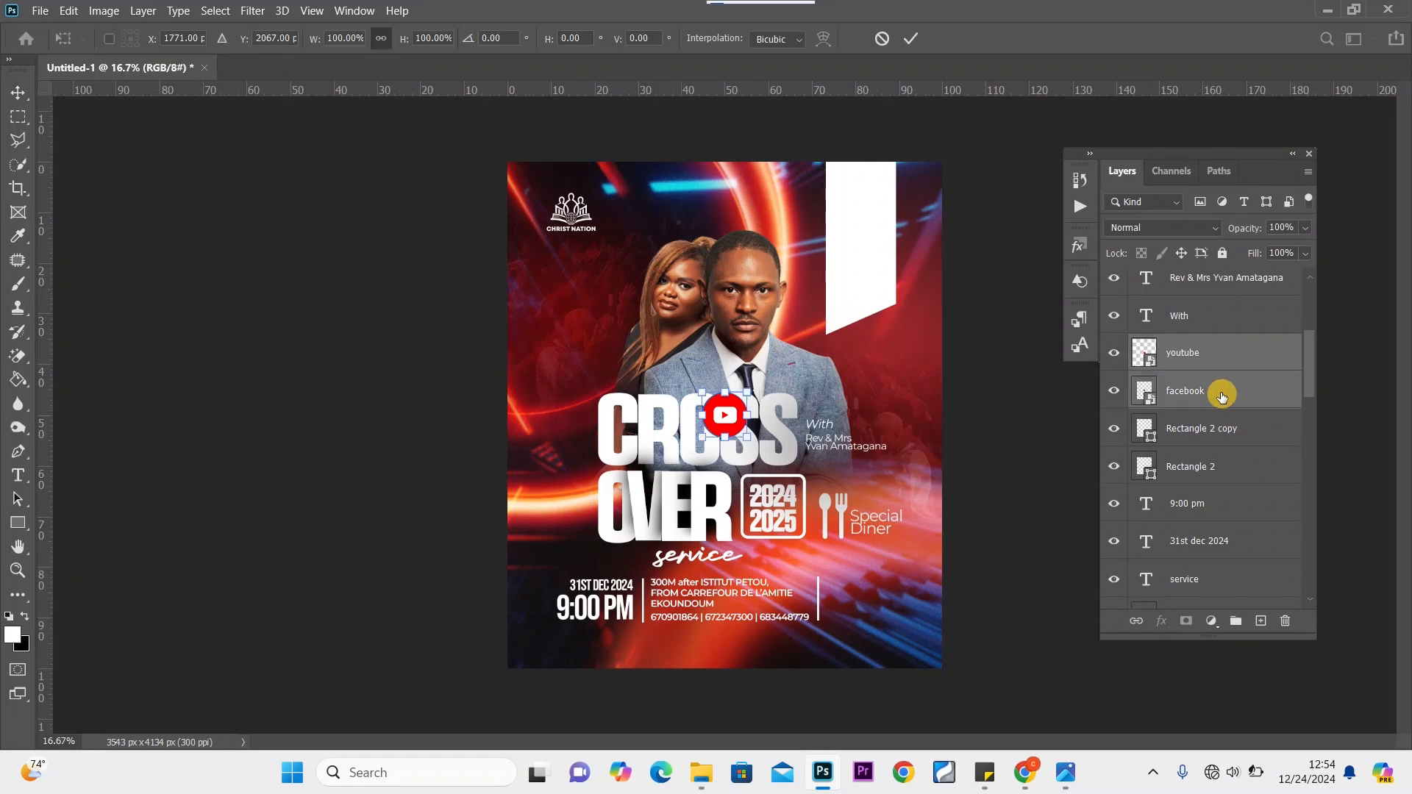
{"action": "left_click_drag", "start_coordinate": [748, 392], "coordinate": [724, 417]}
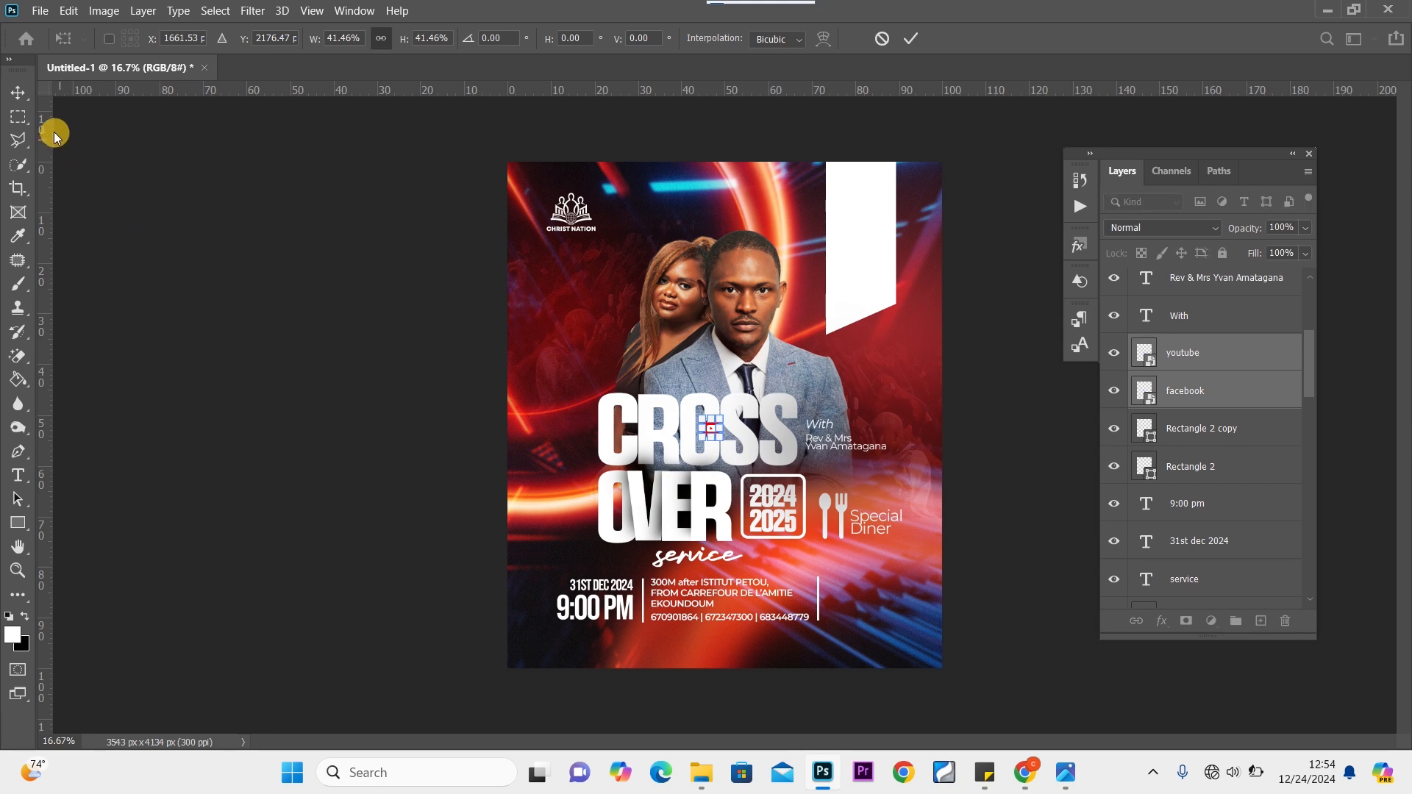
{"action": "left_click", "coordinate": [17, 94]}
{"action": "left_click", "coordinate": [745, 422]}
{"action": "left_click_drag", "start_coordinate": [713, 433], "coordinate": [837, 589]}
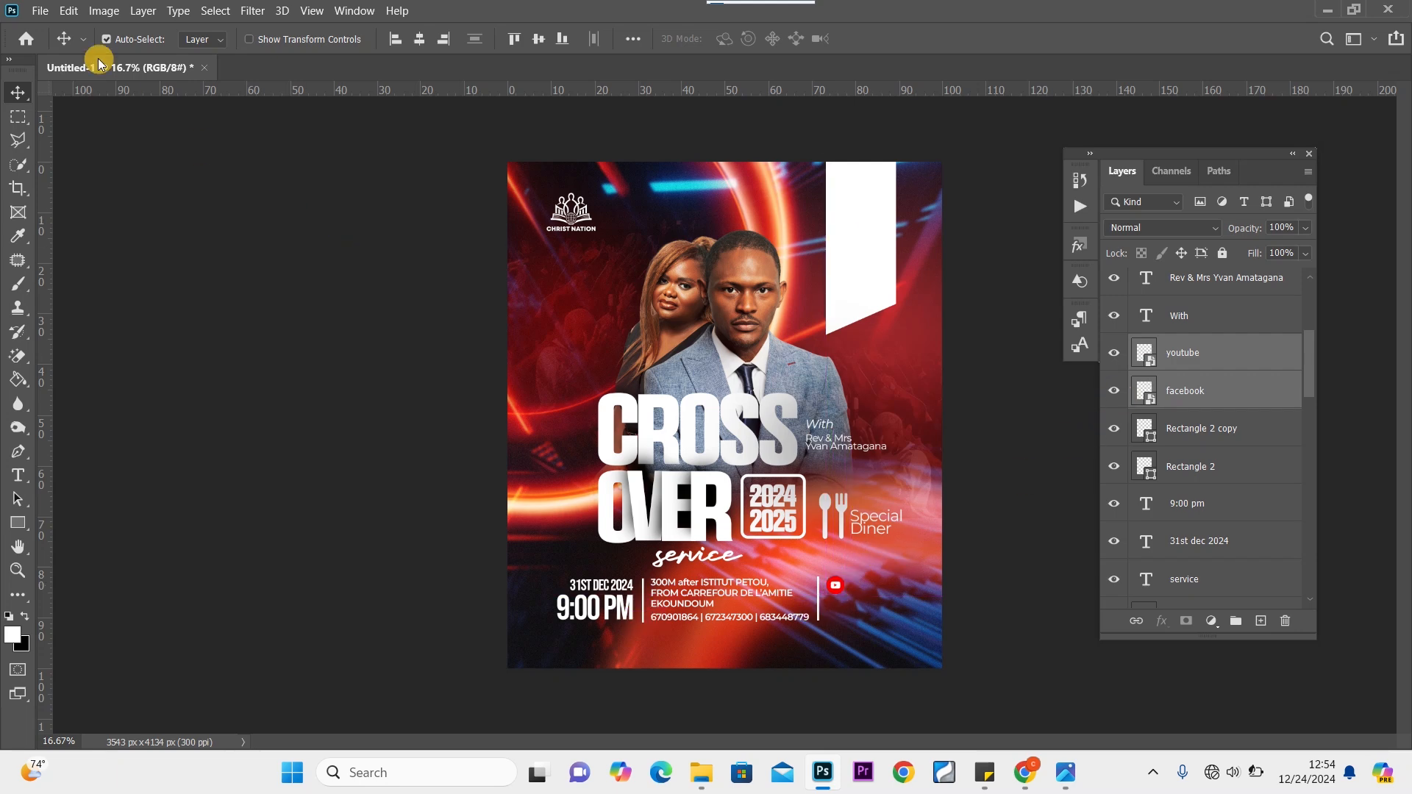
Move the YouTube icon straight down so it sits directly below the Facebook icon
{"action": "left_click", "coordinate": [135, 180]}
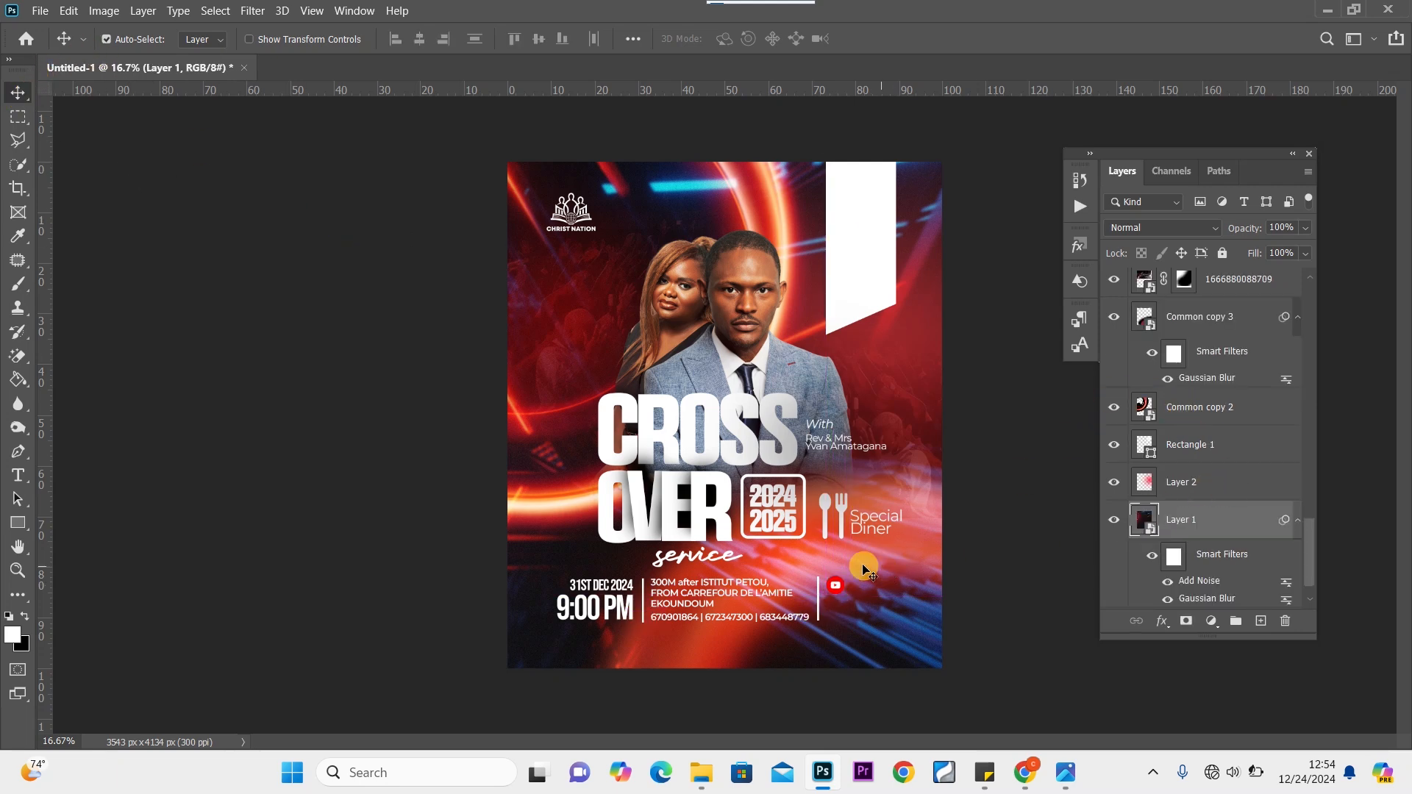
{"action": "left_click", "coordinate": [839, 588]}
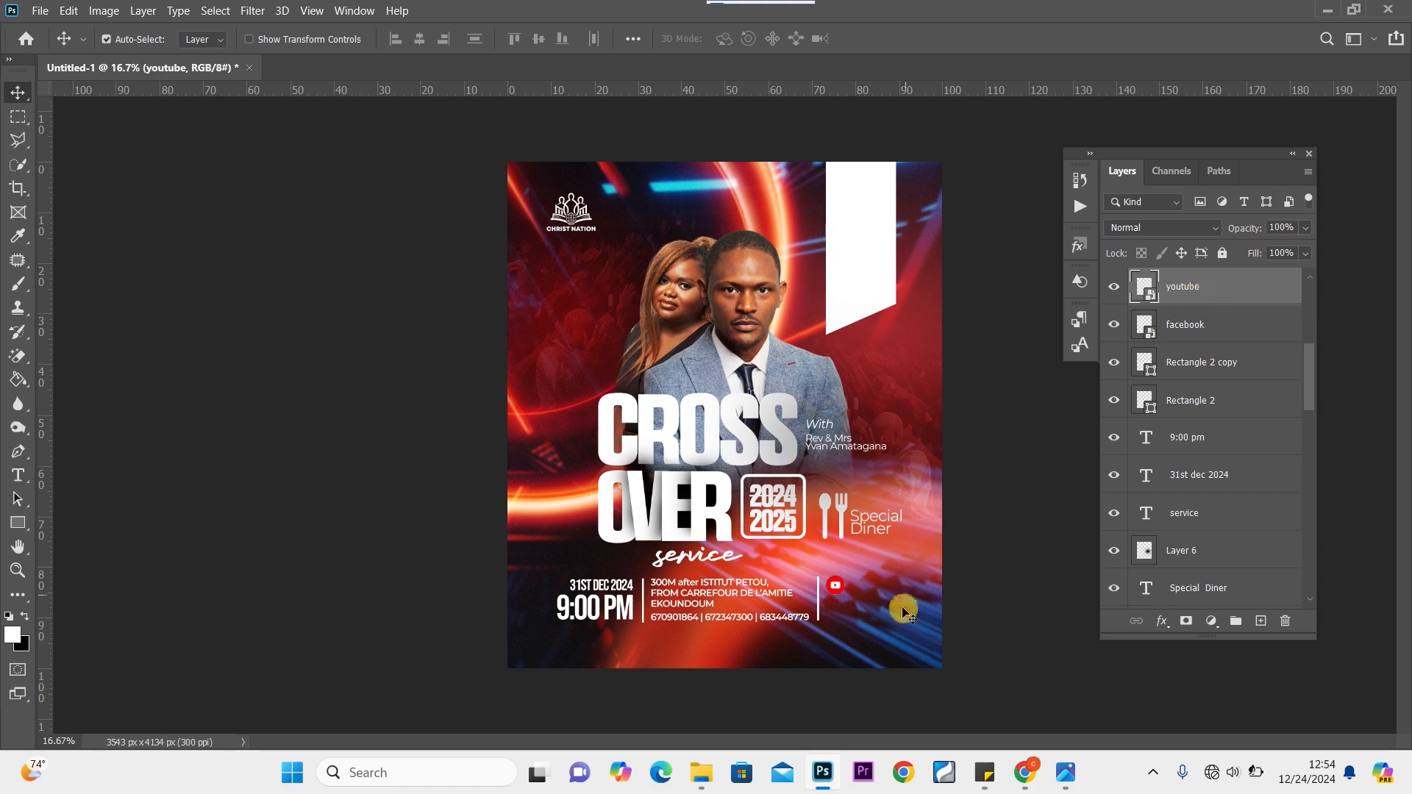
{"action": "left_click_drag", "start_coordinate": [835, 592], "coordinate": [836, 620]}
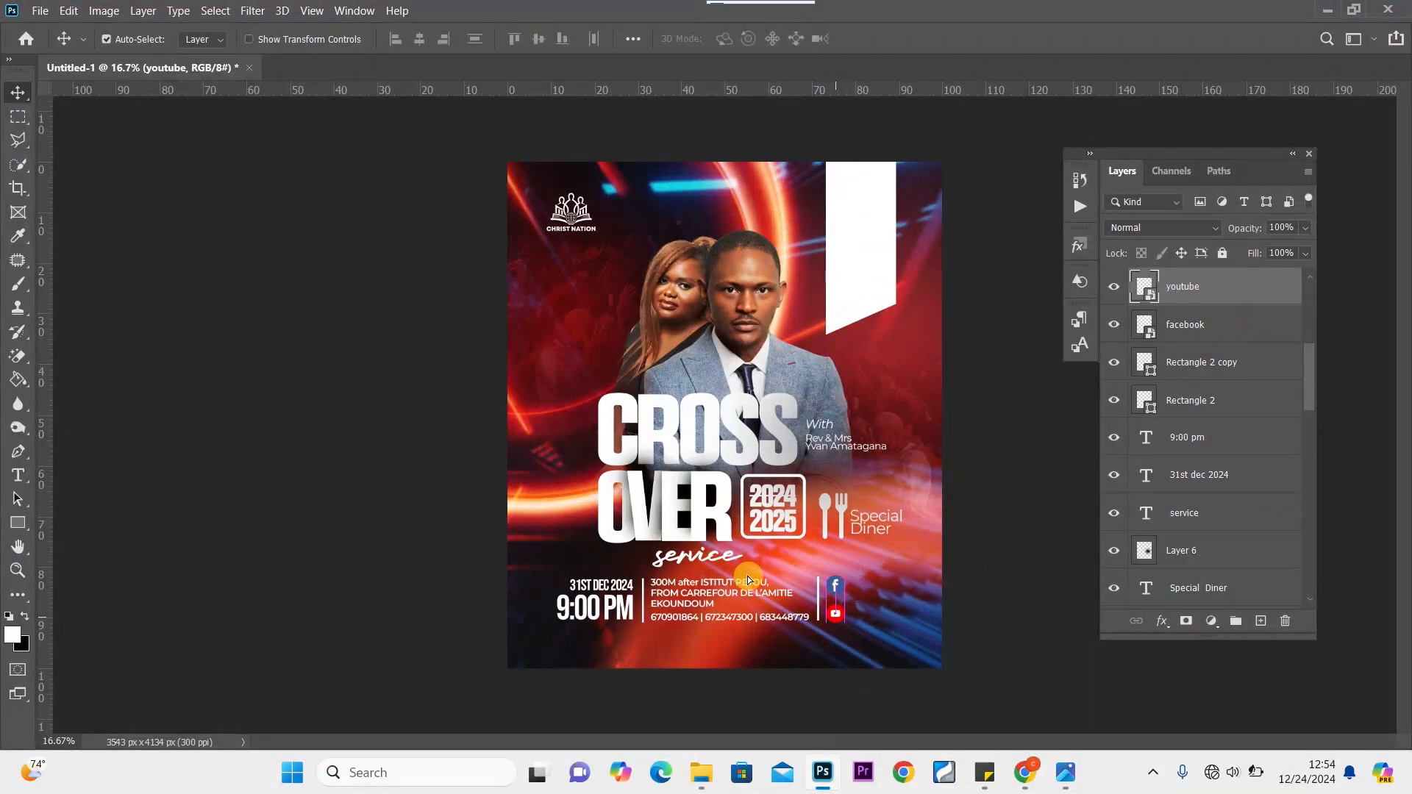
Scale the Facebook and YouTube icons together to about 80% beside the second divider
{"action": "left_click", "coordinate": [1228, 327], "text": "ctrl"}
{"action": "key", "text": "ctrl+t"}
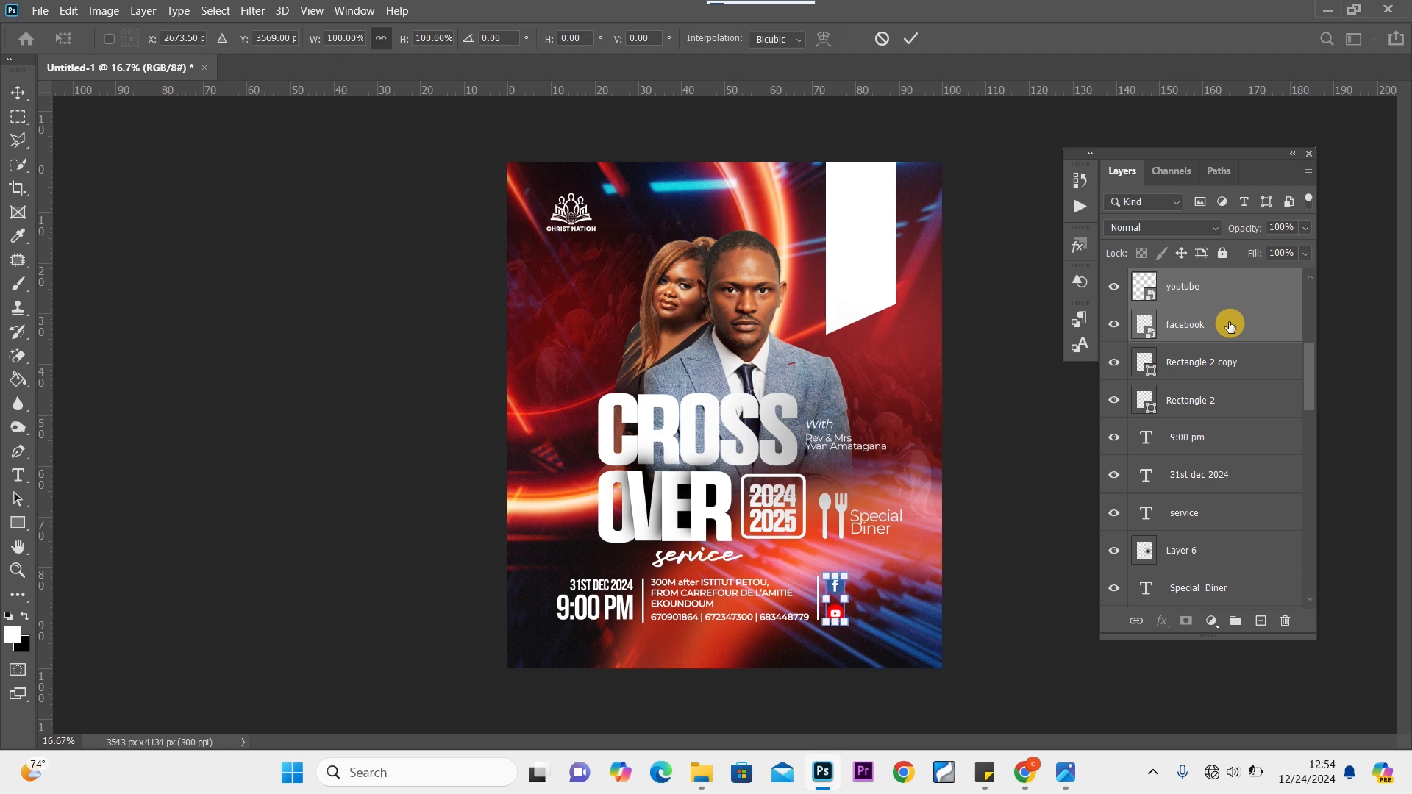
{"action": "mouse_move", "coordinate": [842, 583]}
{"action": "left_mouse_down"}
{"action": "mouse_move", "coordinate": [854, 563]}
{"action": "mouse_move", "coordinate": [846, 584]}
{"action": "left_mouse_up"}
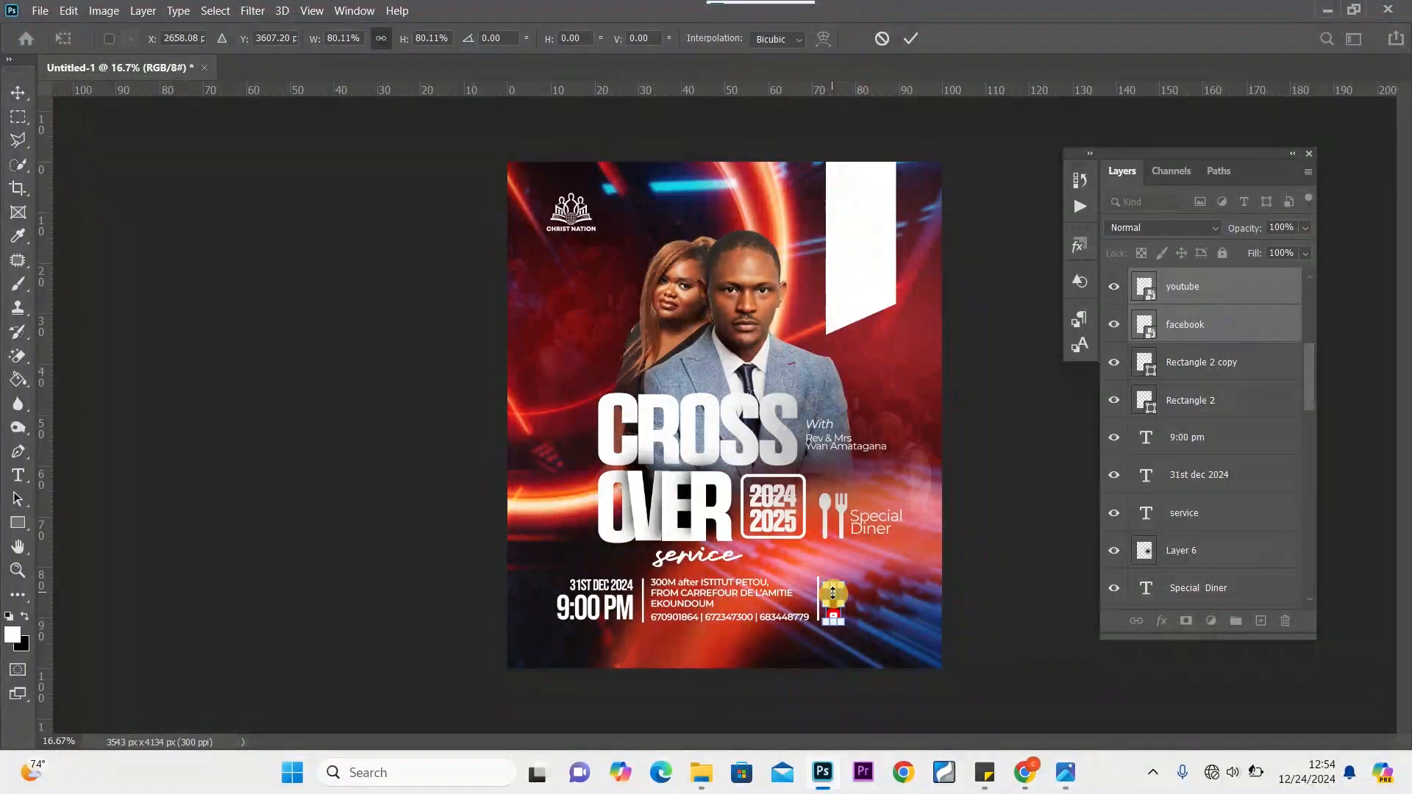
{"action": "left_click", "coordinate": [21, 95]}
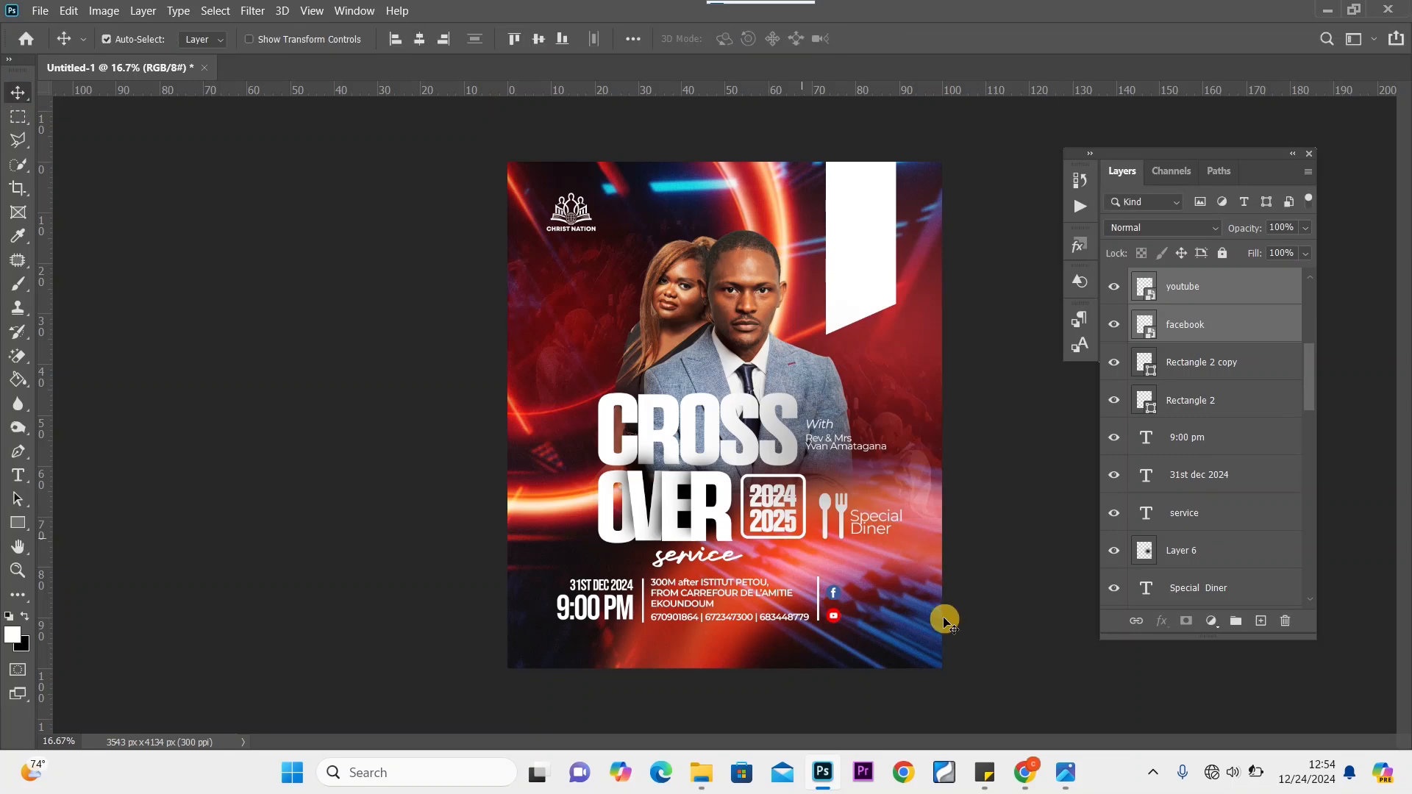
Set the font size of the venue address and the phone-number line to 16 pt
{"action": "double_click", "coordinate": [698, 600]}
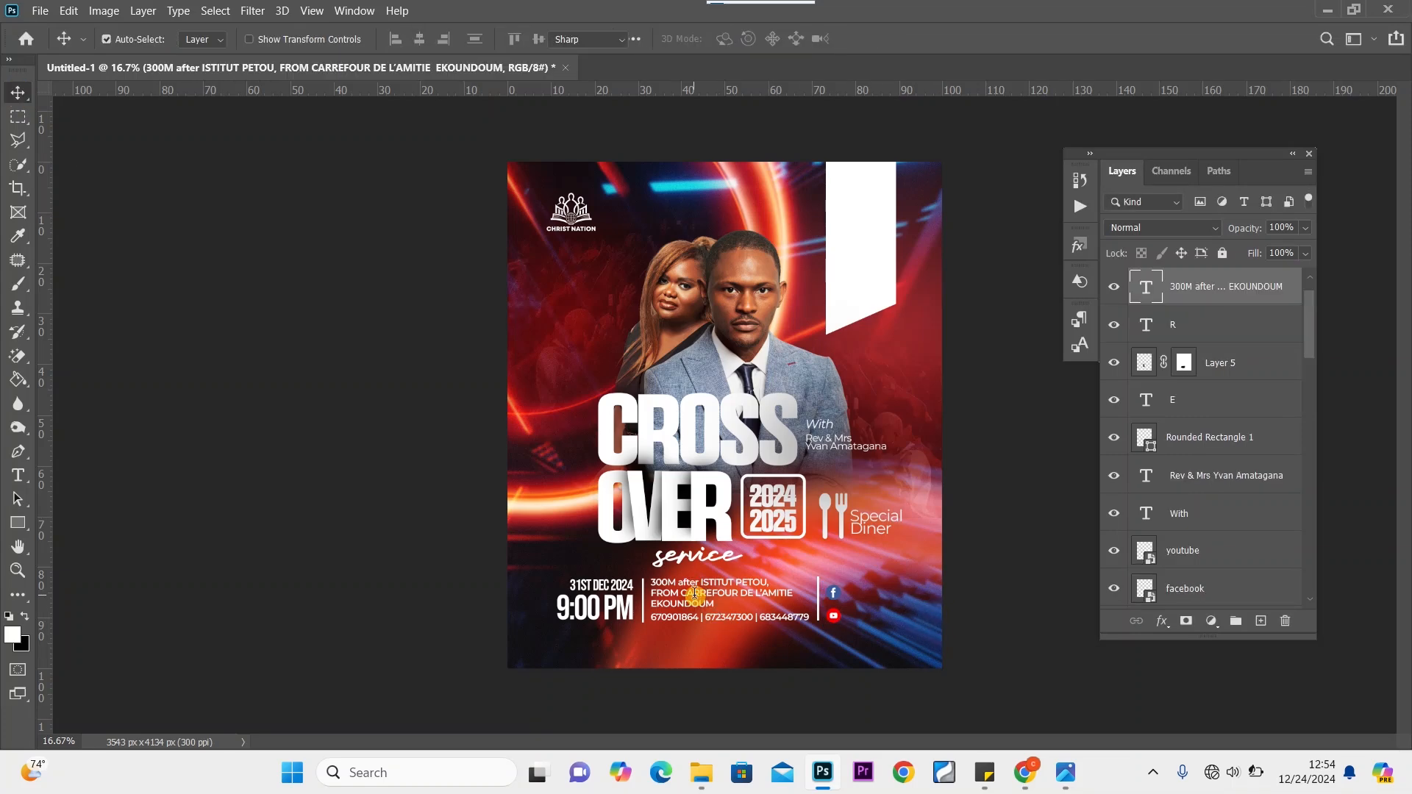
{"action": "left_click", "coordinate": [506, 38]}
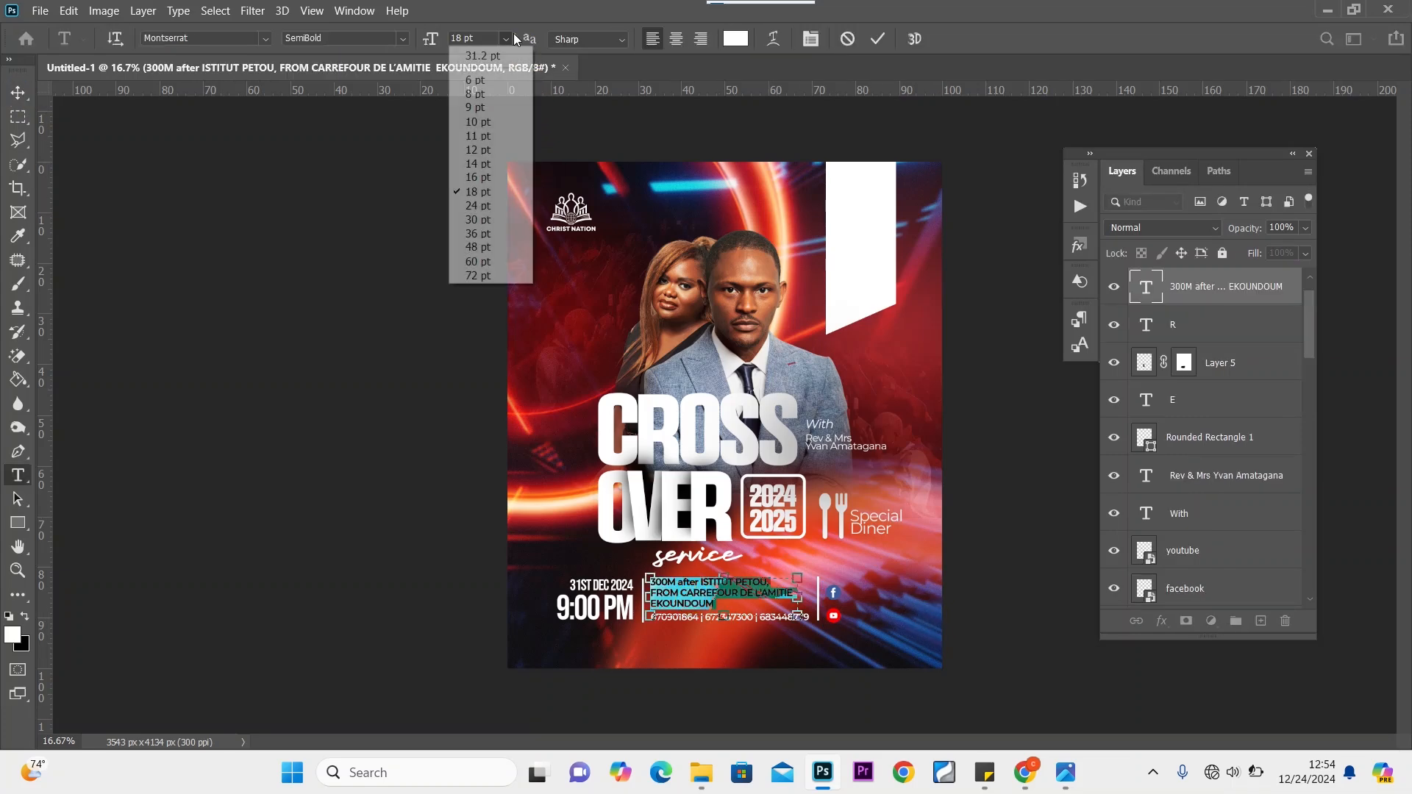
{"action": "left_click", "coordinate": [491, 178]}
{"action": "left_click", "coordinate": [17, 93]}
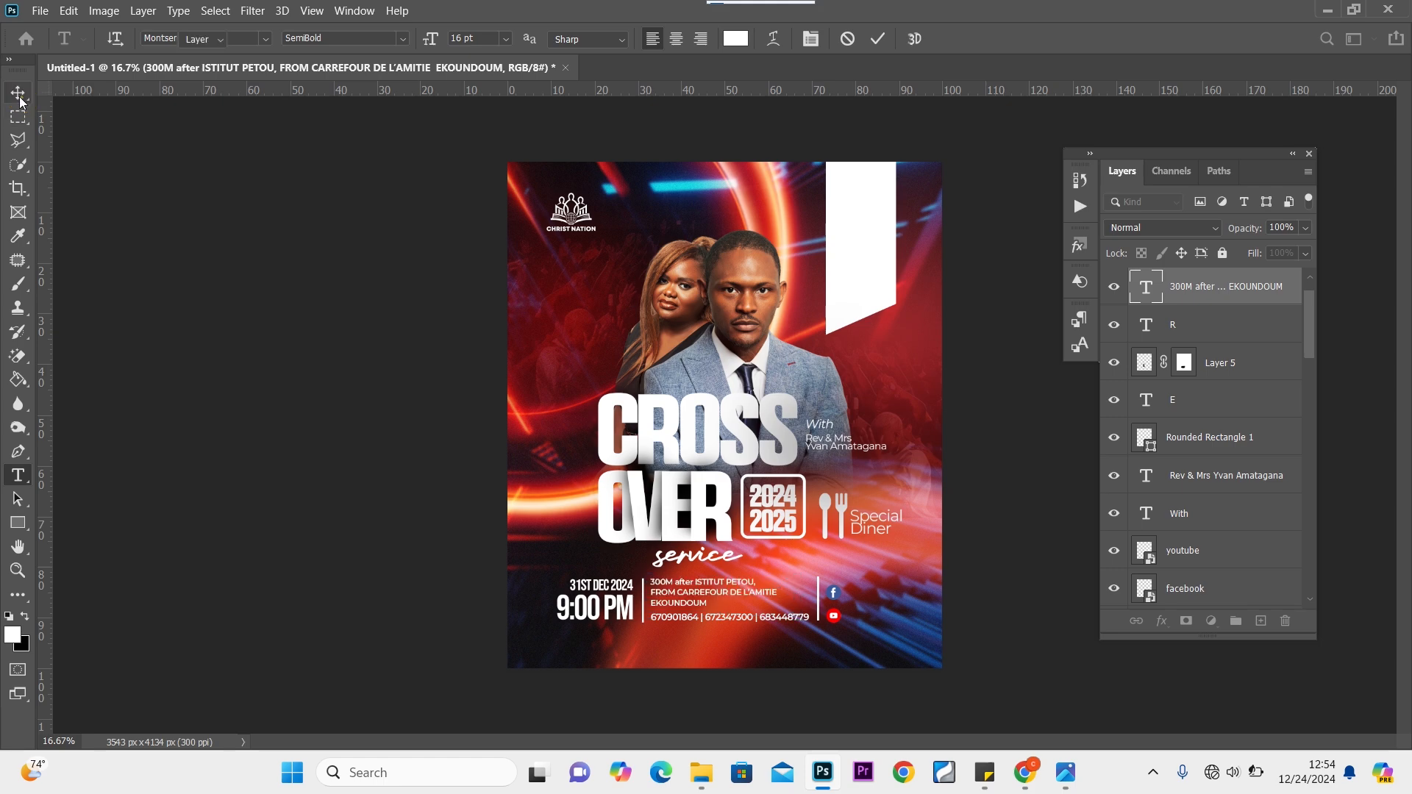
{"action": "double_click", "coordinate": [721, 627]}
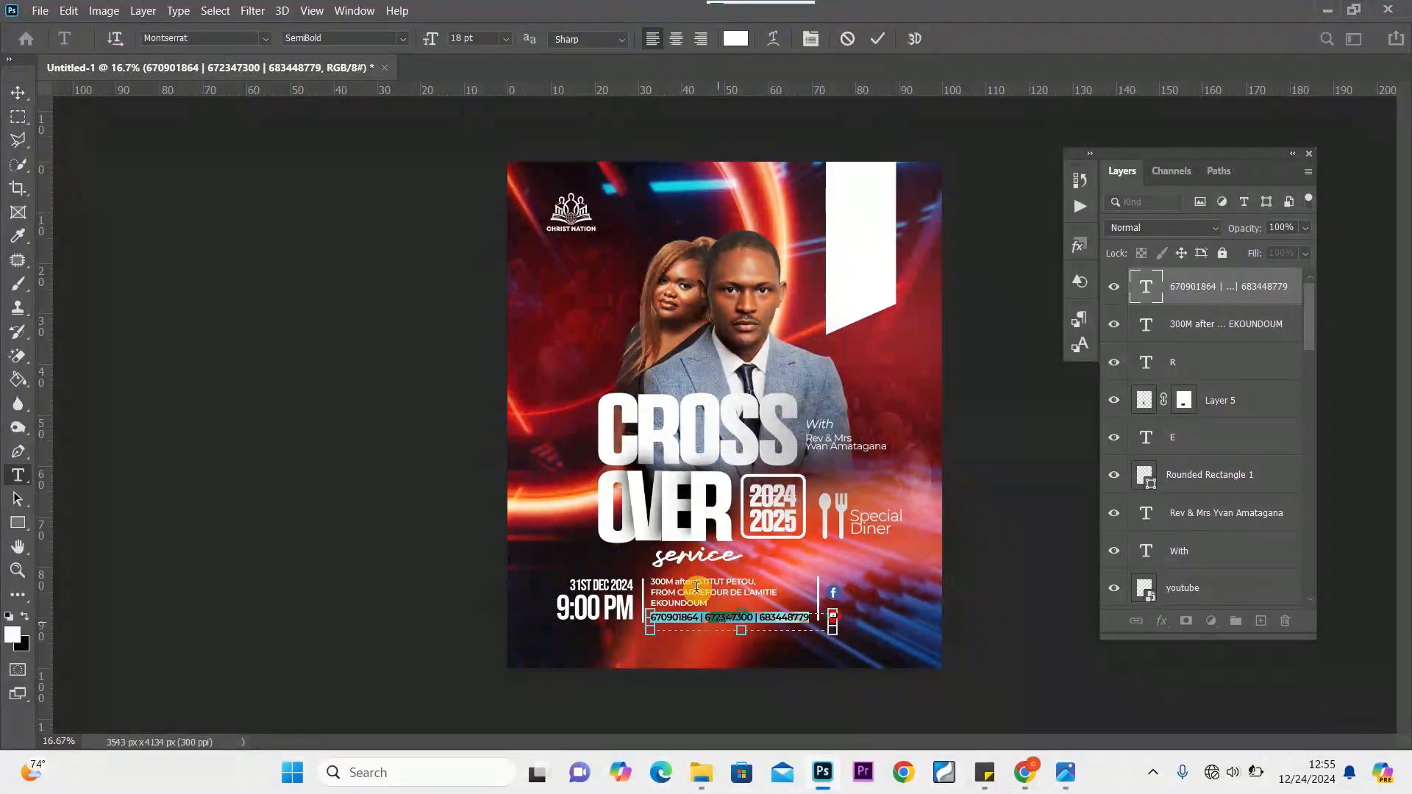
{"action": "left_click", "coordinate": [507, 38]}
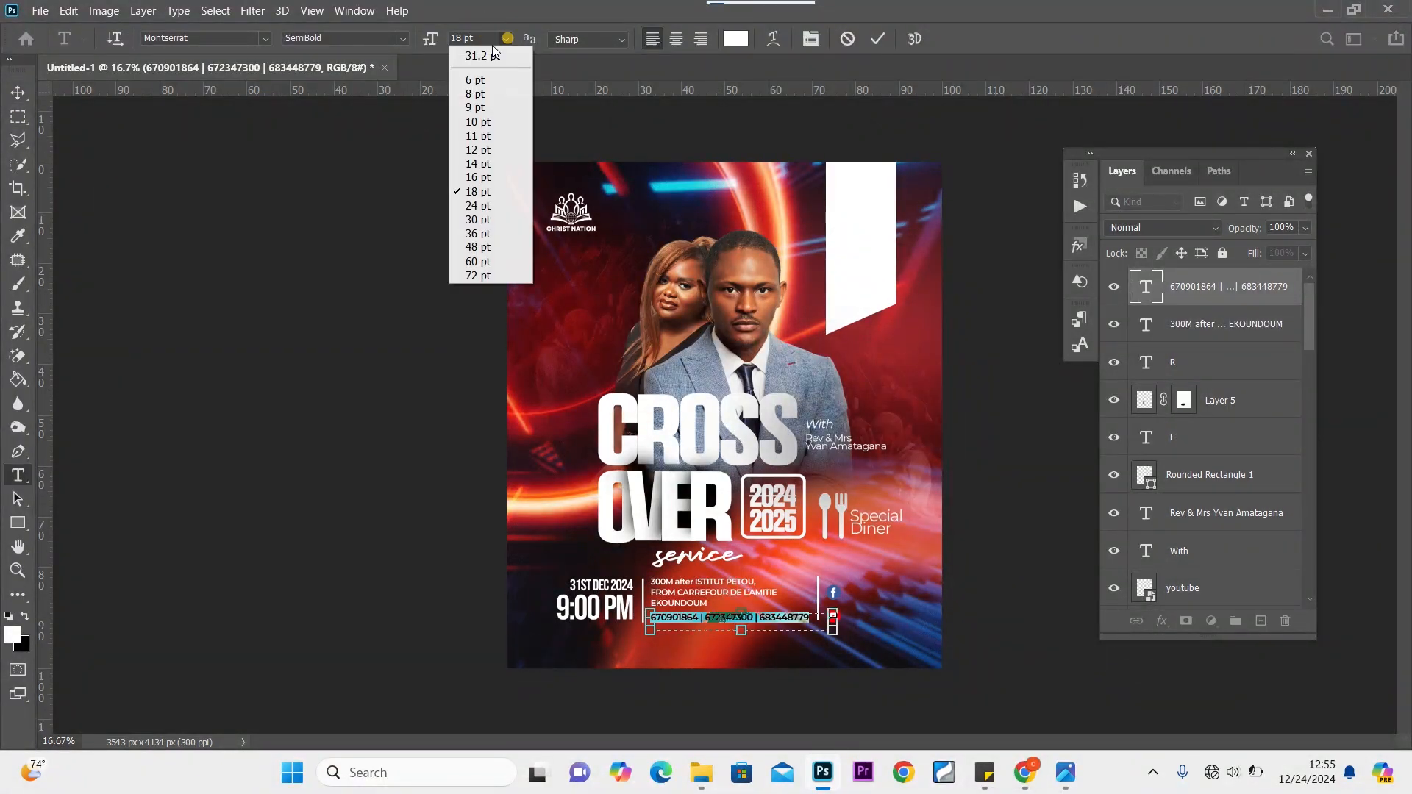
{"action": "left_click", "coordinate": [483, 177]}
{"action": "left_click", "coordinate": [19, 93]}
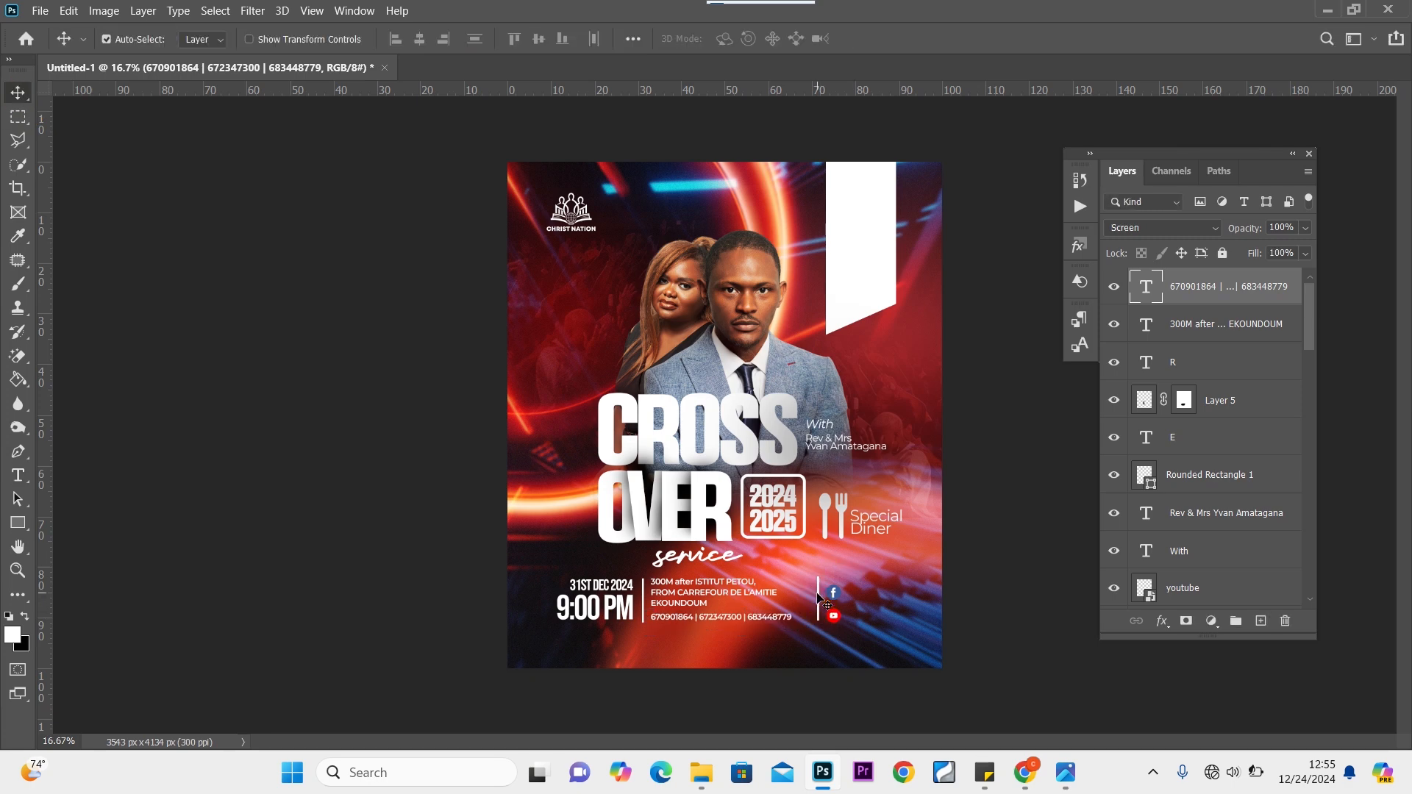
Shift the second divider left towards the phone numbers and bring the Facebook and YouTube icons close beside it
{"action": "left_click", "coordinate": [822, 599]}
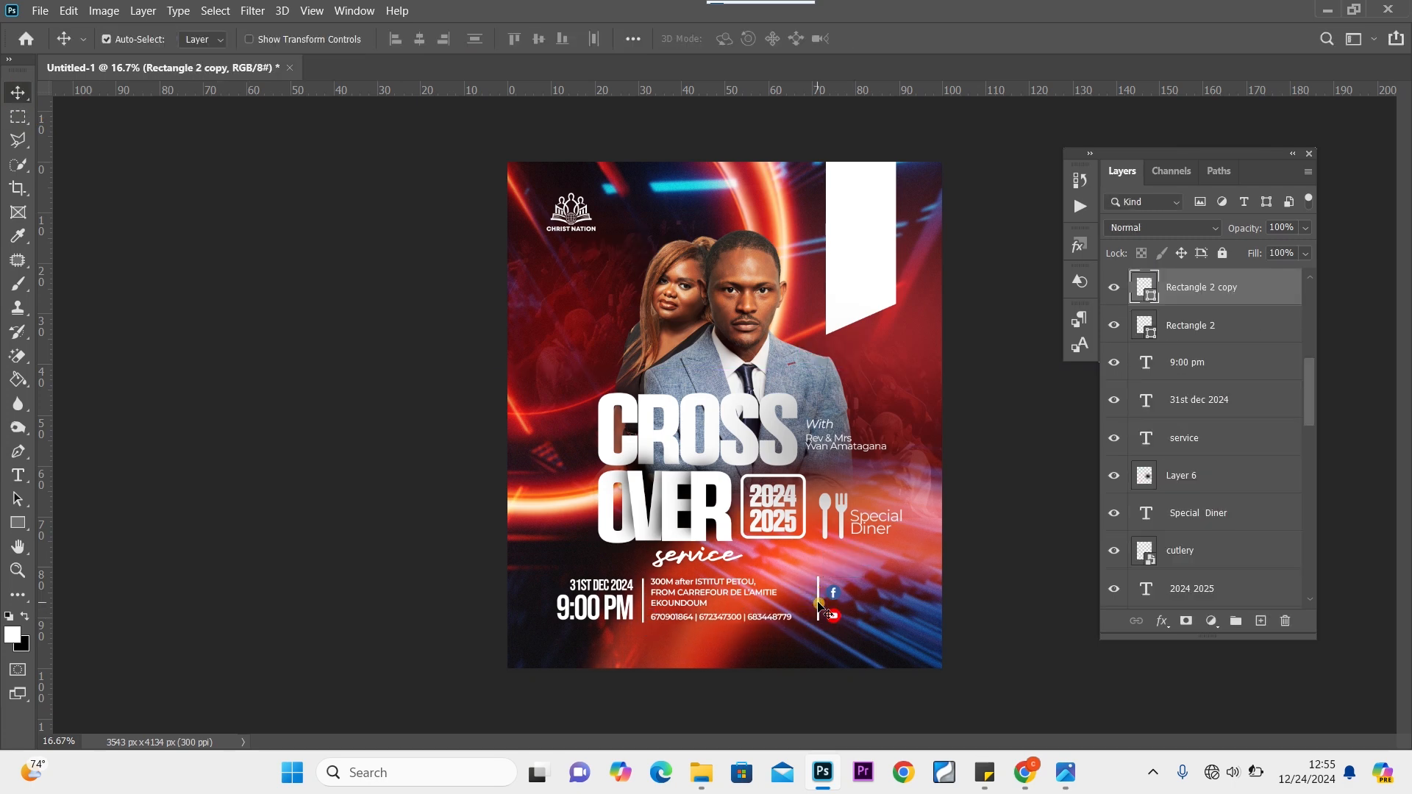
{"action": "left_click_drag", "start_coordinate": [819, 605], "coordinate": [805, 602]}
{"action": "mouse_move", "coordinate": [840, 596]}
{"action": "left_mouse_down"}
{"action": "mouse_move", "coordinate": [817, 586]}
{"action": "mouse_move", "coordinate": [821, 618]}
{"action": "mouse_move", "coordinate": [813, 590]}
{"action": "left_mouse_up"}
{"action": "left_click", "coordinate": [811, 585]}
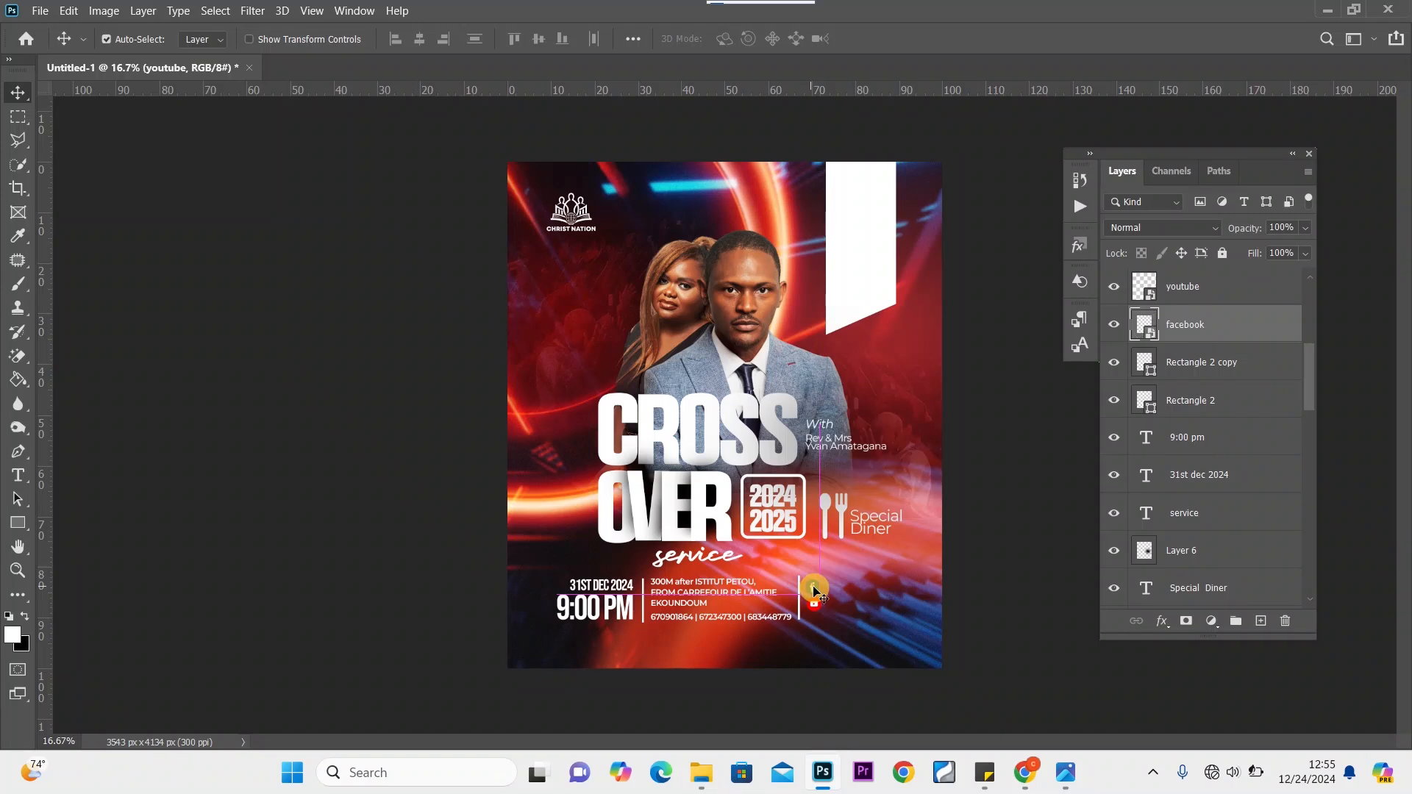
Copy the line "Christ Nation Church" from the church details note in Sticky Notes and return to the flyer
{"action": "mouse_move", "coordinate": [984, 764]}
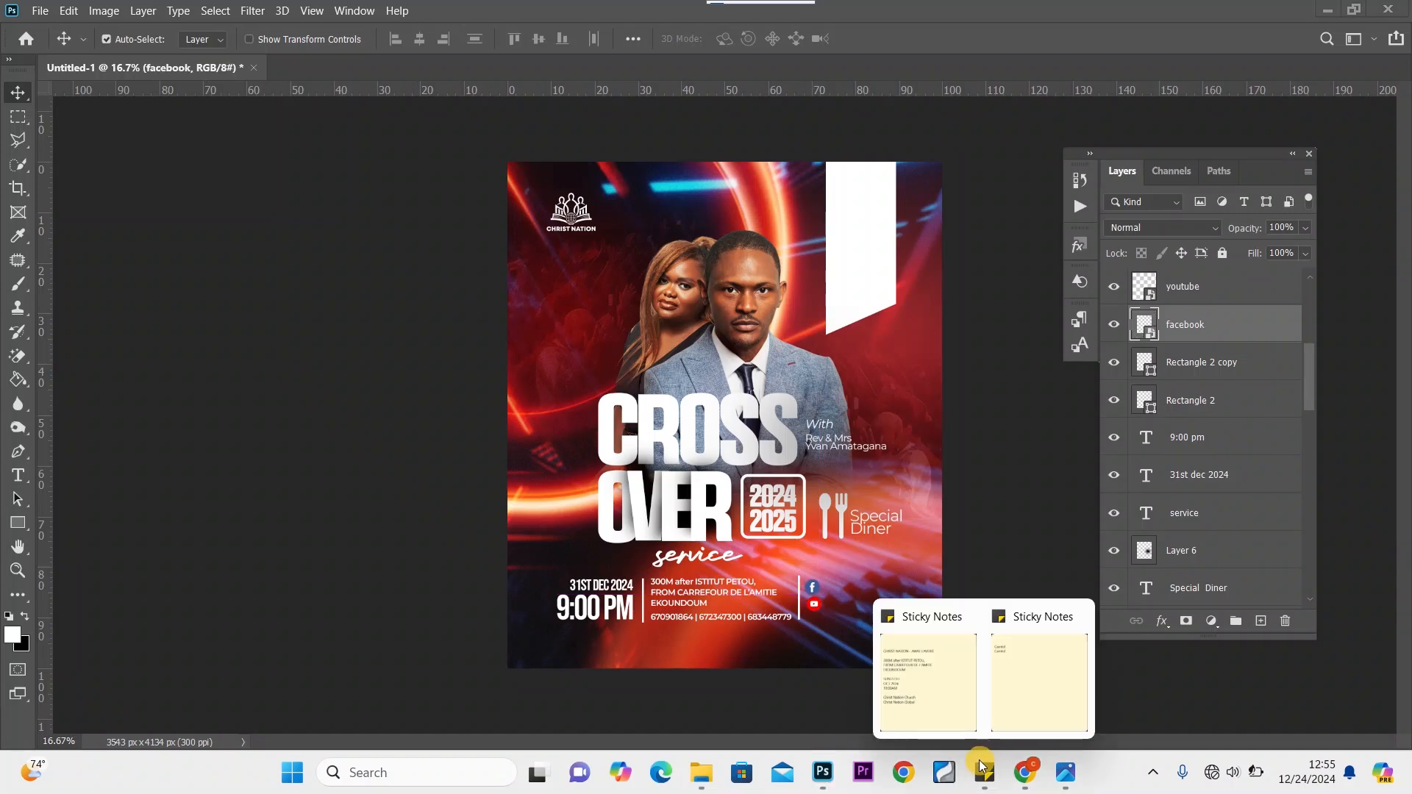
{"action": "left_click", "coordinate": [922, 691]}
{"action": "left_click_drag", "start_coordinate": [146, 236], "coordinate": [23, 240]}
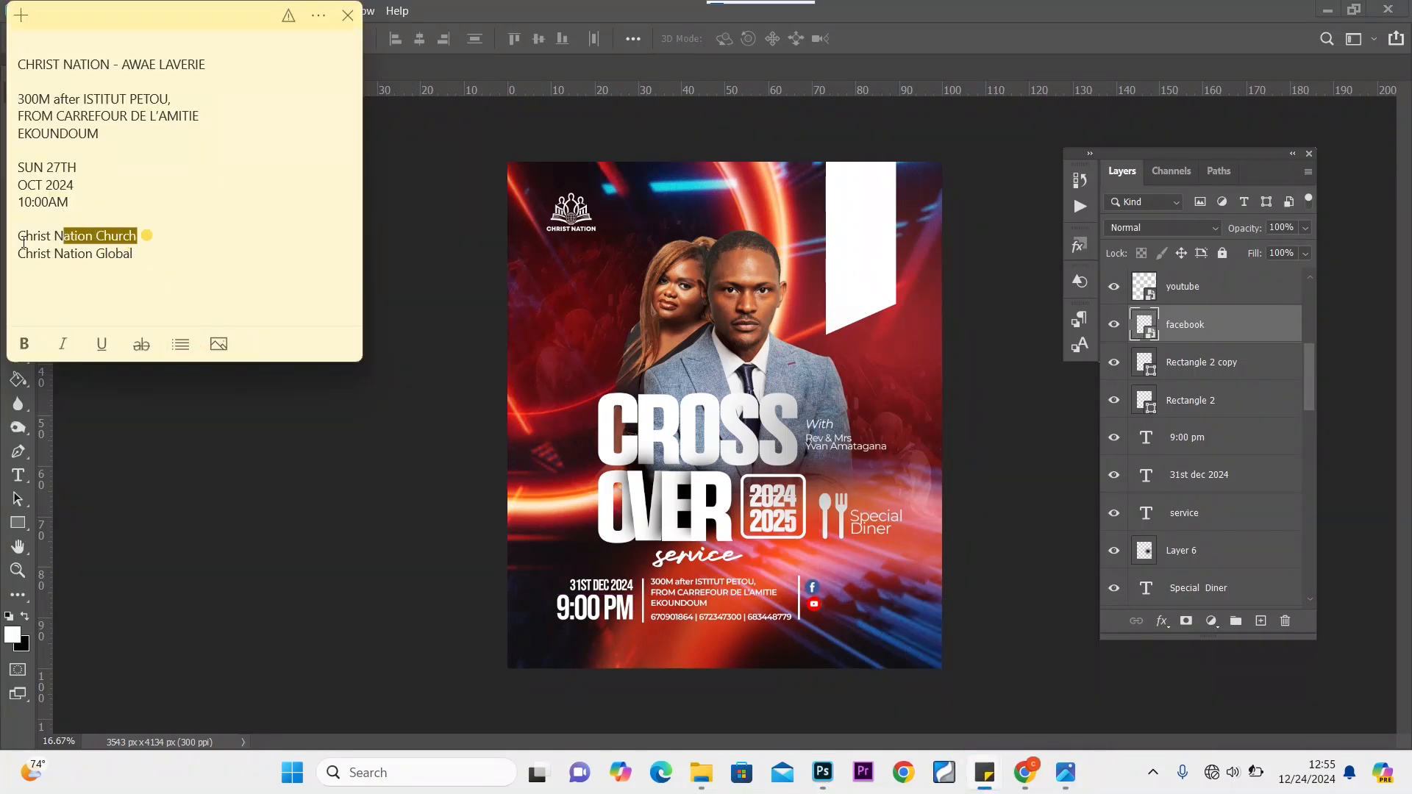
{"action": "right_click", "coordinate": [69, 243]}
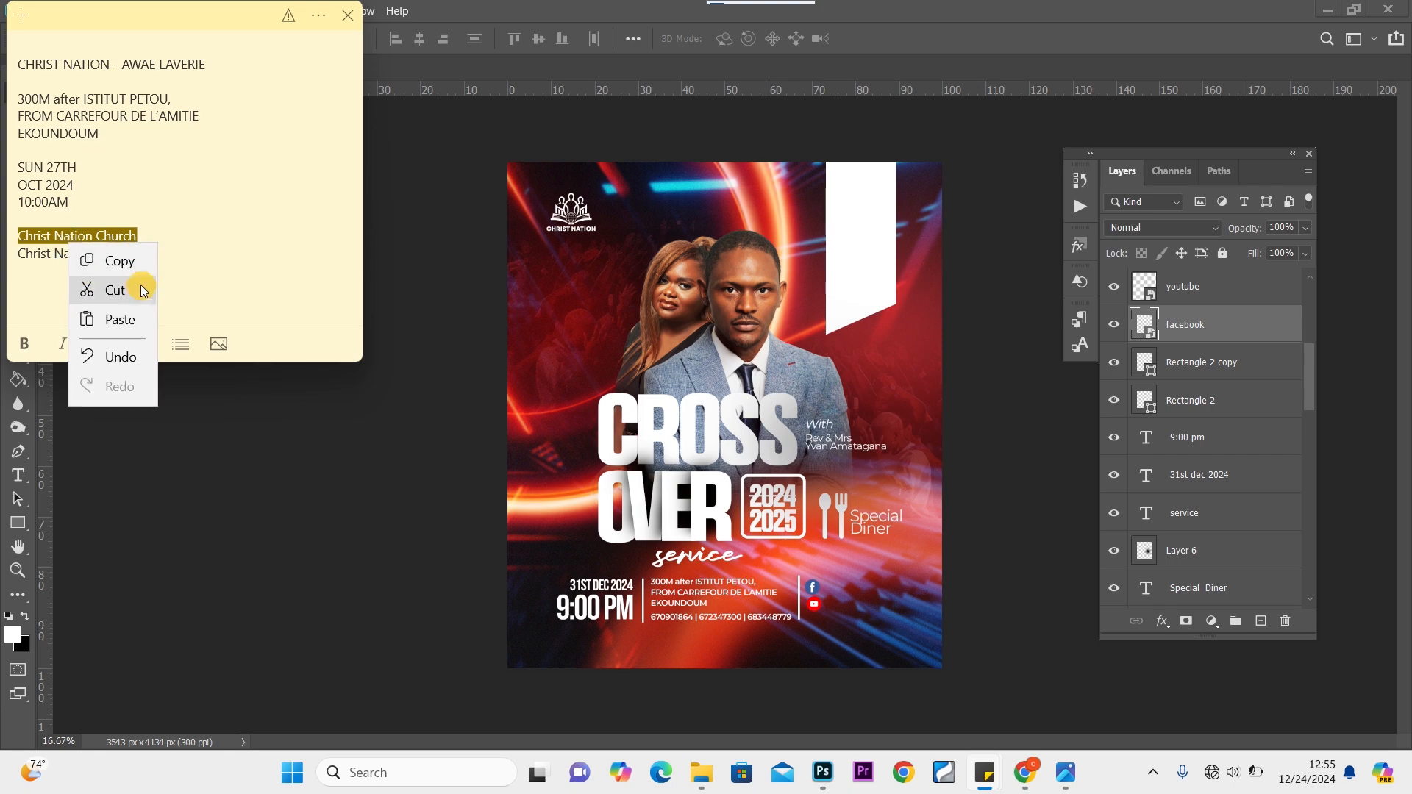
{"action": "left_click", "coordinate": [126, 263]}
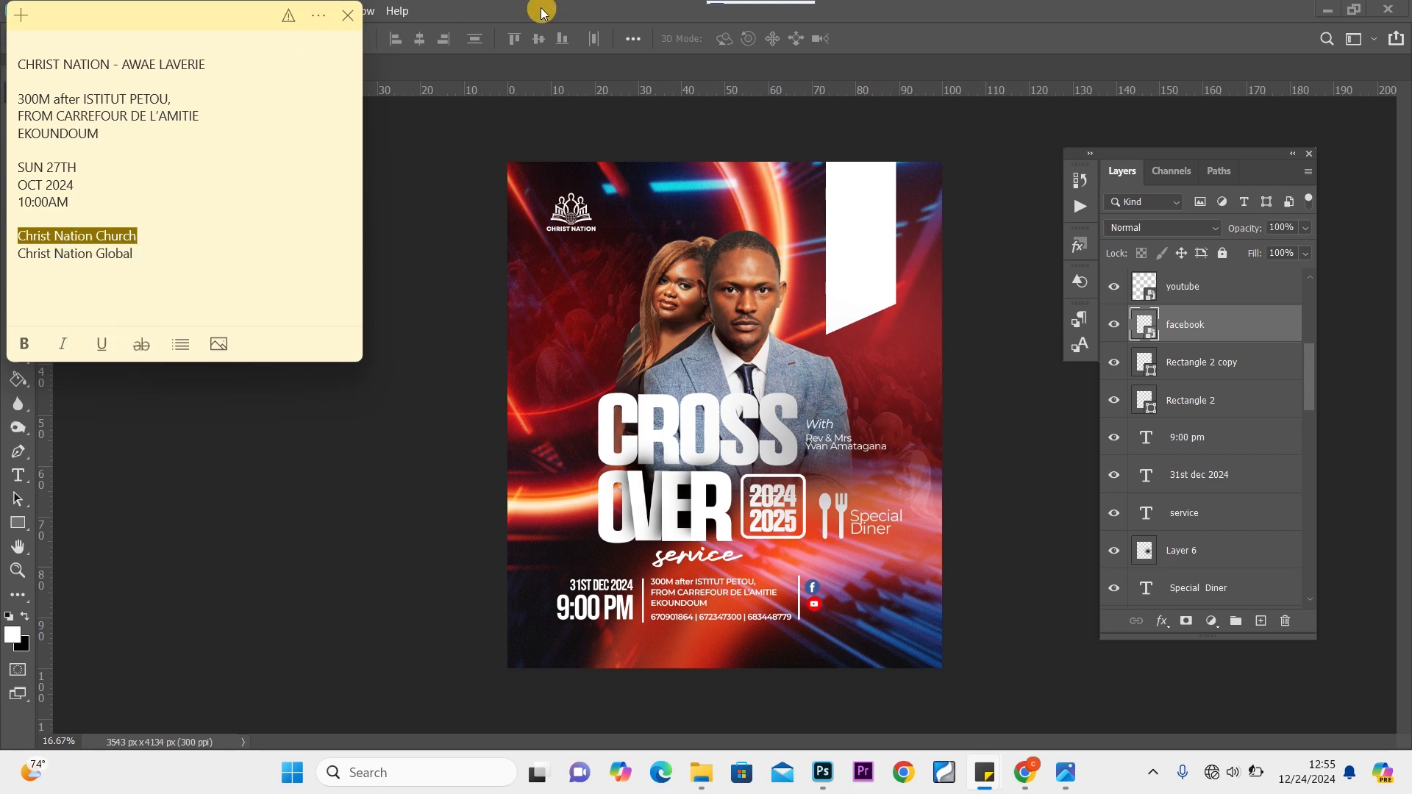
{"action": "left_click", "coordinate": [657, 6]}
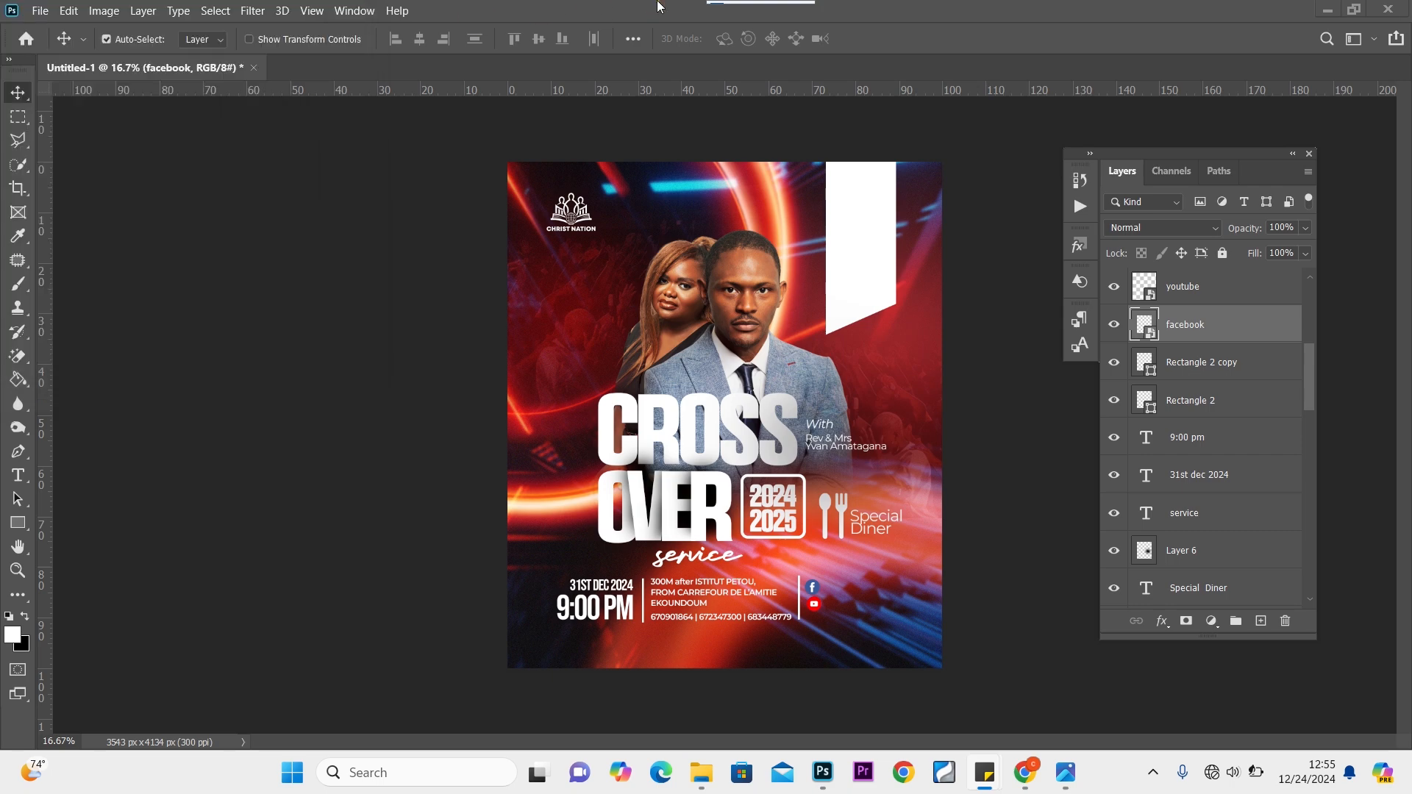
Duplicate the phone-number text beside the Facebook icon and replace its content with "Christ Nation Church"
{"action": "left_click", "coordinate": [703, 624]}
{"action": "left_click_drag", "start_coordinate": [704, 621], "coordinate": [887, 589]}
{"action": "double_click", "coordinate": [887, 586]}
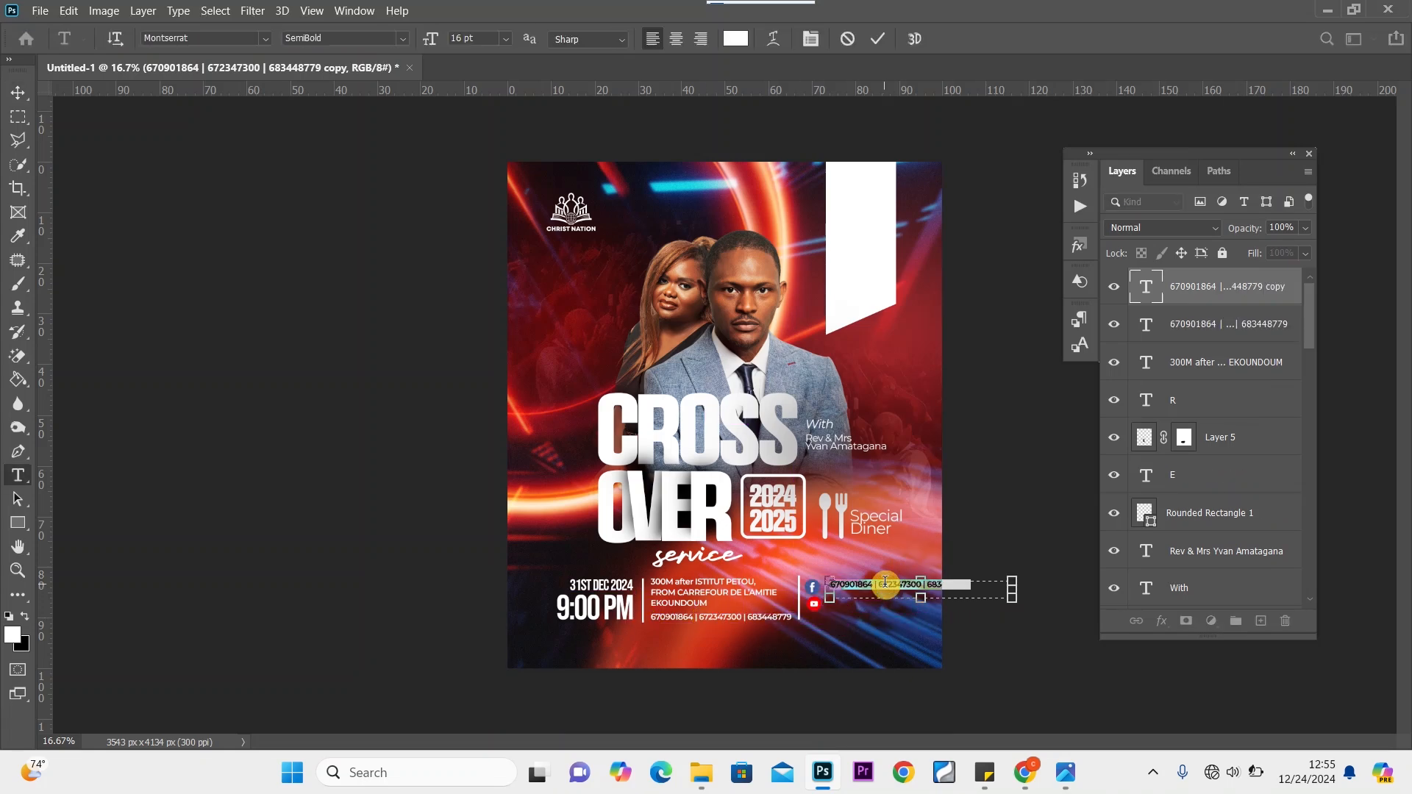
{"action": "key", "text": "ctrl+v"}
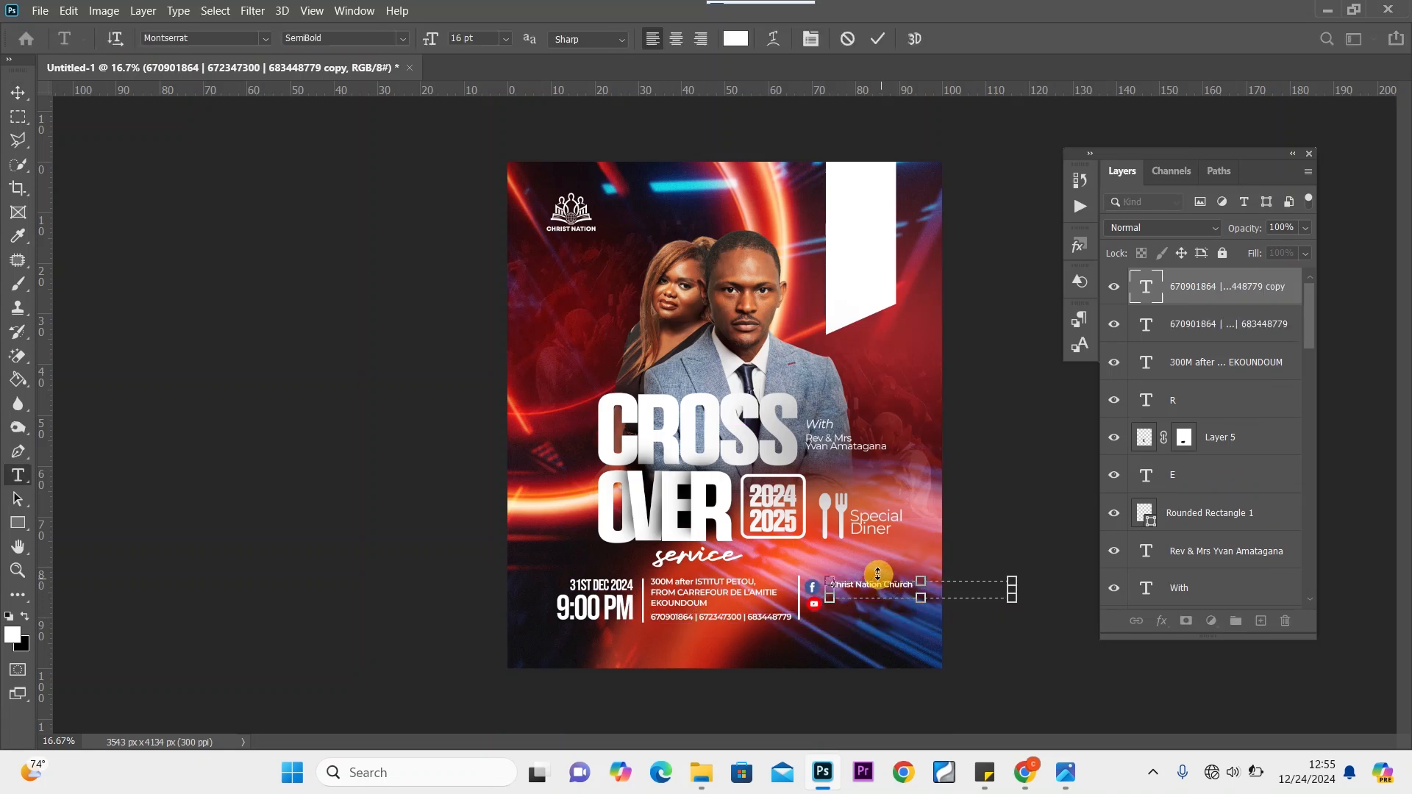
{"action": "left_click", "coordinate": [19, 92]}
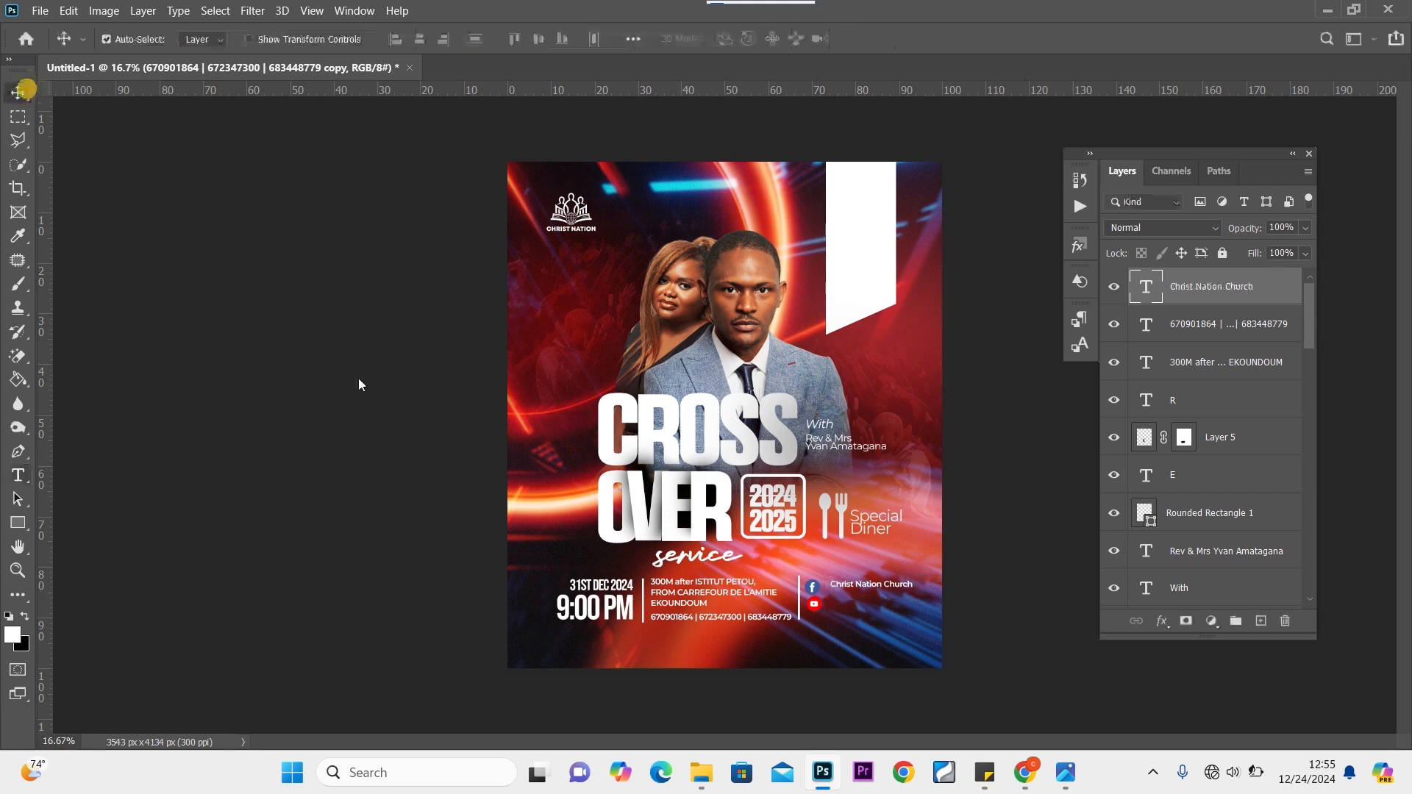
Align the "Christ Nation Church" text with the Facebook icon and duplicate it beside the YouTube icon
{"action": "left_click_drag", "start_coordinate": [870, 584], "coordinate": [863, 588]}
{"action": "left_click_drag", "start_coordinate": [863, 588], "coordinate": [864, 590]}
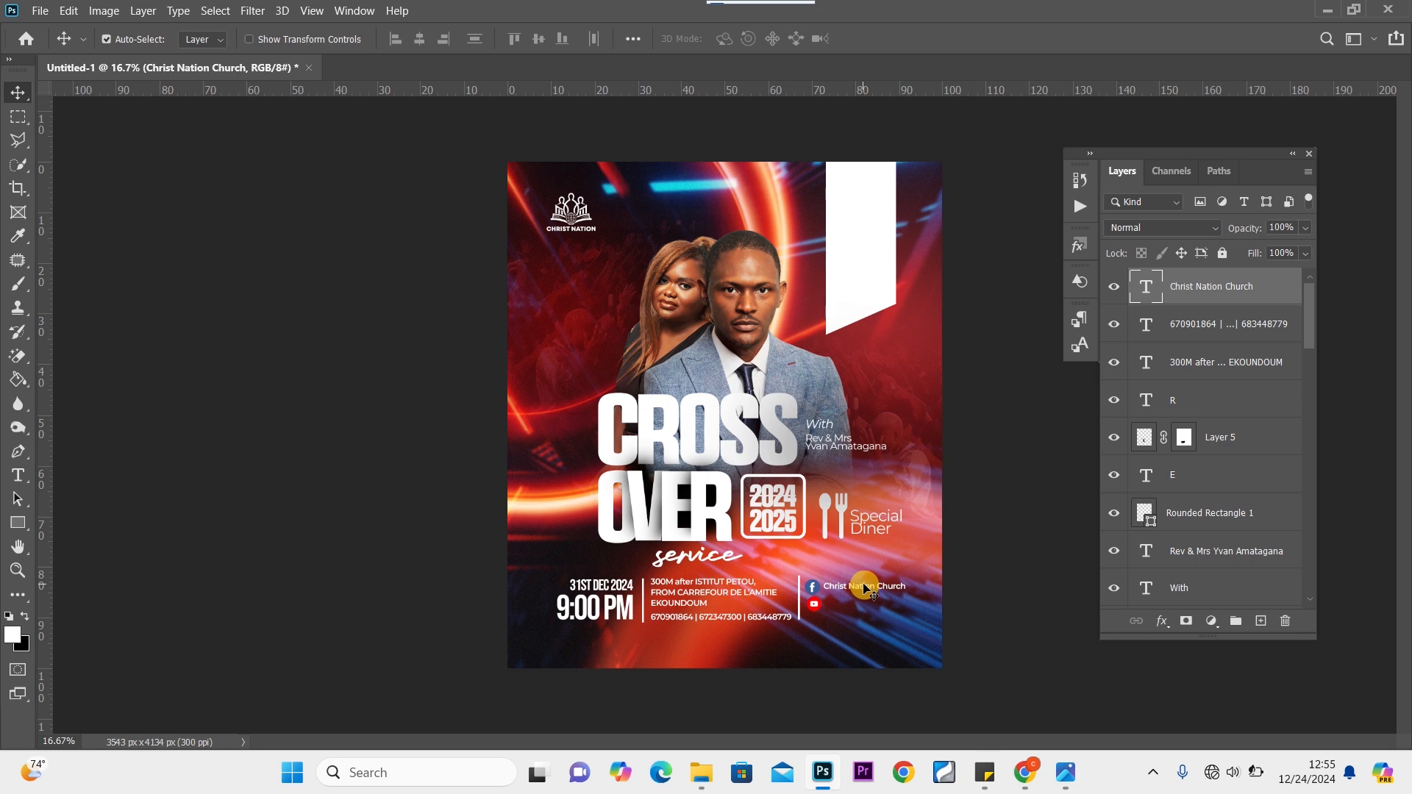
{"action": "left_click_drag", "start_coordinate": [870, 593], "coordinate": [868, 606]}
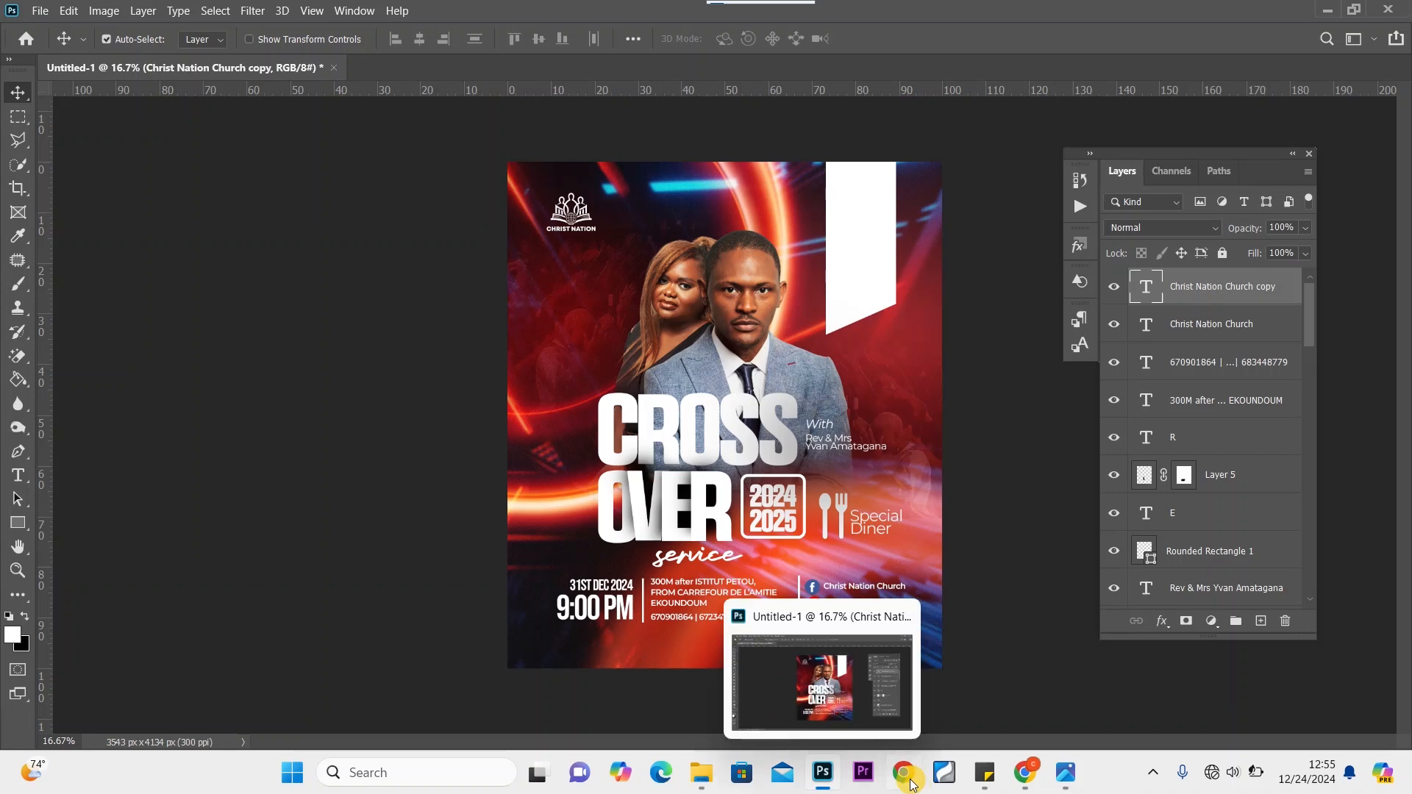
Copy the line "Christ Nation Global" from the church details note in Sticky Notes and return to the flyer
{"action": "left_click", "coordinate": [985, 776]}
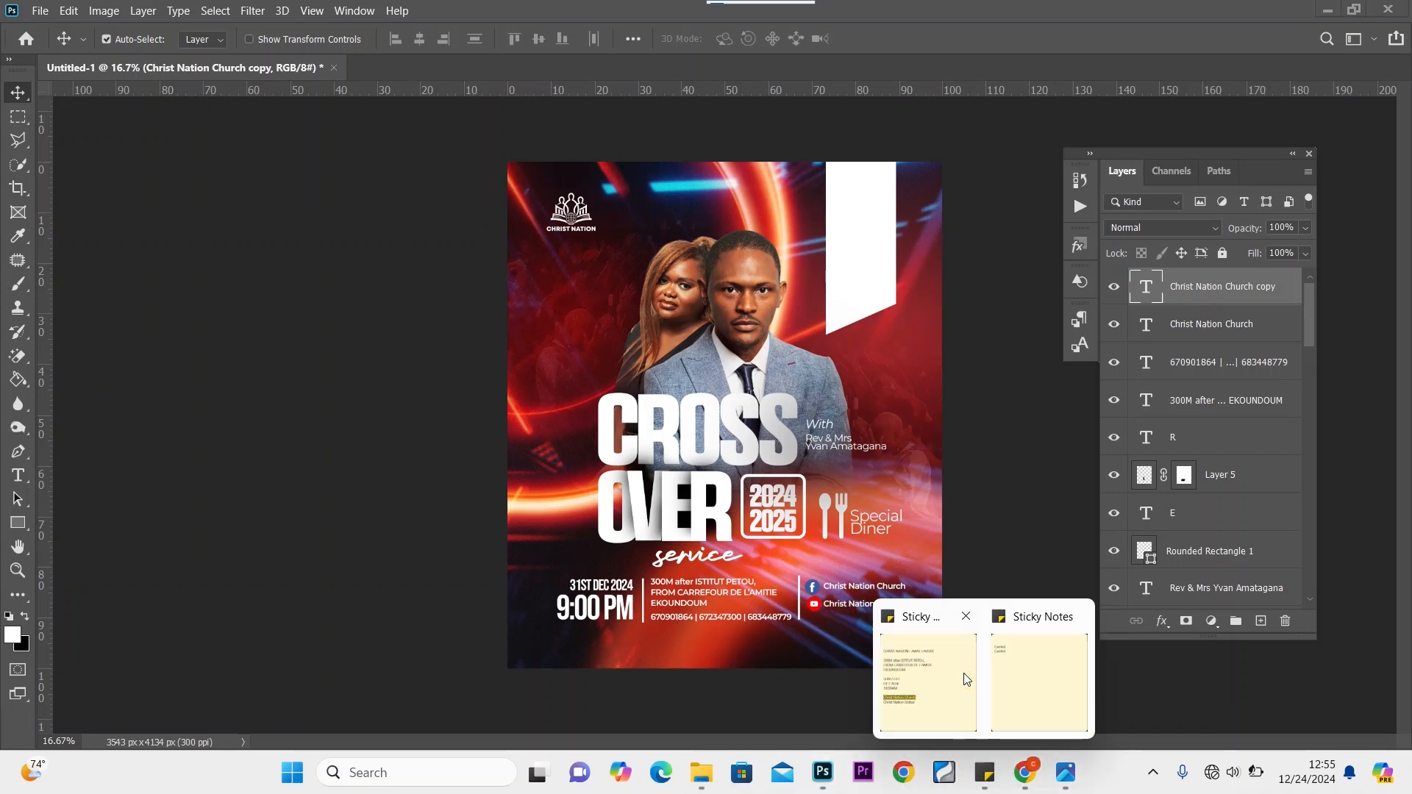
{"action": "left_click", "coordinate": [933, 674]}
{"action": "left_click_drag", "start_coordinate": [146, 250], "coordinate": [10, 257]}
{"action": "right_click", "coordinate": [52, 256]}
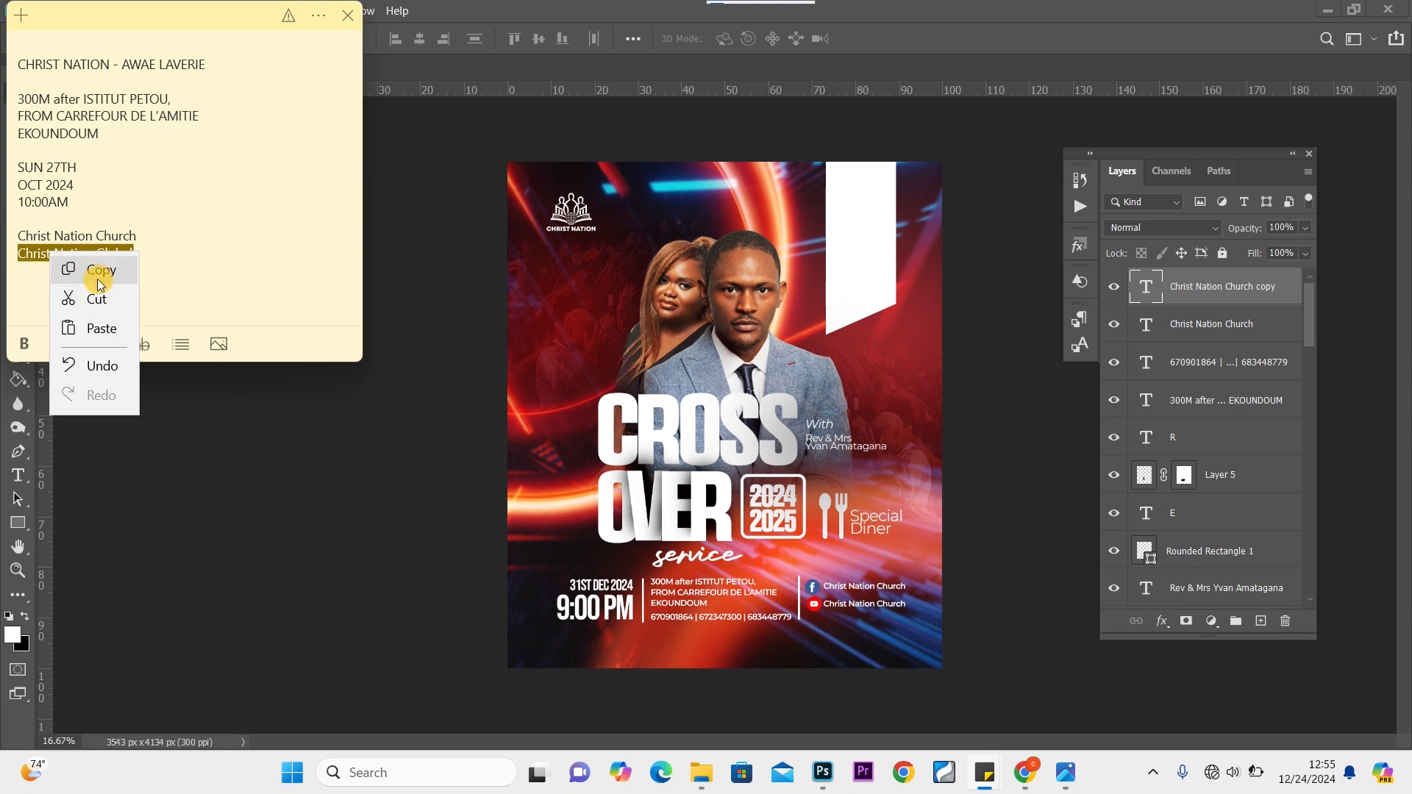
{"action": "left_click", "coordinate": [92, 272]}
{"action": "mouse_move", "coordinate": [713, 6]}
{"action": "left_click", "coordinate": [648, 12]}
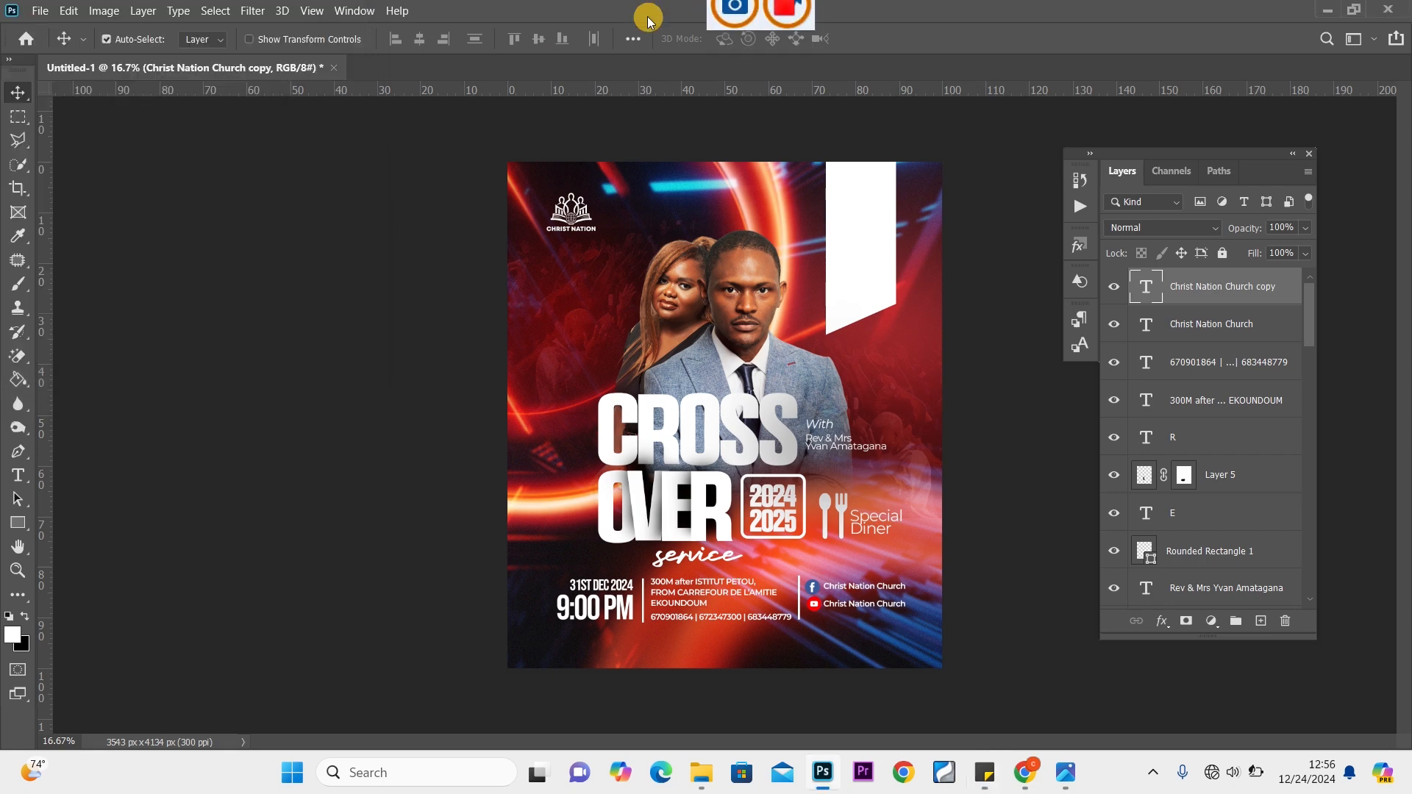
Replace the duplicated text beside the YouTube icon with "Christ Nation Global", pasted without formatting
{"action": "left_click", "coordinate": [865, 610]}
{"action": "double_click", "coordinate": [865, 604]}
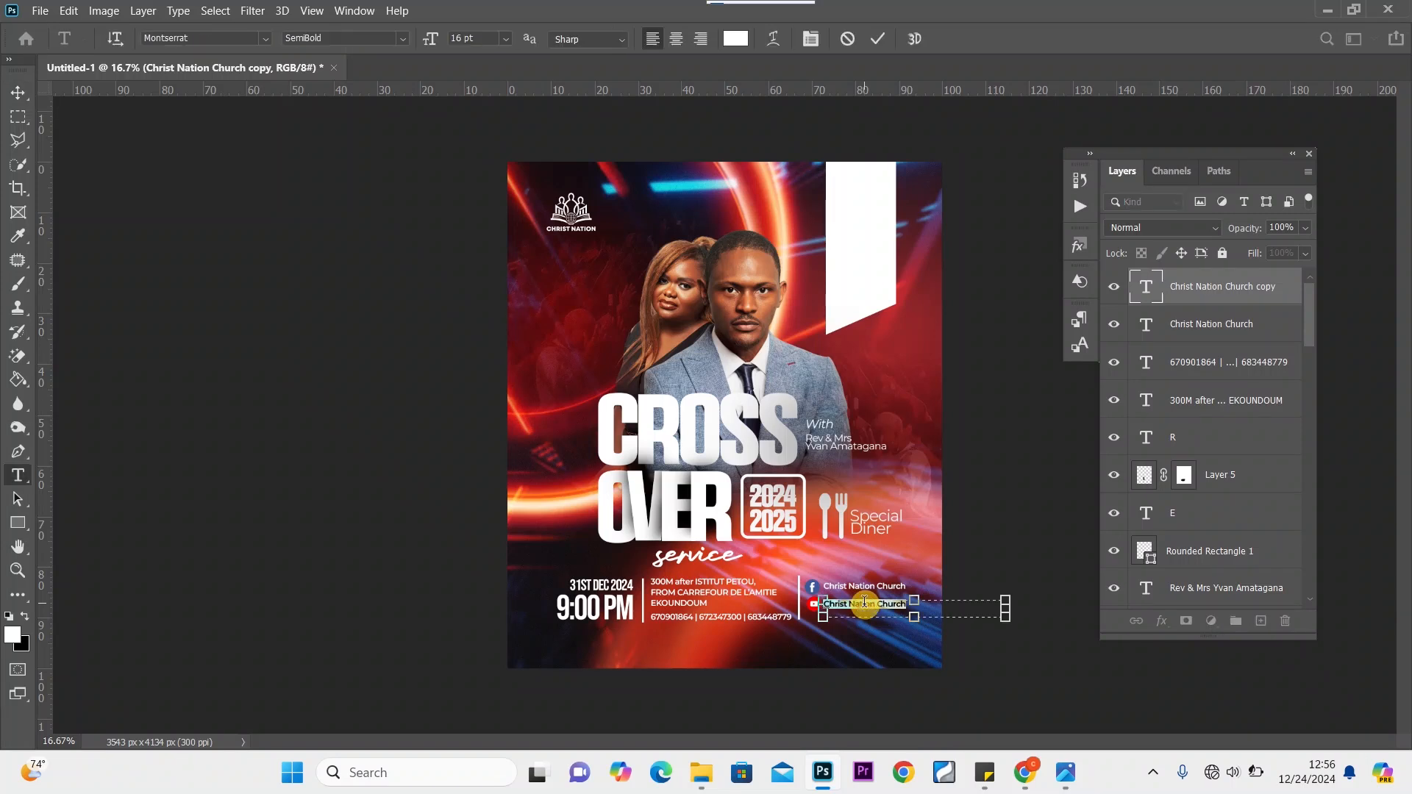
{"action": "right_click", "coordinate": [865, 604]}
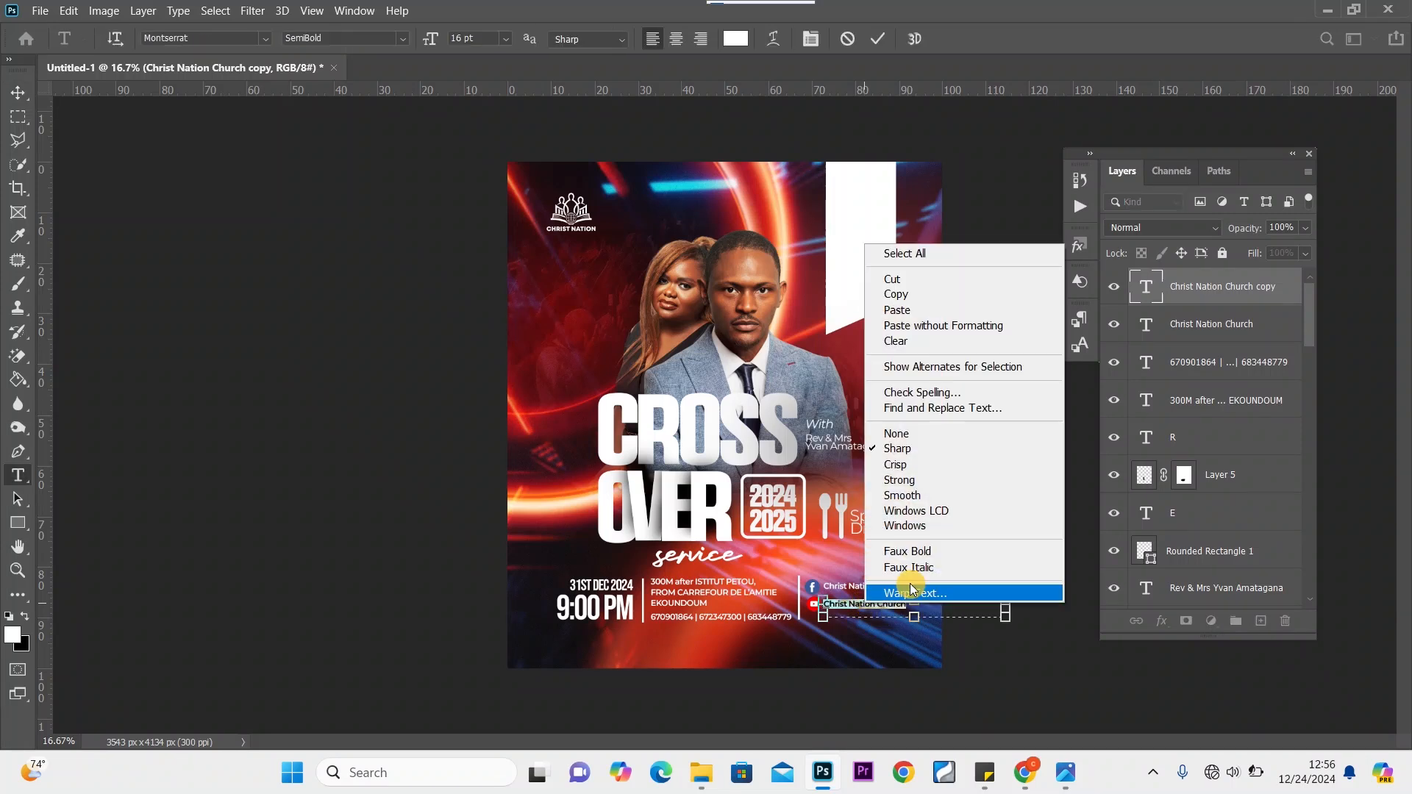
{"action": "left_click", "coordinate": [942, 326]}
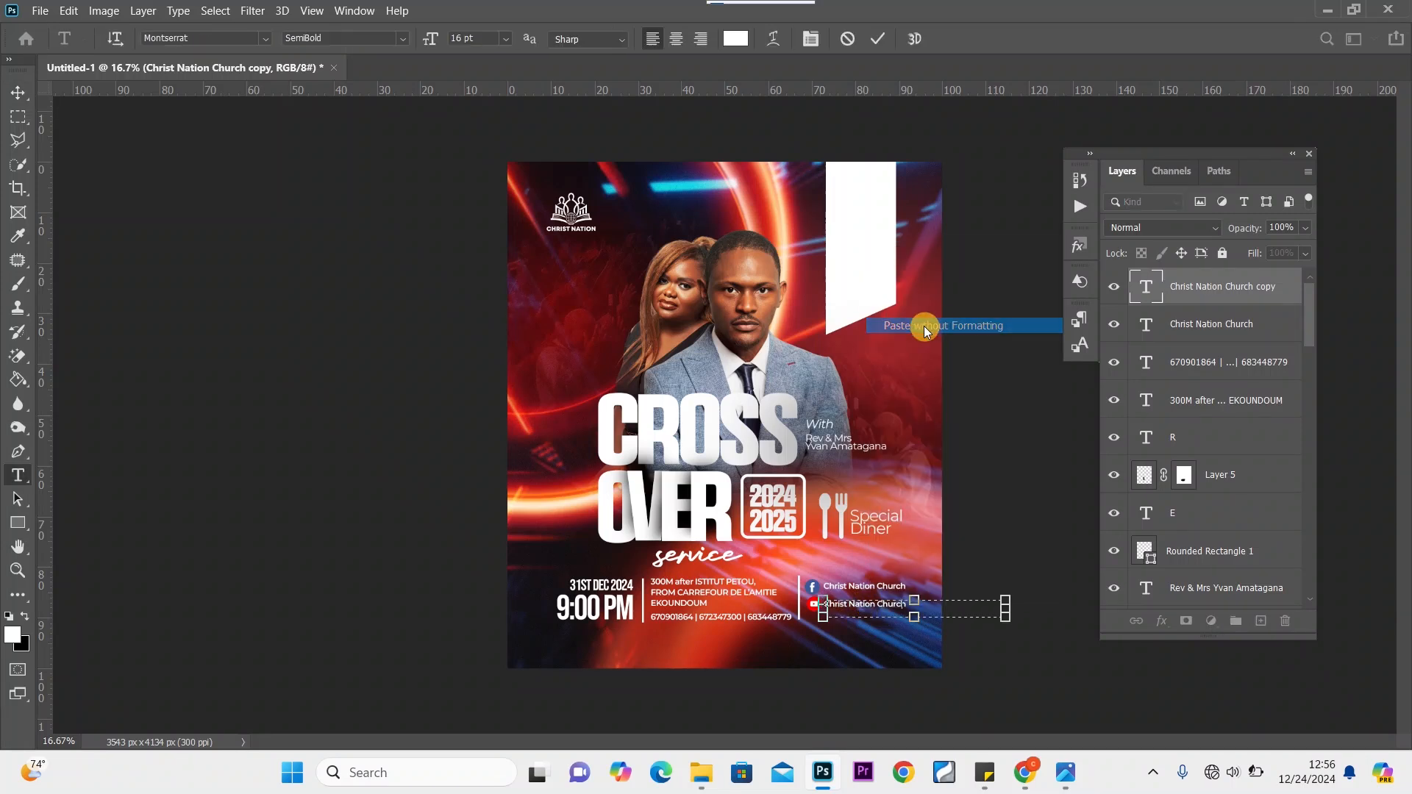
{"action": "left_click", "coordinate": [15, 98]}
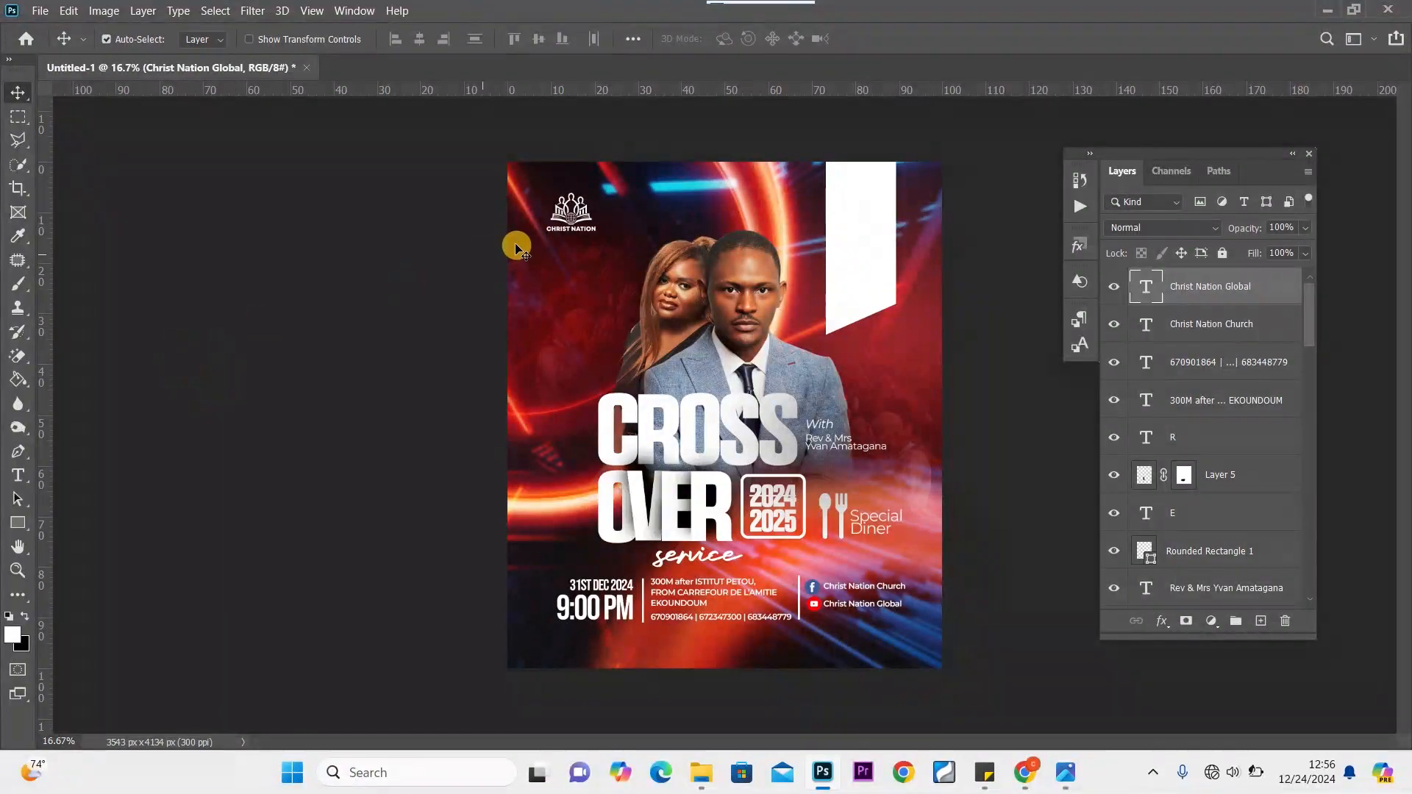
Duplicate the Common copy 3 glow layer and place the copy directly above the Curves 2 layer
{"action": "left_click", "coordinate": [743, 302]}
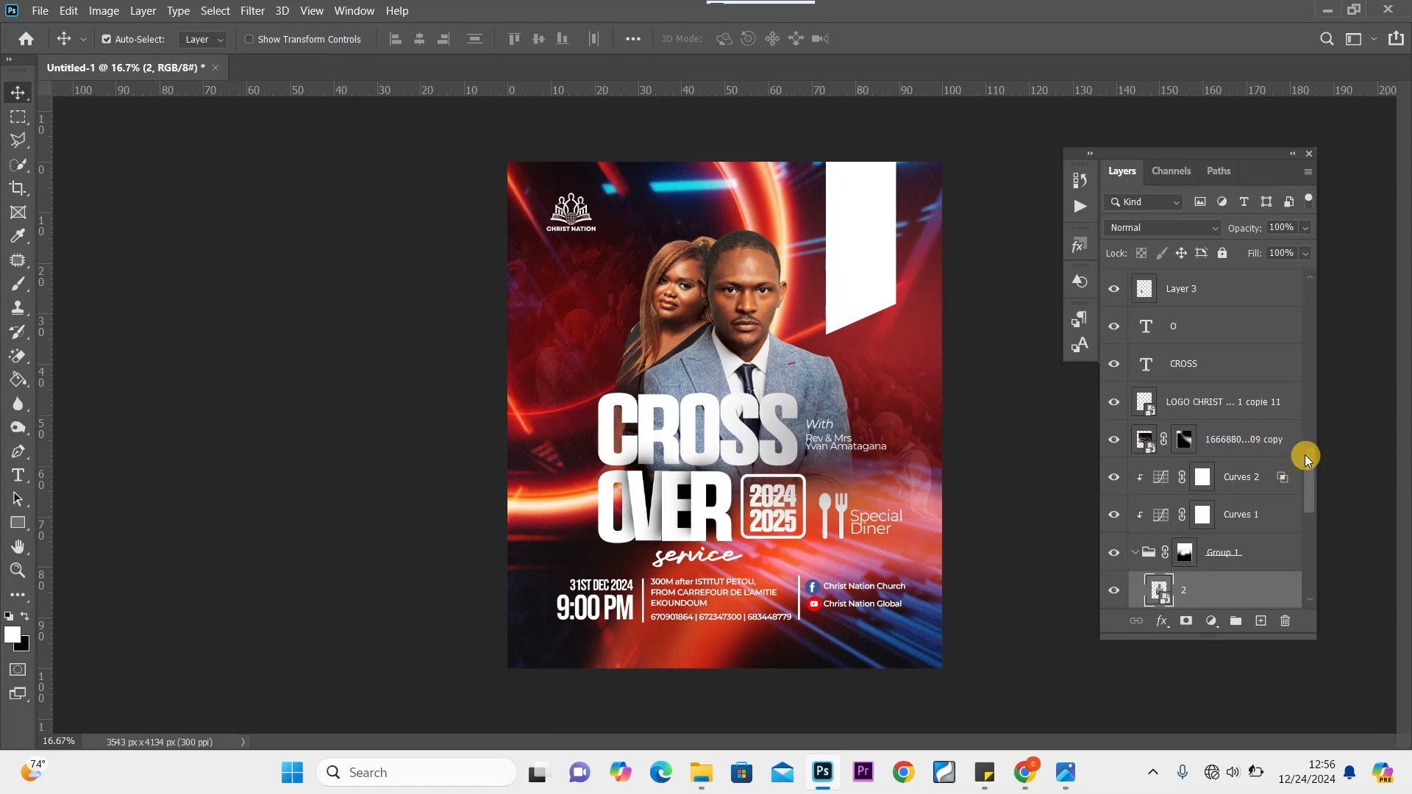
{"action": "scroll", "coordinate": [1311, 453], "scroll_direction": "up", "scroll_amount": 10}
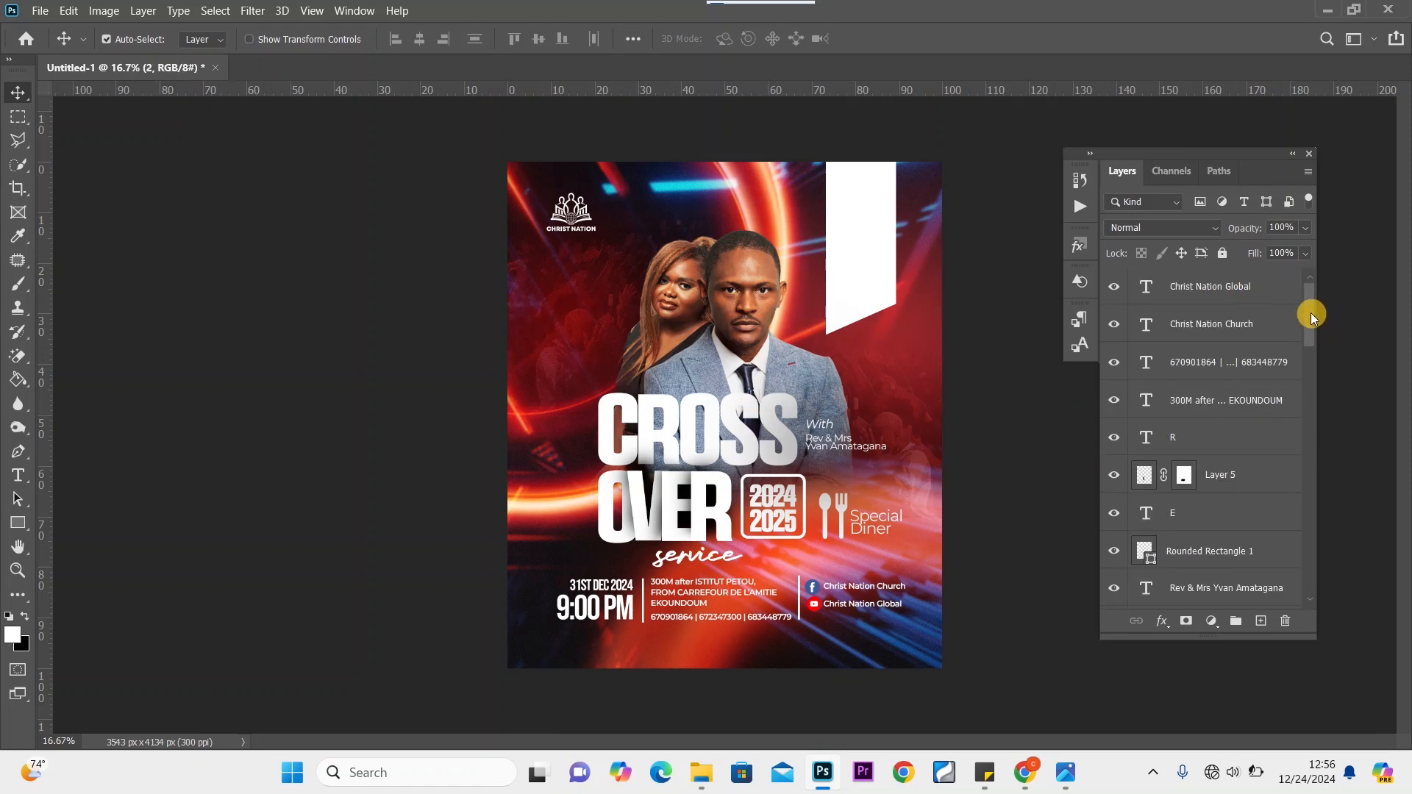
{"action": "scroll", "coordinate": [1312, 313], "scroll_direction": "down", "scroll_amount": 10}
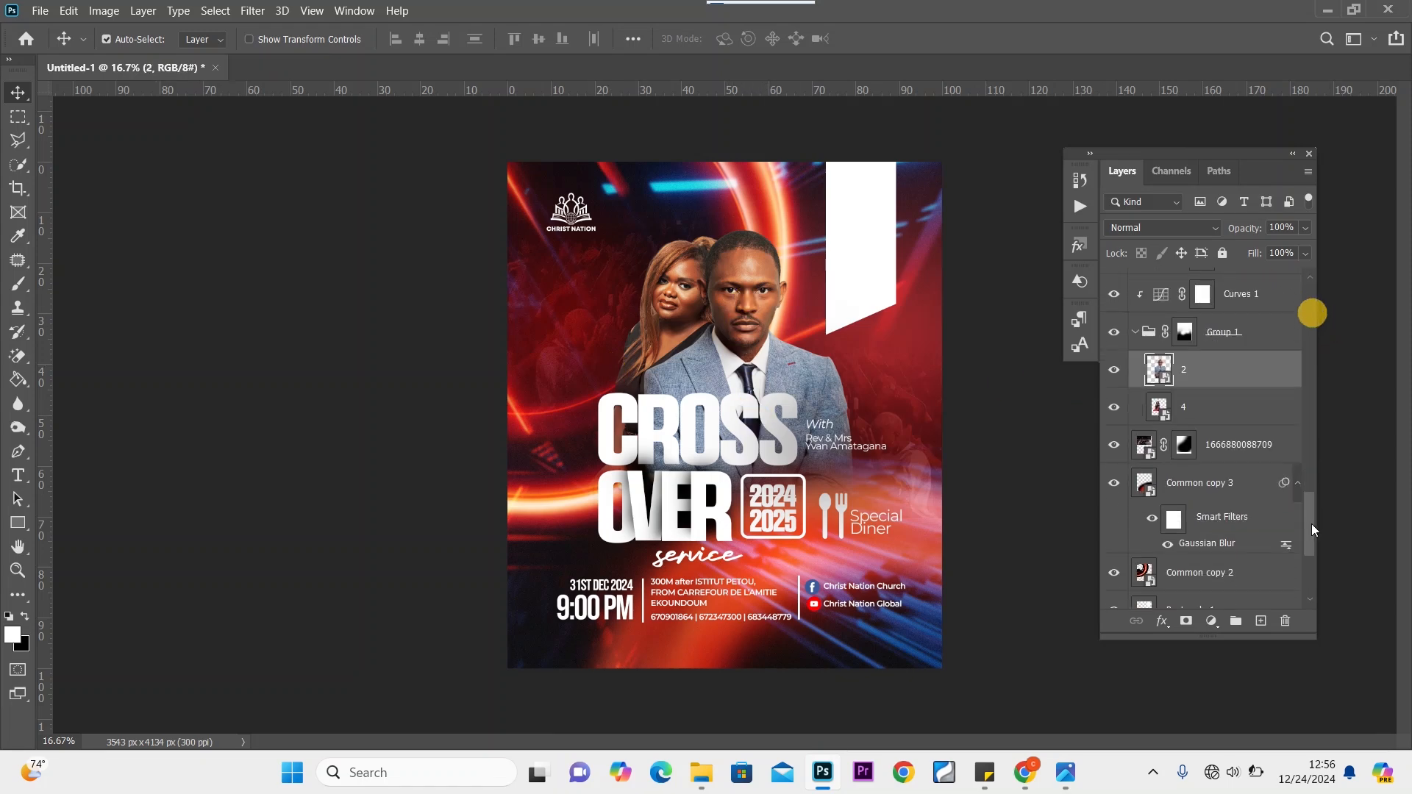
{"action": "left_click", "coordinate": [683, 653]}
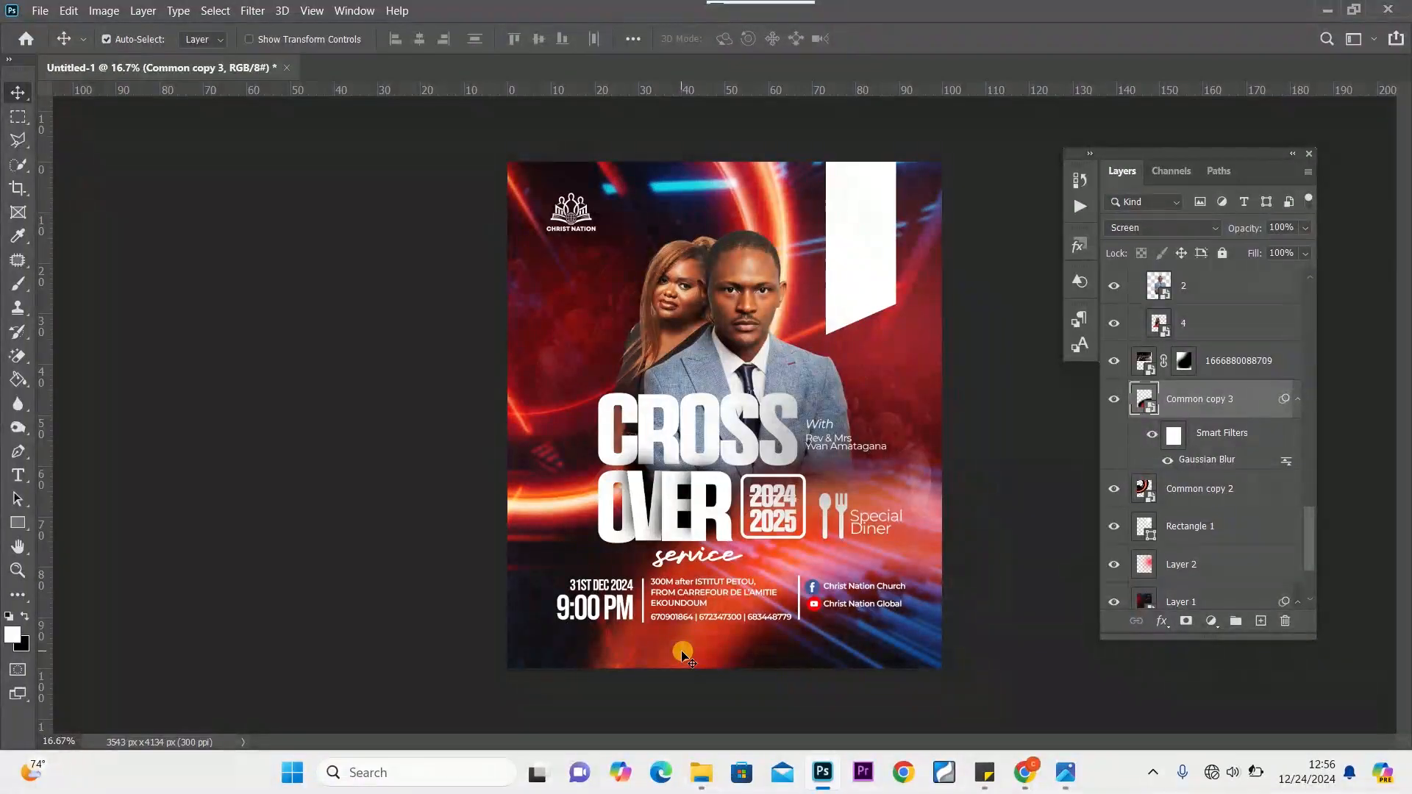
{"action": "key", "text": "ctrl+j"}
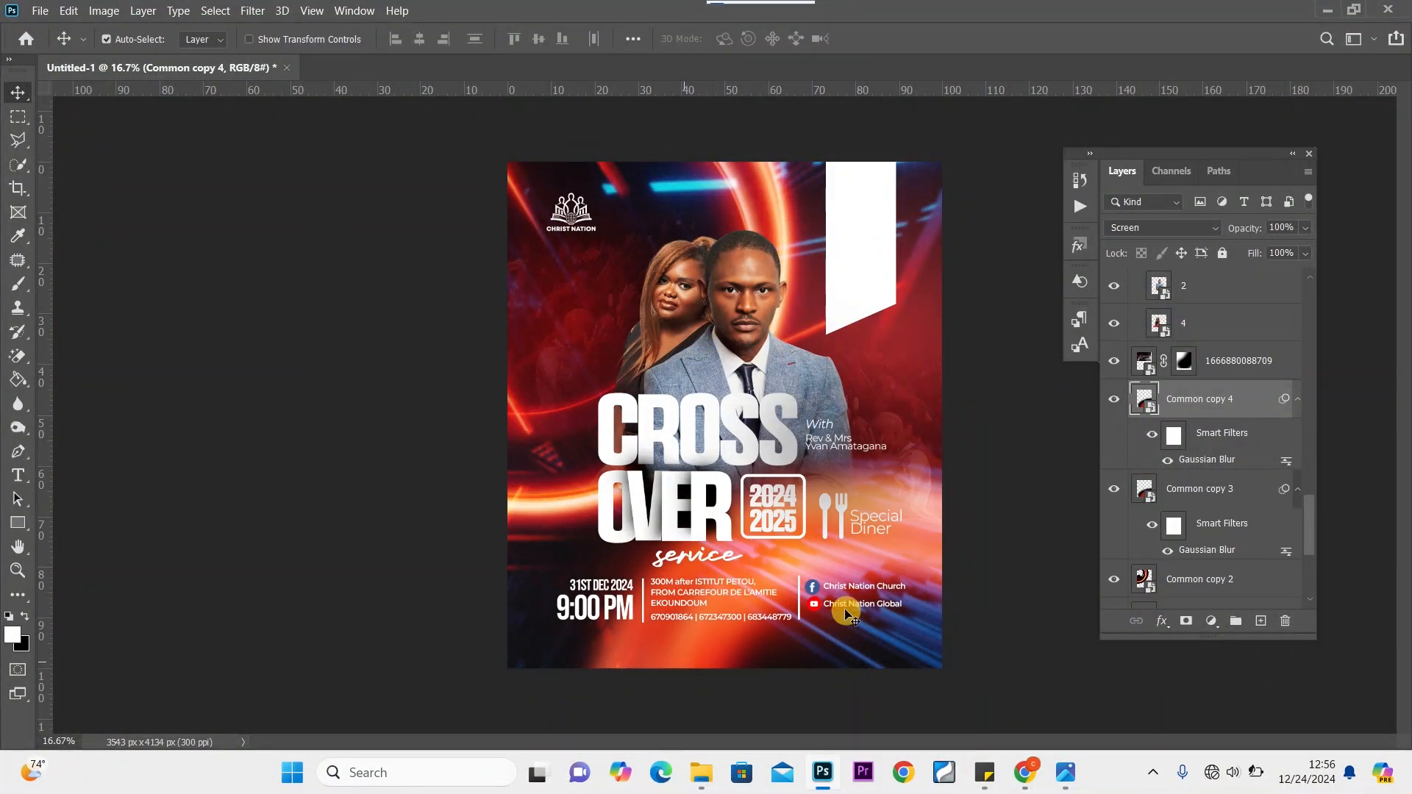
{"action": "left_click_drag", "start_coordinate": [1251, 398], "coordinate": [1254, 312]}
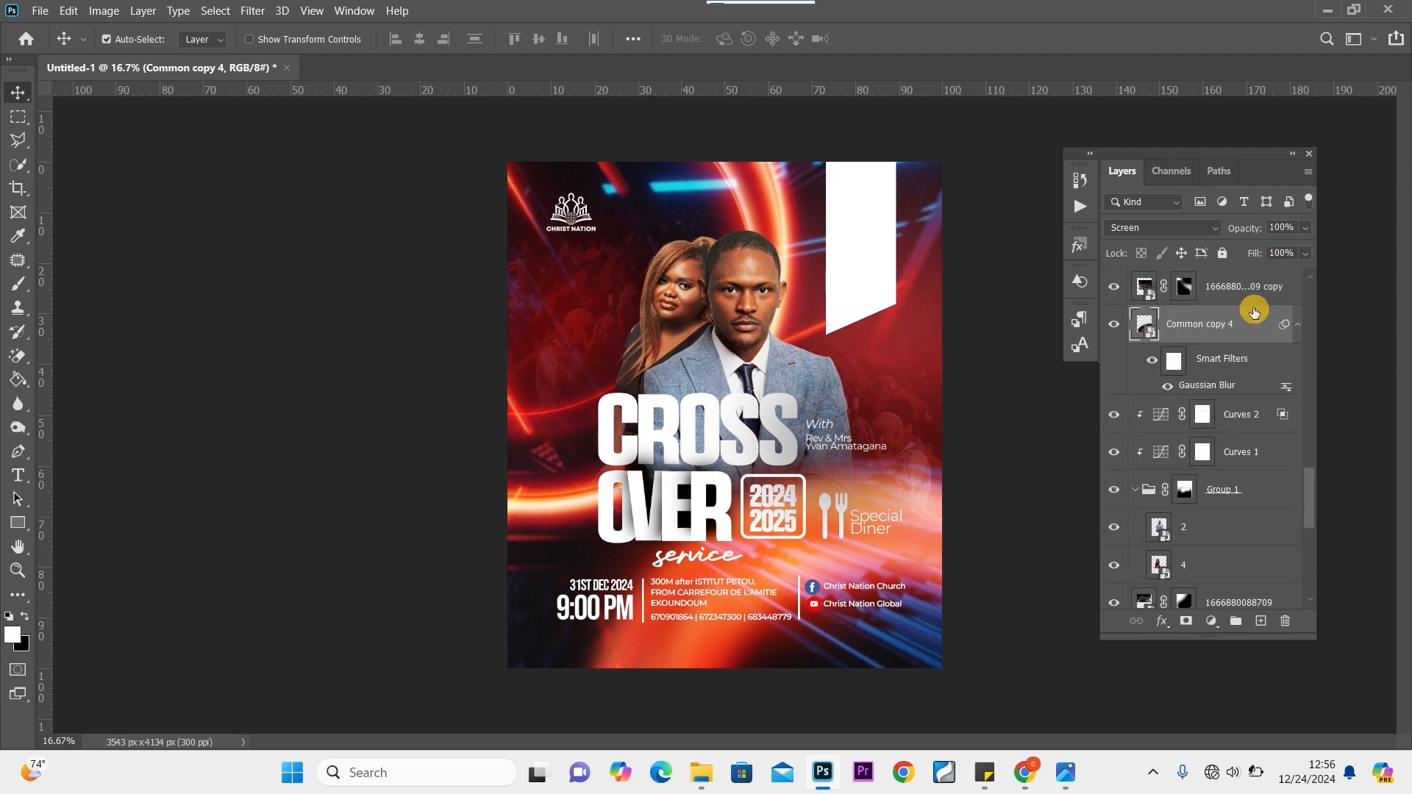
Transform the duplicated glow layer upward so its light falls over the couple
{"action": "key", "text": "ctrl+t"}
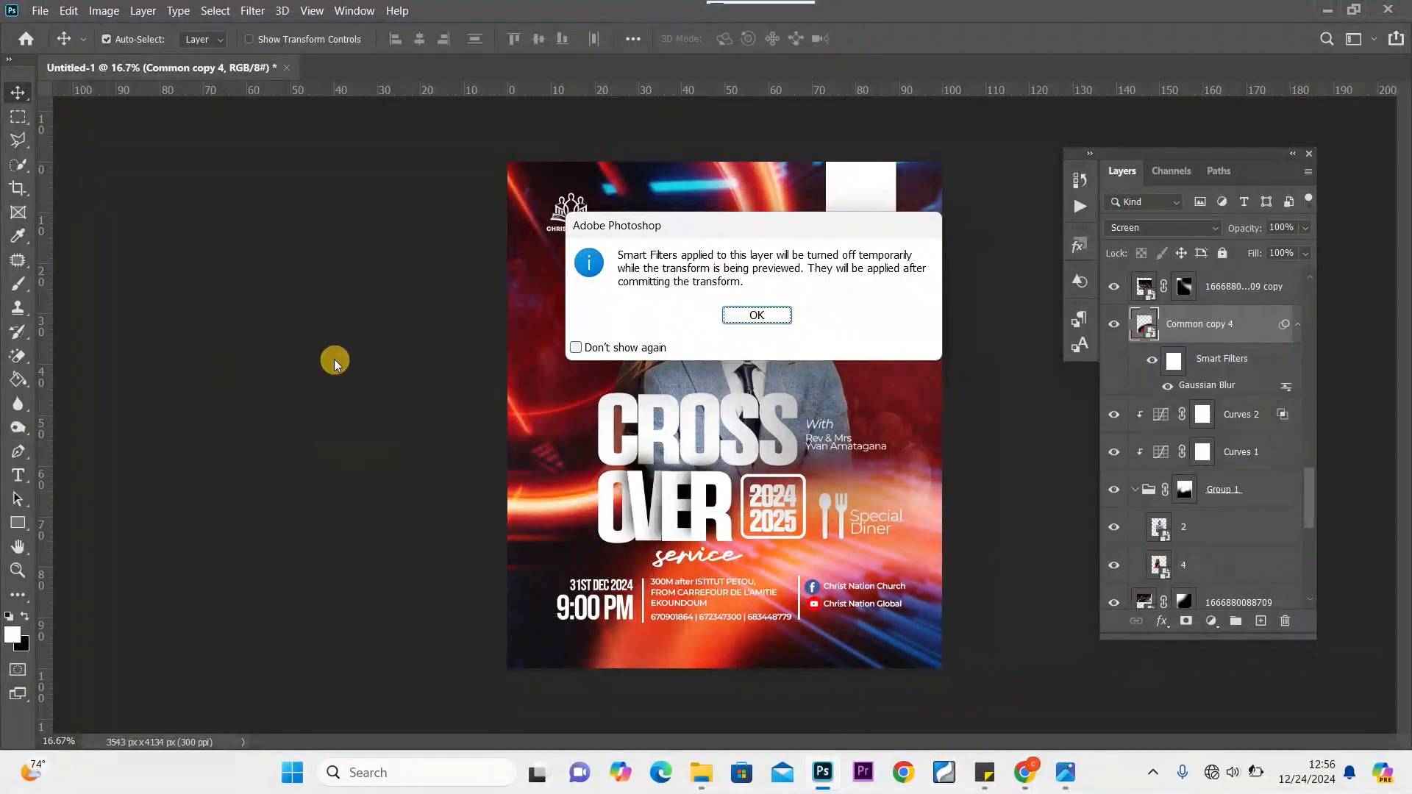
{"action": "left_click", "coordinate": [763, 328]}
{"action": "left_click_drag", "start_coordinate": [816, 565], "coordinate": [809, 278]}
{"action": "left_click", "coordinate": [19, 93]}
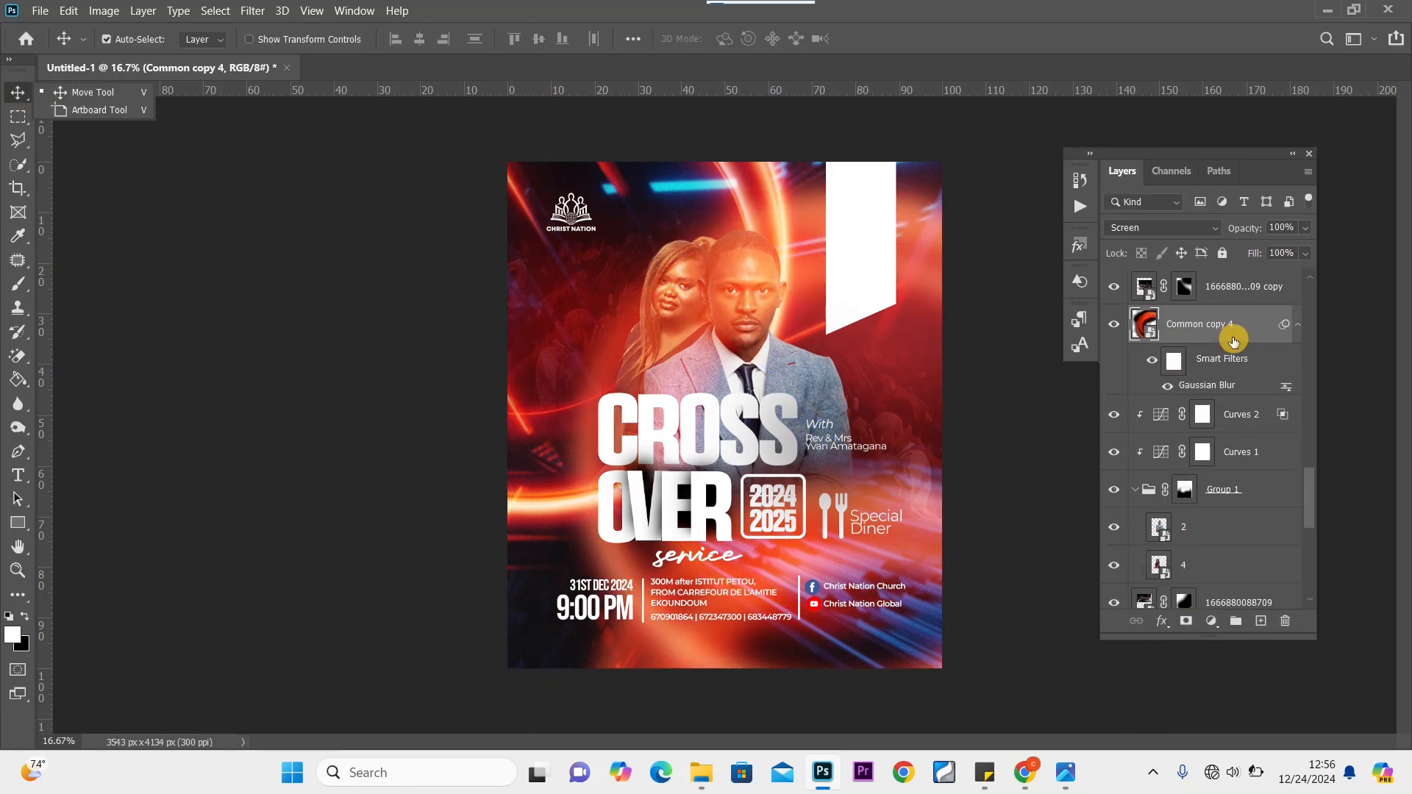
Lower the opacity of the duplicated glow layer over the couple to 8%
{"action": "left_click", "coordinate": [1306, 228]}
{"action": "left_click_drag", "start_coordinate": [1271, 252], "coordinate": [1248, 250]}
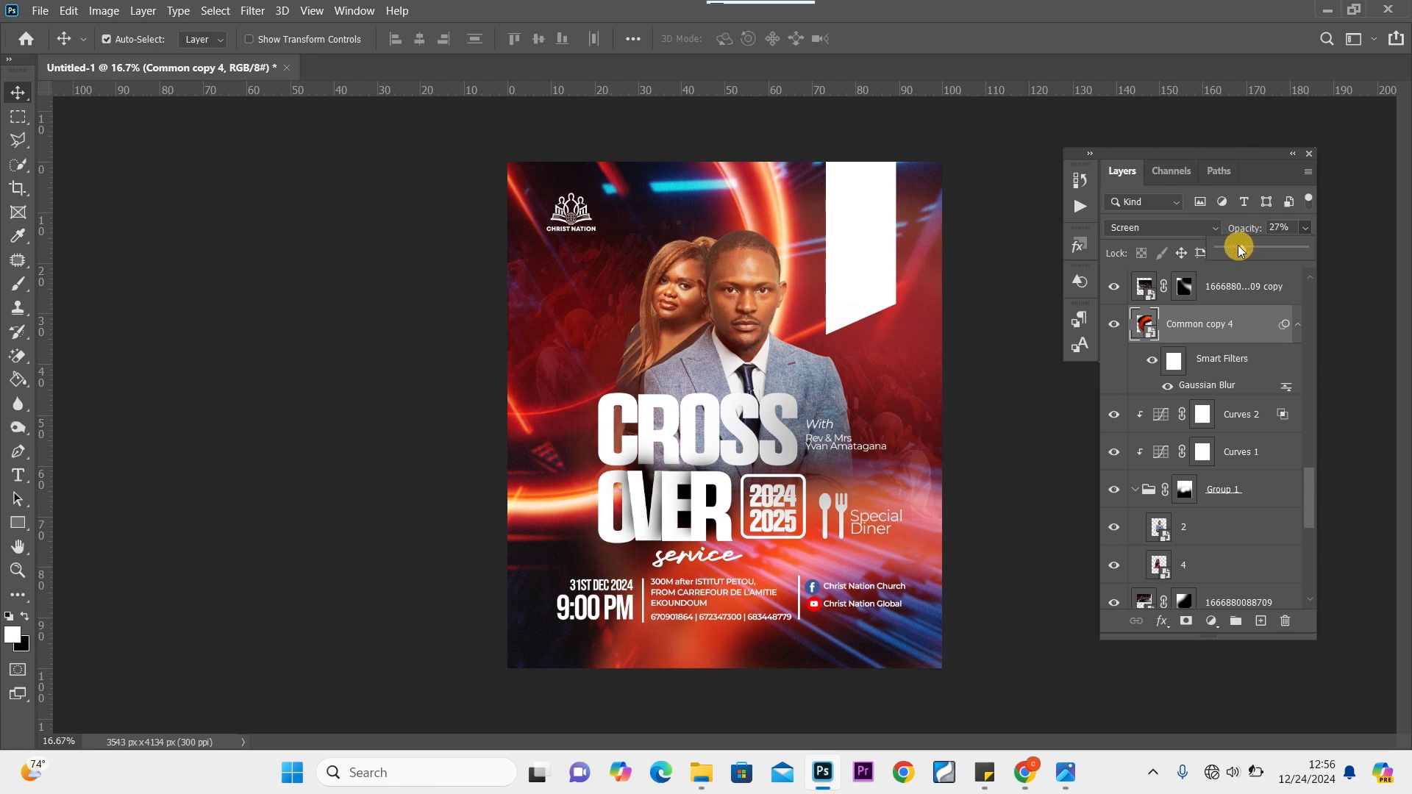
{"action": "left_click", "coordinate": [1239, 252]}
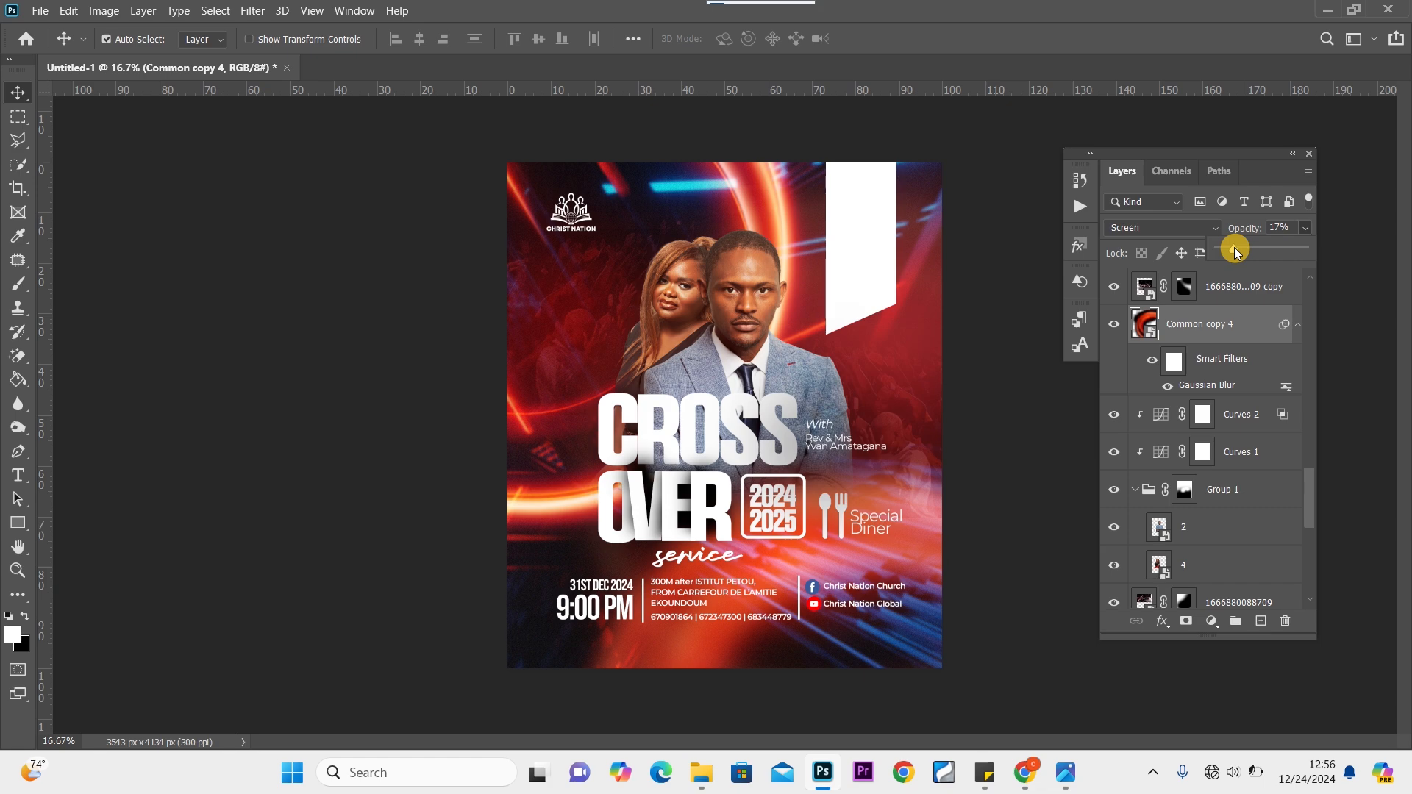
{"action": "left_click_drag", "start_coordinate": [1235, 251], "coordinate": [1235, 251]}
{"action": "left_click", "coordinate": [10, 91]}
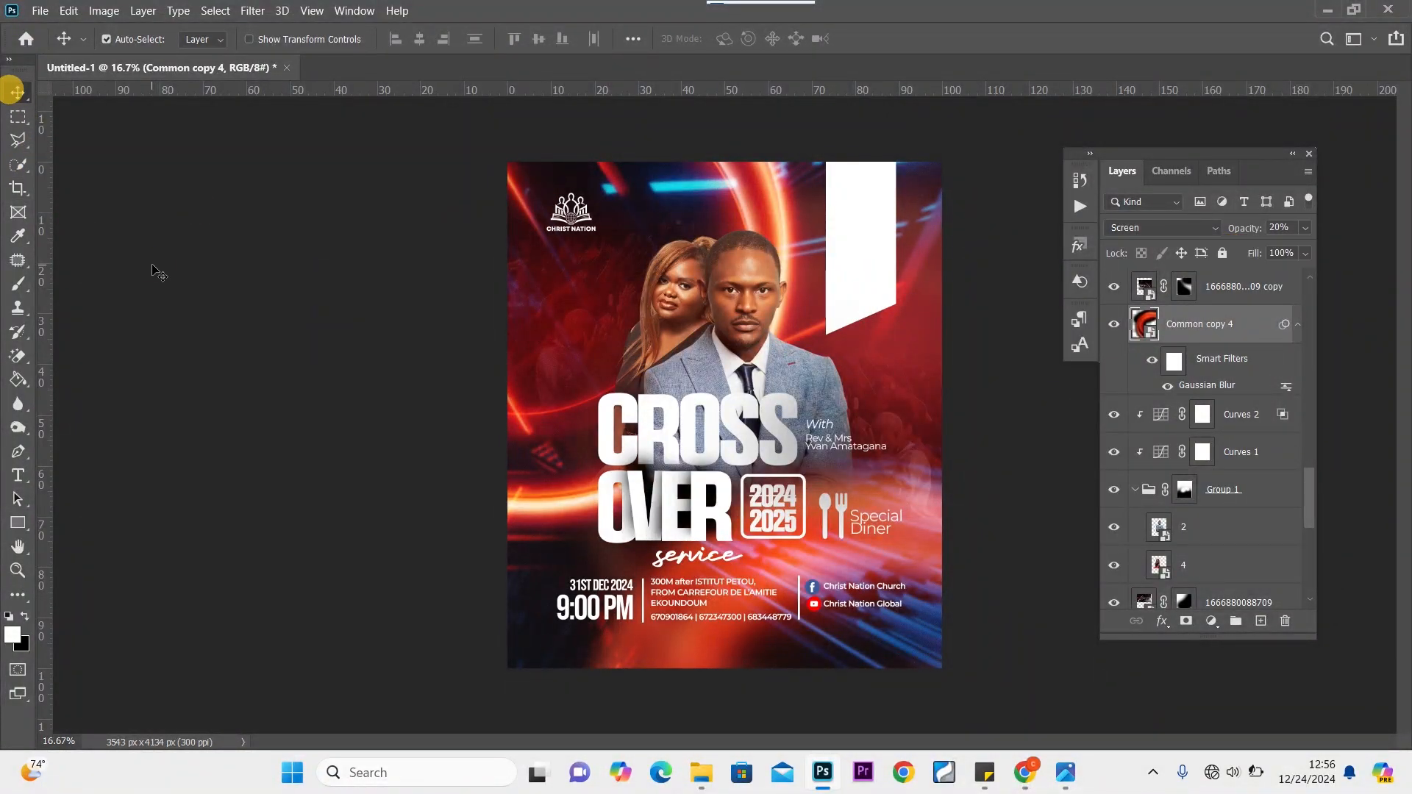
{"action": "left_click", "coordinate": [158, 272]}
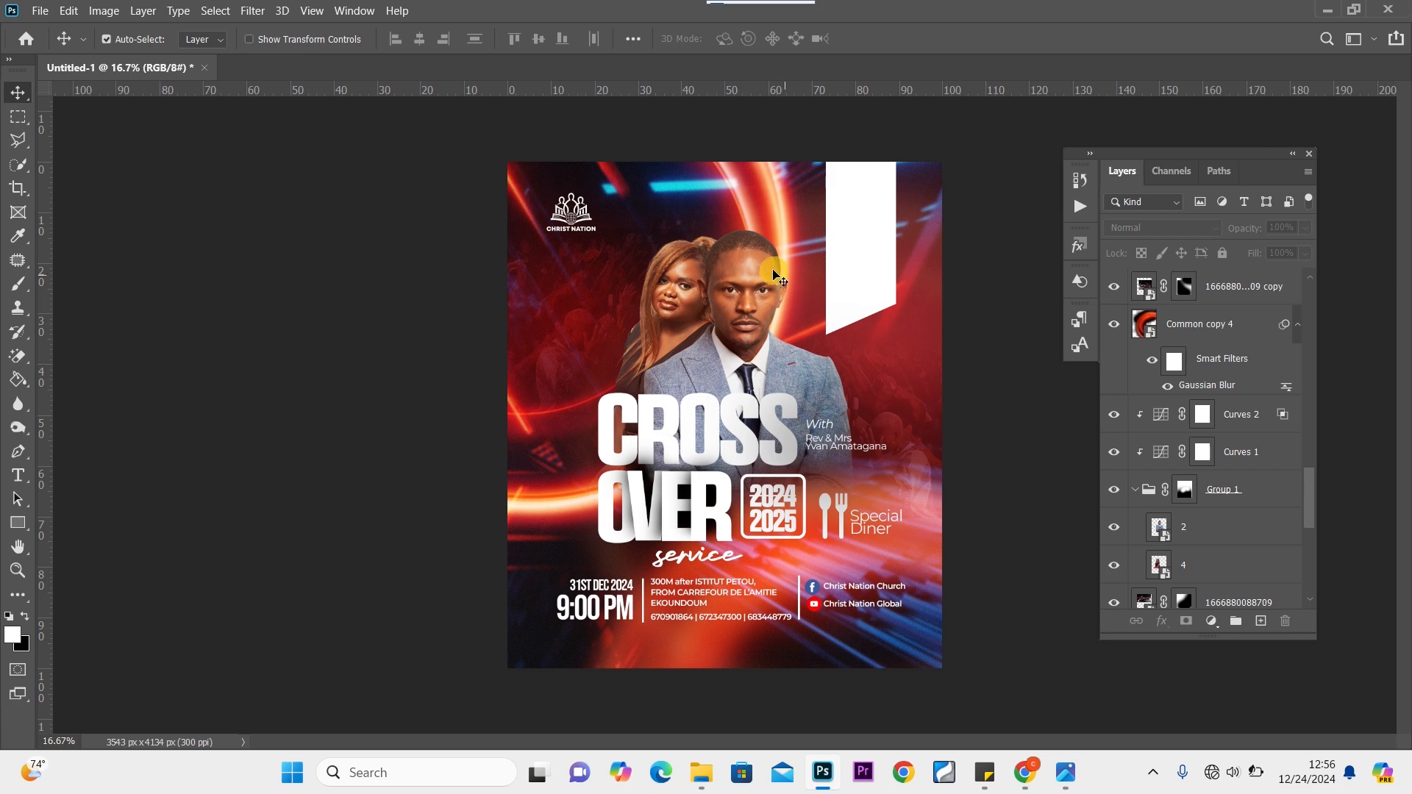
{"action": "left_click", "coordinate": [749, 277]}
{"action": "left_click", "coordinate": [1301, 228]}
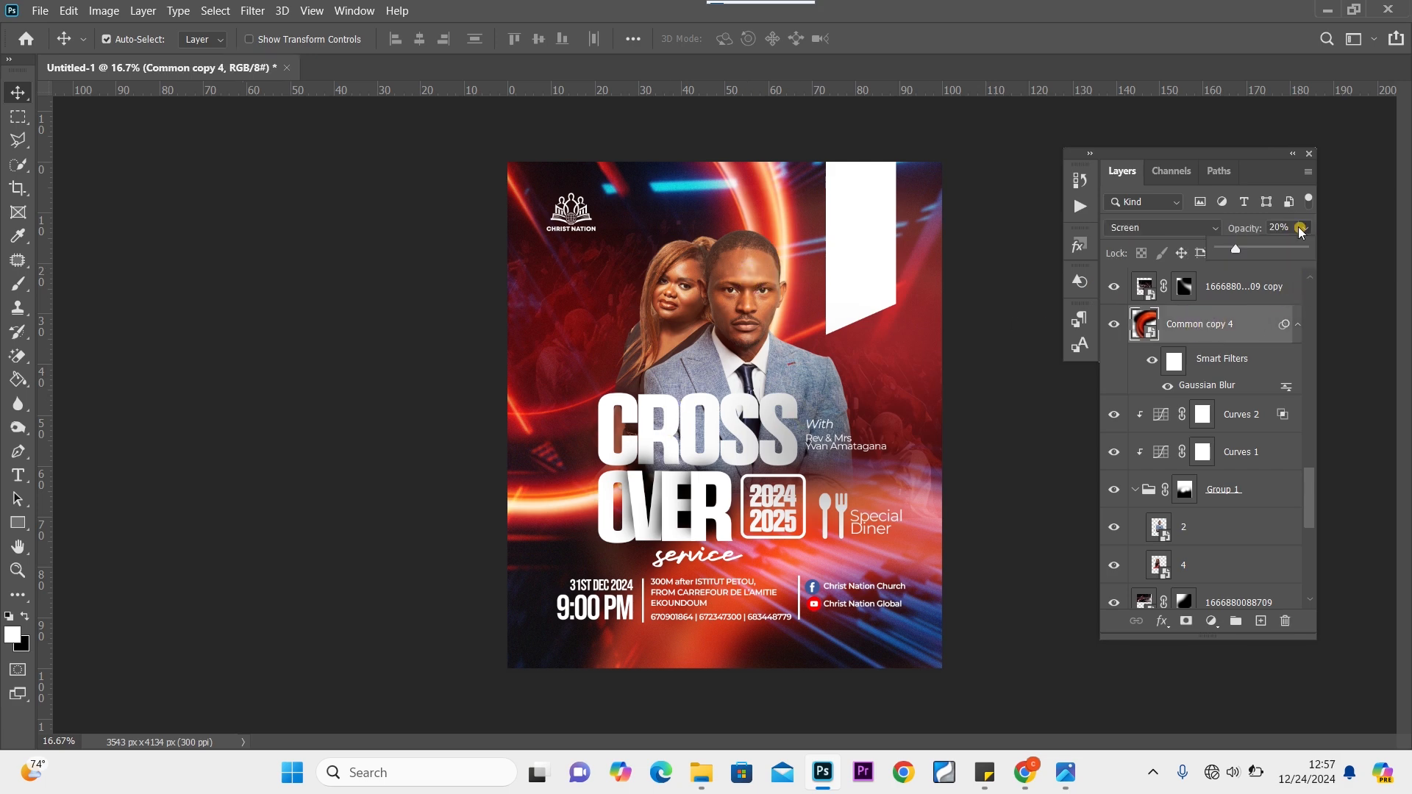
{"action": "left_click_drag", "start_coordinate": [1236, 249], "coordinate": [1224, 250]}
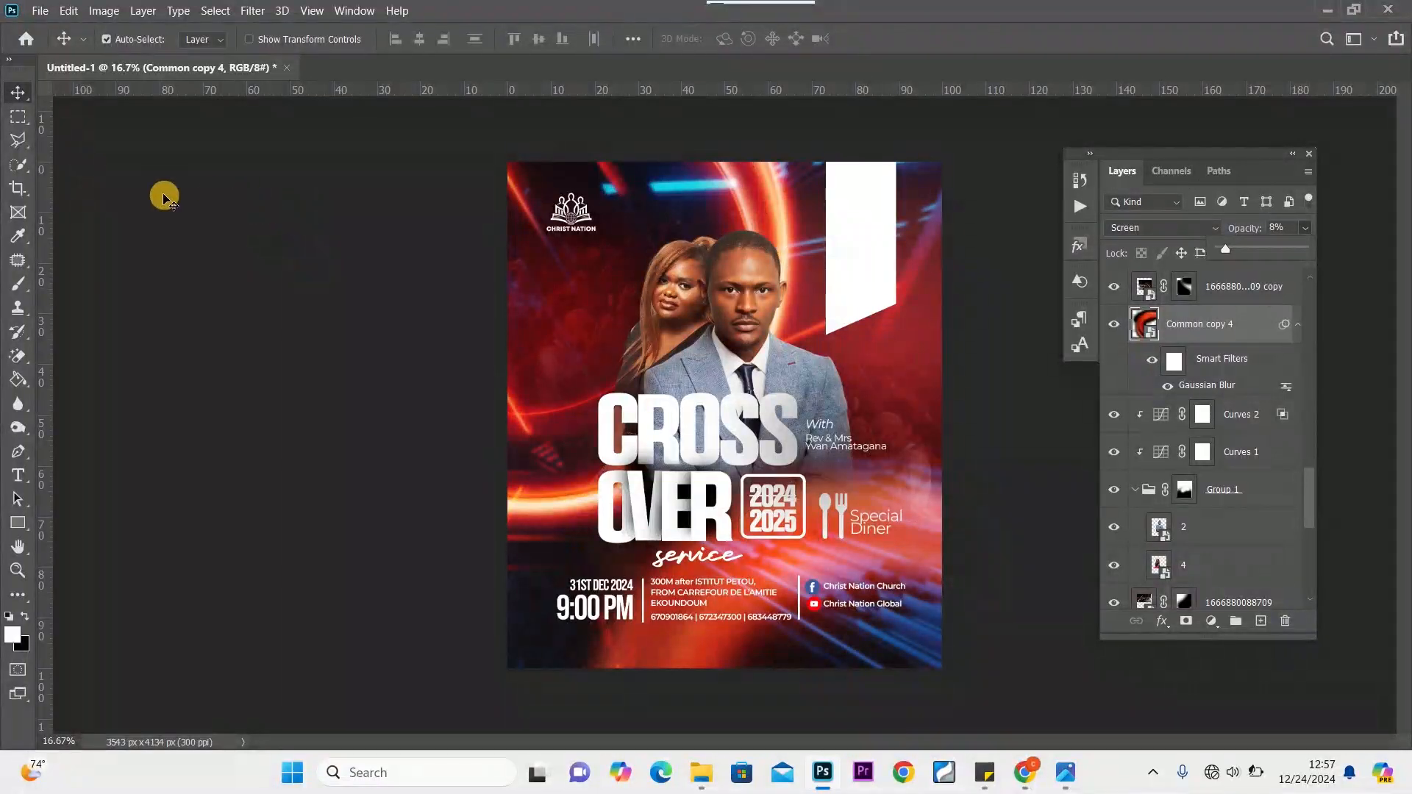
{"action": "left_click", "coordinate": [26, 88]}
{"action": "left_click", "coordinate": [110, 222]}
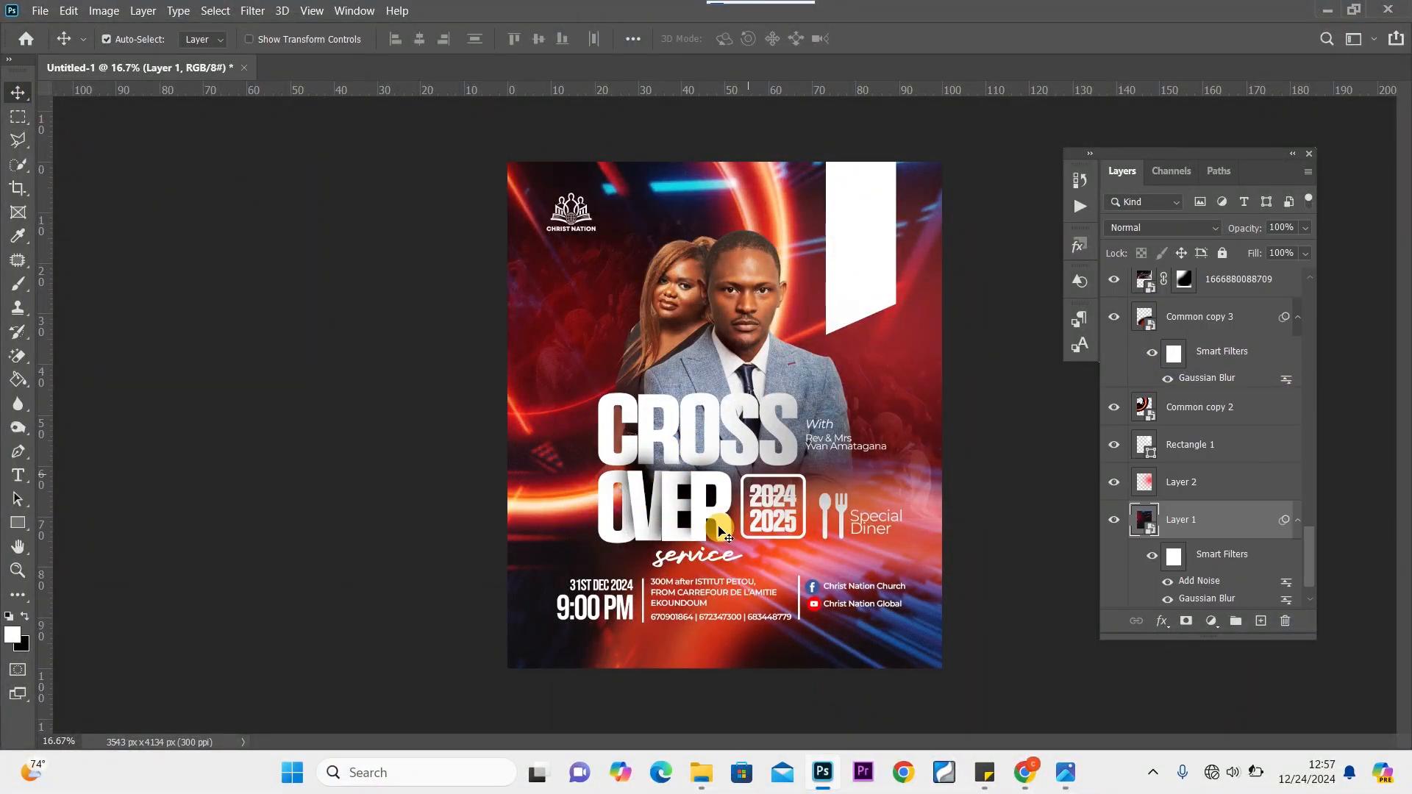
Add a new empty layer directly above the Soft Light texture layer, beneath the Christ Nation logo layer
{"action": "left_click", "coordinate": [691, 390]}
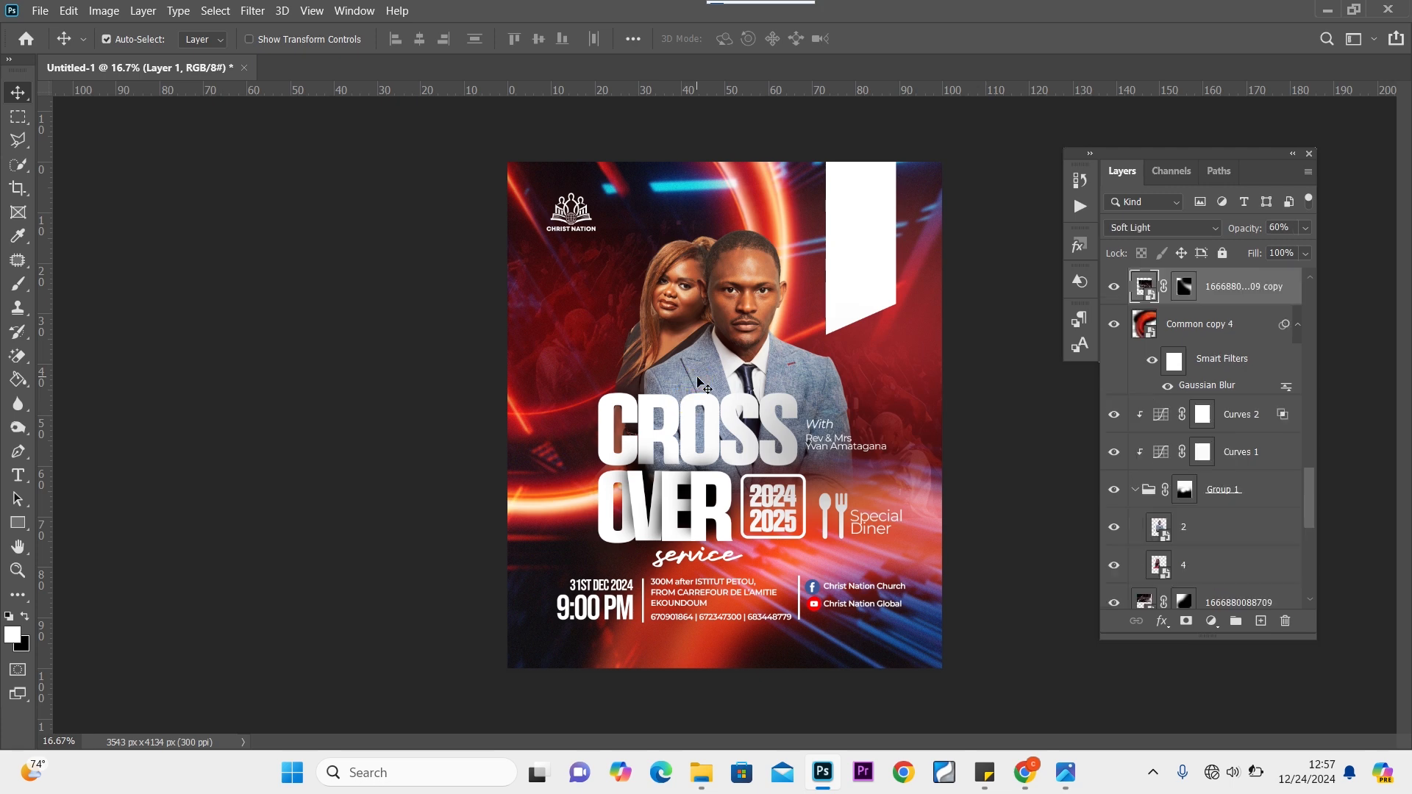
{"action": "mouse_move", "coordinate": [1304, 471]}
{"action": "left_mouse_down"}
{"action": "mouse_move", "coordinate": [1299, 530]}
{"action": "mouse_move", "coordinate": [1301, 453]}
{"action": "left_mouse_up"}
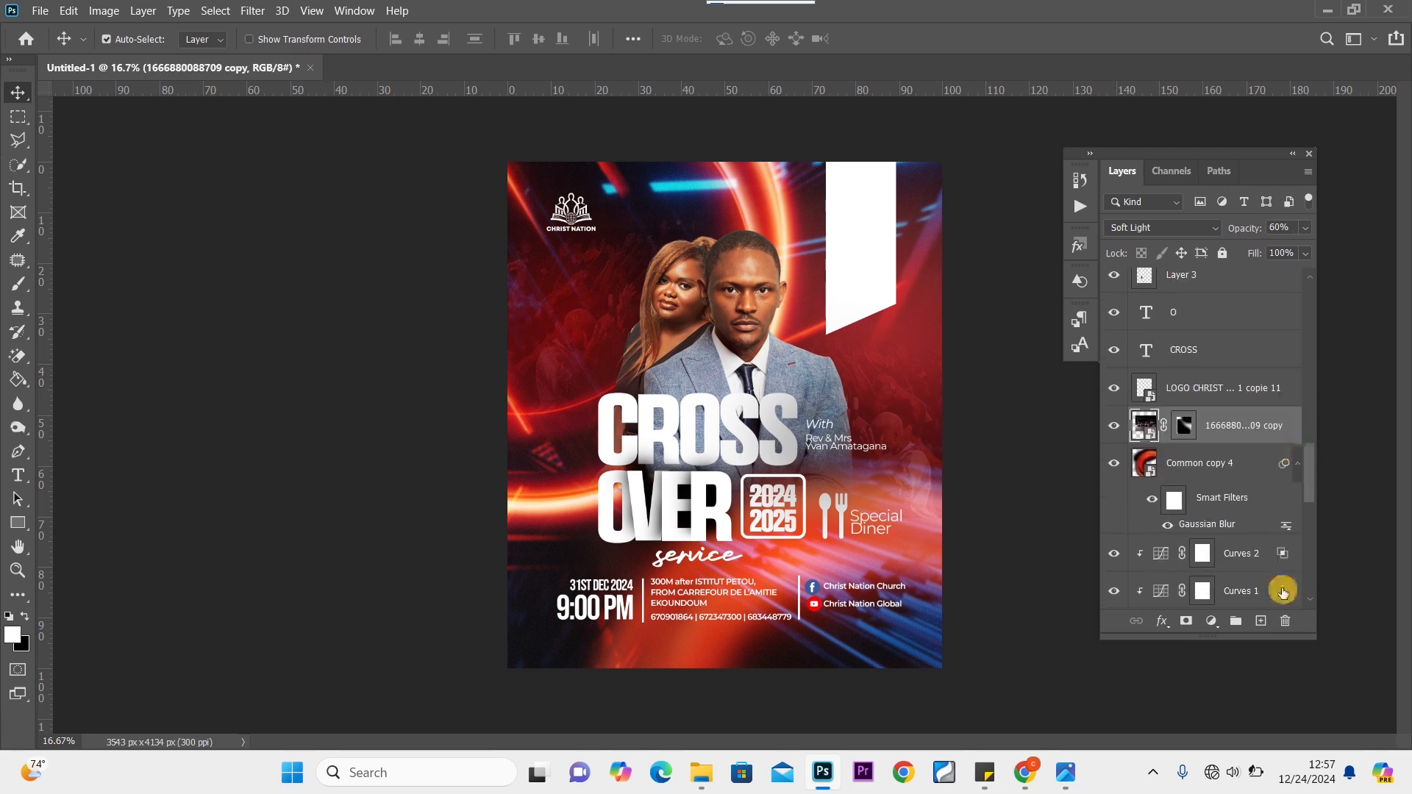
{"action": "left_click", "coordinate": [1261, 620]}
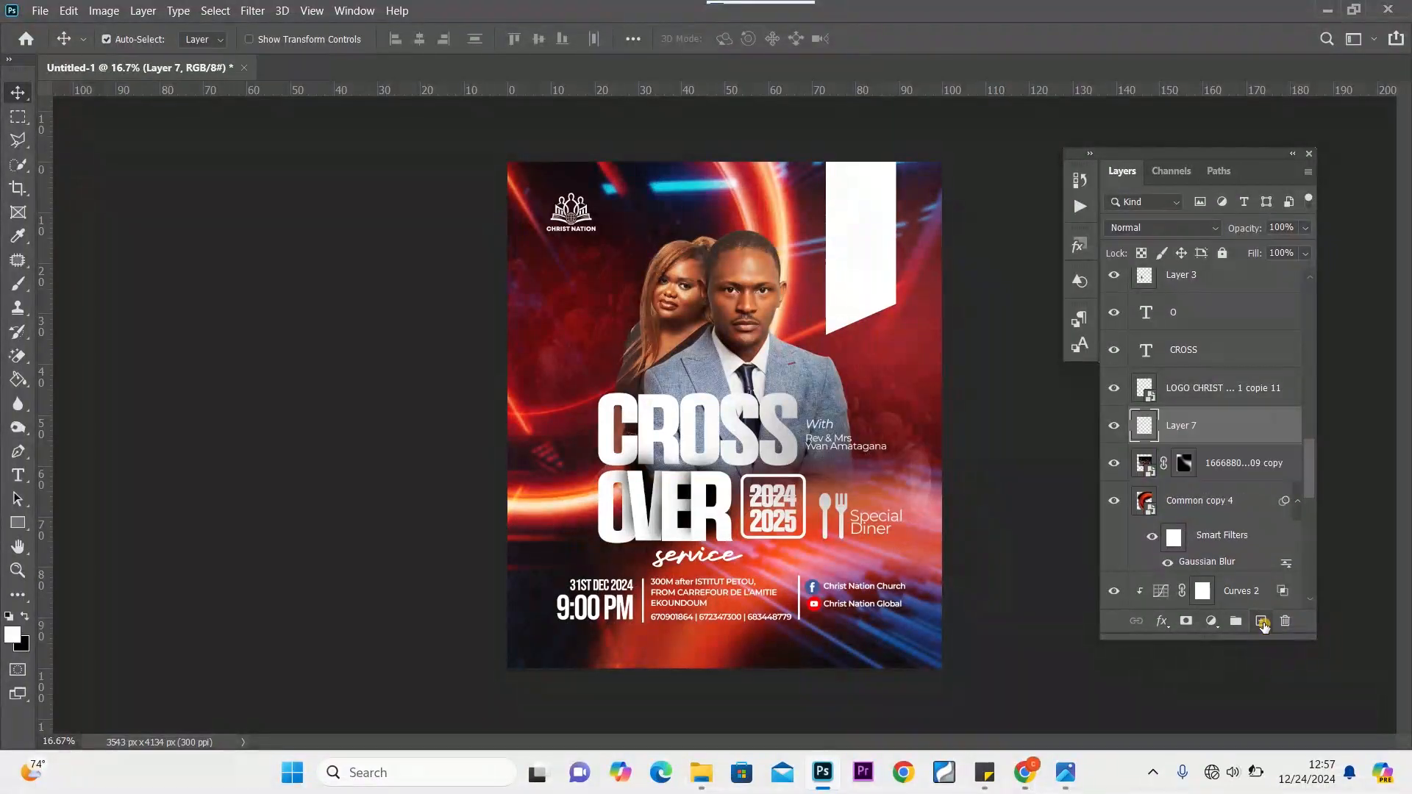
Paint a soft black shadow behind the CROSS OVER title with a single dab of a 2800 px brush
{"action": "left_click", "coordinate": [18, 283]}
{"action": "left_click", "coordinate": [24, 615]}
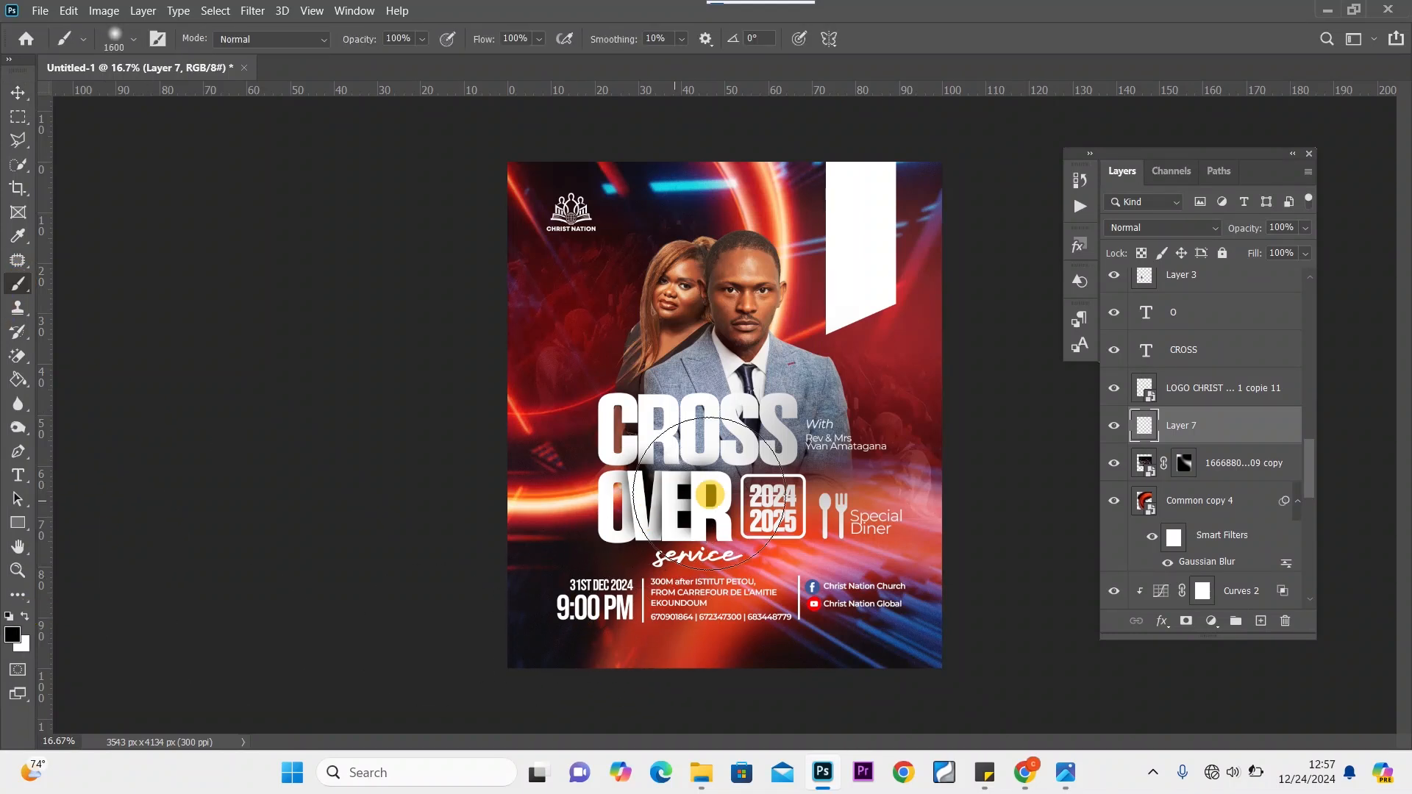
{"action": "key", "text": "bracketright"}
{"action": "key", "text": "bracketright"}
{"action": "key", "text": "bracketright"}
{"action": "key", "text": "bracketright"}
{"action": "key", "text": "bracketright"}
{"action": "key", "text": "bracketright"}
{"action": "key", "text": "bracketright"}
{"action": "key", "text": "bracketright"}
{"action": "key", "text": "bracketright"}
{"action": "key", "text": "bracketright"}
{"action": "key", "text": "bracketright"}
{"action": "key", "text": "bracketright"}
{"action": "key", "text": "bracketright"}
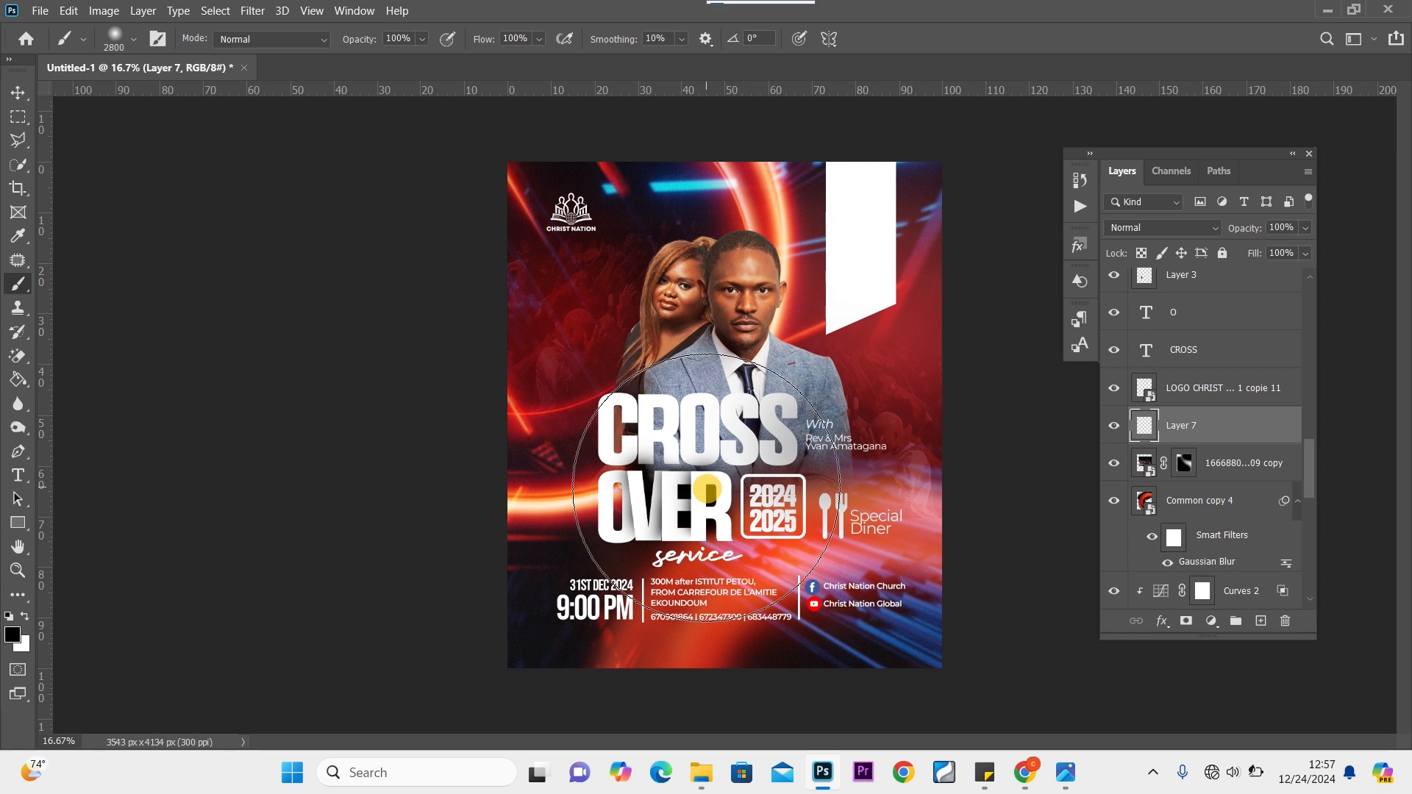
{"action": "left_click", "coordinate": [706, 489]}
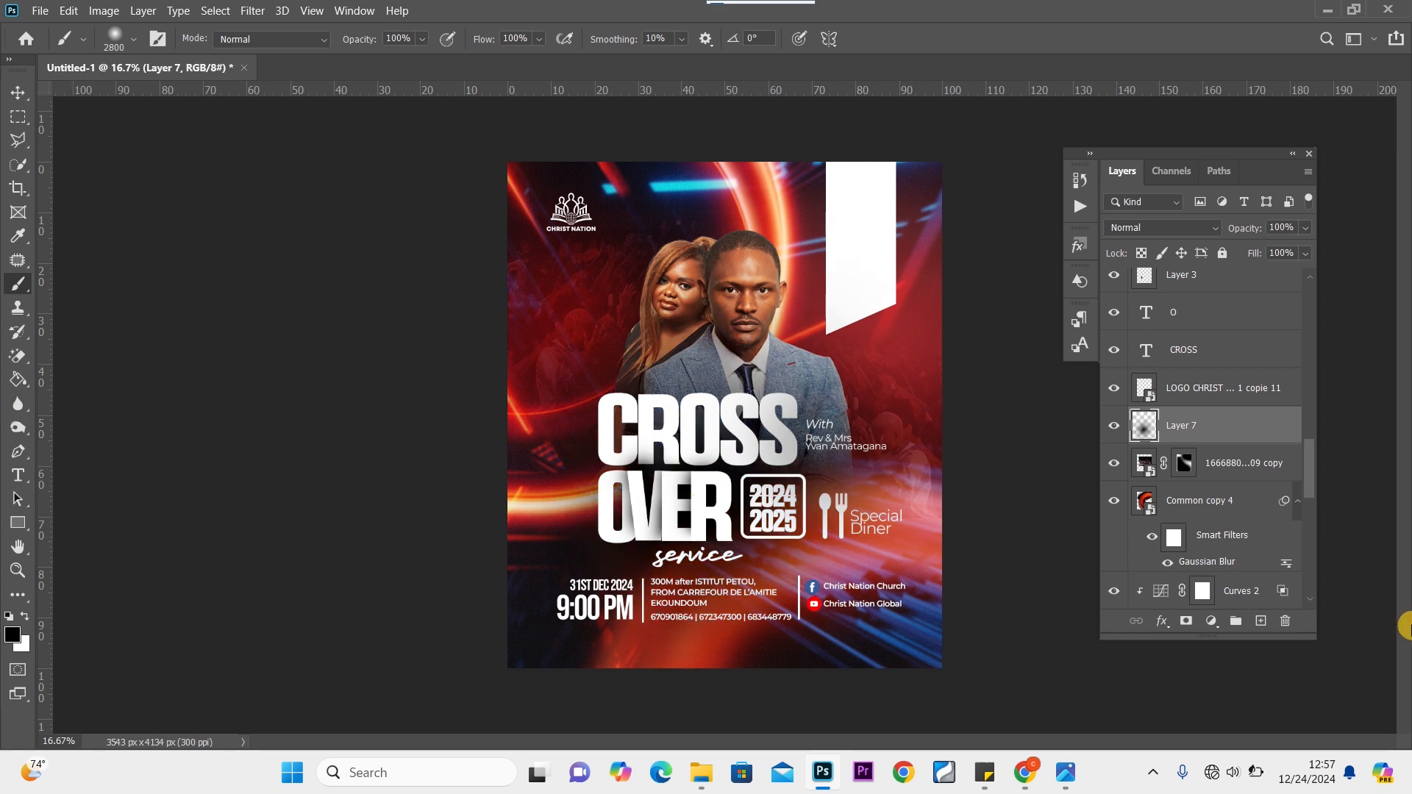
Nudge the cutlery icon closer to the 2024 2025 badge
{"action": "left_click", "coordinate": [17, 92]}
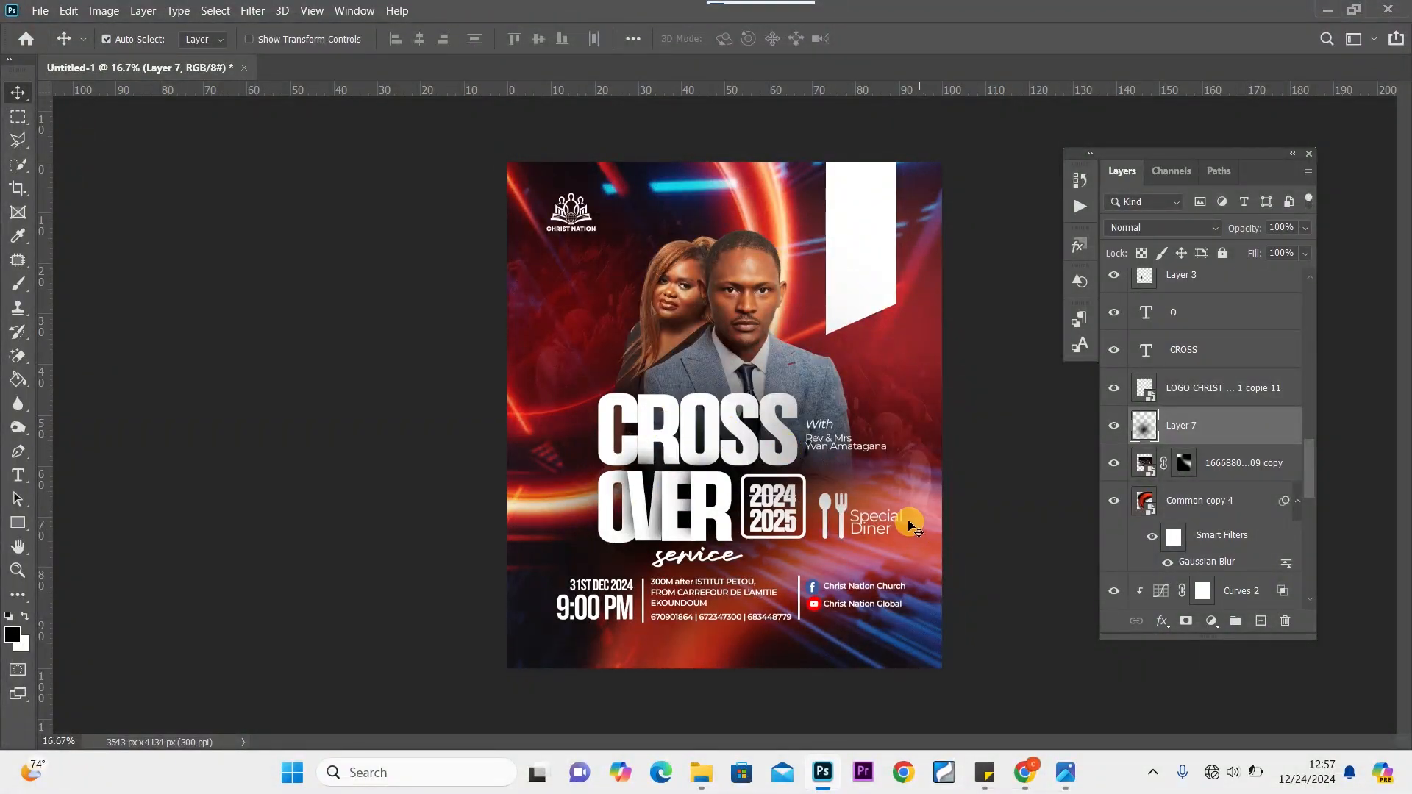
{"action": "left_click", "coordinate": [837, 508]}
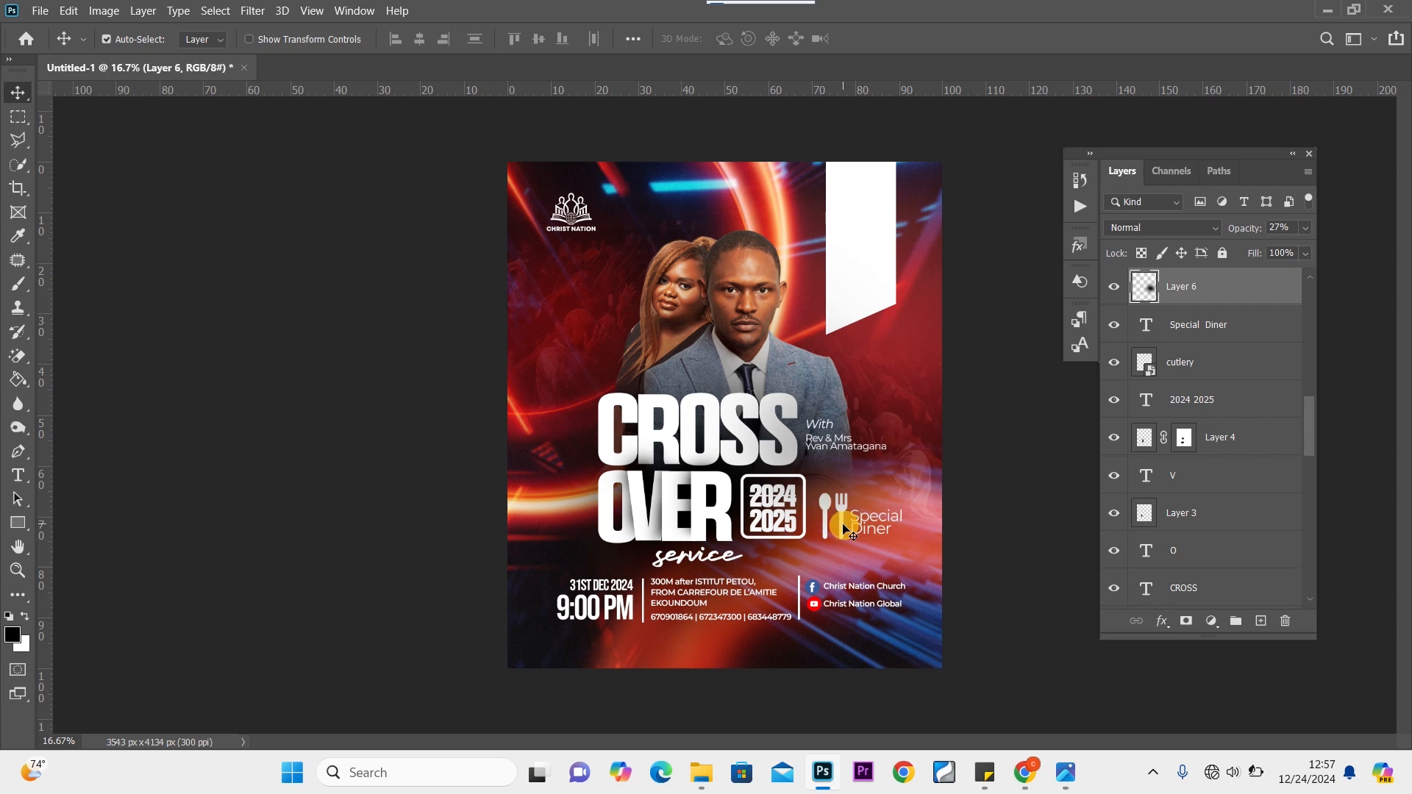
{"action": "left_click", "coordinate": [1233, 361]}
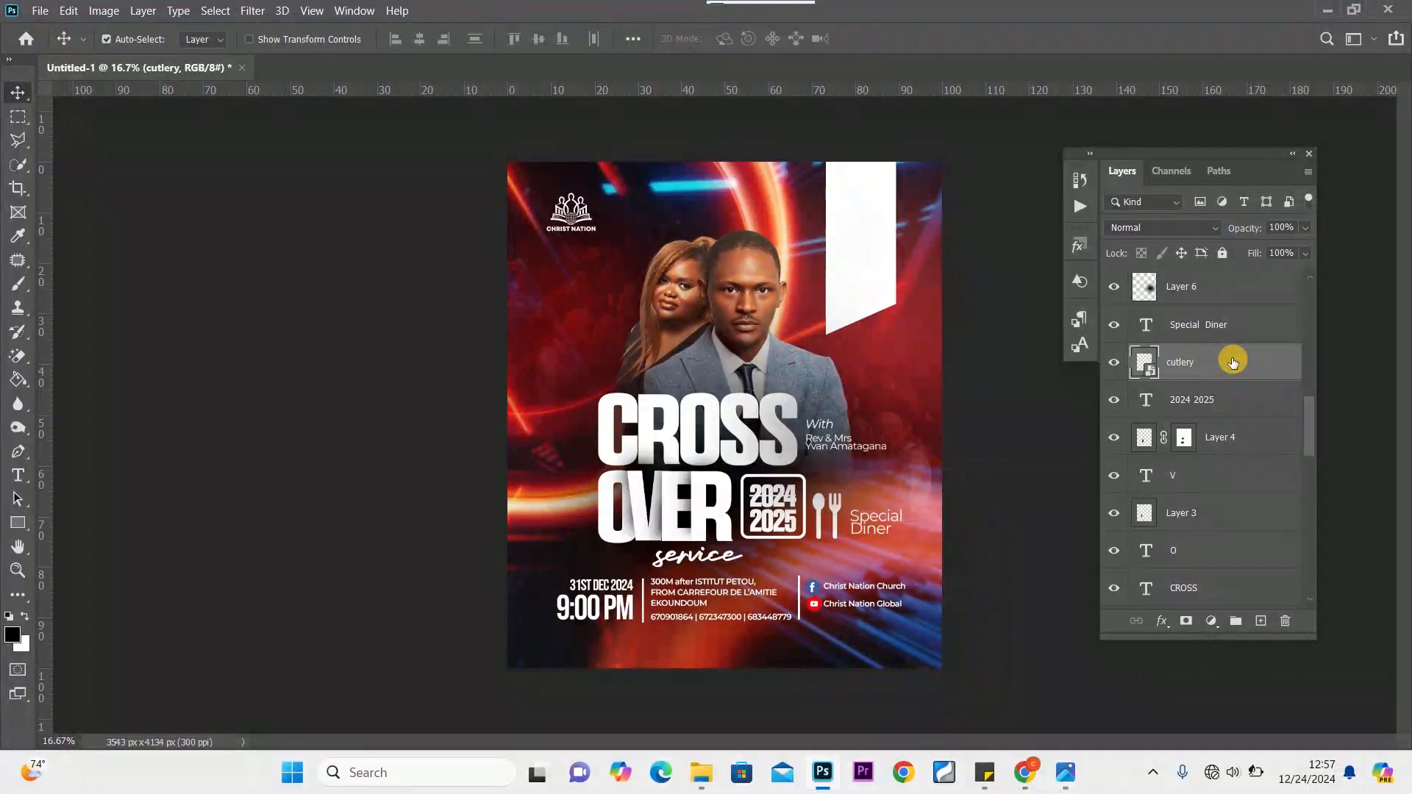
Nudge the "Special Diner" text left until it sits closer to the cutlery icon
{"action": "left_click", "coordinate": [885, 527]}
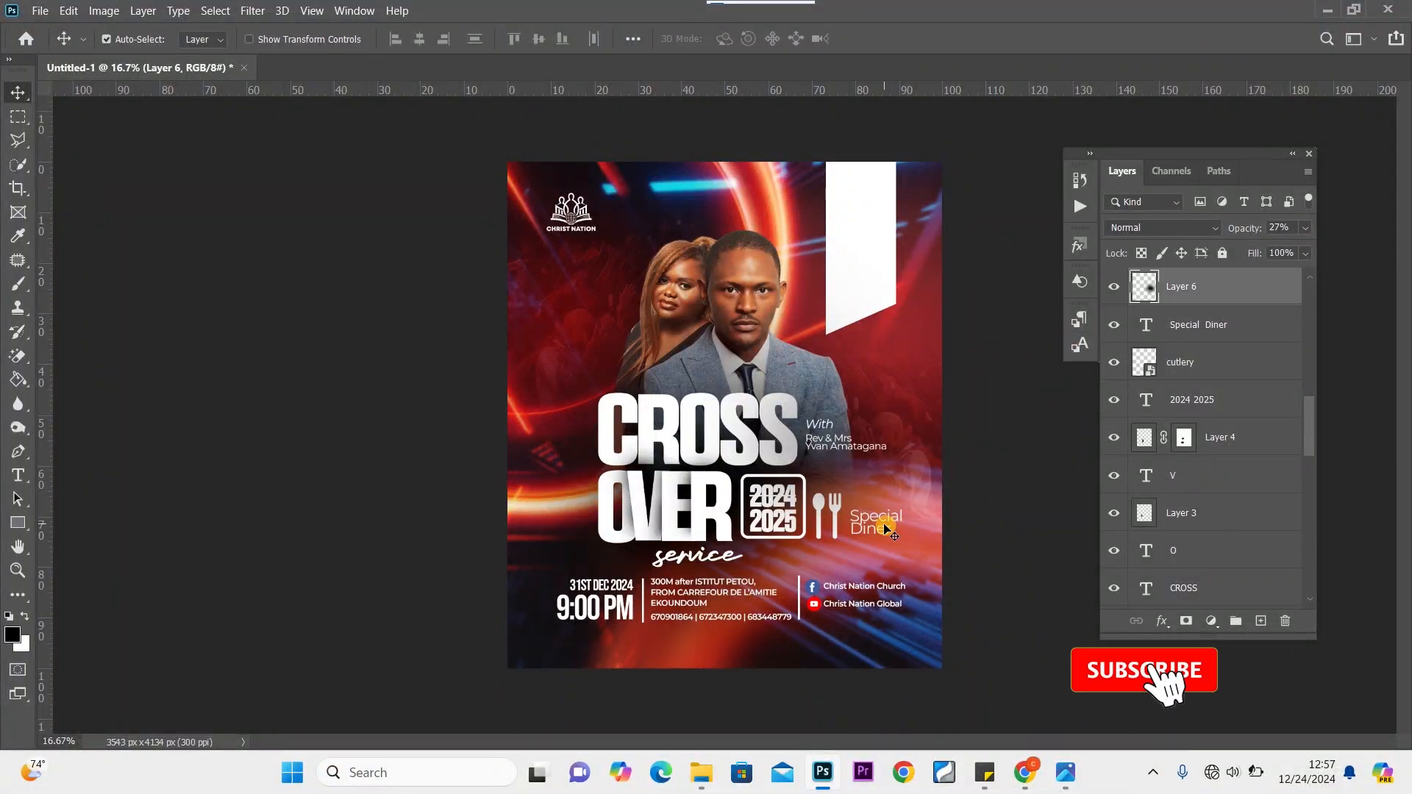
{"action": "left_click", "coordinate": [1217, 327]}
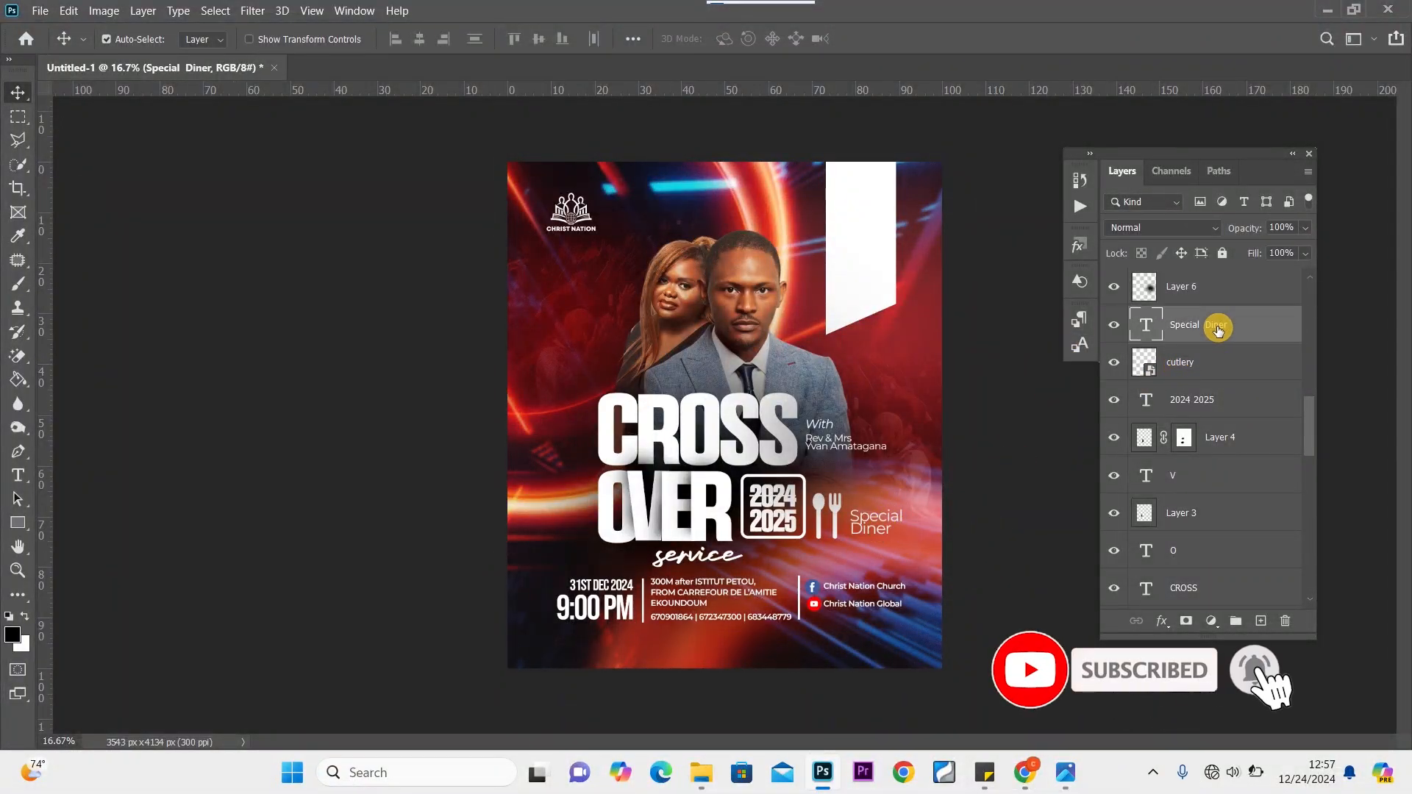
{"action": "key", "text": "shift+Left"}
{"action": "key", "text": "shift+Left"}
{"action": "key", "text": "shift+Left"}
{"action": "key", "text": "shift+Left"}
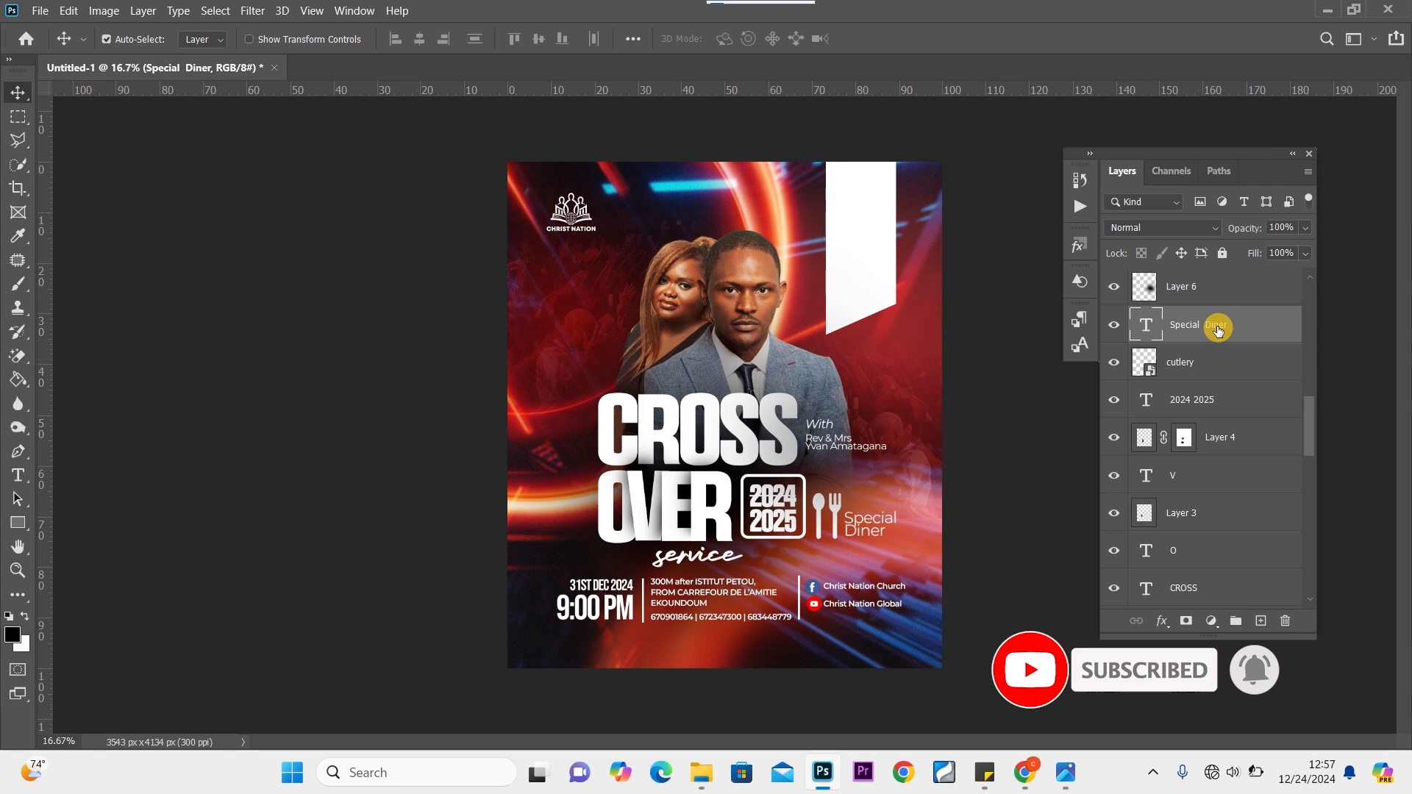
{"action": "key", "text": "shift+Left"}
{"action": "key", "text": "shift+Left"}
{"action": "key", "text": "shift+Left"}
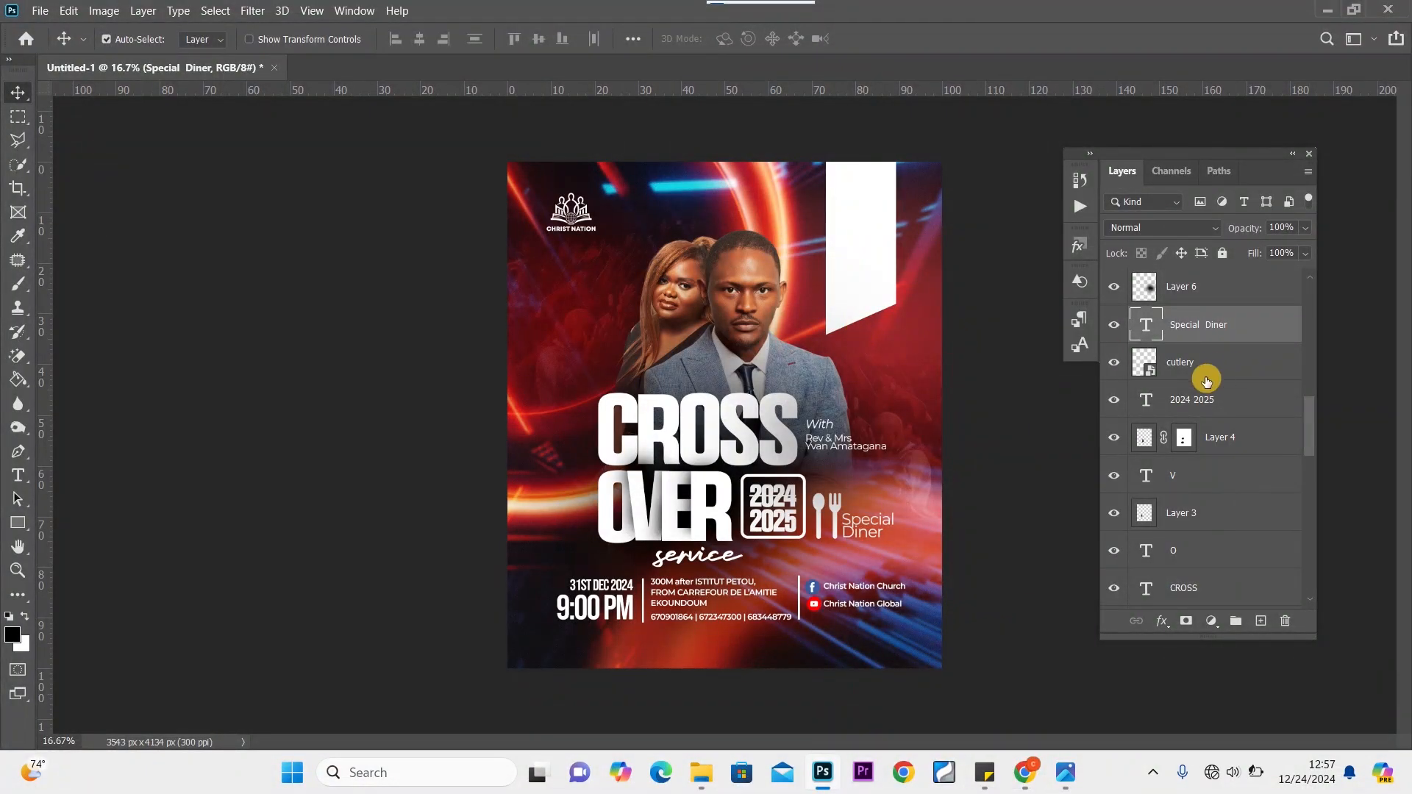
Group every layer above the Background, from Christ Nation Global down to Layer 1, and merge all visible layers into one
{"action": "scroll", "coordinate": [1293, 409], "scroll_direction": "up", "scroll_amount": 10}
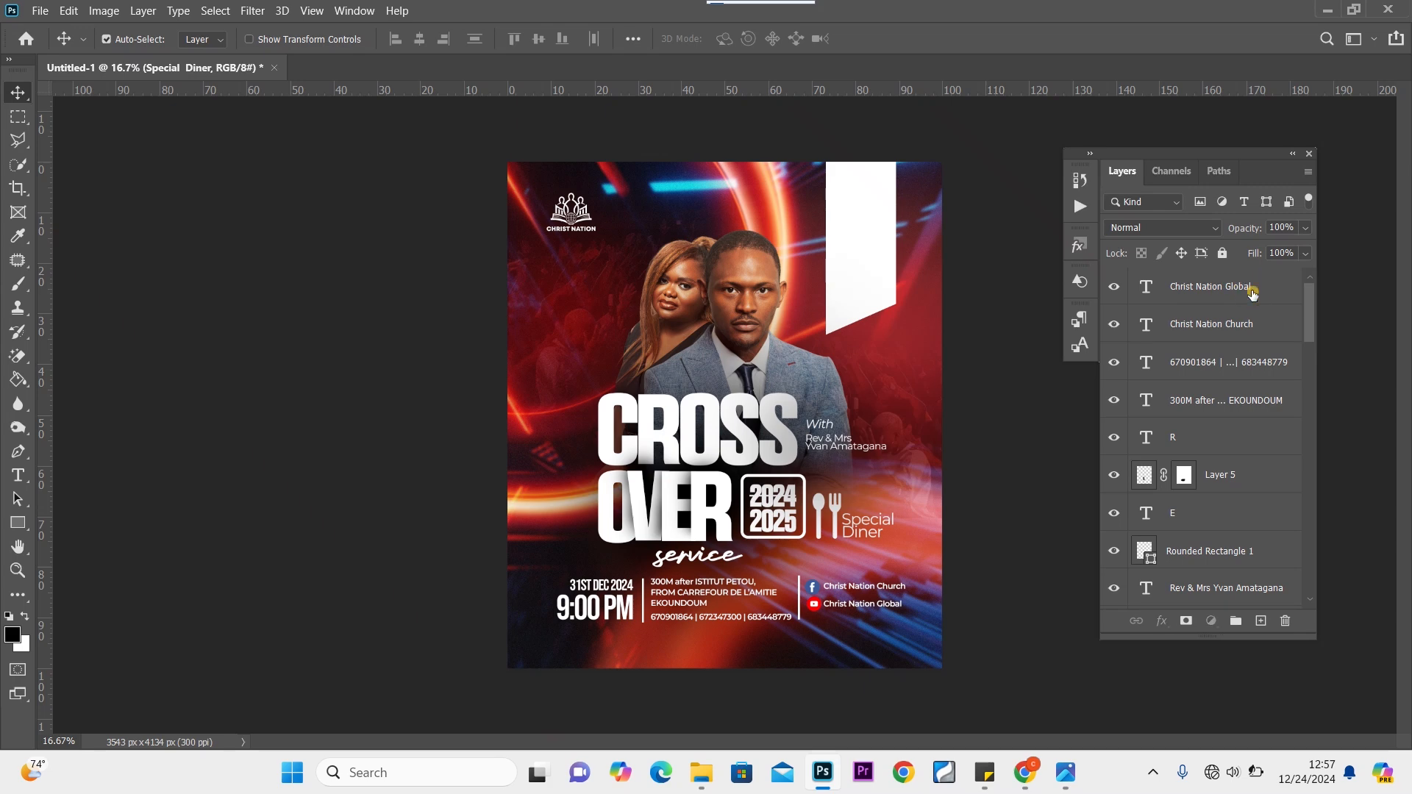
{"action": "left_click", "coordinate": [1252, 293]}
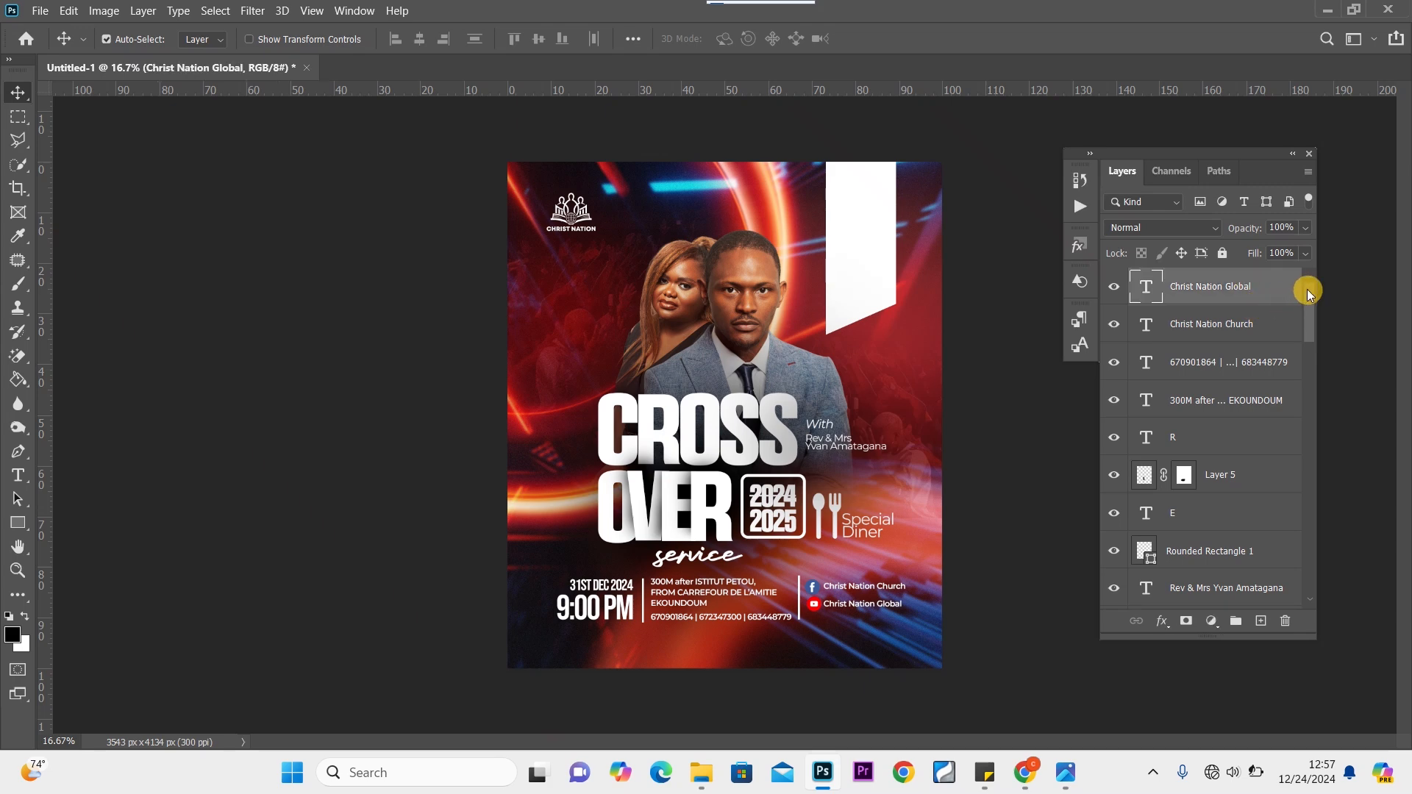
{"action": "left_click_drag", "start_coordinate": [1308, 289], "coordinate": [1304, 569]}
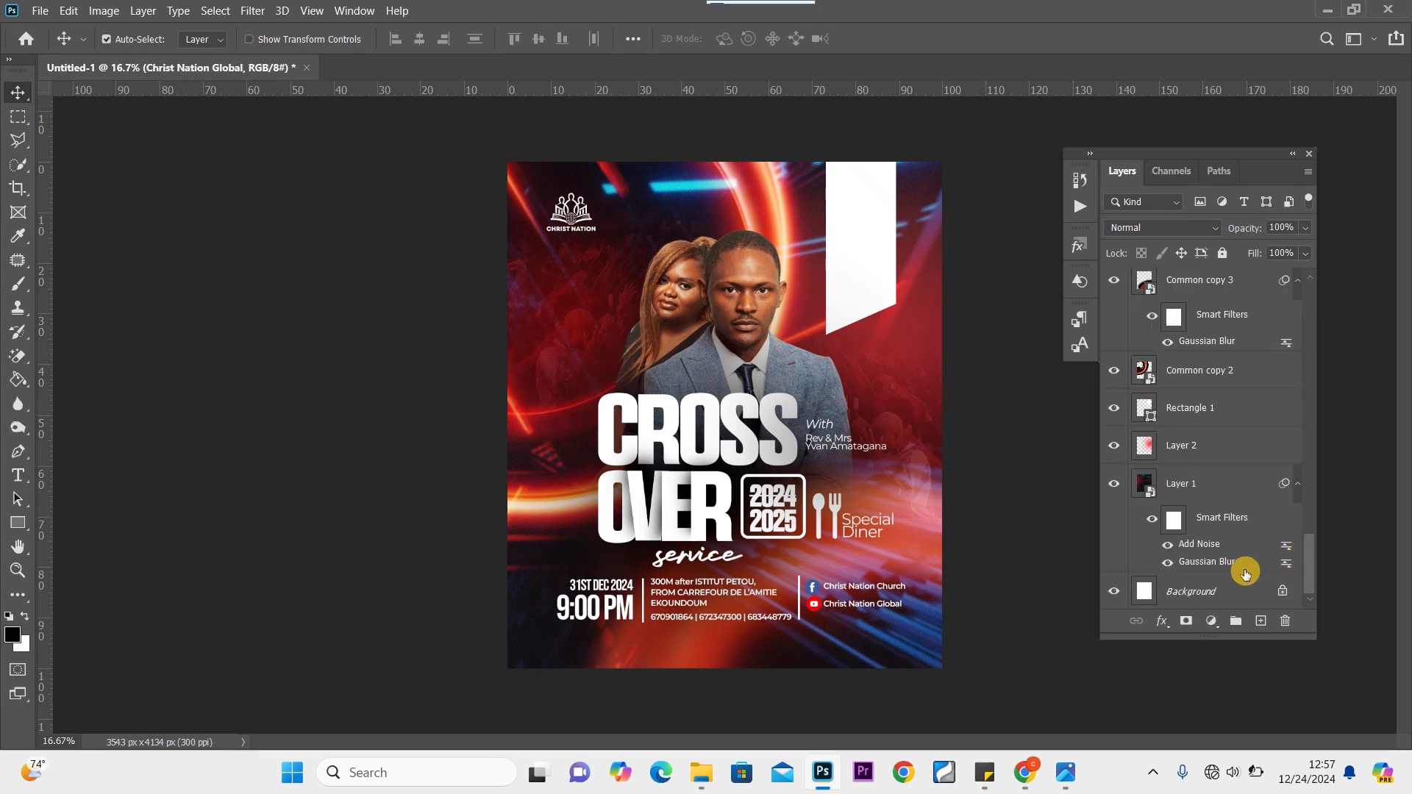
{"action": "left_click", "coordinate": [1232, 486], "text": "shift"}
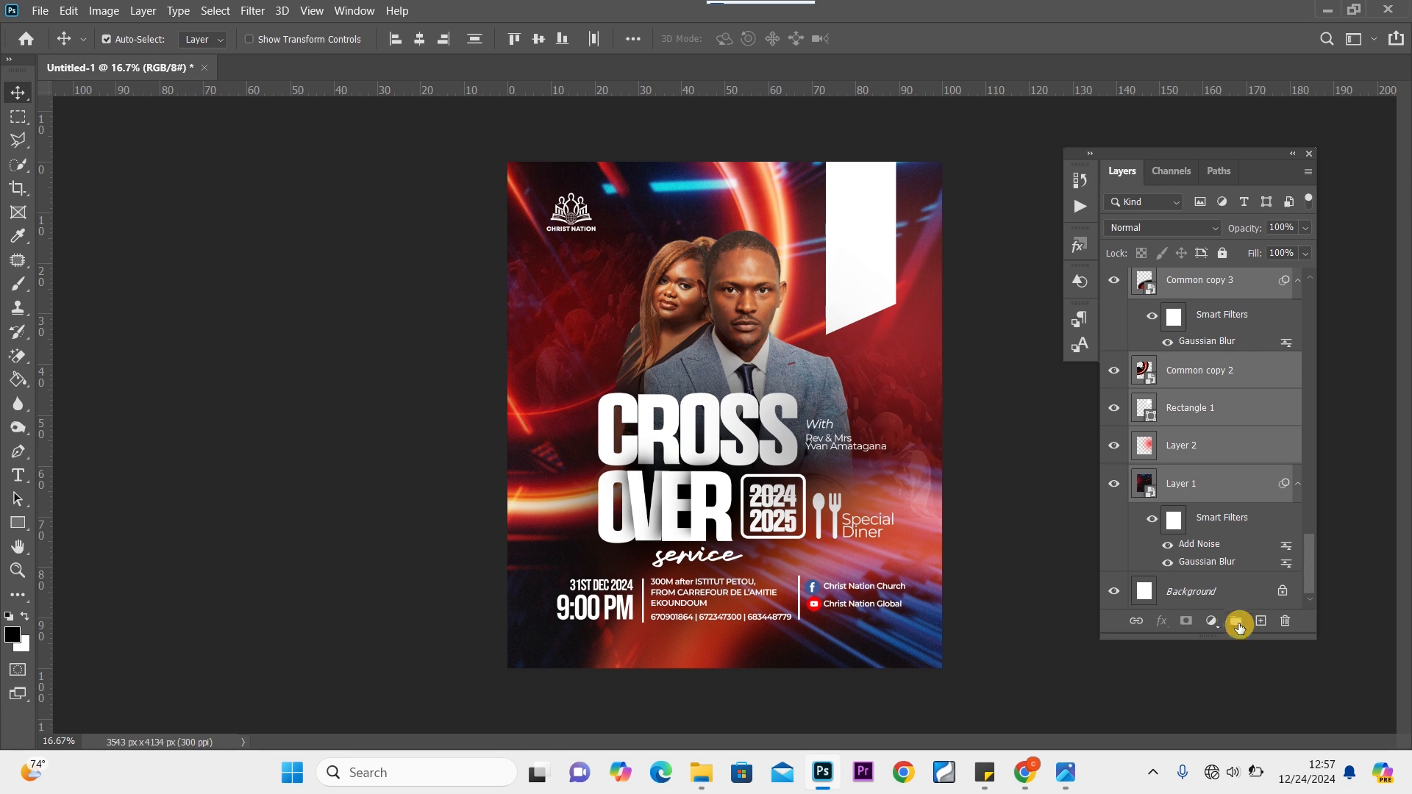
{"action": "left_click", "coordinate": [1237, 623]}
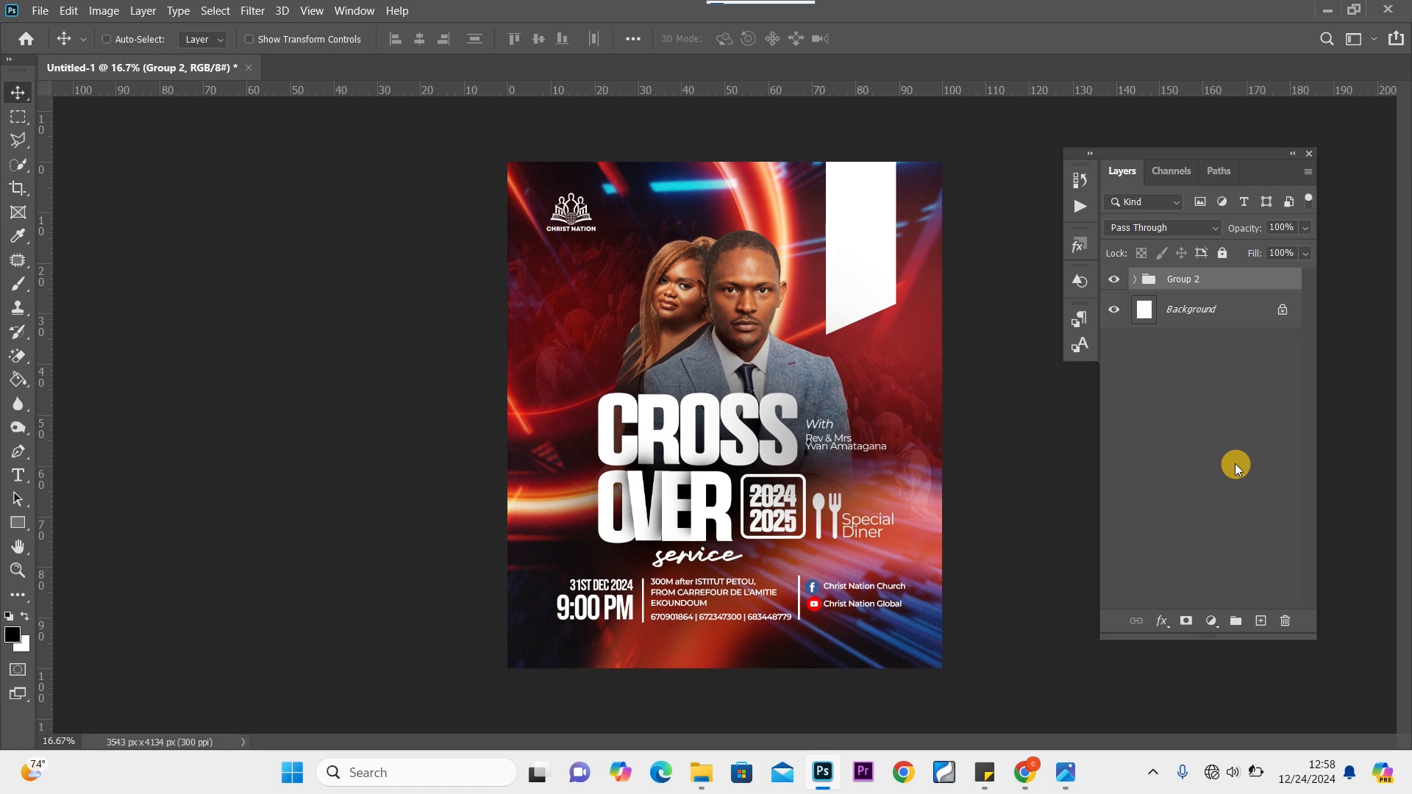
{"action": "key", "text": "ctrl+shift+e"}
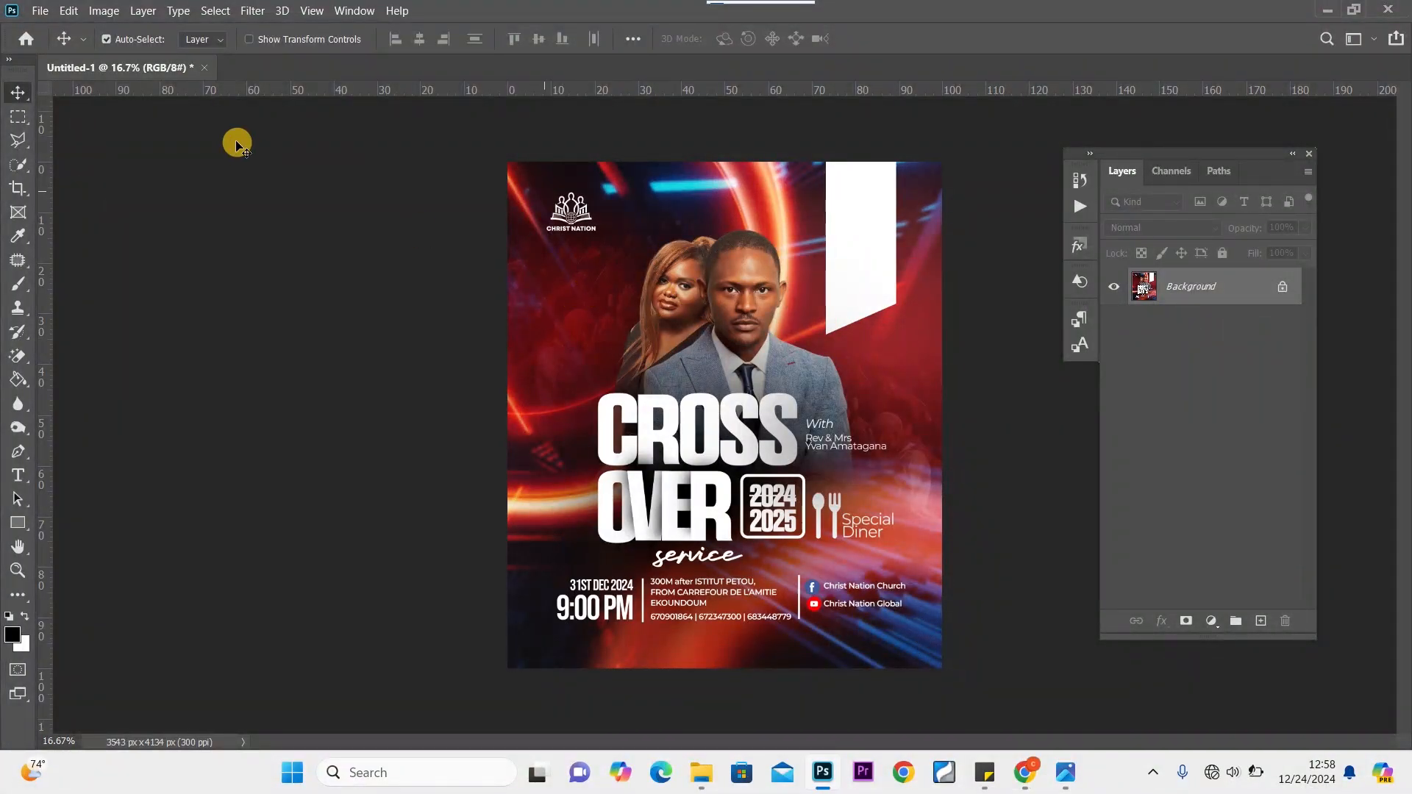
Adjust the merged flyer with the Camera Raw Filter: Contrast +33, Shadows +9, Whites +10, Texture +9 and Clarity +6
{"action": "left_click", "coordinate": [251, 11]}
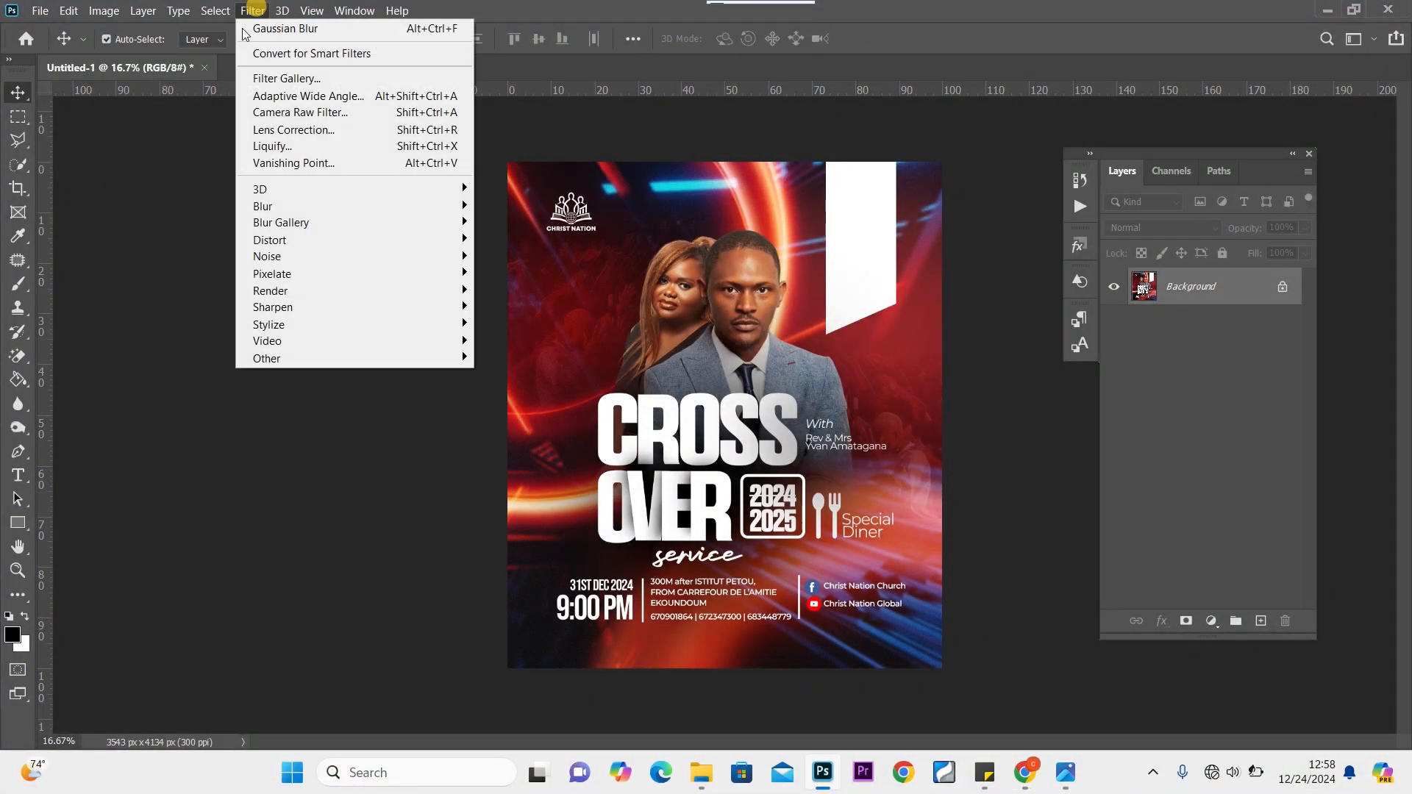
{"action": "left_click", "coordinate": [311, 113]}
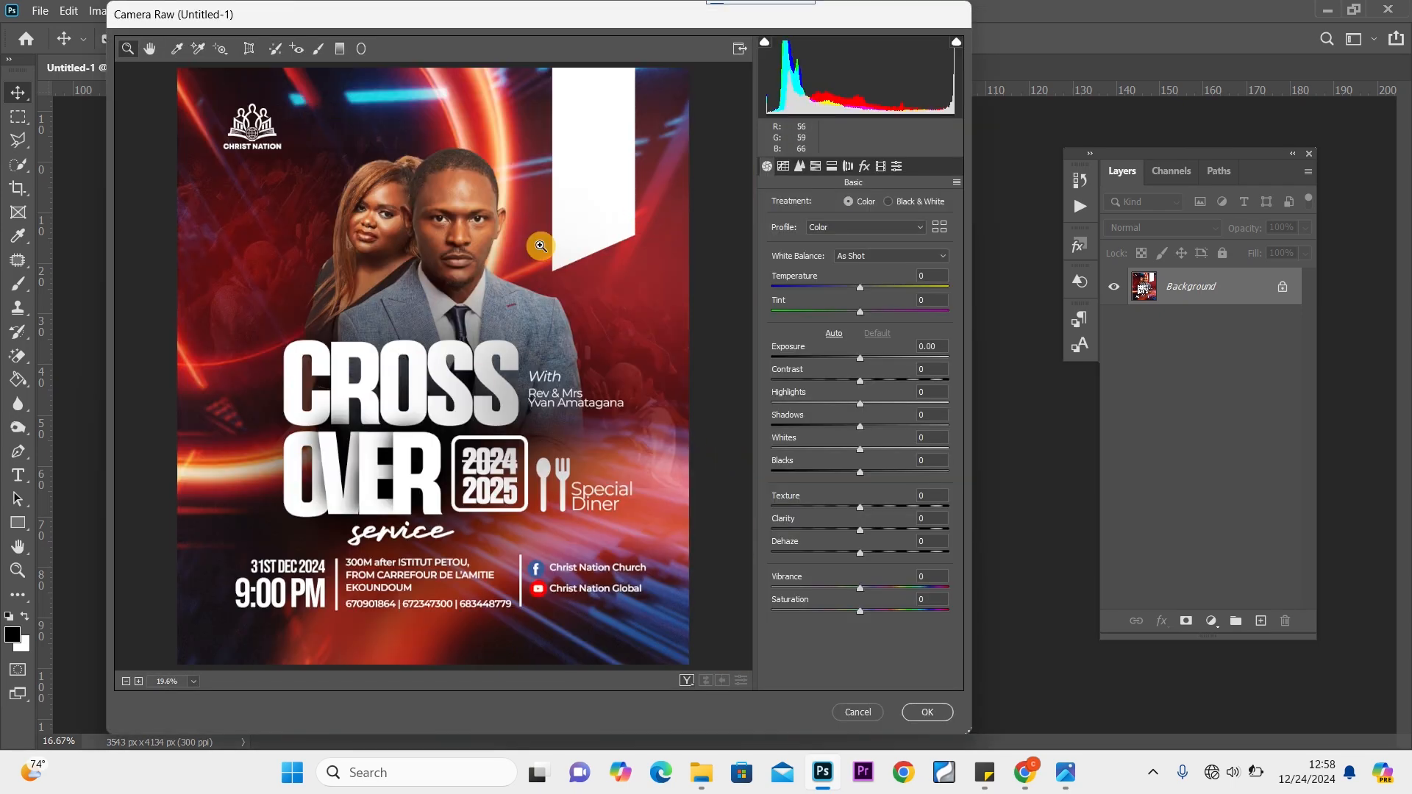
{"action": "left_click_drag", "start_coordinate": [864, 386], "coordinate": [870, 432]}
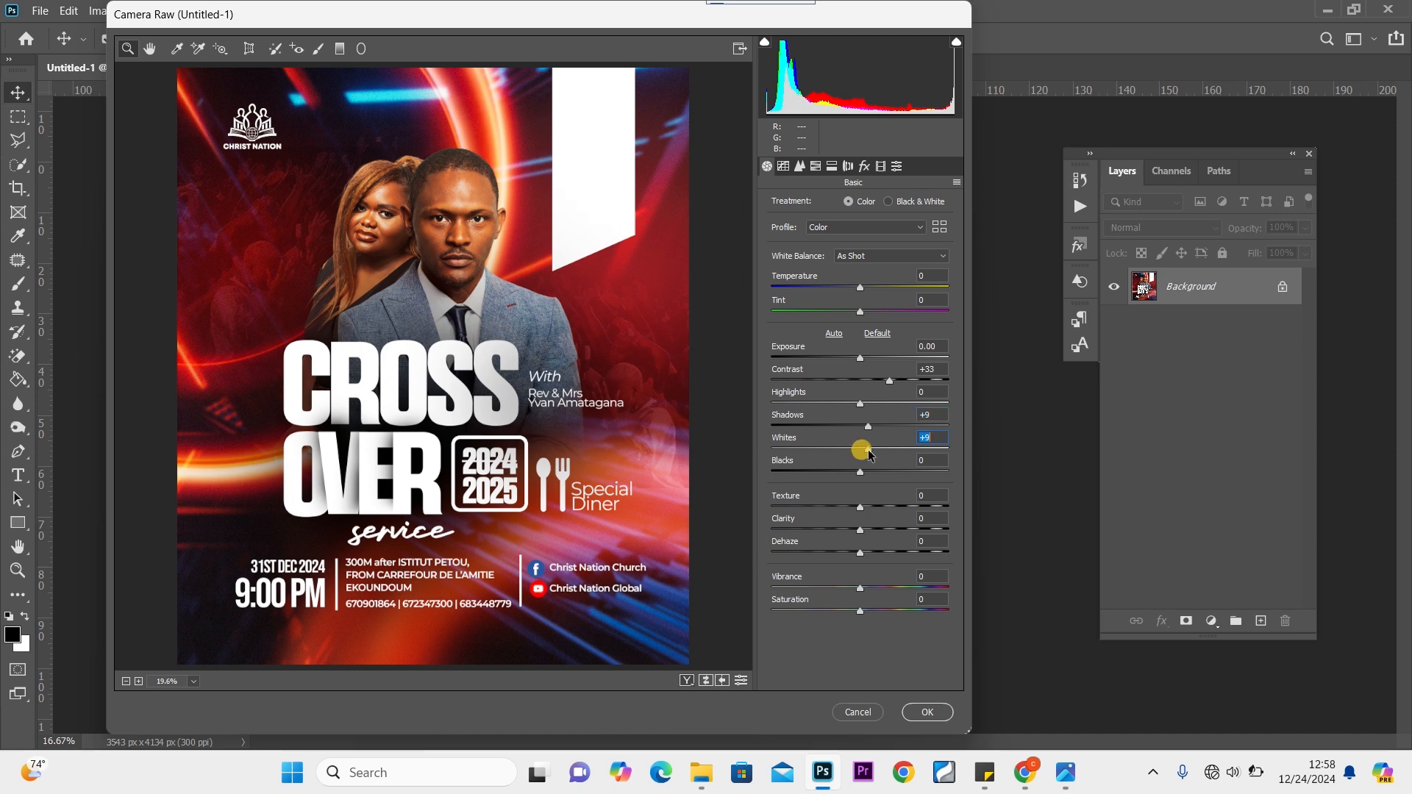
{"action": "left_click_drag", "start_coordinate": [869, 454], "coordinate": [870, 457]}
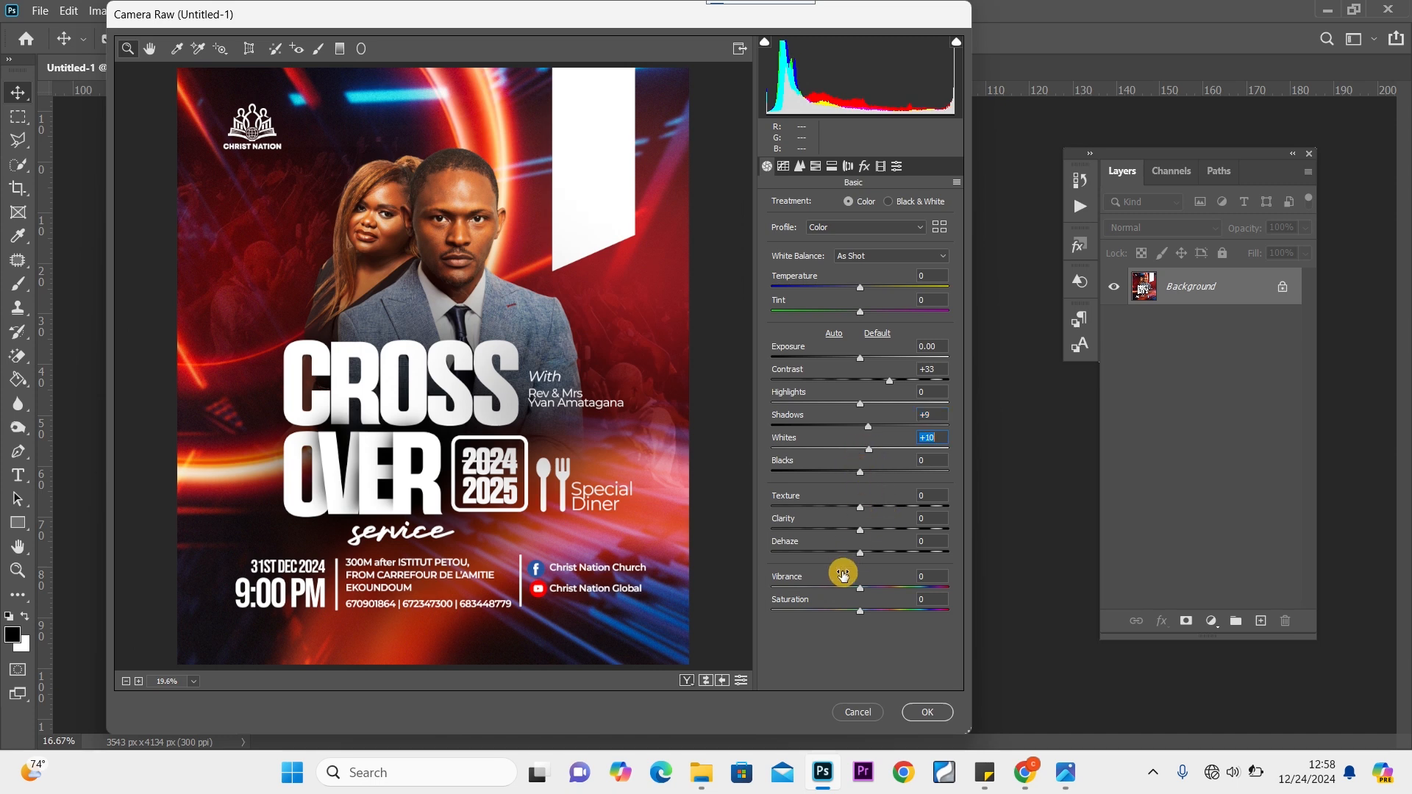
{"action": "left_click_drag", "start_coordinate": [862, 533], "coordinate": [861, 515]}
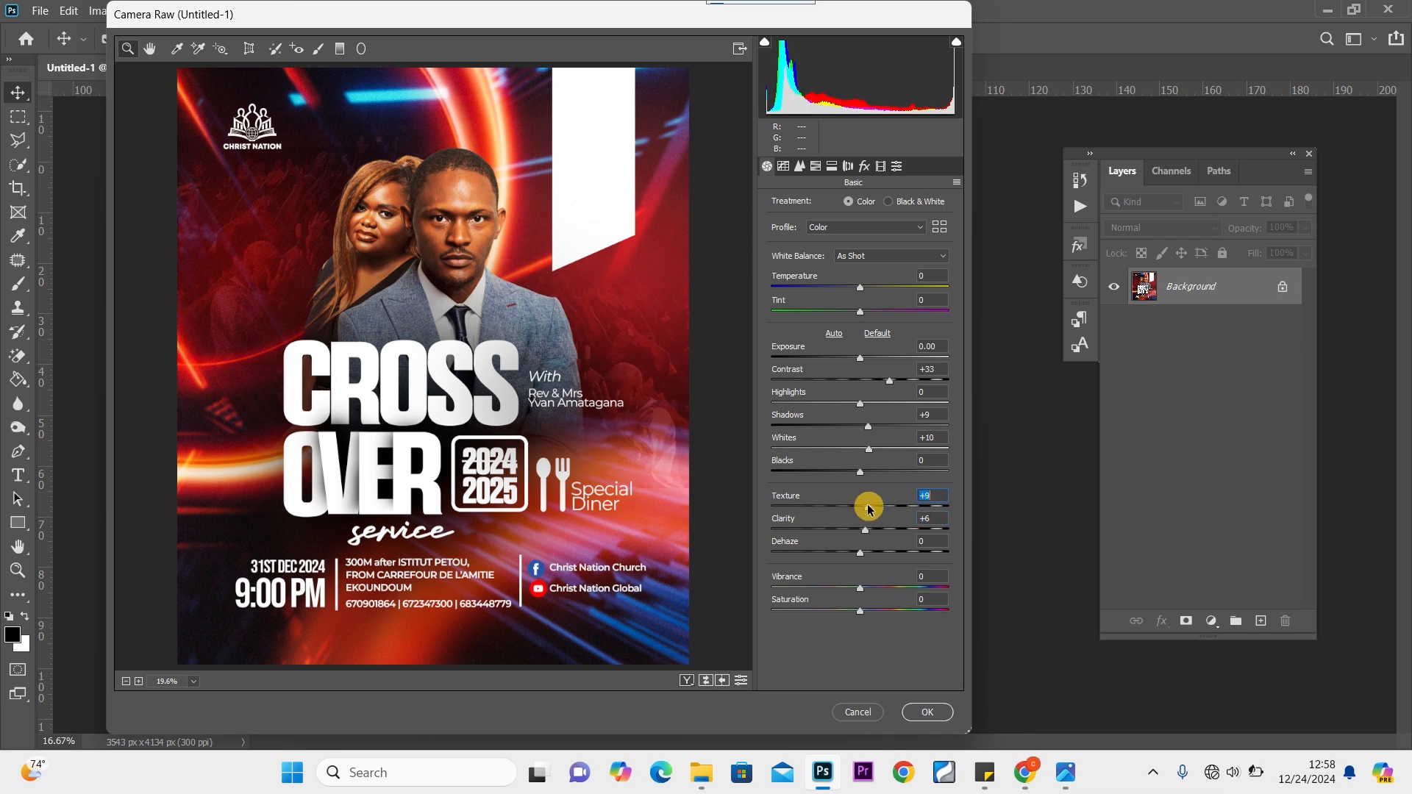
In the HSL adjustments, set the Oranges luminance to +25 and the Oranges saturation to +8
{"action": "left_click", "coordinate": [801, 165]}
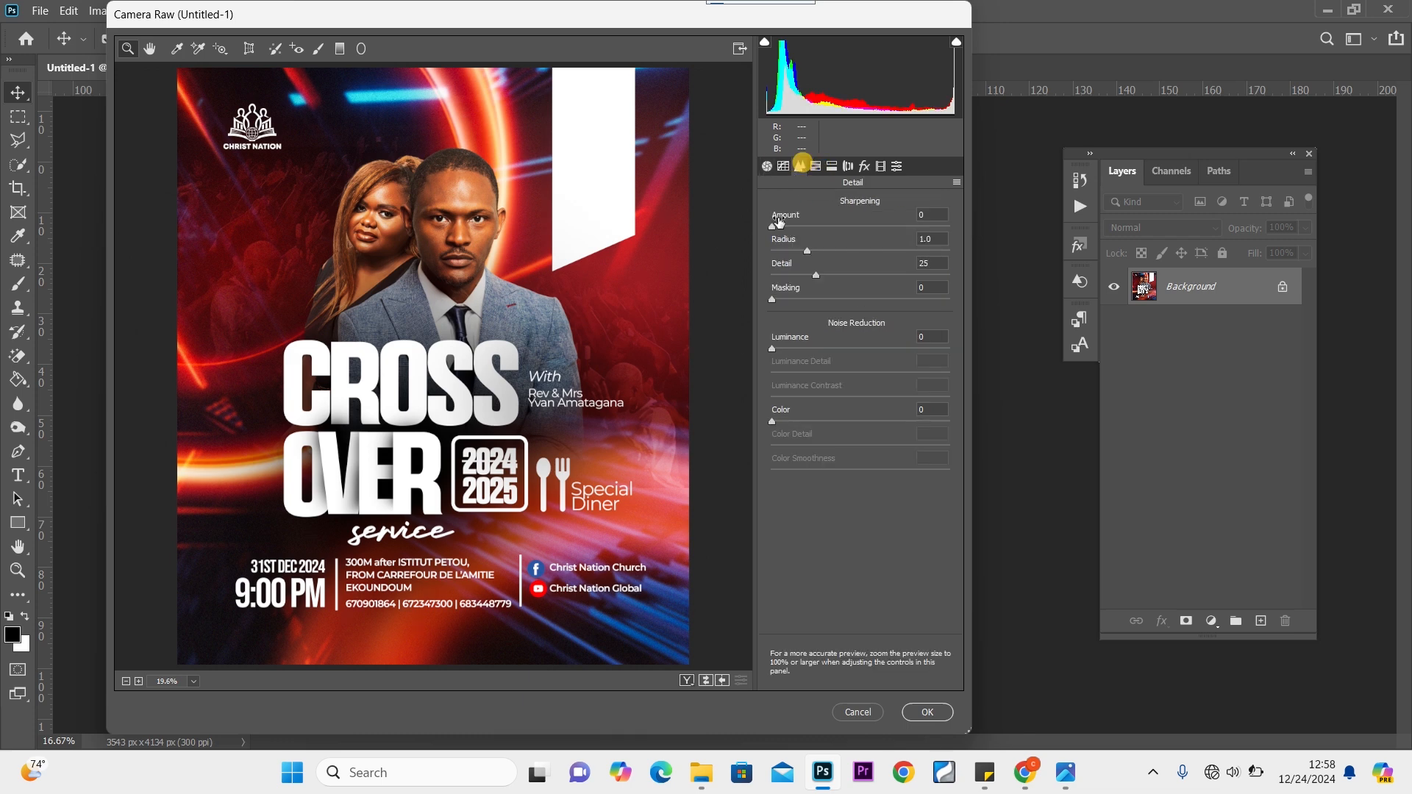
{"action": "left_click", "coordinate": [816, 165]}
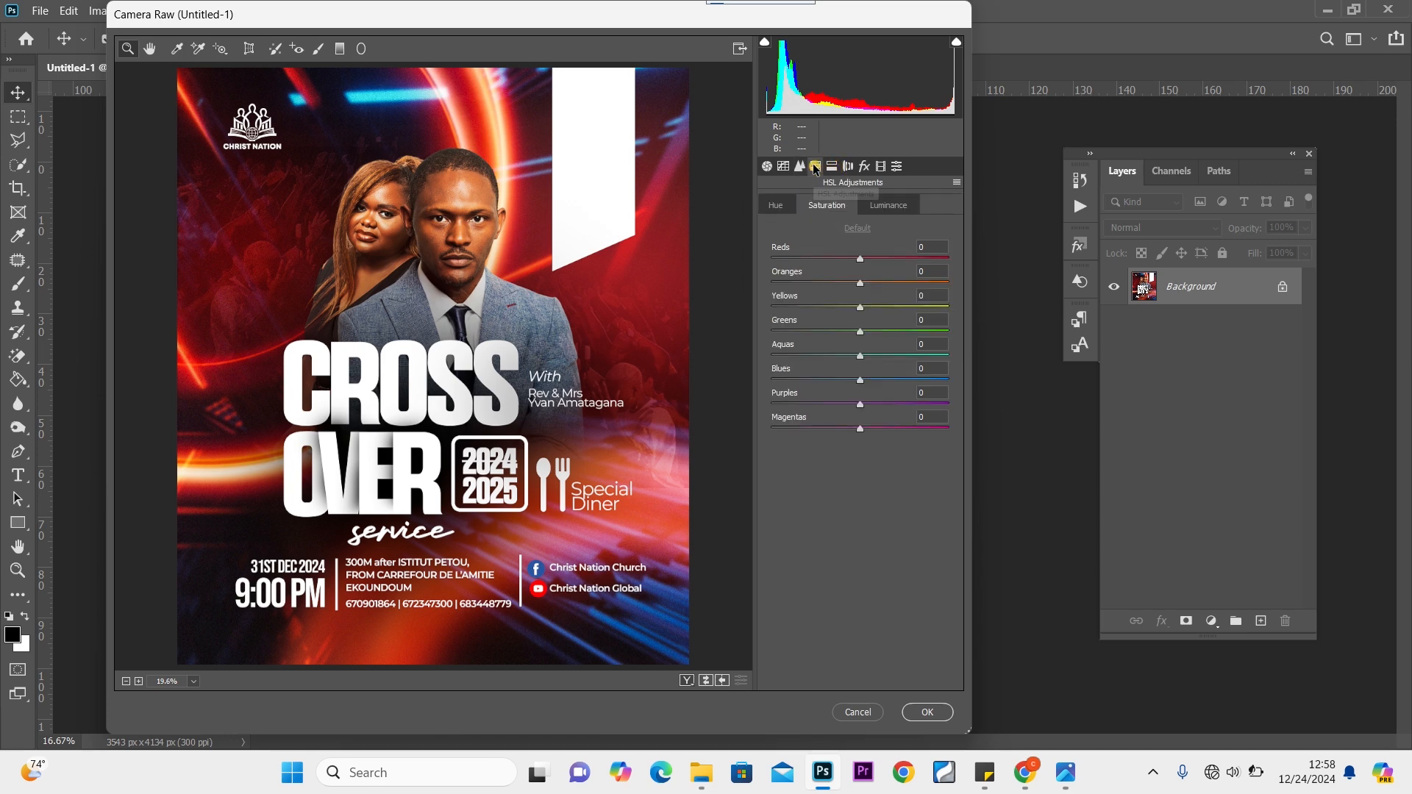
{"action": "left_click", "coordinate": [883, 207]}
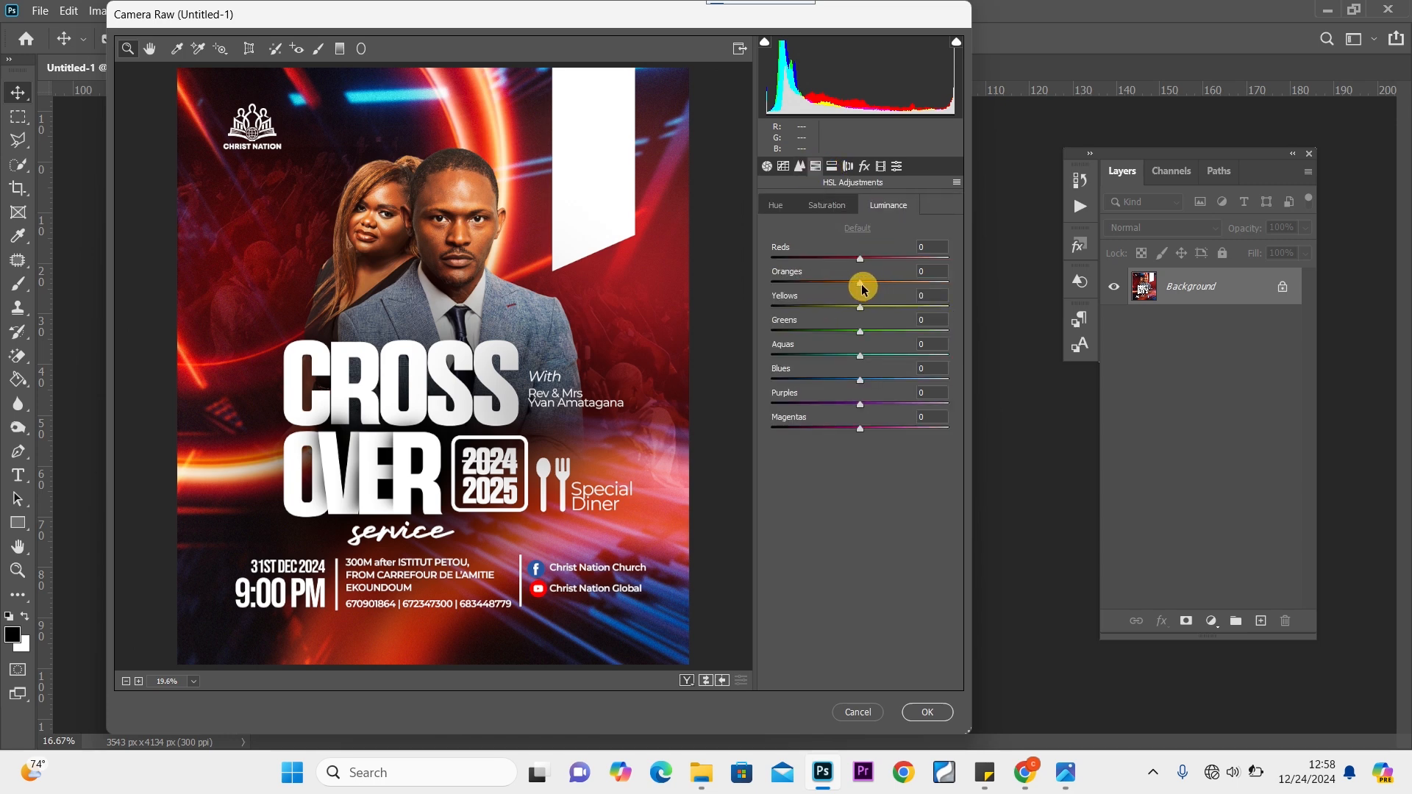
{"action": "left_click_drag", "start_coordinate": [862, 289], "coordinate": [883, 293]}
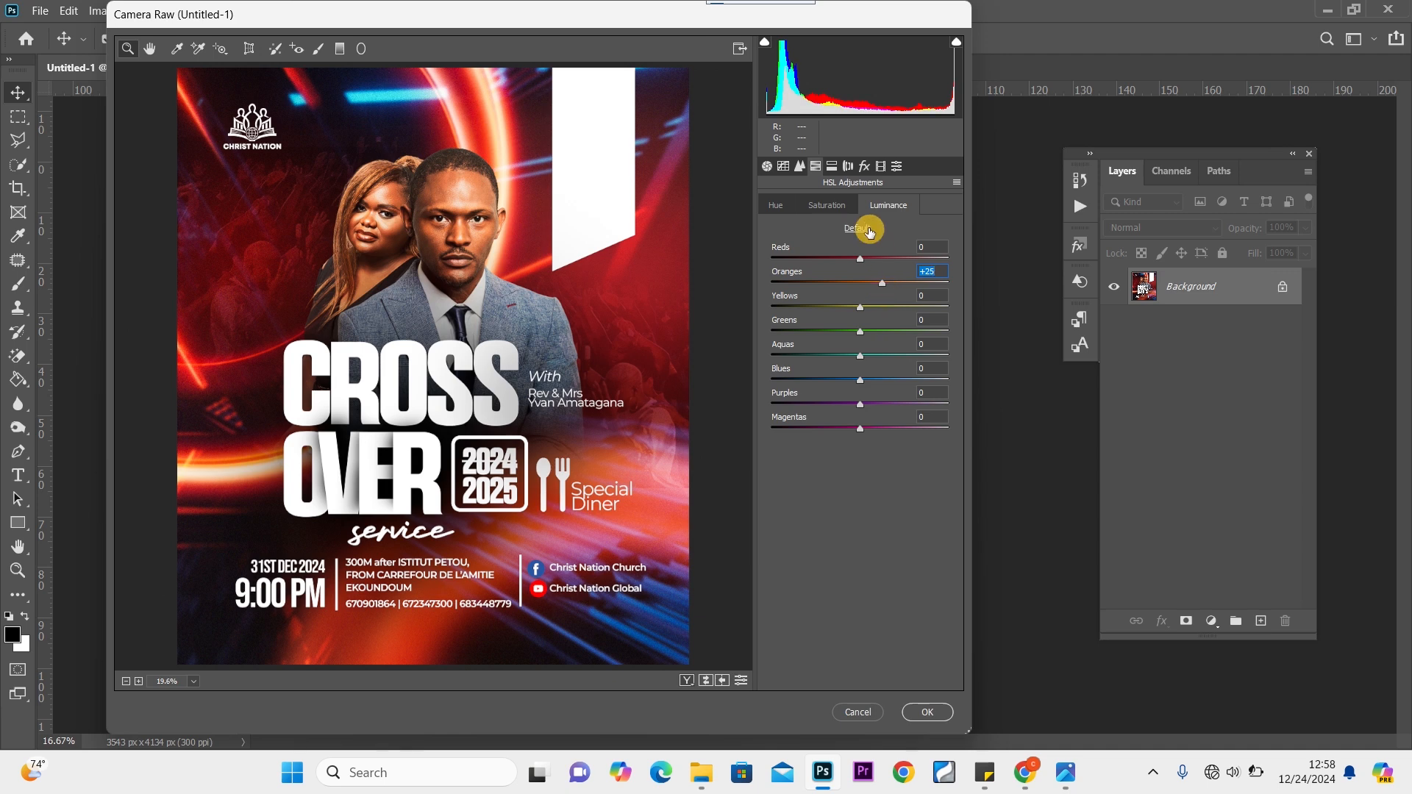
{"action": "left_click", "coordinate": [829, 205]}
{"action": "left_click", "coordinate": [862, 287]}
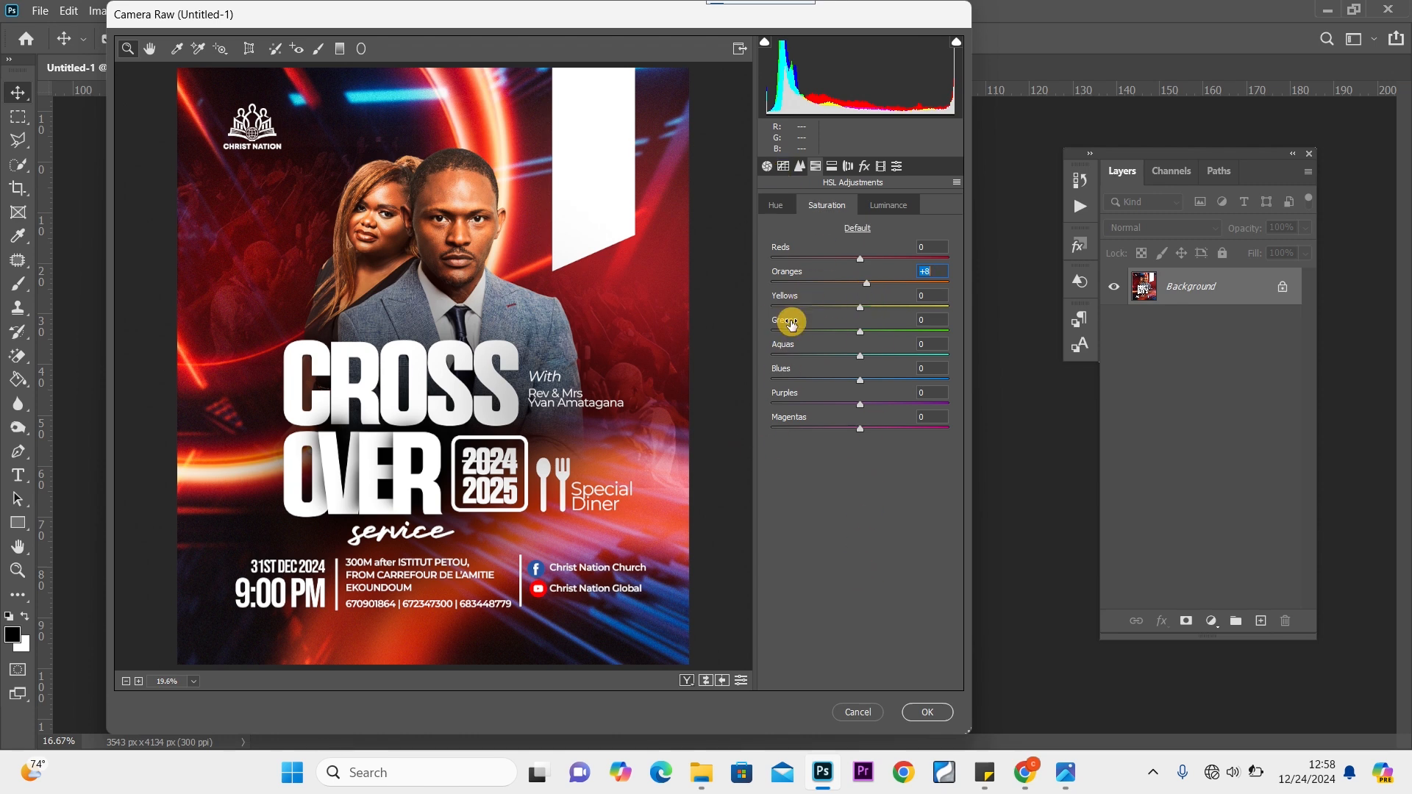
Set the sharpening amount to 90 and apply the Camera Raw adjustments to the flyer
{"action": "left_click", "coordinate": [799, 167]}
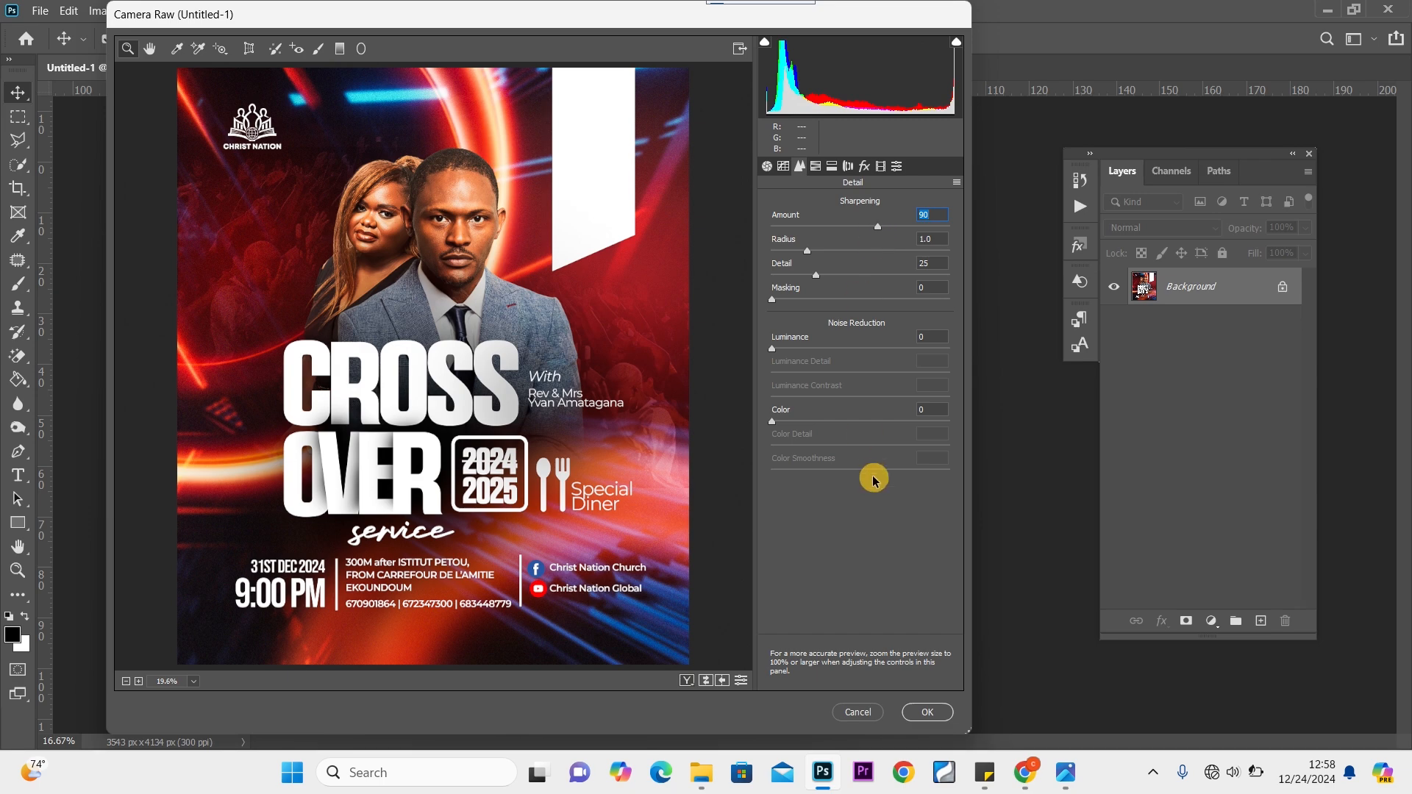
{"action": "left_click", "coordinate": [927, 712]}
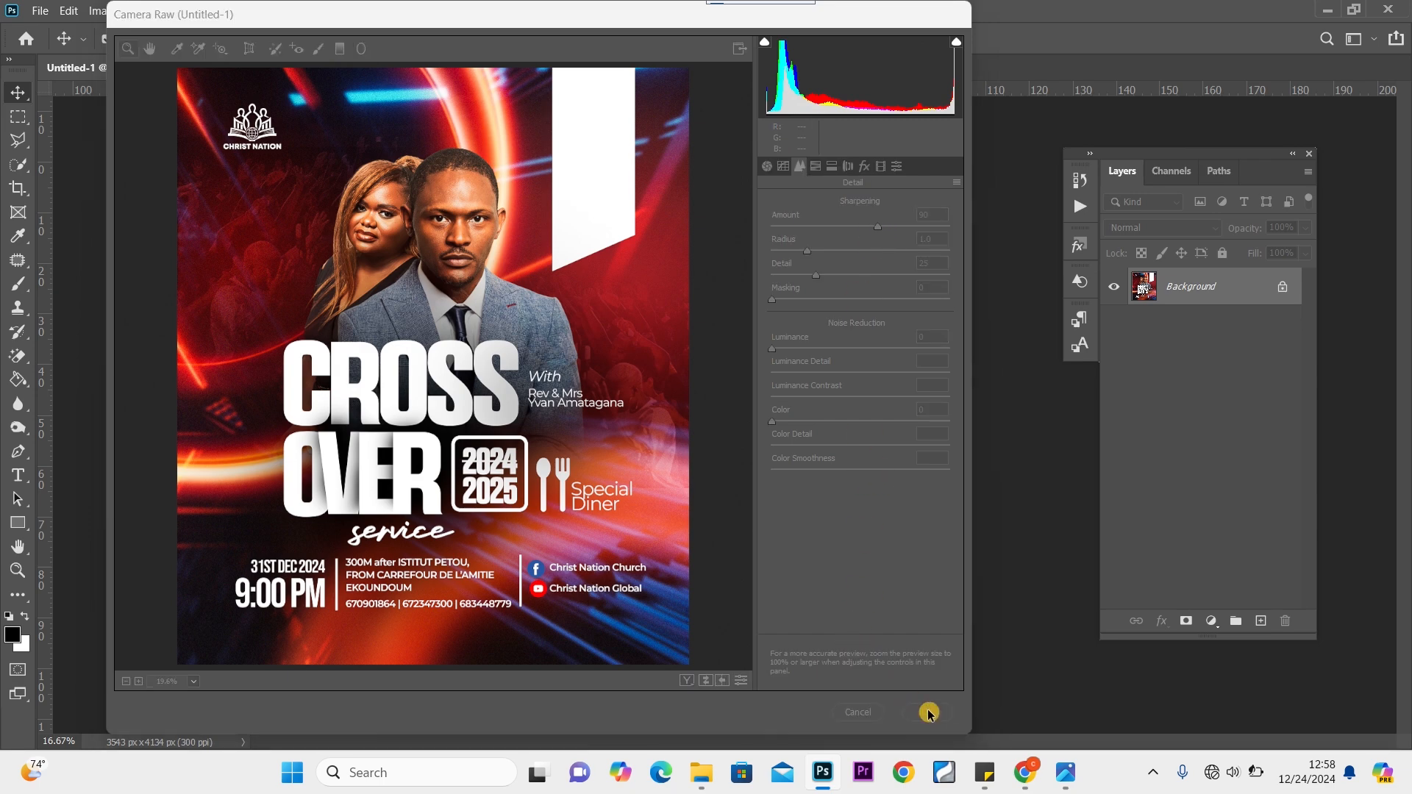